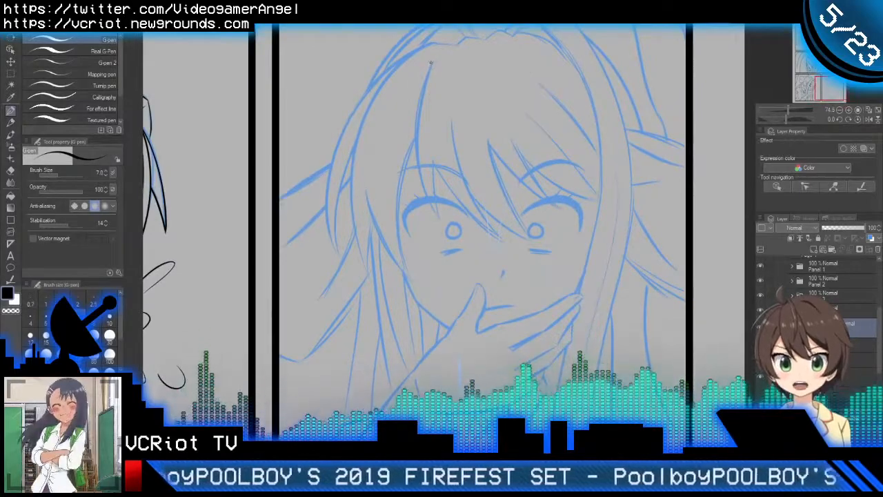
Step: Try to ink the long bang strand from the hairline down across the left eye with the G-pen, redrawing it until it follows the sketch
drag(422, 84, 443, 231)
key(ctrl+z)
drag(432, 60, 445, 241)
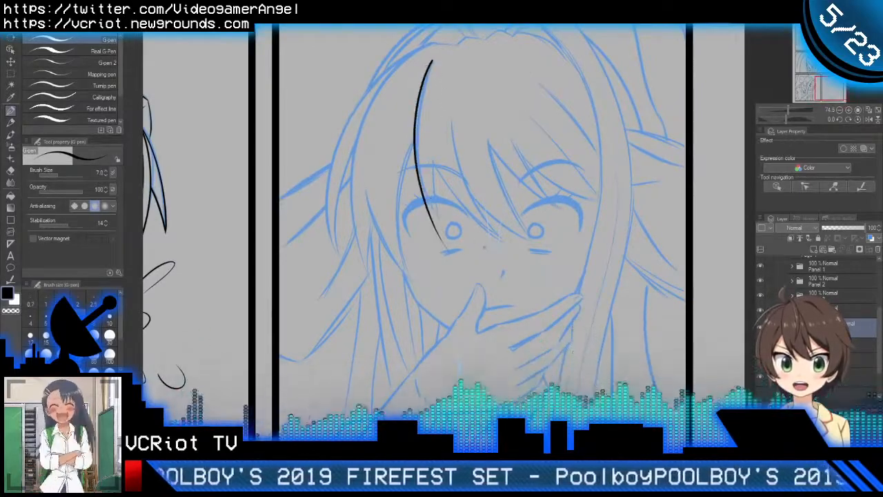
key(ctrl+z)
mouse_move(433, 60)
mouse_down()
mouse_move(415, 169)
mouse_move(449, 238)
mouse_up()
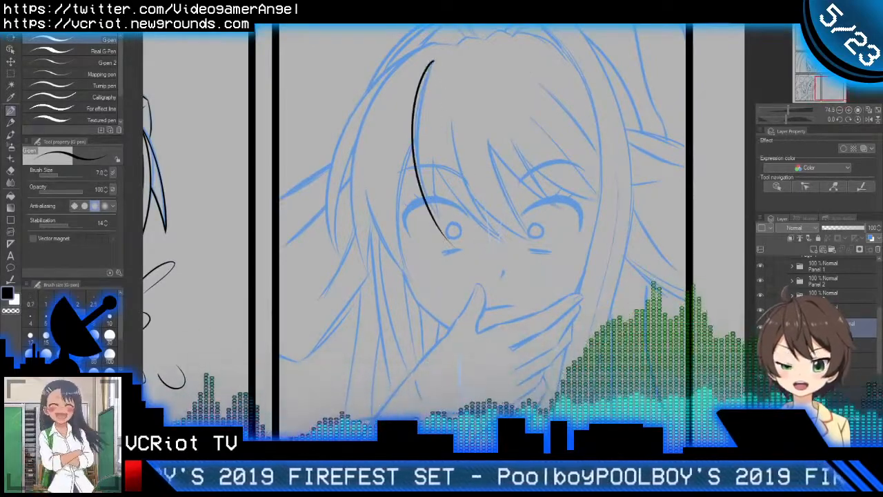
key(ctrl+z)
drag(433, 63, 414, 191)
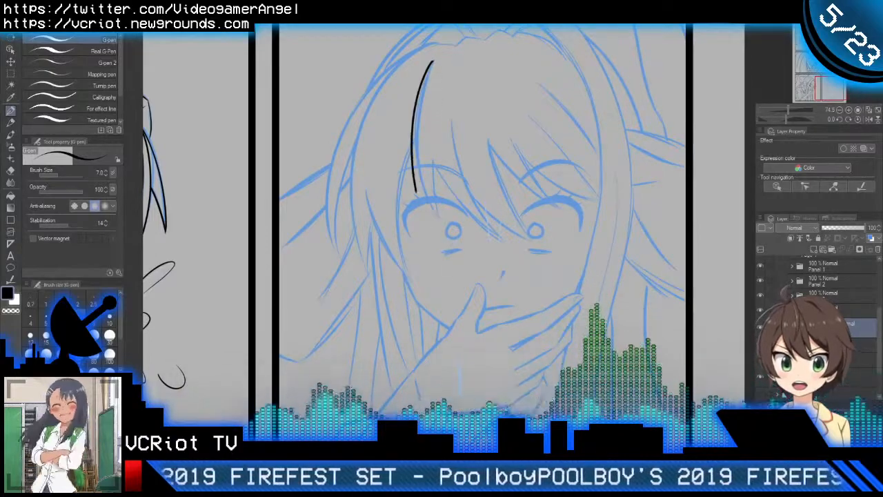
key(ctrl+z)
drag(432, 61, 459, 261)
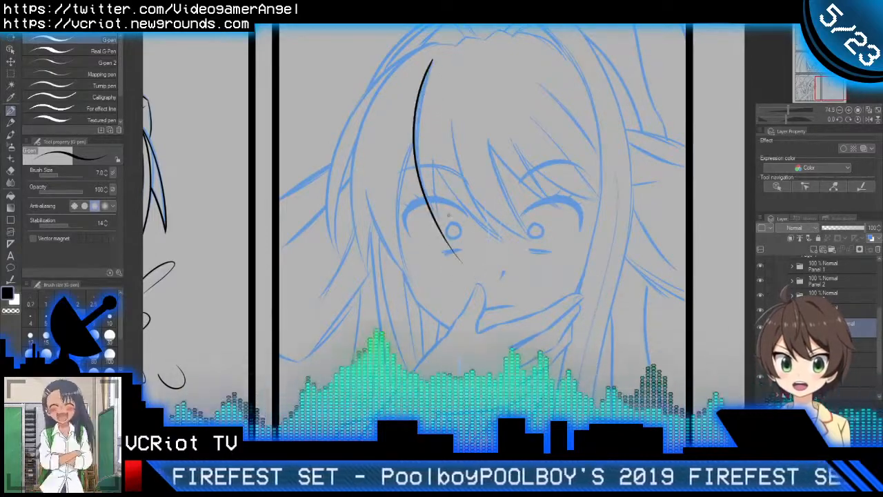
key(ctrl+z)
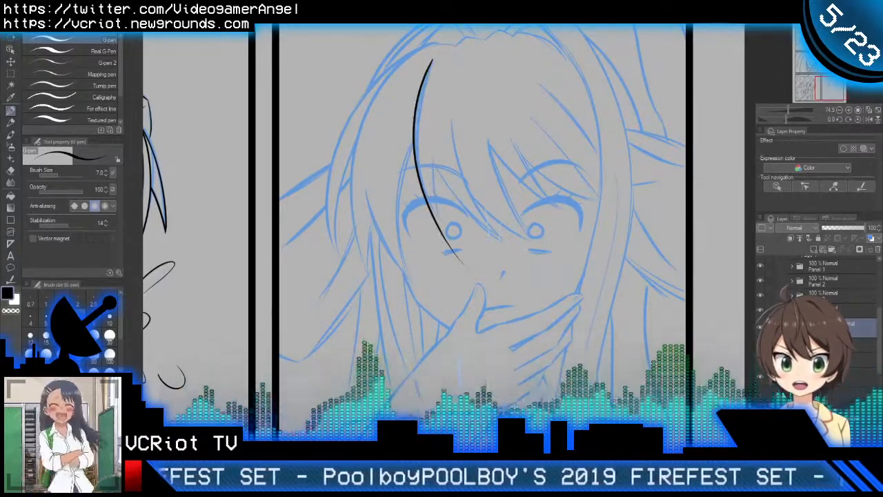
key(ctrl+z)
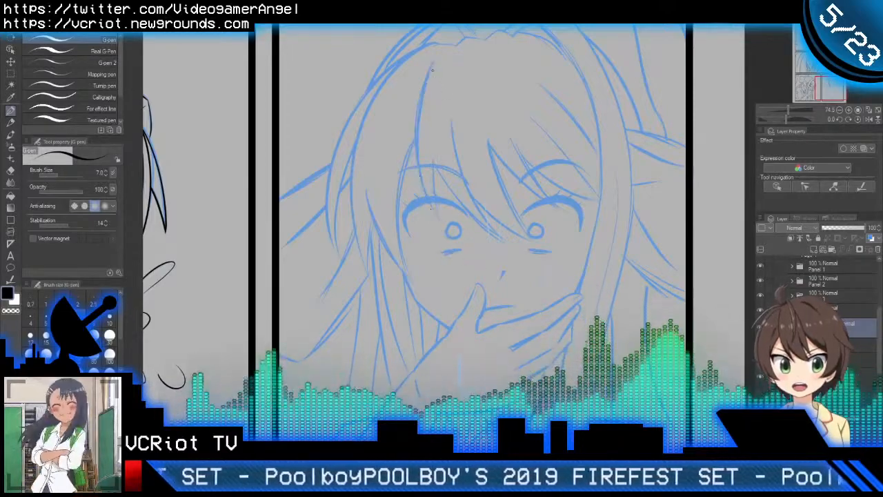
drag(427, 68, 456, 252)
key(ctrl+z)
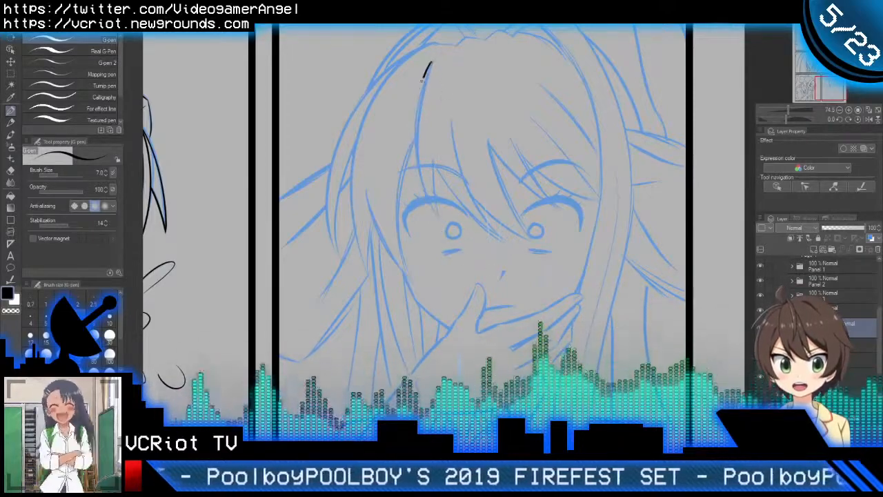
drag(423, 69, 456, 253)
key(ctrl+z)
drag(430, 62, 469, 260)
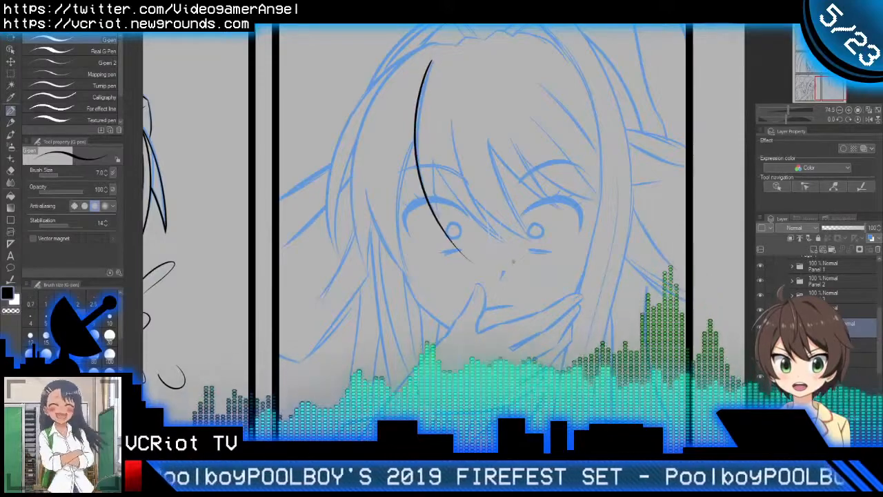
Step: Try inking the short strand edge above the left eye to meet the long strand, trimming the overshooting ends with the Vector eraser
scroll(431, 173, up, 2)
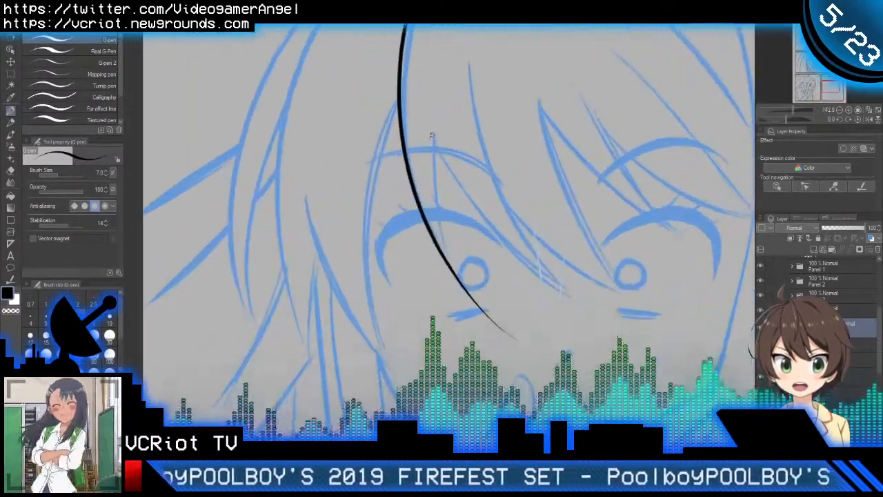
drag(432, 135, 480, 308)
key(ctrl+z)
drag(431, 135, 476, 302)
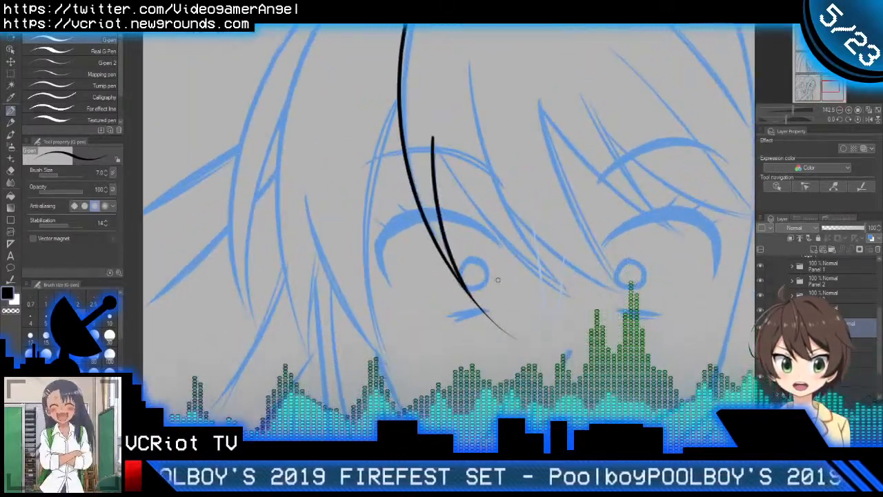
key(ctrl+z)
drag(431, 133, 501, 311)
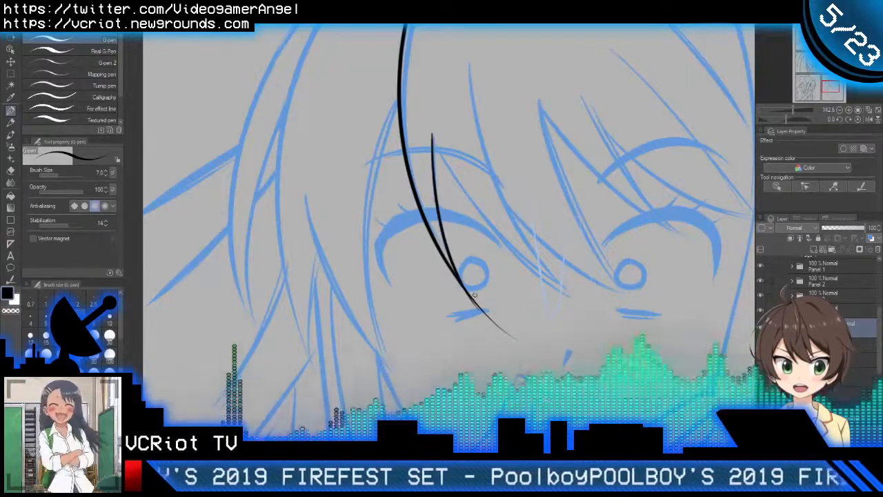
key(ctrl+z)
mouse_move(431, 129)
mouse_down()
mouse_move(464, 301)
mouse_move(491, 307)
mouse_up()
key(e)
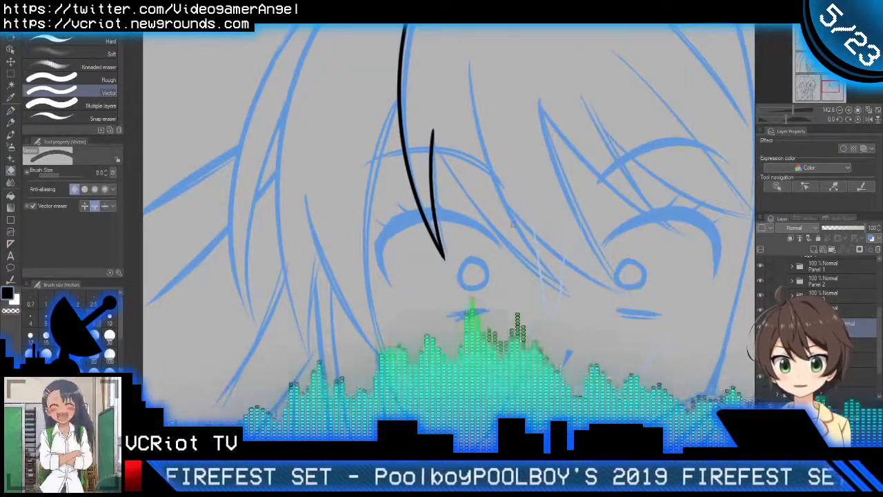
Step: Try to ink the curved bang strand from the short strand's top down past the left eye toward the nose
key(p)
drag(477, 183, 440, 214)
drag(391, 158, 591, 325)
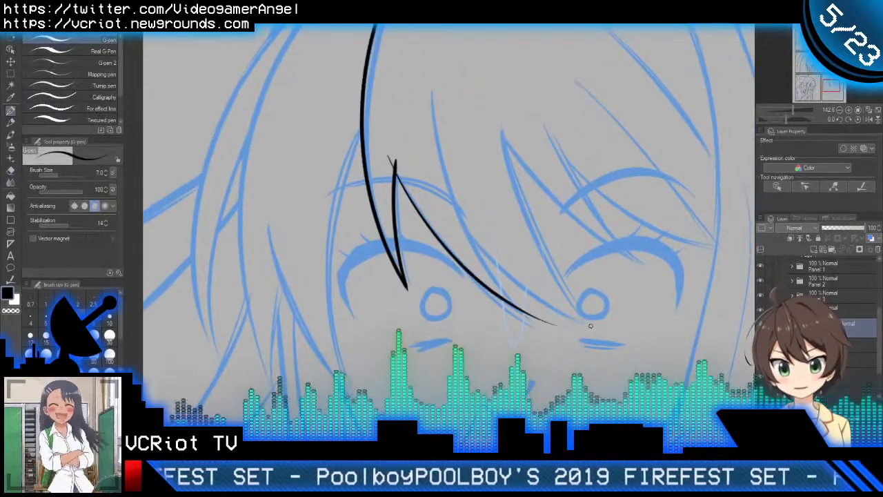
key(ctrl+z)
mouse_move(390, 147)
mouse_down()
mouse_move(416, 212)
mouse_move(550, 343)
mouse_up()
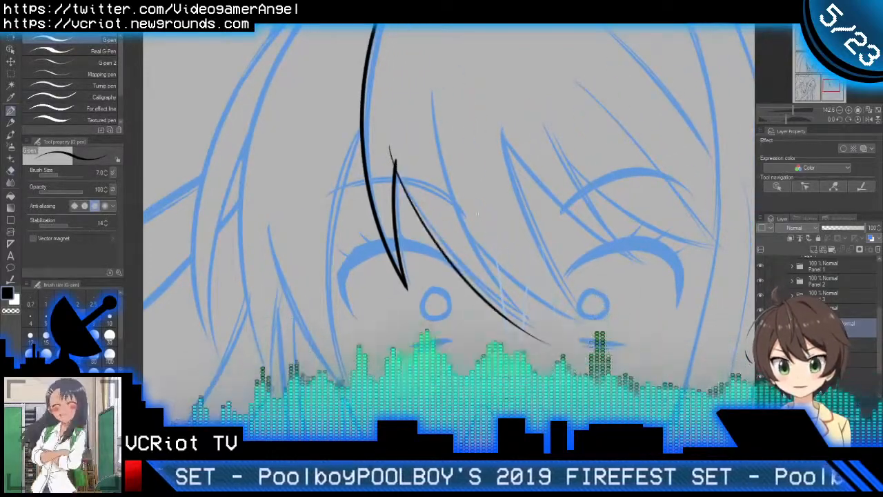
Step: Undo all the inked bang strands, leaving only the blue sketch of the face
scroll(477, 210, down, 4)
key(ctrl+z)
key(ctrl+z)
key(ctrl+z)
key(ctrl+z)
key(ctrl+z)
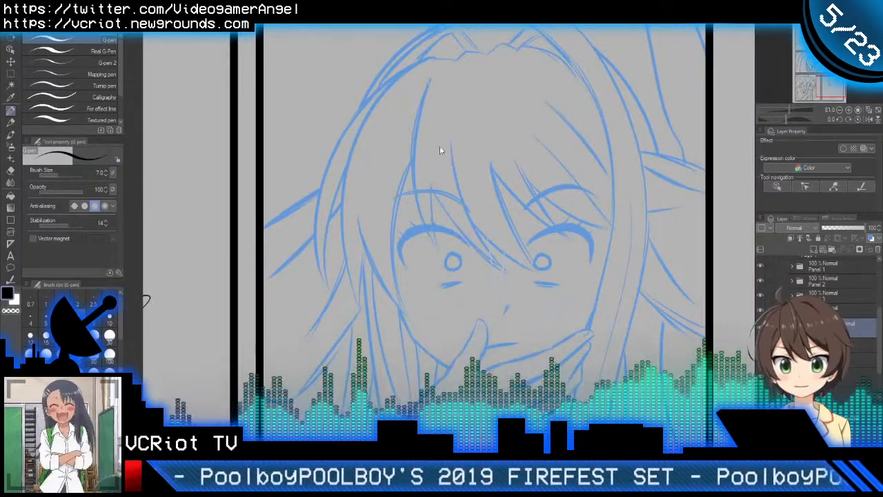
Step: Ink the long bang strand from the hairline down to the left eye's pupil with the G-pen, undoing and redrawing unsatisfying strokes
scroll(418, 109, up, 2)
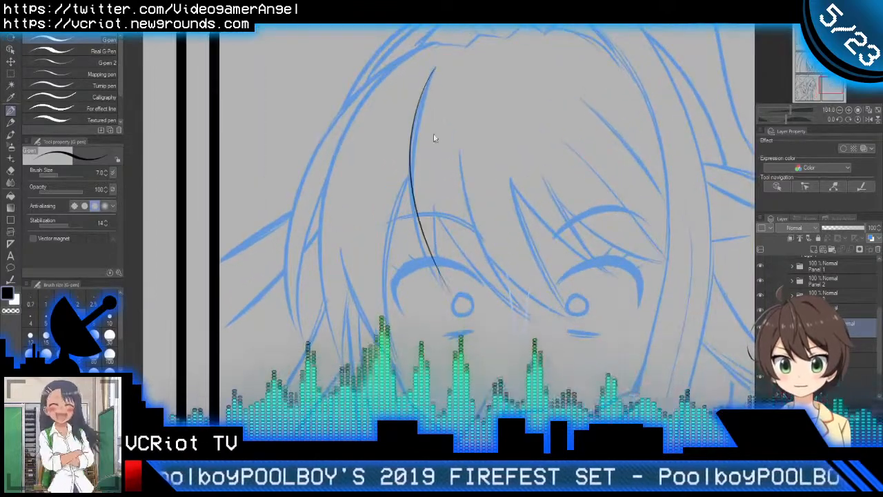
key(ctrl+z)
mouse_move(435, 65)
mouse_down()
mouse_move(406, 146)
mouse_move(452, 304)
mouse_up()
key(ctrl+z)
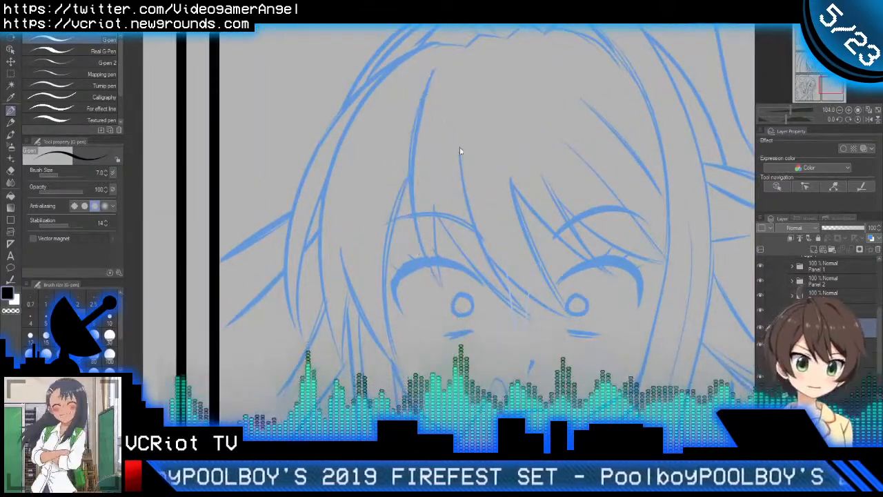
drag(433, 68, 445, 279)
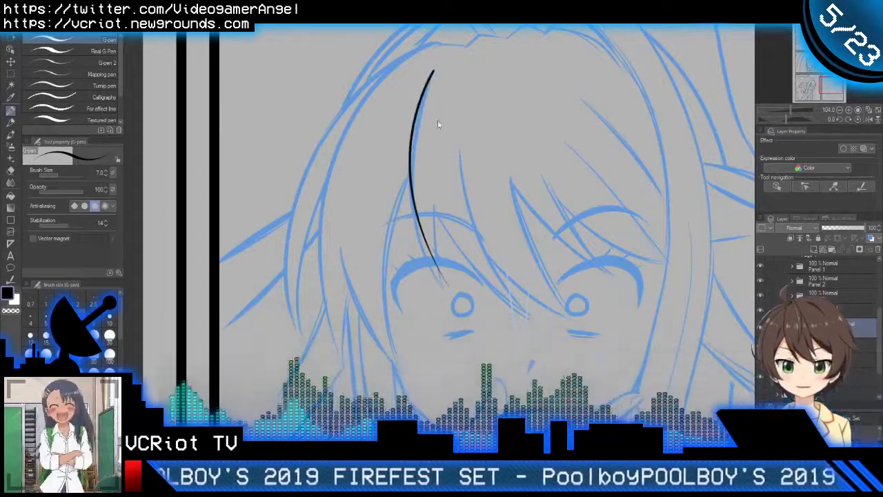
key(ctrl+z)
mouse_move(435, 67)
mouse_down()
mouse_move(414, 118)
mouse_move(453, 303)
mouse_up()
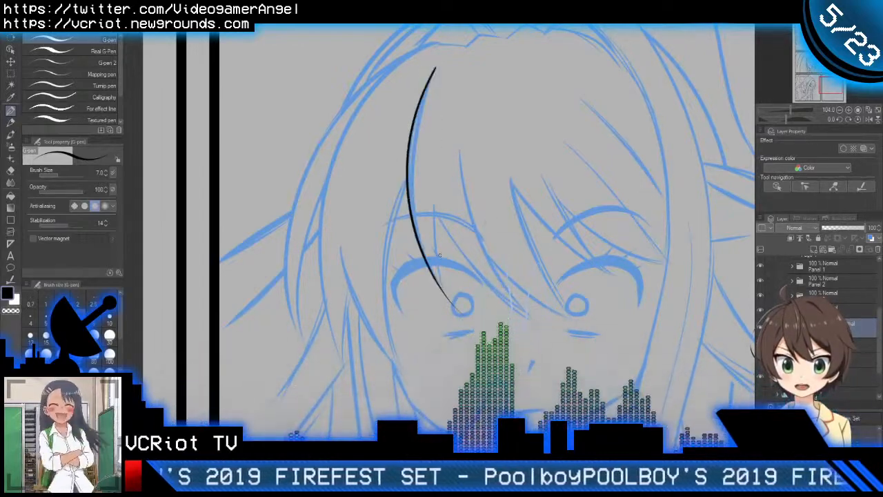
Step: Ink the short inner edge of the strand above the left eye and trim the crossing tips with the Vector eraser
scroll(433, 238, up, 5)
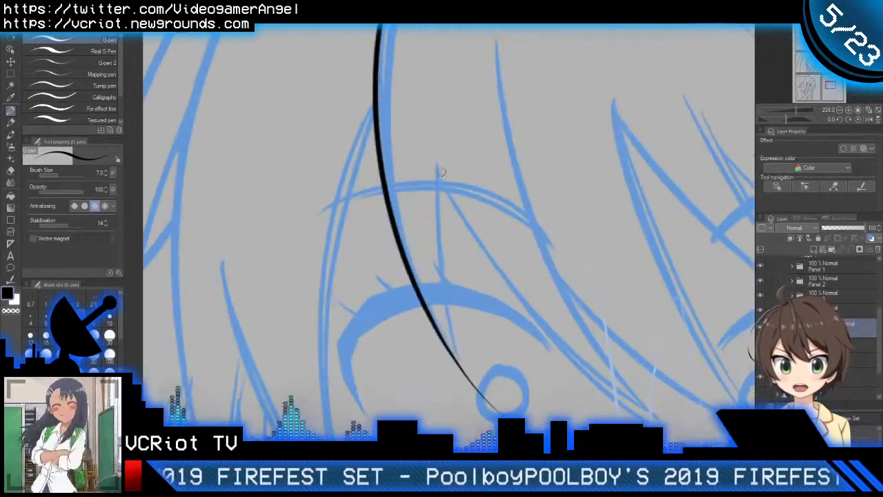
drag(440, 161, 478, 402)
key(e)
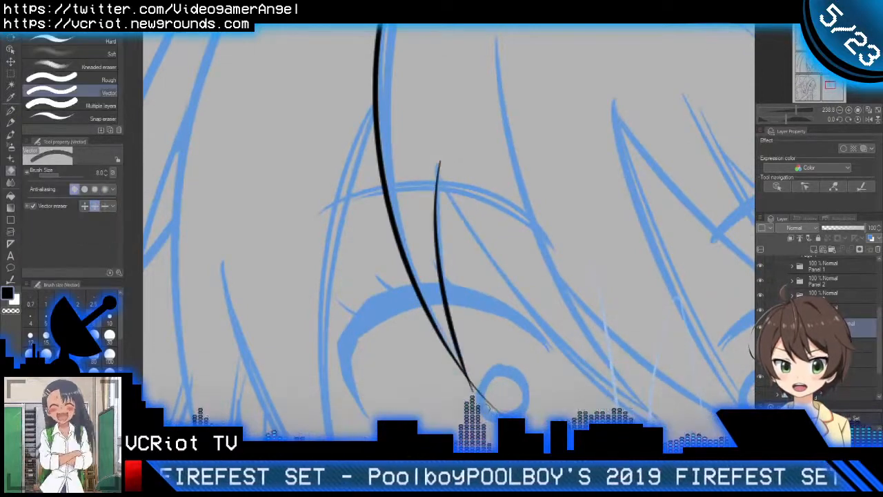
key(p)
Step: Ink the curved strand from the short edge's top down between the eyes, redrawing it to follow the sketch
drag(537, 317, 411, 314)
scroll(427, 297, up, 4)
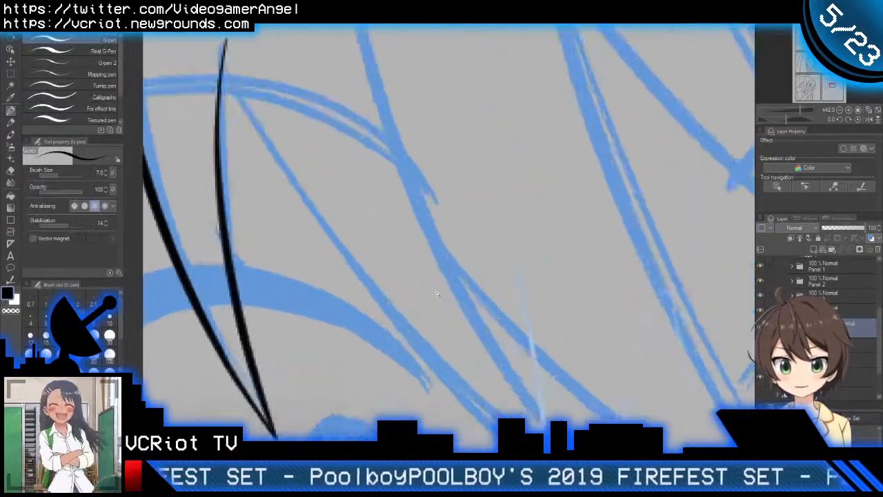
scroll(424, 298, down, 6)
scroll(421, 297, up, 2)
drag(320, 150, 538, 416)
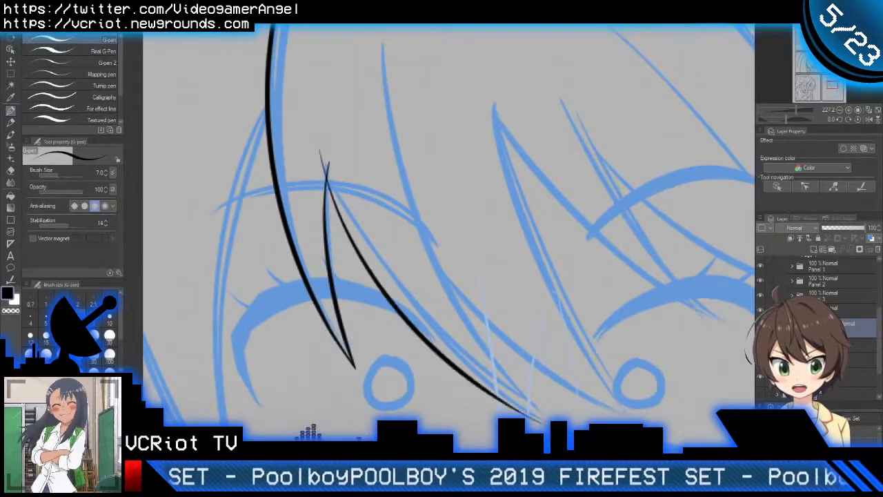
key(ctrl+z)
drag(320, 152, 545, 413)
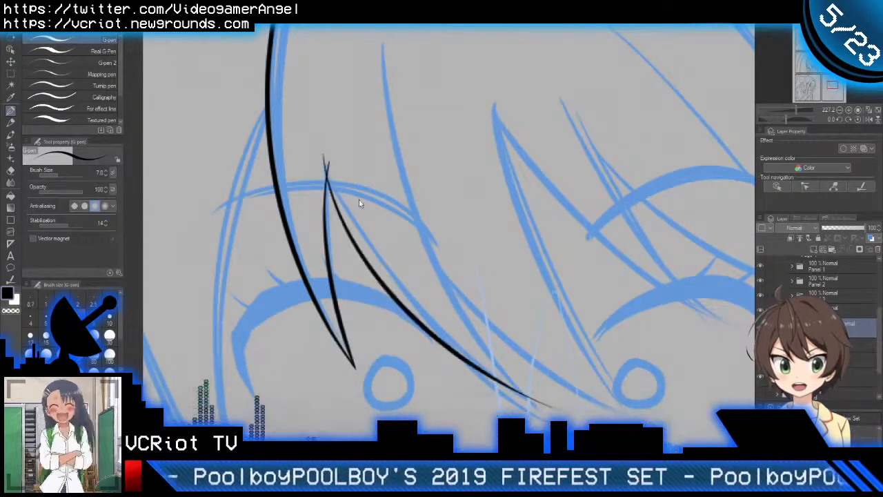
key(ctrl+z)
drag(320, 153, 545, 410)
Step: Ink the bang strand from mid-forehead down to the curved strand's tip and trim the overshooting ends with the Vector eraser
scroll(374, 209, down, 2)
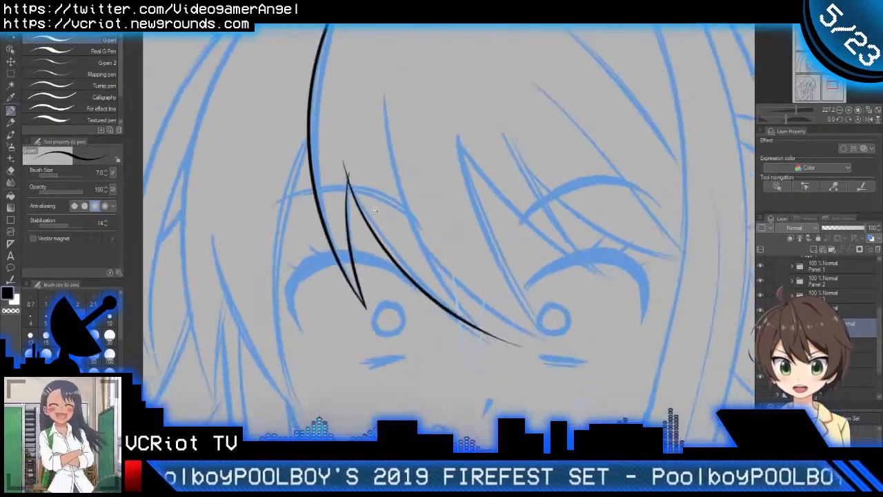
key(e)
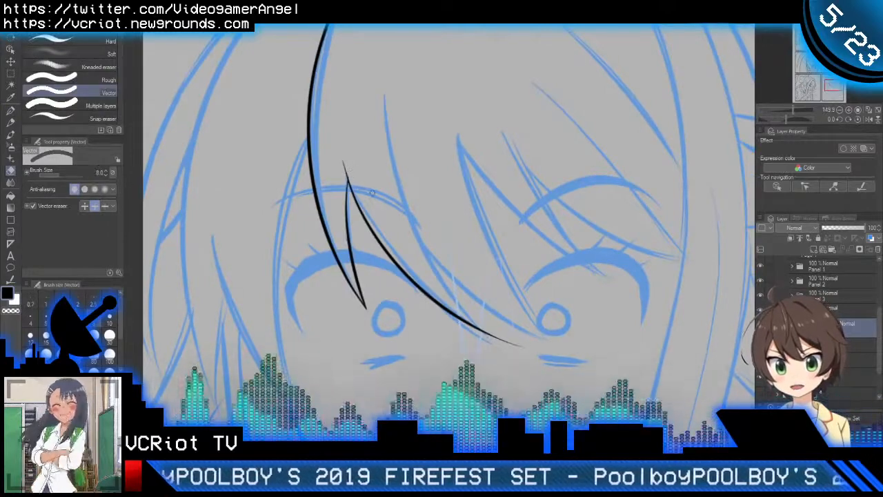
key(p)
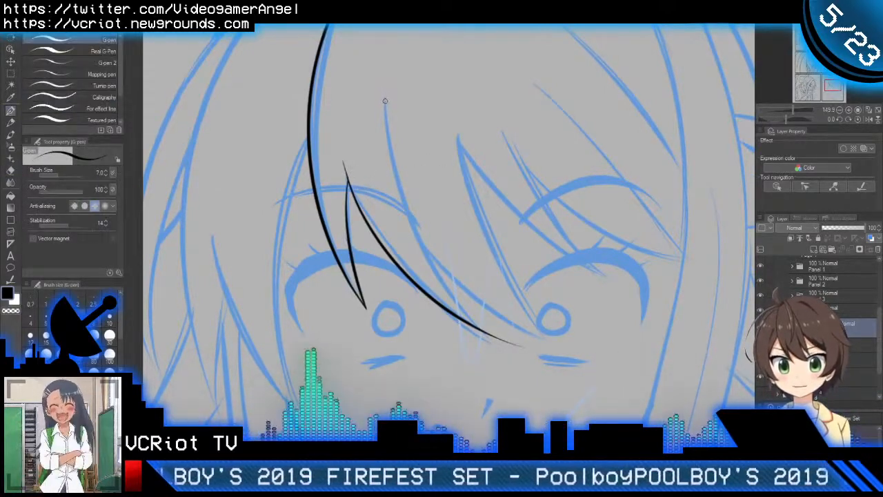
mouse_move(384, 91)
mouse_down()
mouse_move(397, 224)
mouse_move(511, 401)
mouse_up()
key(ctrl+z)
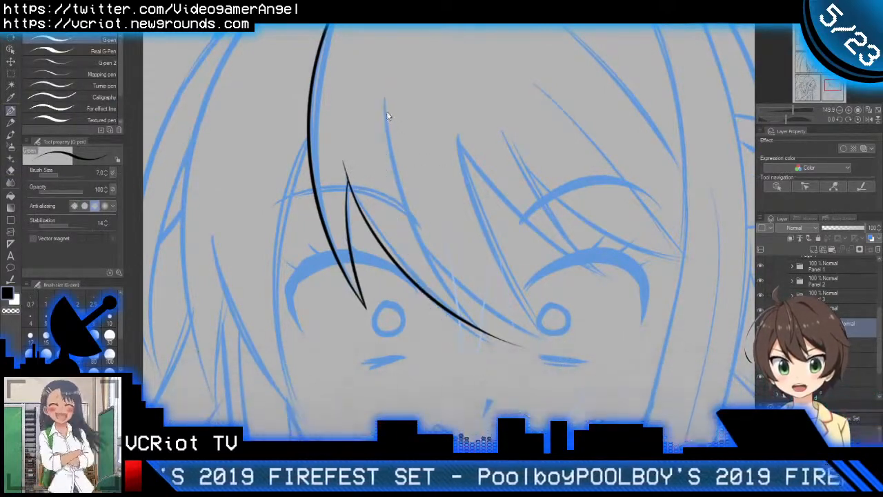
mouse_move(384, 93)
mouse_down()
mouse_move(401, 186)
mouse_move(538, 378)
mouse_up()
key(ctrl+z)
drag(384, 87, 538, 375)
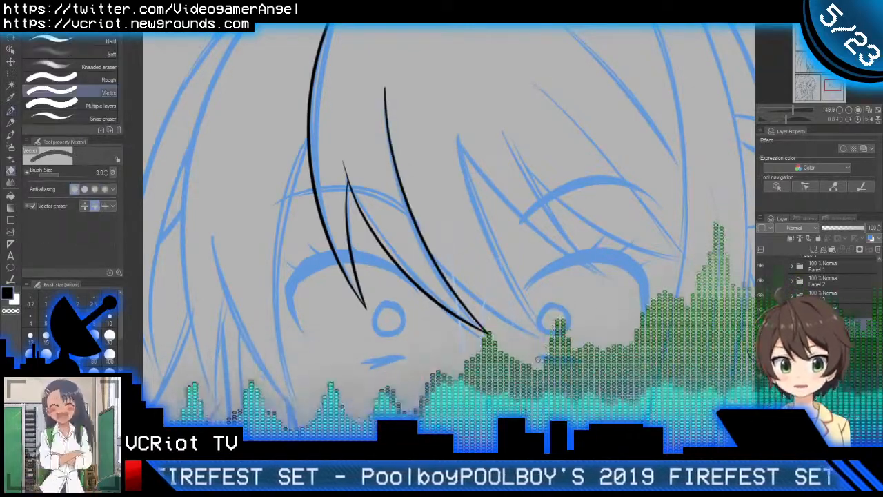
Step: Ink the lower edge of the central bang, branching from the mid-forehead strand and curving toward the right eye's pupil
mouse_move(545, 218)
mouse_down()
mouse_move(486, 271)
mouse_move(492, 228)
mouse_up()
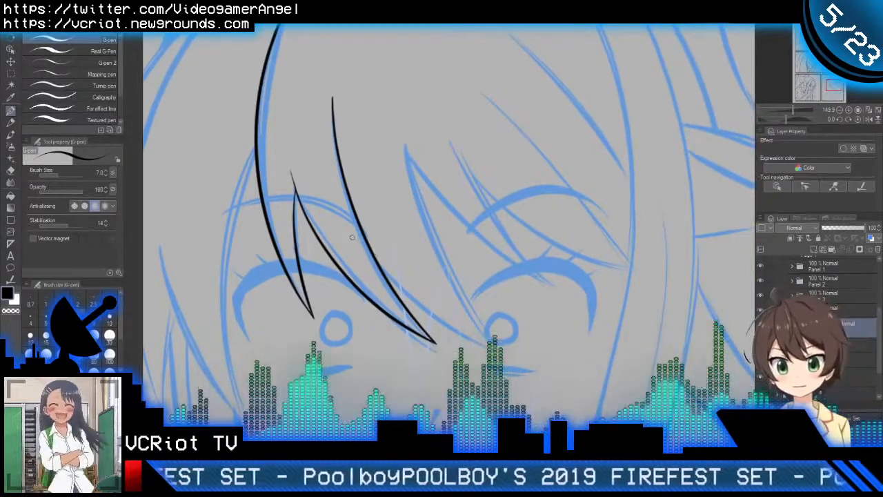
drag(354, 235, 559, 368)
key(ctrl+z)
drag(354, 229, 530, 362)
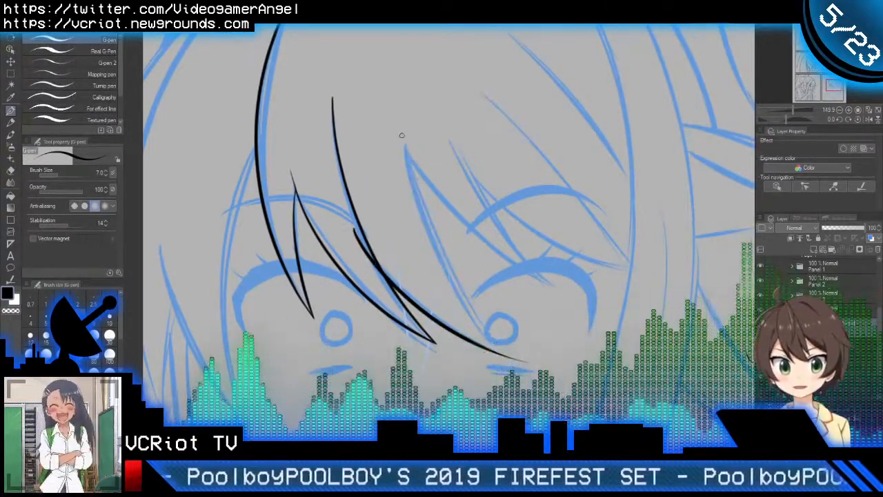
Step: Ink the central bang's other edge down to the right eye and trim the crossing ends with the Vector eraser
mouse_move(403, 138)
mouse_down()
mouse_move(436, 261)
mouse_move(531, 376)
mouse_up()
key(e)
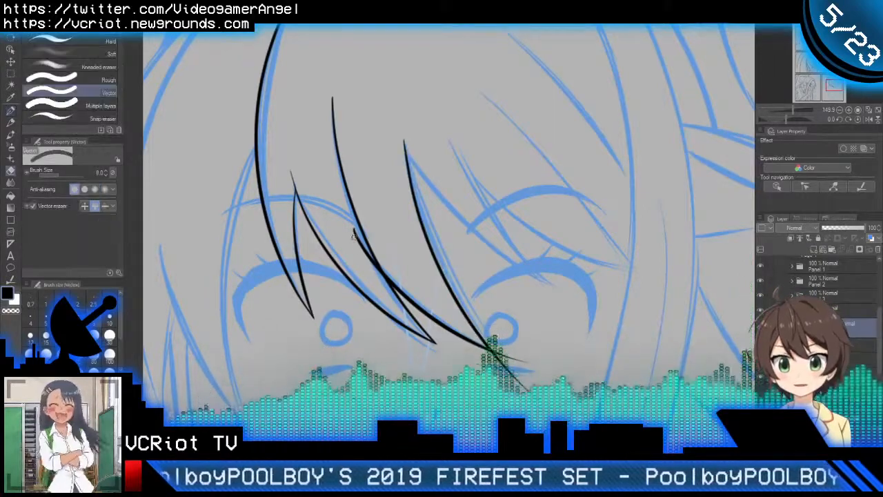
key(p)
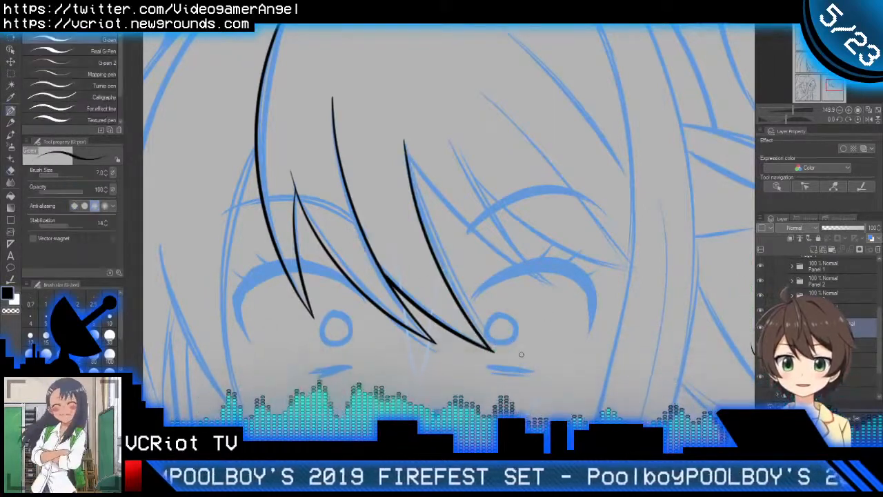
Step: Ink both edges of the pointed bang crossing the right eye and trim the overshooting ends with the Vector eraser
key(e)
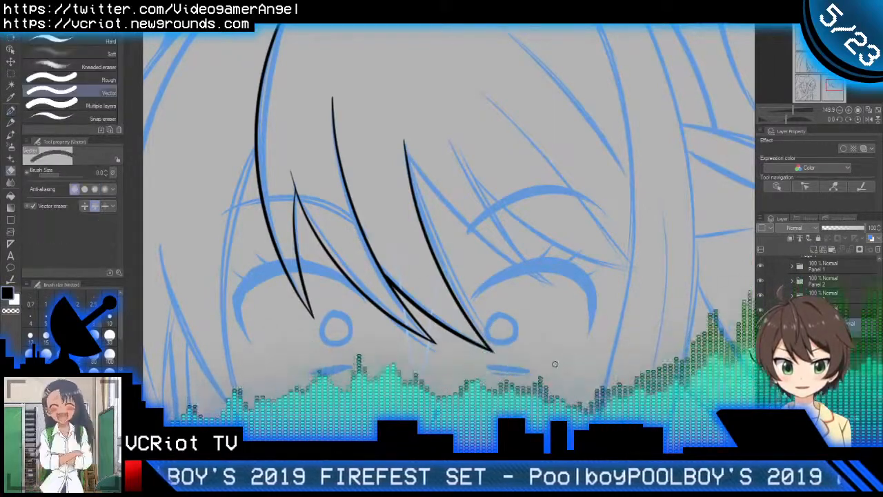
key(p)
drag(506, 239, 468, 271)
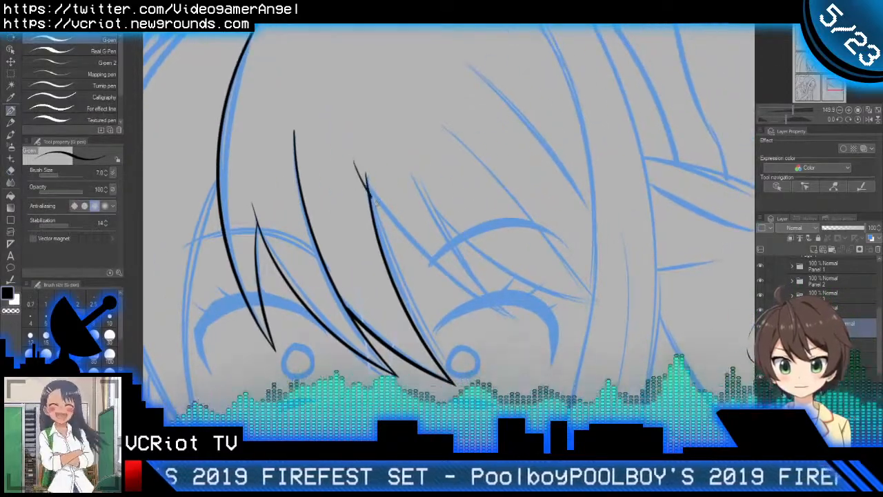
drag(371, 198, 532, 328)
drag(409, 169, 540, 330)
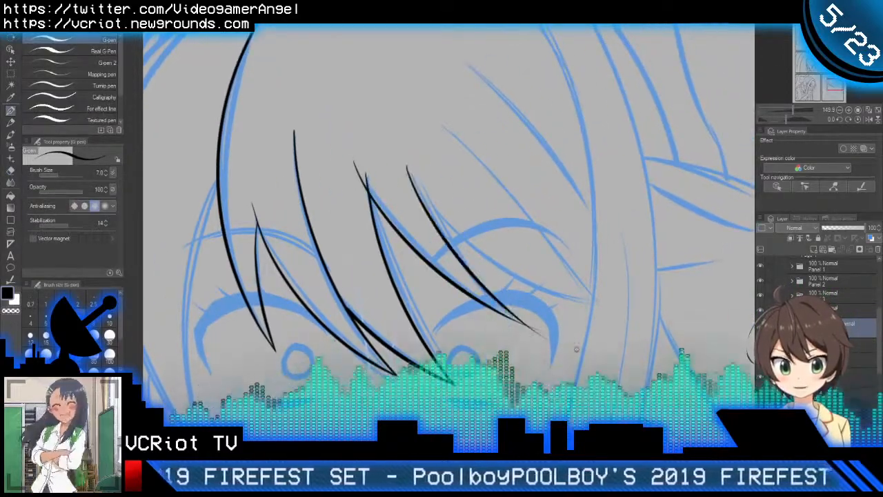
key(e)
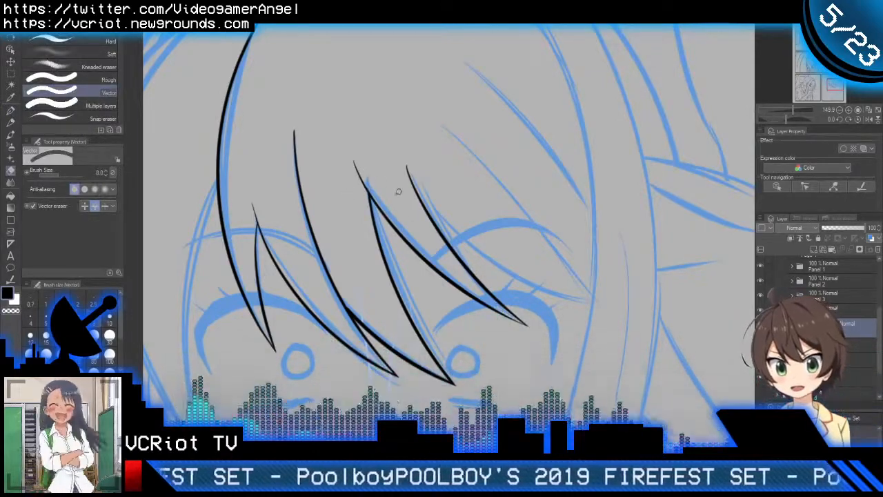
Step: Ink the long strand sweeping from the right-eye bang's top over the brow to the side hair, redrawing it to start at that tip
key(p)
scroll(469, 230, down, 2)
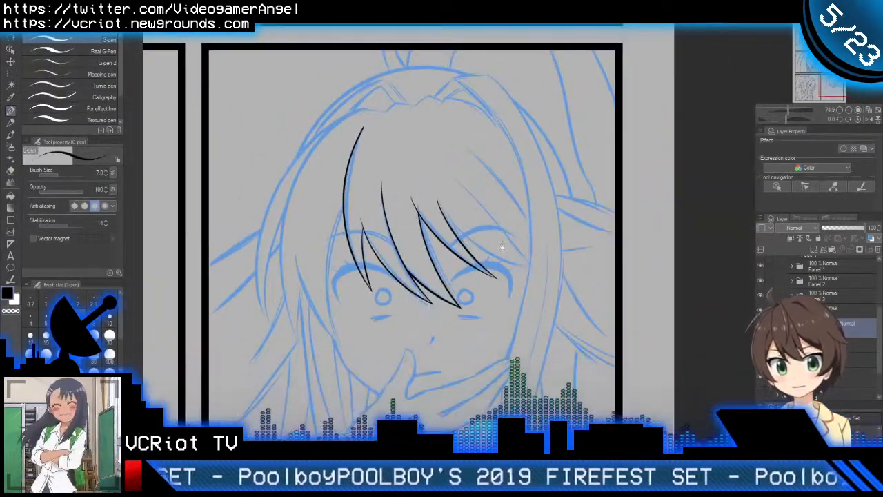
drag(503, 244, 476, 248)
scroll(458, 223, up, 2)
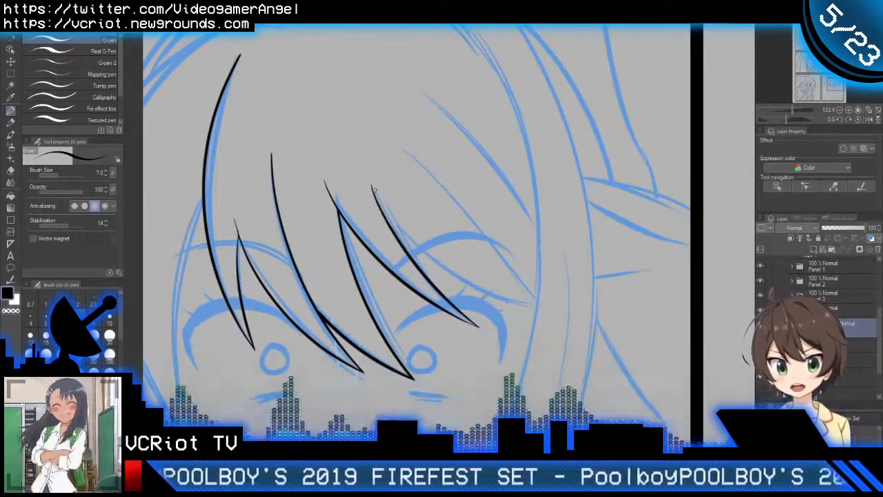
drag(360, 182, 571, 310)
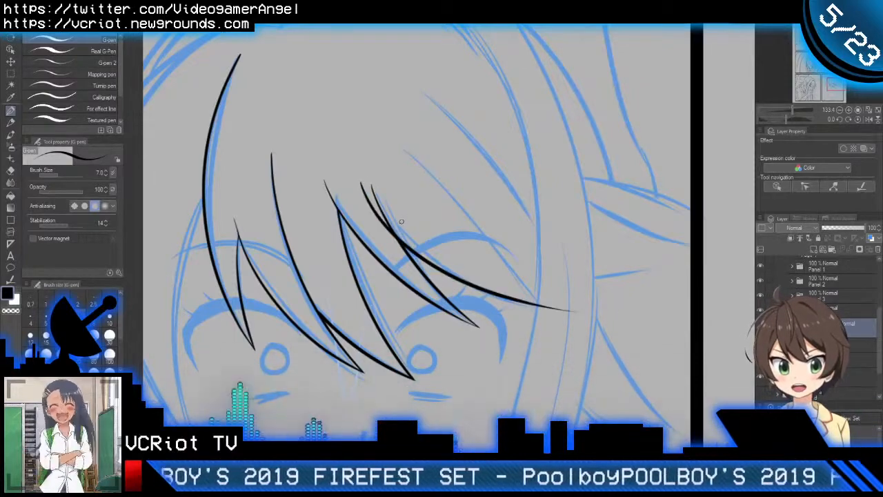
key(ctrl+z)
mouse_move(366, 178)
mouse_down()
mouse_move(438, 266)
mouse_move(592, 307)
mouse_up()
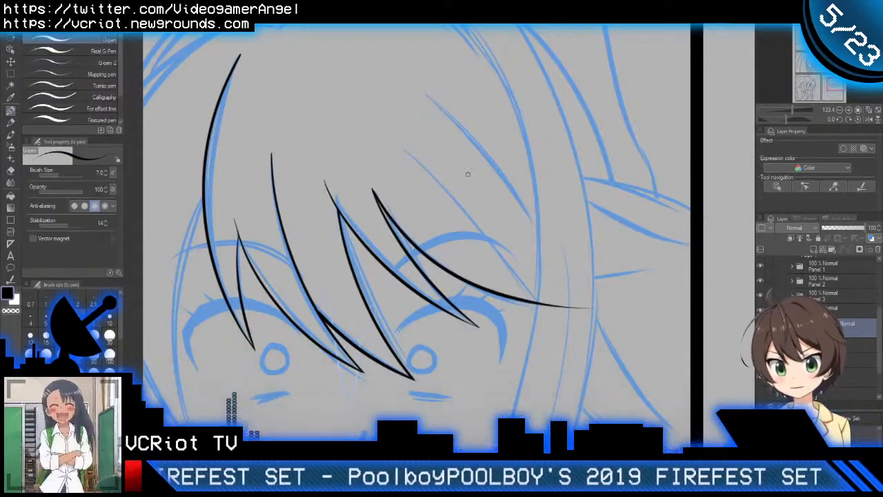
Step: Ink the thin diagonal strand from the right forehead down to the sweeping strand's tip, redrawing it until the ends meet
drag(477, 197, 451, 197)
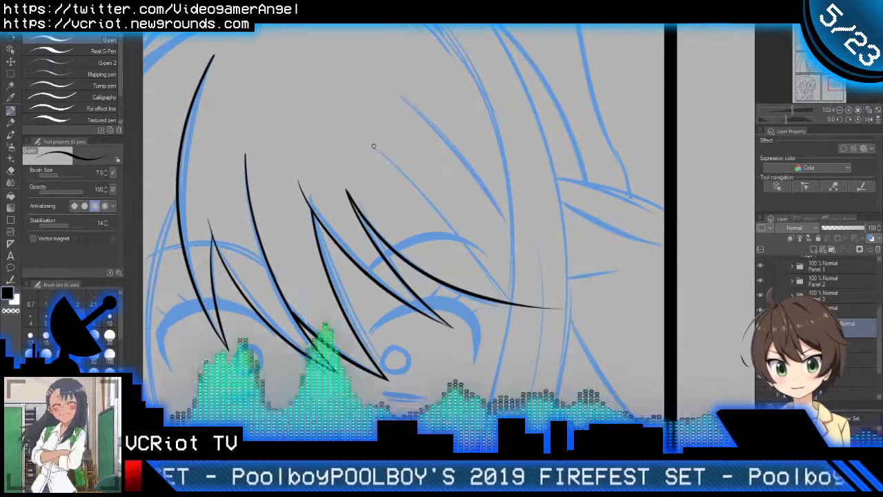
drag(373, 146, 514, 319)
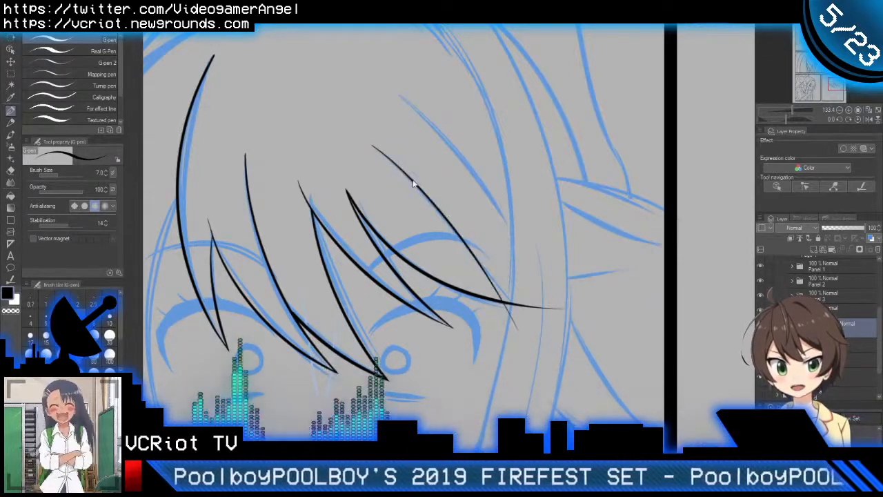
key(ctrl+z)
drag(365, 146, 526, 302)
key(ctrl+z)
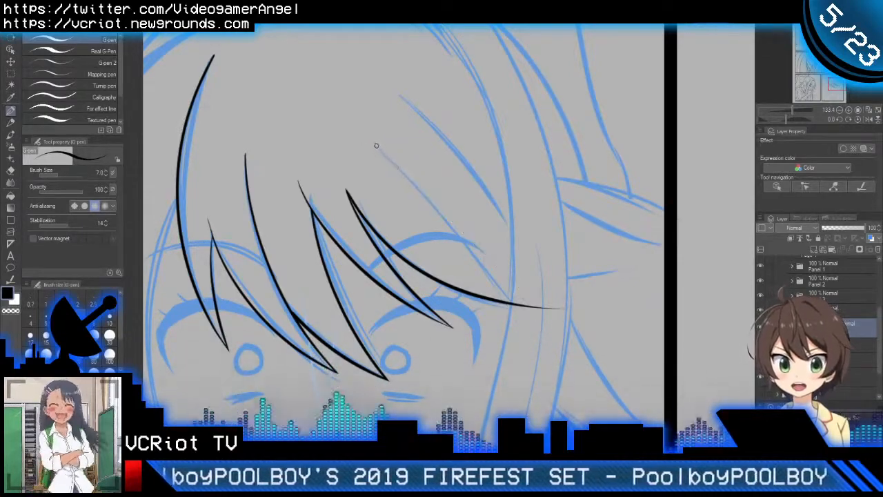
drag(372, 144, 526, 303)
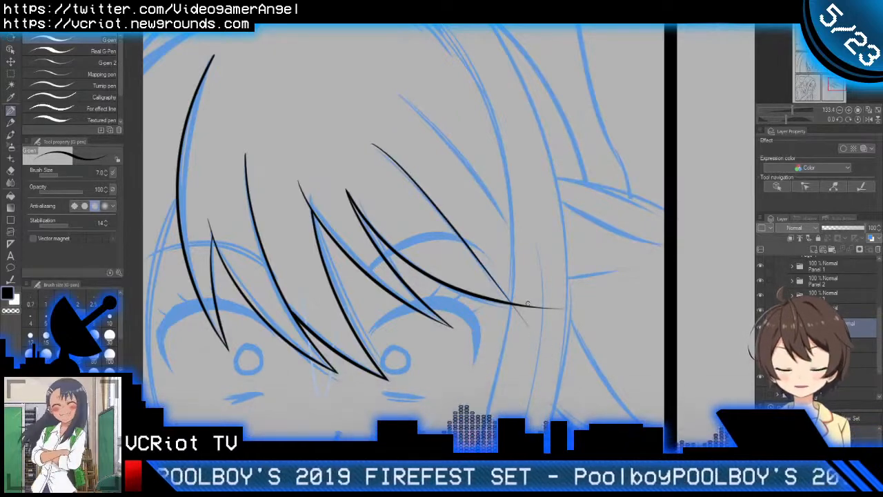
key(ctrl+z)
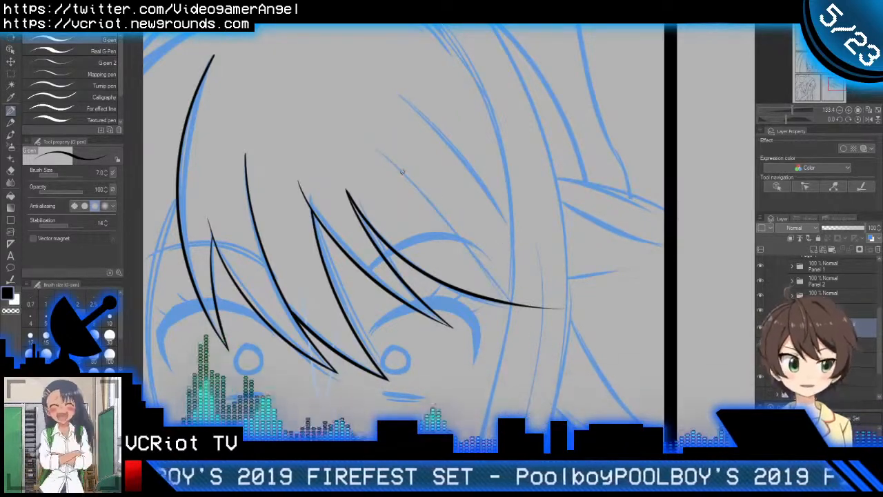
drag(372, 146, 545, 309)
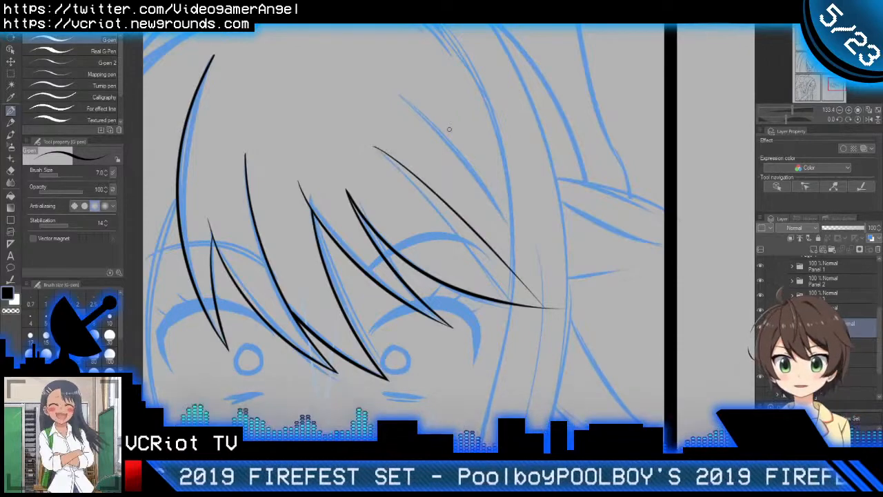
Step: Ink the uppermost diagonal strand on the forehead's right side, redrawing it to curve down into the side hair
drag(430, 119, 466, 153)
mouse_move(431, 126)
mouse_down()
mouse_move(521, 216)
mouse_move(584, 312)
mouse_up()
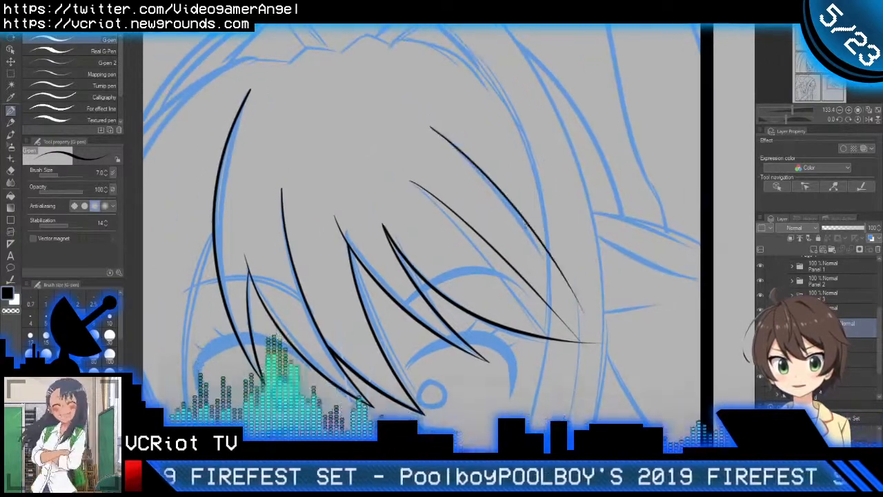
key(ctrl+z)
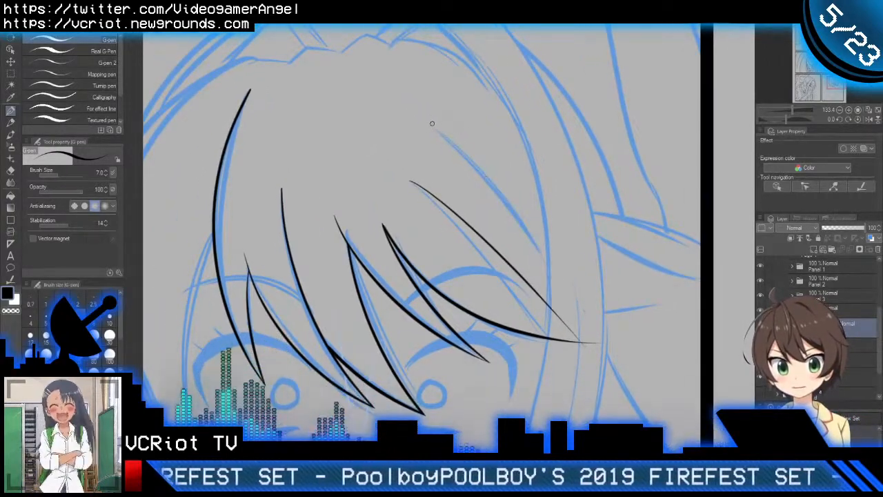
drag(432, 124, 571, 293)
scroll(510, 181, down, 3)
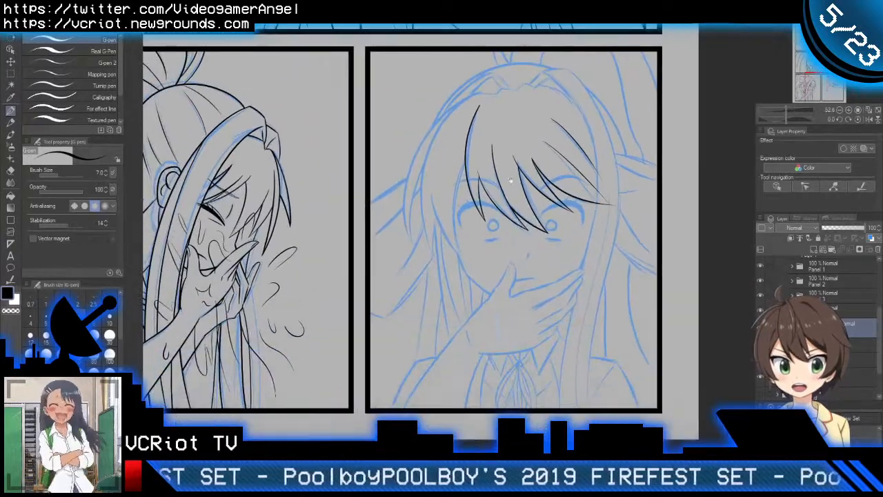
Step: Ink the curved side strand from the long left bang down past the left eye to the cheek, redrawing it to follow the sketch
scroll(508, 178, up, 3)
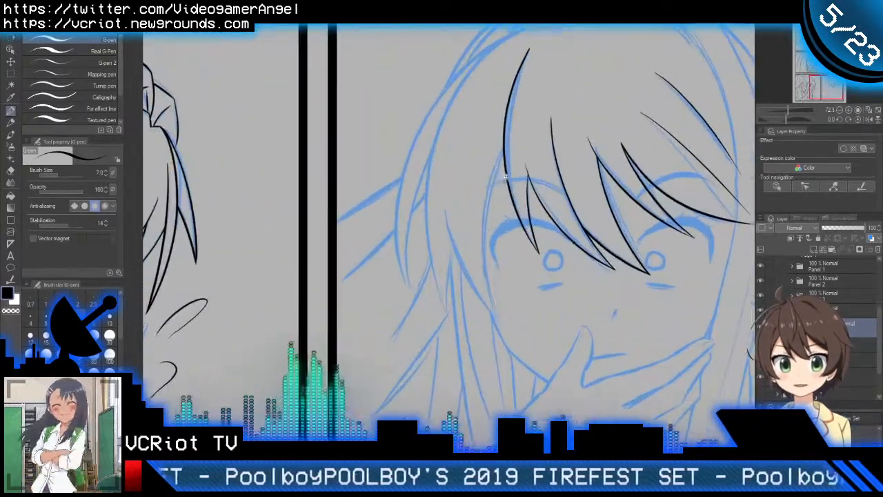
drag(516, 140, 504, 351)
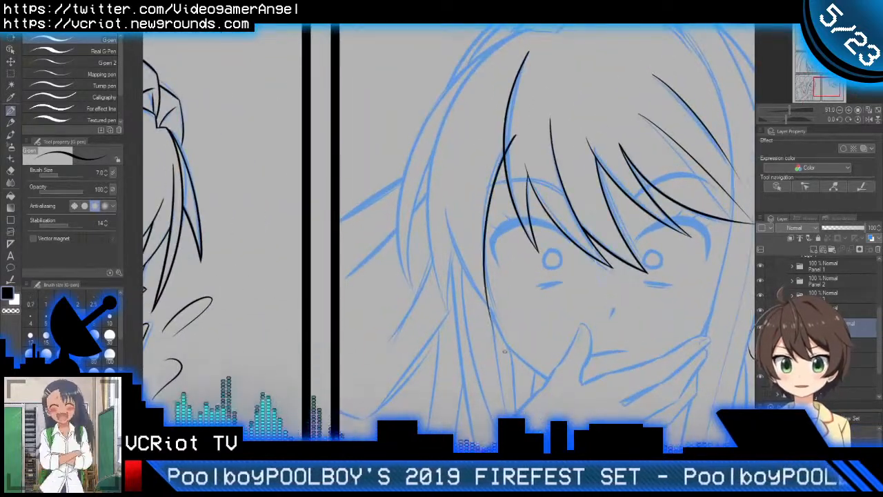
key(ctrl+z)
mouse_move(520, 128)
mouse_down()
mouse_move(504, 156)
mouse_move(492, 326)
mouse_up()
key(ctrl+z)
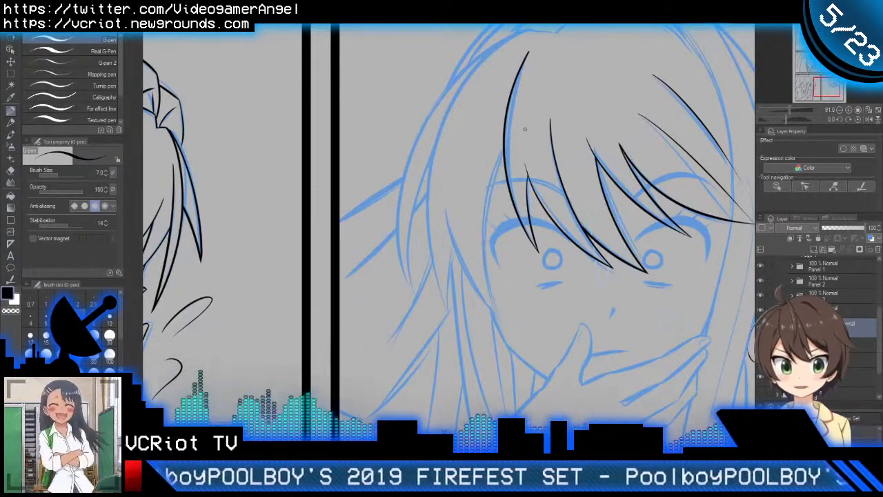
mouse_move(522, 130)
mouse_down()
mouse_move(491, 193)
mouse_move(505, 359)
mouse_up()
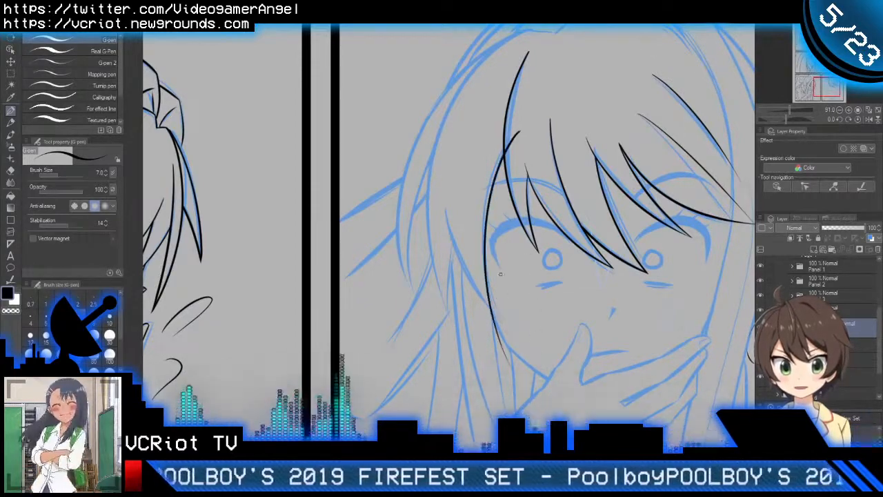
Step: Ink the left side lock's outer edge down to the cheek and trim the crossing ends with the Vector eraser
drag(445, 205, 515, 325)
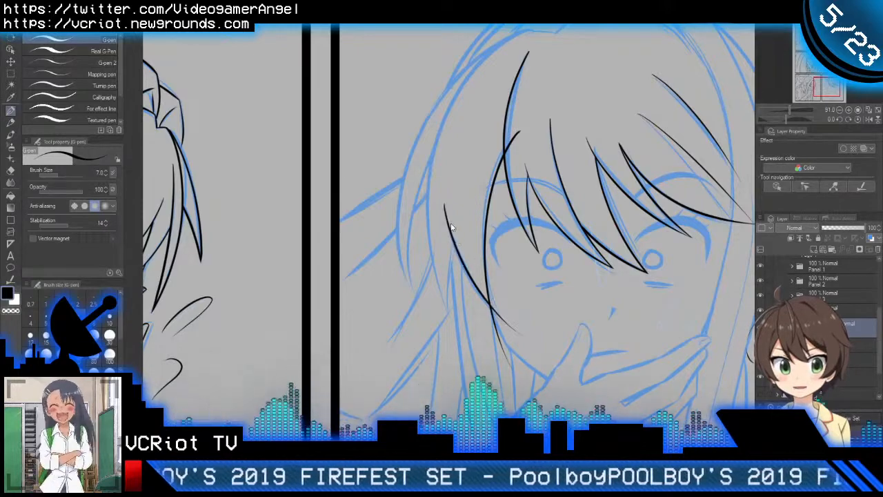
key(ctrl+z)
drag(445, 205, 521, 336)
key(e)
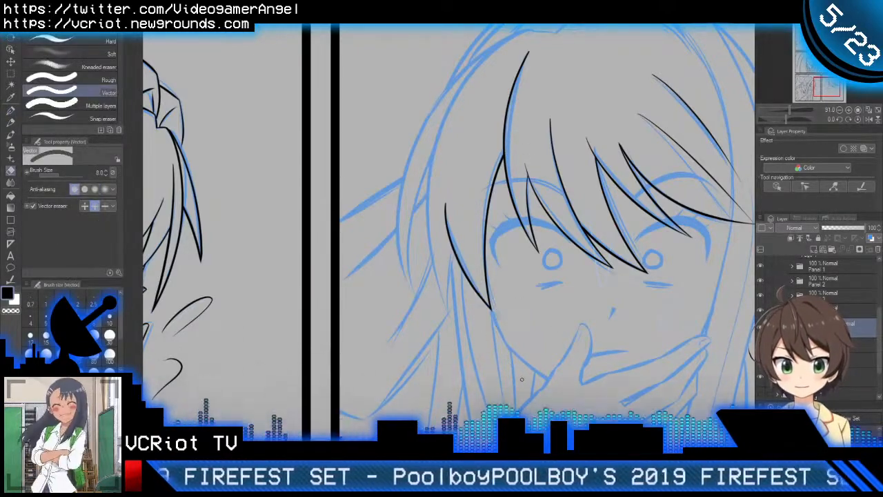
Step: Ink the long side hair line from the hairline down past the right eye and hand to the collar, redrawing its curve
key(p)
scroll(531, 297, down, 3)
mouse_move(623, 313)
mouse_down()
mouse_move(533, 291)
mouse_move(518, 263)
mouse_move(523, 286)
mouse_up()
scroll(547, 200, down, 2)
scroll(568, 180, up, 1)
drag(568, 178, 566, 164)
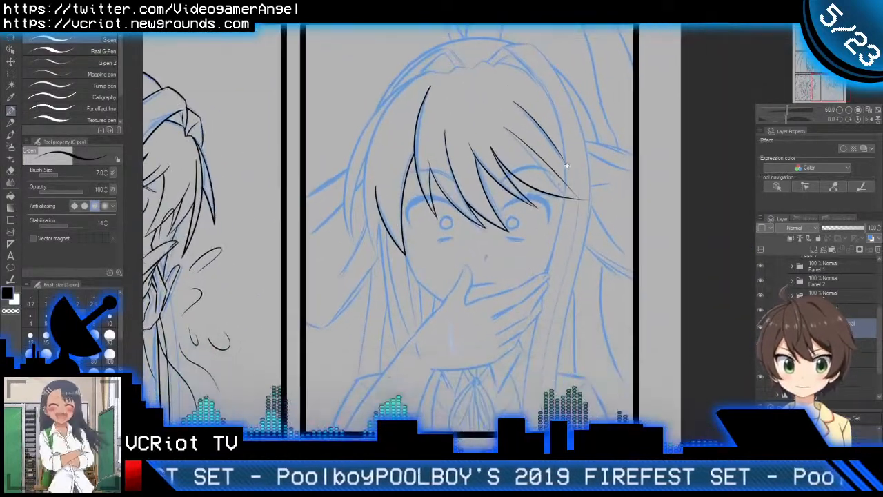
drag(510, 48, 548, 372)
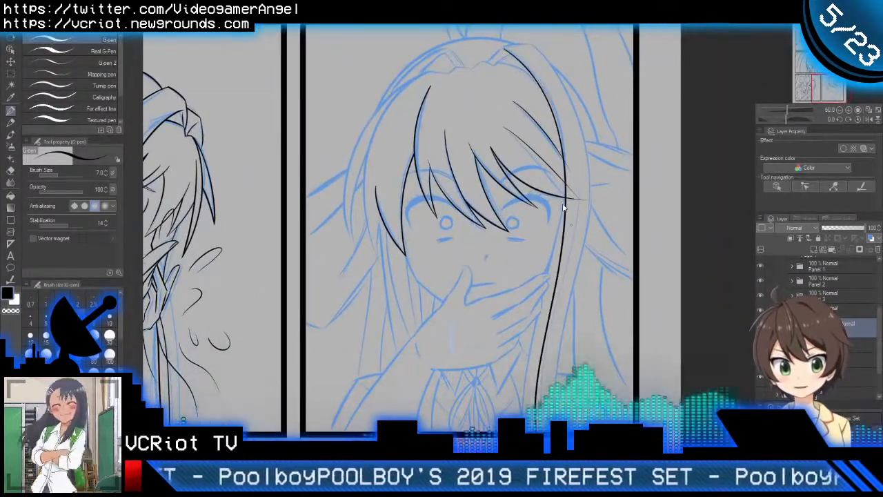
key(ctrl+z)
mouse_move(505, 49)
mouse_down()
mouse_move(556, 124)
mouse_move(514, 411)
mouse_up()
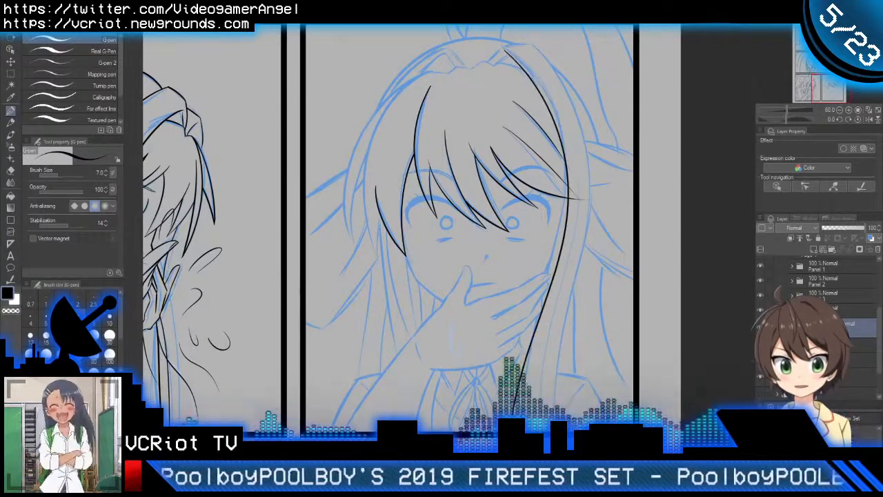
key(ctrl+z)
drag(507, 49, 523, 347)
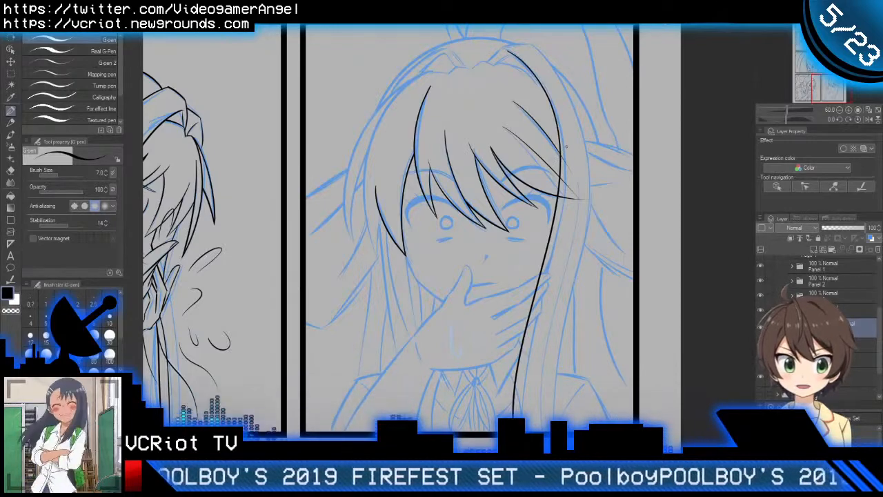
Step: Try to shift and rotate the long right side hair line with the Object tool to fit the sketch
key(o)
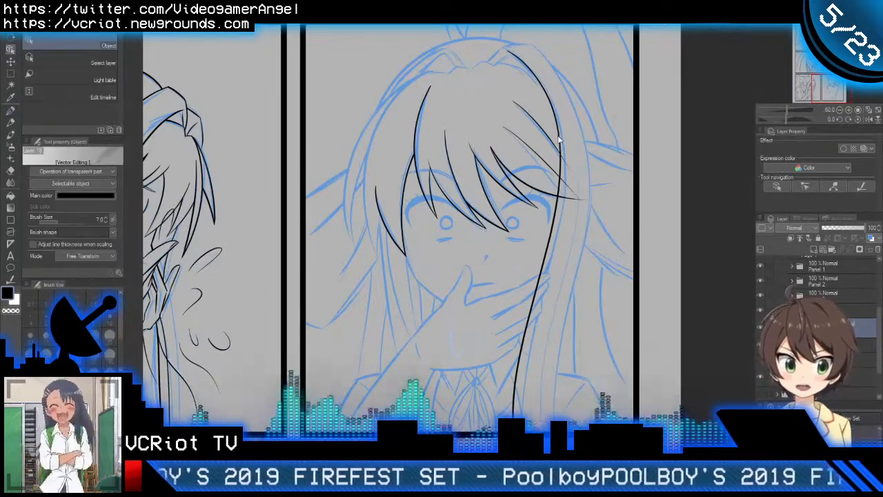
click(560, 141)
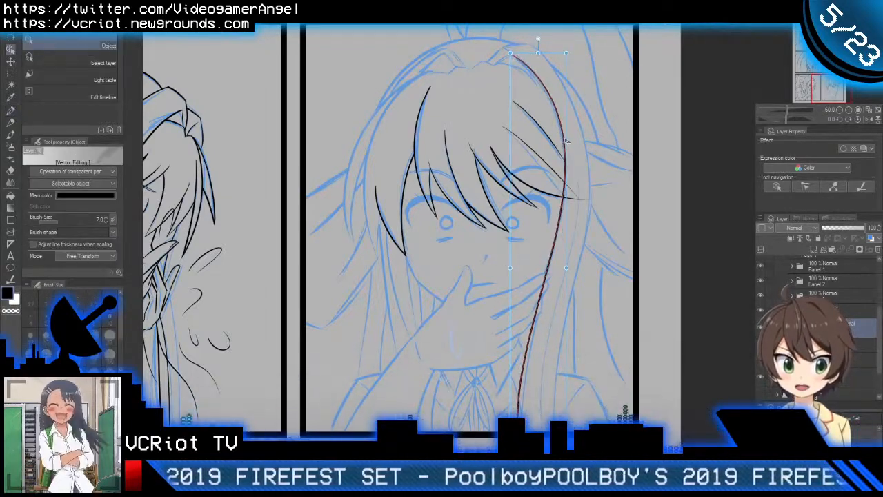
mouse_move(559, 136)
mouse_down()
mouse_move(554, 122)
mouse_move(554, 131)
mouse_up()
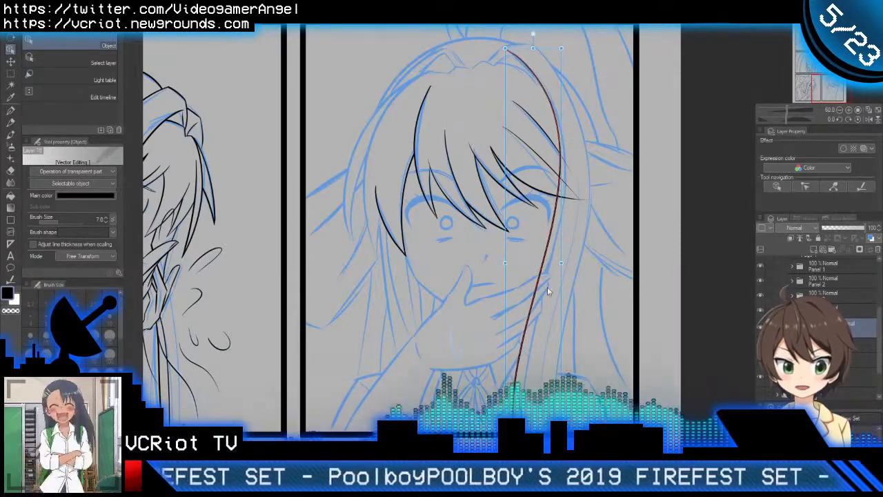
drag(566, 43, 558, 42)
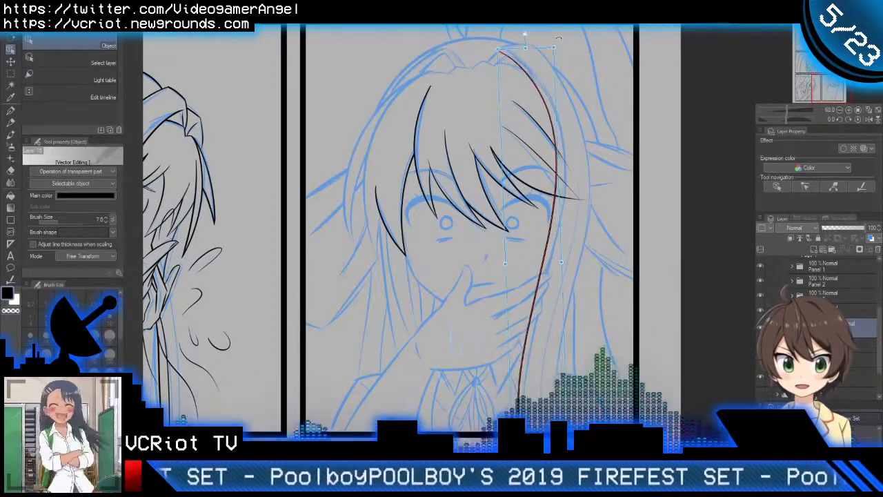
click(533, 127)
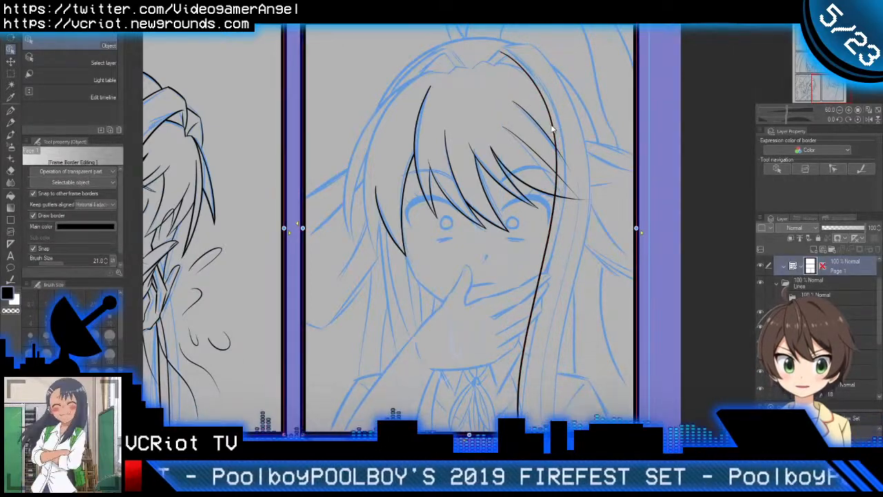
click(552, 129)
drag(553, 129, 560, 137)
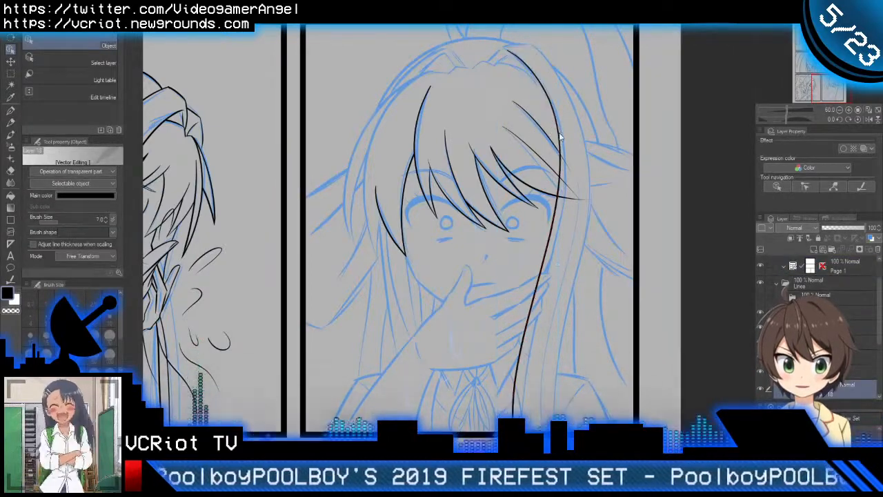
key(ctrl+t)
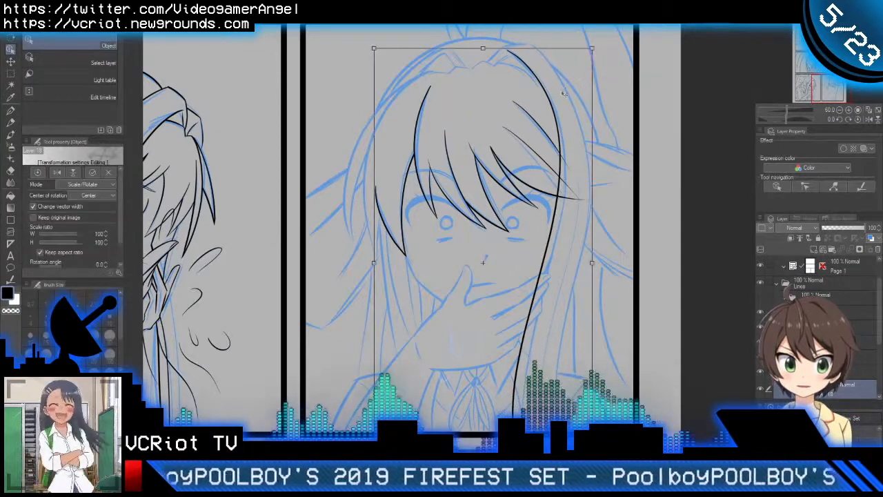
key(Return)
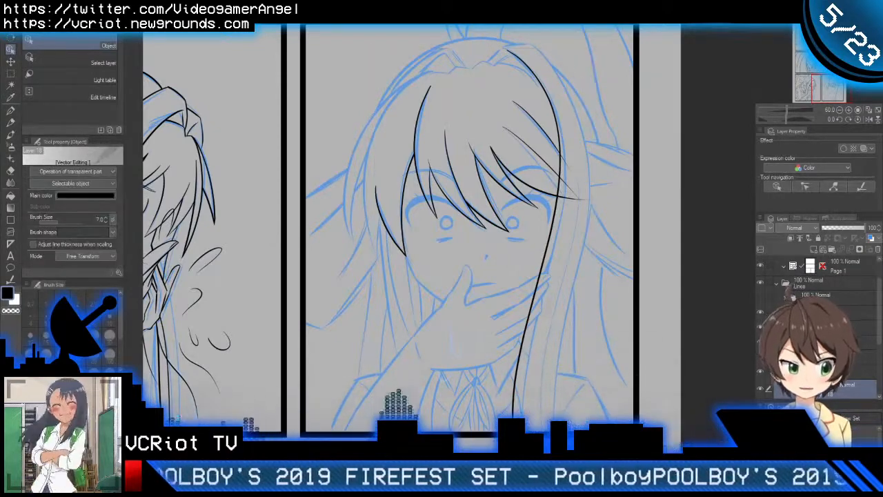
Step: Try to rotate and reposition the long right side hair line to match the sketch
click(555, 126)
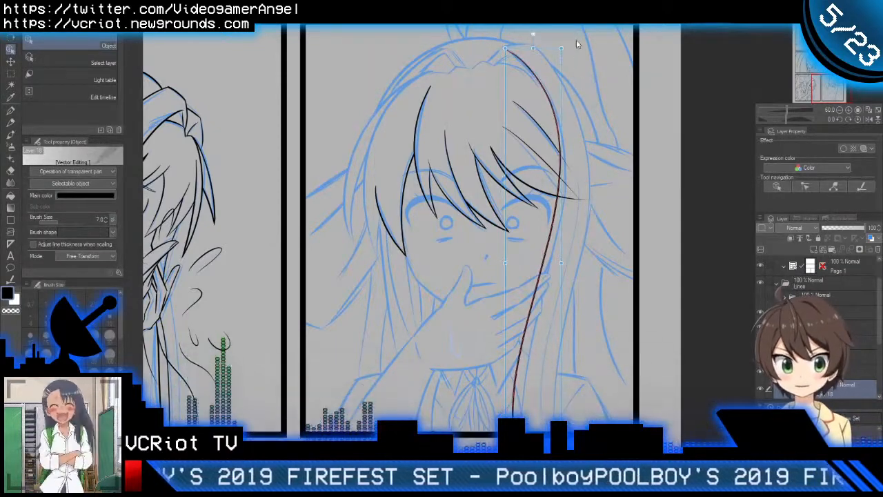
mouse_move(565, 47)
mouse_down()
mouse_move(531, 90)
mouse_move(543, 82)
mouse_up()
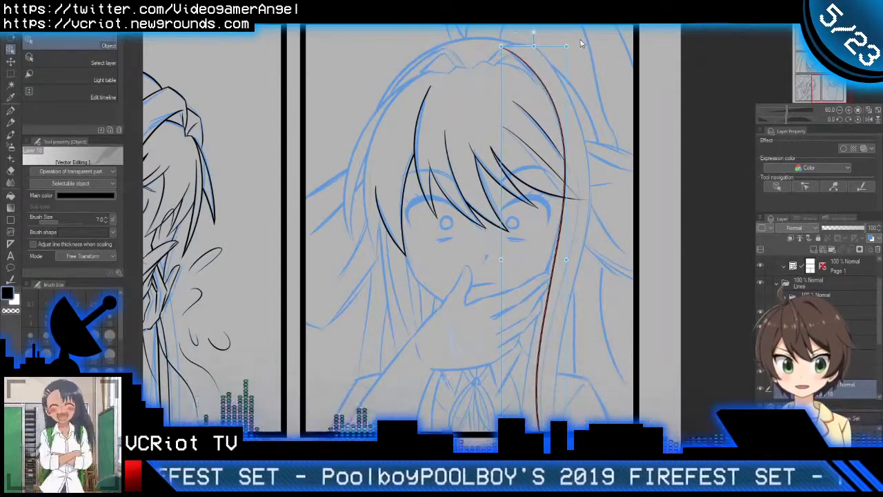
drag(569, 43, 572, 42)
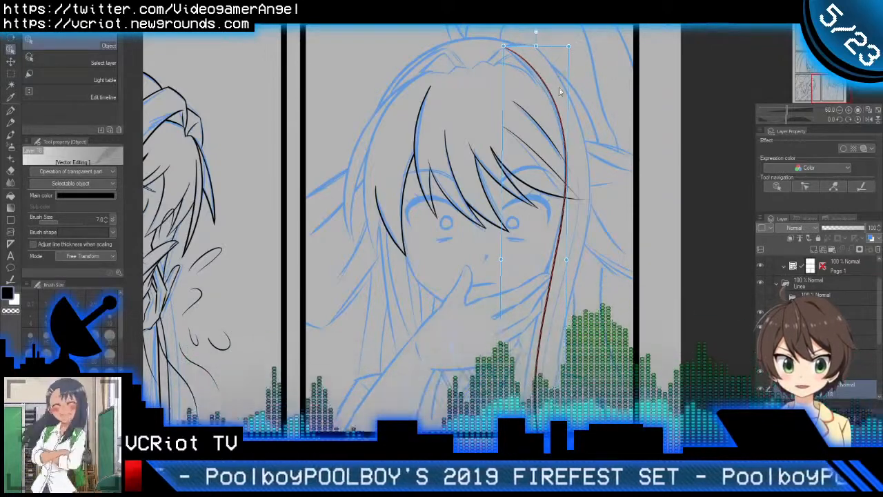
Step: Undo the adjustments to the long right side hair line and remove the stroke itself
click(469, 362)
key(ctrl+z)
key(ctrl+z)
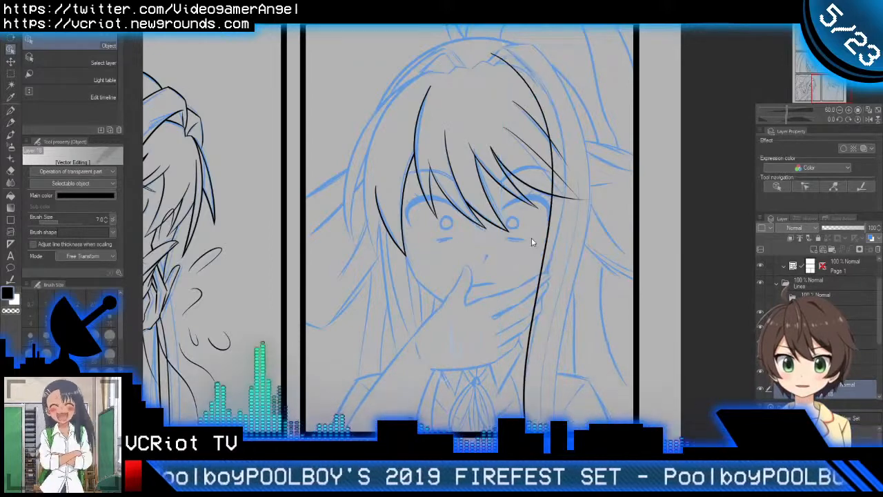
key(ctrl+z)
key(ctrl+z)
key(ctrl+z)
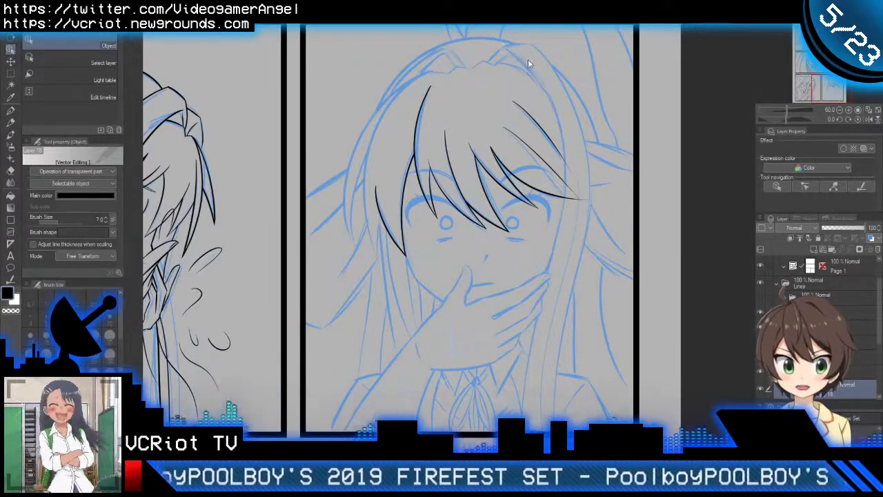
Step: Mirror the canvas view and re-ink the long side hair line from the hairline past the eye and hand to the panel's lower edge
key(h)
drag(413, 131, 573, 120)
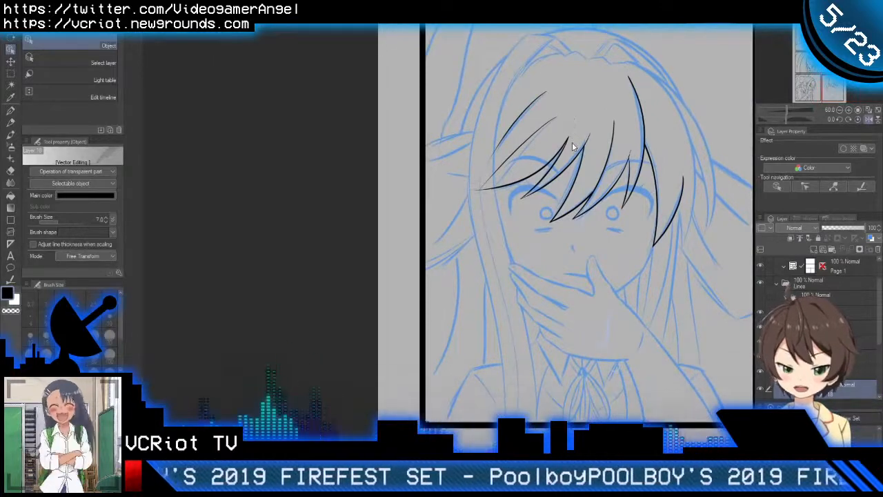
key(p)
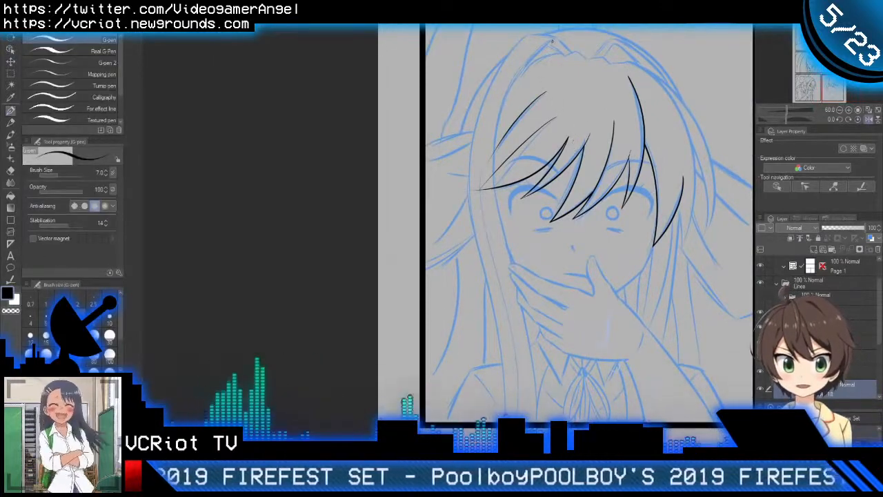
mouse_move(552, 37)
mouse_down()
mouse_move(517, 70)
mouse_move(527, 373)
mouse_up()
key(ctrl+z)
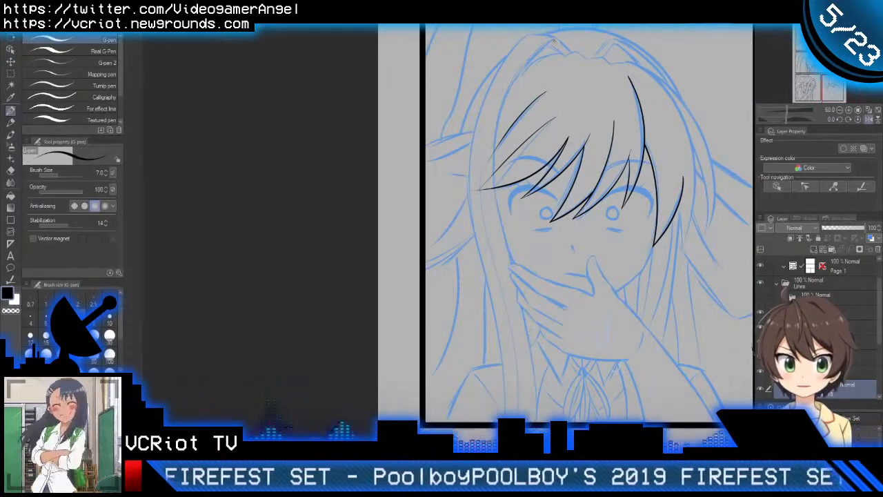
mouse_move(551, 40)
mouse_down()
mouse_move(502, 226)
mouse_move(516, 397)
mouse_up()
key(ctrl+z)
mouse_move(551, 34)
mouse_down()
mouse_move(510, 88)
mouse_move(531, 419)
mouse_up()
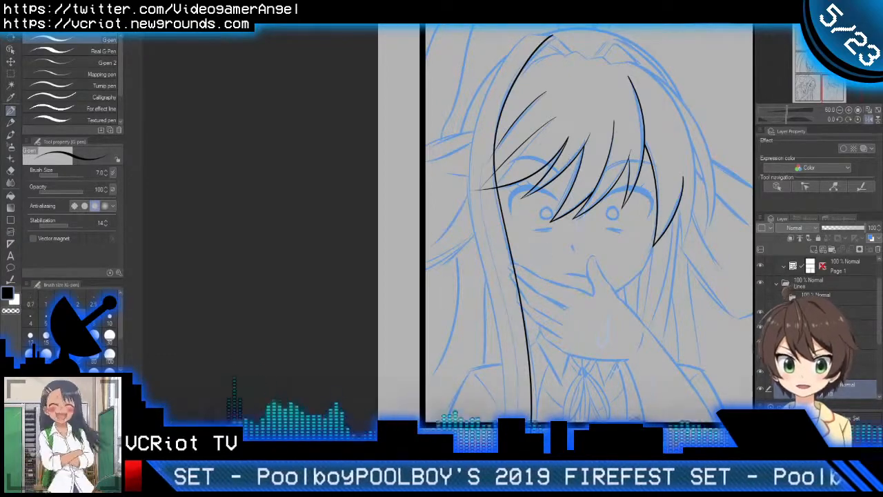
Step: Nudge the new long side hair line with the Object tool to fit the sketch, undoing the last adjustment
key(o)
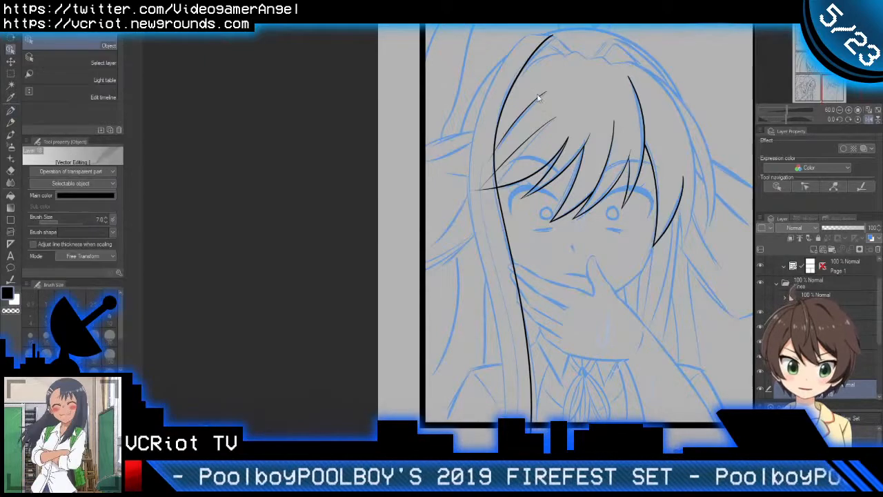
click(516, 86)
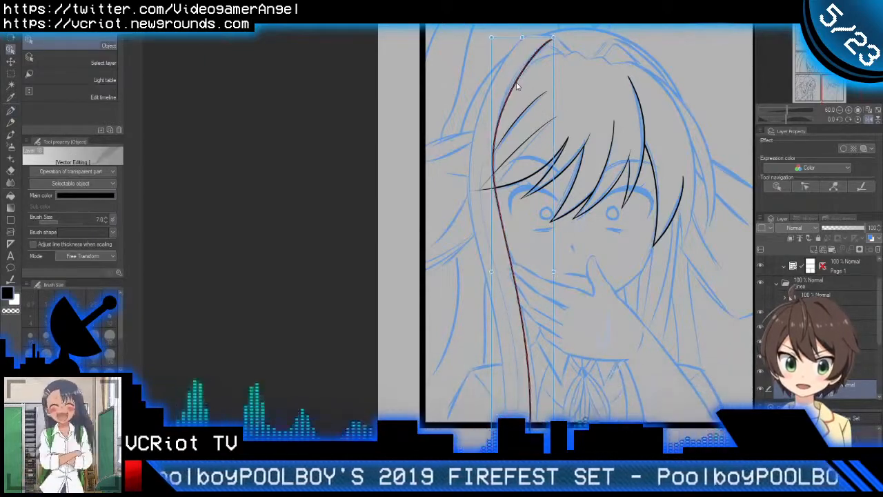
click(567, 38)
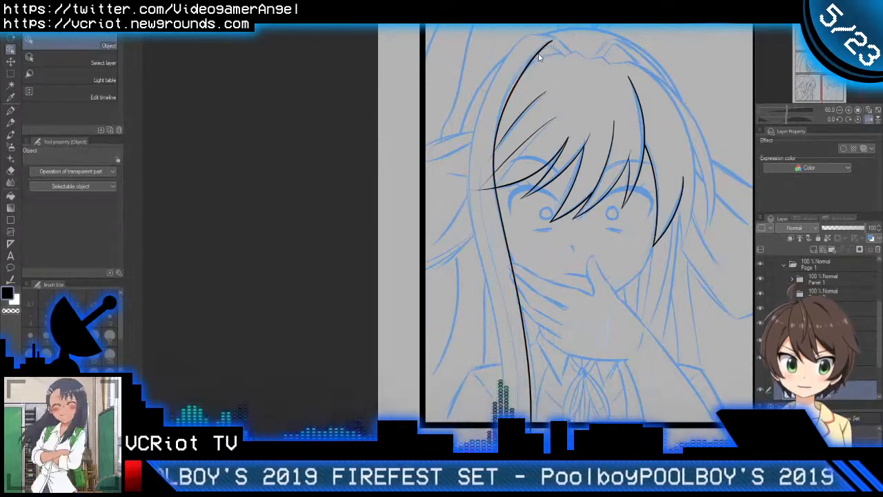
click(550, 42)
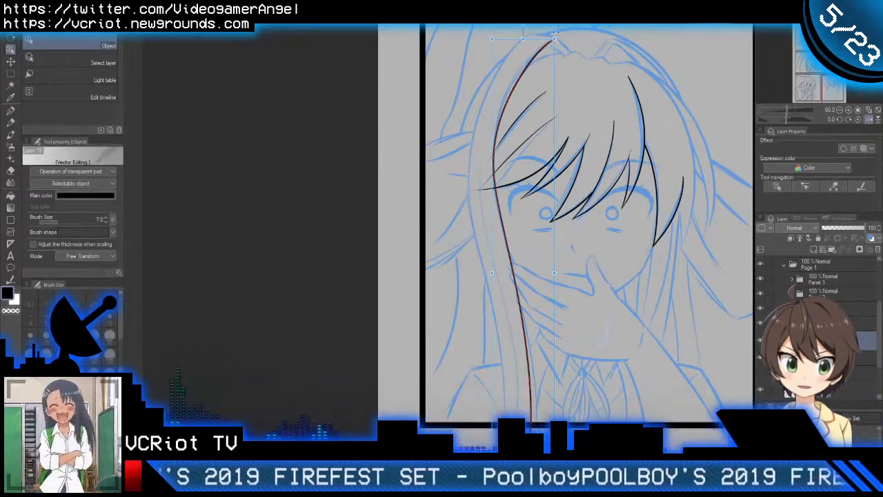
drag(554, 40, 538, 65)
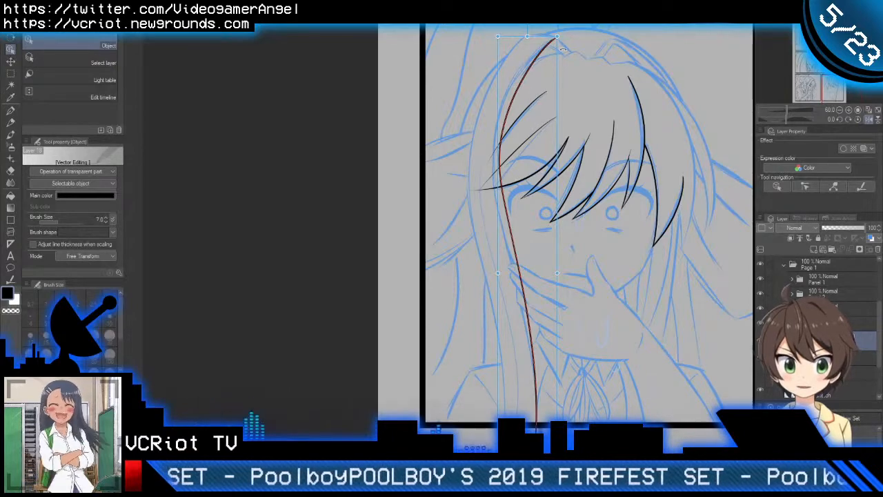
key(ctrl+z)
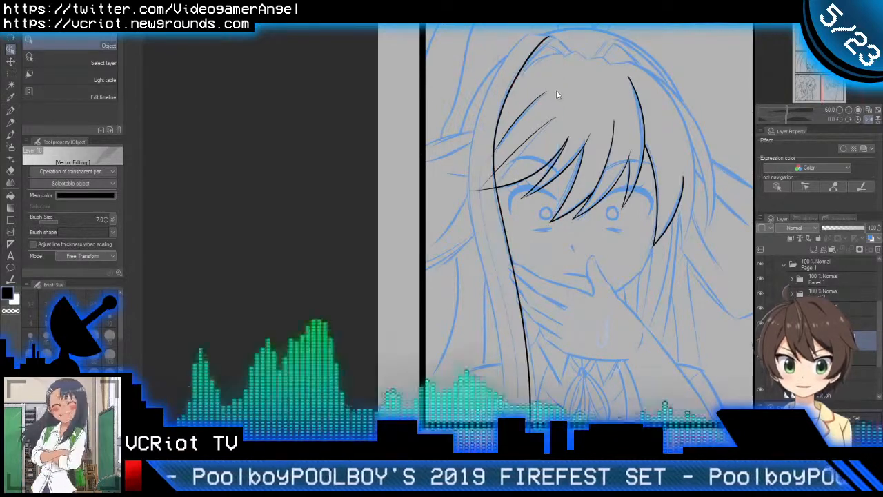
Step: Return the canvas to its unmirrored view and ink the short diagonal from the side hair line's top end down to the hairline
mouse_move(562, 82)
mouse_down()
mouse_move(551, 95)
mouse_move(649, 91)
mouse_up()
scroll(550, 92, up, 3)
key(h)
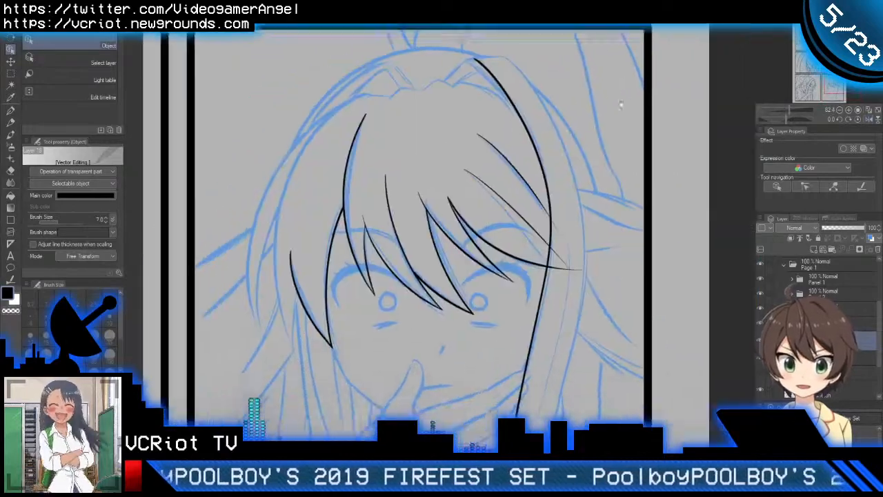
mouse_move(473, 100)
mouse_down()
mouse_move(634, 121)
mouse_move(666, 92)
mouse_move(562, 175)
mouse_up()
scroll(626, 97, up, 3)
key(p)
scroll(594, 172, up, 4)
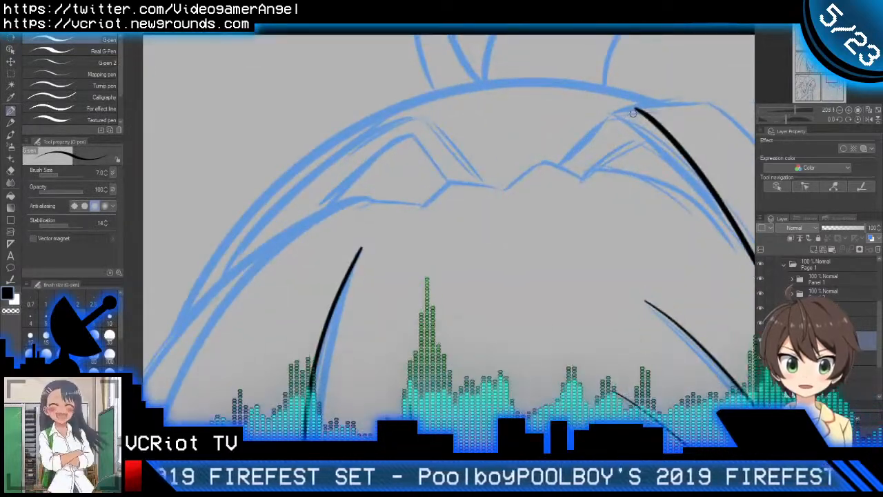
drag(635, 111, 528, 186)
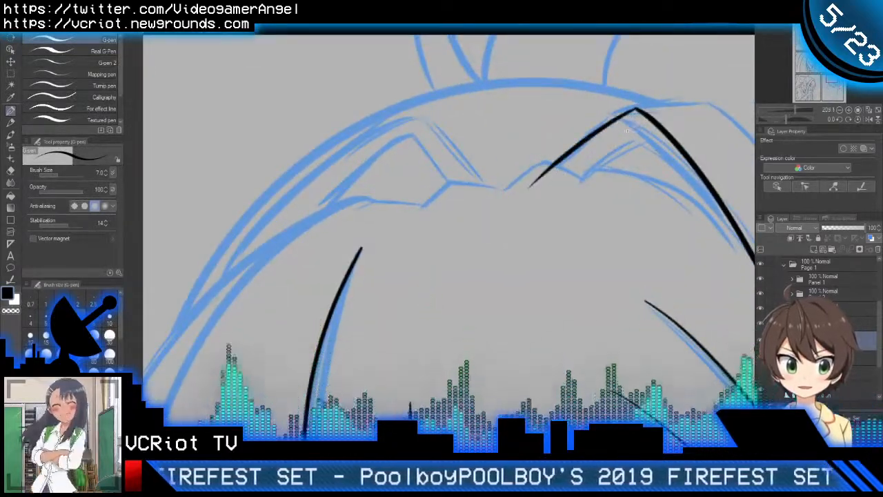
Step: Trim the bang tips that cross the long right side hair line with the Vector eraser
scroll(624, 135, down, 7)
drag(651, 254, 581, 144)
key(e)
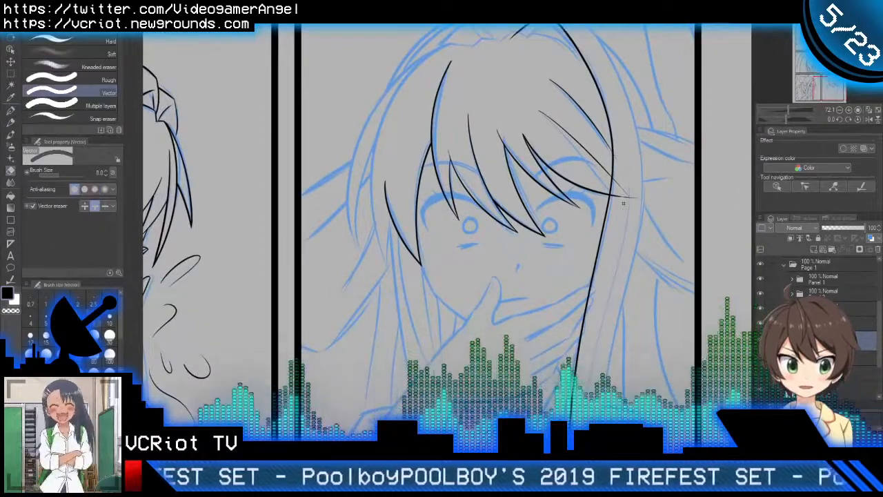
drag(627, 197, 621, 185)
Step: Ink the jagged hairline at the parting and its curve to the right side hair line, trimming the overlapping ends with the Vector eraser
key(p)
drag(625, 250, 652, 148)
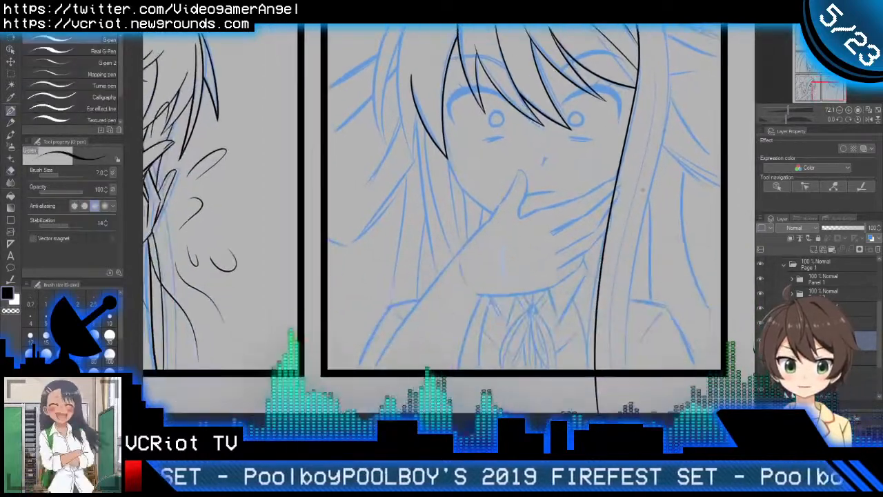
scroll(647, 169, down, 3)
drag(583, 172, 638, 223)
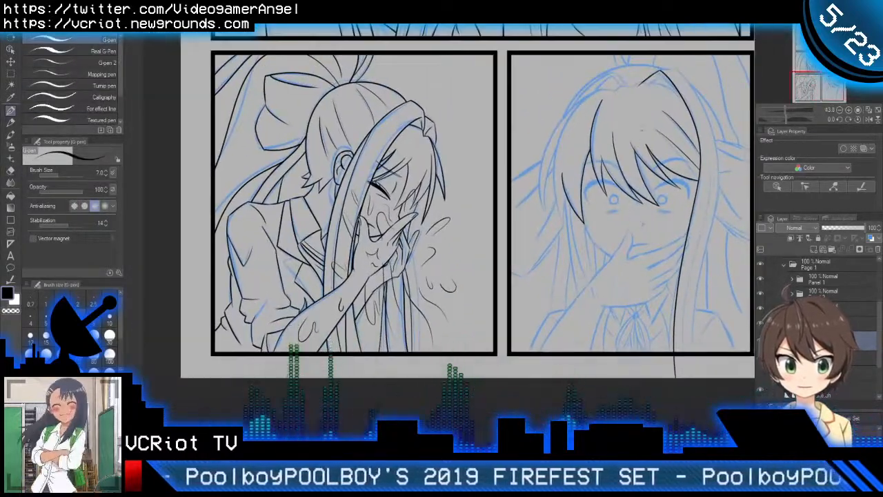
scroll(647, 126, up, 4)
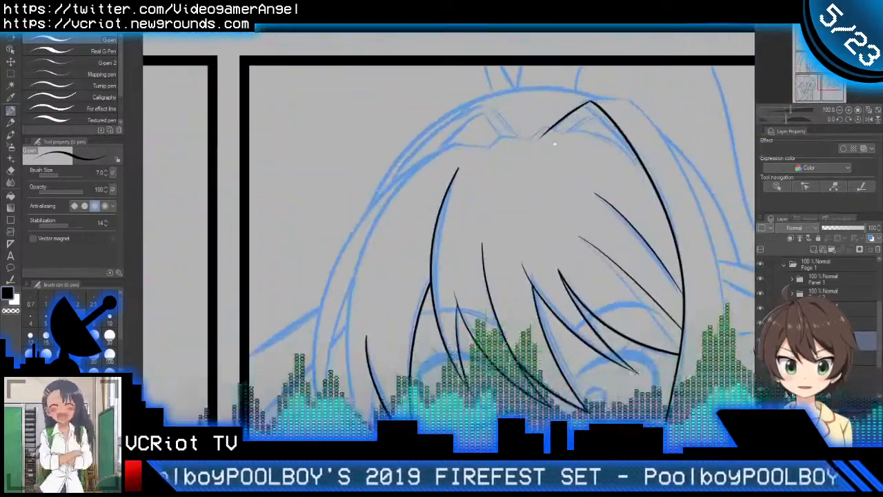
drag(512, 132, 527, 150)
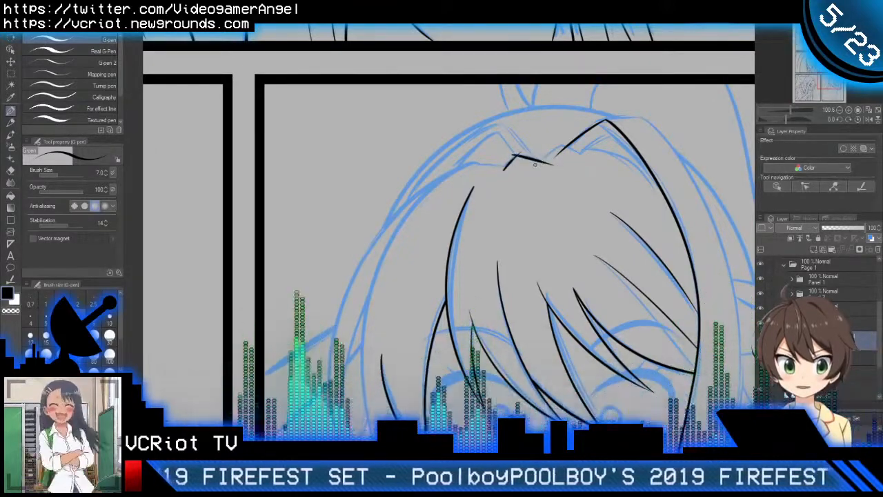
mouse_move(514, 155)
mouse_down()
mouse_move(552, 163)
mouse_move(585, 146)
mouse_move(681, 199)
mouse_up()
key(ctrl+z)
drag(570, 154, 676, 198)
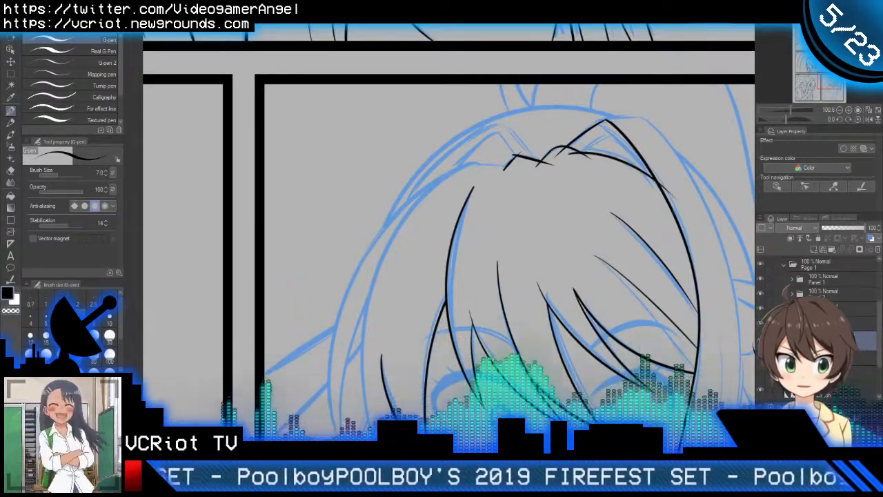
key(ctrl+z)
drag(569, 150, 683, 205)
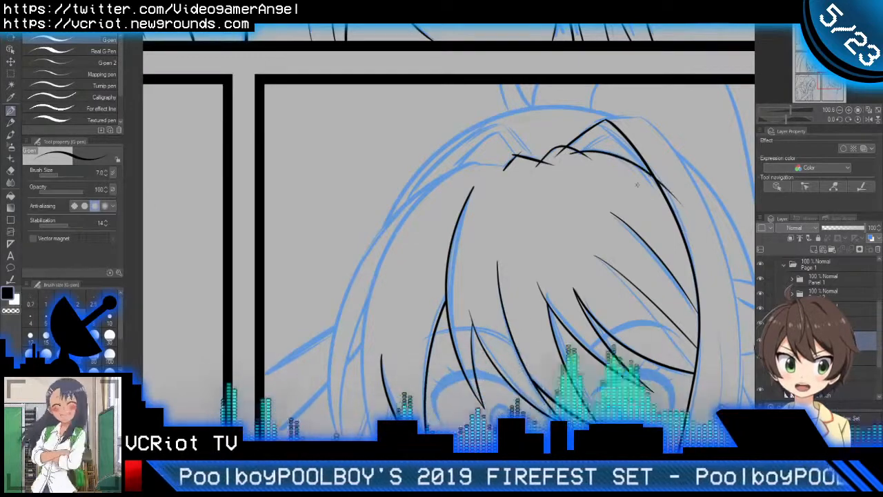
key(e)
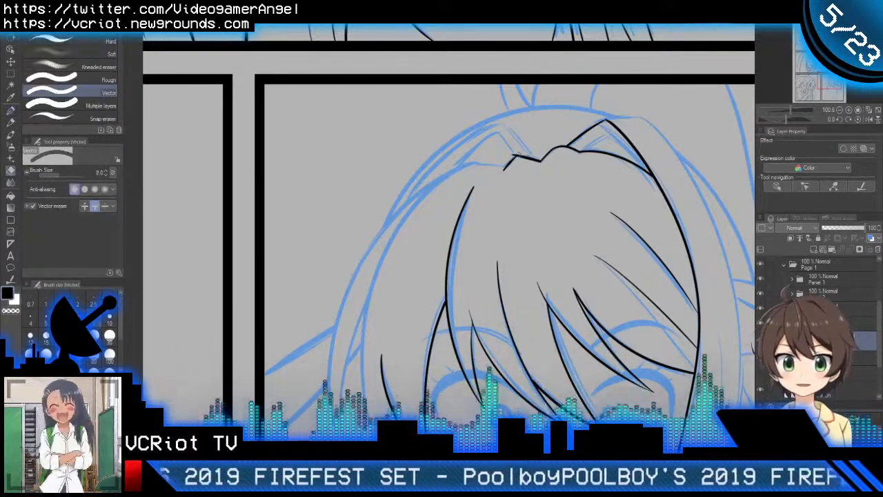
Step: Ink the left hair outline from the hairline down past the outermost bang, and trim its overlap at the parting
key(p)
drag(512, 156, 571, 166)
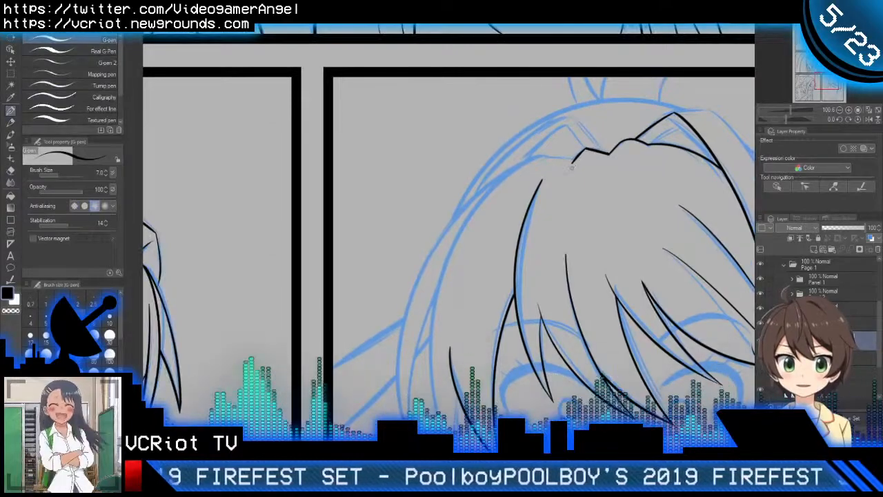
drag(534, 192, 577, 136)
mouse_move(645, 82)
mouse_down()
mouse_move(610, 81)
mouse_move(538, 383)
mouse_up()
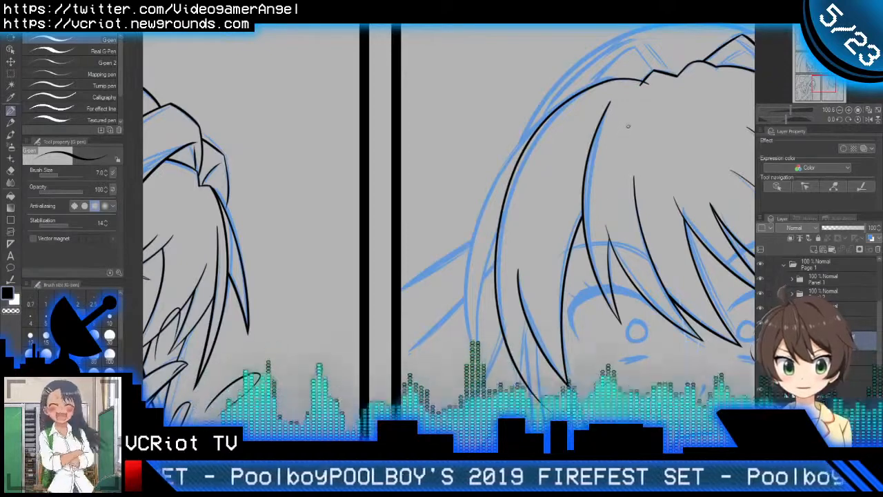
key(ctrl+z)
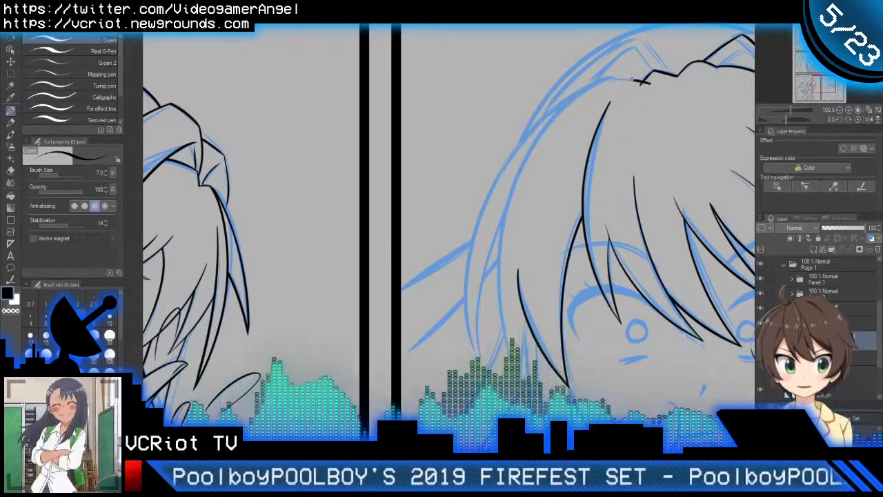
drag(648, 85, 524, 373)
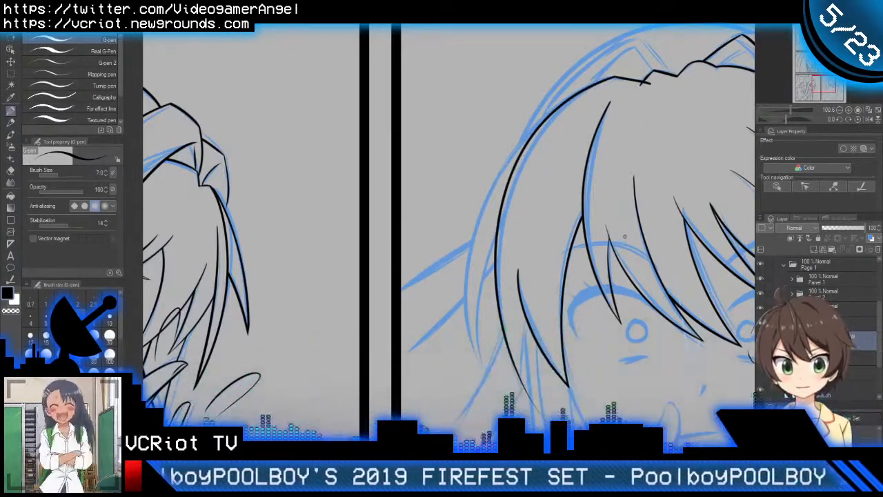
key(e)
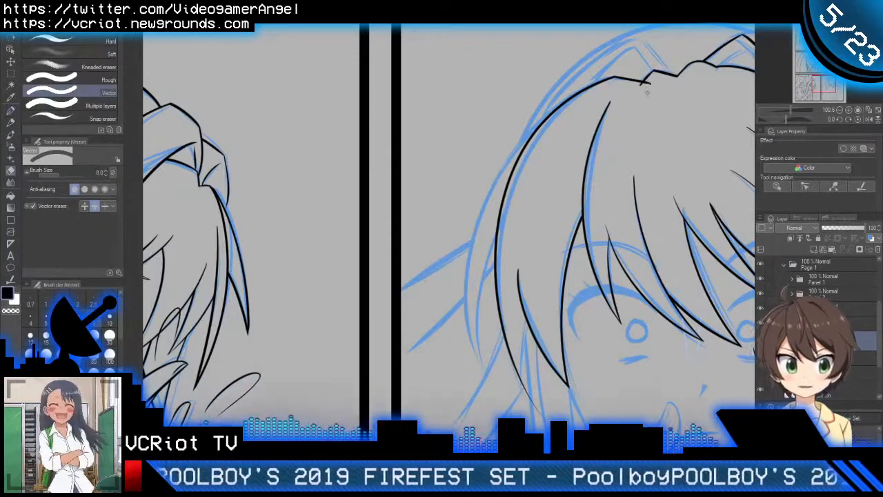
click(646, 84)
Step: Ink the short curved edge closing the outermost left bang's tip, and trim its overlapping ends with the Vector eraser
key(p)
scroll(645, 142, down, 5)
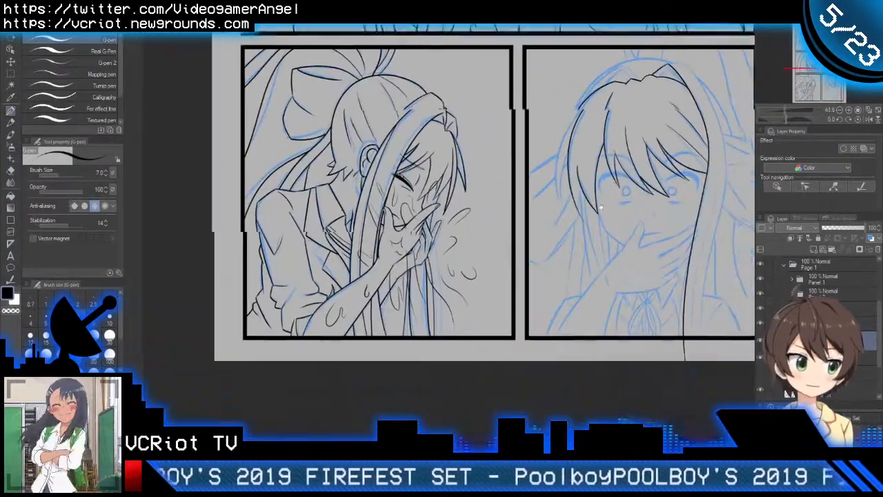
drag(624, 203, 570, 204)
scroll(569, 205, up, 7)
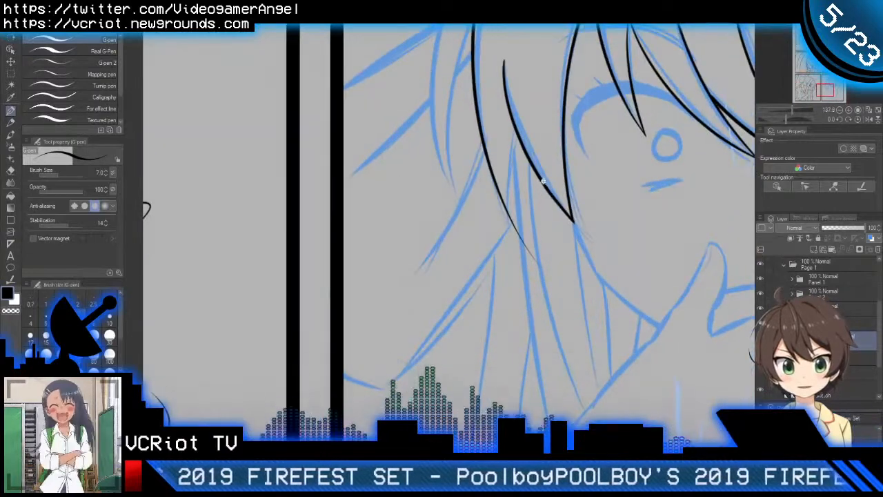
drag(525, 101, 503, 290)
key(ctrl+z)
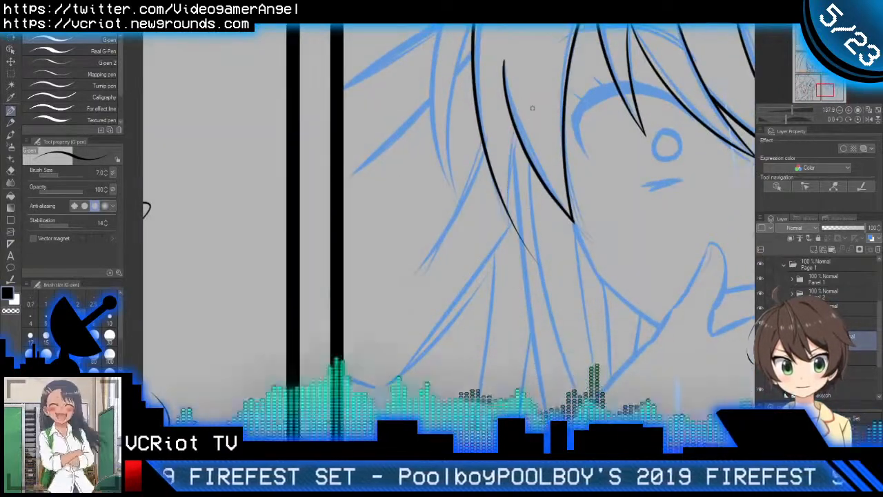
drag(529, 105, 512, 278)
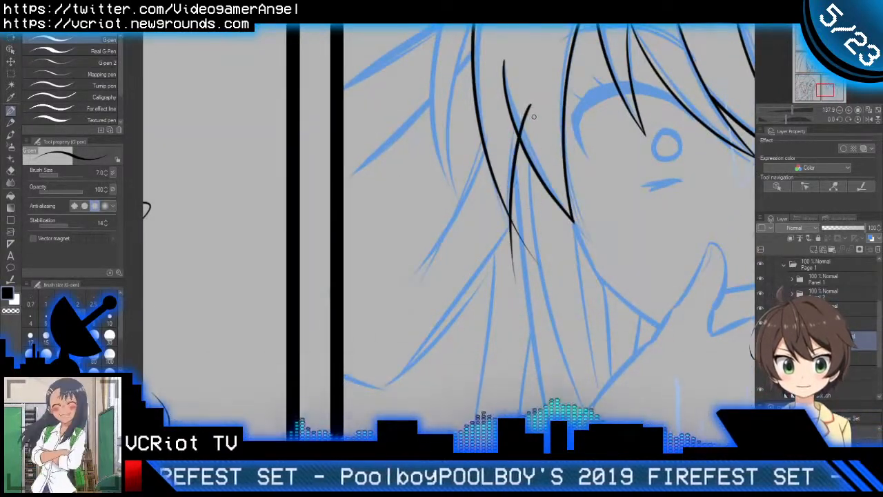
key(e)
click(527, 116)
click(511, 237)
click(522, 241)
key(p)
mouse_move(563, 205)
mouse_down()
mouse_move(448, 325)
mouse_move(553, 205)
mouse_move(503, 201)
mouse_move(565, 169)
mouse_up()
drag(569, 301, 554, 265)
key(e)
drag(554, 187, 541, 222)
drag(447, 100, 465, 95)
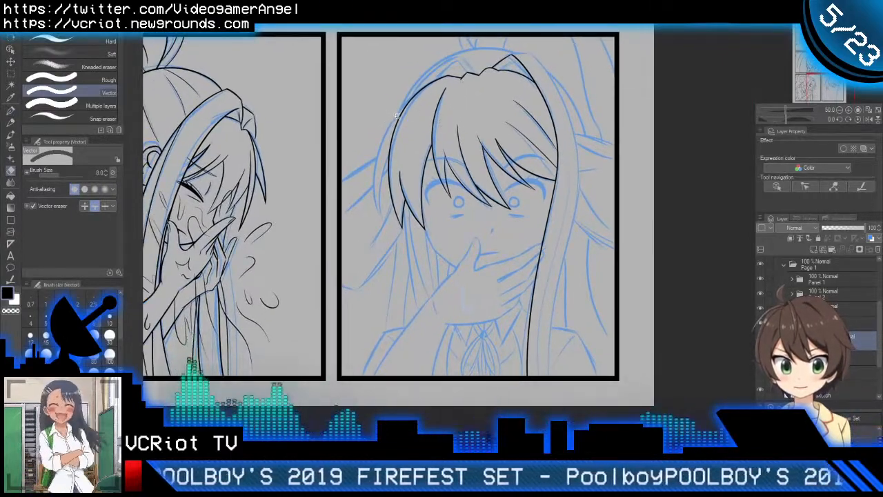
Step: Ink a second, outer hair contour branching from the left hairline and curving down past the outermost bang
scroll(396, 114, up, 5)
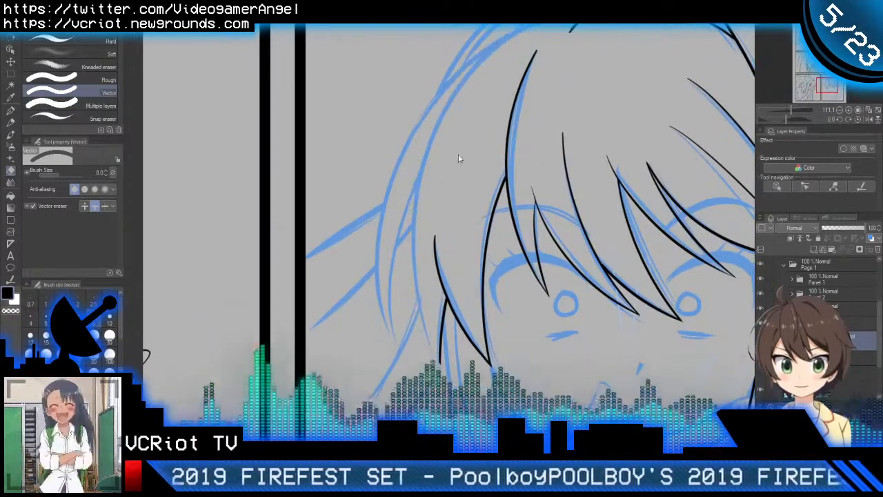
key(p)
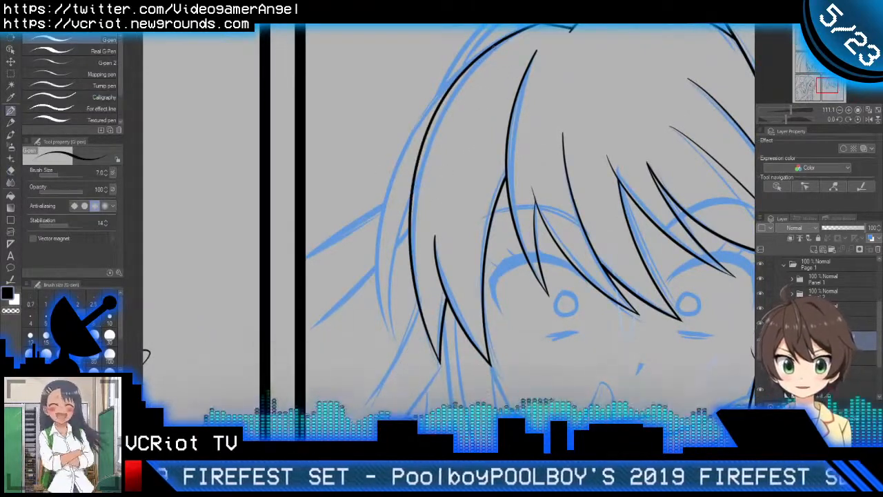
drag(484, 48, 360, 351)
key(ctrl+z)
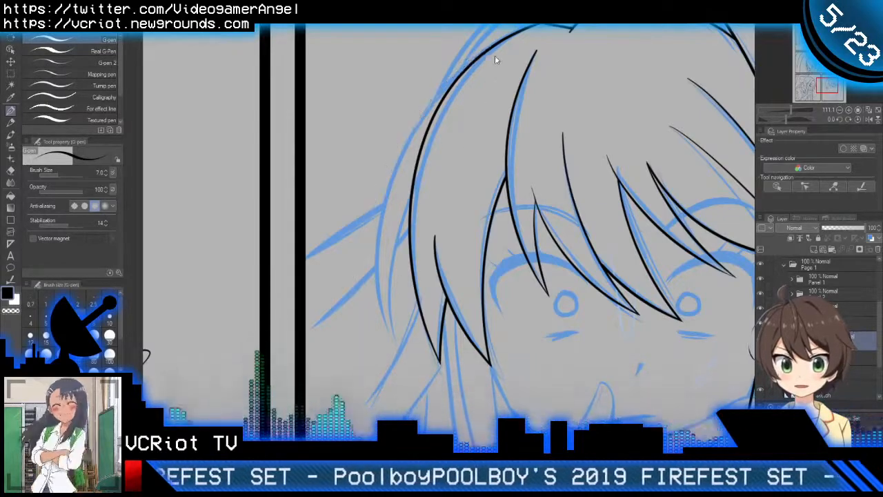
drag(492, 45, 385, 348)
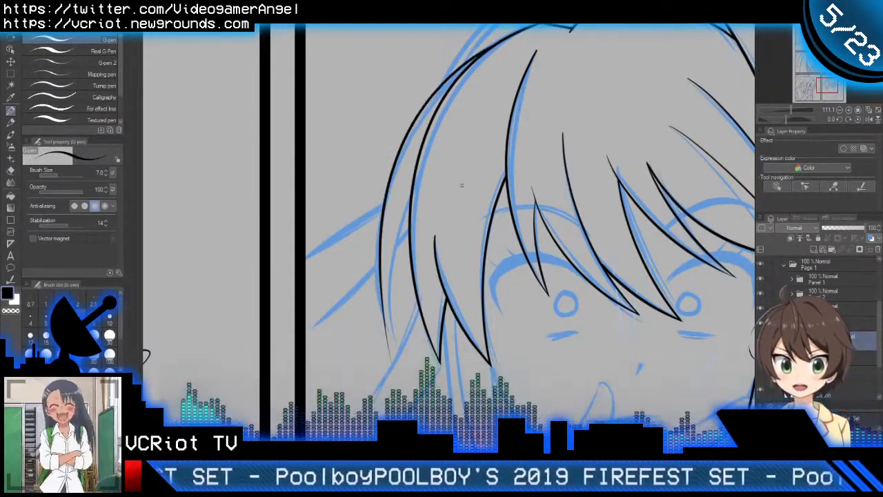
key(ctrl+z)
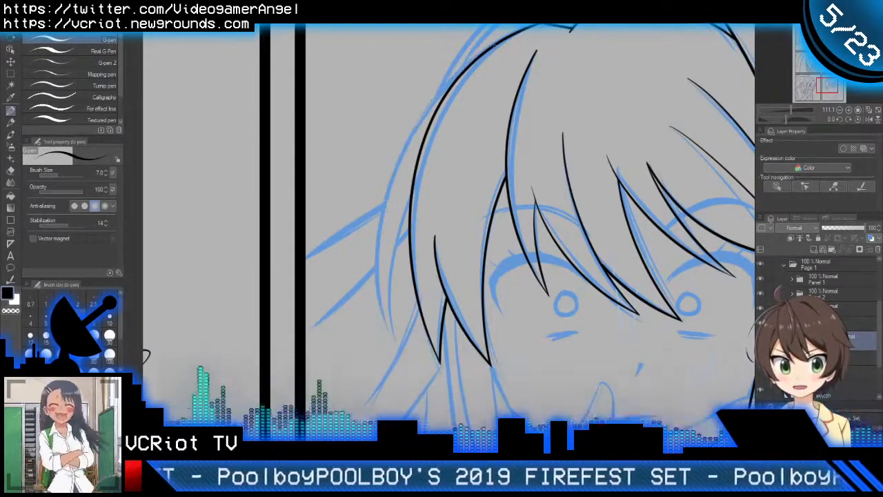
mouse_move(492, 46)
mouse_down()
mouse_move(398, 141)
mouse_move(413, 414)
mouse_up()
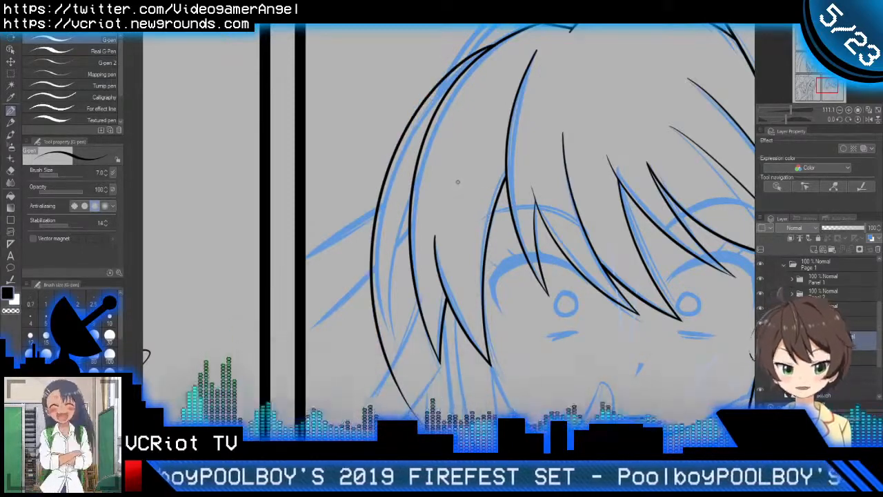
Step: Shift the middle of the new outer left hair contour slightly inward with the Object tool so it follows the sketch
key(o)
drag(395, 148, 404, 148)
key(e)
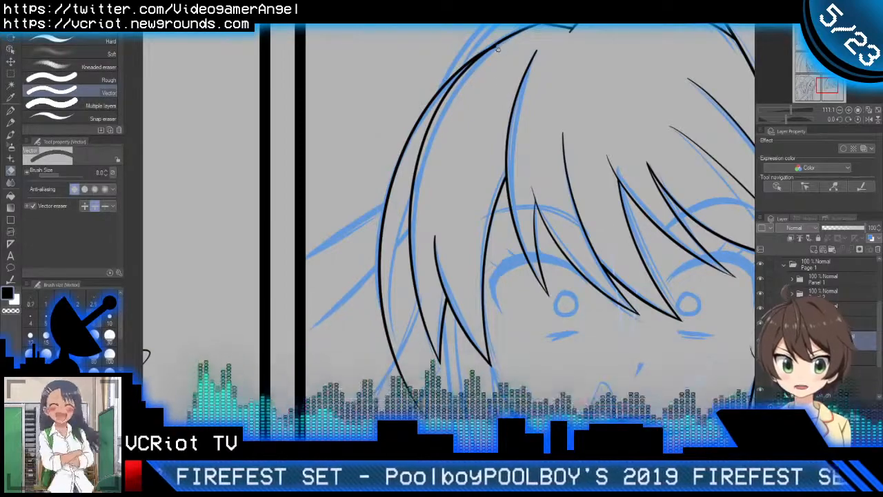
key(o)
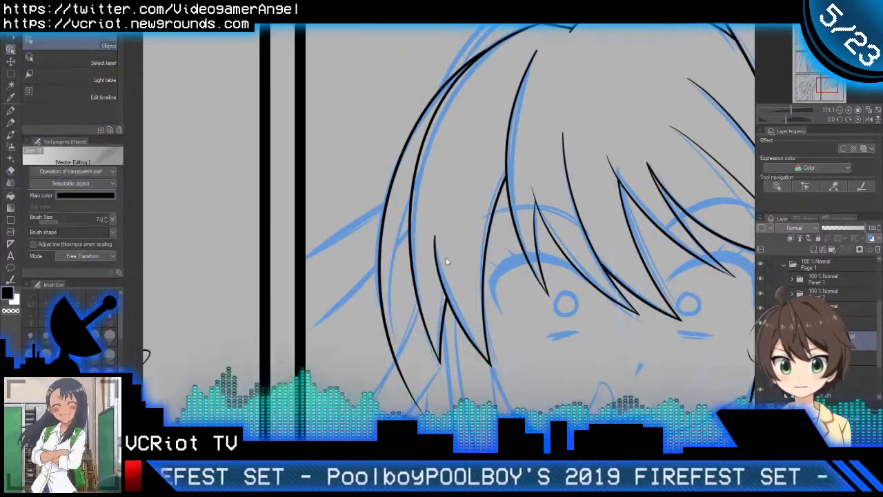
Step: Ink the inner edge of the outer left hair strand and trim the lines past their crossings to form a pointed tip
key(p)
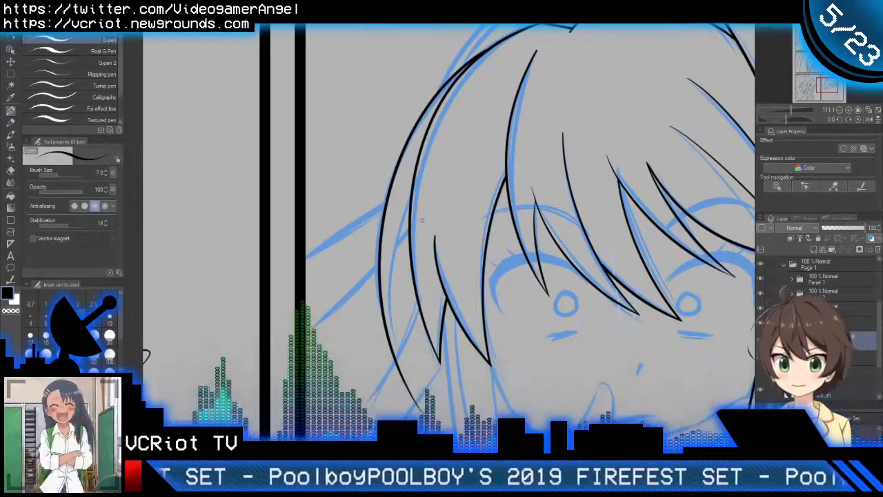
mouse_move(440, 138)
mouse_down()
mouse_move(413, 181)
mouse_move(414, 385)
mouse_up()
key(e)
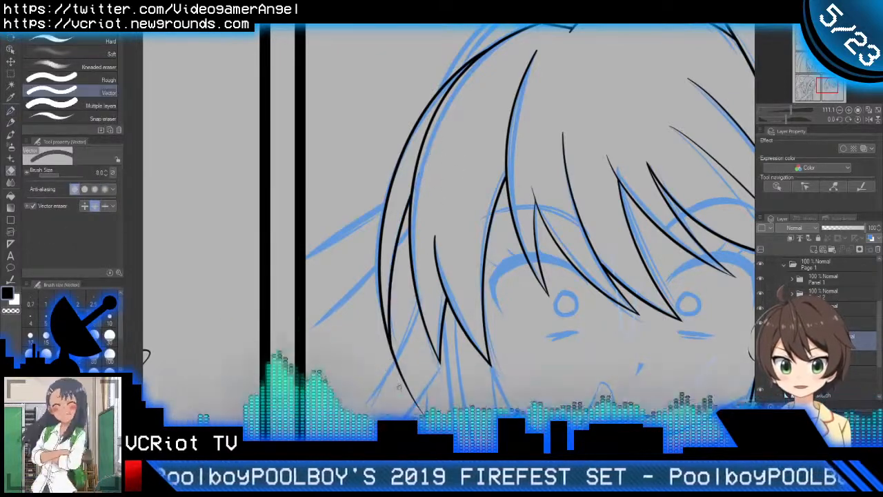
key(p)
scroll(459, 291, down, 5)
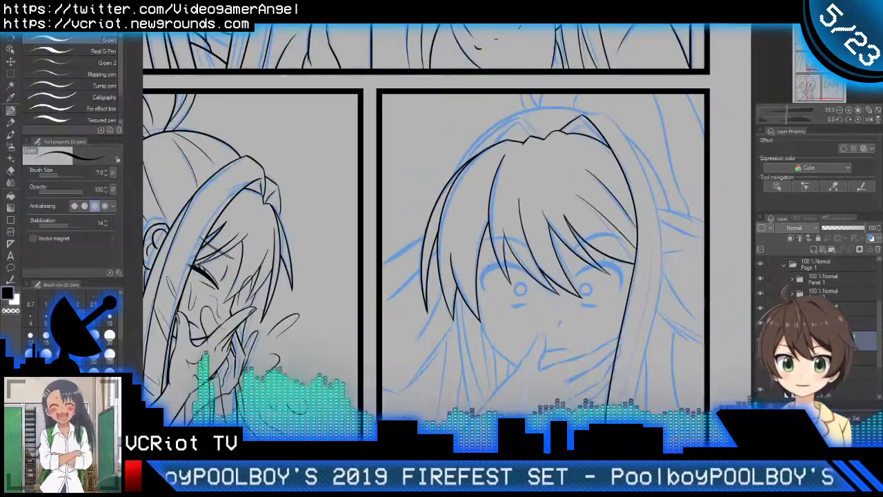
Step: Ink the second long line inside the right side lock, from beside the bang tips down to the panel's bottom border
mouse_move(562, 221)
mouse_down()
mouse_move(519, 205)
mouse_move(516, 133)
mouse_move(520, 171)
mouse_move(565, 172)
mouse_up()
scroll(520, 205, up, 3)
scroll(504, 165, up, 2)
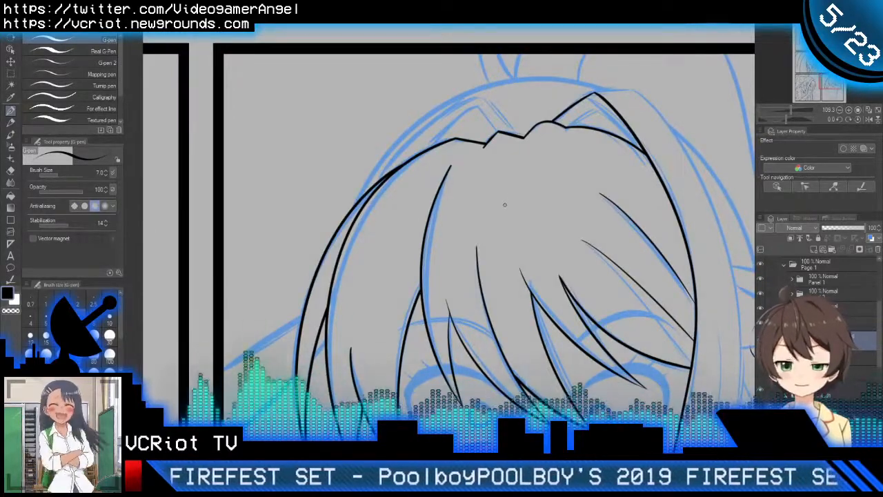
scroll(518, 194, down, 4)
drag(526, 232, 516, 149)
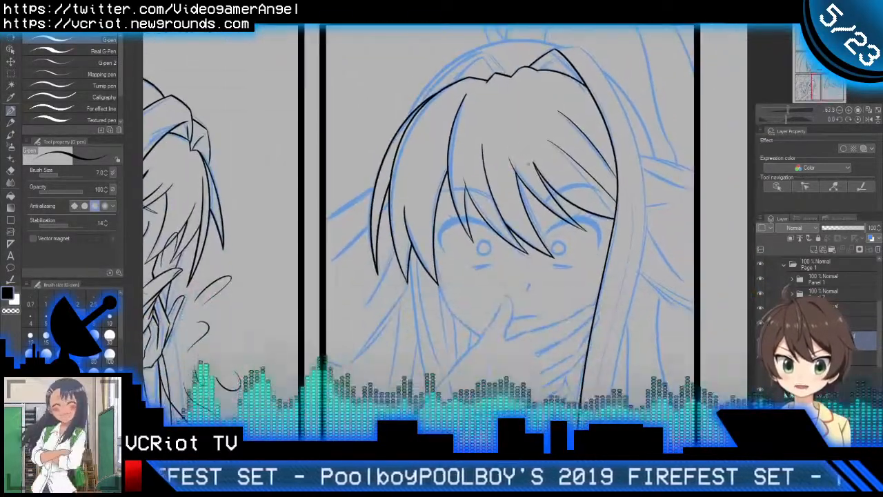
drag(551, 189, 520, 169)
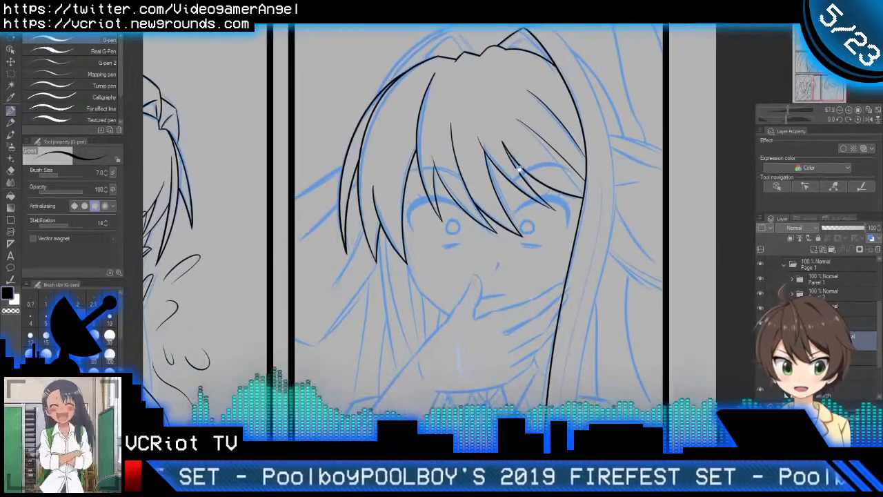
drag(585, 270, 579, 224)
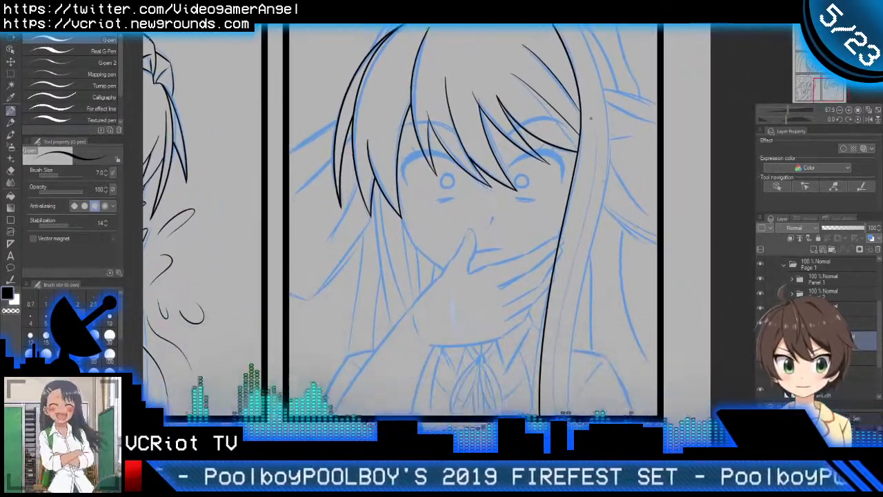
drag(591, 118, 554, 353)
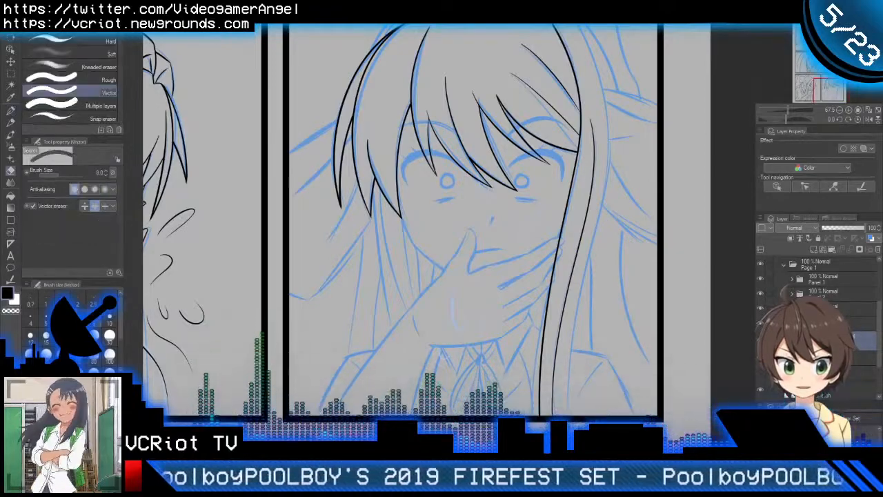
Step: Ink the short top edge of the right side lock, from its peak outward along the sketch
scroll(593, 319, down, 1)
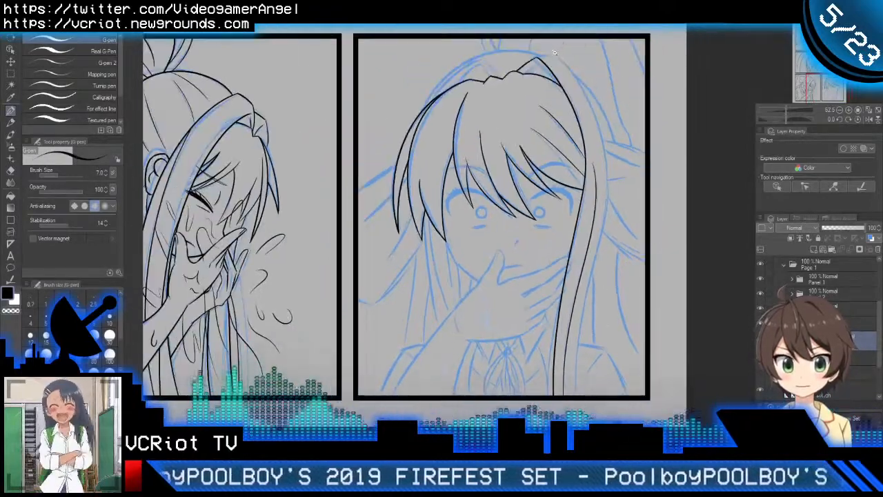
scroll(553, 53, up, 4)
drag(469, 71, 595, 90)
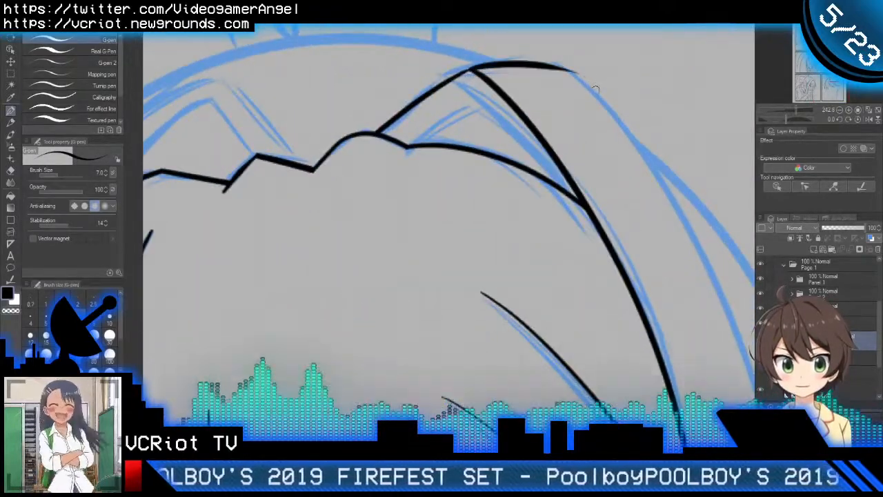
scroll(587, 86, down, 8)
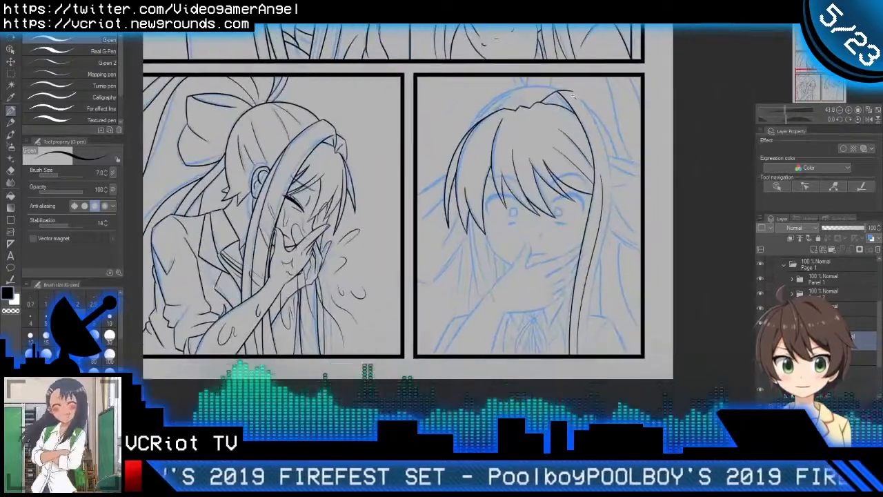
scroll(584, 88, up, 2)
scroll(583, 89, down, 1)
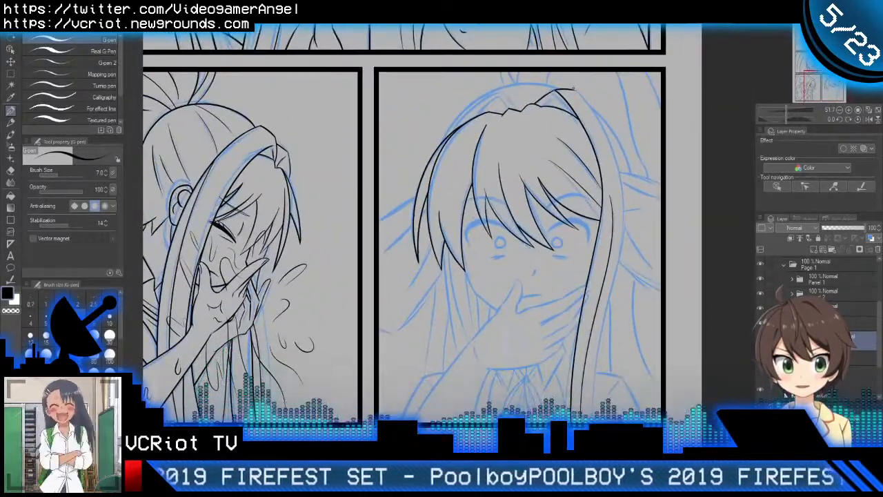
mouse_move(571, 88)
mouse_down()
mouse_move(598, 128)
mouse_move(590, 397)
mouse_up()
key(ctrl+z)
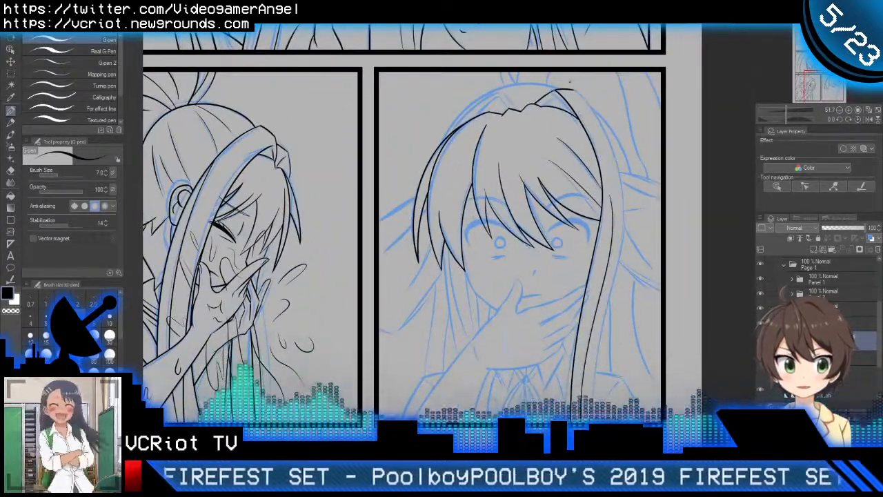
Step: Mirror the canvas and ink the side lock's long outer edge from its top end down to the panel's bottom border
key(h)
drag(356, 162, 563, 149)
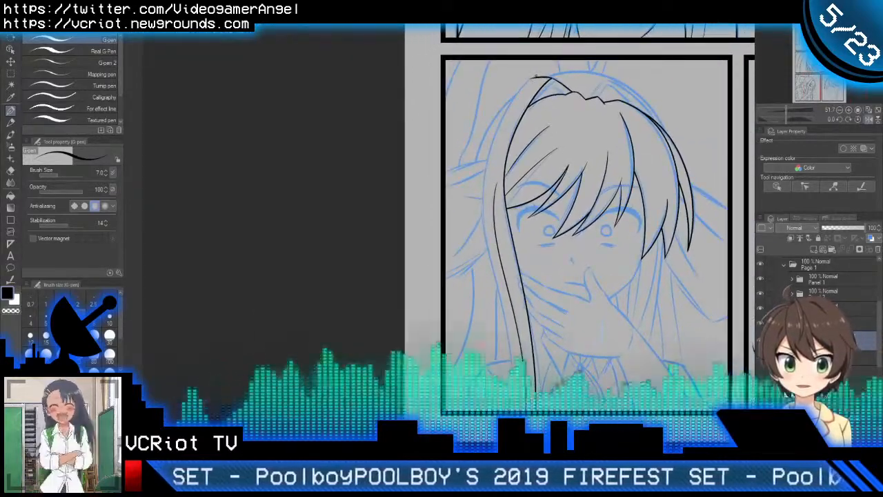
mouse_move(529, 82)
mouse_down()
mouse_move(493, 261)
mouse_move(523, 397)
mouse_up()
key(ctrl+z)
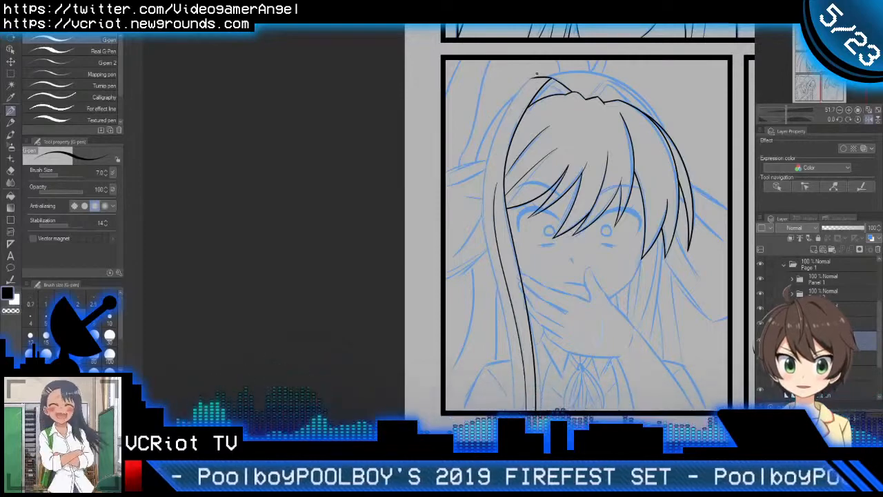
mouse_move(537, 73)
mouse_down()
mouse_move(485, 221)
mouse_move(512, 372)
mouse_up()
key(ctrl+z)
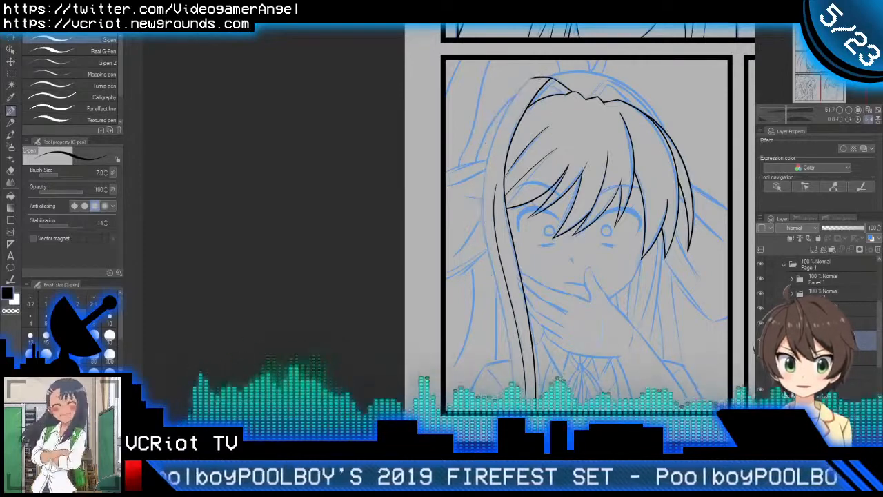
mouse_move(543, 69)
mouse_down()
mouse_move(485, 183)
mouse_move(524, 393)
mouse_up()
key(ctrl+z)
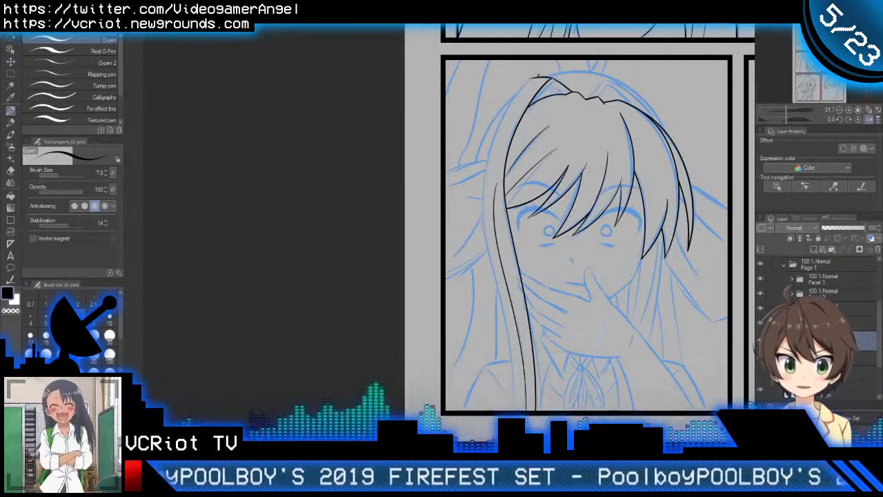
drag(537, 74, 506, 353)
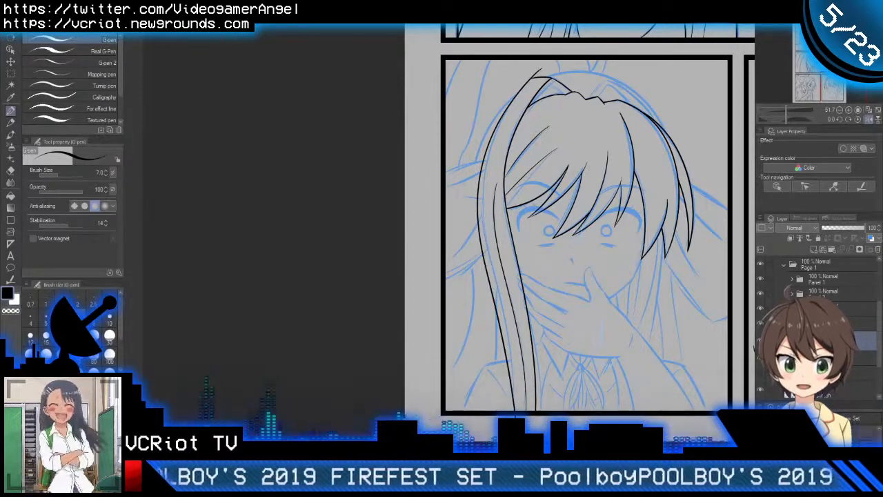
Step: Trim the overlapping line ends at the side lock's top with the Vector eraser and return the canvas to its unmirrored view
scroll(543, 70, up, 3)
key(e)
drag(533, 67, 541, 75)
scroll(569, 97, down, 4)
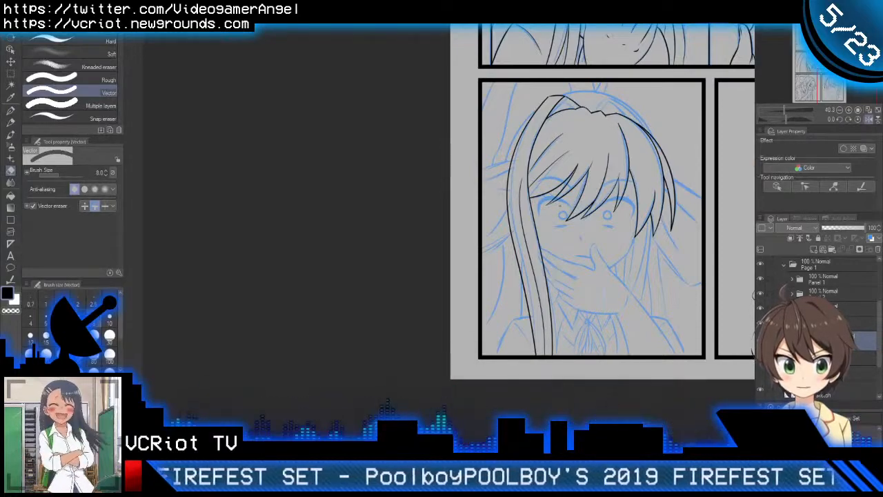
click(868, 120)
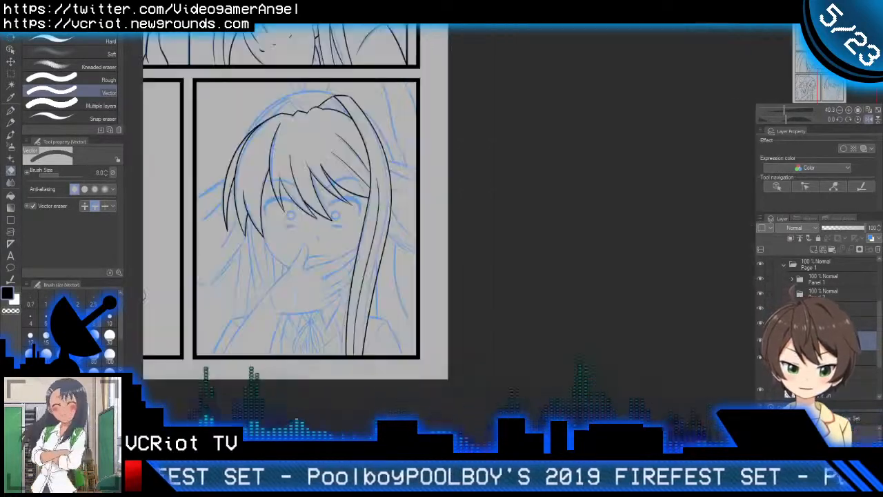
drag(457, 243, 562, 231)
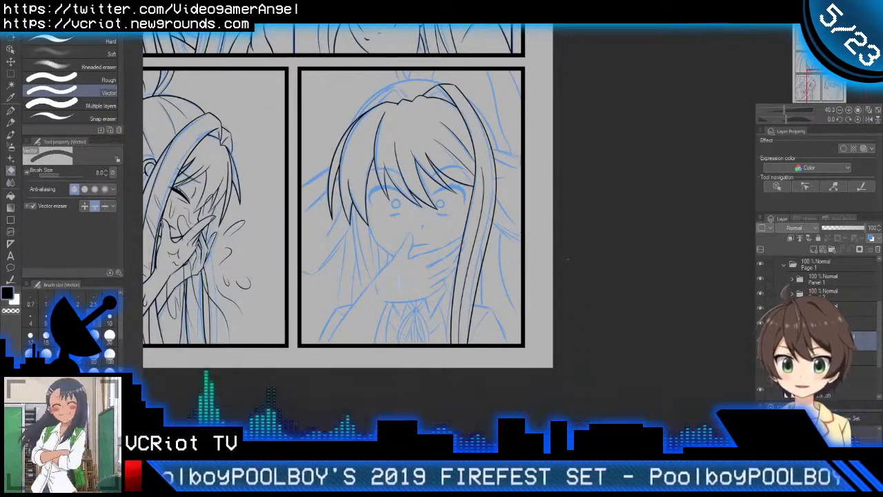
drag(485, 153, 558, 205)
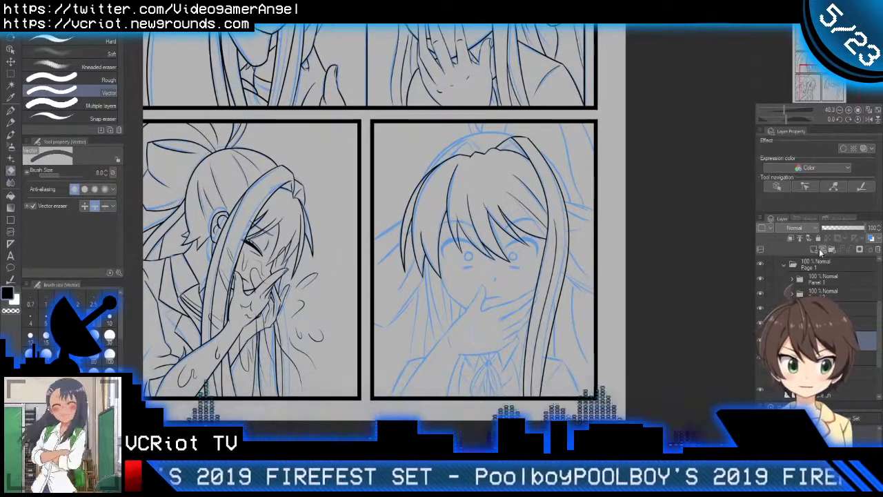
Step: Ink the inner fold line beneath the right side lock's peak and trim its overshooting ends with the Vector eraser
drag(461, 231, 548, 242)
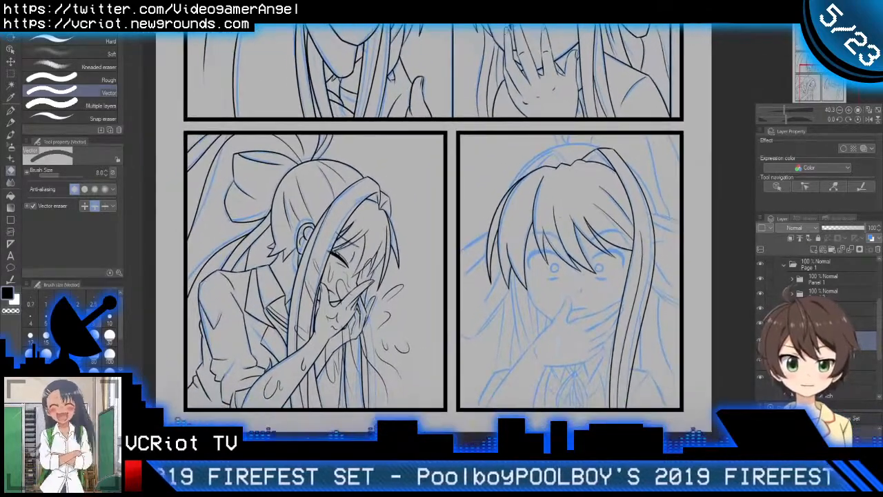
scroll(564, 182, up, 5)
drag(569, 122, 551, 146)
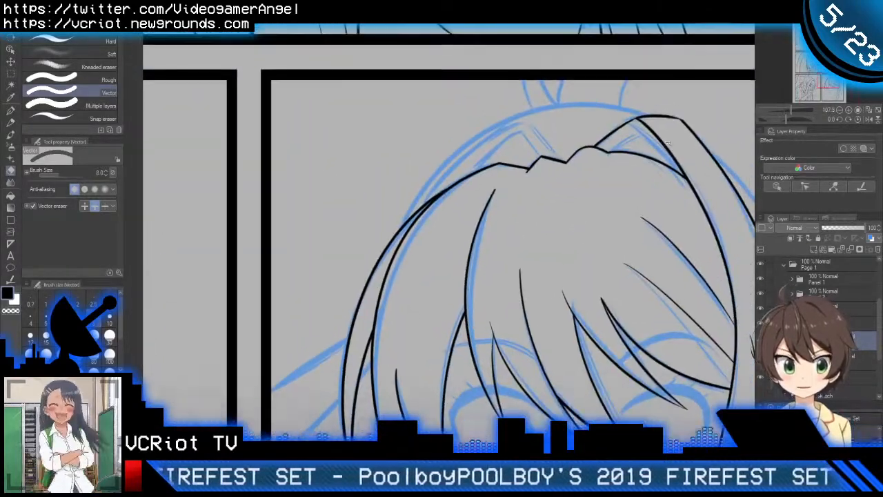
scroll(667, 142, up, 3)
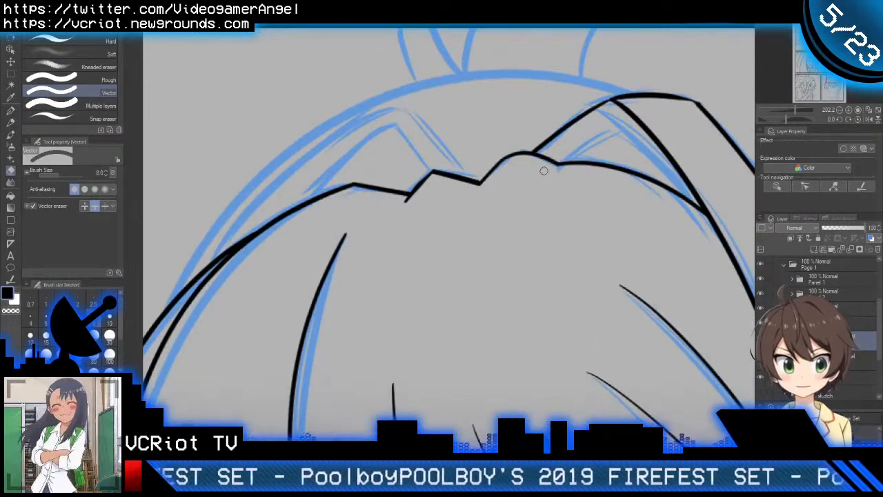
key(p)
mouse_move(535, 183)
mouse_down()
mouse_move(557, 160)
mouse_move(661, 118)
mouse_move(652, 123)
mouse_up()
key(r)
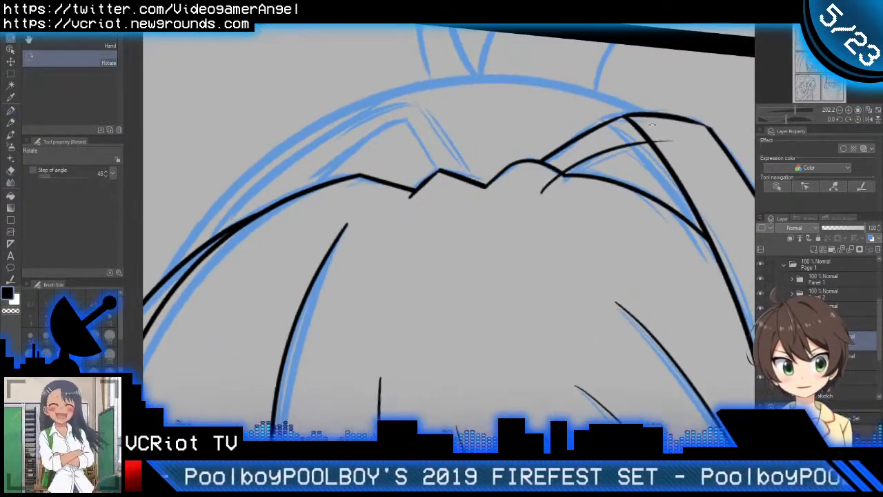
double_click(653, 128)
key(p)
key(e)
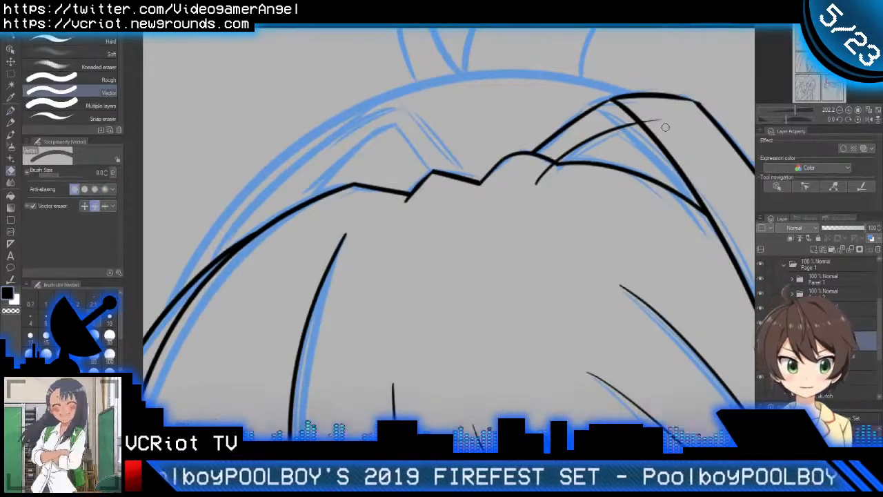
key(p)
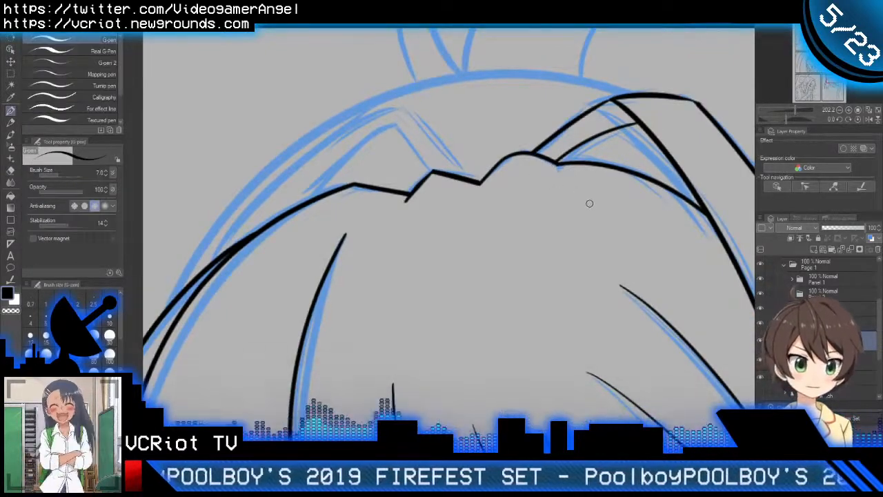
scroll(587, 197, down, 1)
drag(587, 198, 611, 176)
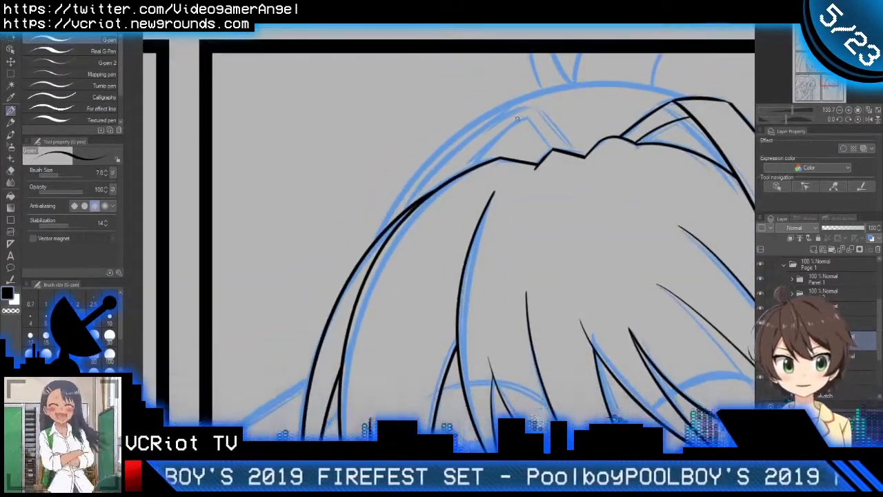
drag(534, 138, 571, 119)
scroll(558, 131, down, 2)
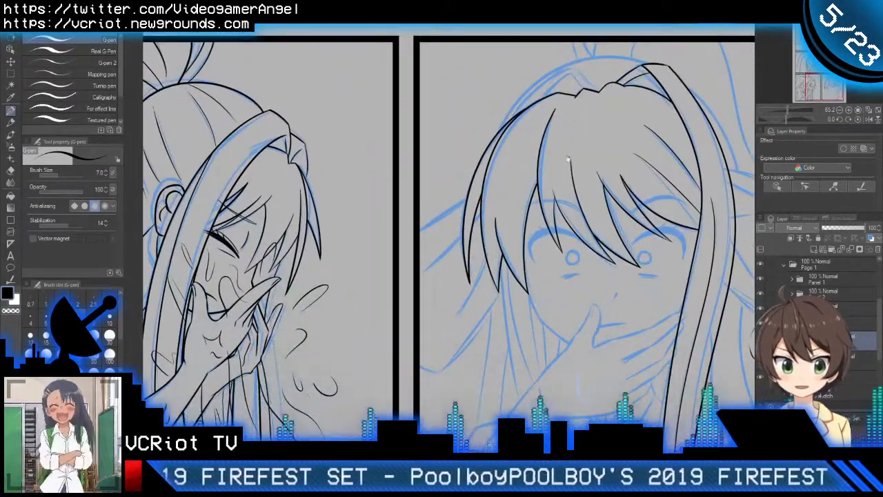
drag(568, 159, 582, 149)
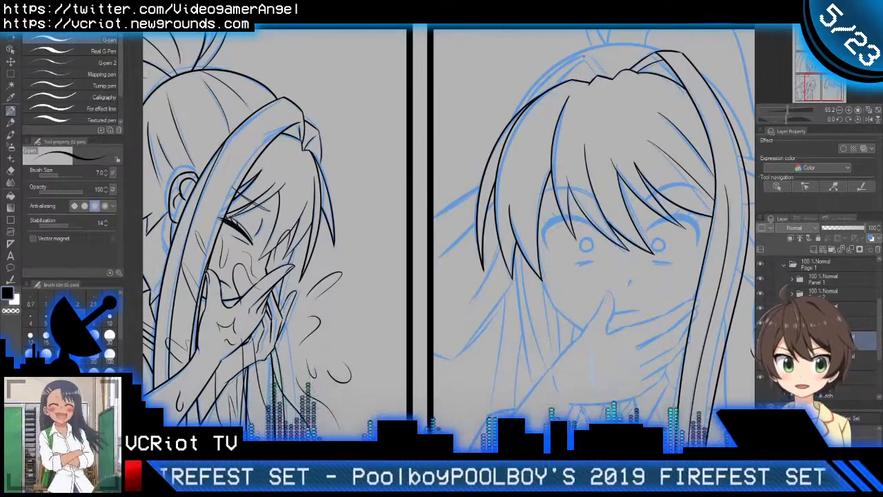
mouse_move(583, 55)
mouse_down()
mouse_move(503, 264)
mouse_move(554, 404)
mouse_up()
key(ctrl+z)
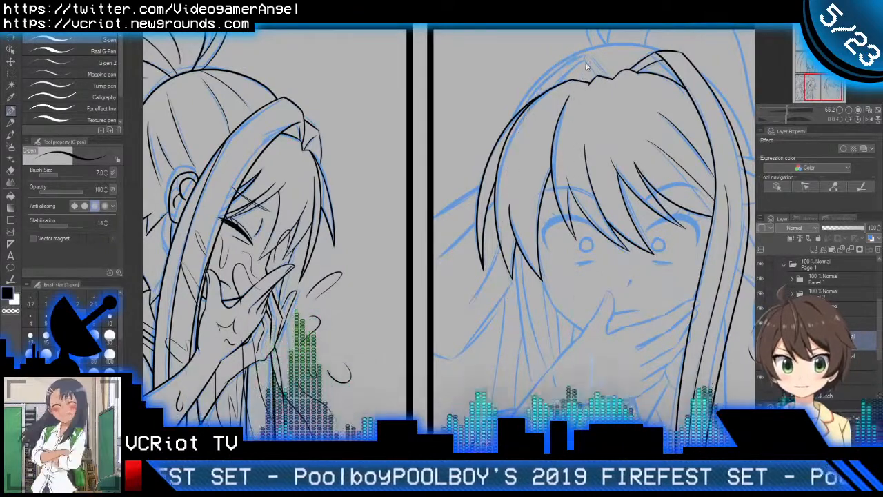
drag(585, 54, 548, 410)
key(ctrl+z)
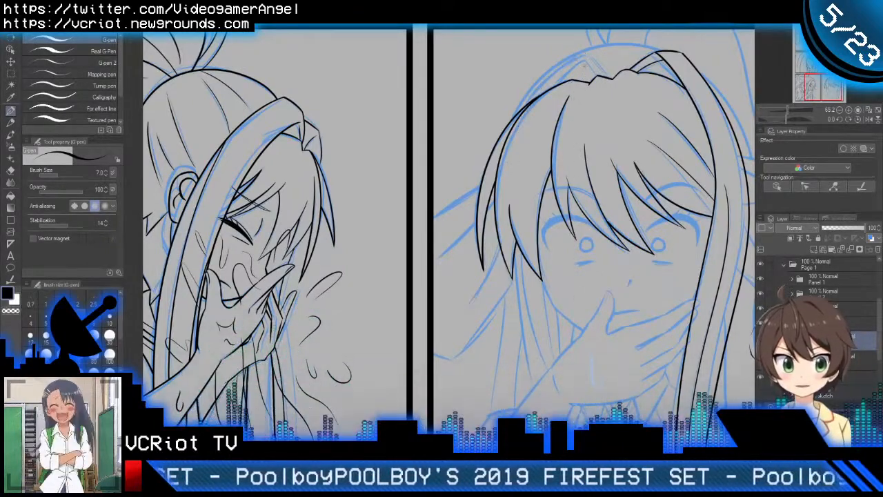
mouse_move(582, 53)
mouse_down()
mouse_move(516, 295)
mouse_move(566, 414)
mouse_up()
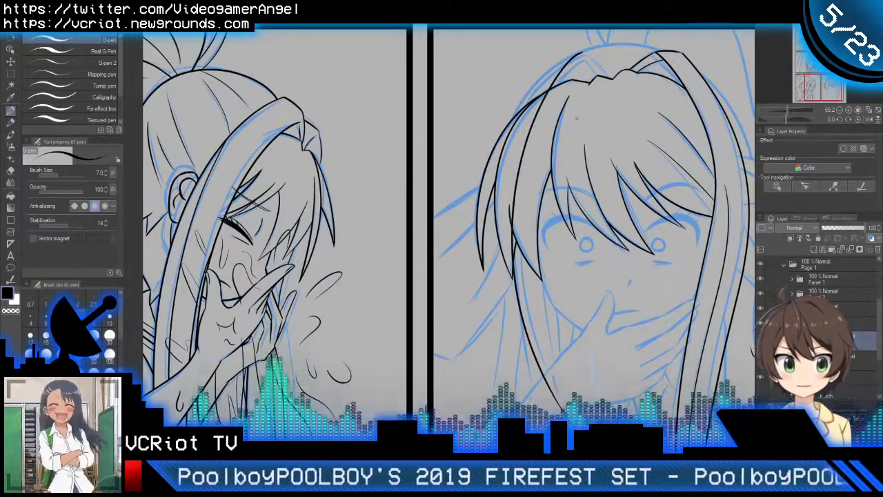
key(ctrl+z)
mouse_move(586, 55)
mouse_down()
mouse_move(539, 105)
mouse_move(547, 405)
mouse_up()
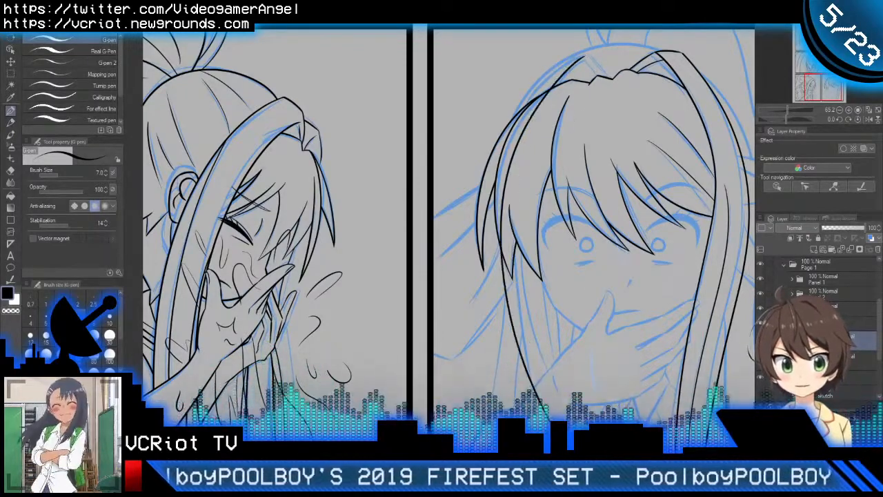
key(ctrl+z)
Step: Ink the left side lock's long outer edge from its peak above the hairline down to the panel's bottom border
drag(532, 103, 512, 411)
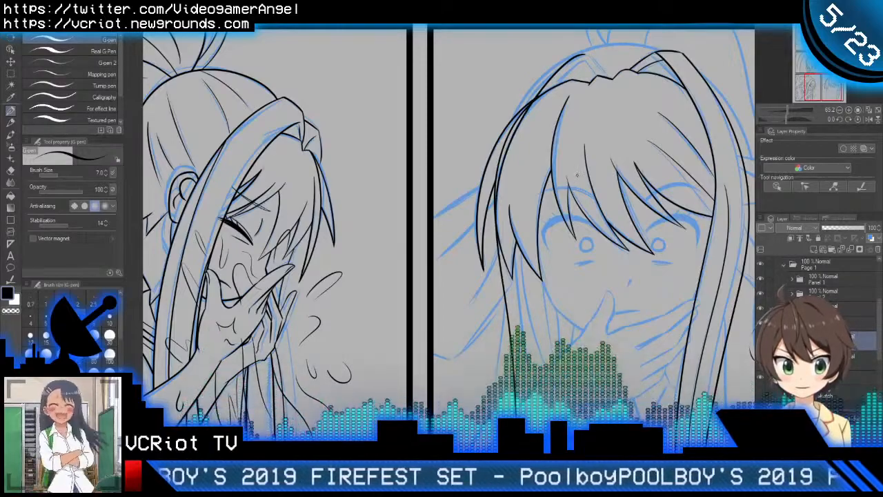
scroll(561, 240, down, 3)
drag(561, 239, 576, 237)
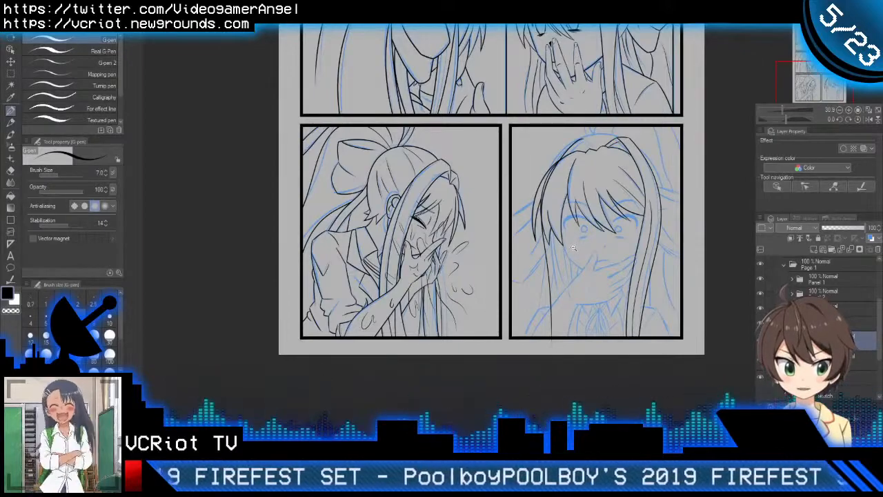
Step: Ink the short top edge of the left side lock from its peak down to the hairline and trim the overshoot
scroll(578, 163, up, 8)
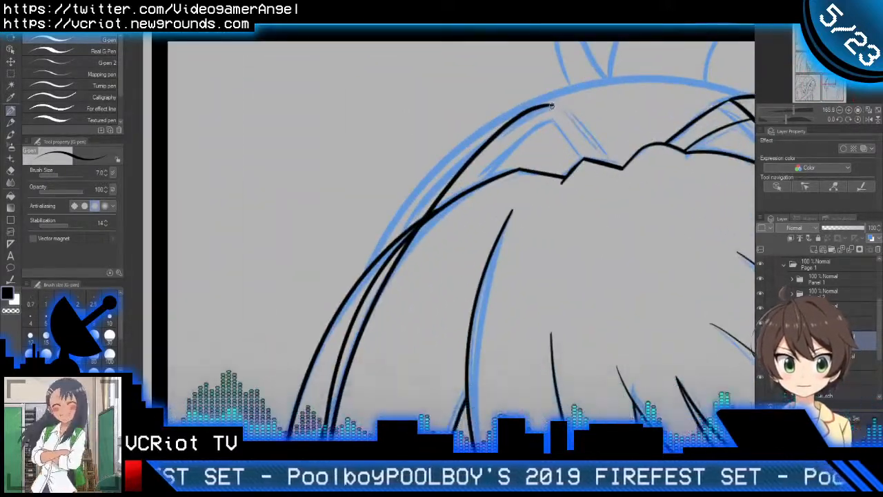
mouse_move(551, 106)
mouse_down()
mouse_move(610, 164)
mouse_move(538, 173)
mouse_up()
key(e)
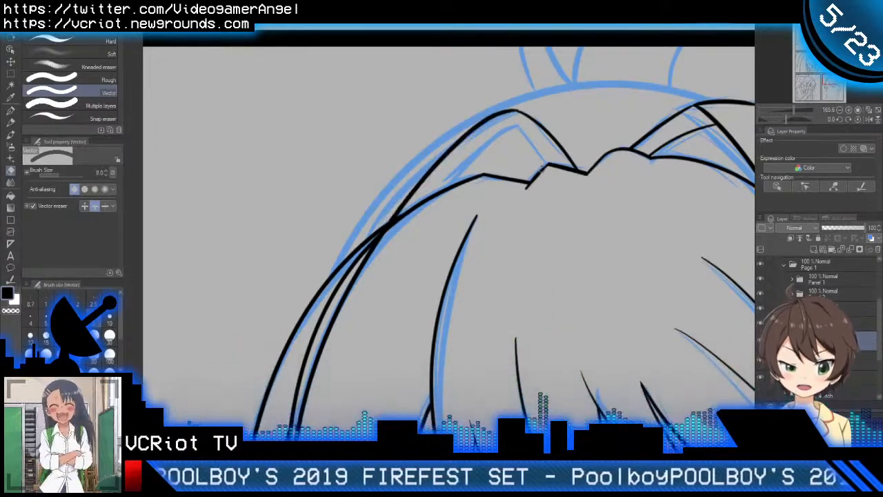
Step: Ink a second short line across the left lock's top, parallel to its top edge, ending at the hairline notch
key(p)
mouse_move(468, 118)
mouse_down()
mouse_move(549, 186)
mouse_move(579, 233)
mouse_up()
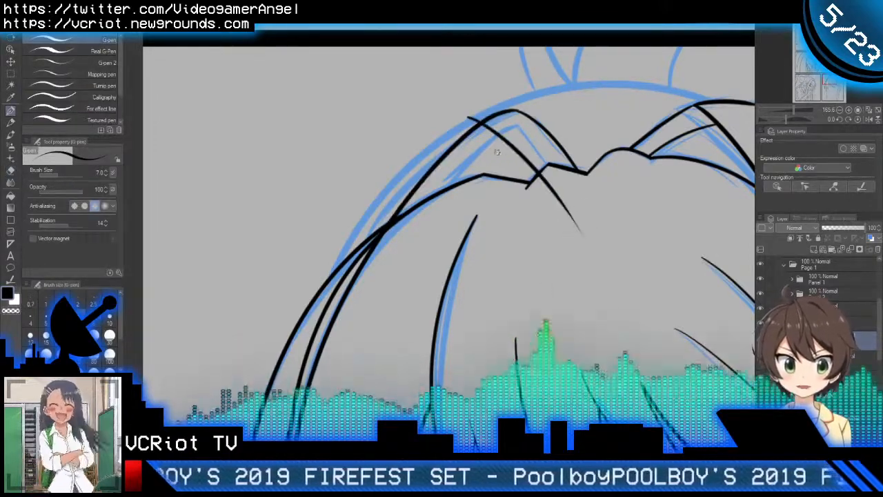
scroll(581, 250, down, 2)
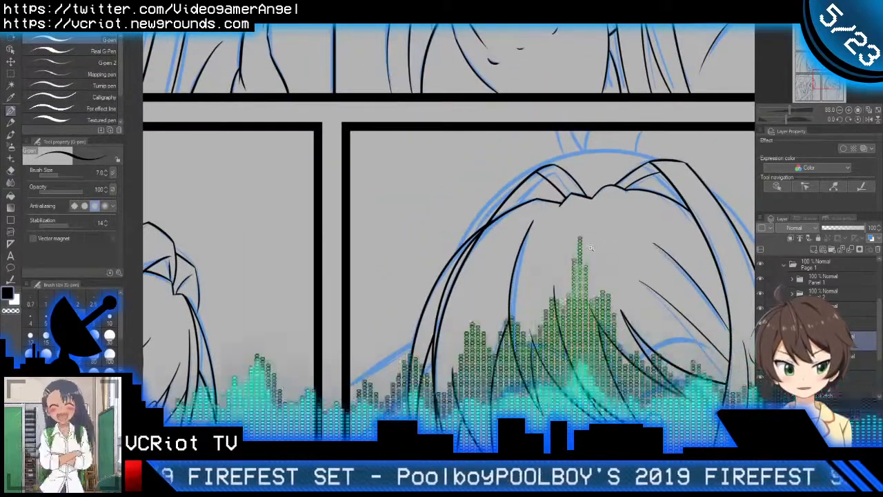
scroll(582, 257, down, 3)
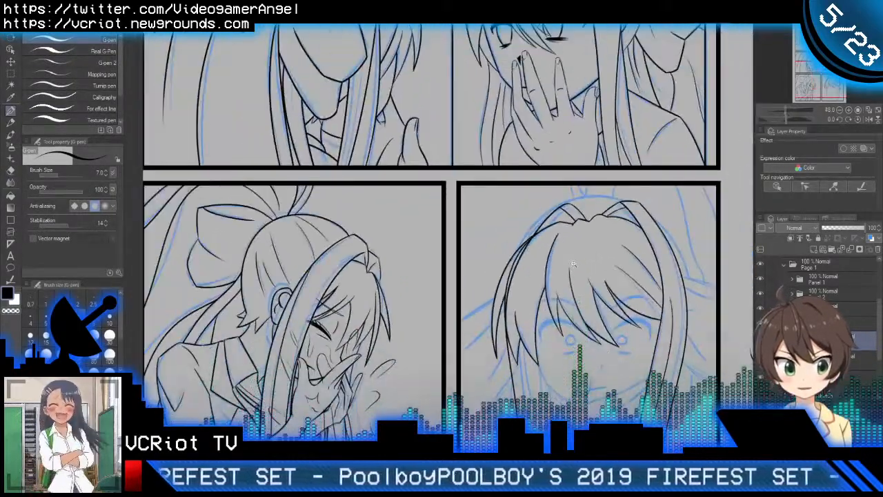
Step: Ink the inner fold line beneath the left lock's peak along the sketch and trim the end that crosses the hairline
scroll(555, 240, up, 4)
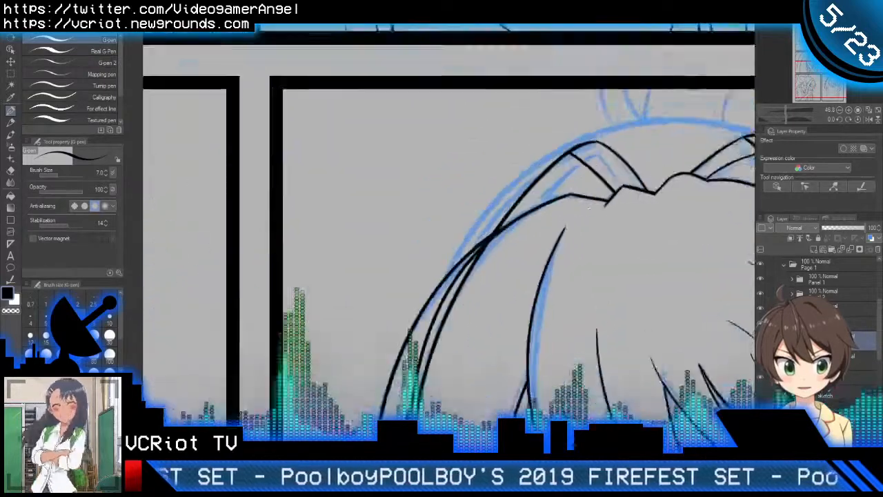
drag(537, 202, 498, 260)
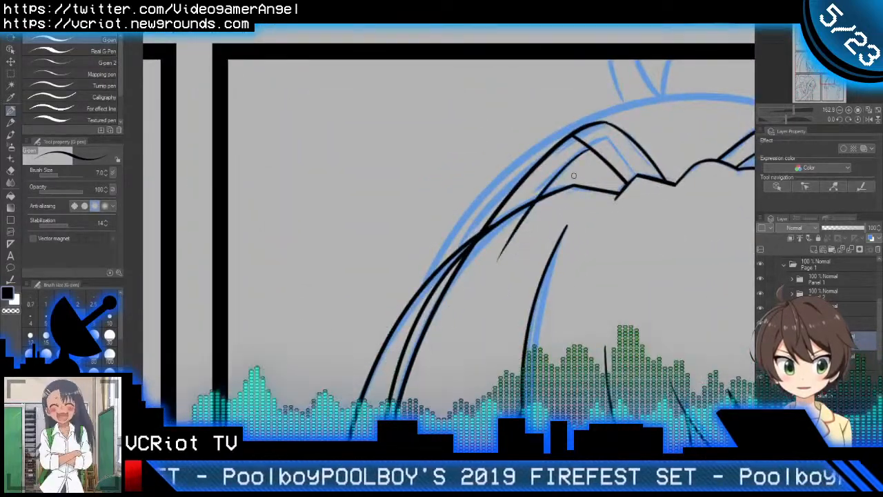
key(e)
drag(511, 226, 528, 236)
Step: Ink the left lock's curved inner line from behind the bang tips down toward the collar, trimming where it overlaps the bangs
scroll(552, 234, down, 3)
scroll(540, 273, up, 4)
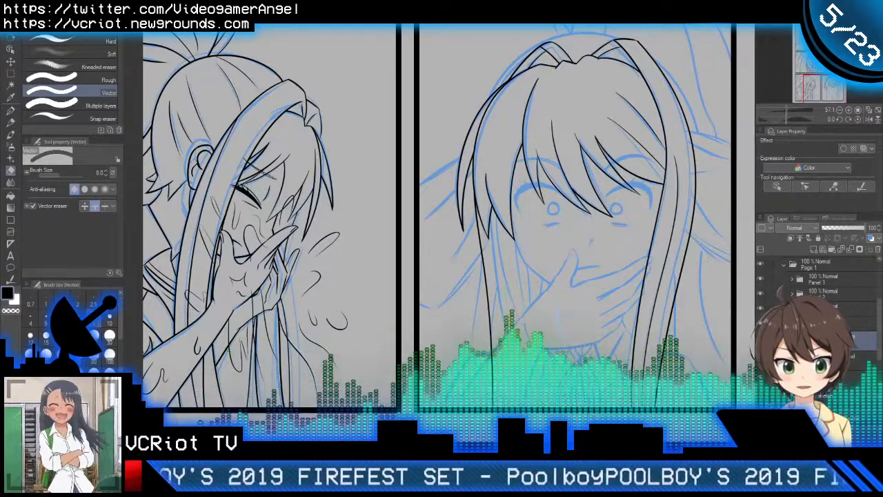
scroll(534, 304, down, 2)
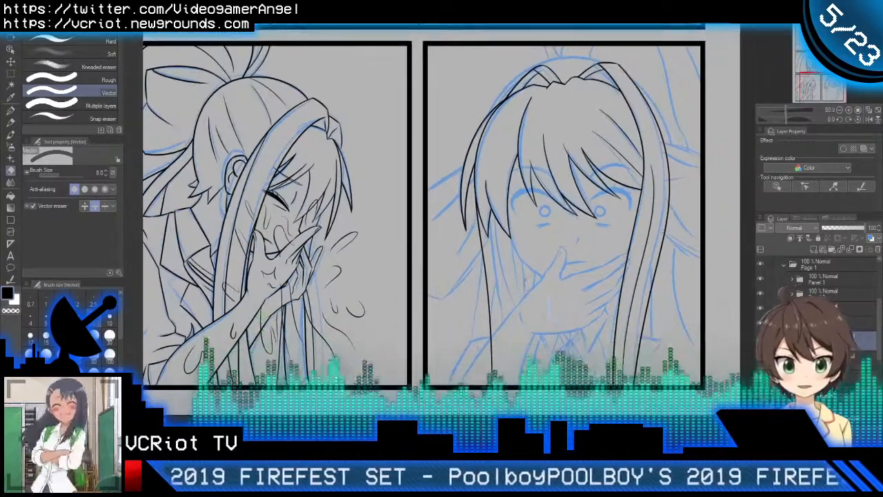
scroll(510, 290, up, 2)
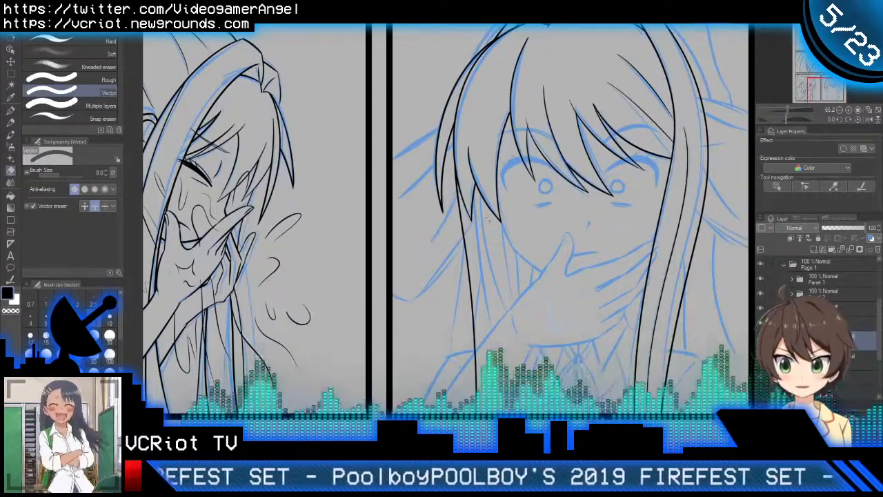
key(p)
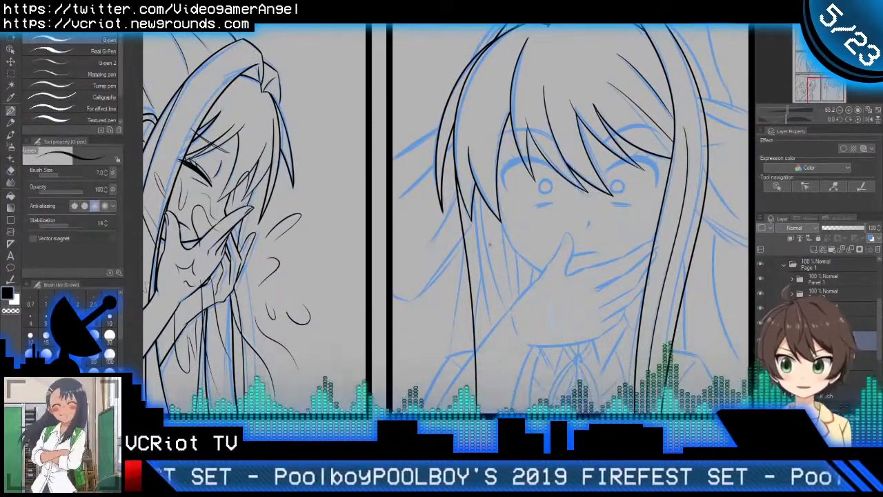
scroll(494, 254, up, 1)
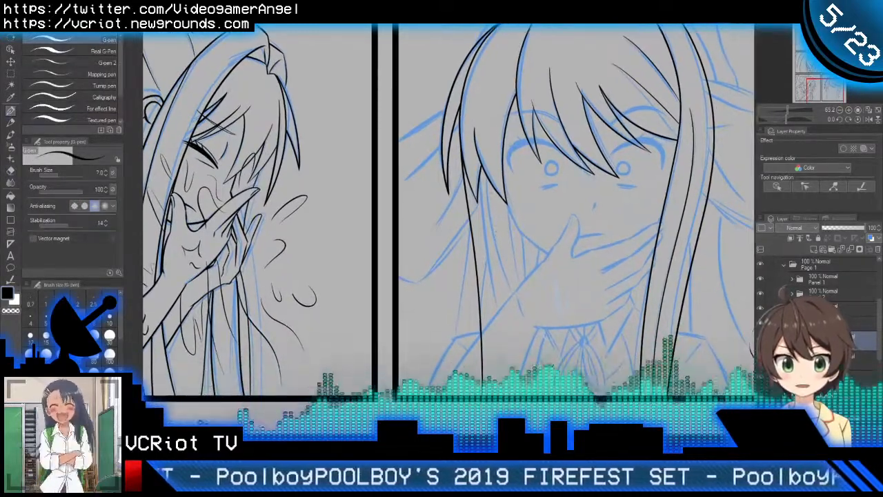
drag(487, 162, 525, 328)
key(e)
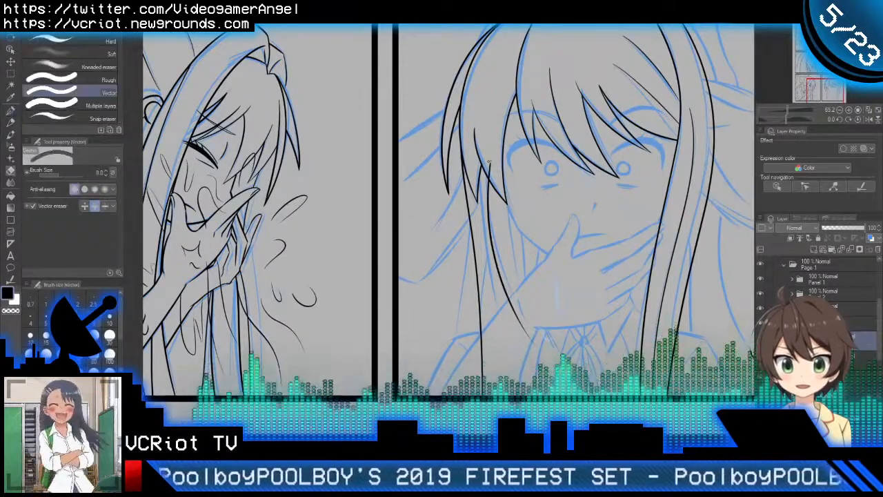
Step: Ink a shorter strand line from the left bang tip down past the jaw, meeting the curved inner line
key(p)
scroll(510, 224, up, 1)
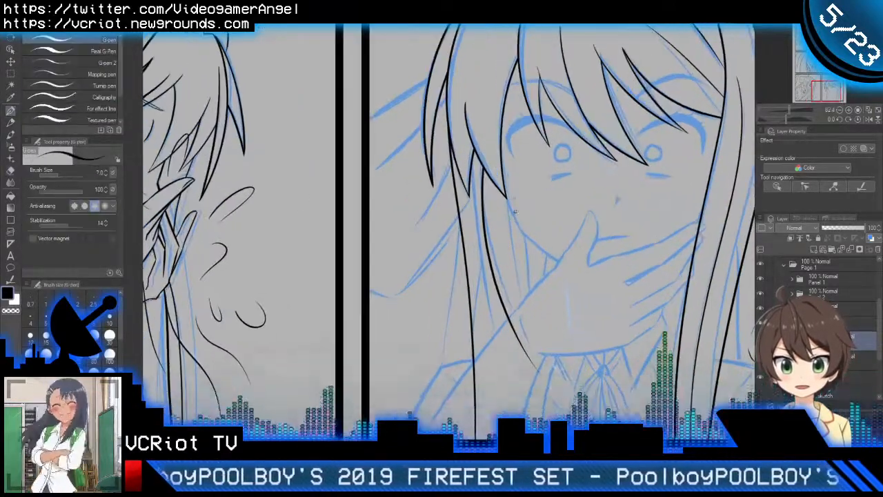
drag(509, 190, 519, 331)
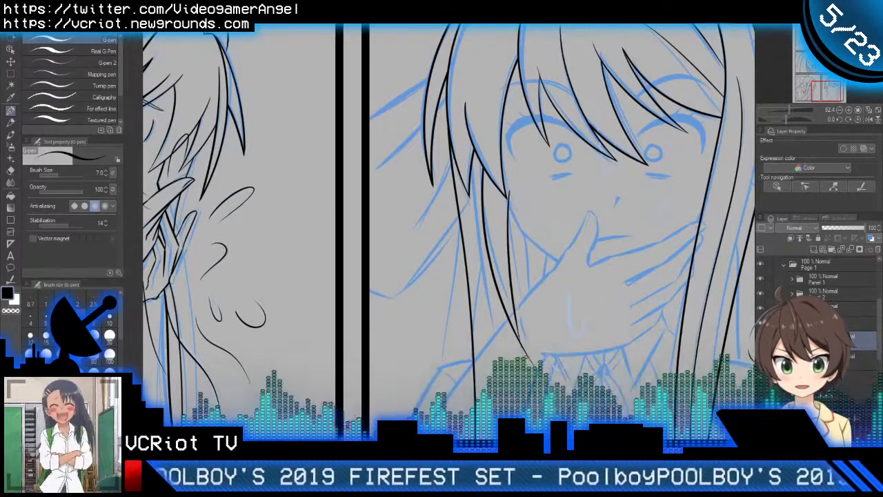
key(ctrl+z)
drag(510, 182, 531, 325)
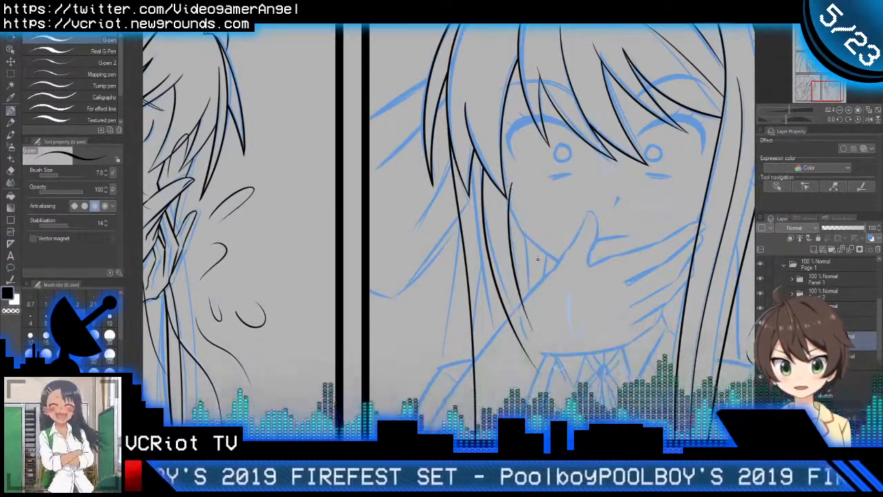
Step: Ink a long strand line inside the left lock from the bangs to the panel's bottom border and trim its overlapping ends
scroll(519, 255, down, 3)
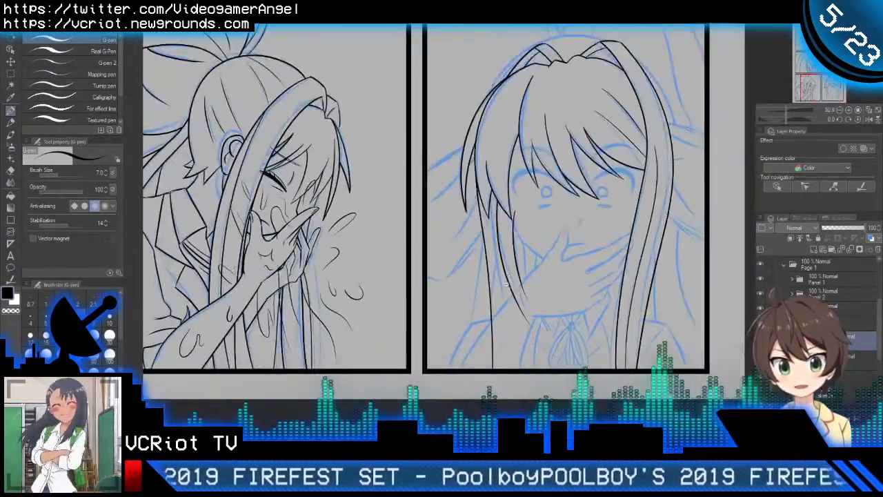
scroll(507, 276, up, 2)
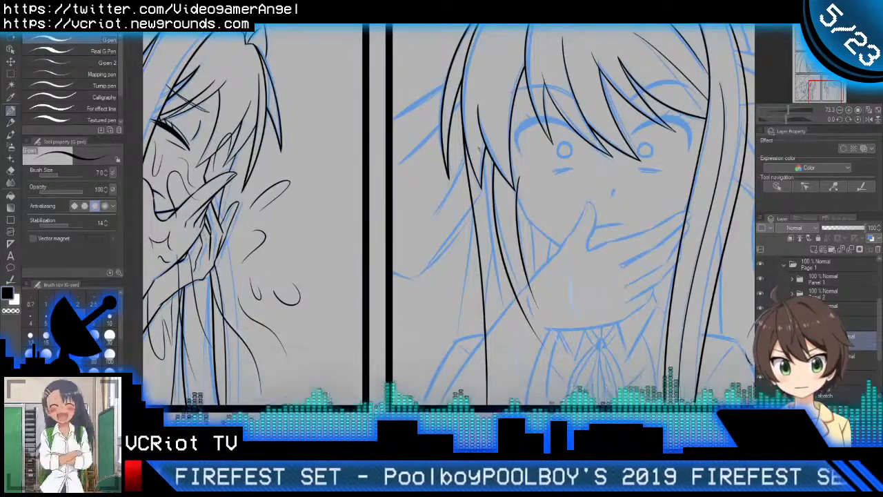
key(e)
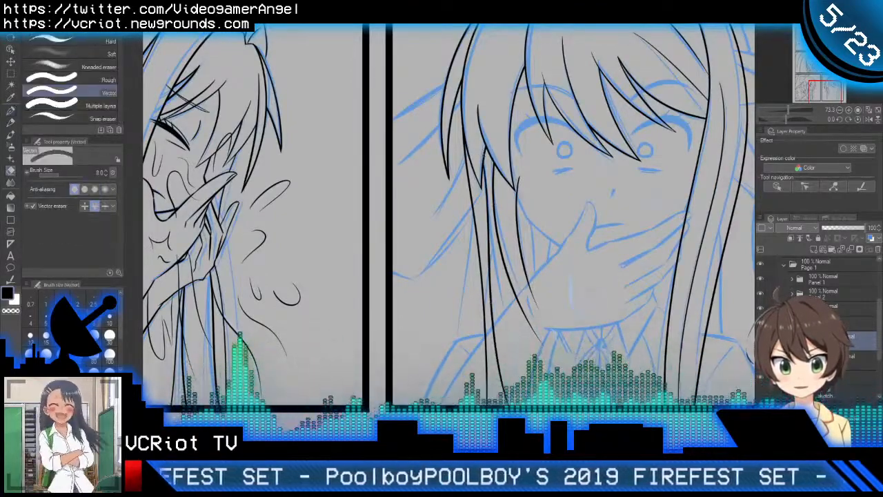
key(p)
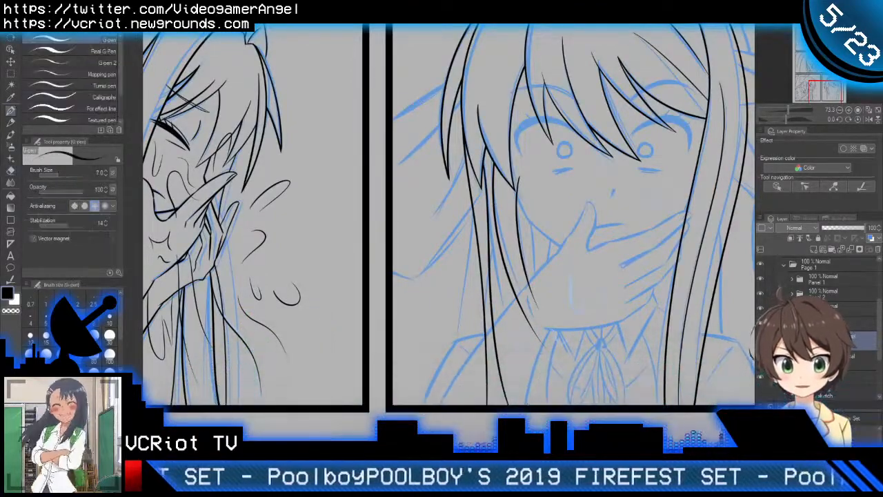
Step: Hide the inked hair line art in the shocked-face panel and make the layer below it active
scroll(553, 304, down, 2)
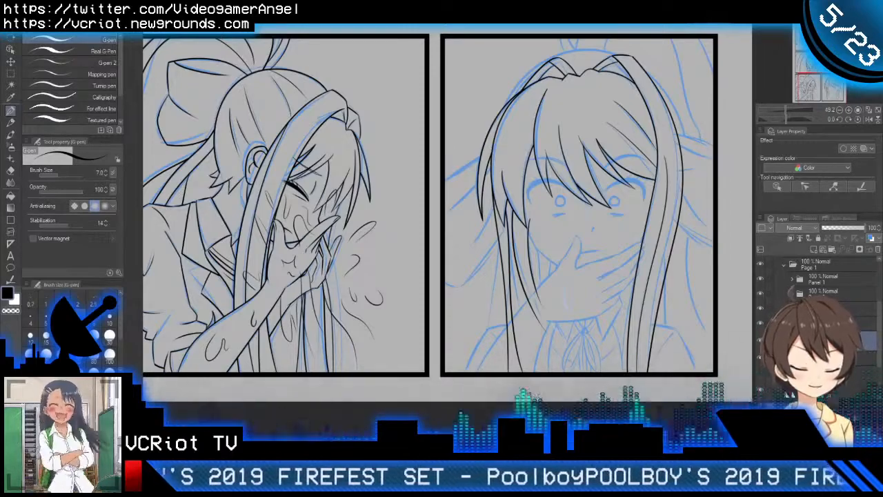
drag(593, 321, 554, 342)
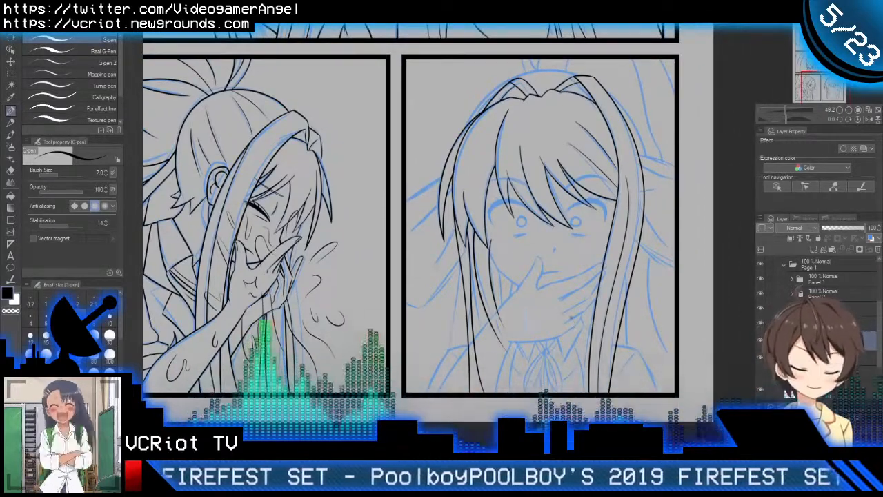
drag(569, 302, 560, 291)
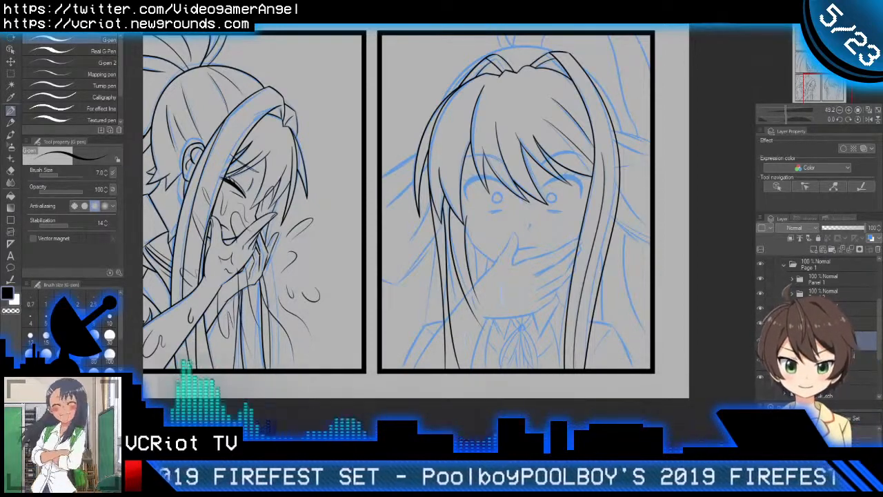
click(760, 340)
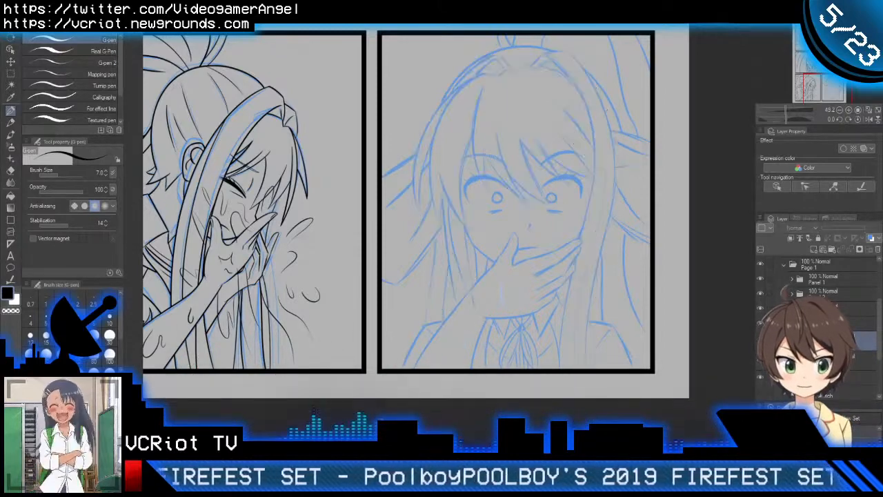
click(821, 359)
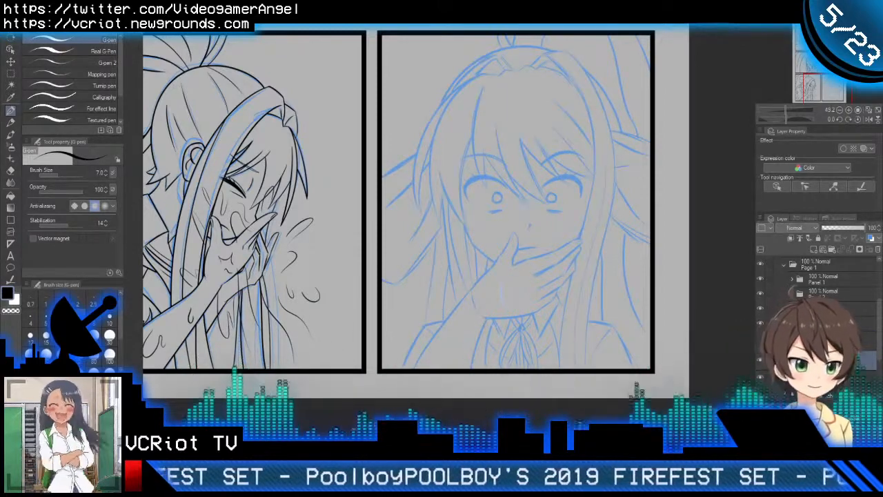
Step: Examine the blue sketch of the hand covering the mouth, including the thumb and fingers
scroll(482, 85, up, 2)
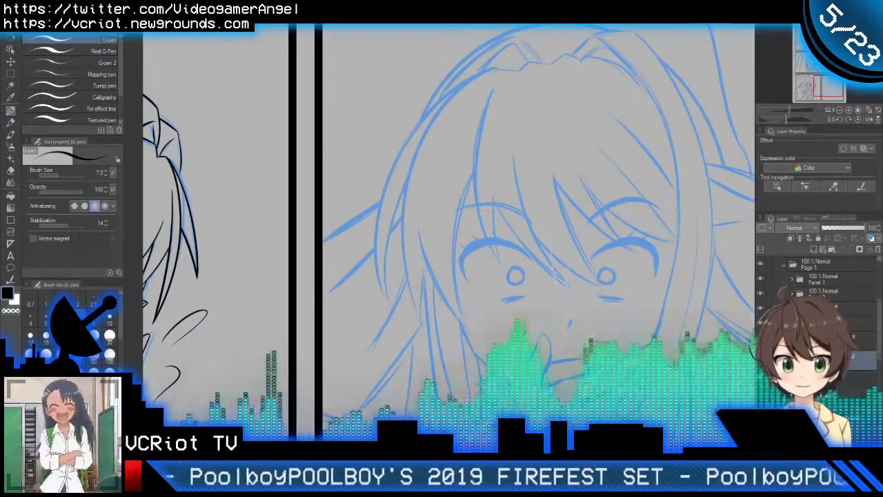
drag(504, 415, 442, 355)
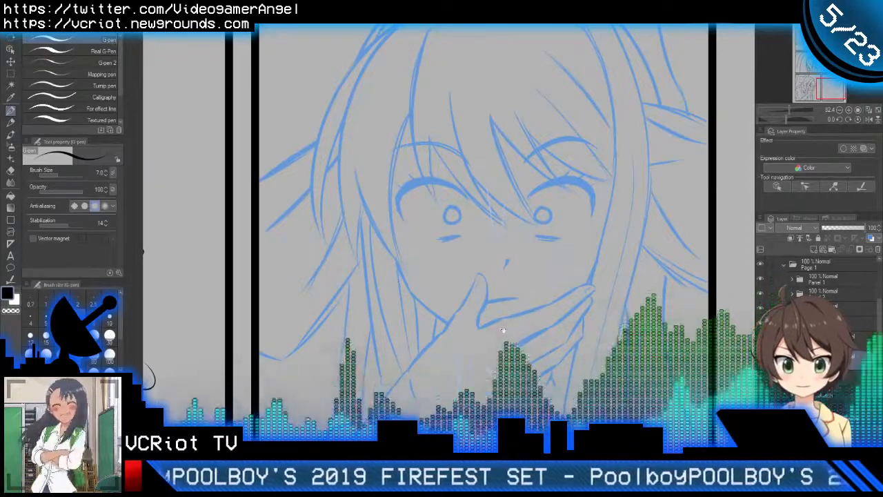
drag(465, 280, 498, 218)
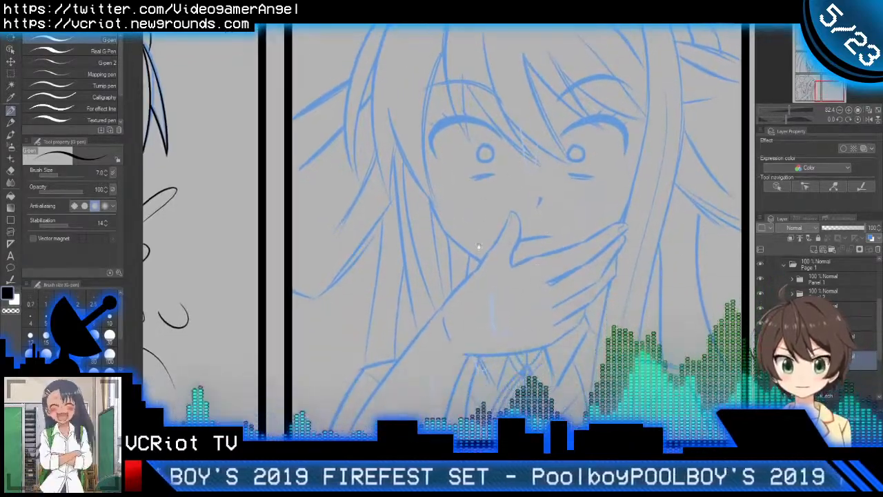
drag(547, 233, 560, 193)
scroll(560, 194, up, 3)
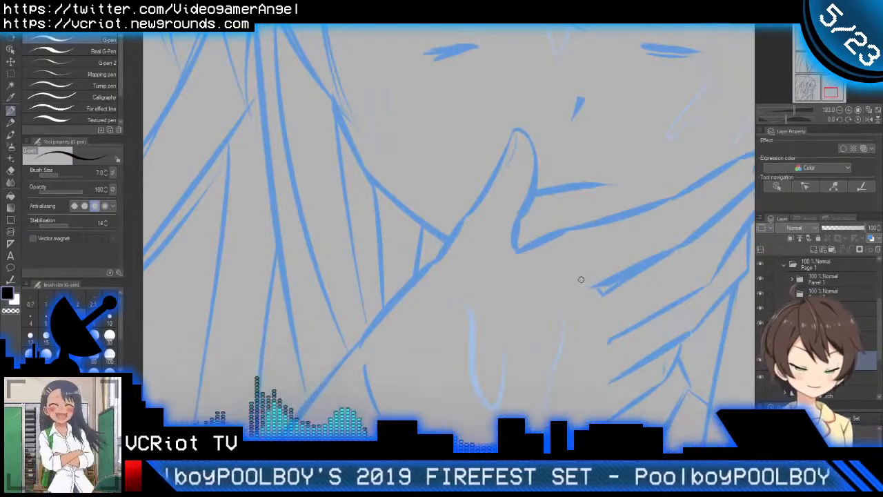
scroll(584, 287, down, 4)
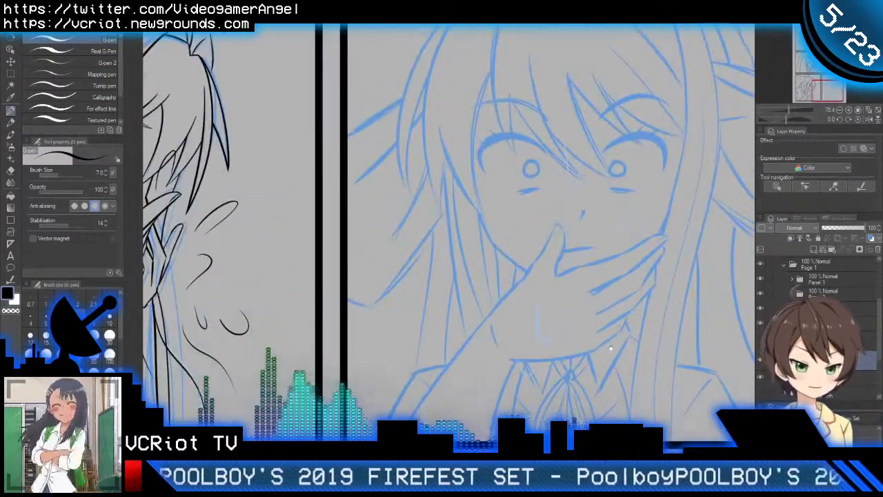
drag(625, 355, 553, 337)
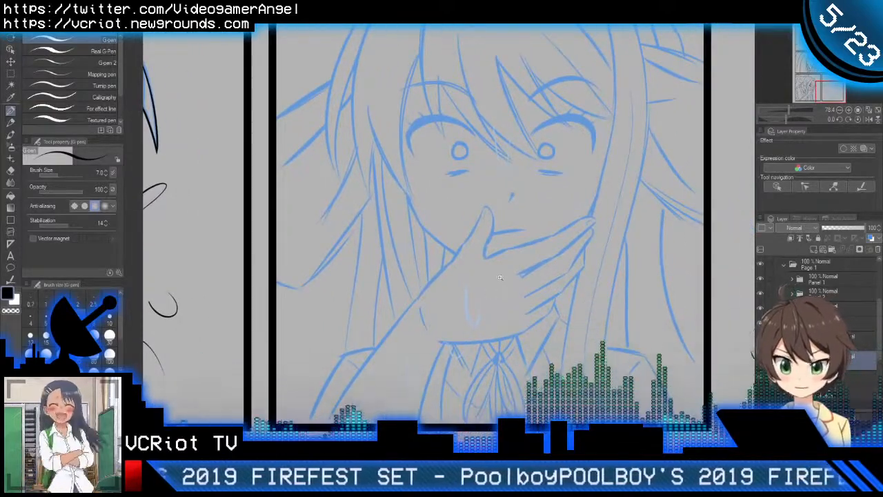
scroll(517, 290, up, 2)
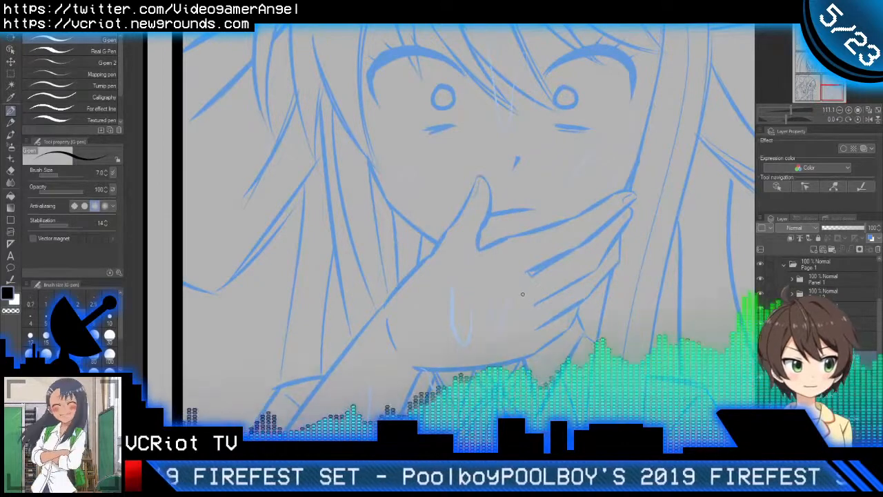
drag(537, 314, 481, 311)
scroll(409, 262, up, 1)
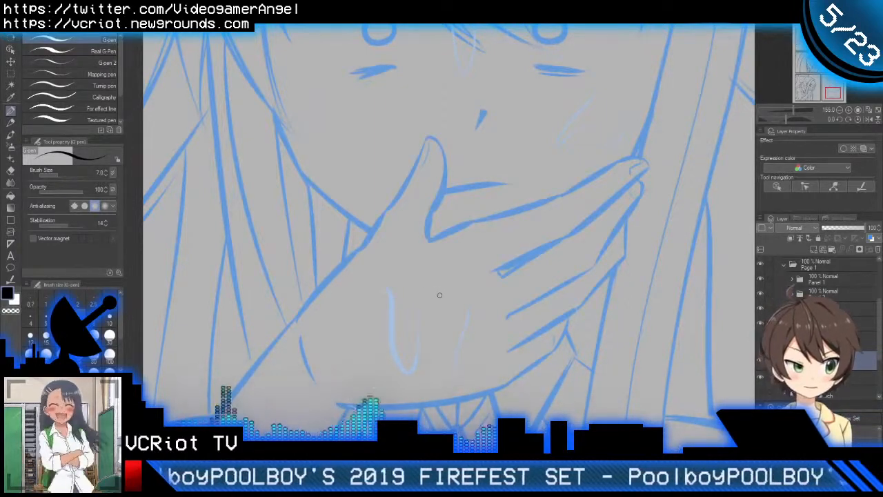
drag(417, 292, 422, 309)
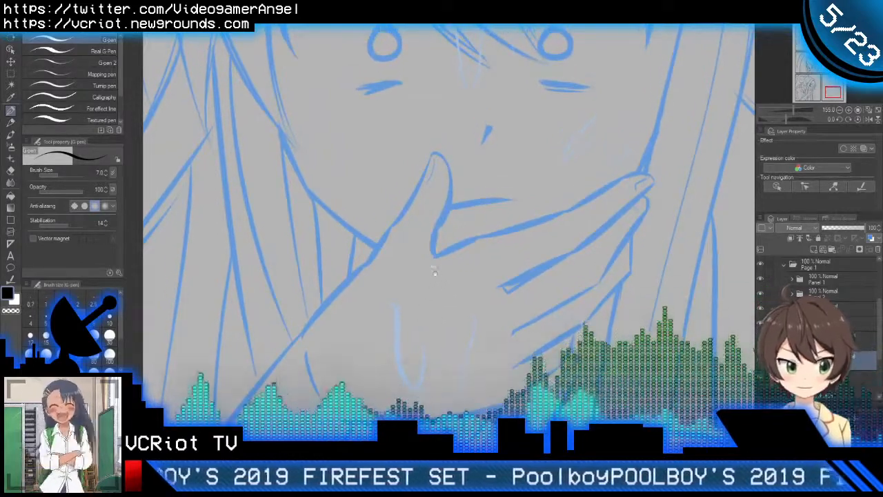
mouse_move(426, 260)
space+mouse_down()
mouse_move(415, 290)
mouse_move(427, 255)
space+mouse_up()
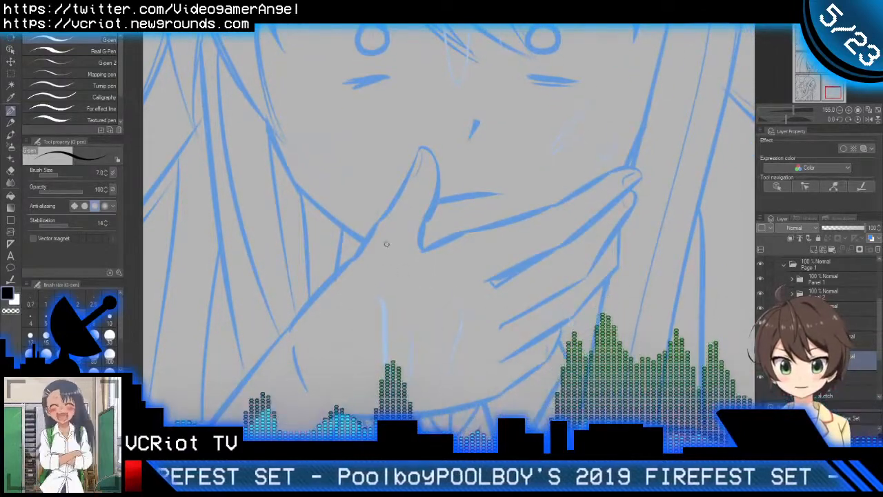
Step: Ink the outer edge of the hand and thumb over the sketch, from the wrist side up to the thumb tip
scroll(424, 278, up, 2)
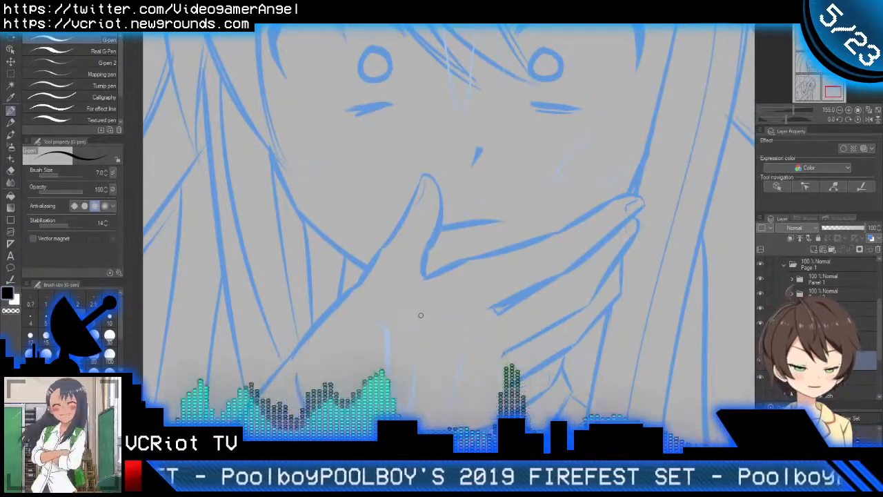
drag(416, 330, 404, 281)
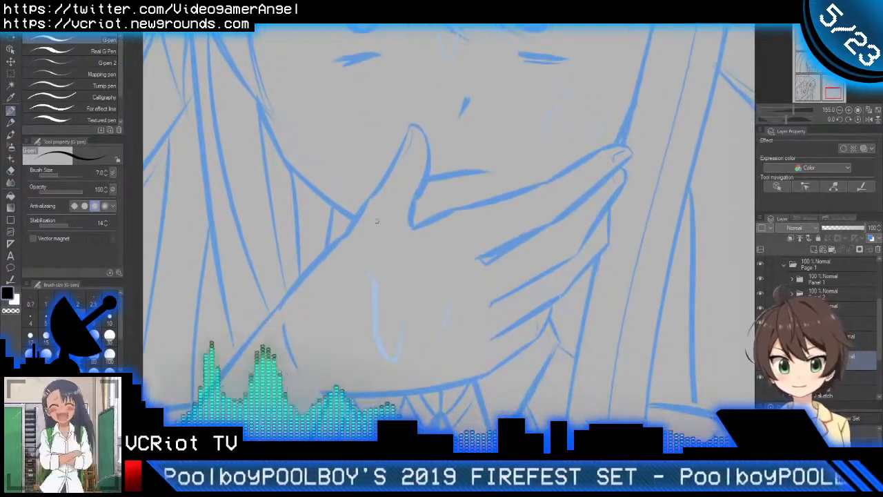
scroll(315, 273, up, 2)
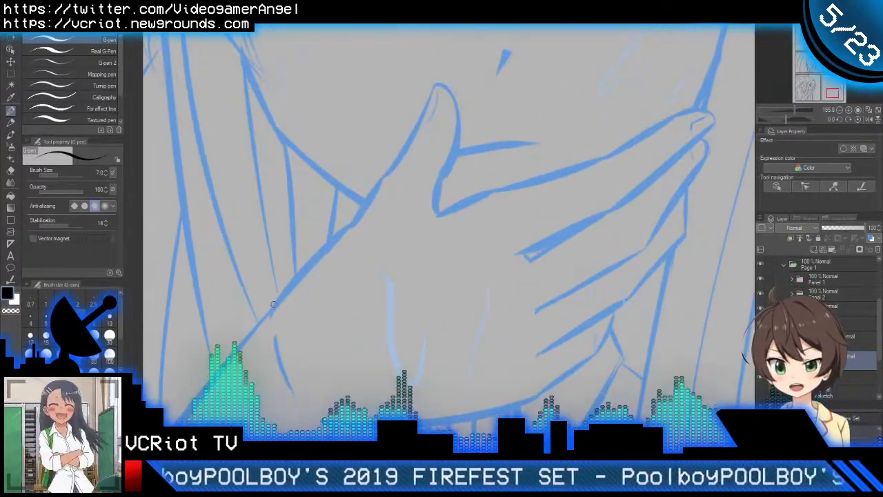
mouse_move(273, 305)
mouse_down()
mouse_move(374, 211)
mouse_move(348, 261)
mouse_move(353, 222)
mouse_up()
key(ctrl+z)
drag(317, 281, 410, 117)
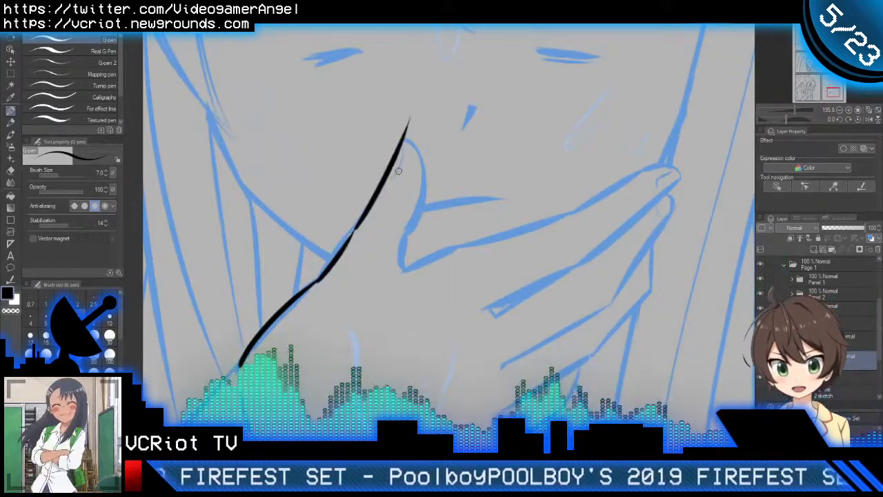
Step: Ink the thumb's rounded tip and inner curve down to the crook of the index finger, trimming the overshoot at the tip
scroll(398, 170, up, 2)
drag(405, 128, 417, 260)
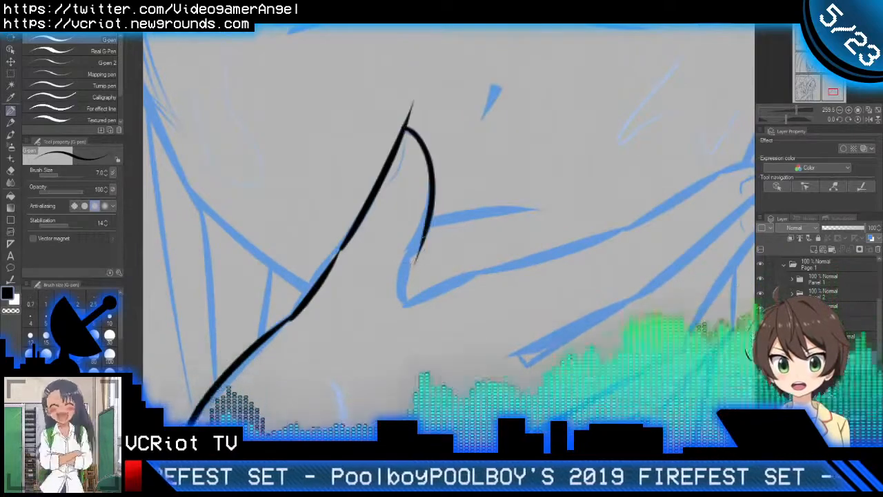
key(ctrl+z)
drag(404, 129, 417, 259)
key(ctrl+z)
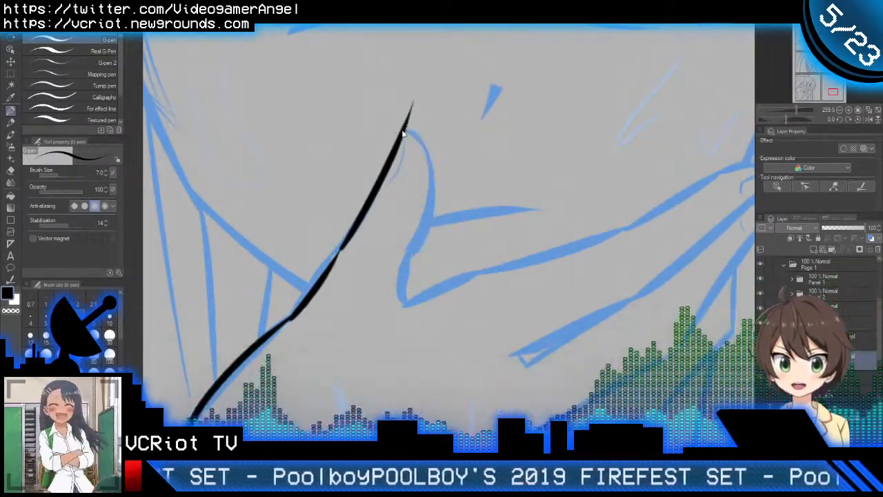
mouse_move(403, 133)
mouse_down()
mouse_move(418, 142)
mouse_move(427, 301)
mouse_up()
key(ctrl+z)
drag(415, 251, 422, 303)
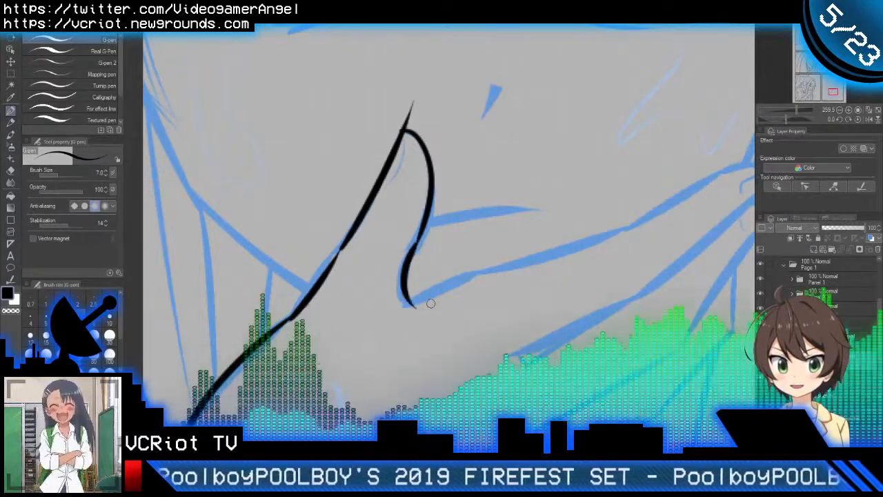
key(e)
key(p)
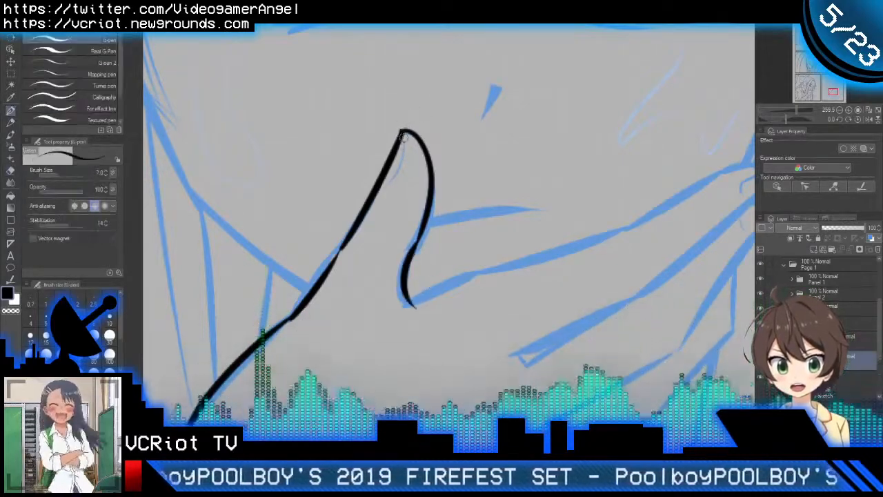
Step: Ink the short thumbnail line just inside the thumb's tip
scroll(404, 141, down, 6)
drag(427, 201, 421, 230)
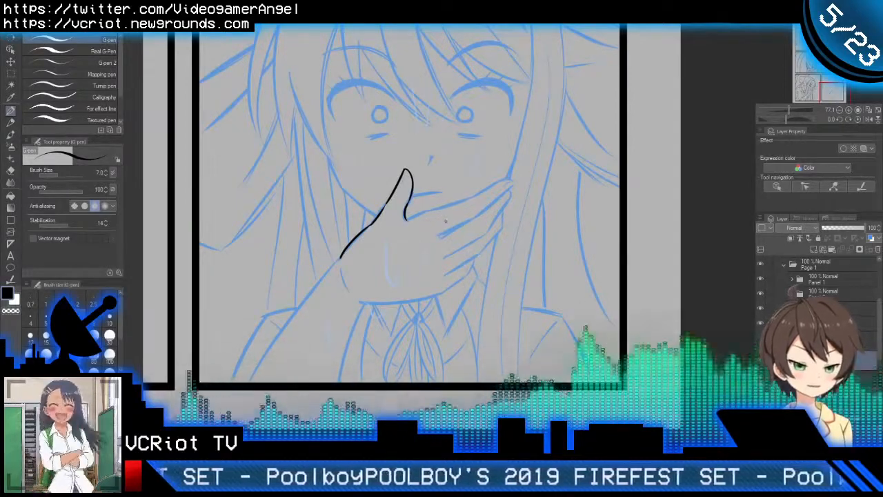
scroll(419, 158, up, 5)
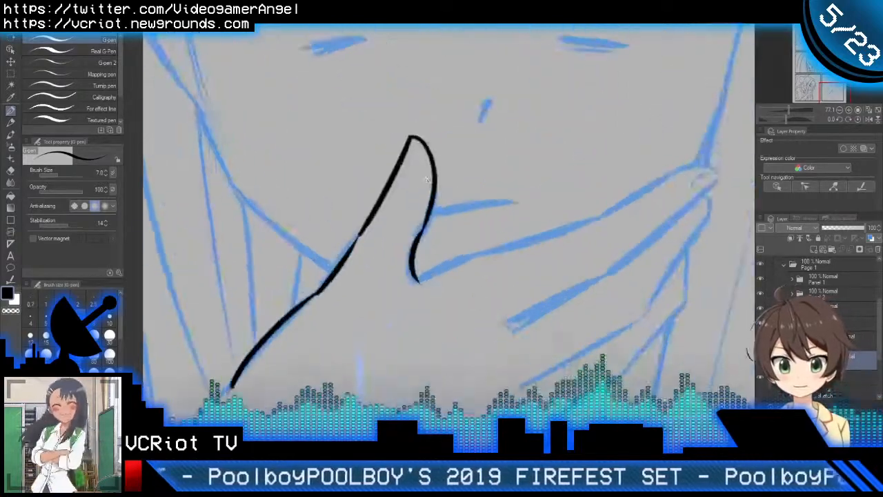
scroll(410, 121, up, 2)
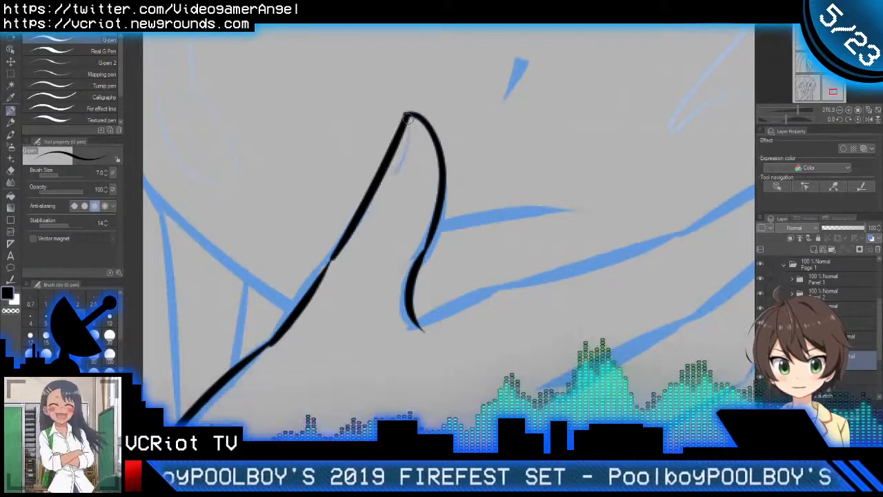
drag(408, 119, 392, 176)
scroll(416, 174, down, 3)
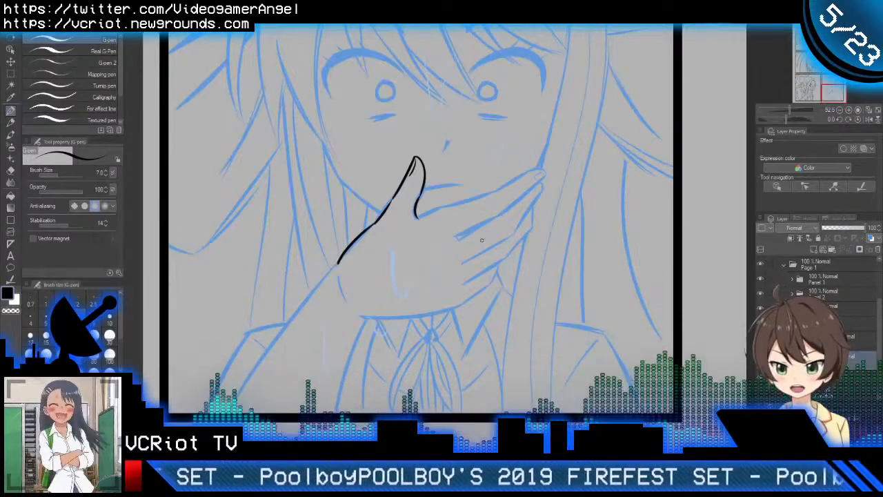
Step: Ink the first short segment of the index finger's upper edge, starting from the crook of the thumb
drag(482, 240, 399, 247)
scroll(390, 244, up, 4)
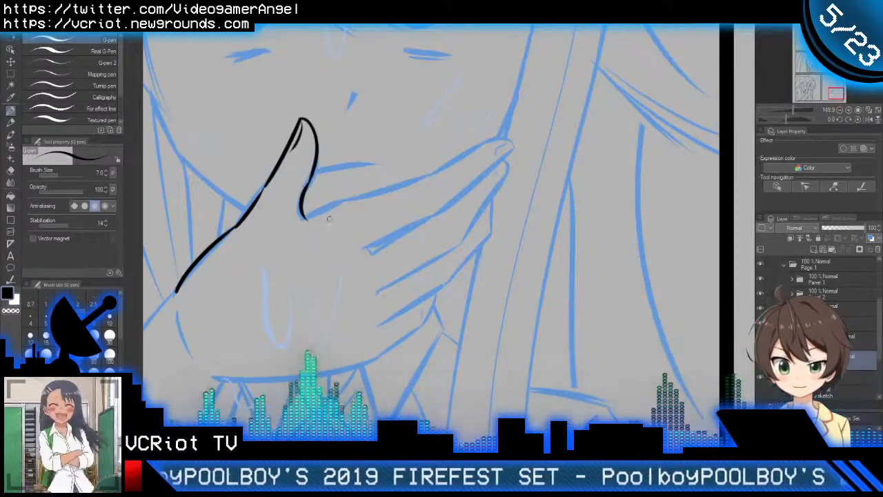
scroll(338, 222, up, 3)
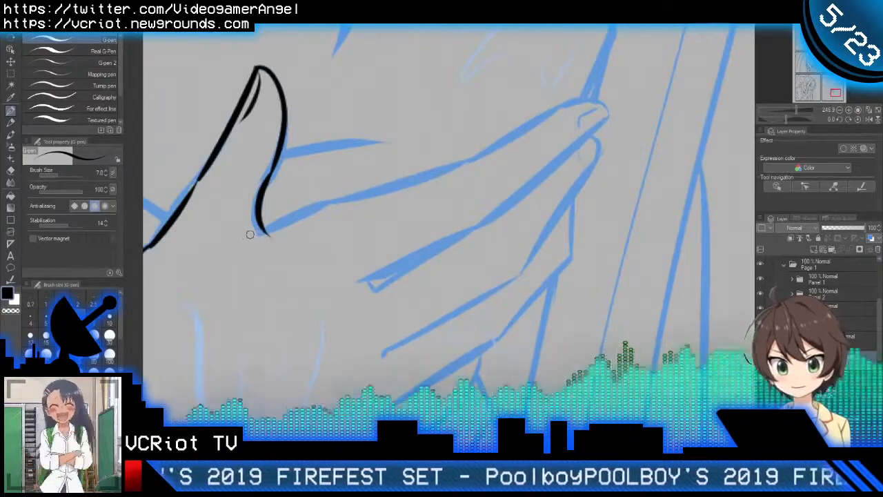
drag(248, 240, 348, 194)
key(ctrl+z)
mouse_move(249, 242)
mouse_down()
mouse_move(346, 196)
mouse_move(339, 230)
mouse_move(477, 171)
mouse_up()
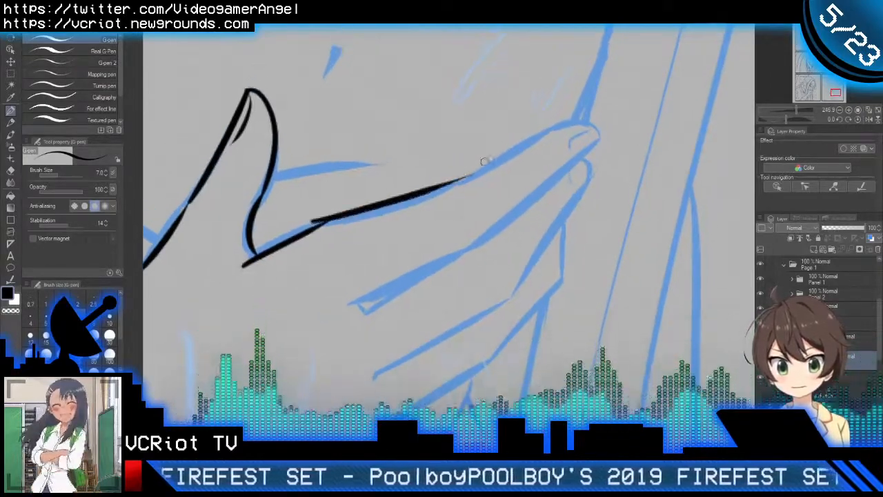
Step: Ink the index finger's upper edge onward toward its middle joint and trim the overlap with the first segment
key(ctrl+z)
drag(314, 224, 485, 177)
key(ctrl+z)
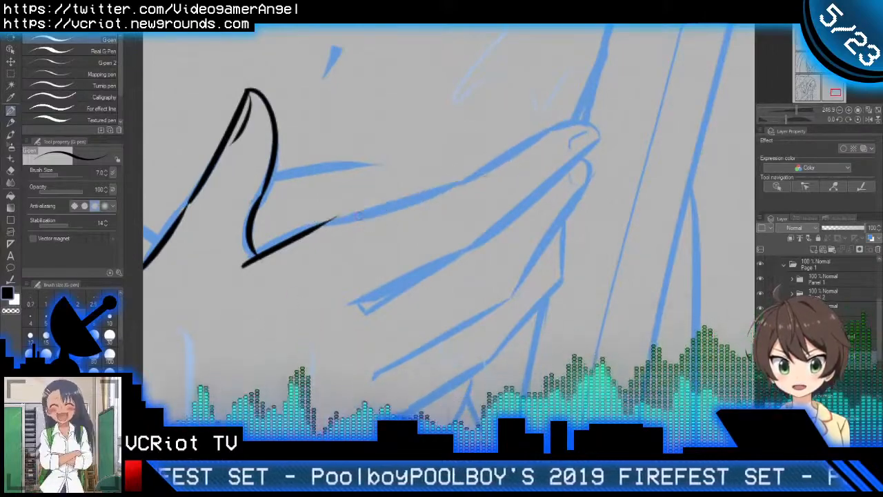
drag(309, 228, 486, 178)
key(e)
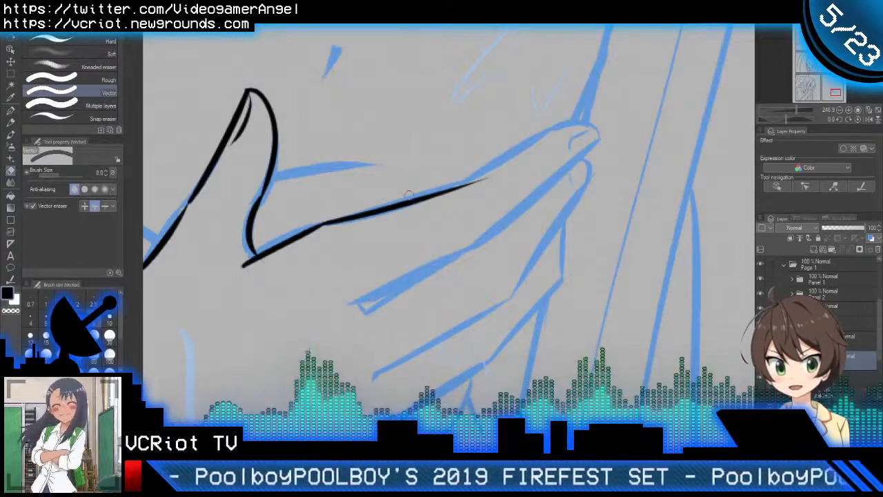
key(p)
drag(511, 174, 463, 215)
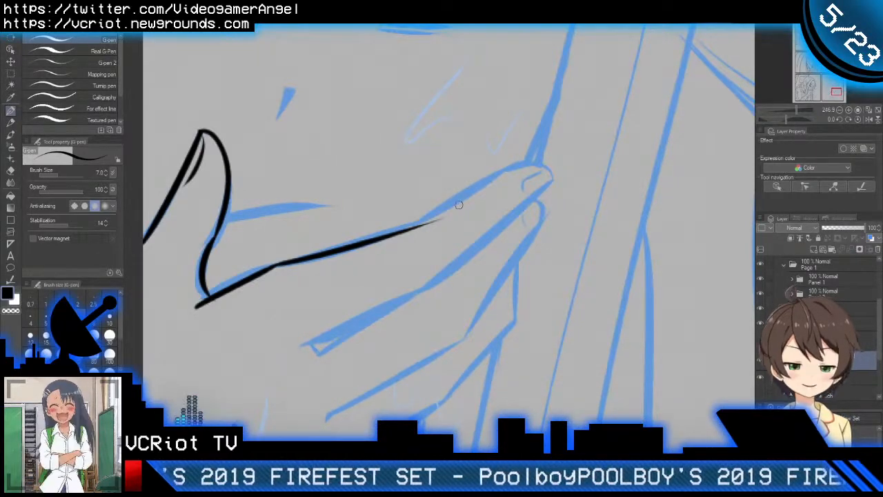
scroll(429, 223, down, 2)
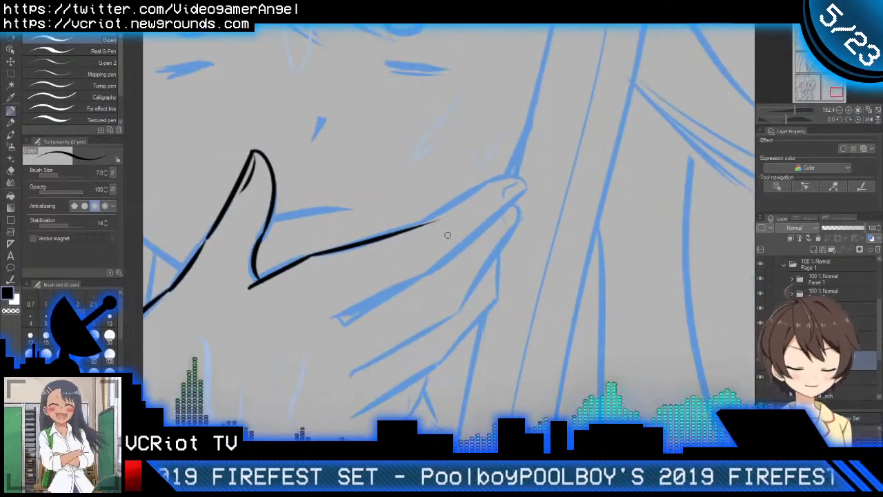
scroll(437, 222, up, 3)
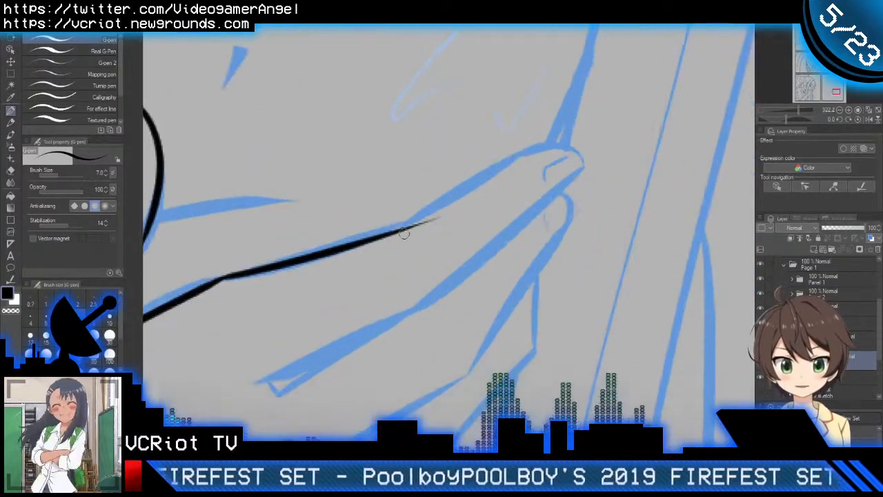
Step: Ink the index finger's upper edge from the middle joint to just before the fingertip and trim the overlap at the joint
mouse_move(393, 244)
mouse_down()
mouse_move(448, 191)
mouse_move(548, 138)
mouse_up()
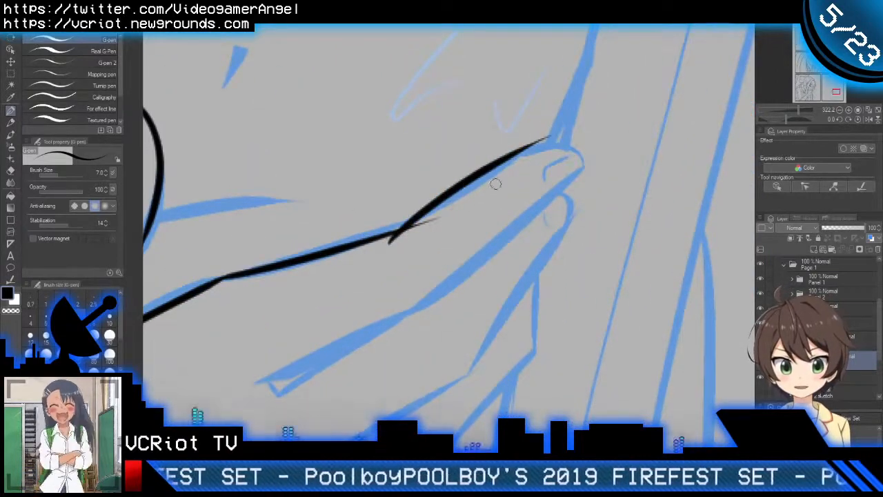
key(ctrl+z)
drag(408, 224, 560, 143)
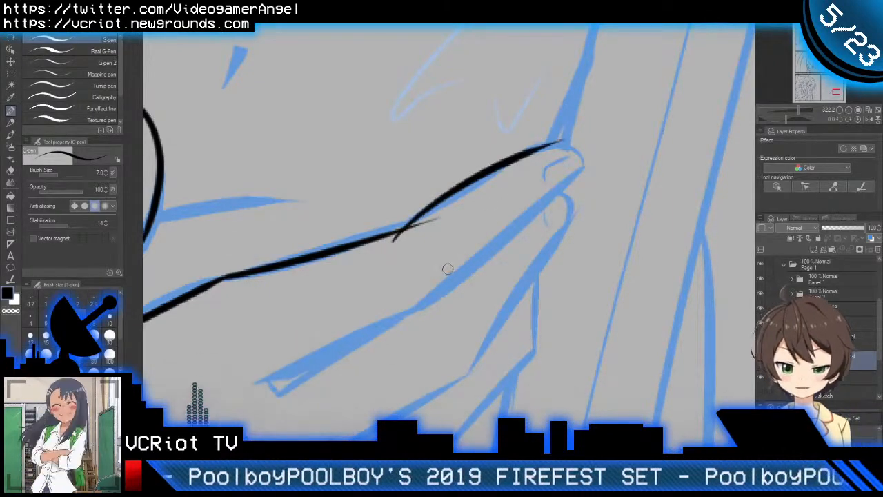
key(e)
drag(396, 239, 434, 234)
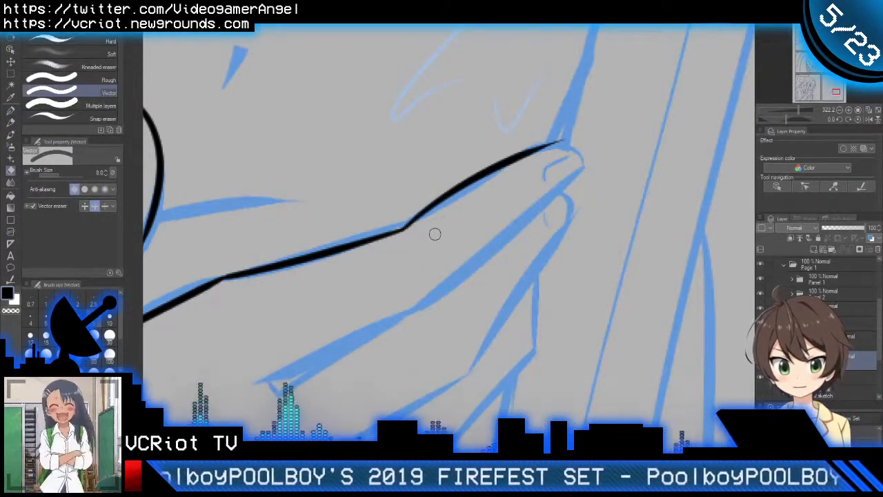
key(p)
Step: Ink the index finger's rounded tip and trim the overshoot where it meets the upper edge
scroll(518, 155, up, 2)
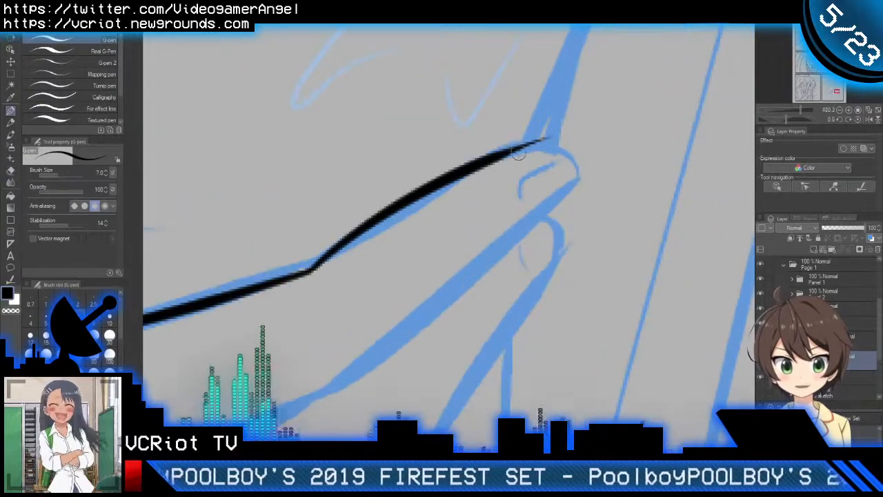
drag(520, 151, 575, 178)
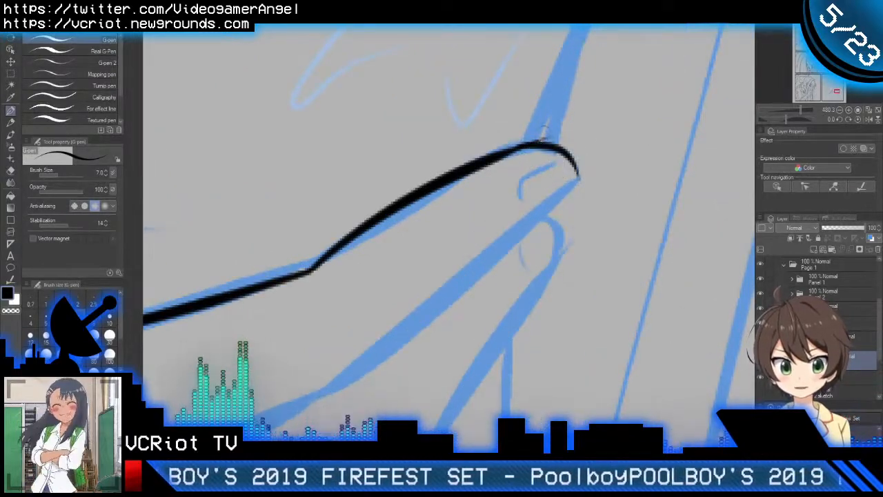
key(e)
drag(538, 132, 553, 136)
key(p)
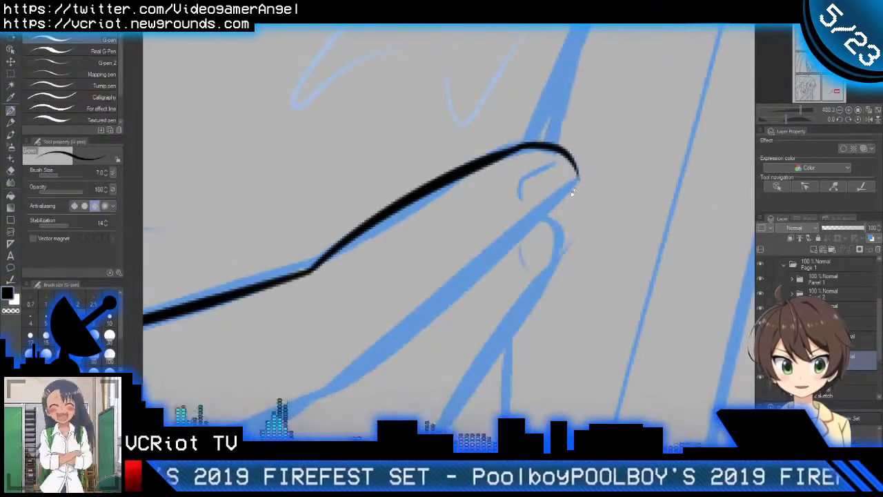
Step: Ink the index finger's lower edge from the fingertip back to the middle joint
mouse_move(572, 193)
mouse_down()
mouse_move(641, 110)
mouse_move(398, 341)
mouse_up()
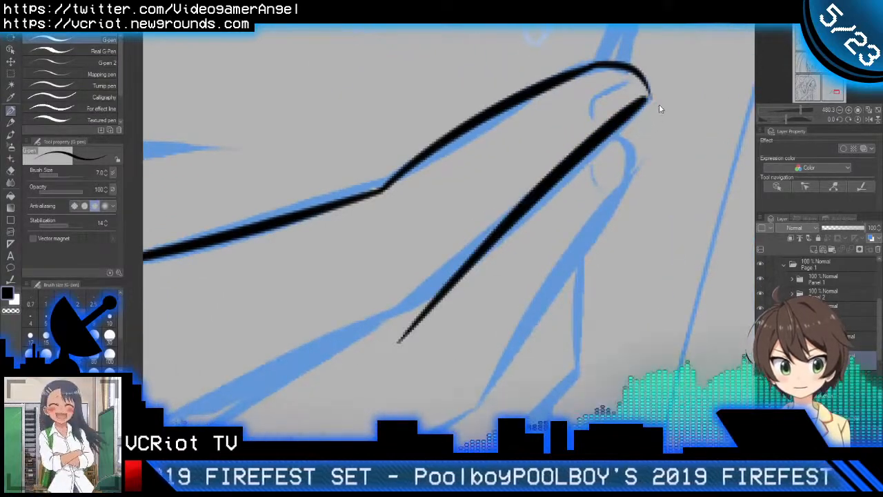
key(ctrl+z)
mouse_move(647, 98)
mouse_down()
mouse_move(478, 261)
mouse_move(414, 338)
mouse_up()
key(ctrl+z)
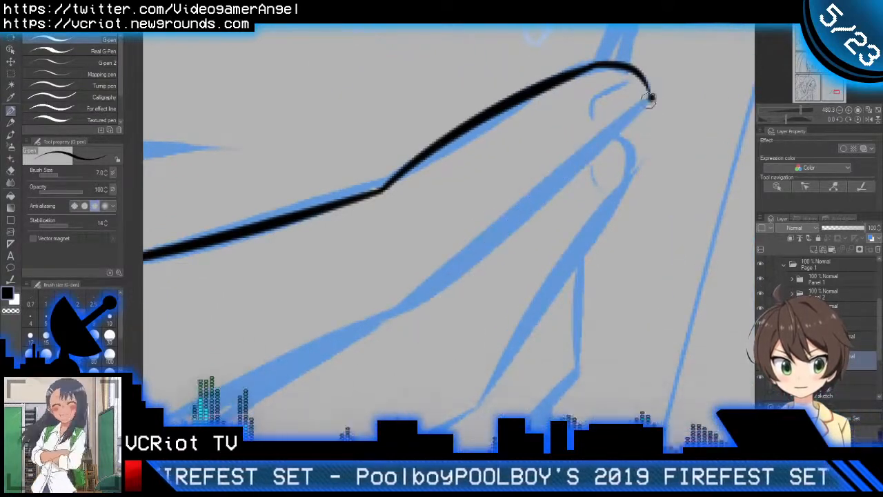
drag(649, 98, 433, 261)
key(ctrl+z)
mouse_move(650, 99)
mouse_down()
mouse_move(591, 160)
mouse_move(414, 303)
mouse_up()
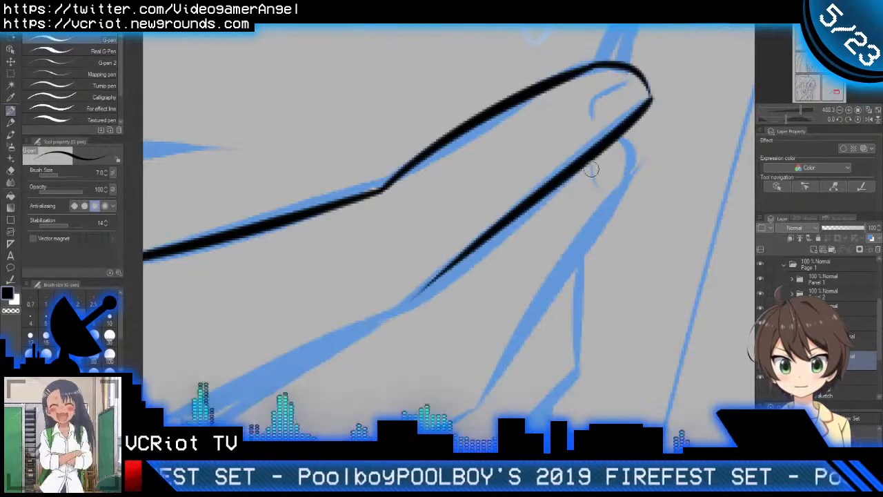
Step: Ink the index finger's lower edge onward from the middle joint to its base on the back of the hand
scroll(627, 138, down, 5)
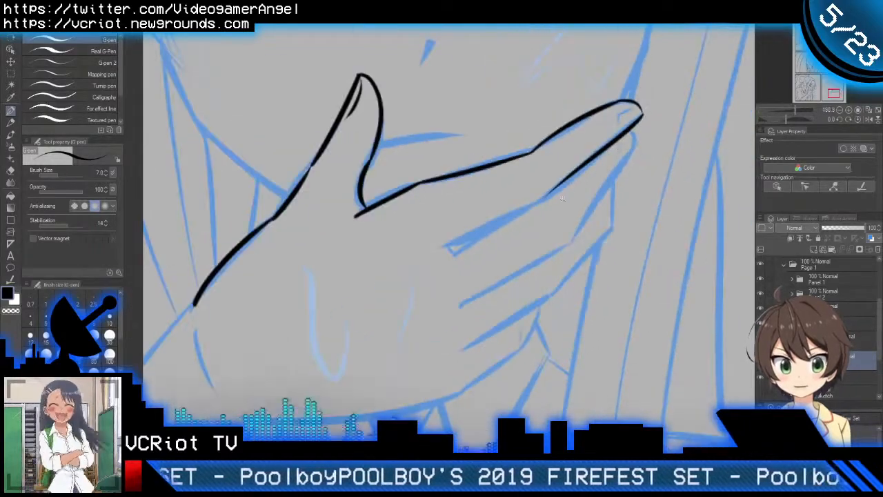
scroll(562, 198, up, 5)
drag(579, 178, 322, 306)
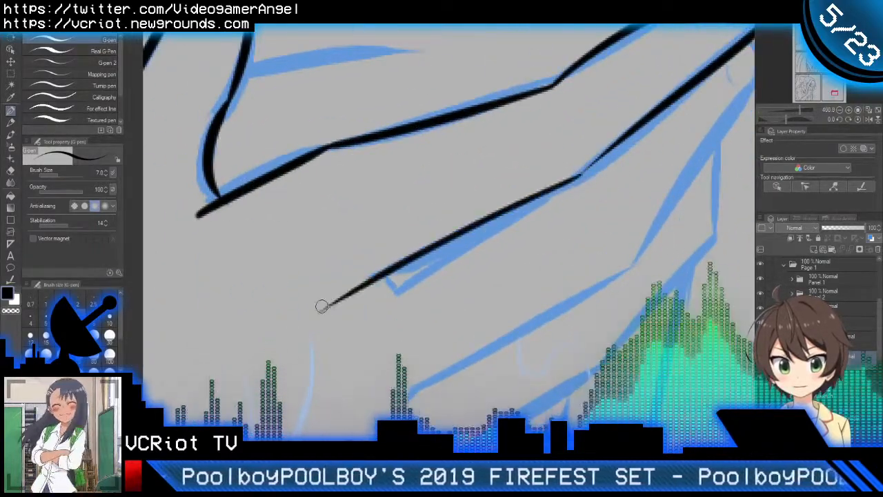
key(ctrl+z)
drag(580, 175, 365, 279)
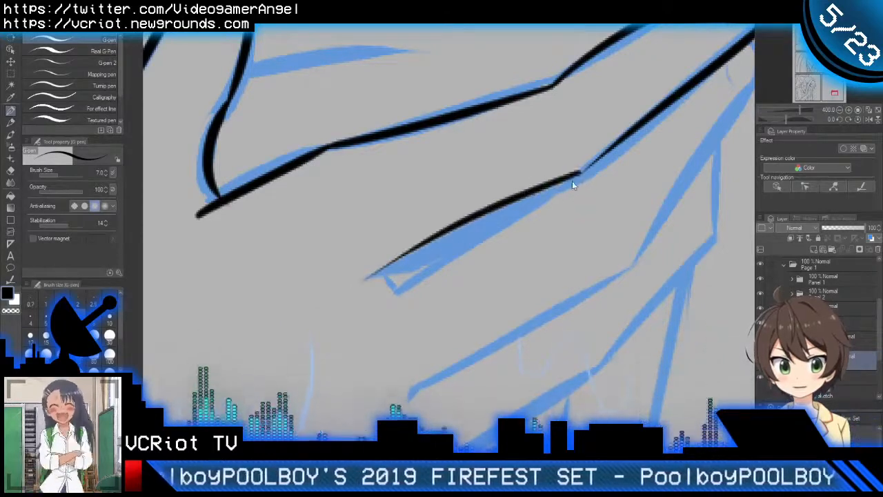
key(ctrl+z)
drag(582, 172, 358, 300)
Step: Thicken the thin tapered part of the index finger's lower edge just above the middle joint
drag(607, 169, 524, 239)
scroll(545, 195, up, 1)
drag(475, 256, 550, 192)
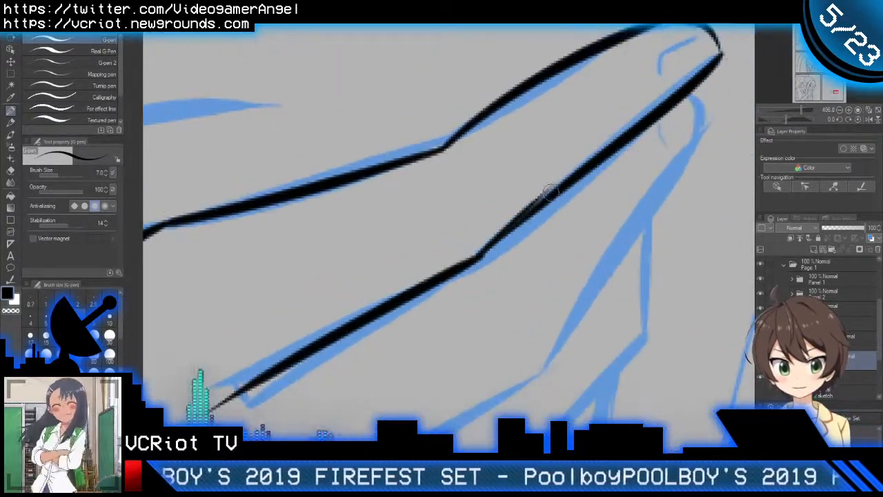
key(ctrl+z)
drag(476, 258, 575, 174)
drag(555, 205, 518, 235)
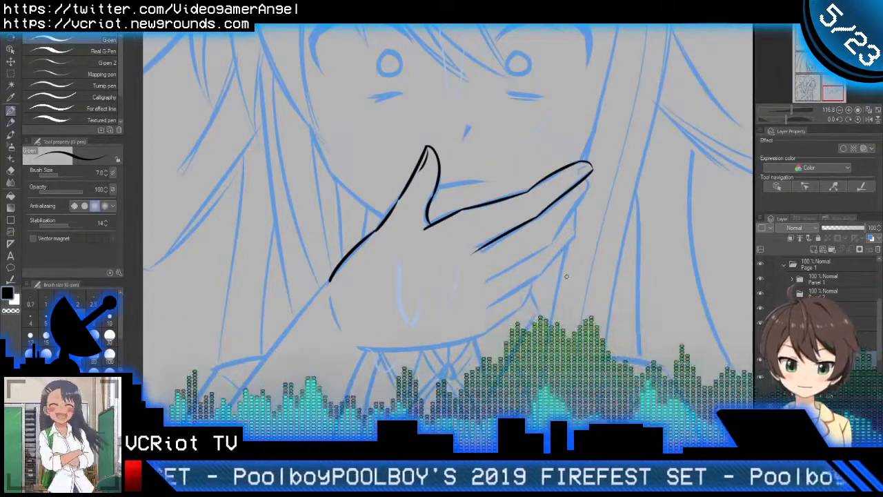
Step: Ink the small curved fingernail line inside the index finger's tip
key(h)
key(h)
scroll(591, 168, up, 5)
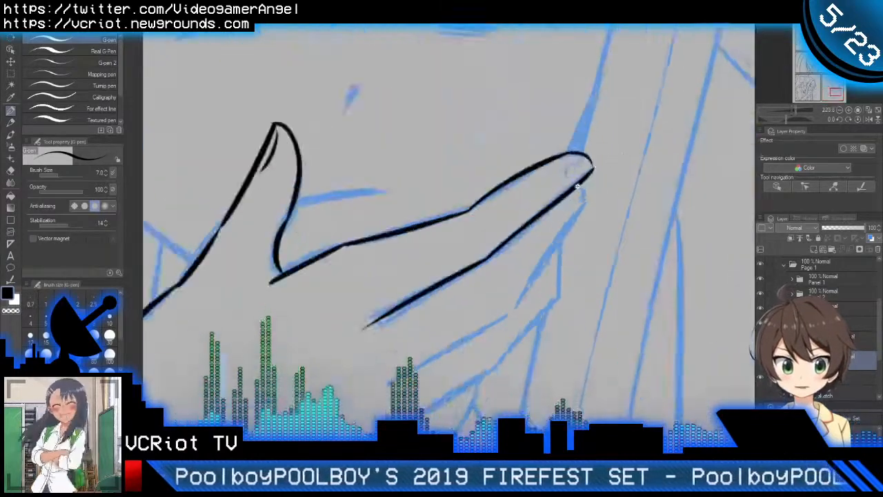
mouse_move(583, 131)
mouse_down()
mouse_move(573, 151)
mouse_move(550, 149)
mouse_up()
key(ctrl+z)
key(ctrl+z)
mouse_move(594, 129)
mouse_down()
mouse_move(556, 138)
mouse_move(546, 171)
mouse_up()
scroll(569, 179, down, 5)
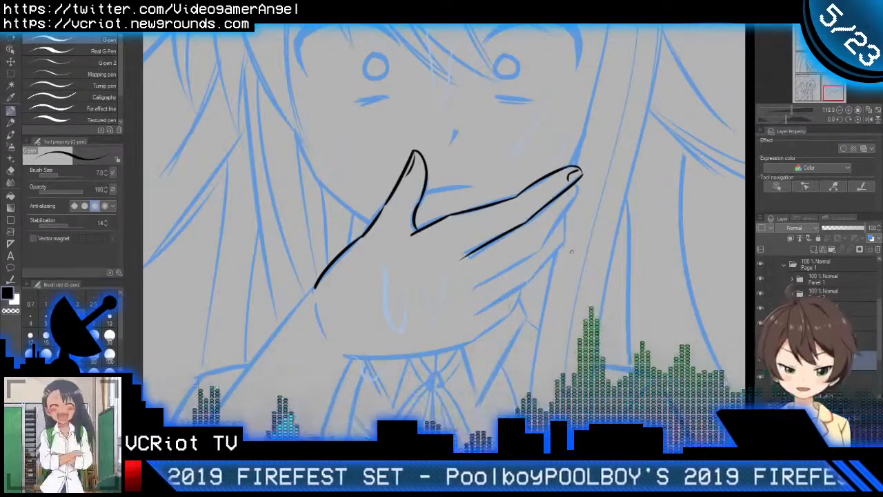
Step: Mirror the view and ink the middle finger's rounded tip and outer edge from beneath the index fingertip down to its joint
key(h)
scroll(381, 195, up, 5)
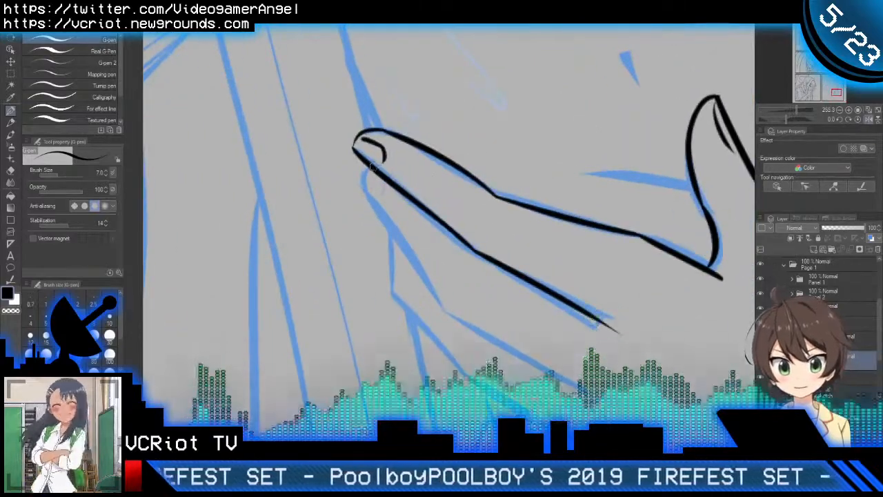
drag(364, 164, 389, 218)
key(ctrl+z)
mouse_move(367, 165)
mouse_down()
mouse_move(372, 204)
mouse_move(443, 306)
mouse_up()
key(ctrl+z)
drag(361, 184, 444, 307)
key(ctrl+z)
drag(362, 185, 450, 310)
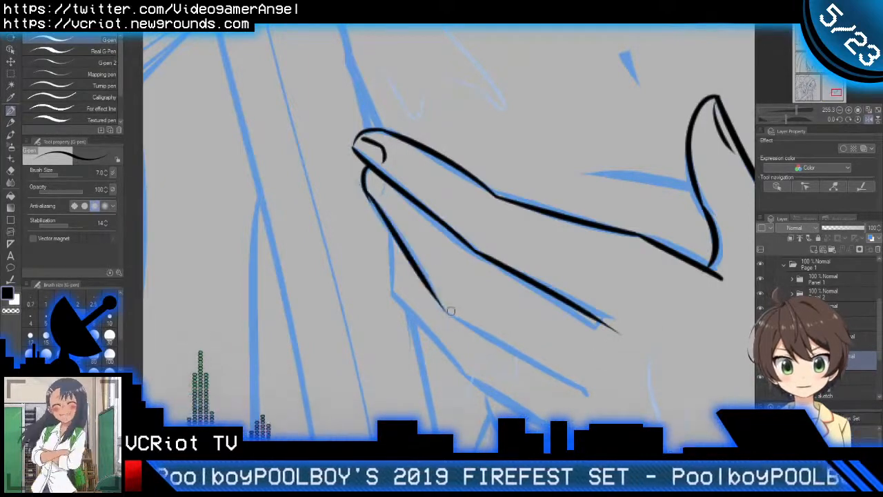
key(ctrl+z)
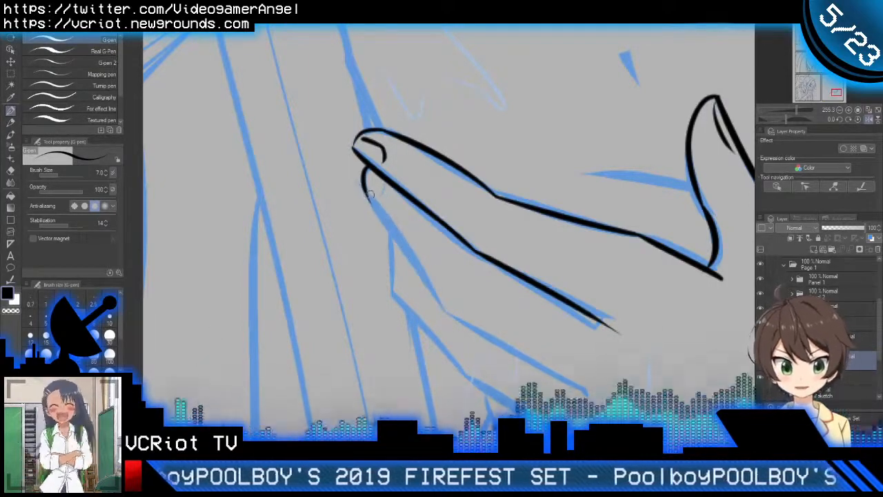
key(ctrl+z)
mouse_move(361, 174)
mouse_down()
mouse_move(382, 227)
mouse_move(467, 331)
mouse_up()
key(ctrl+z)
drag(361, 172, 449, 304)
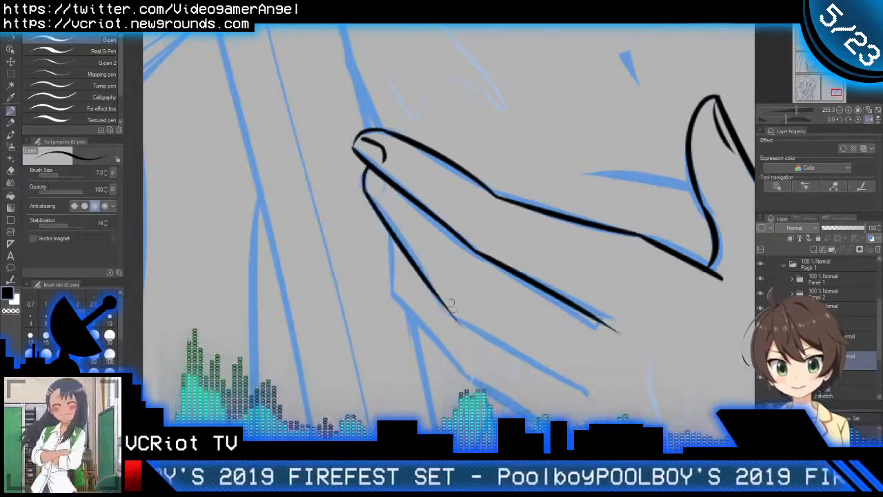
key(ctrl+z)
scroll(416, 242, down, 1)
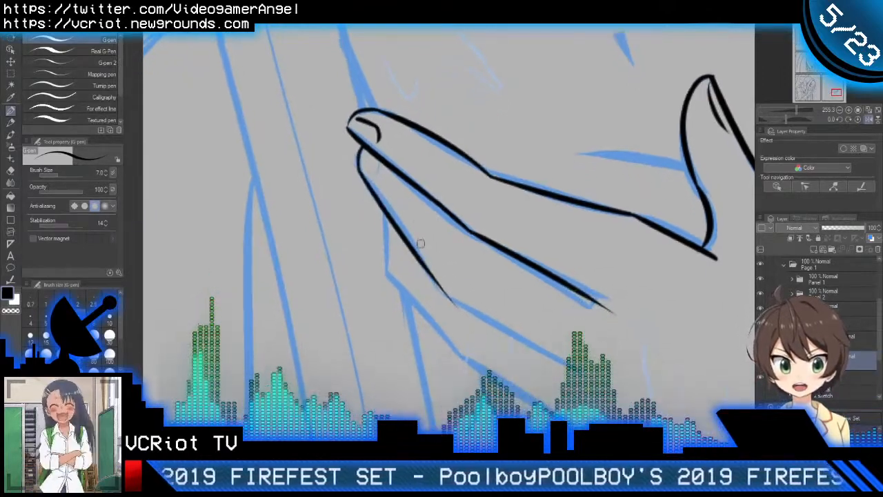
drag(364, 147, 445, 307)
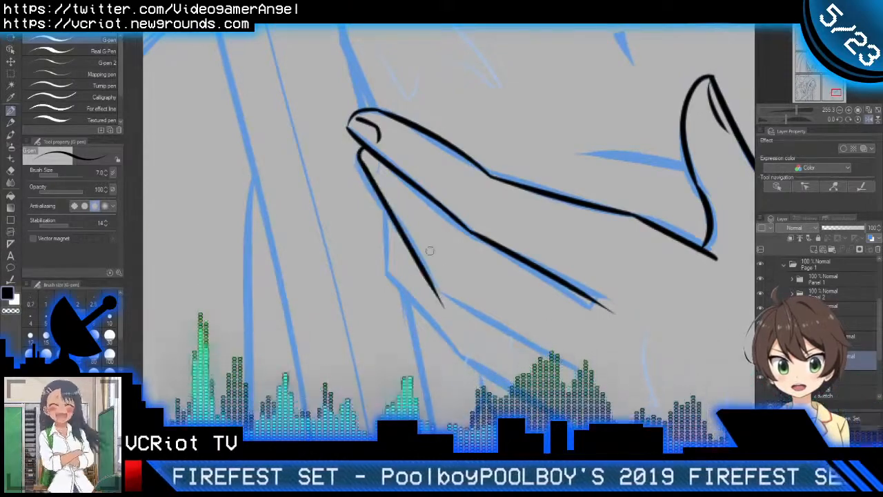
key(ctrl+z)
drag(359, 151, 447, 309)
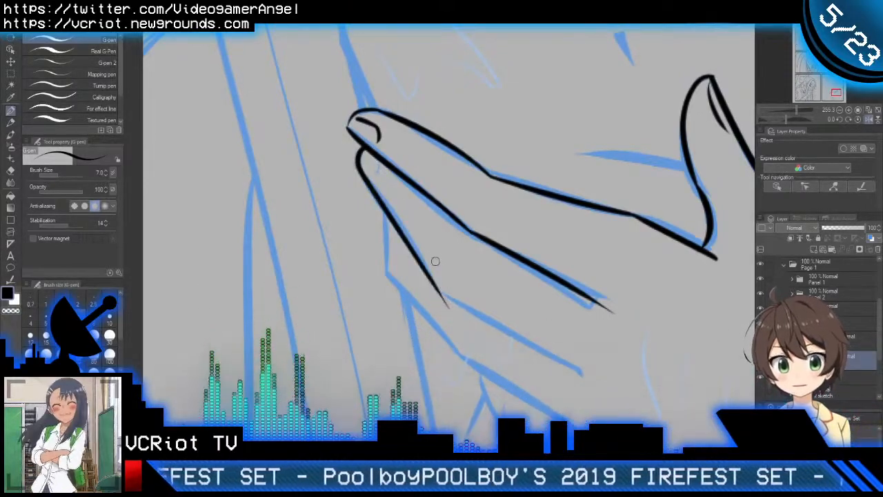
Step: Ink the middle finger's lower edge from its joint toward the back of the hand and trim the crossing ends at the joint
scroll(433, 256, down, 3)
scroll(495, 292, up, 3)
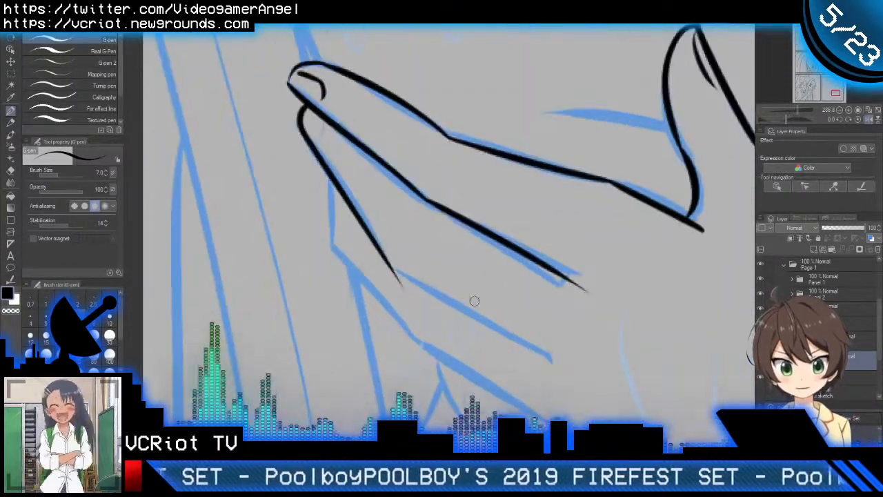
drag(329, 232, 516, 343)
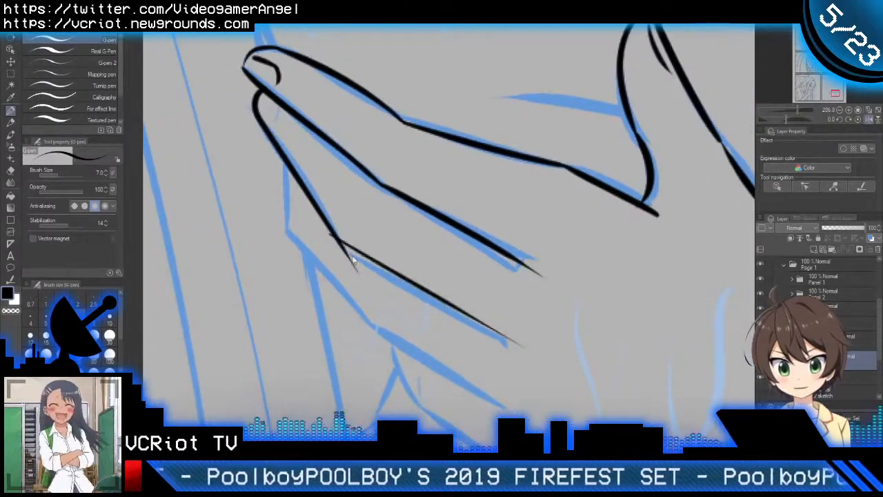
key(ctrl+z)
drag(329, 237, 491, 334)
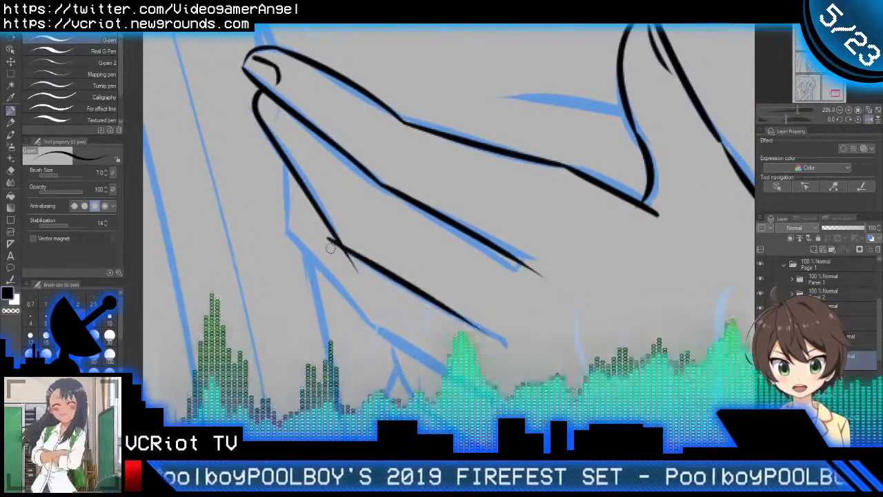
key(e)
mouse_move(329, 240)
mouse_down()
mouse_move(339, 262)
mouse_move(376, 287)
mouse_up()
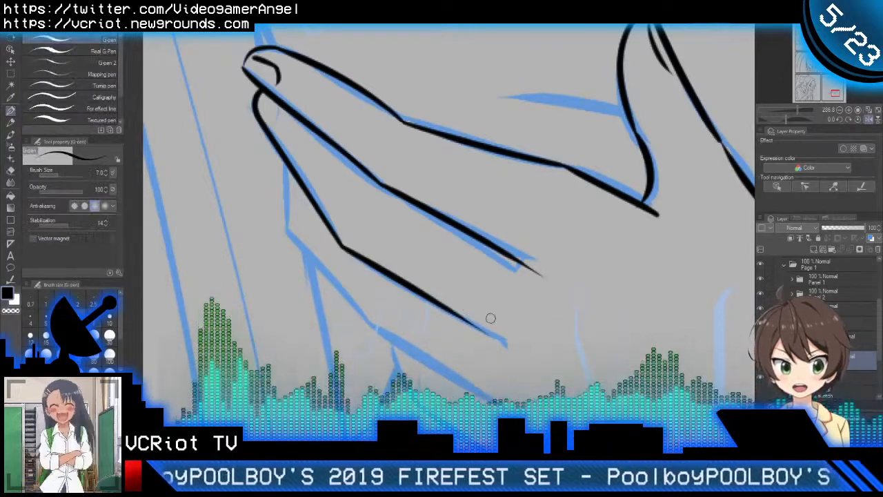
Step: Ink the short fingernail line inside the middle finger's tip
scroll(509, 349, down, 2)
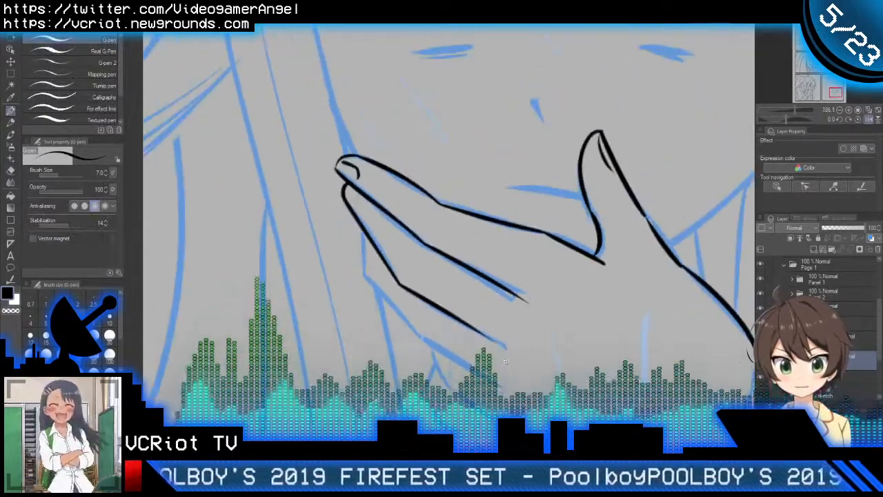
scroll(398, 238, up, 3)
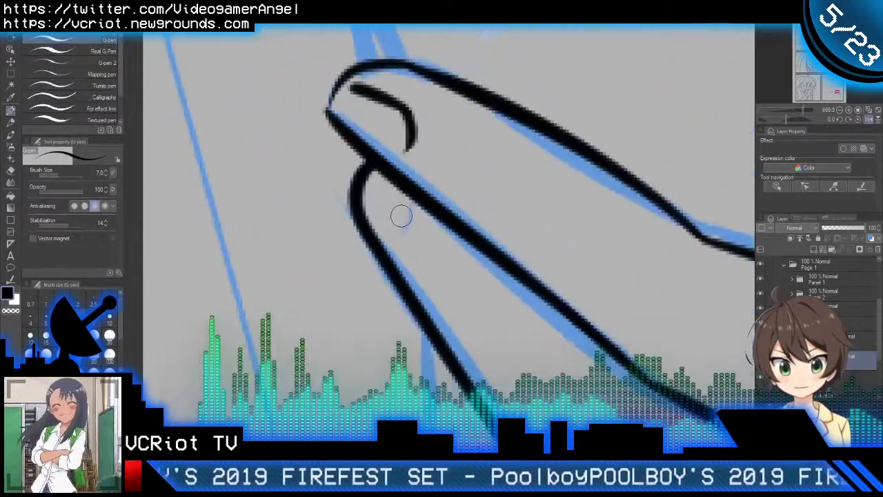
drag(400, 214, 395, 248)
scroll(407, 253, down, 4)
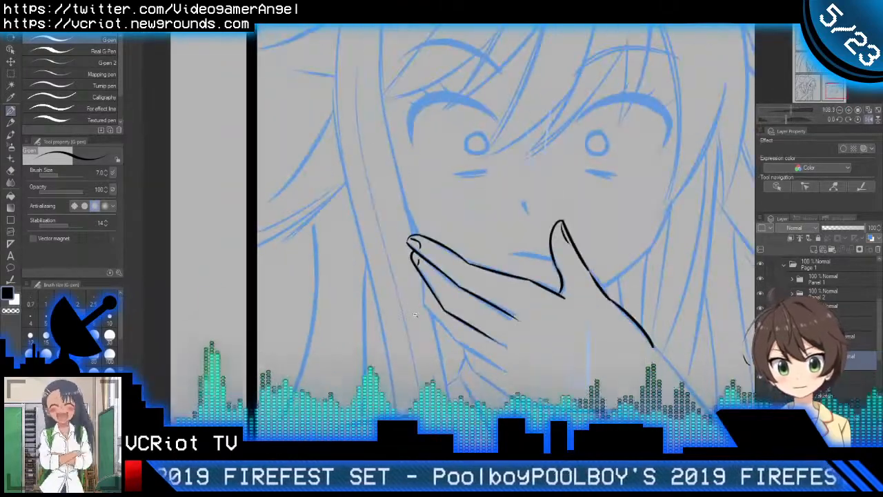
Step: Unmirror the view and ink the ring finger's short outer edge below the middle finger and the diagonal edge down to its joint
scroll(455, 324, up, 3)
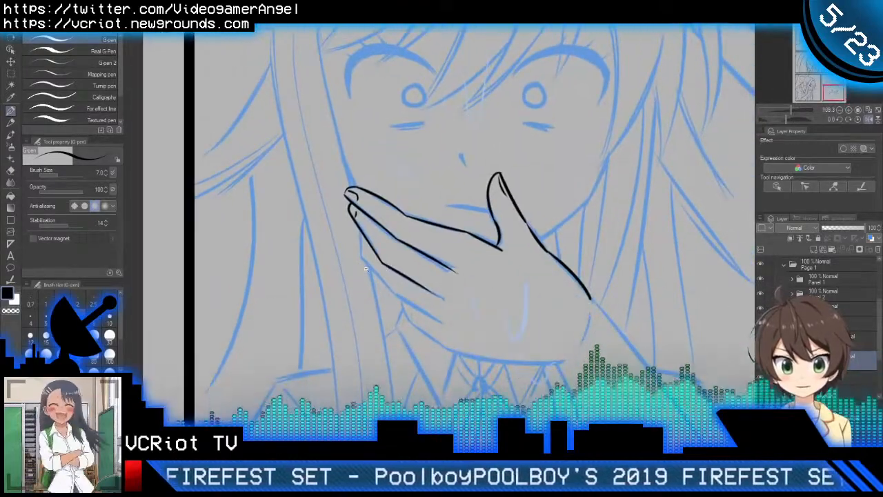
scroll(370, 246, up, 1)
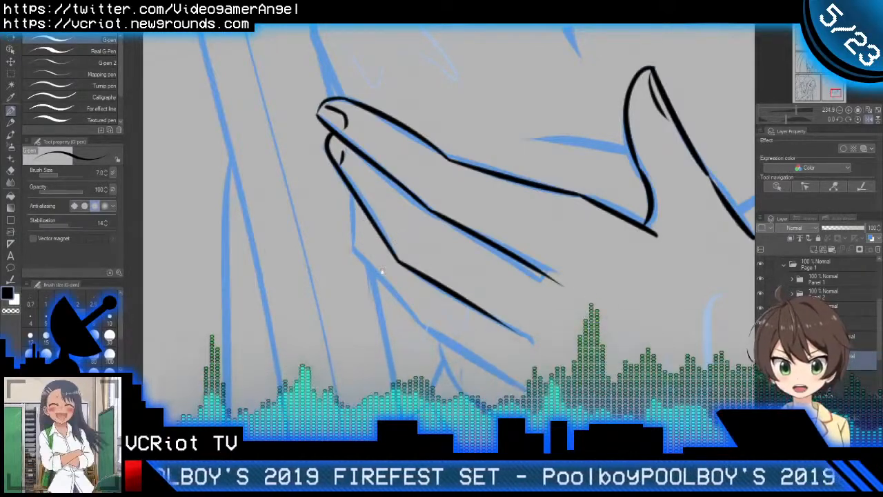
mouse_move(391, 268)
mouse_down()
mouse_move(413, 237)
mouse_move(503, 186)
mouse_up()
key(h)
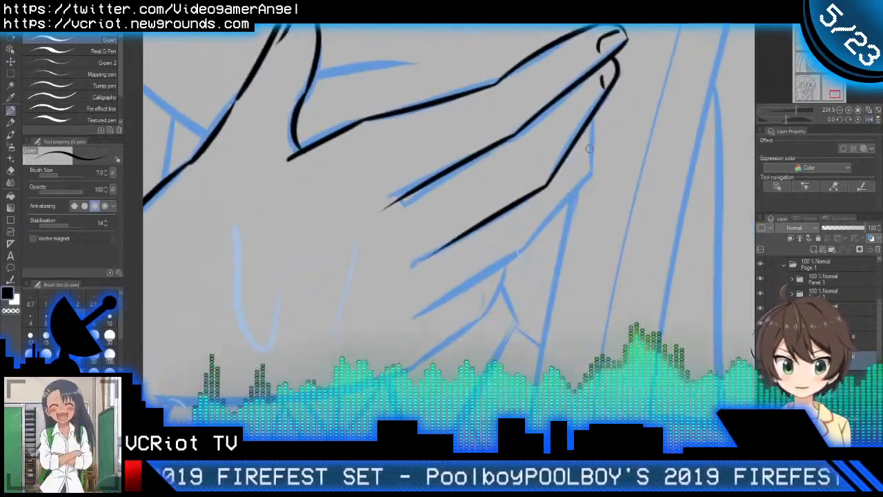
drag(589, 149, 618, 164)
scroll(619, 148, up, 2)
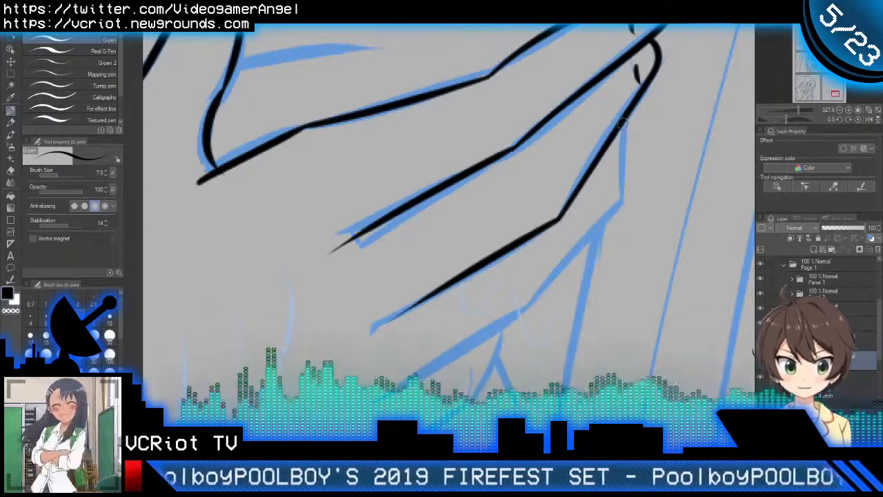
mouse_move(622, 119)
mouse_down()
mouse_move(619, 197)
mouse_move(514, 328)
mouse_up()
key(ctrl+z)
drag(620, 198, 520, 318)
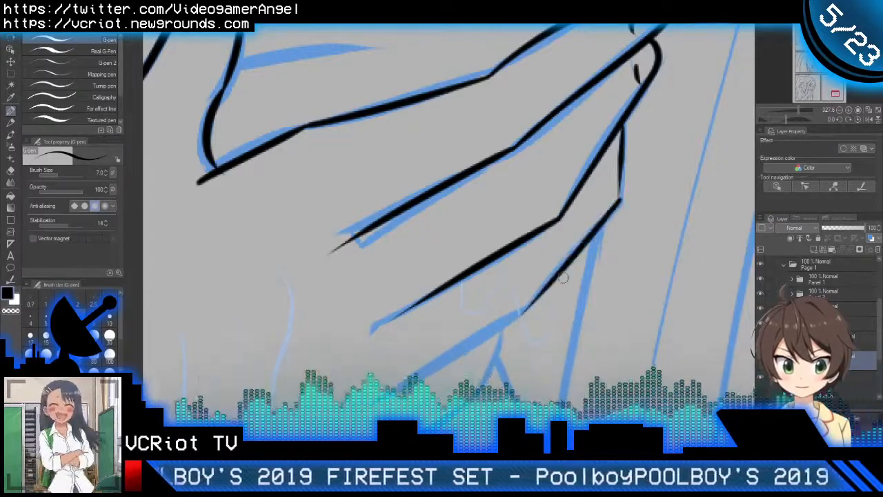
Step: Redraw the ring finger's diagonal outer edge down to its joint and continue its lower edge toward the back of the hand
key(ctrl+z)
mouse_move(620, 198)
mouse_down()
mouse_move(528, 311)
mouse_move(420, 370)
mouse_up()
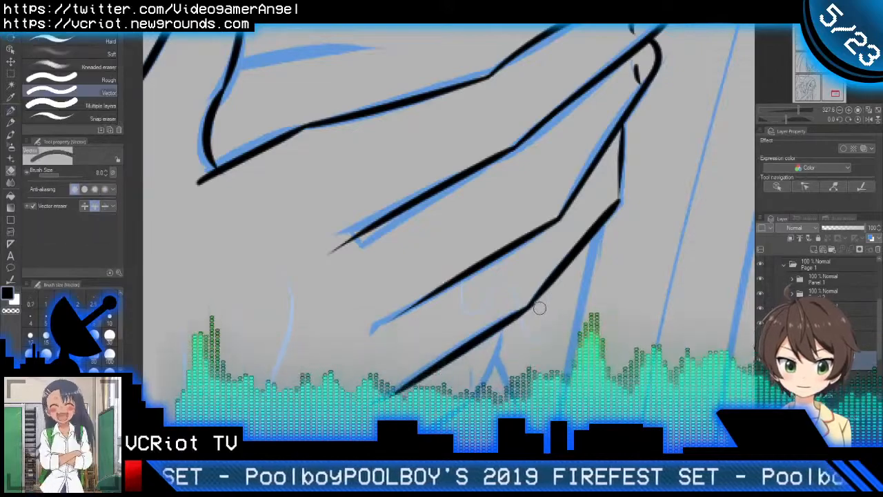
scroll(546, 312, down, 9)
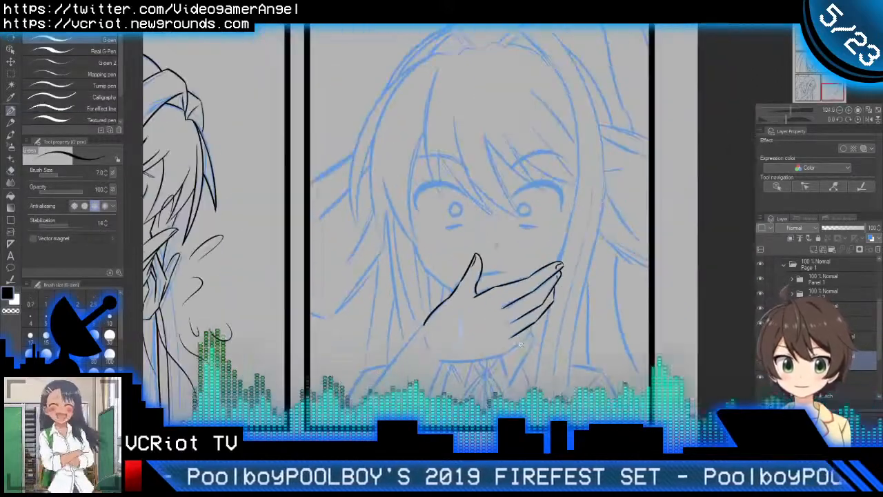
mouse_move(529, 354)
mouse_down()
mouse_move(563, 310)
mouse_move(563, 328)
mouse_up()
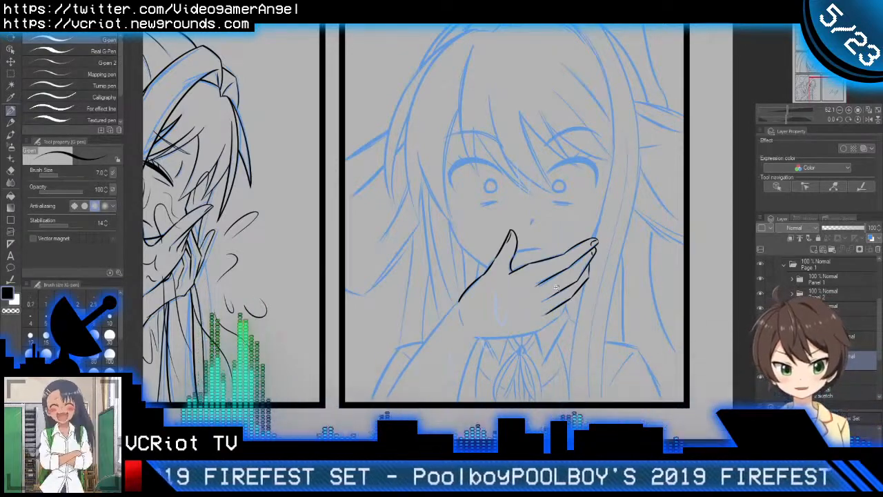
Step: Ink a short second line below the base of the line between index and middle fingers, closing it into a narrow wedge
scroll(544, 284, up, 6)
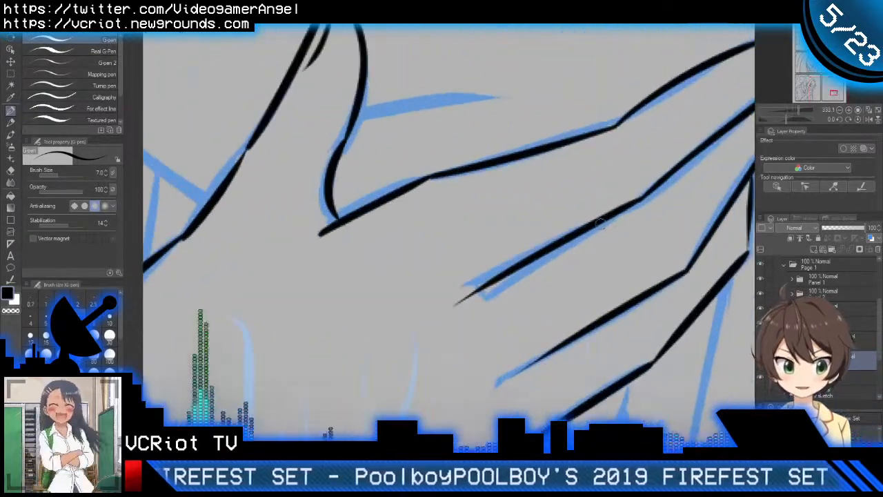
drag(613, 215, 489, 321)
key(ctrl+z)
drag(609, 216, 465, 314)
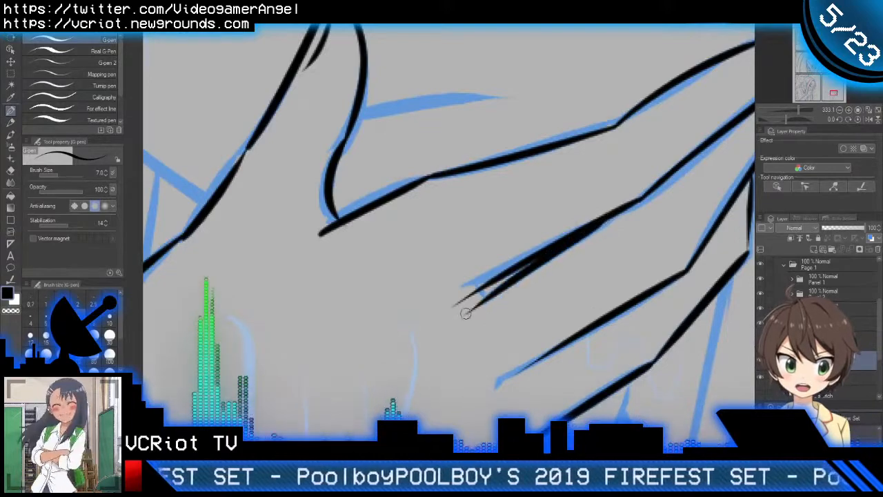
key(ctrl+z)
drag(607, 216, 482, 315)
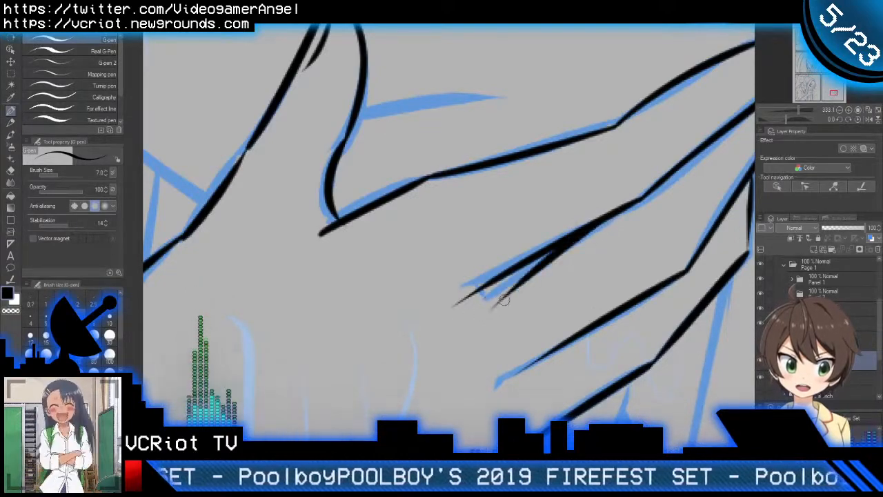
key(ctrl+z)
mouse_move(586, 235)
mouse_down()
mouse_move(465, 311)
mouse_move(506, 302)
mouse_move(487, 321)
mouse_move(500, 311)
mouse_up()
scroll(493, 298, up, 2)
key(e)
key(p)
scroll(493, 331, down, 2)
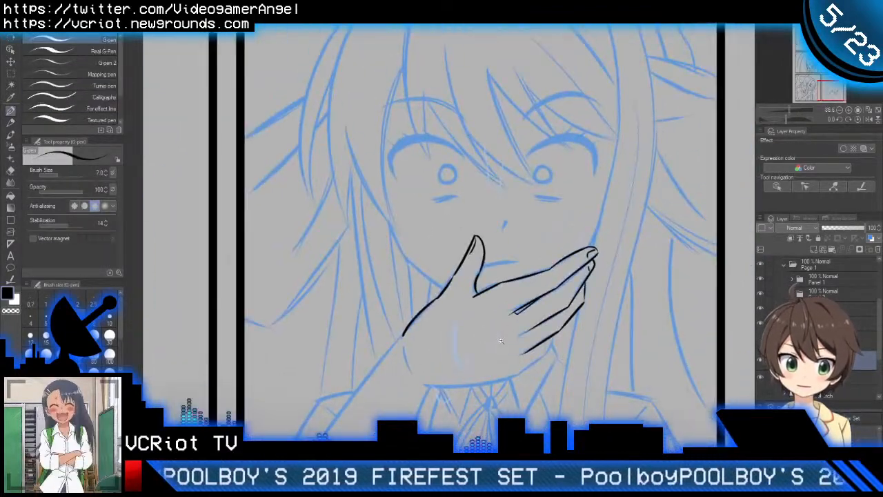
Step: Try to ink the forearm's outer edge from the wrist down to the panel border and erase the rejected line
scroll(520, 331, down, 3)
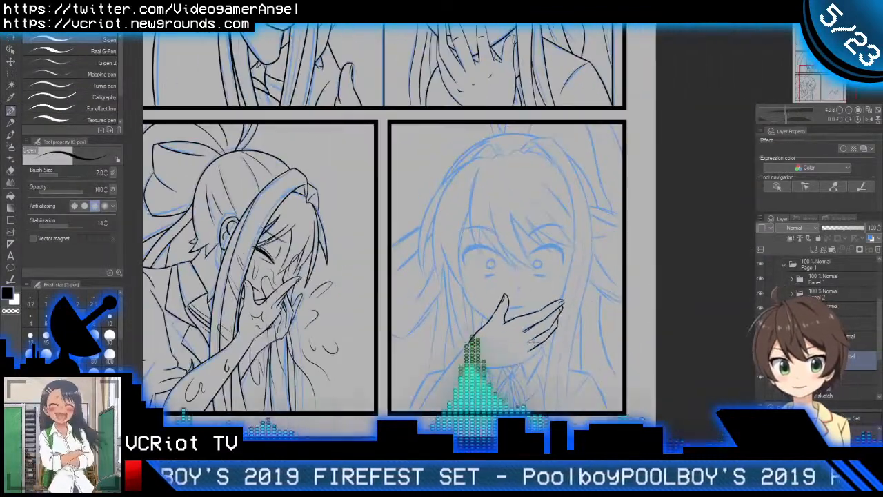
scroll(595, 305, up, 4)
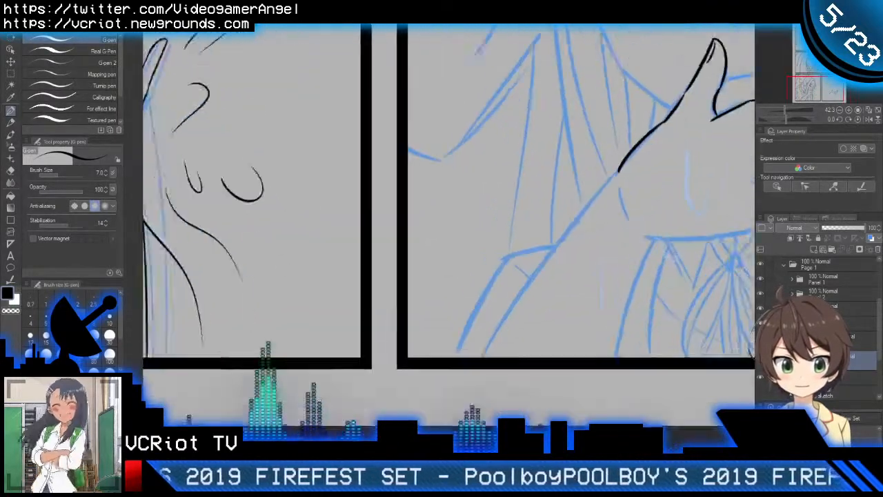
drag(621, 148, 422, 417)
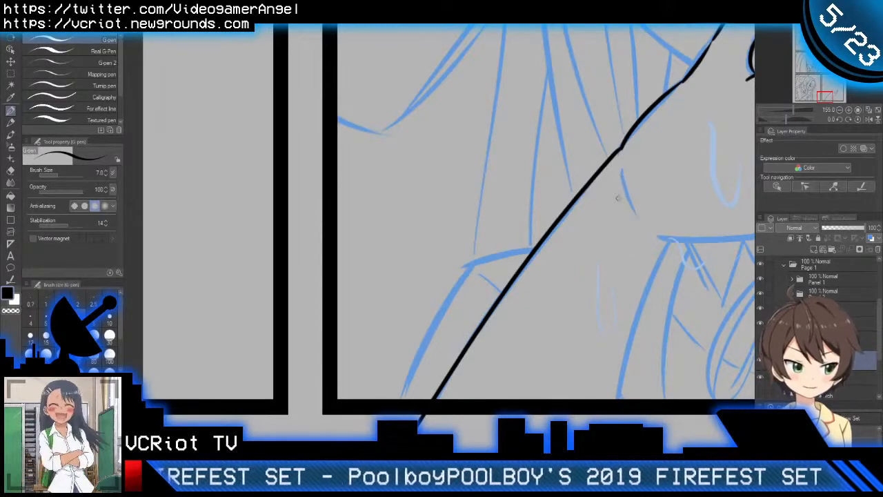
key(ctrl+z)
drag(621, 151, 436, 422)
key(ctrl+z)
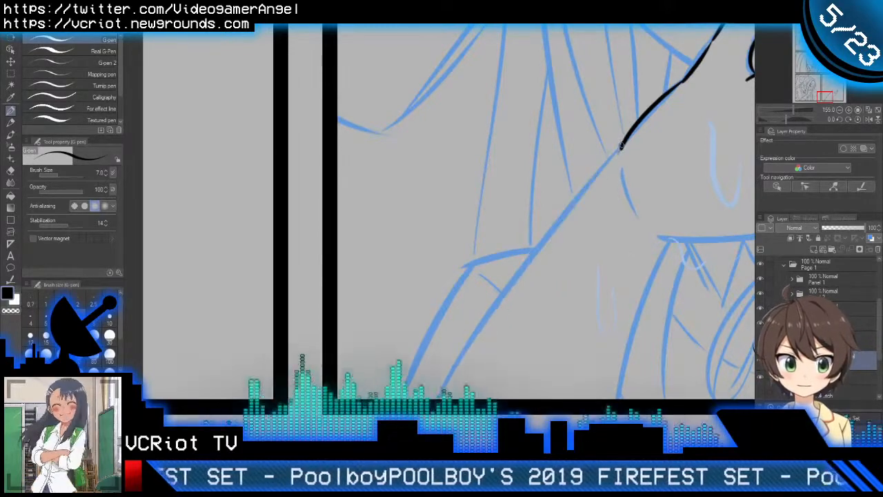
mouse_move(620, 149)
mouse_down()
mouse_move(524, 245)
mouse_move(442, 398)
mouse_up()
key(ctrl+z)
mouse_move(621, 149)
mouse_down()
mouse_move(541, 247)
mouse_move(476, 353)
mouse_up()
key(ctrl+z)
drag(621, 148, 442, 395)
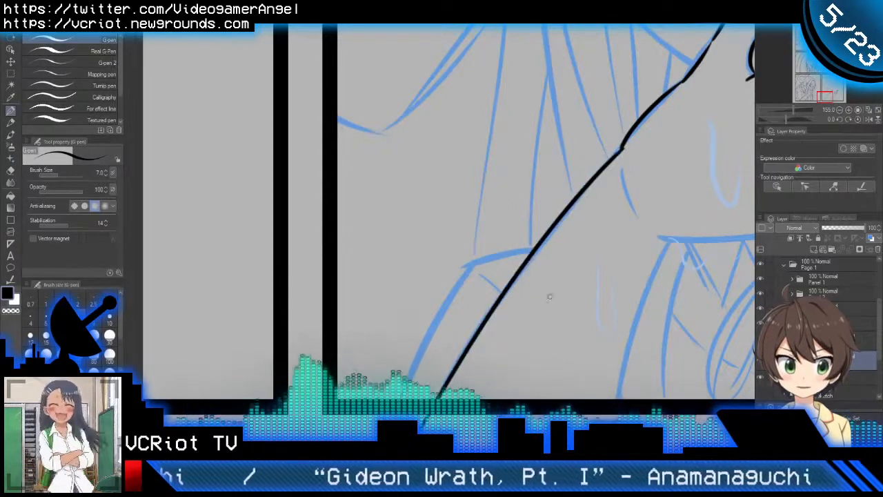
key(e)
click(622, 164)
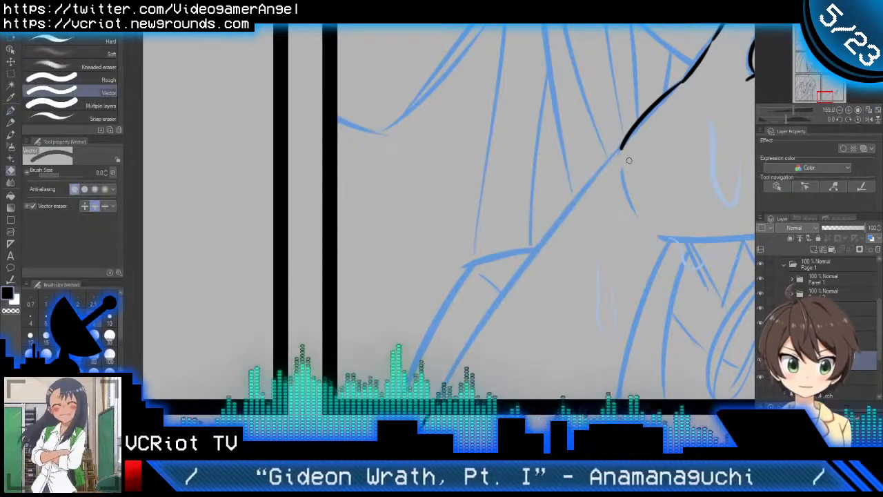
key(ctrl+z)
click(626, 154)
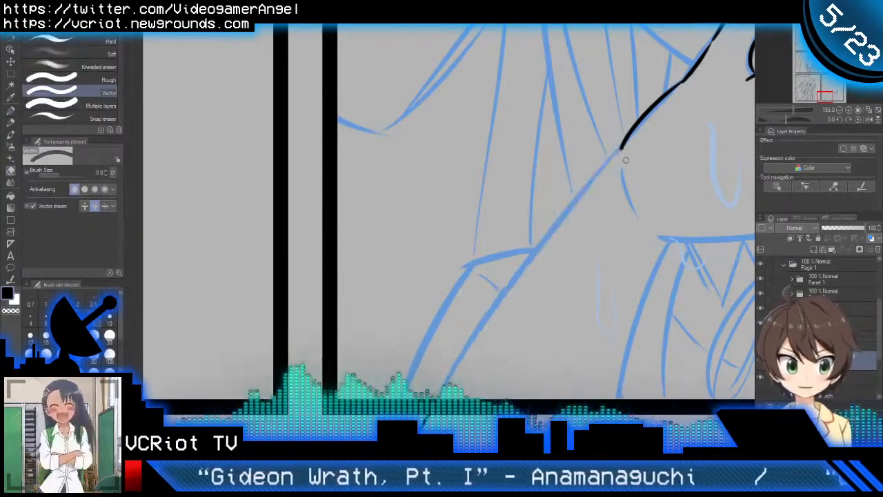
Step: Ink the forearm's outer edge as one long diagonal line from the wrist down past the panel's lower border
key(p)
drag(622, 147, 462, 392)
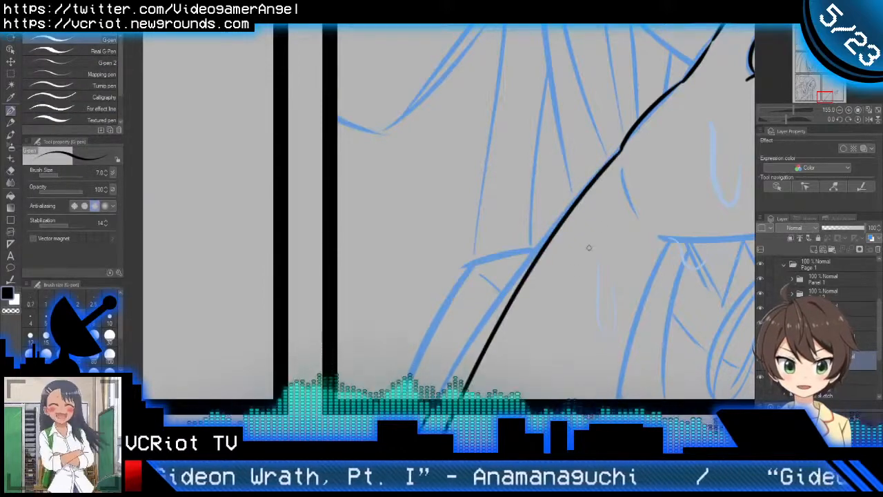
key(ctrl+z)
drag(622, 147, 424, 396)
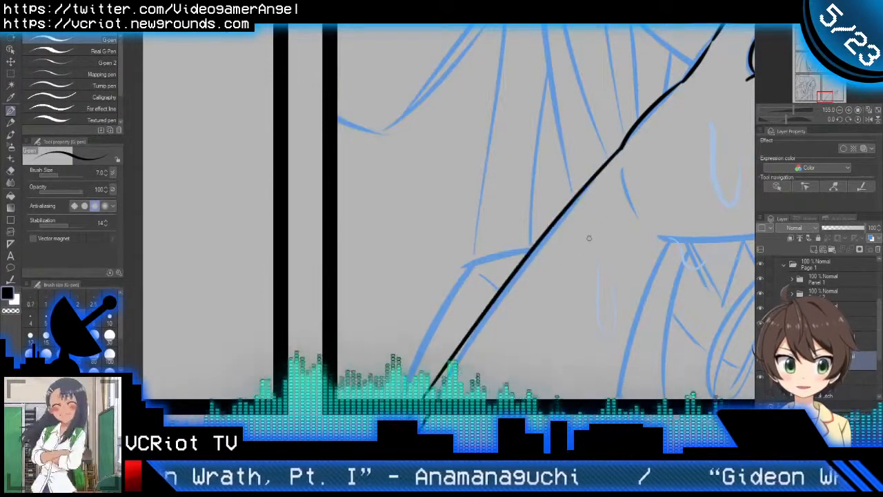
key(ctrl+z)
drag(622, 147, 429, 395)
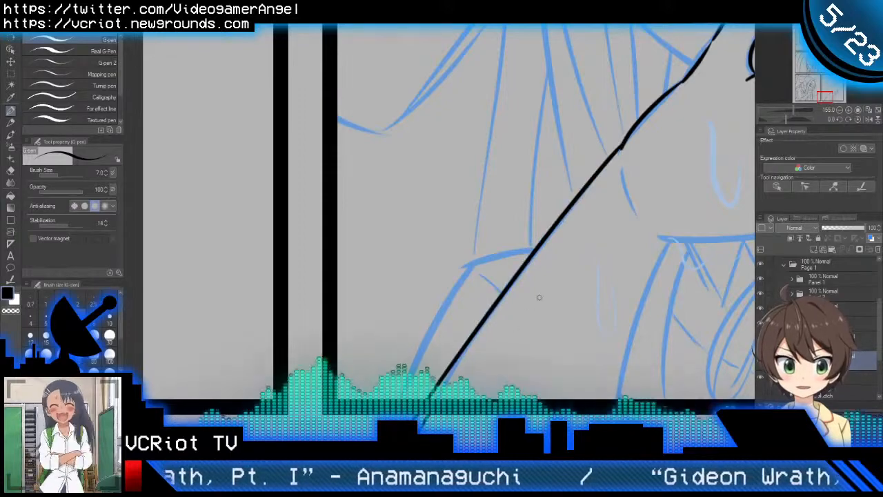
scroll(539, 297, down, 4)
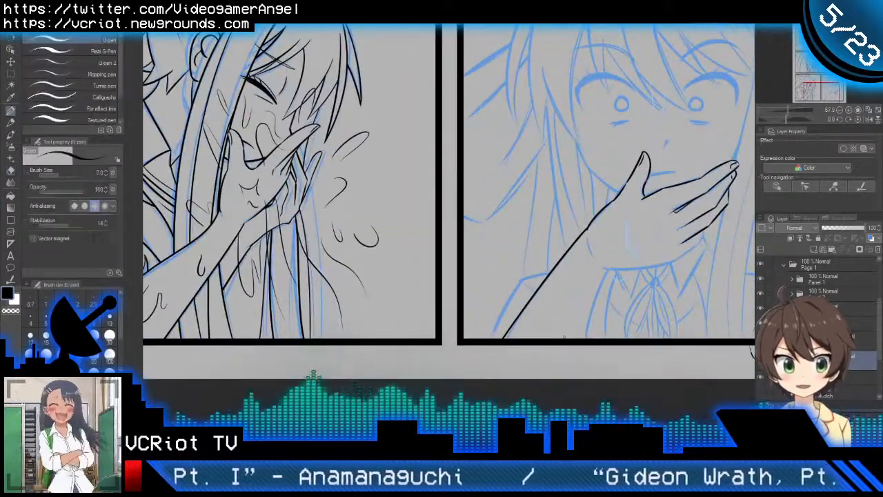
scroll(563, 337, down, 2)
Step: Ink the short curved crease line on the wrist just below the start of the forearm edge
scroll(600, 297, up, 5)
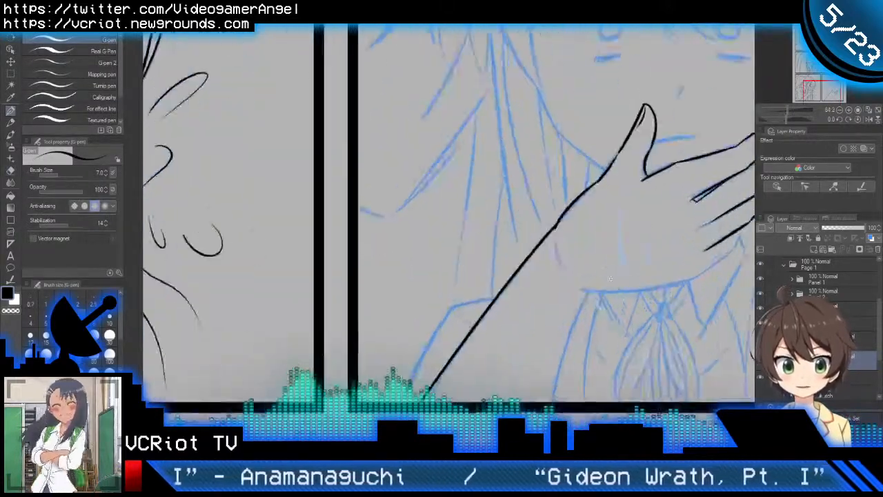
scroll(609, 278, up, 4)
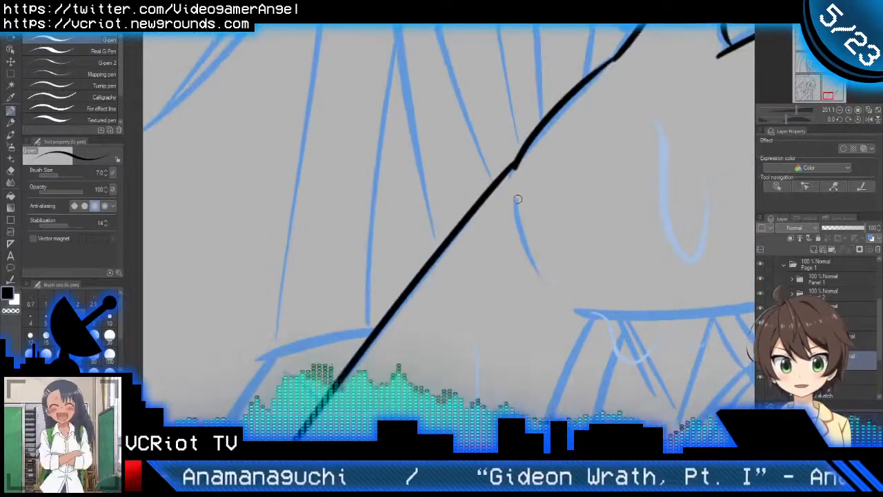
drag(517, 198, 542, 274)
scroll(566, 297, down, 4)
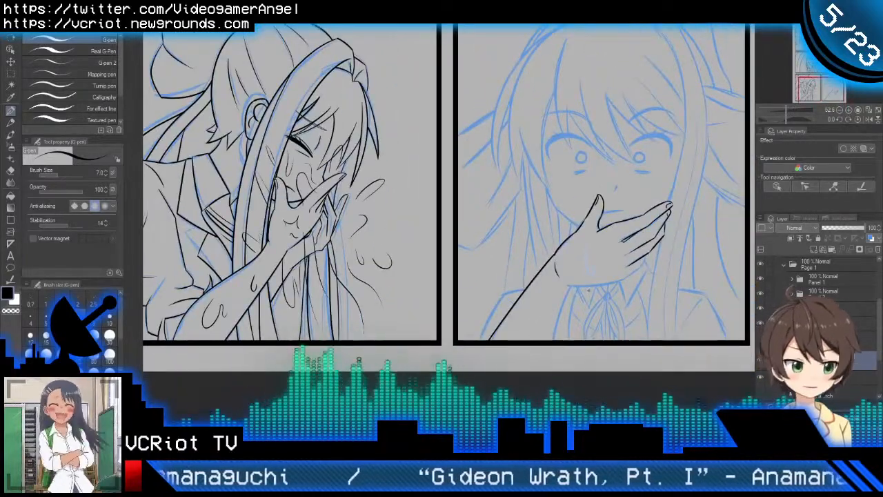
Step: Ink the hand's lower contour as a shallow curve from the wrist toward the little finger above the collar
mouse_move(616, 293)
mouse_down()
mouse_move(576, 304)
mouse_move(594, 270)
mouse_move(566, 288)
mouse_up()
scroll(567, 265, up, 4)
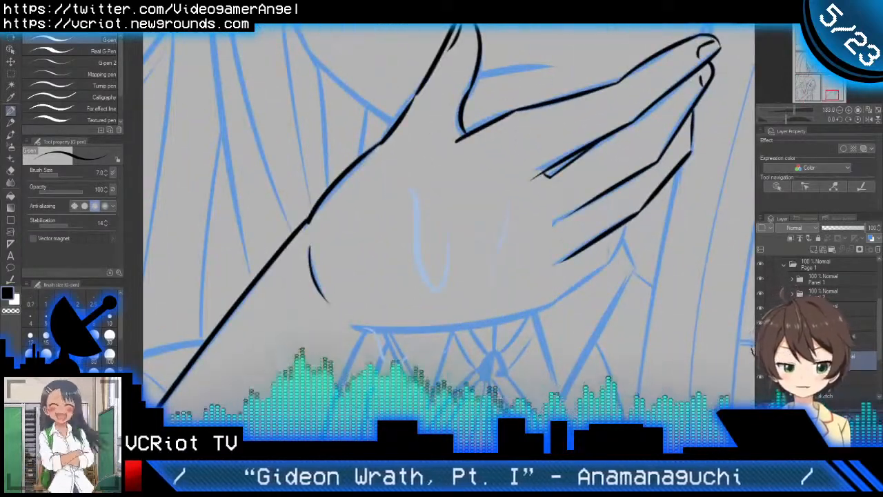
key(ctrl+space)
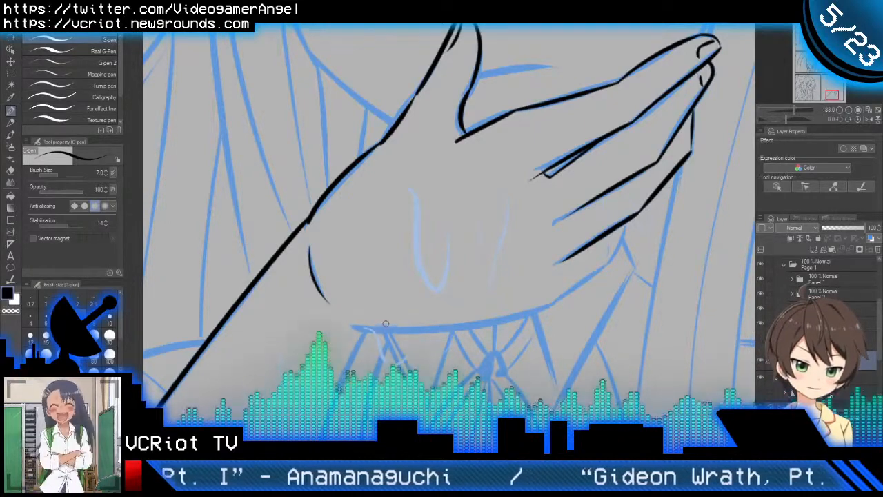
mouse_move(357, 328)
mouse_down()
mouse_move(565, 290)
mouse_move(490, 318)
mouse_up()
Step: Extend the hand's lower contour with the little finger's diagonal edge up to its joint
scroll(490, 318, up, 2)
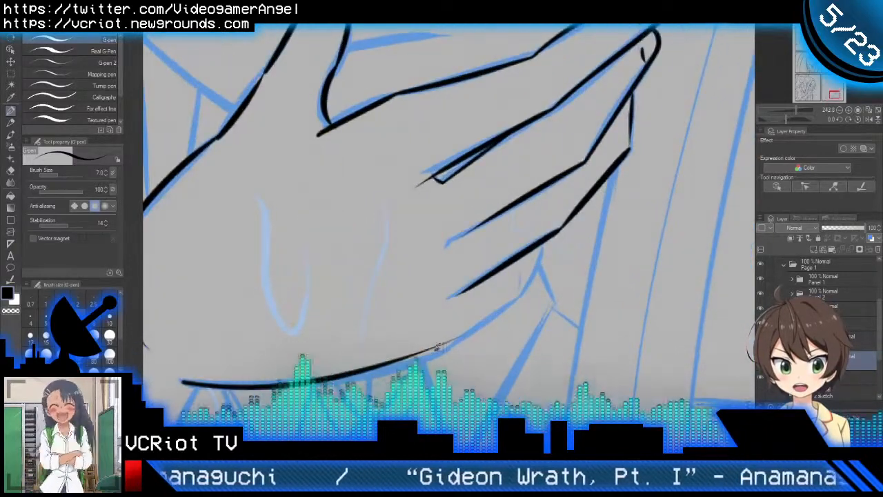
drag(439, 347, 548, 292)
key(ctrl+z)
drag(448, 338, 545, 282)
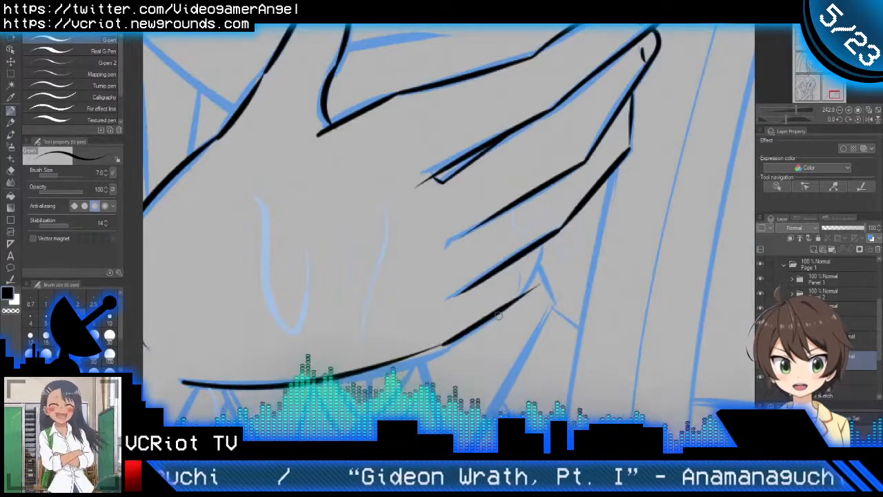
key(ctrl+z)
drag(449, 338, 527, 291)
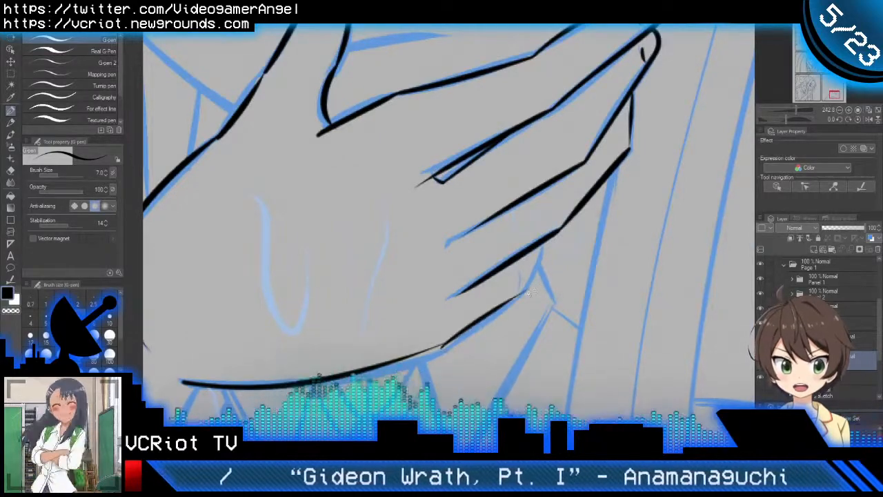
Step: Ink the little finger's short curved outer edge up to the ring finger and trim the end crossing the ring finger's line
scroll(528, 292, up, 2)
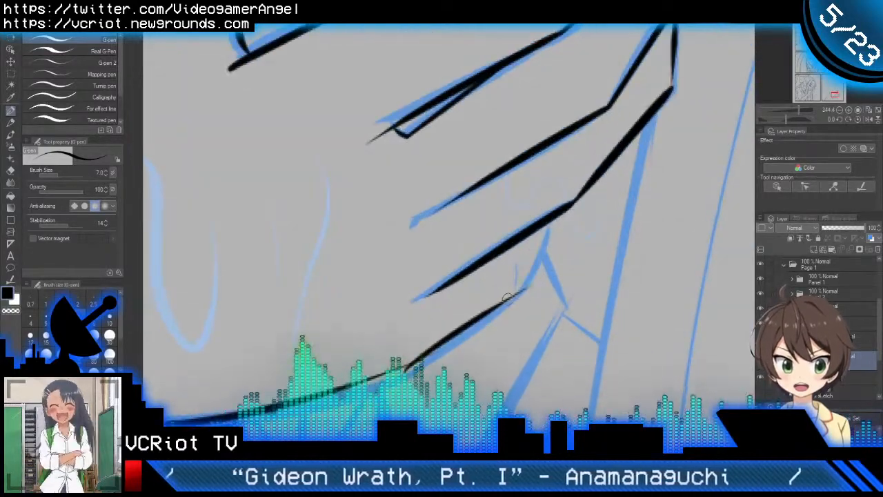
drag(509, 298, 560, 193)
key(ctrl+z)
drag(514, 294, 550, 222)
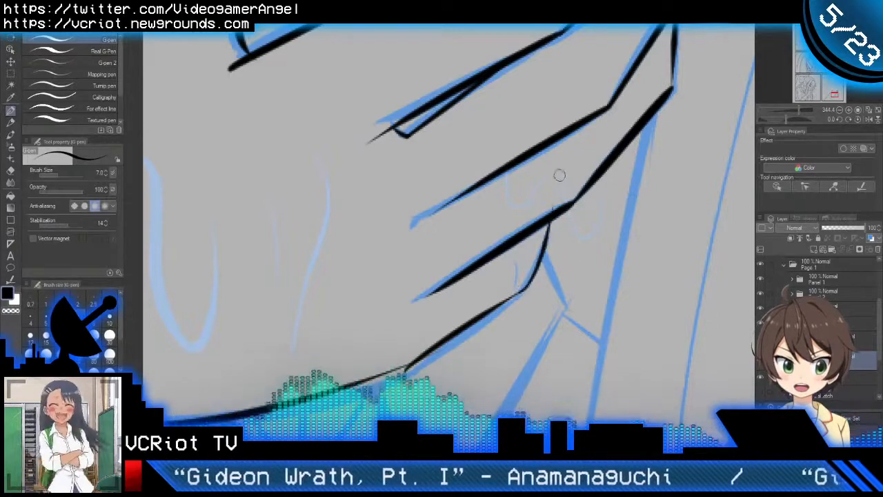
key(e)
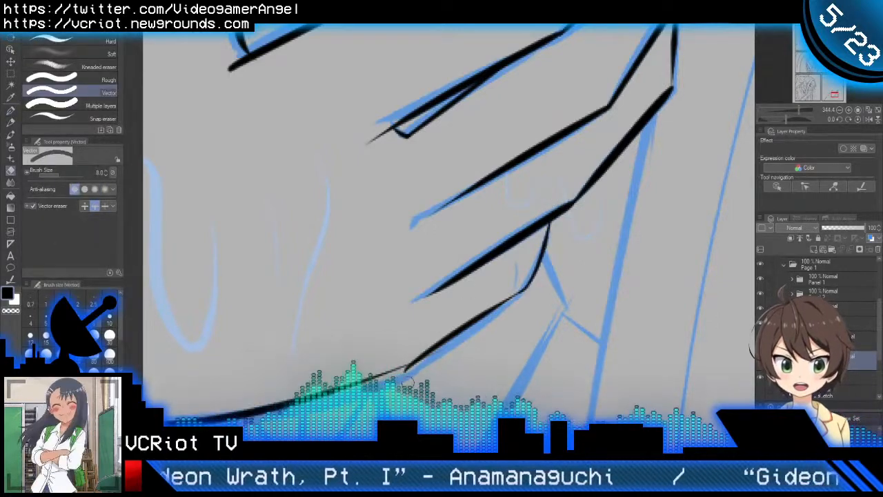
key(p)
scroll(436, 361, down, 5)
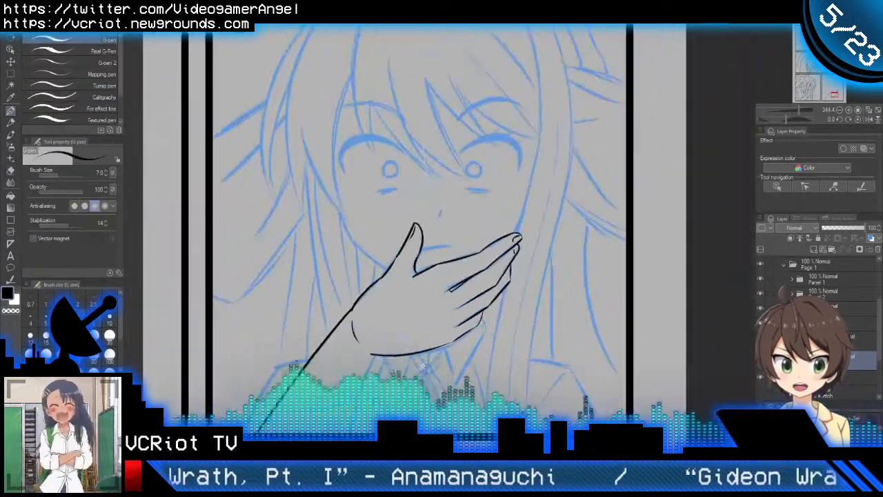
Step: Erase the short inked connecting line between the thumb's base and the index finger's upper edge, keeping the thumb's own curve
scroll(441, 355, up, 4)
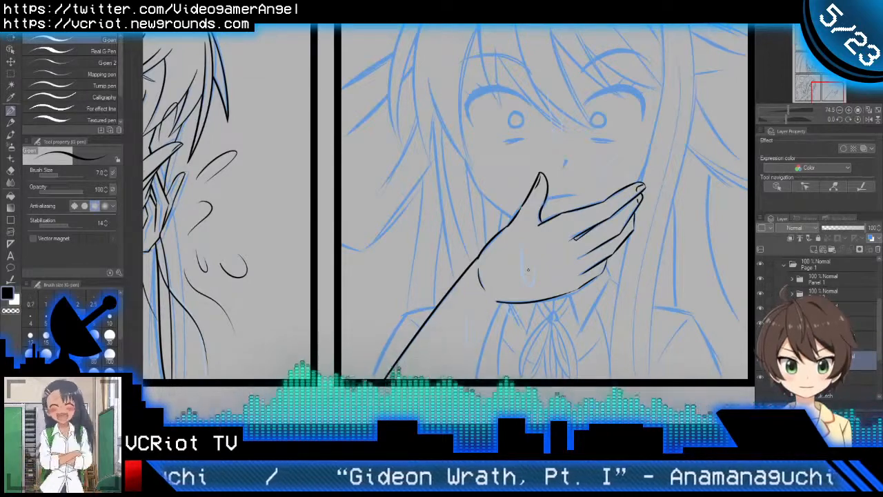
scroll(559, 205, up, 6)
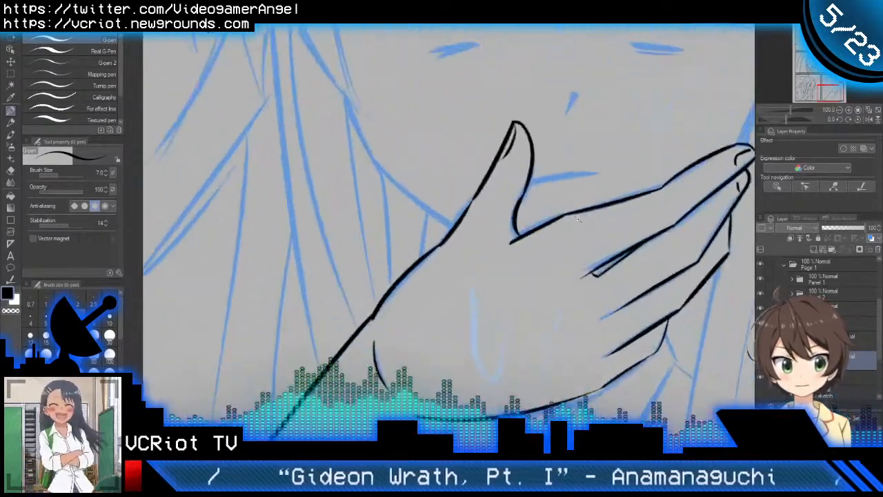
key(e)
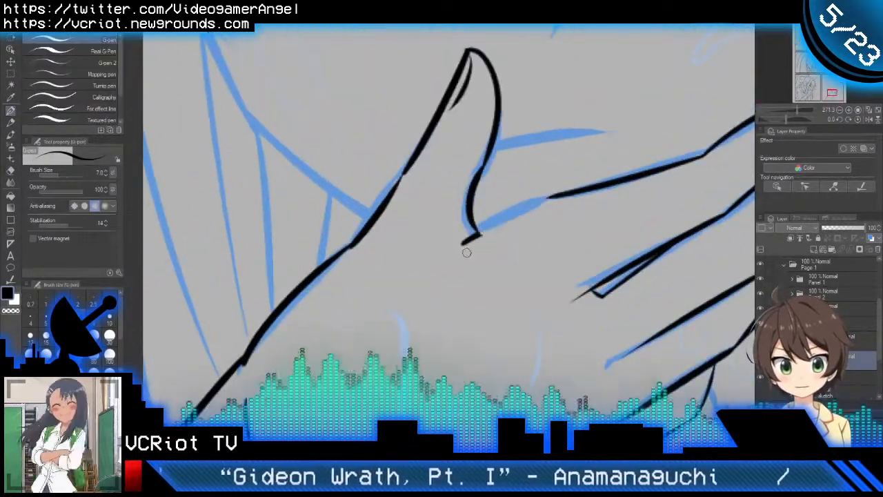
mouse_move(467, 251)
mouse_down()
mouse_move(492, 219)
mouse_move(450, 224)
mouse_move(494, 213)
mouse_up()
scroll(482, 218, up, 2)
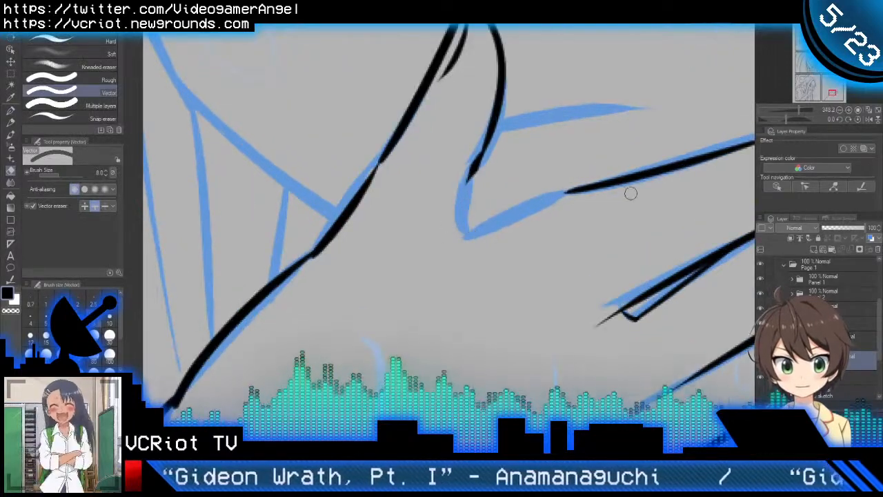
key(ctrl+z)
Step: Try to extend the index finger's upper edge in a nearly flat line to the thumb and trim the overshoot
key(p)
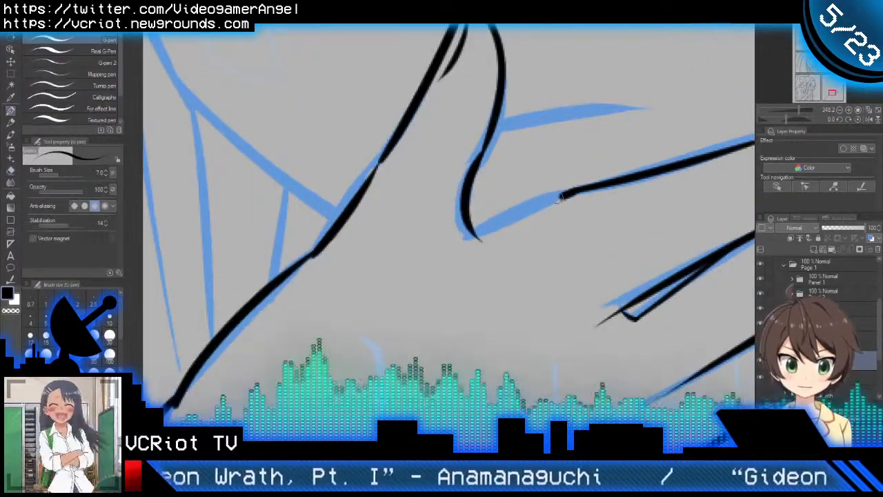
drag(578, 190, 418, 207)
key(ctrl+z)
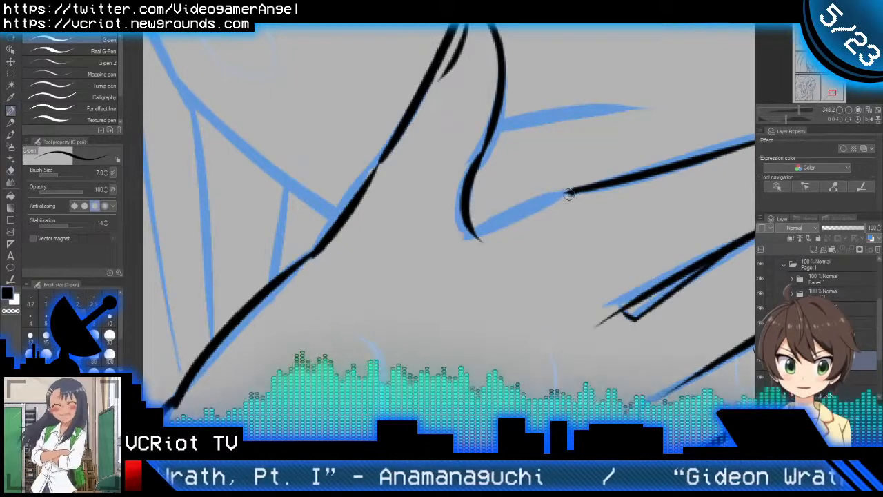
drag(578, 190, 433, 209)
key(ctrl+z)
drag(579, 188, 434, 204)
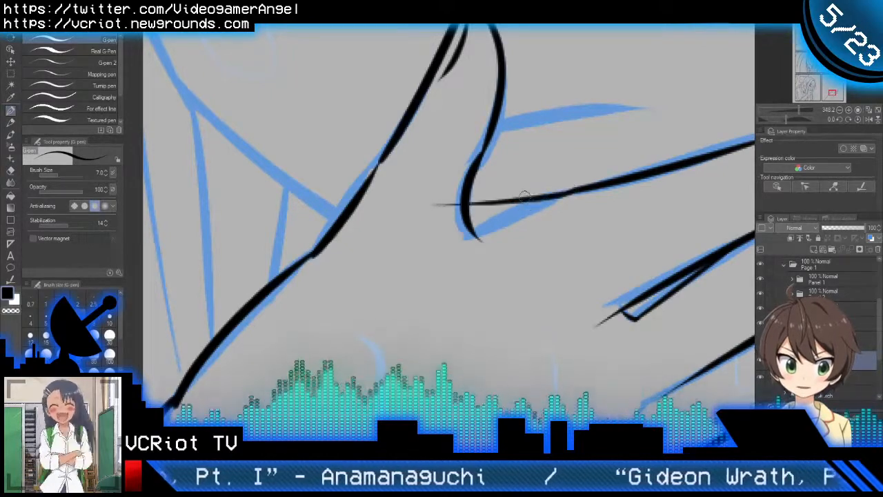
key(e)
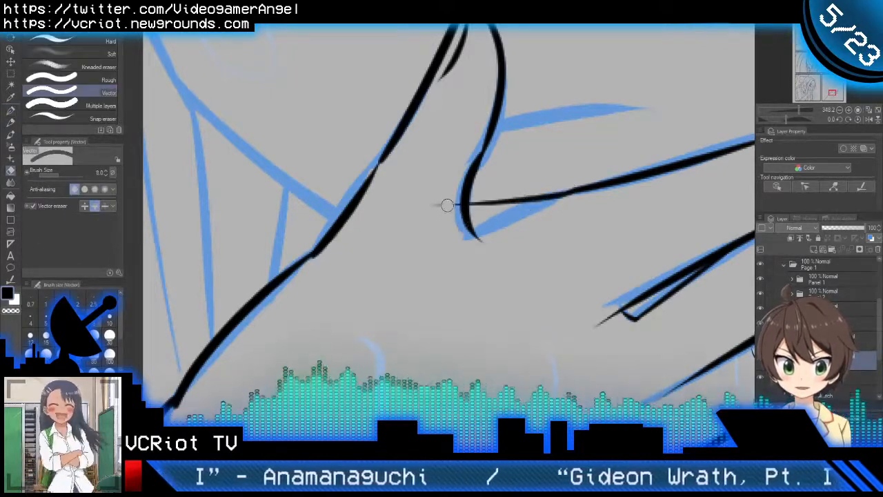
key(p)
drag(449, 206, 469, 256)
scroll(500, 227, up, 3)
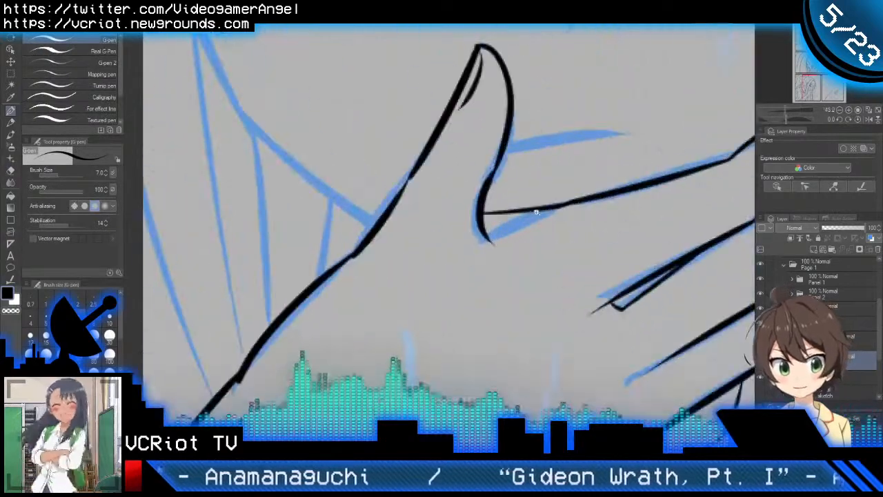
Step: Ink a diagonal line from the thumb's base into the index finger's upper edge and trim the overlapping ends
drag(546, 214, 434, 266)
mouse_move(366, 275)
mouse_down()
mouse_move(455, 264)
mouse_move(536, 218)
mouse_up()
key(ctrl+z)
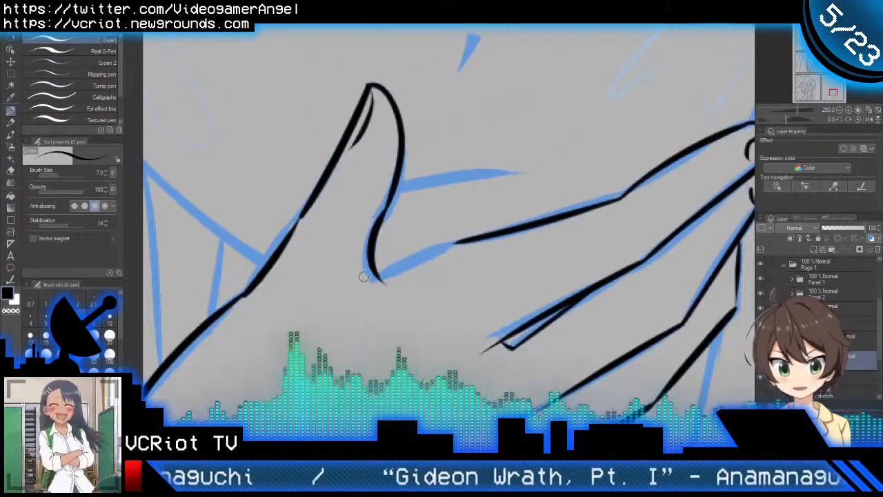
drag(362, 275, 529, 209)
key(ctrl+z)
drag(364, 277, 560, 211)
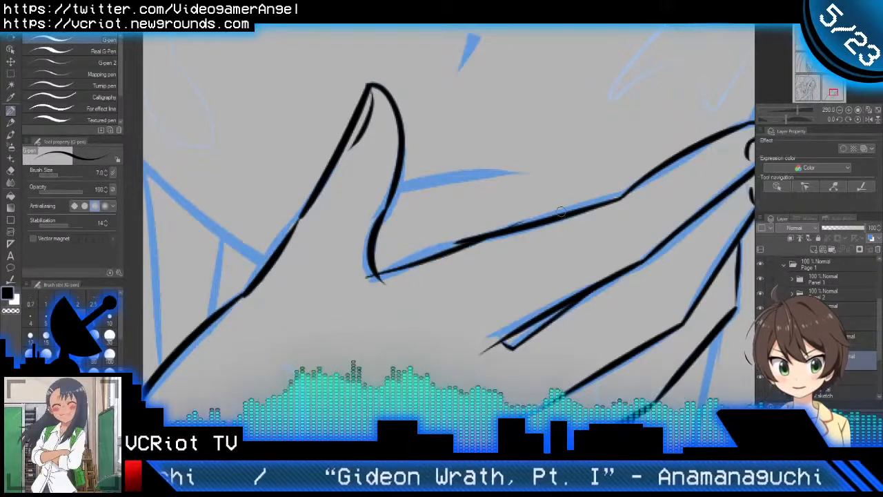
key(e)
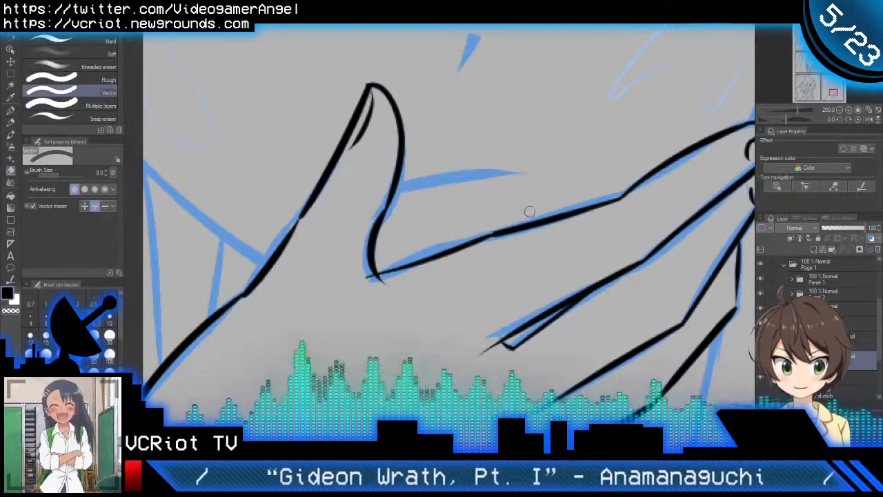
click(369, 282)
key(p)
mouse_move(476, 283)
mouse_down()
mouse_move(424, 297)
mouse_move(511, 231)
mouse_up()
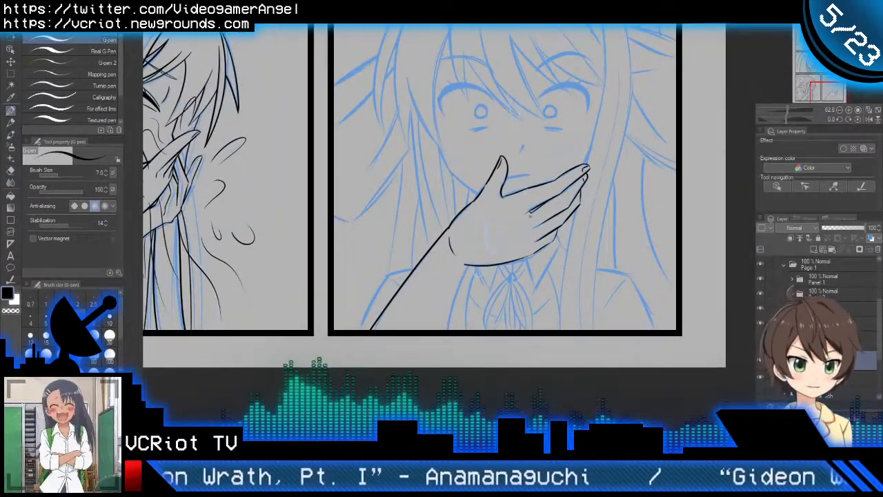
Step: Examine the inked hand in its panel and compare it with the other panels on the page
scroll(509, 239, down, 2)
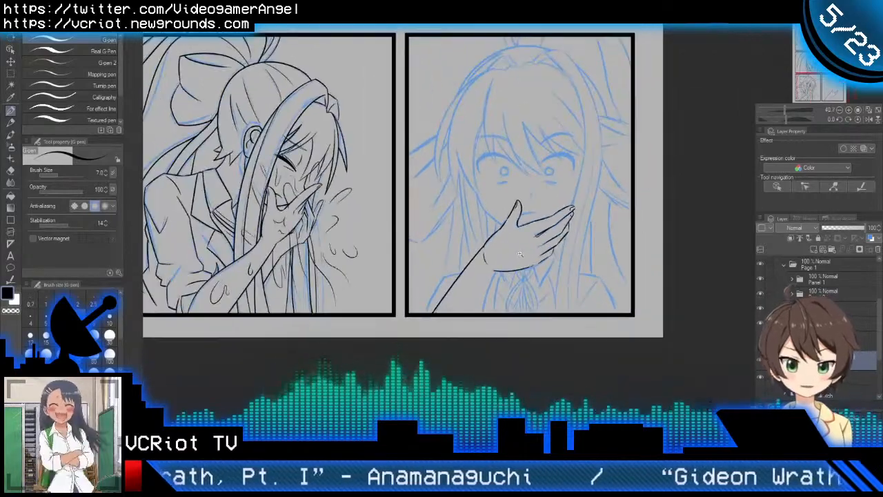
drag(502, 279, 517, 299)
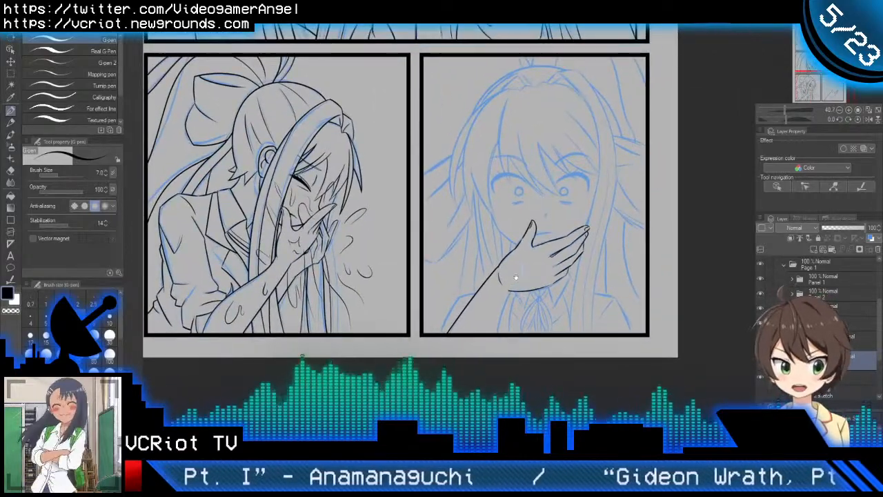
scroll(522, 299, up, 3)
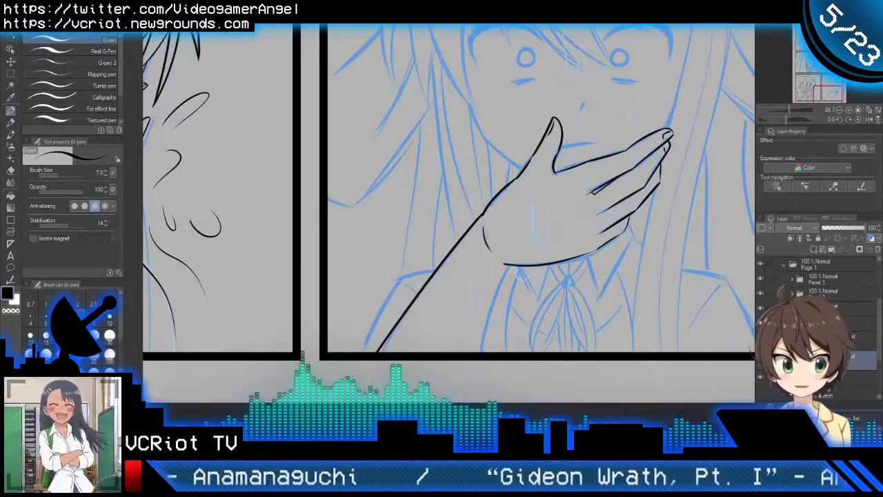
key(ctrl+space)
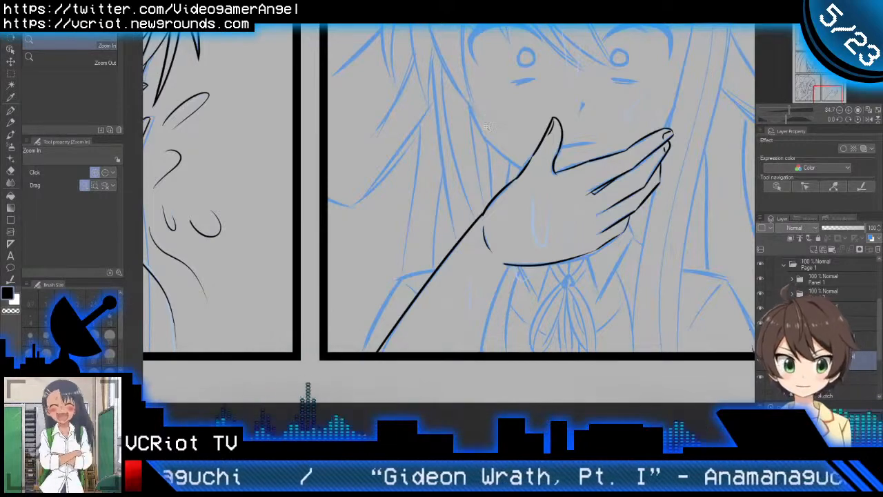
drag(487, 126, 466, 346)
drag(498, 208, 509, 330)
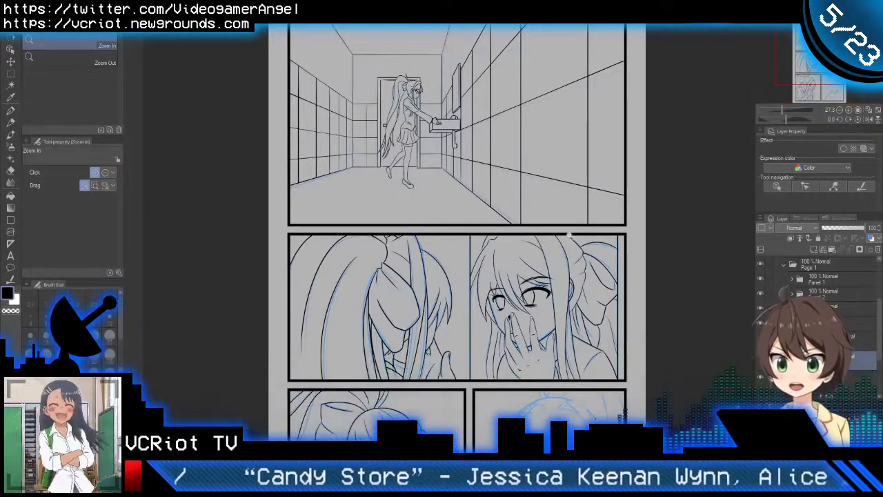
drag(566, 266, 561, 154)
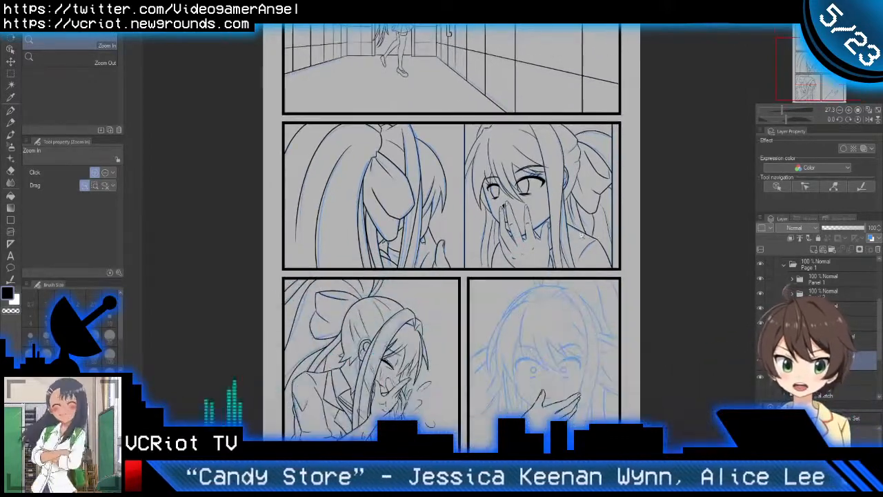
scroll(581, 235, down, 3)
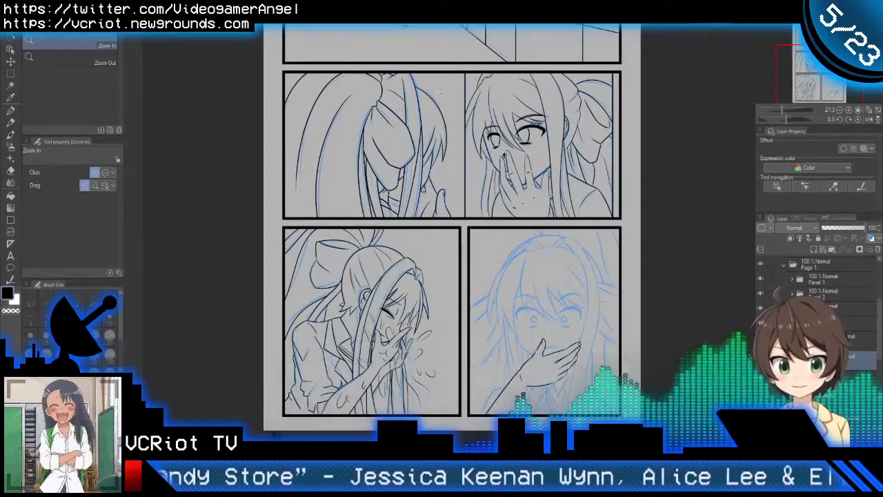
scroll(556, 338, down, 2)
drag(556, 339, 546, 311)
Step: Ink the forearm's lower edge as a gentle curve from the wrist to the panel's bottom border and trim the overshooting ends
drag(519, 344, 531, 222)
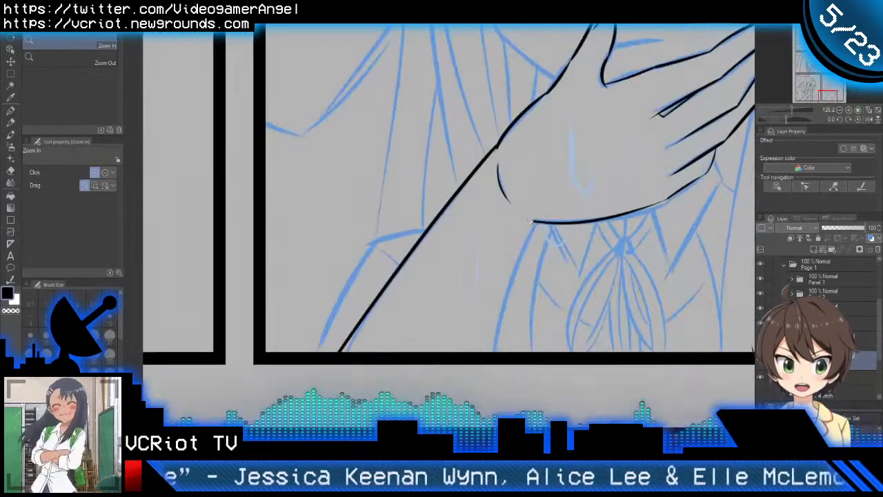
key(p)
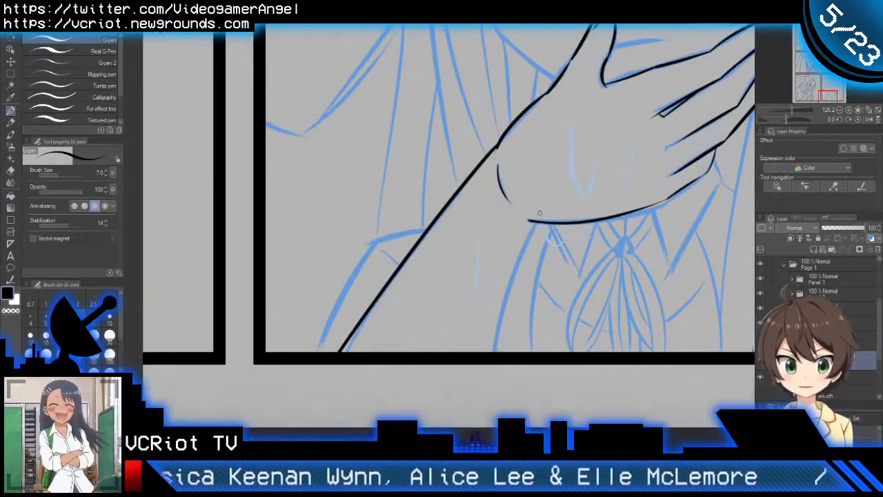
drag(546, 211, 465, 389)
key(ctrl+z)
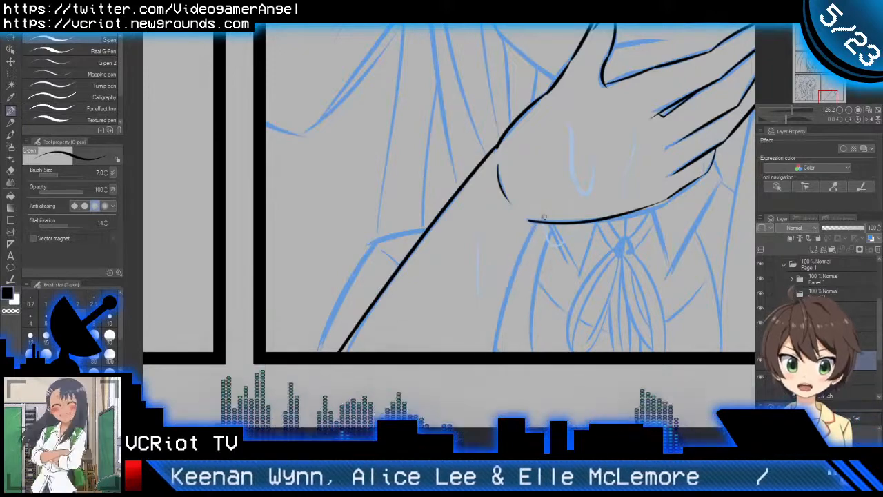
drag(548, 209, 481, 393)
key(ctrl+z)
mouse_move(547, 209)
mouse_down()
mouse_move(531, 226)
mouse_move(480, 391)
mouse_up()
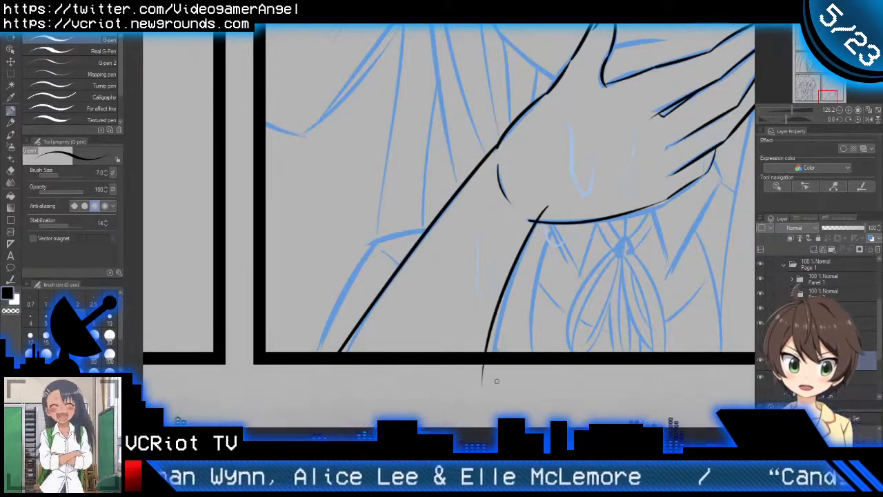
key(e)
drag(542, 206, 553, 210)
scroll(571, 213, down, 5)
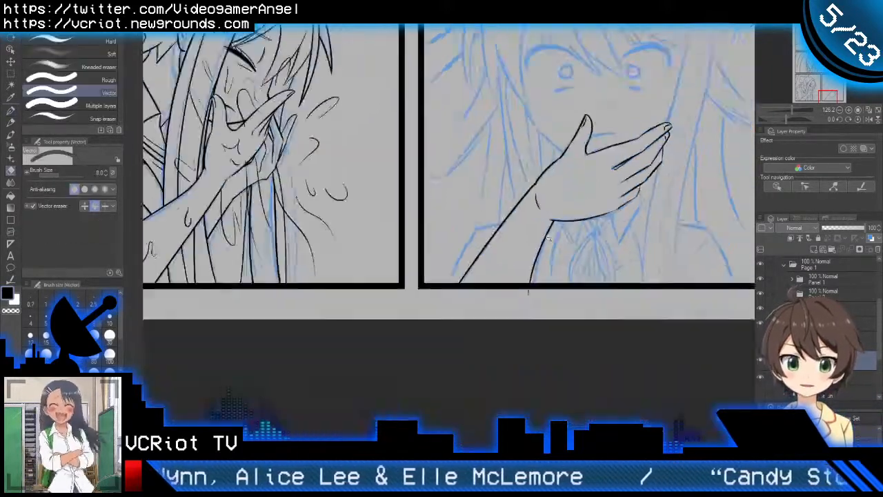
mouse_move(530, 282)
mouse_down()
mouse_move(538, 282)
mouse_move(513, 330)
mouse_move(564, 319)
mouse_move(544, 327)
mouse_up()
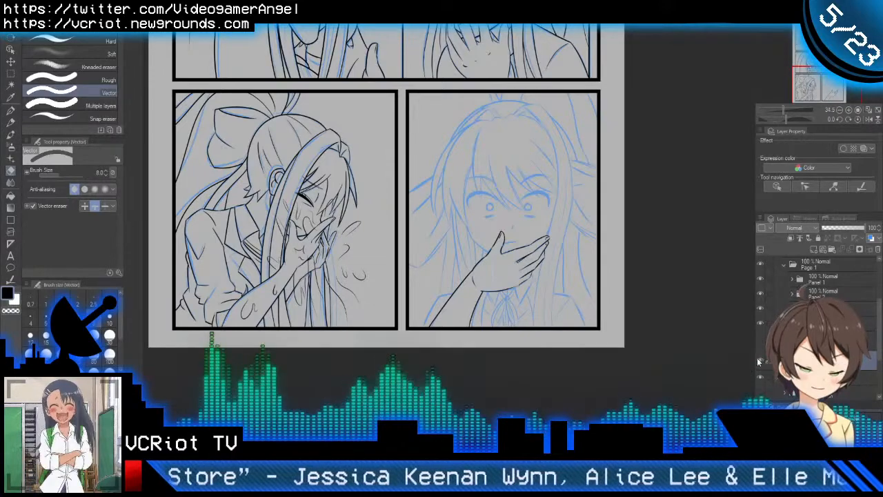
drag(613, 300, 596, 304)
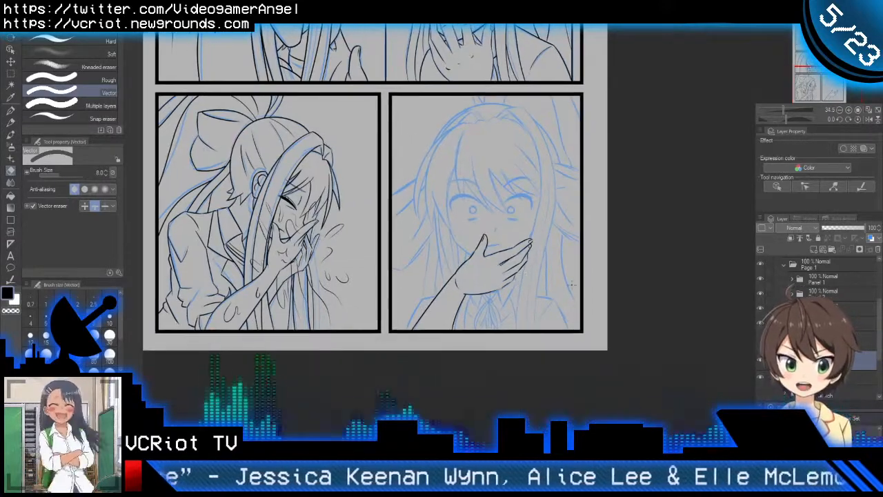
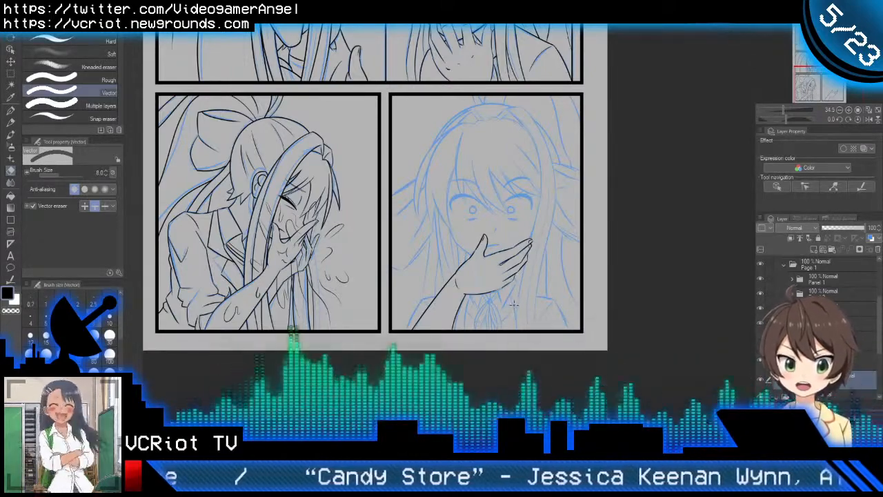
Step: Ink the small V-shaped collar tip below the palm, beside the wrist, and trim the overshooting line ends
scroll(484, 304, up, 3)
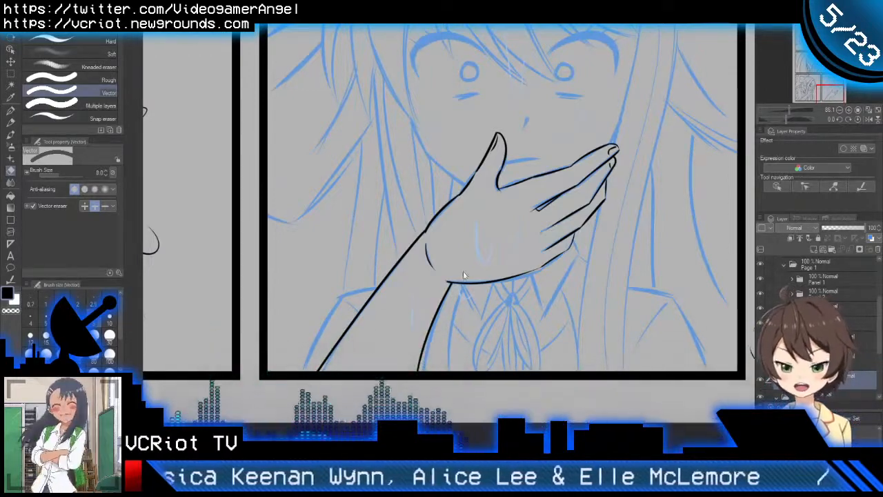
scroll(464, 276, up, 5)
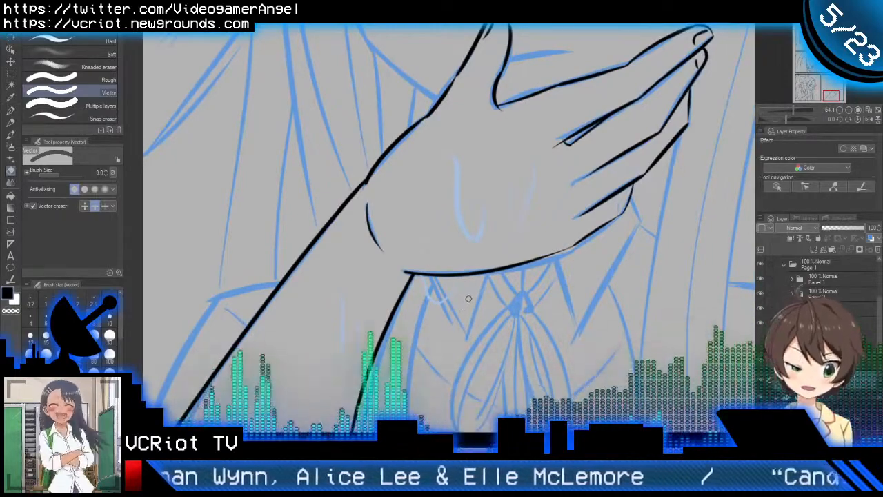
key(p)
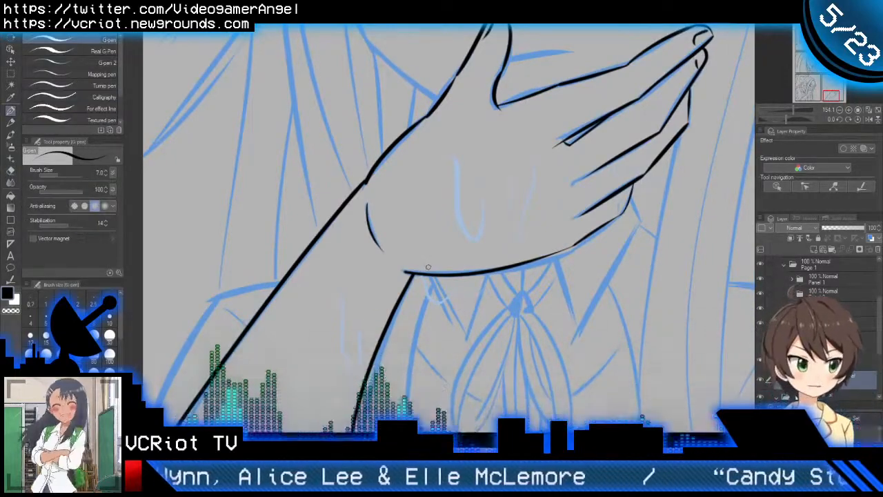
drag(422, 255, 475, 341)
key(ctrl+z)
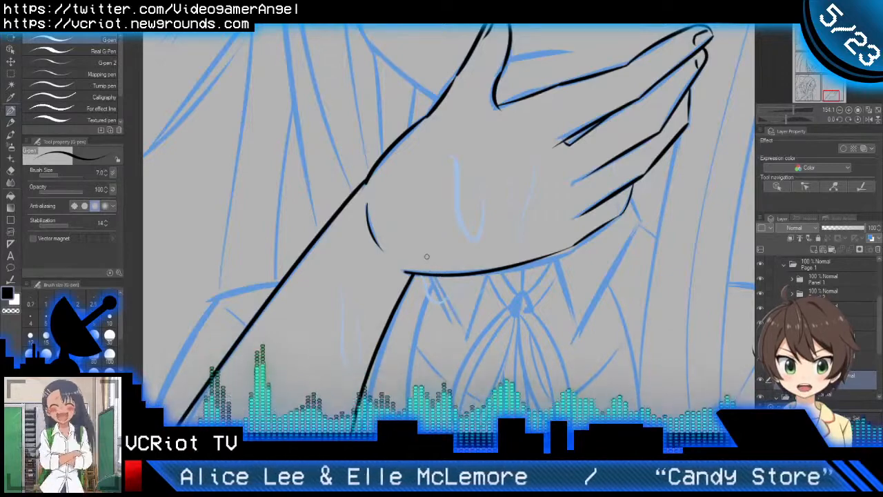
drag(422, 255, 475, 340)
drag(491, 253, 466, 350)
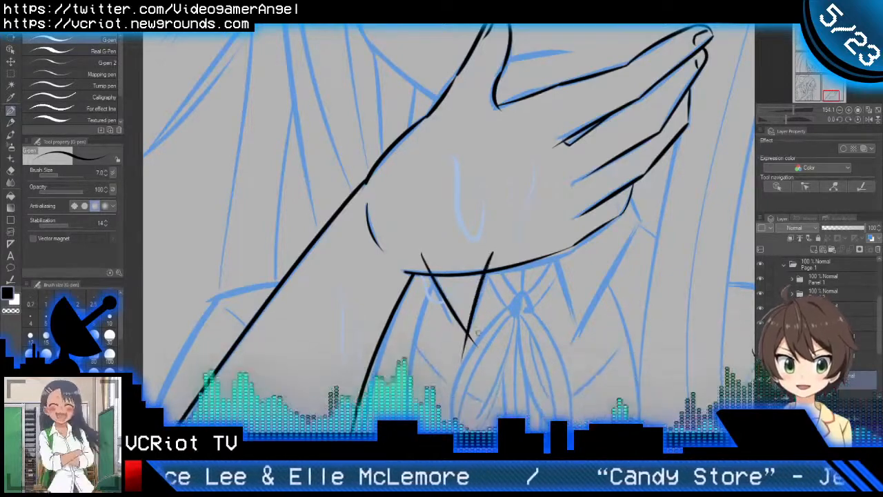
key(e)
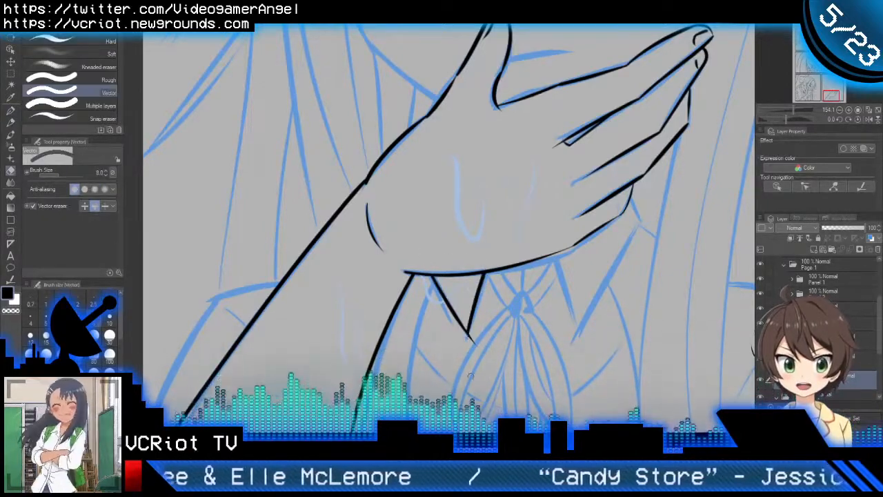
Step: Ink the two long edges of the larger collar point under the fingers and trim the line overlapping the hand
key(p)
drag(549, 236, 583, 365)
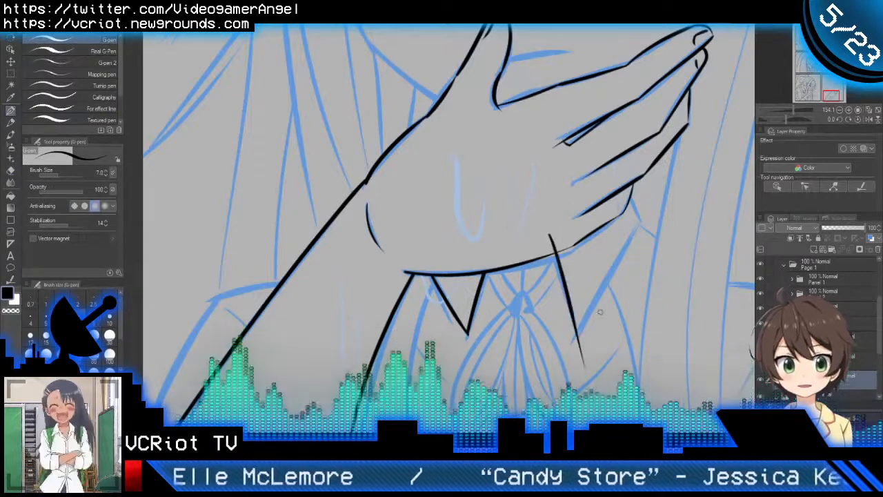
key(ctrl+z)
drag(545, 226, 572, 341)
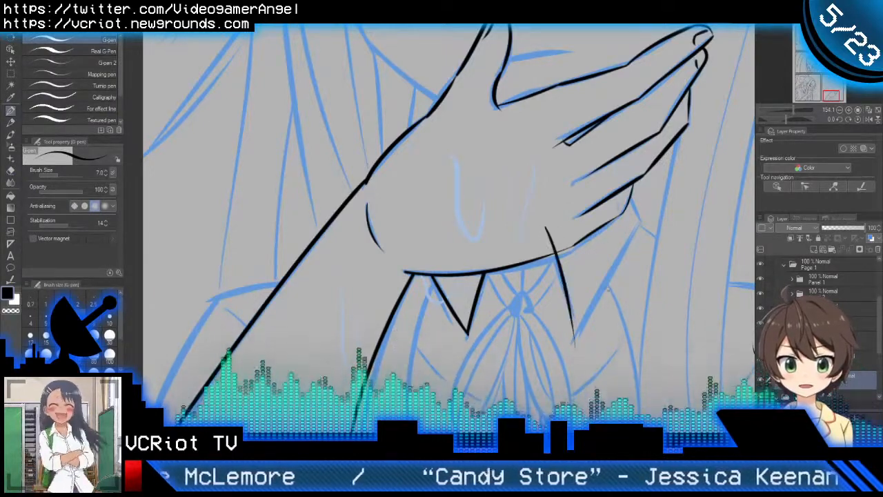
mouse_move(648, 196)
mouse_down()
mouse_move(540, 354)
mouse_move(577, 353)
mouse_up()
key(e)
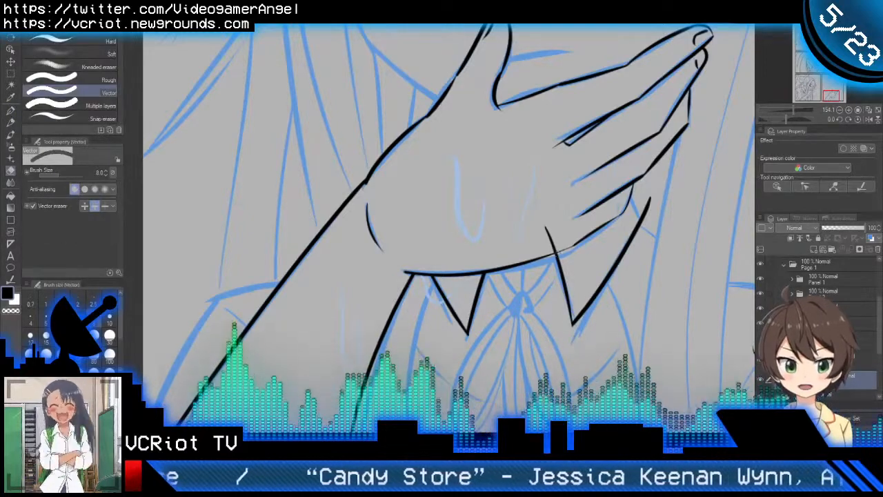
drag(545, 228, 556, 253)
Step: Ink the short edge joining the larger collar point to the little finger and trim the crossing ends
key(p)
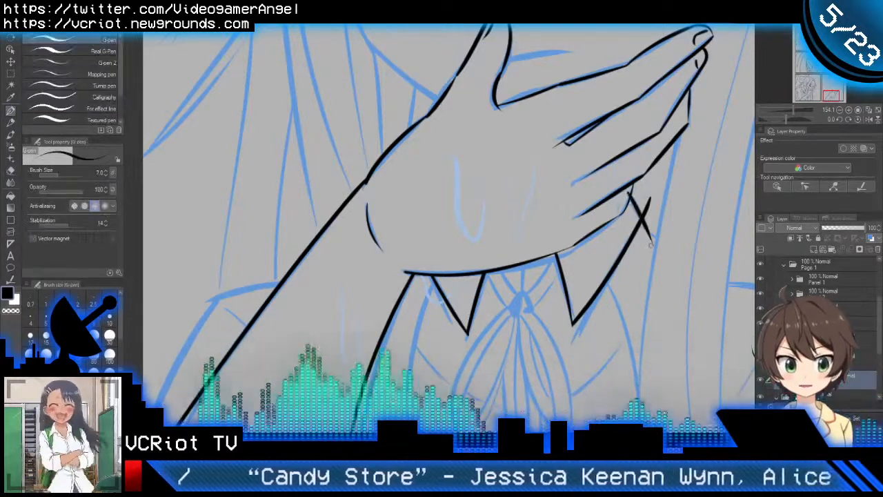
key(e)
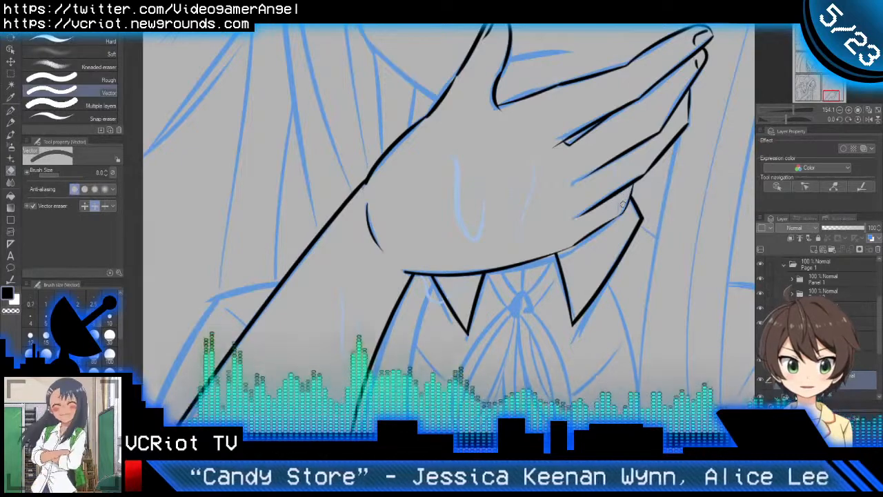
key(p)
scroll(624, 247, down, 5)
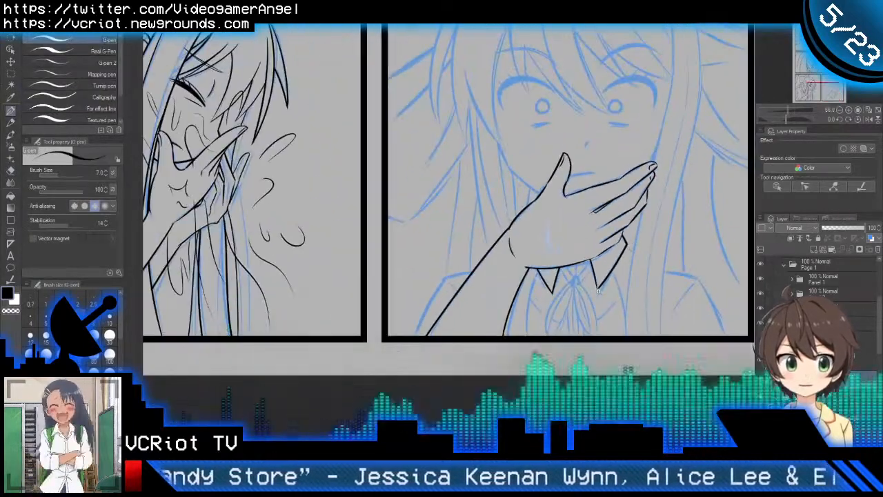
drag(622, 287, 564, 310)
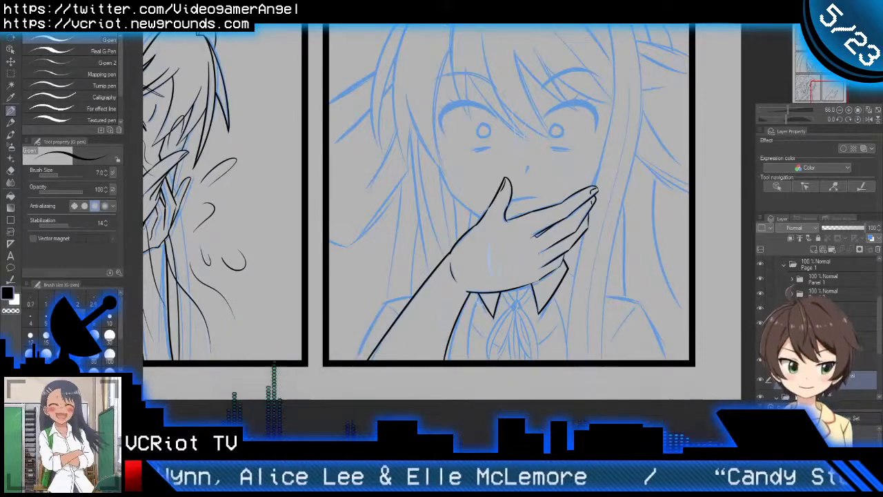
Step: Ink the ribbon knot between the collar points as a small rounded outline with a diagonal fold inside
scroll(541, 316, up, 4)
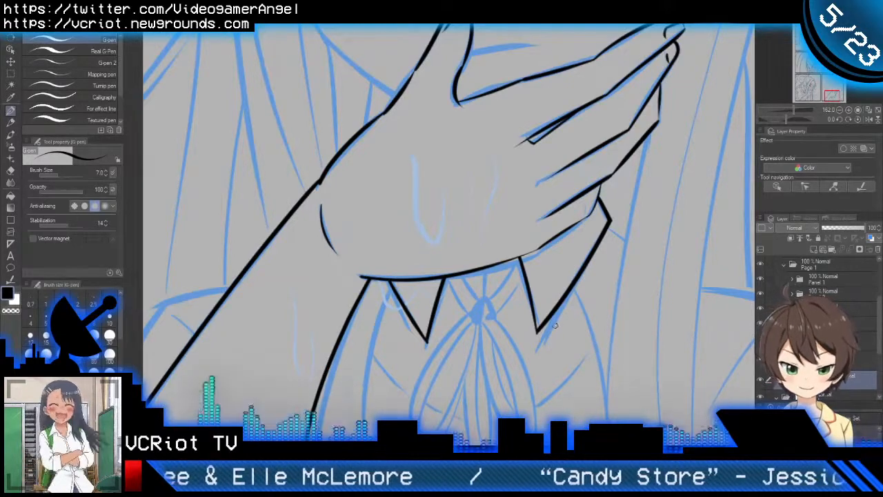
mouse_move(506, 316)
mouse_down()
mouse_move(525, 284)
mouse_move(494, 300)
mouse_move(521, 235)
mouse_move(502, 316)
mouse_move(554, 282)
mouse_up()
scroll(525, 284, up, 2)
scroll(487, 281, up, 2)
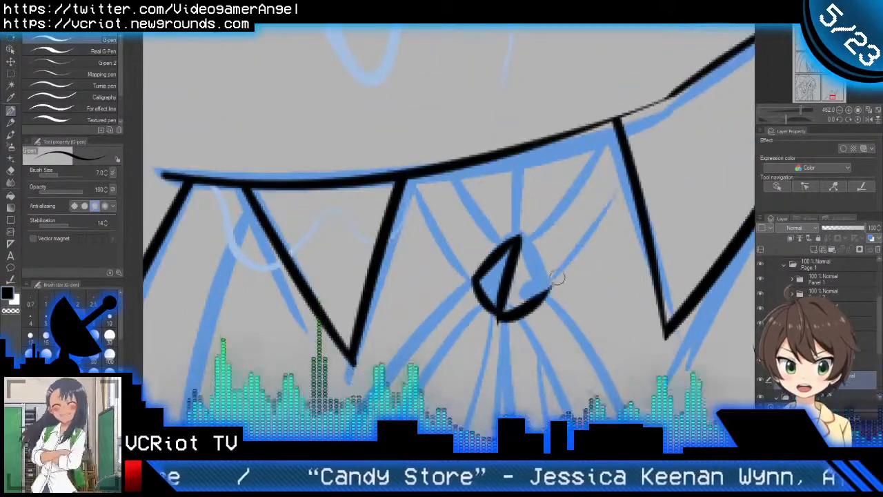
drag(498, 319, 553, 283)
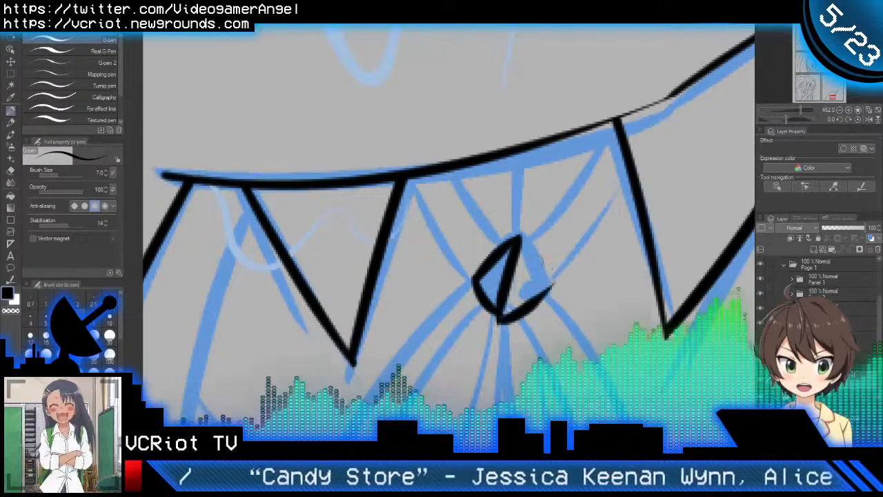
mouse_move(519, 238)
mouse_down()
mouse_move(538, 243)
mouse_move(554, 288)
mouse_move(544, 271)
mouse_move(583, 313)
mouse_up()
Step: Ink the two ribbon bands as paired curves running from the knot up to the collar on both sides
drag(552, 283, 472, 185)
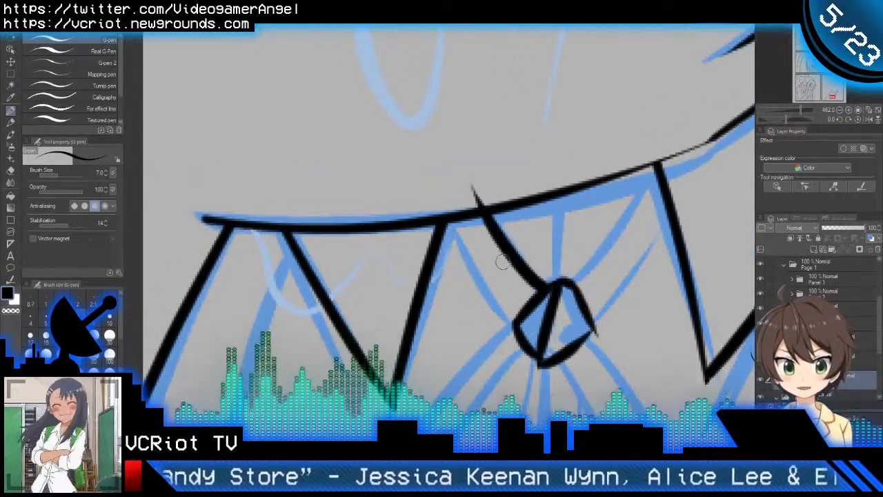
key(ctrl+z)
drag(547, 288, 474, 181)
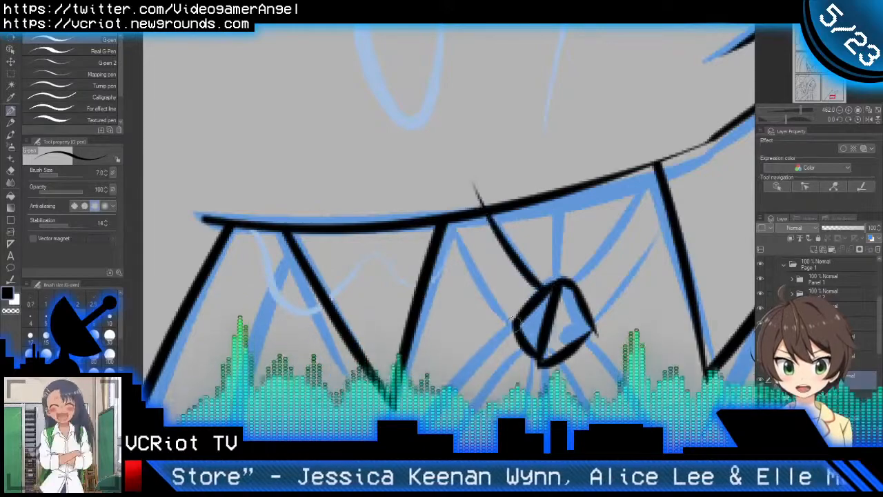
drag(515, 323, 436, 181)
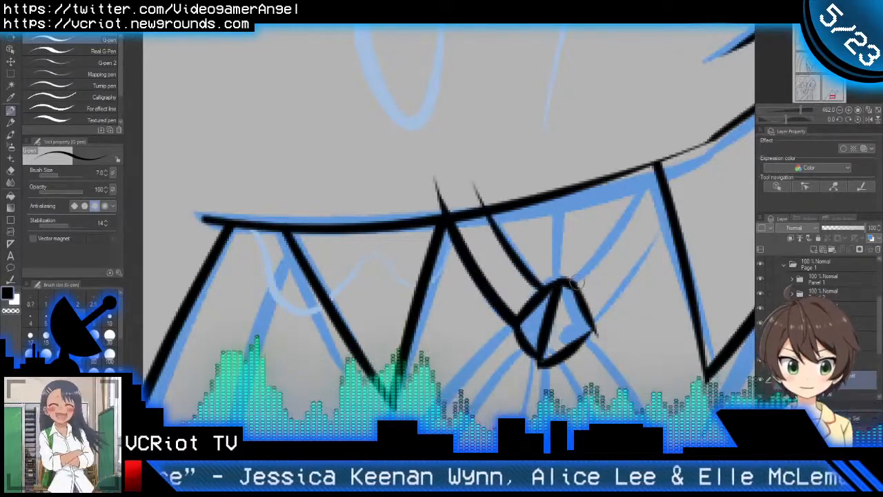
drag(575, 281, 656, 166)
key(ctrl+z)
drag(571, 282, 672, 141)
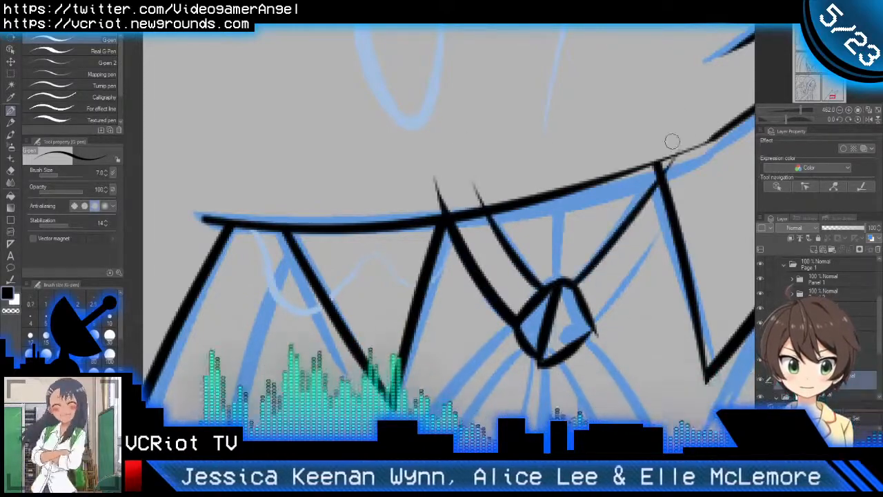
drag(592, 324, 695, 193)
Step: Trim the ribbon band ends that cross the hand and collar, and clean up the corner where they meet
key(e)
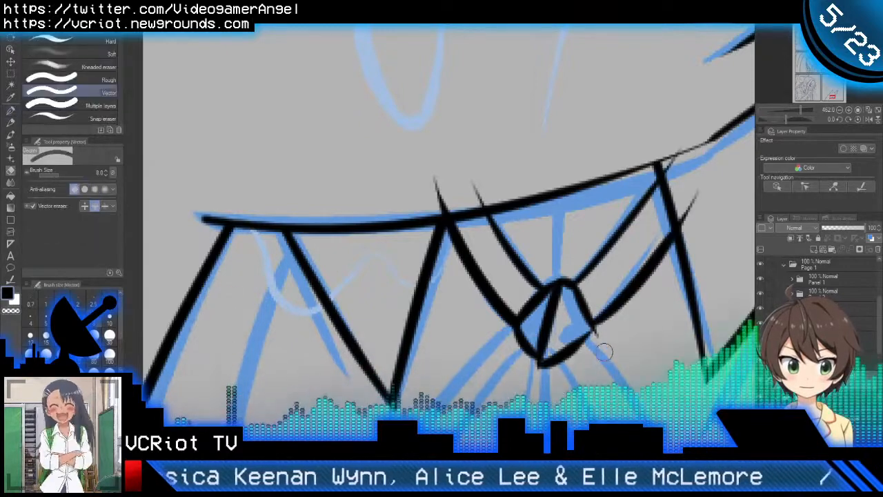
key(p)
scroll(629, 315, down, 3)
key(e)
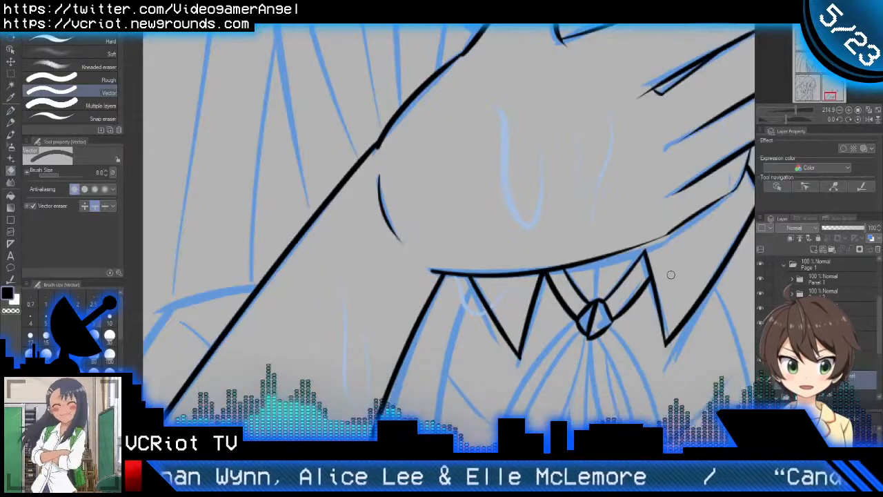
key(p)
key(e)
key(p)
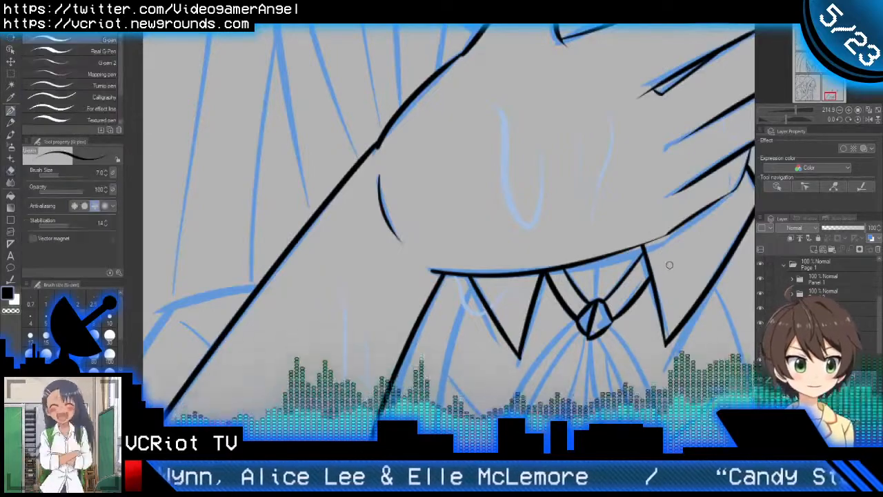
Step: Ink the left ribbon loop's outer edge, inner edge and parallel fold line from the knot down to the panel border
scroll(666, 262, down, 3)
scroll(569, 258, up, 4)
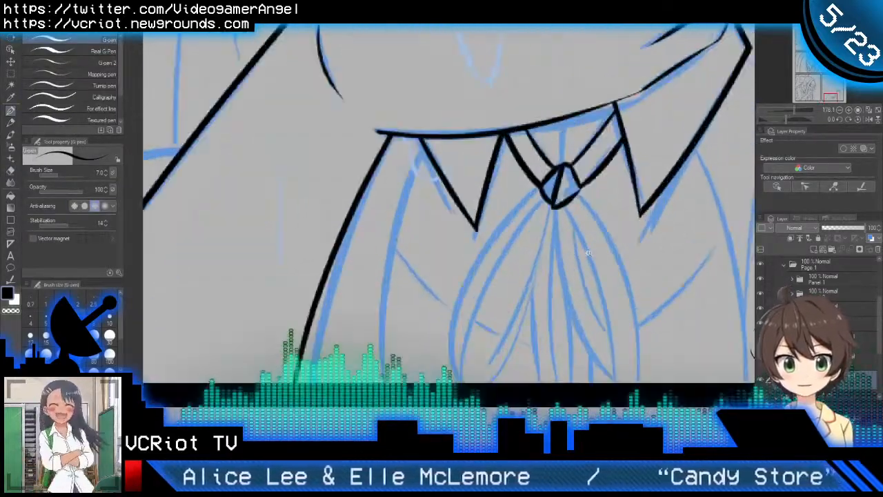
drag(550, 148, 443, 357)
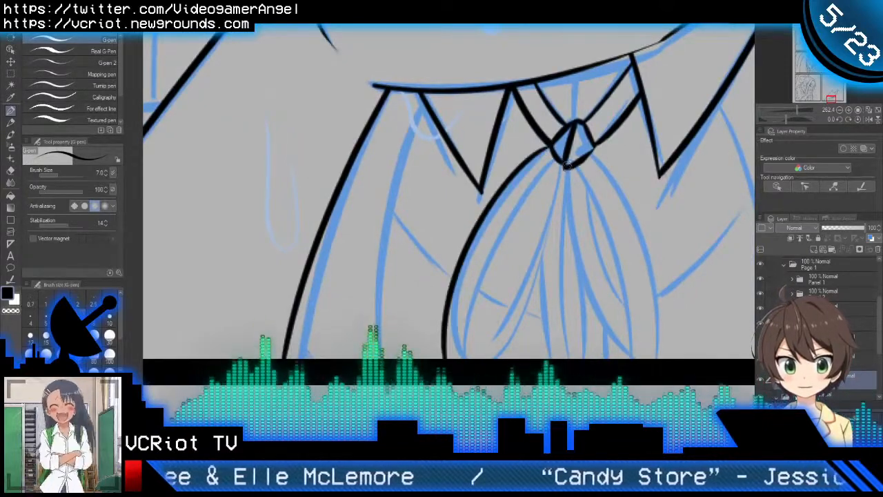
drag(568, 166, 494, 359)
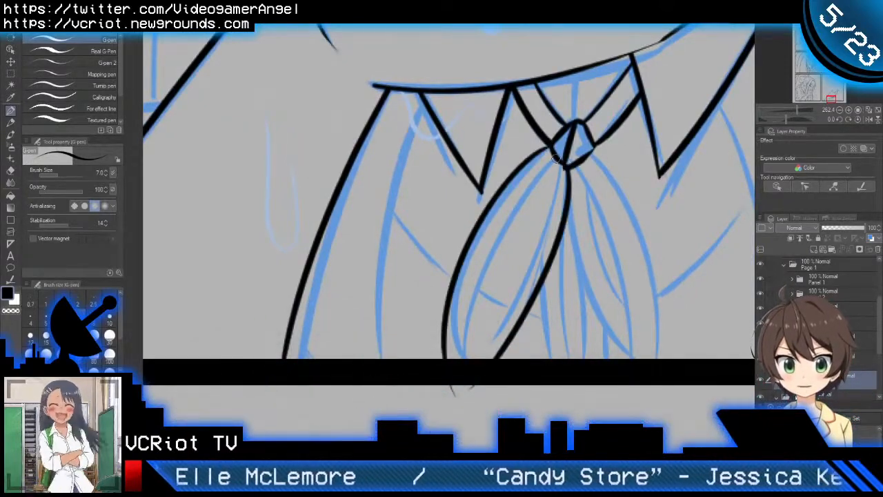
drag(555, 160, 483, 418)
Step: Trim the left ribbon loop's line ends that overshoot below the panel's bottom border
key(e)
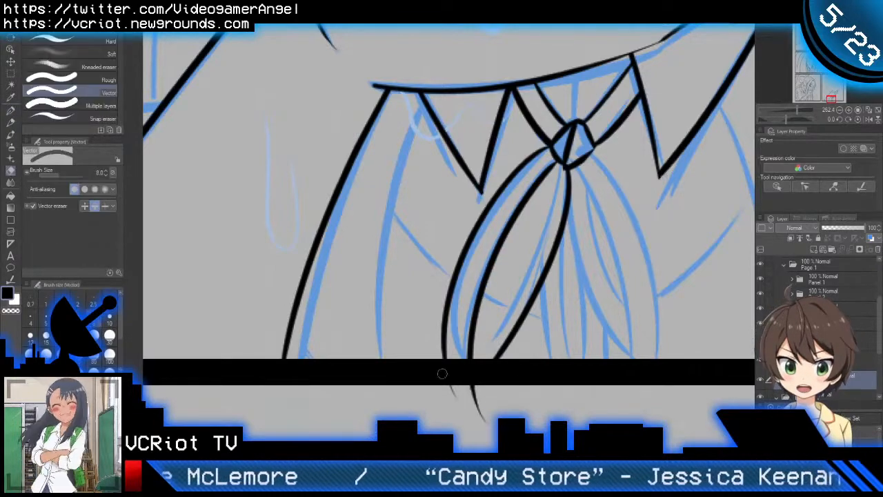
mouse_move(442, 373)
mouse_down()
mouse_move(464, 392)
mouse_move(548, 402)
mouse_up()
key(p)
key(ctrl+z)
key(e)
drag(447, 391, 463, 395)
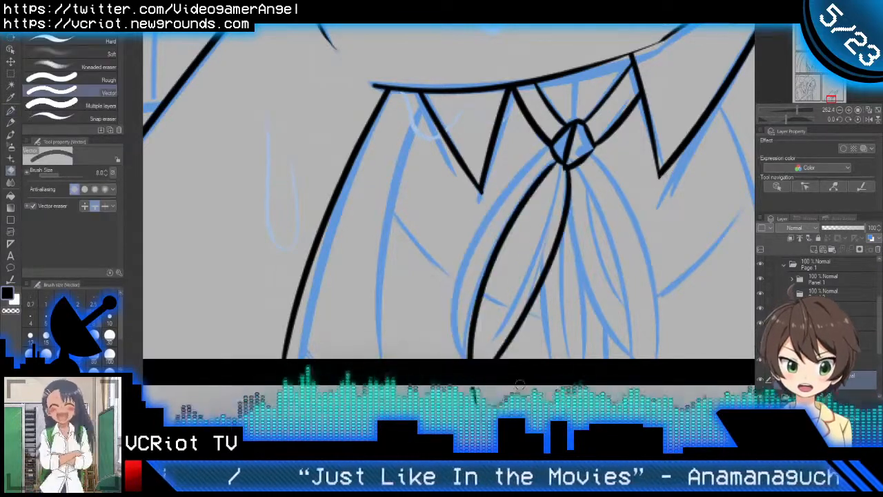
key(p)
key(ctrl+z)
key(e)
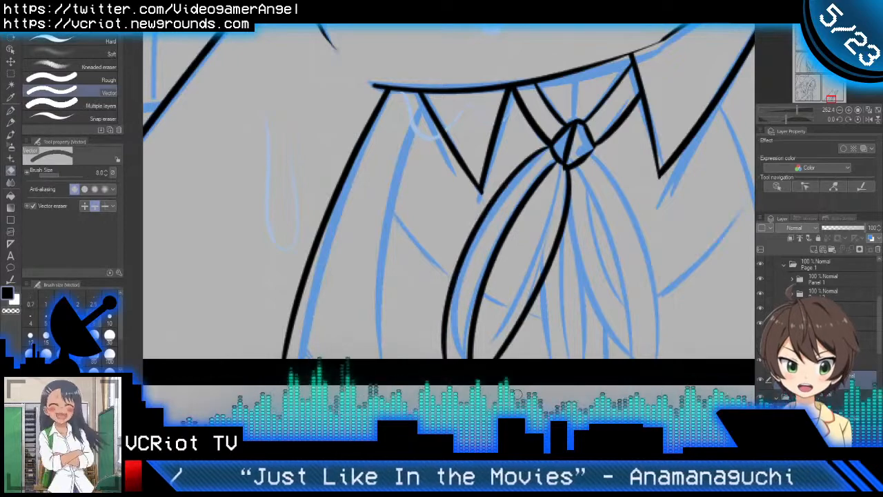
Step: Ink a thin curved fold line inside the left ribbon loop, from the knot to the panel border
key(p)
drag(555, 323, 528, 330)
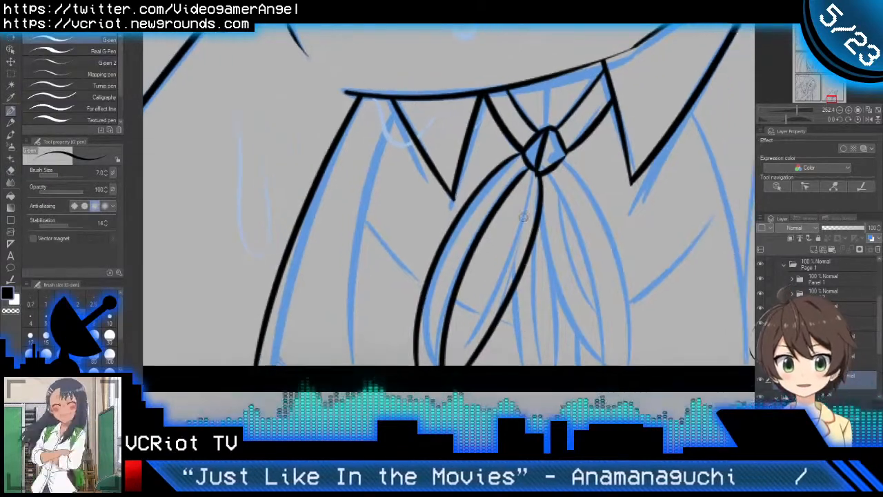
drag(524, 173, 431, 381)
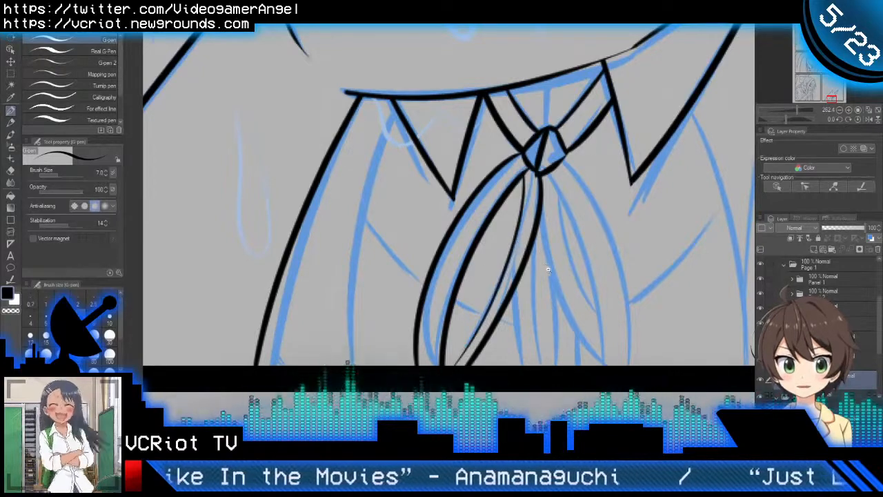
Step: Ink the right ribbon loop's inner edge as a curve from below the knot down to the panel border
drag(548, 270, 527, 273)
mouse_move(467, 209)
mouse_down()
mouse_move(502, 335)
mouse_move(515, 352)
mouse_up()
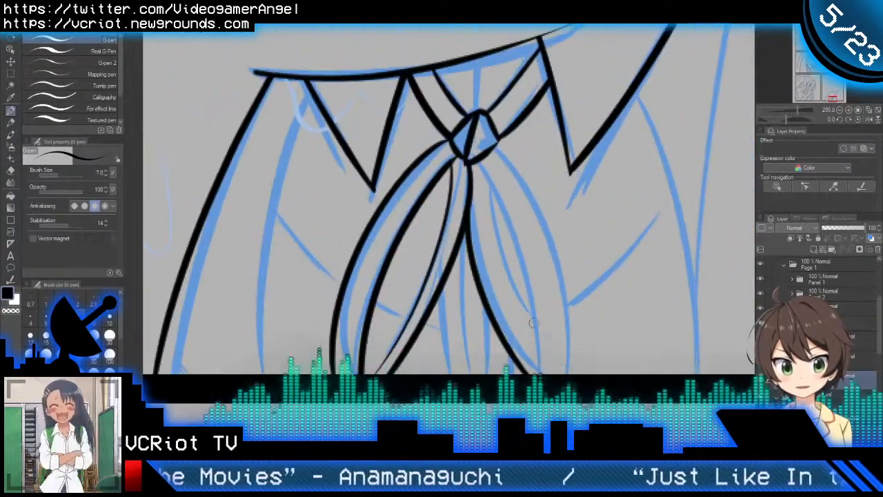
key(ctrl+z)
drag(467, 208, 555, 372)
key(ctrl+z)
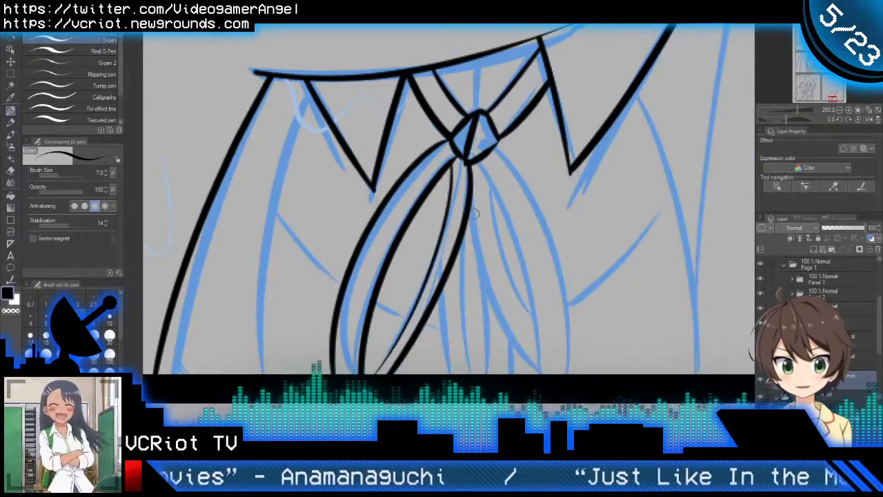
mouse_move(467, 208)
mouse_down()
mouse_move(488, 299)
mouse_move(541, 372)
mouse_up()
Step: Ink the right ribbon loop's outer edge as a bowed curve from the knot to past the panel border
drag(492, 145, 575, 303)
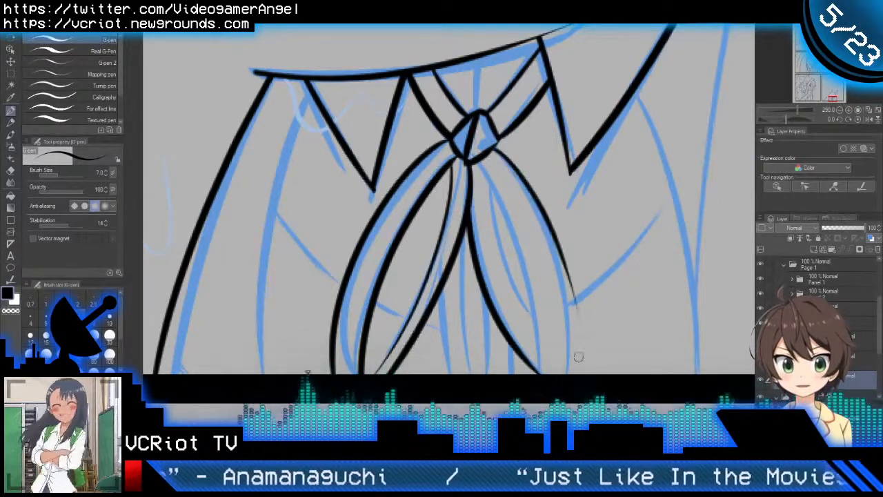
key(ctrl+z)
drag(493, 146, 547, 397)
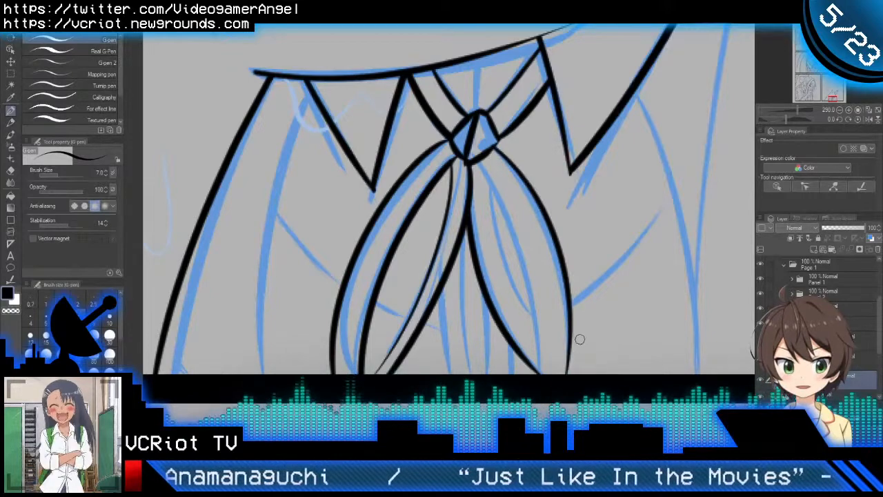
Step: Ink two curved fold lines inside the right ribbon loop, running from below the knot down toward the panel border
drag(475, 160, 545, 371)
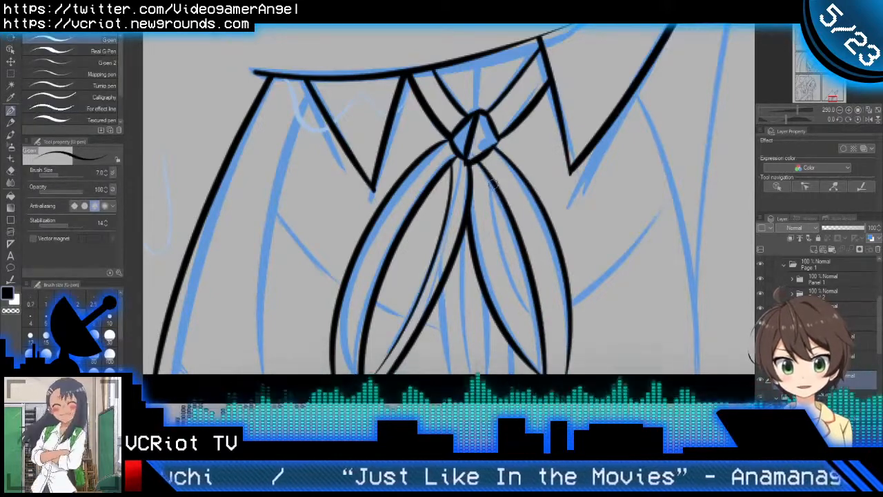
drag(492, 184, 555, 328)
key(ctrl+z)
mouse_move(488, 177)
mouse_down()
mouse_move(512, 287)
mouse_move(544, 367)
mouse_up()
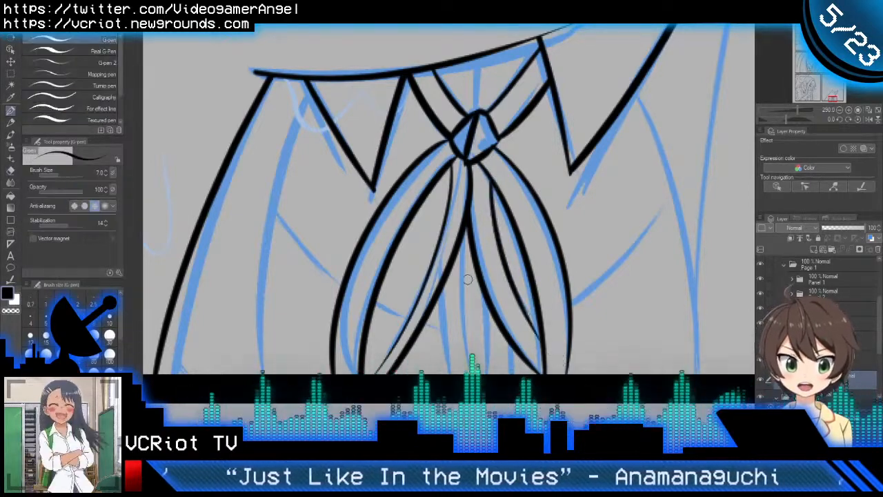
Step: Ink the ribbon tails hanging between the two loops as three lines running down to the panel border
drag(464, 226, 476, 373)
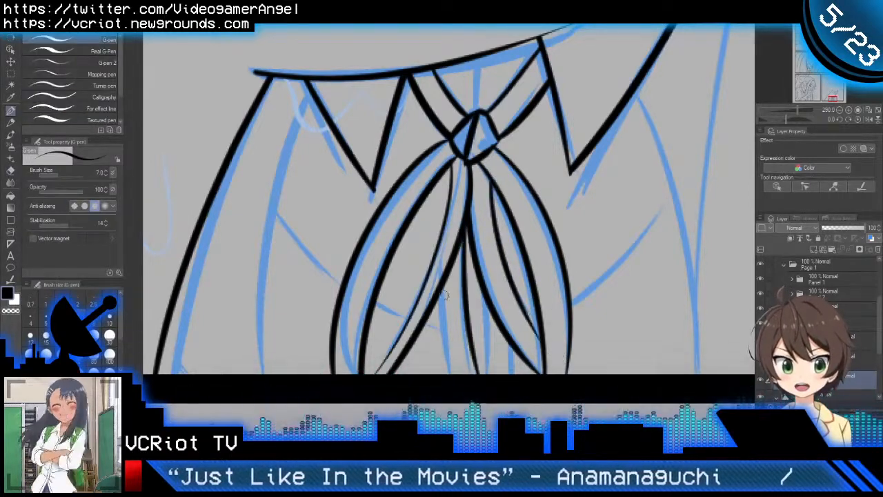
mouse_move(439, 279)
mouse_down()
mouse_move(438, 326)
mouse_move(471, 383)
mouse_up()
drag(489, 304, 484, 388)
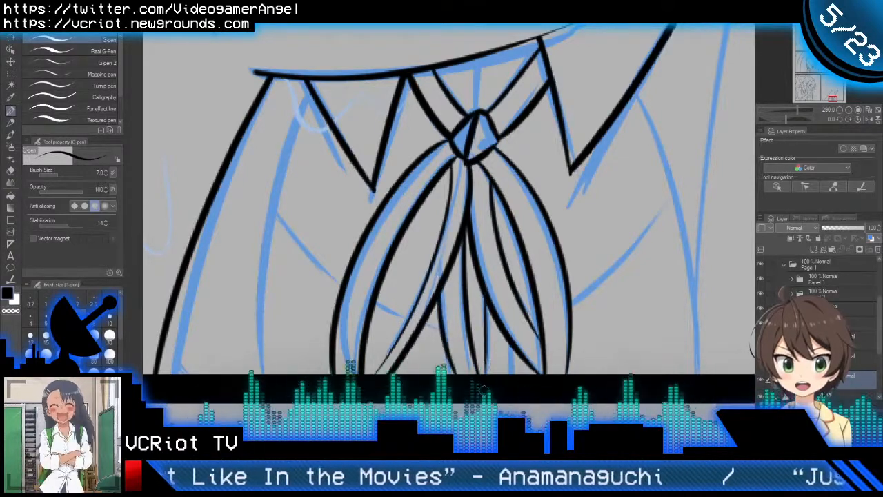
scroll(530, 353, down, 5)
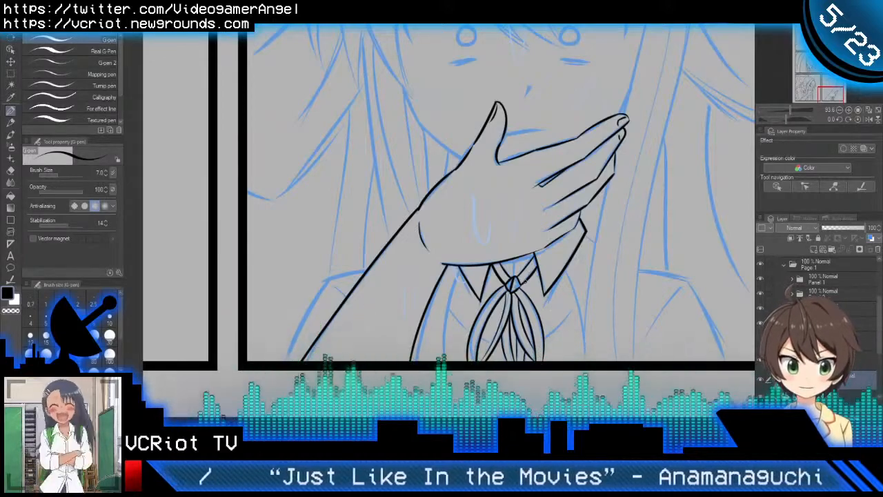
Step: Ink a short vertical line from the top of the ribbon knot upward and trim its overshoot above the hand's lower edge
scroll(517, 279, up, 5)
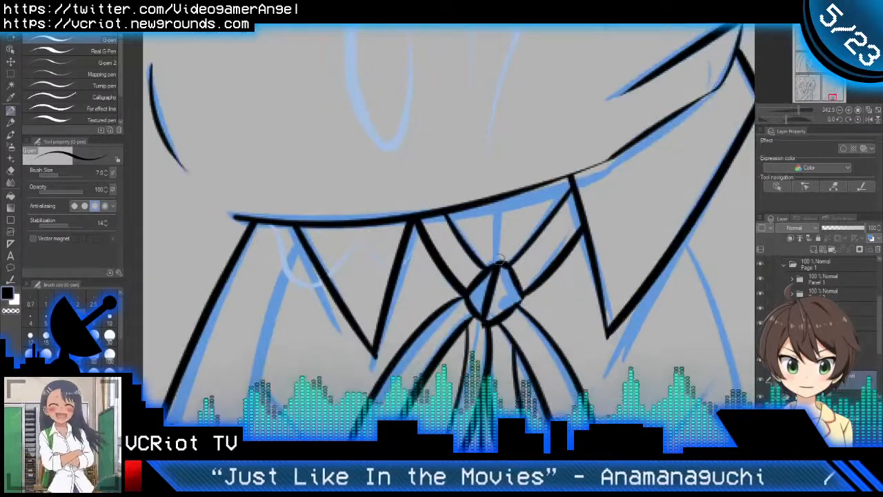
drag(499, 261, 497, 175)
key(ctrl+z)
drag(500, 260, 512, 175)
key(e)
drag(519, 208, 485, 237)
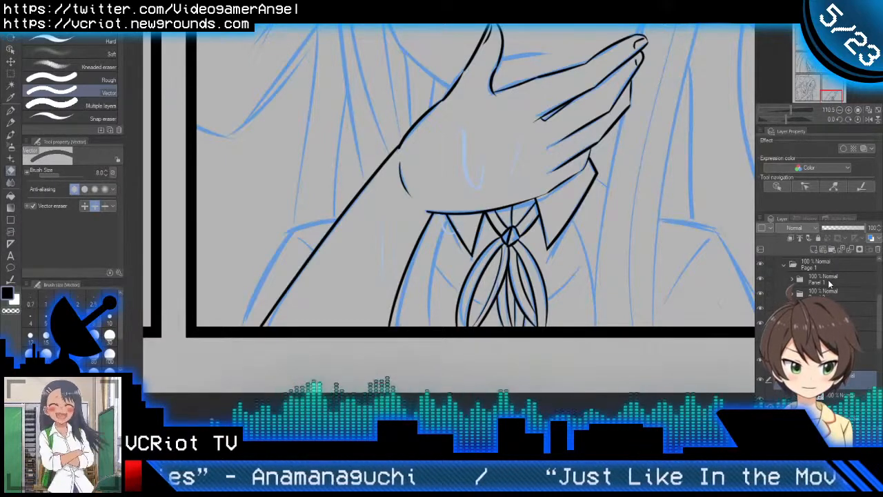
Step: Ink the curved clothing line left of the ribbon, from the left collar flap down past the panel border
scroll(830, 279, down, 2)
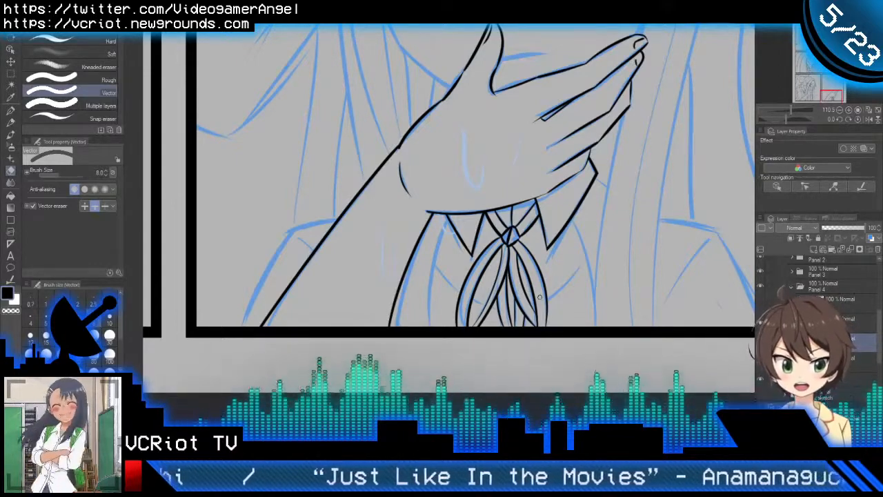
scroll(461, 237, up, 3)
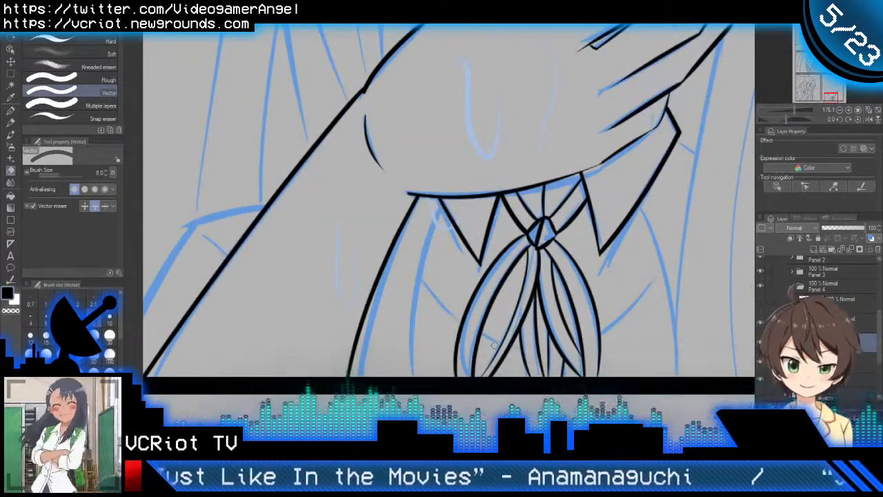
key(p)
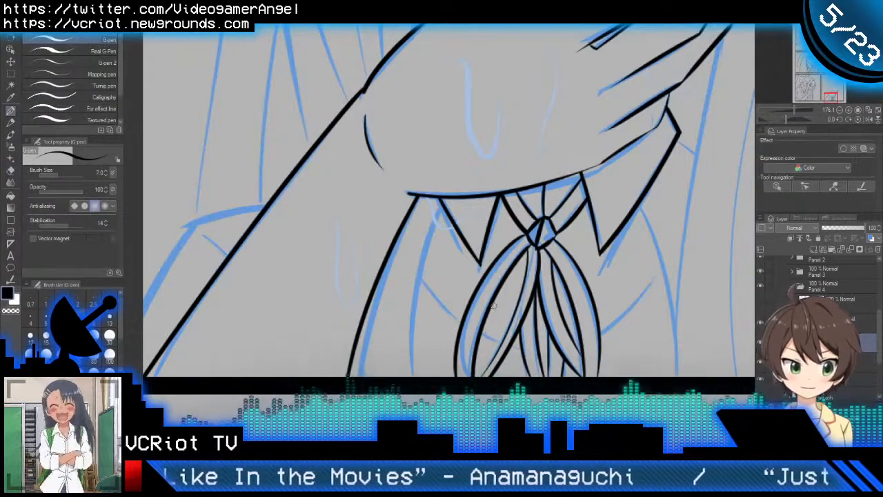
drag(442, 204, 416, 376)
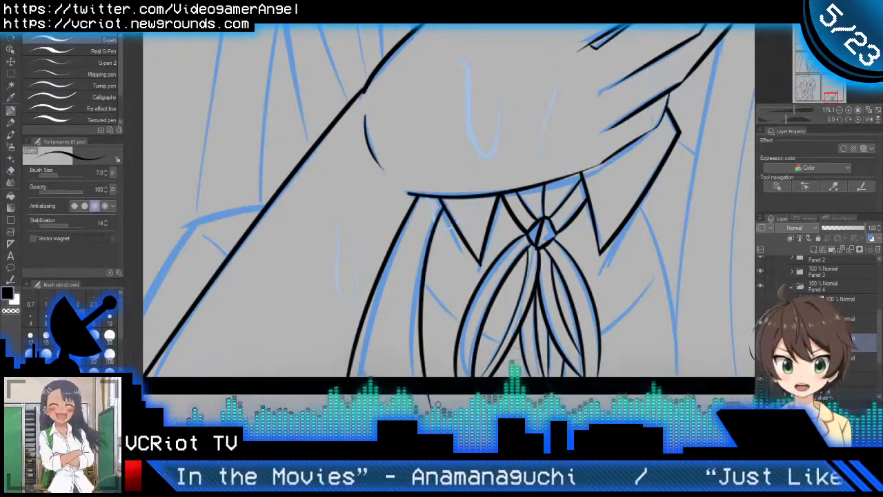
key(ctrl+z)
mouse_move(442, 204)
mouse_down()
mouse_move(429, 226)
mouse_move(405, 383)
mouse_up()
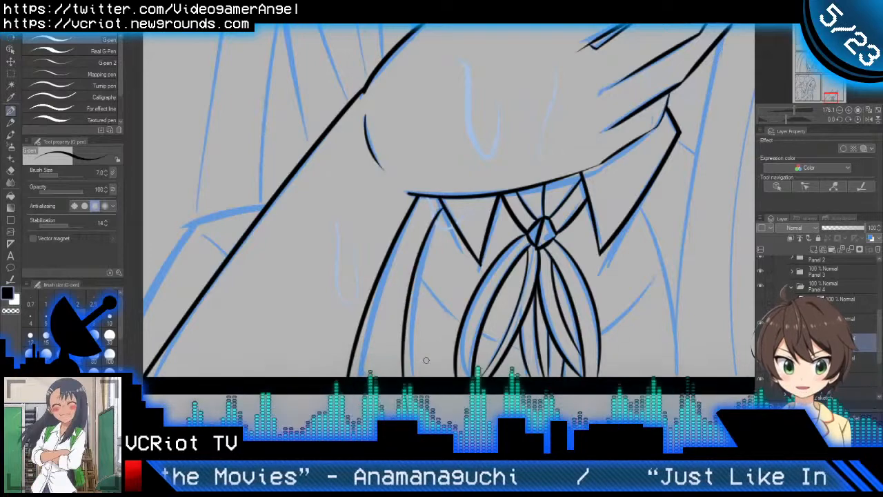
Step: Ink the curved clothing line right of the ribbon, from the right collar flap's outer edge down to the panel border
drag(643, 219, 655, 349)
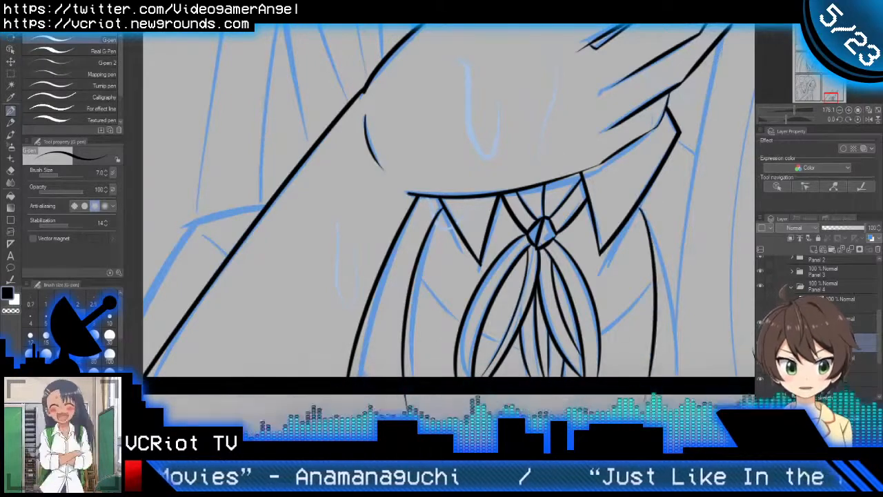
key(ctrl+z)
drag(637, 204, 671, 305)
key(ctrl+z)
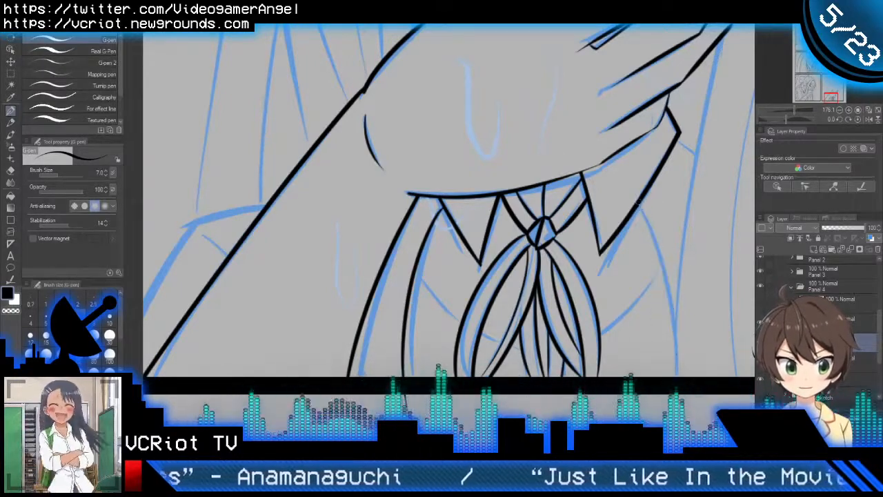
drag(637, 201, 681, 372)
key(e)
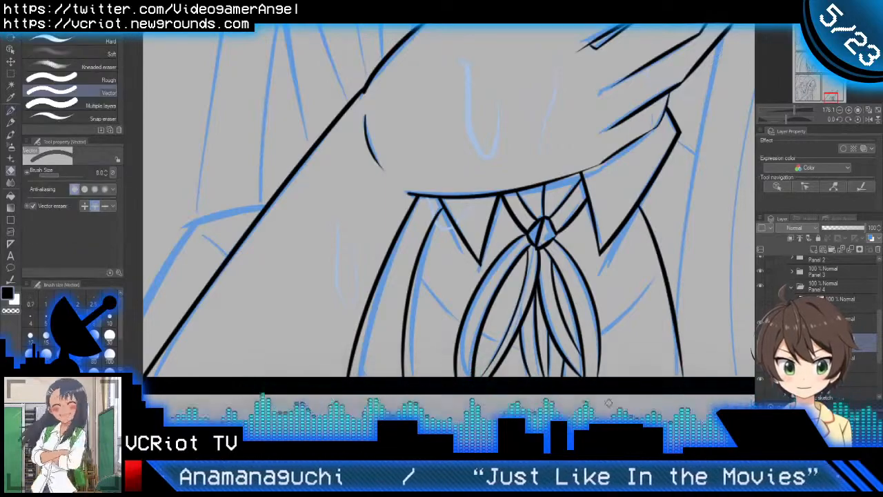
key(p)
Step: Ink a short line sloping down from the right collar's outer corner toward the shoulder
scroll(524, 296, down, 4)
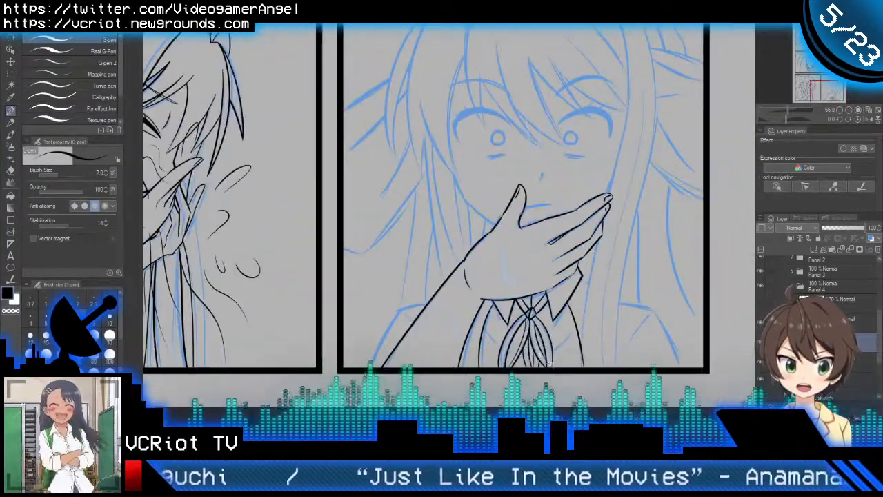
scroll(556, 362, down, 2)
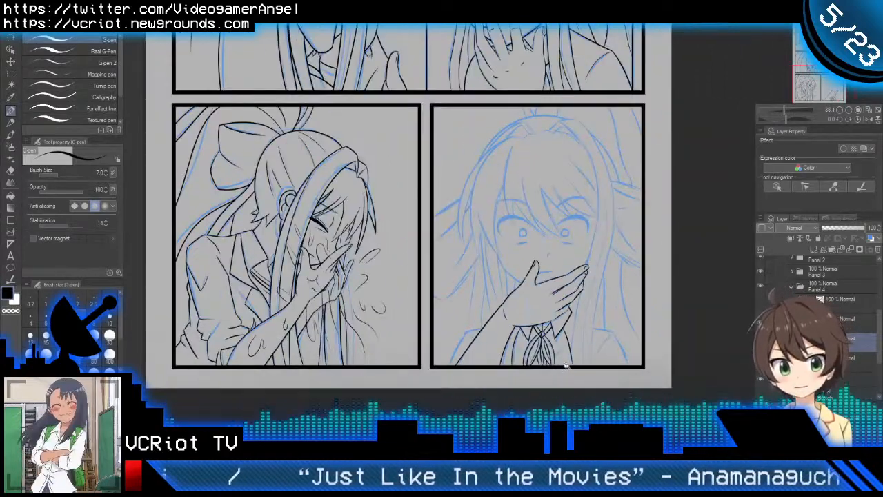
scroll(577, 343, up, 3)
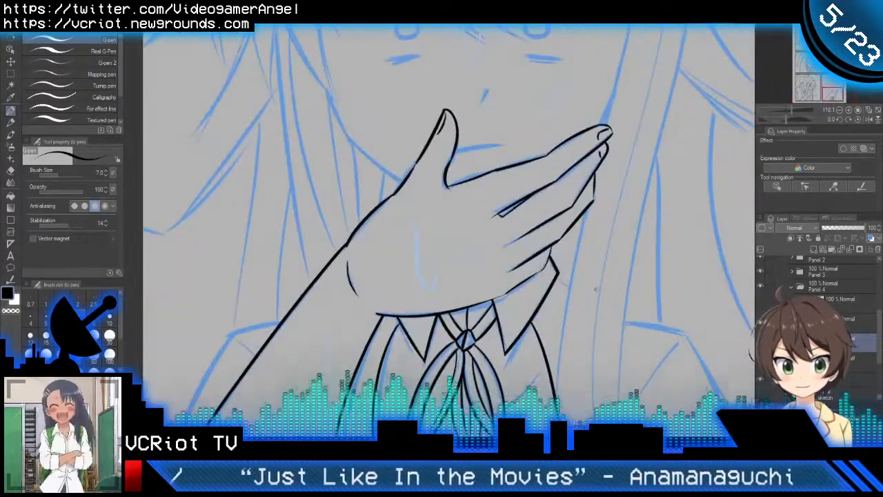
drag(556, 278, 596, 305)
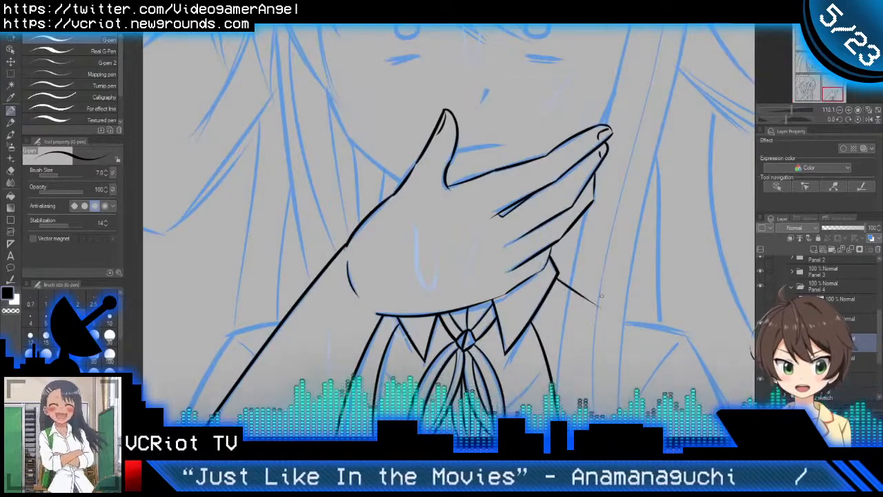
Step: Ink the right shoulder line as a gentle curve from the end of the collar line out to the top of the sleeve
scroll(613, 313, down, 2)
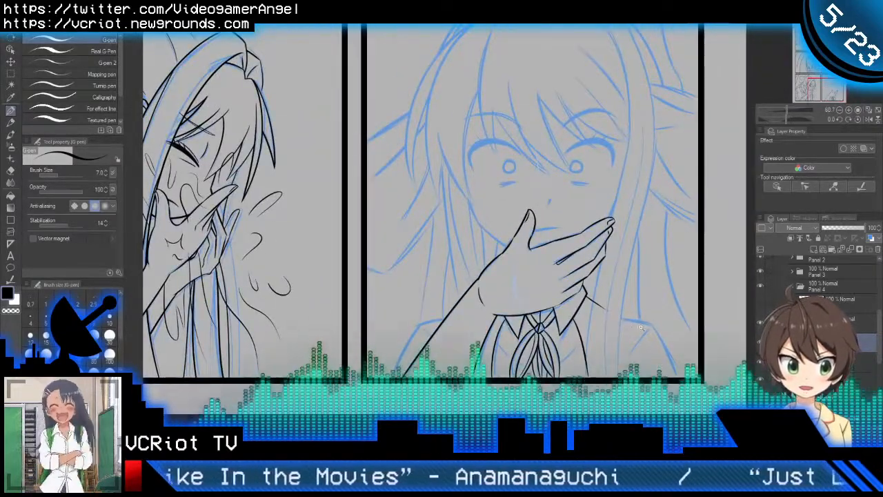
scroll(633, 322, up, 2)
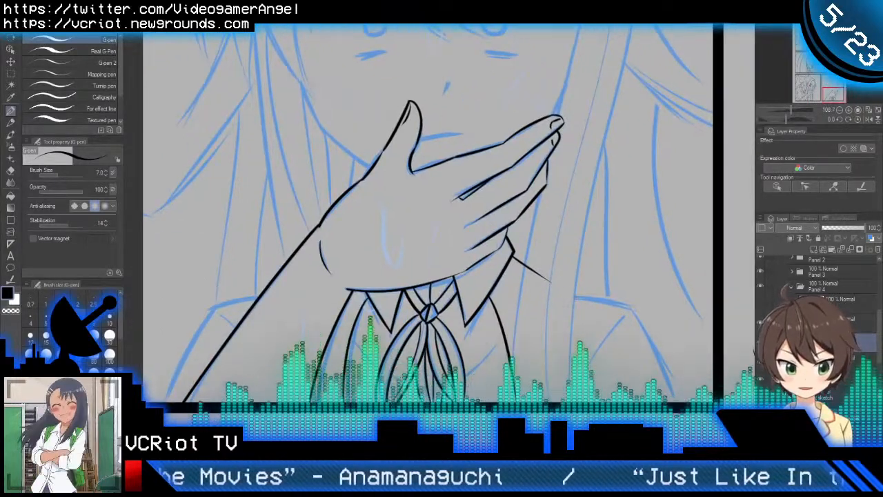
drag(564, 297, 647, 319)
key(ctrl+z)
drag(560, 295, 656, 318)
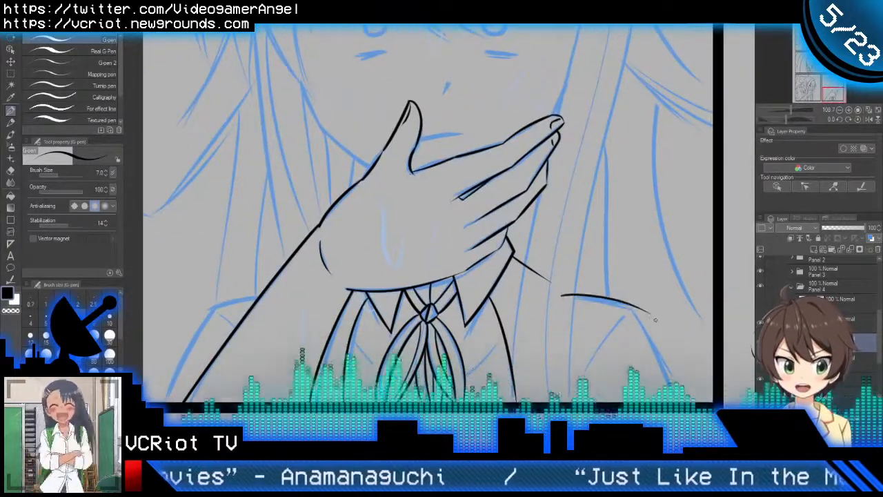
key(ctrl+z)
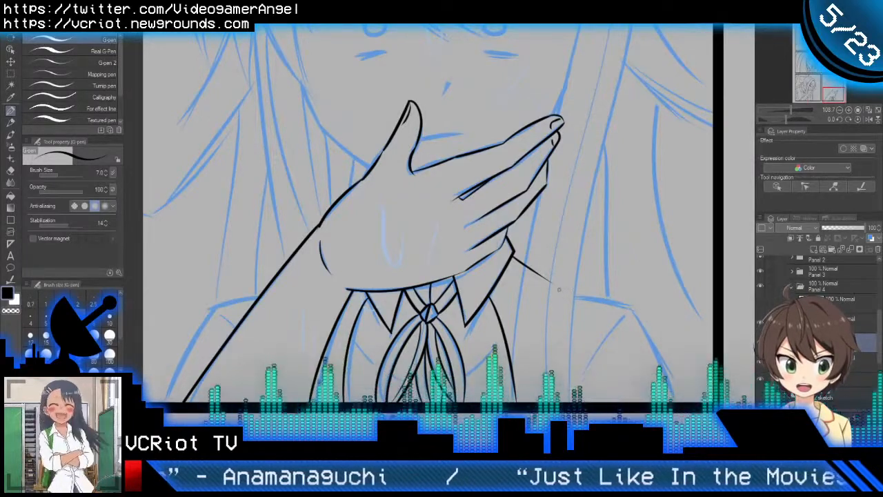
drag(536, 281, 618, 302)
key(ctrl+z)
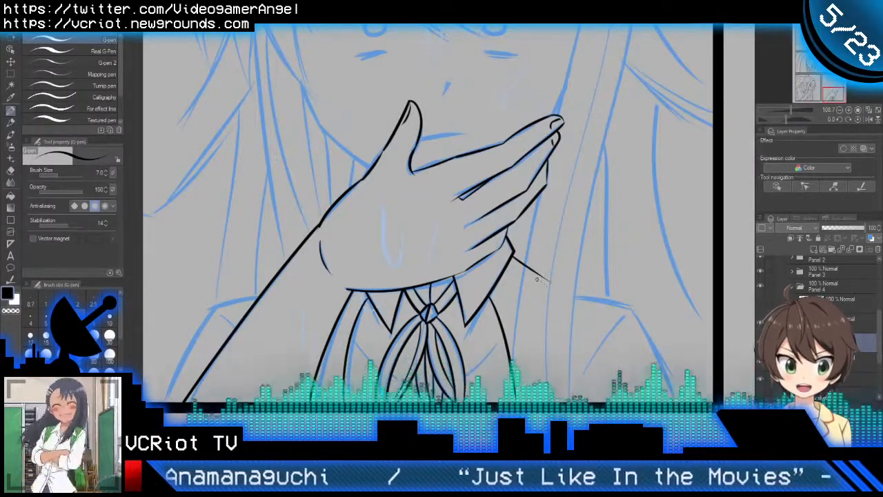
drag(536, 278, 655, 302)
key(ctrl+z)
drag(538, 276, 641, 300)
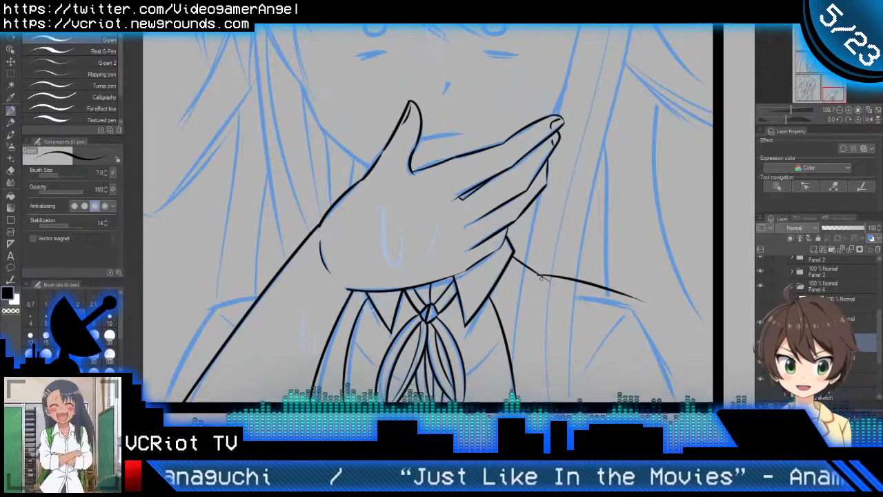
key(ctrl+z)
drag(530, 274, 644, 305)
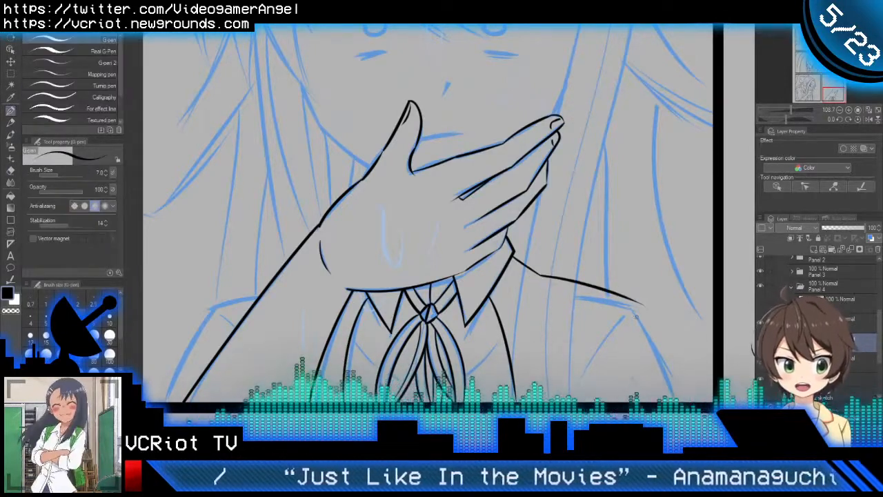
Step: Ink the right sleeve's outer edge down to the panel border and trim the overshooting line ends at the shoulder corner
drag(622, 289, 674, 390)
key(e)
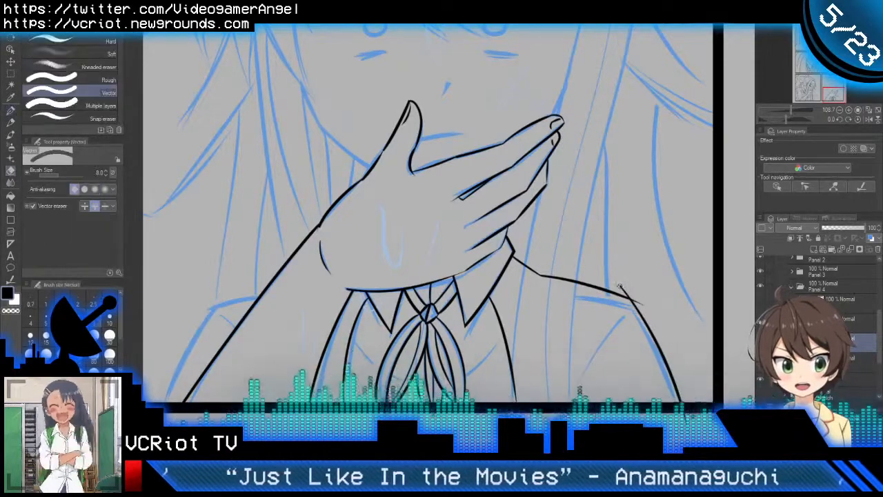
drag(622, 287, 640, 298)
key(p)
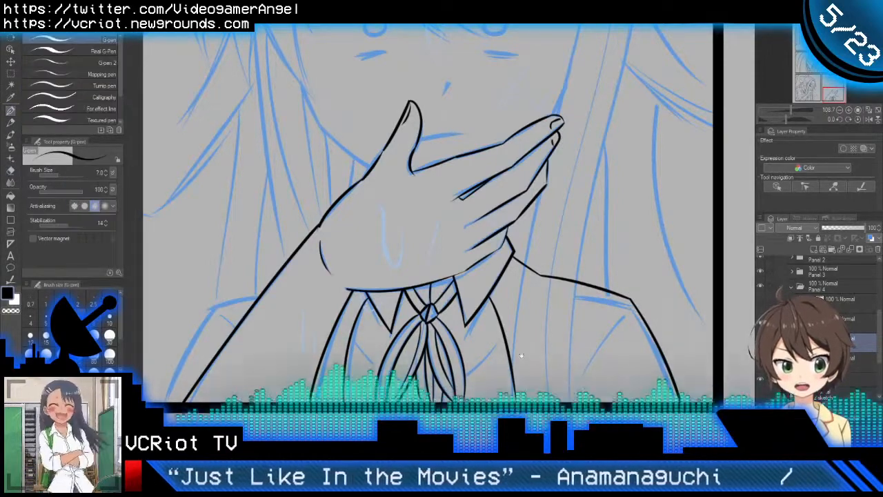
Step: Ink a diagonal crease running down and inward from the right shoulder corner
drag(525, 348, 603, 320)
mouse_move(702, 279)
mouse_down()
mouse_move(644, 352)
mouse_move(640, 329)
mouse_move(616, 326)
mouse_up()
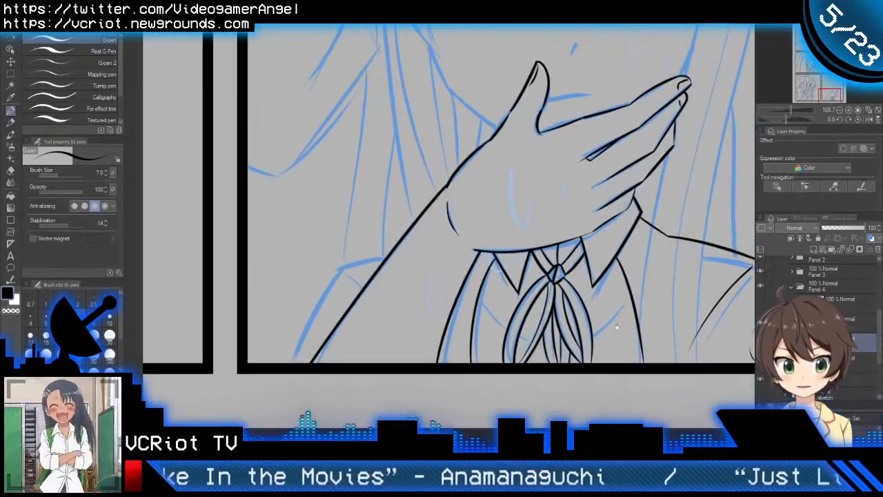
scroll(515, 292, down, 3)
Step: Ink the left shoulder line outward from the raised forearm and continue with the left sleeve's outer edge to the panel border
drag(496, 278, 367, 283)
scroll(474, 320, up, 3)
drag(381, 246, 312, 279)
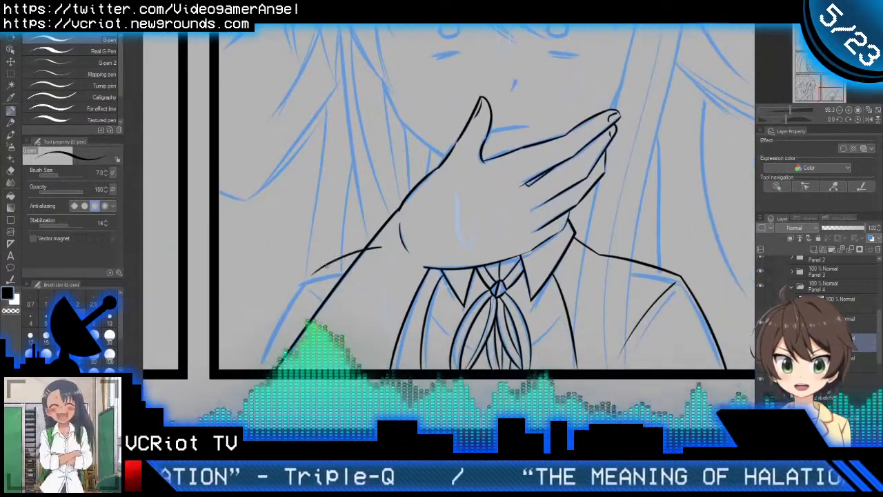
key(ctrl+z)
drag(383, 243, 314, 276)
key(ctrl+z)
mouse_move(383, 243)
mouse_down()
mouse_move(304, 270)
mouse_move(285, 307)
mouse_up()
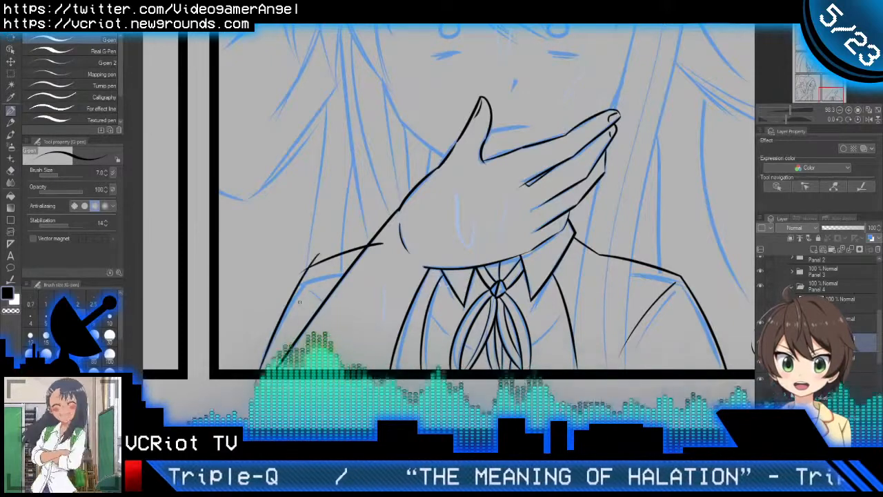
Step: Trim the line ends overshooting at the left shoulder corner and where the shoulder line crosses the forearm
key(e)
drag(305, 260, 318, 260)
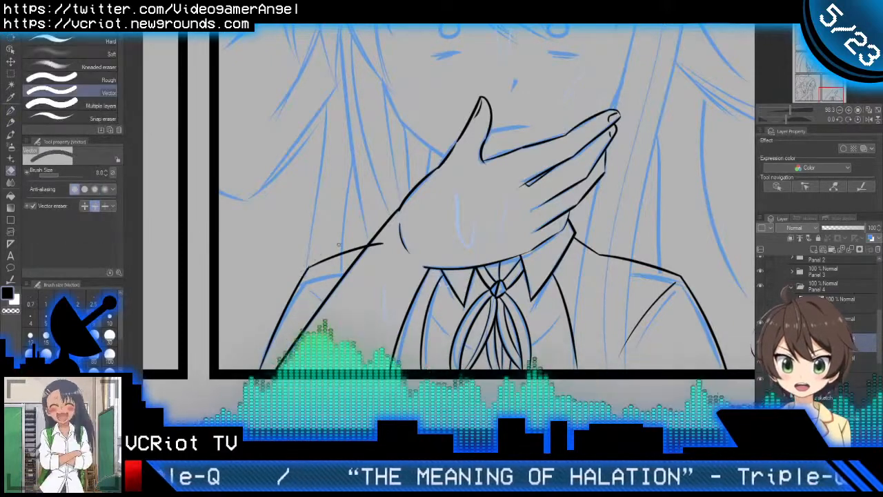
drag(380, 239, 378, 248)
key(p)
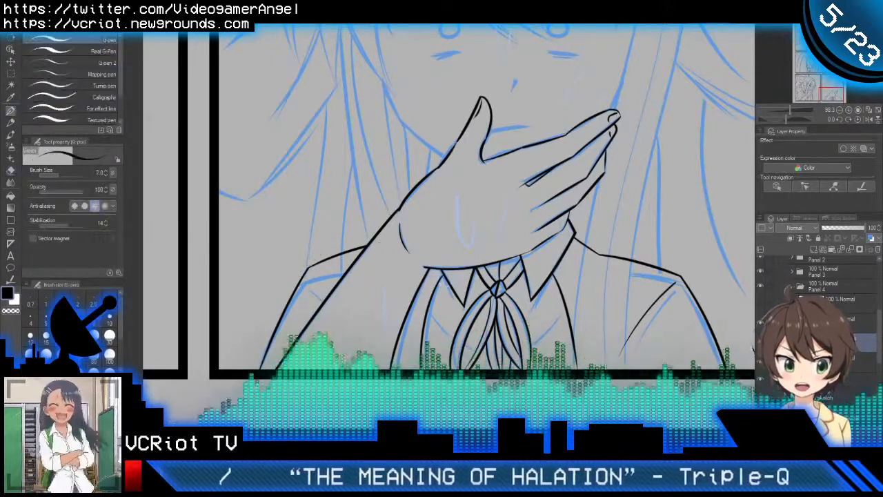
Step: Ink a short diagonal crease from the left shoulder corner toward the forearm
drag(312, 273, 330, 288)
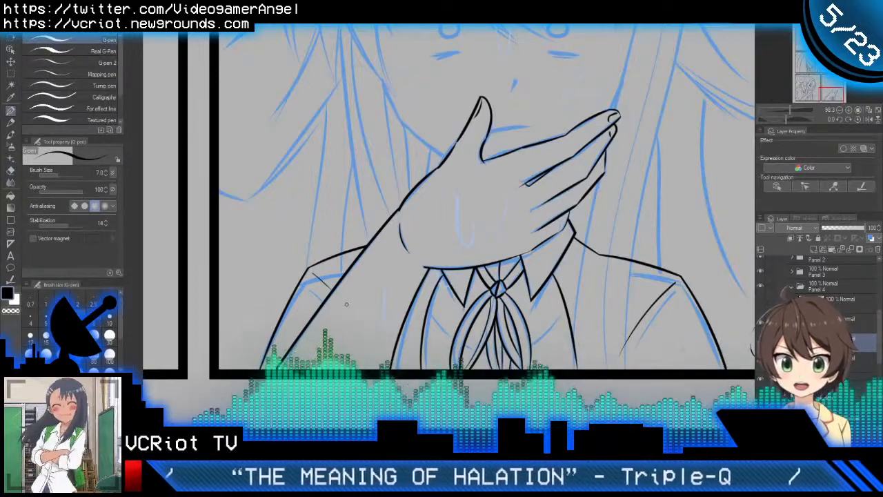
key(e)
key(p)
scroll(361, 296, down, 3)
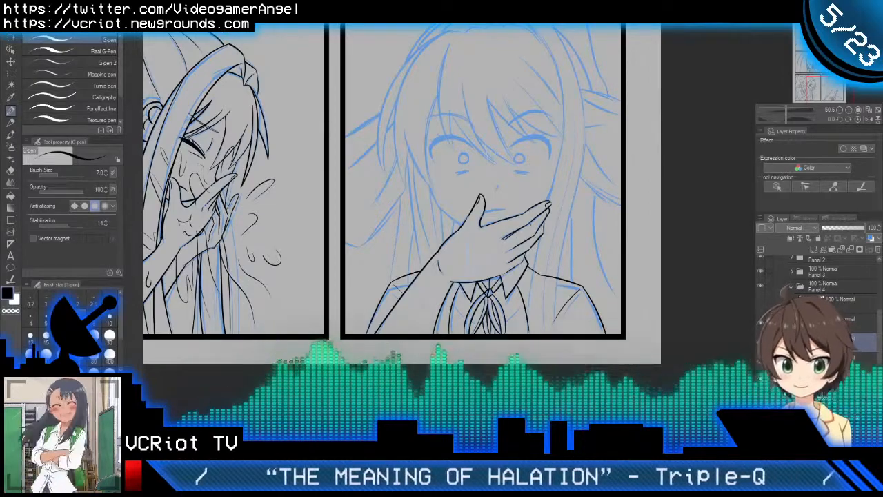
Step: Ink the lower end of the crease between the middle and ring fingers with a small hook, following the blue sketch
scroll(529, 222, up, 2)
scroll(523, 284, up, 2)
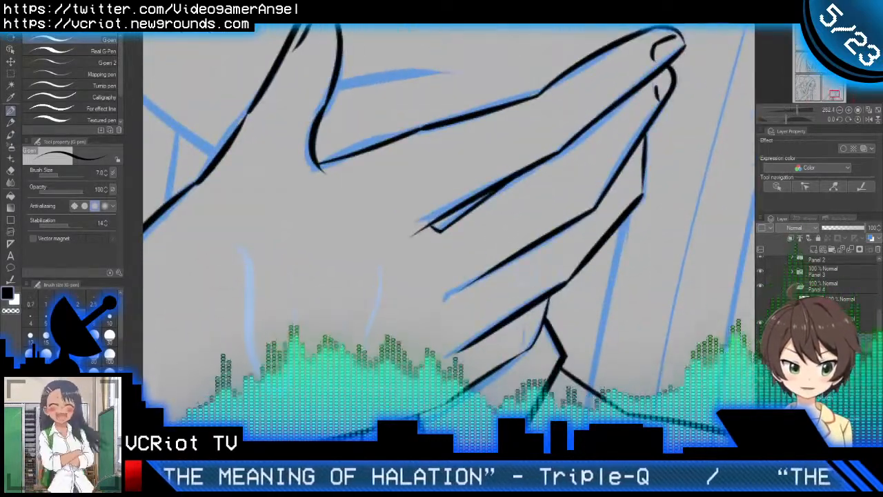
key(ctrl+z)
key(ctrl+y)
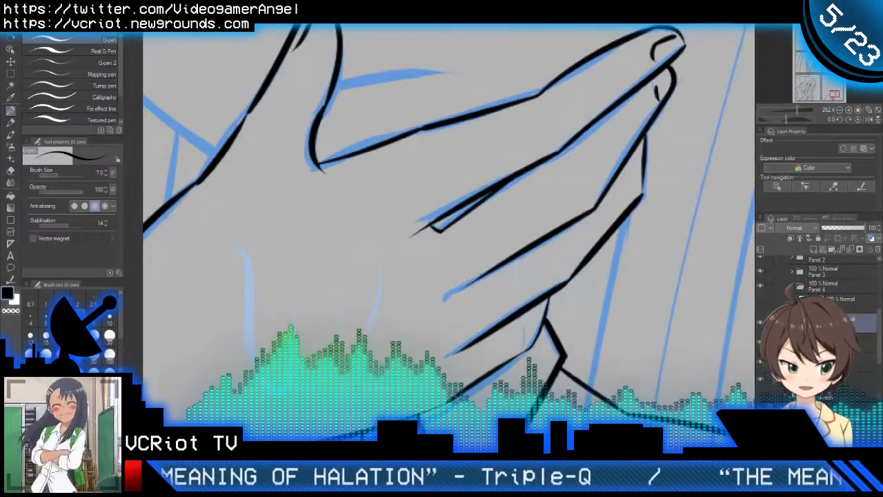
drag(580, 348, 566, 130)
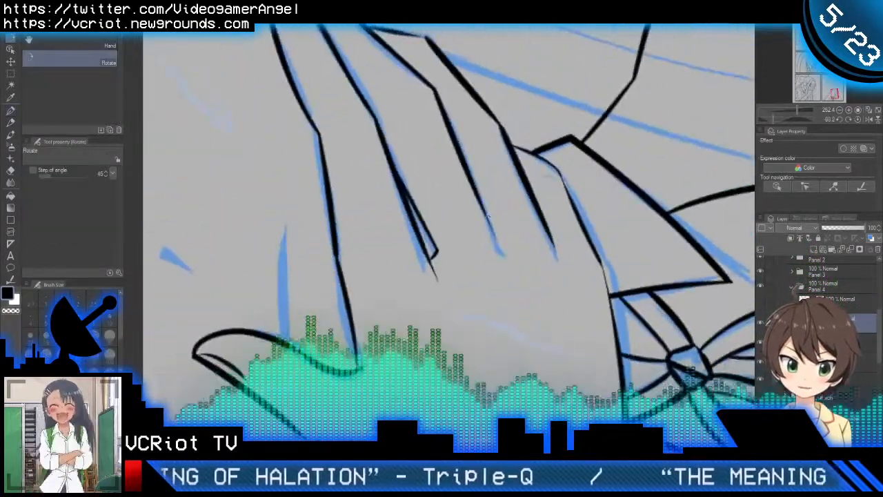
scroll(499, 233, up, 2)
mouse_move(469, 187)
mouse_down()
mouse_move(481, 224)
mouse_move(511, 258)
mouse_move(516, 268)
mouse_up()
key(ctrl+z)
scroll(588, 252, down, 7)
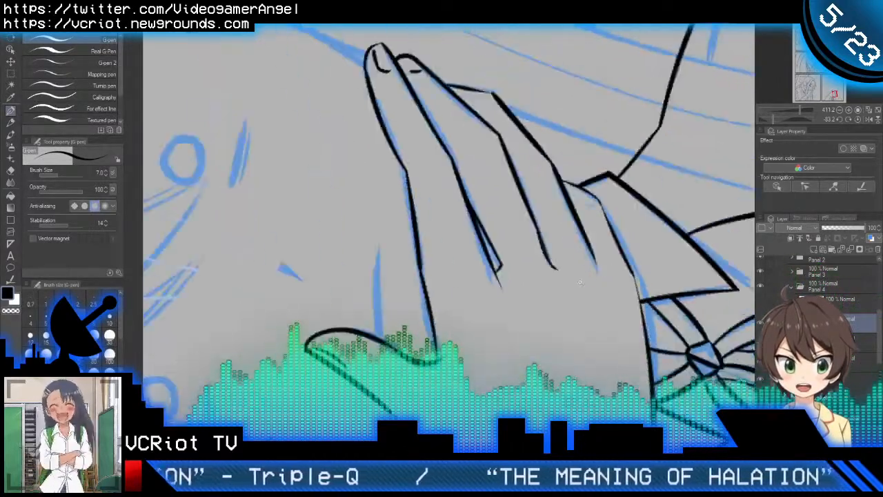
key(r)
double_click(603, 275)
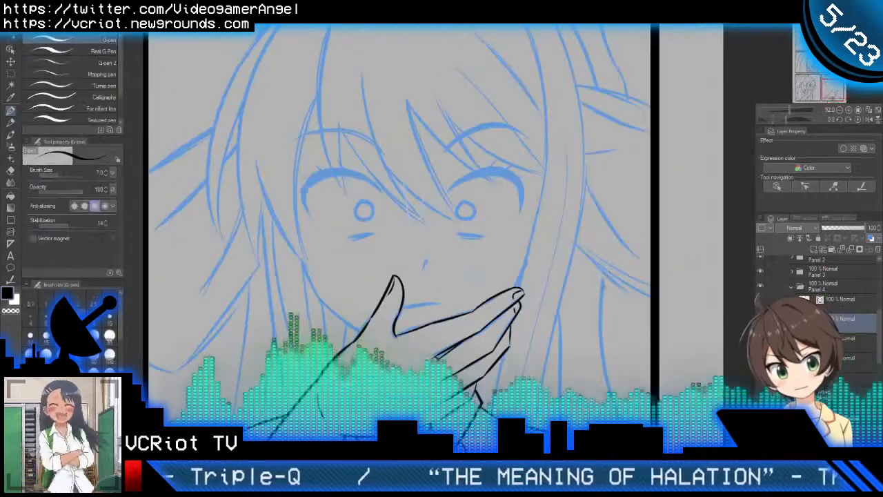
Step: Inspect the lower edge of the hand and compare the panel with its hand and clothing line art hidden and shown
scroll(494, 356, down, 3)
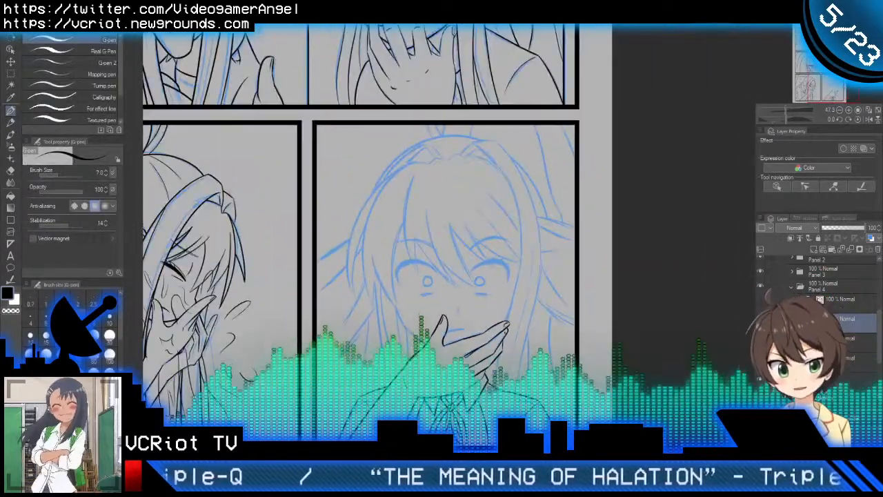
drag(506, 379, 555, 358)
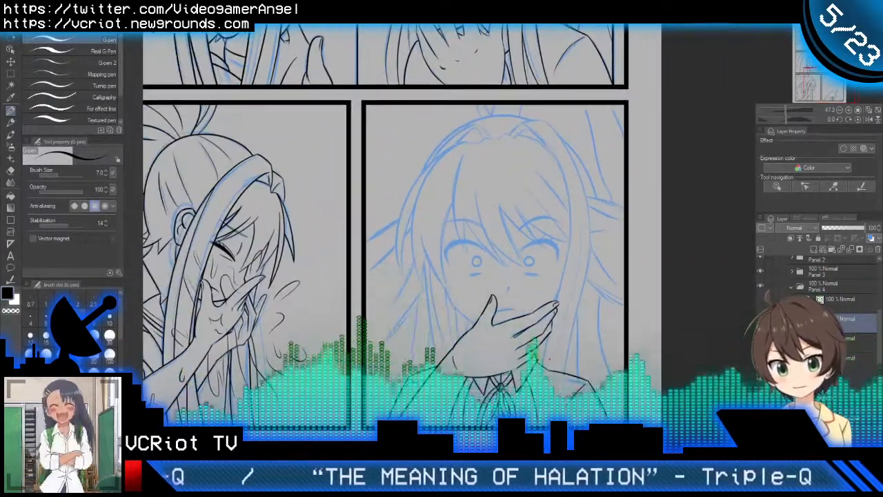
scroll(409, 350, up, 10)
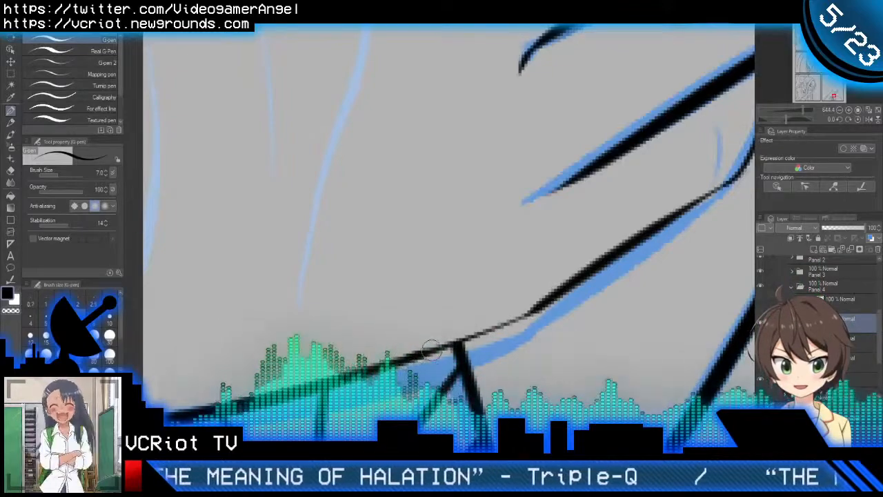
scroll(517, 323, down, 12)
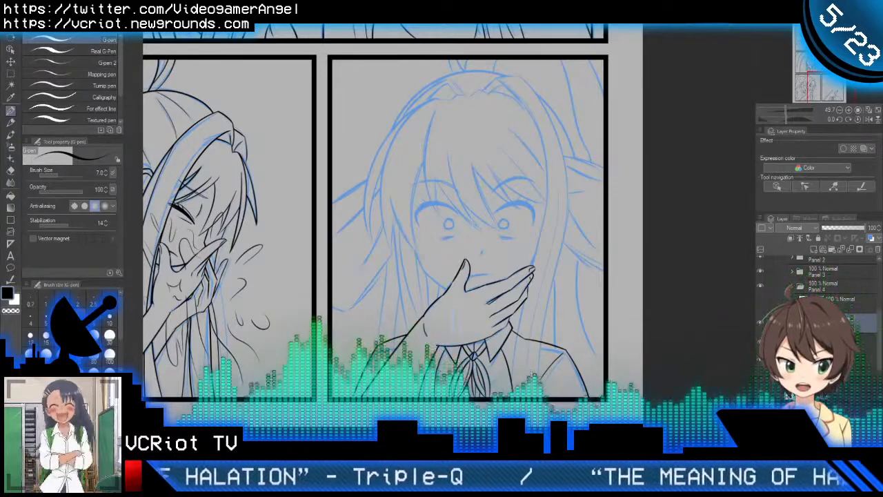
click(760, 323)
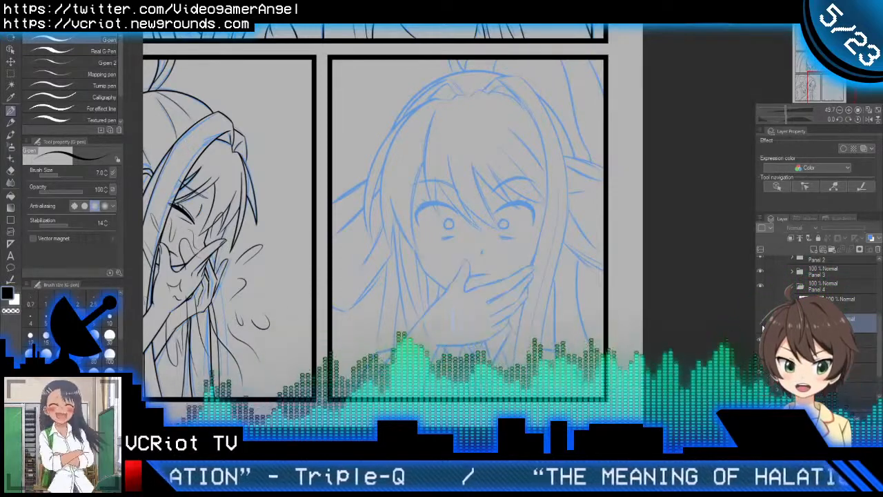
click(760, 322)
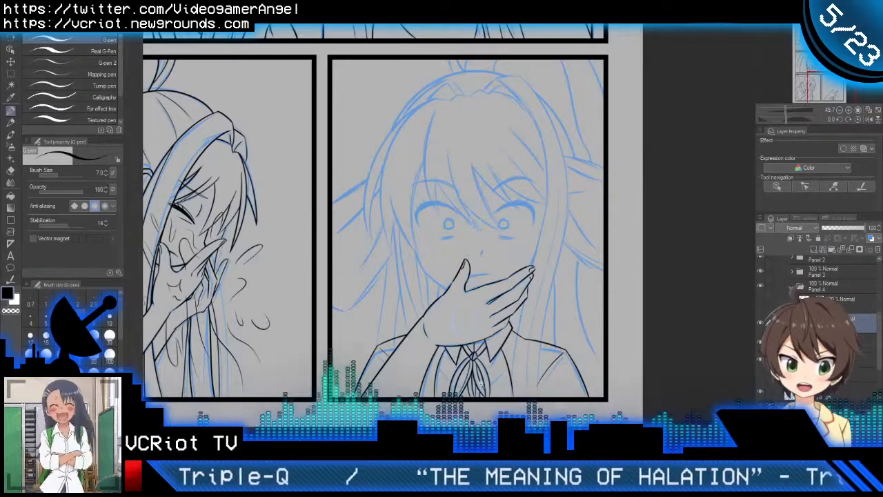
Step: Ink a V-shaped neckline across the chest behind the ribbon, running between both jacket edges
scroll(470, 373, up, 5)
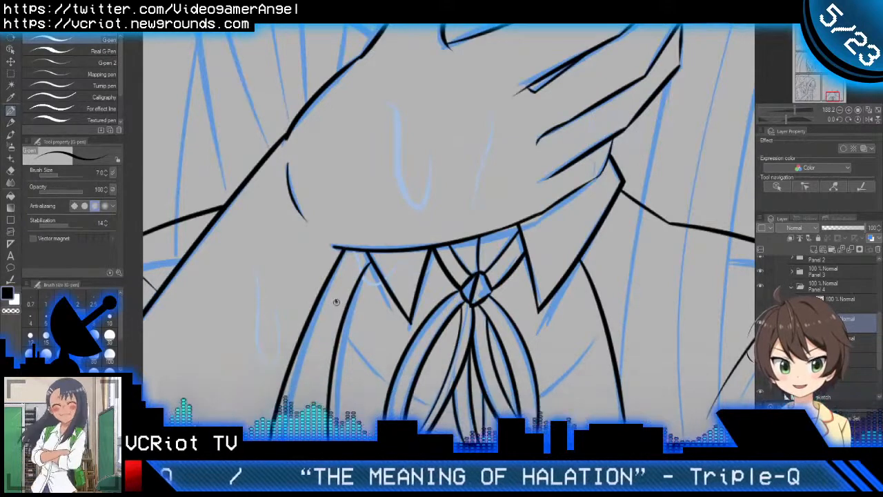
mouse_move(336, 302)
mouse_down()
mouse_move(526, 394)
mouse_move(649, 258)
mouse_up()
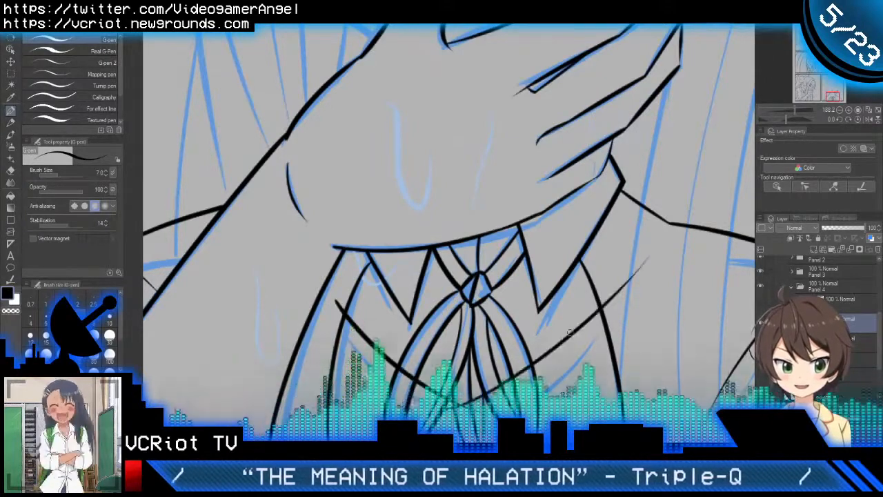
key(ctrl+z)
drag(457, 406, 654, 278)
Step: Trim the neckline where it overshoots the jacket edges and crosses the ribbon loops
key(e)
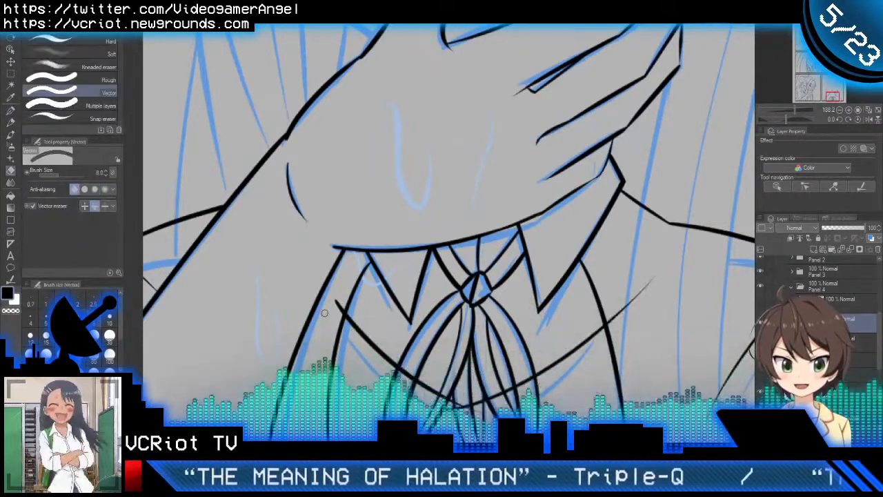
drag(324, 312, 334, 317)
drag(412, 390, 409, 373)
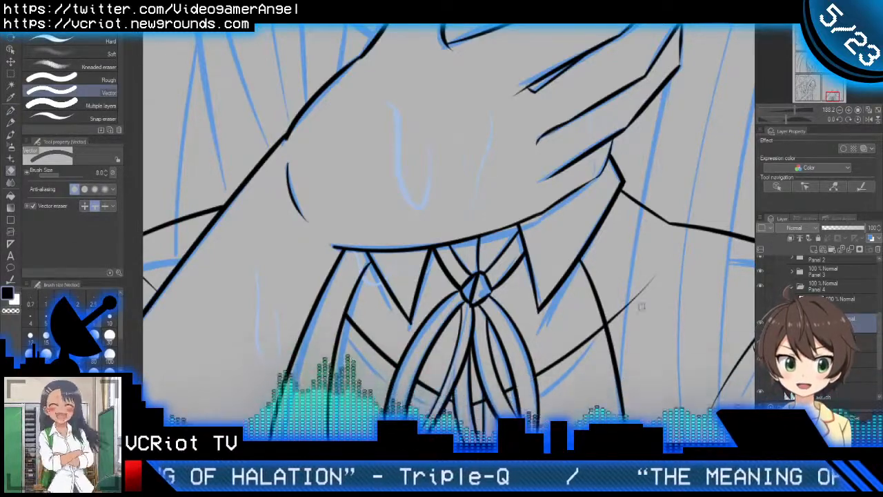
drag(640, 293, 649, 303)
Step: Ink a second line parallel to the neckline on both sides of the ribbon and trim its ends at the jacket edges
key(p)
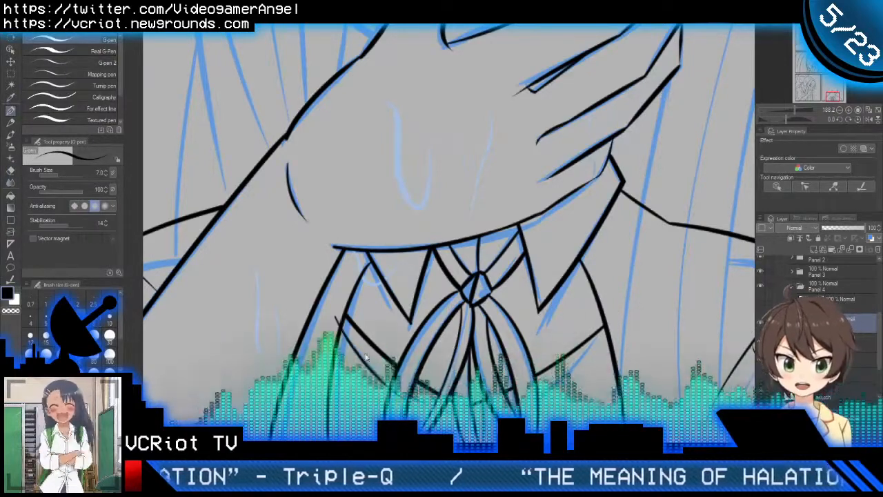
drag(622, 316, 610, 331)
key(e)
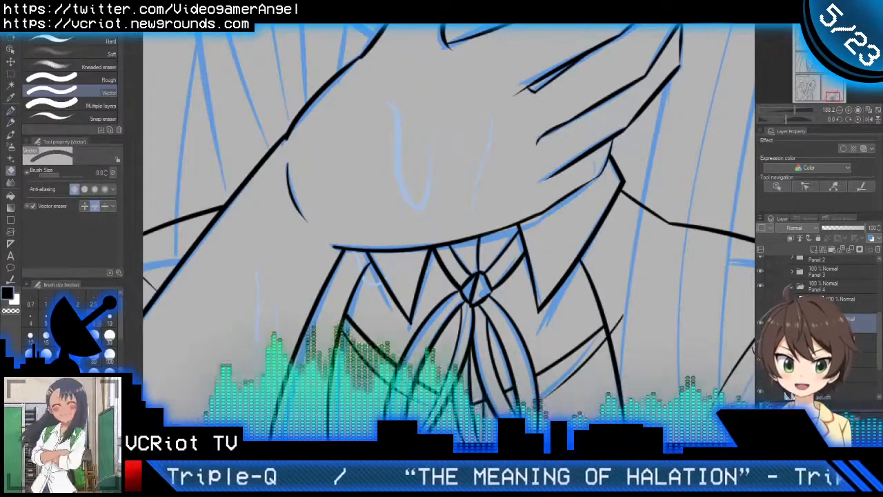
key(p)
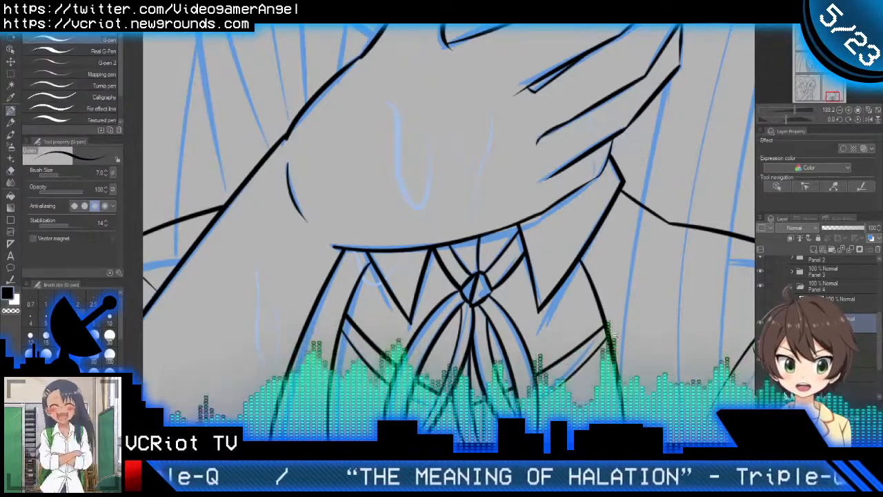
Step: Review the other inked panels on the page and check the last panel's line art against its sketch
scroll(614, 334, down, 5)
drag(636, 302, 578, 376)
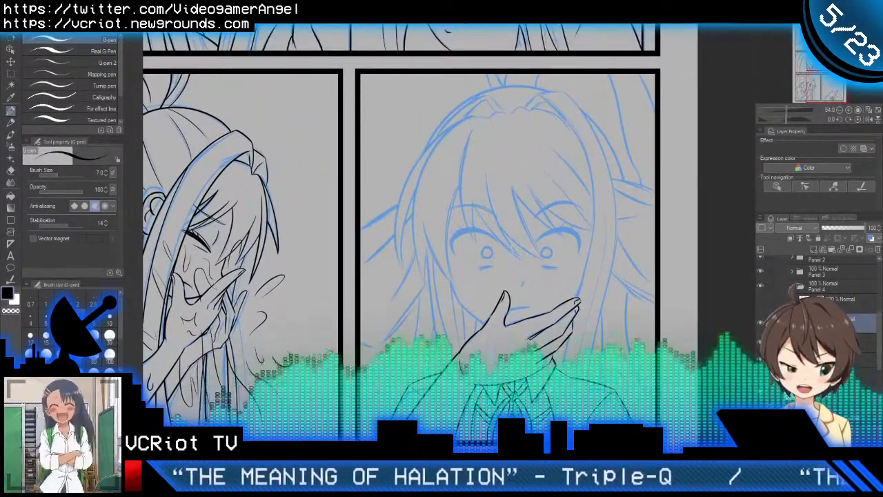
scroll(594, 345, down, 2)
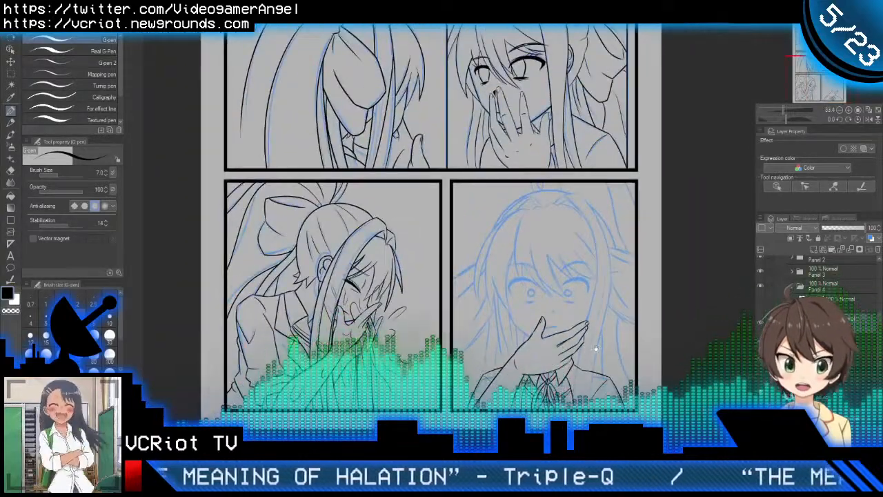
drag(565, 113, 612, 345)
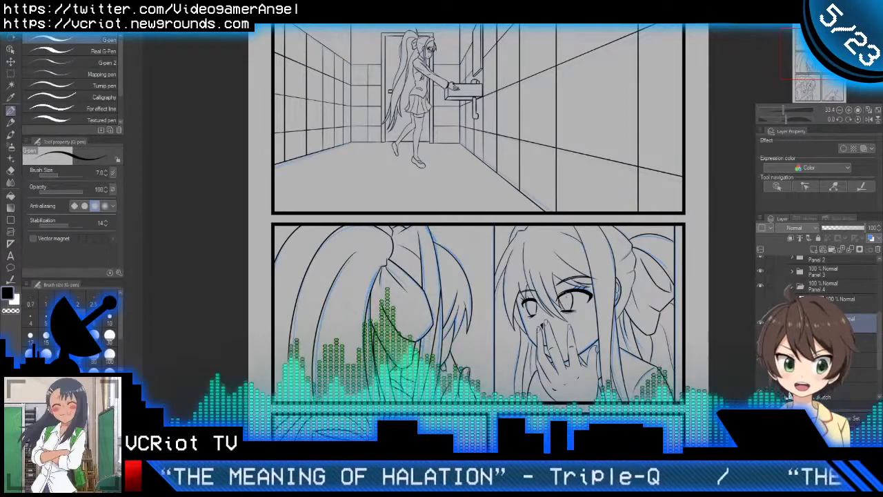
drag(560, 234, 575, 270)
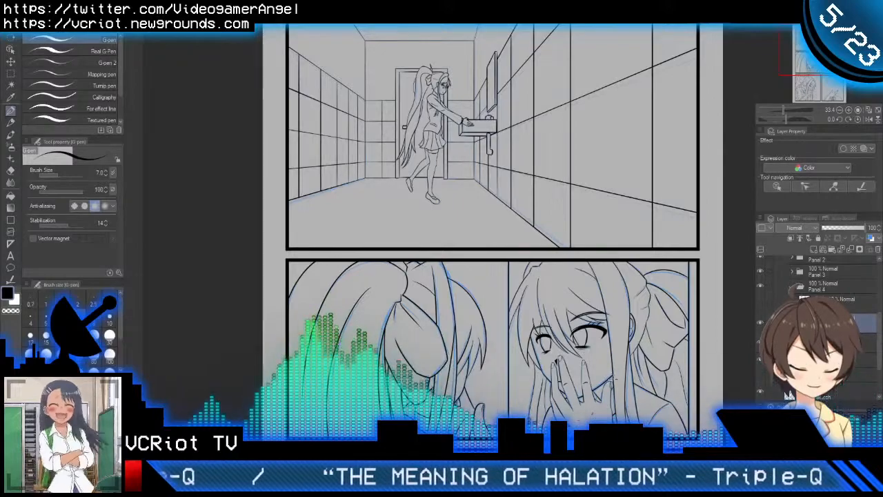
mouse_move(608, 402)
mouse_down()
mouse_move(554, 177)
mouse_move(509, 87)
mouse_up()
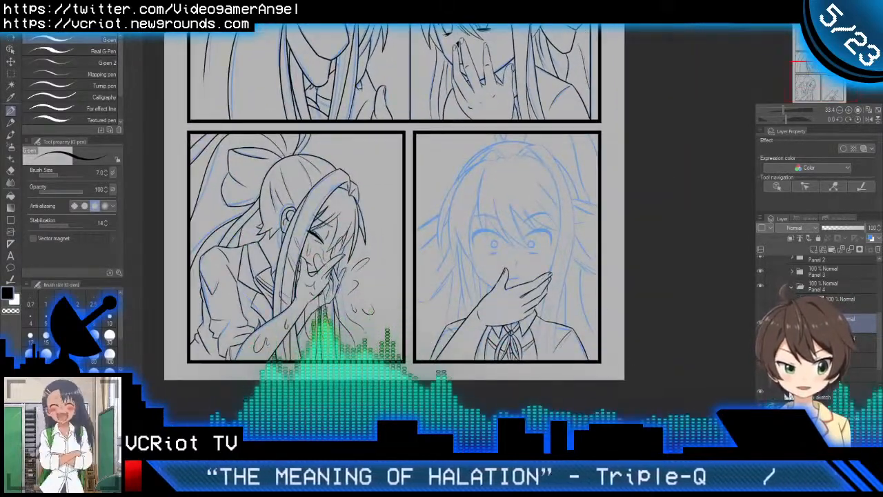
click(761, 321)
click(761, 320)
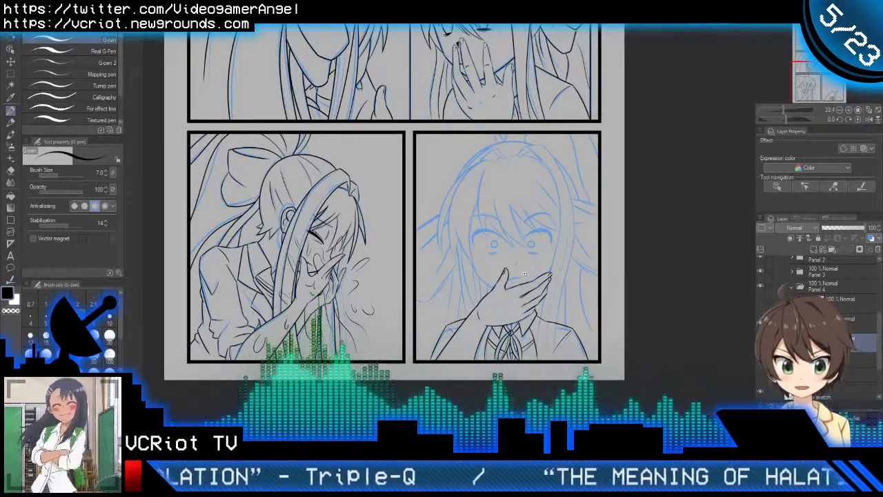
Step: Show the hair line art and erase the left hair strands where they cross the hand, forearm and sleeve
scroll(524, 273, up, 3)
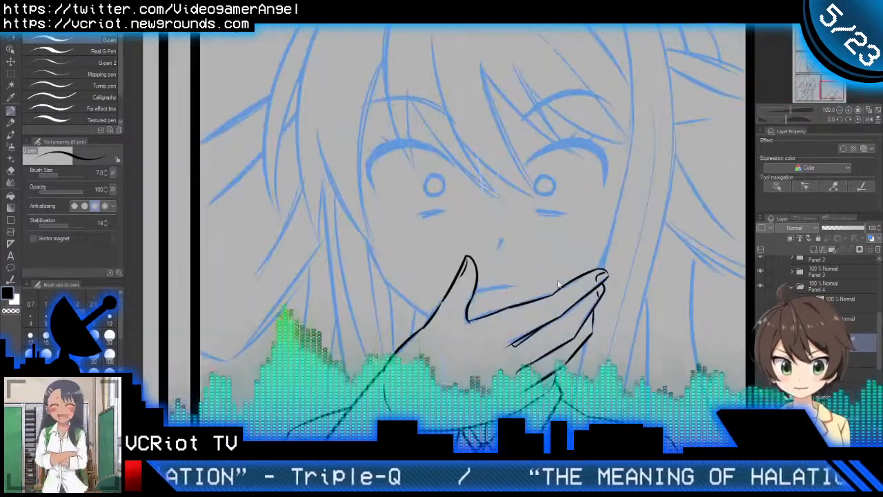
click(763, 303)
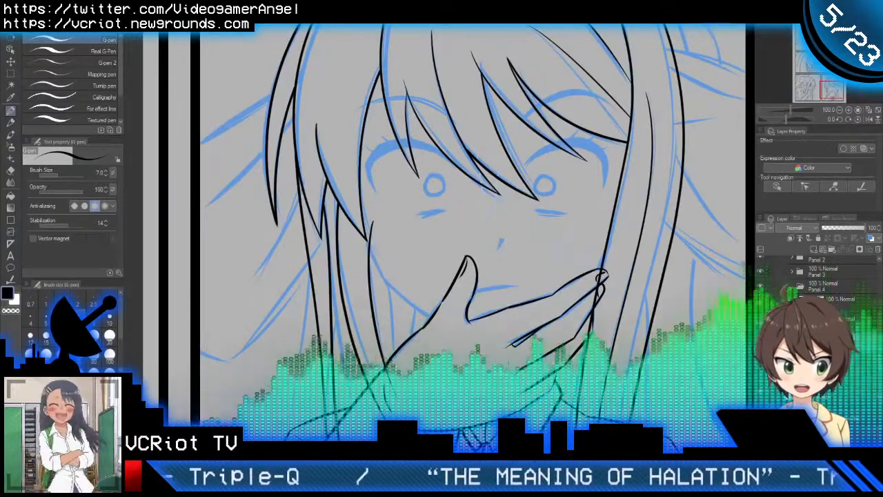
drag(563, 423, 582, 280)
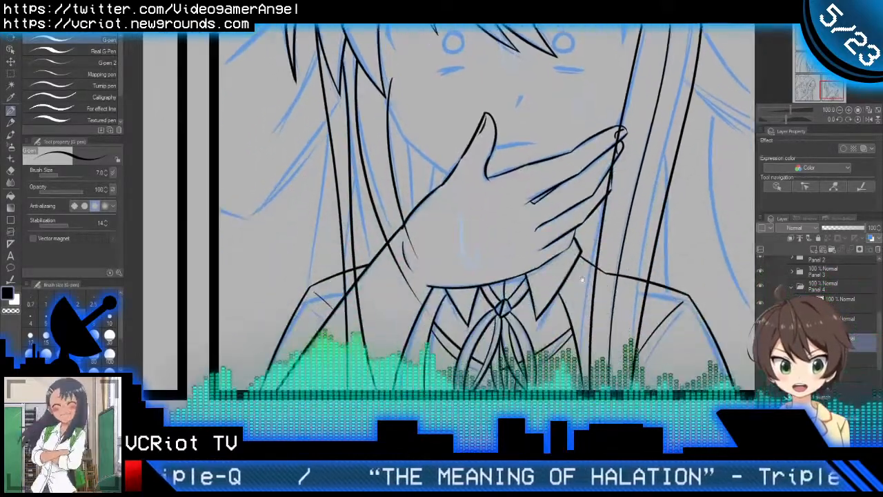
key(e)
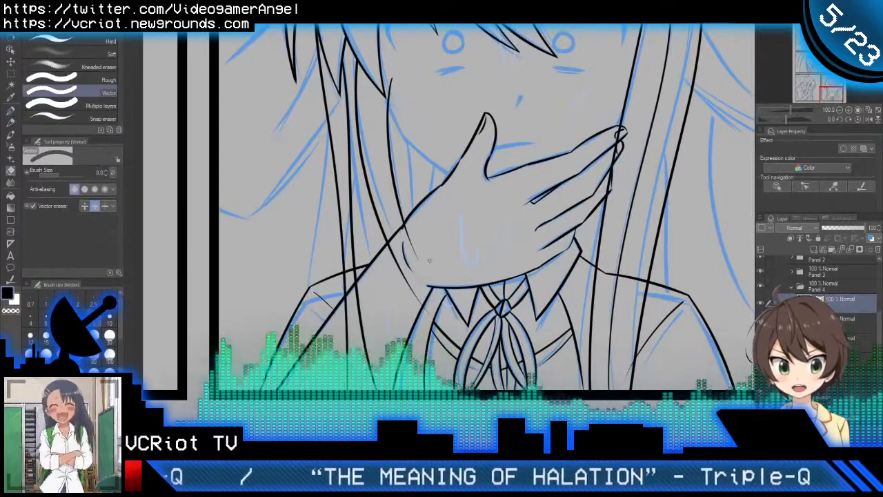
drag(407, 265, 433, 306)
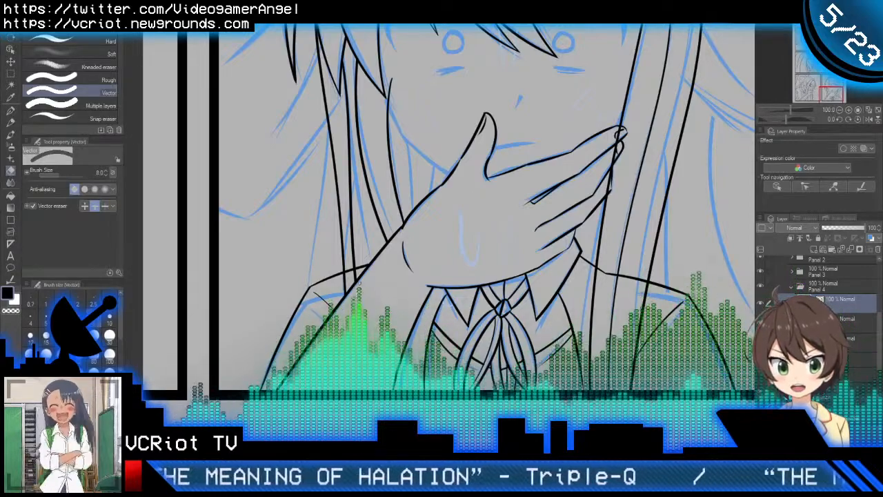
key(p)
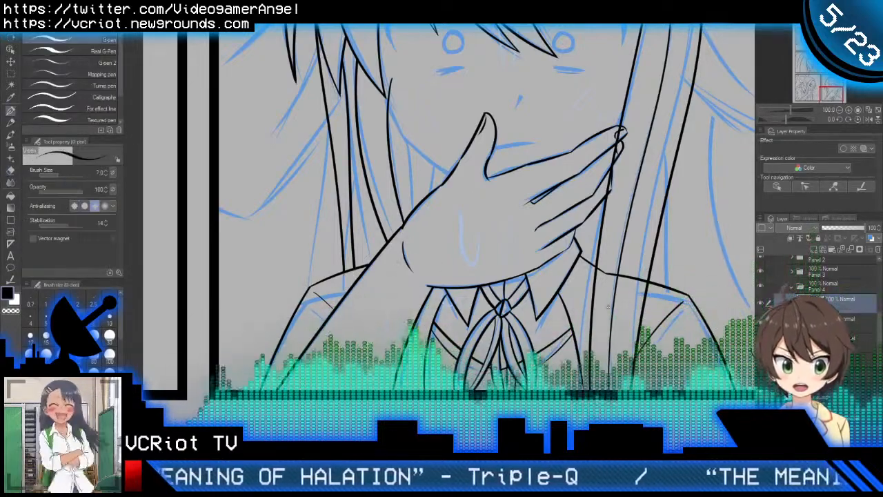
Step: Erase the right shoulder line where it passes through the long side lock of hair
scroll(628, 358, down, 1)
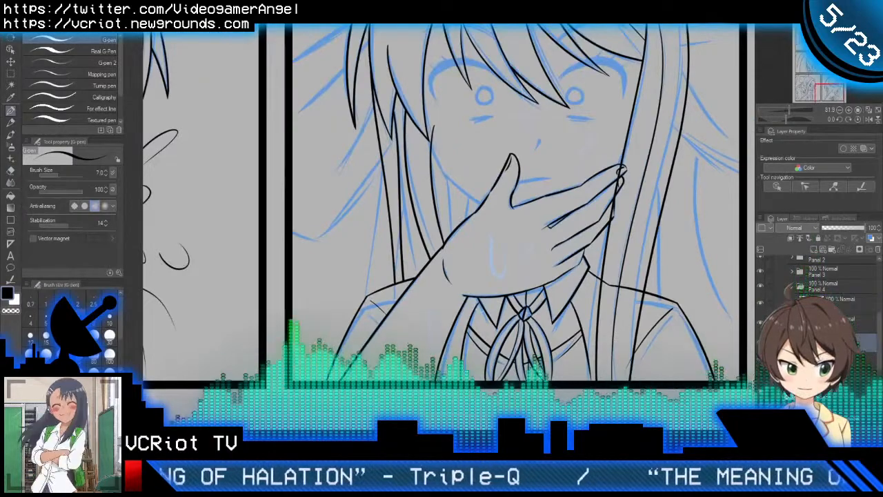
key(e)
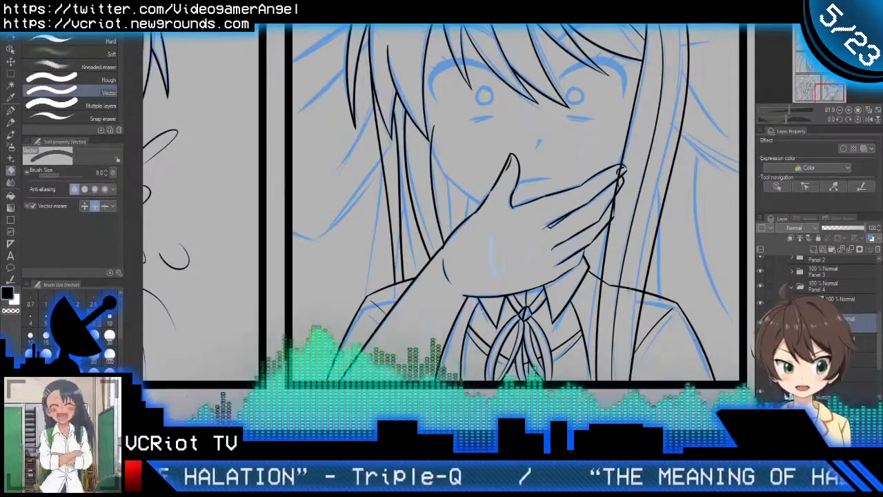
key(p)
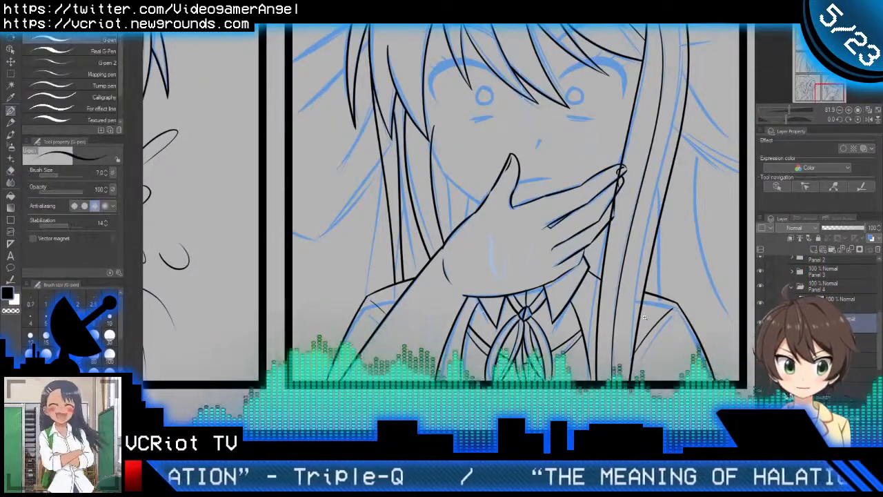
Step: Erase the side lock's inner hair line where it crosses the fingertips
scroll(634, 294, up, 2)
scroll(612, 168, up, 1)
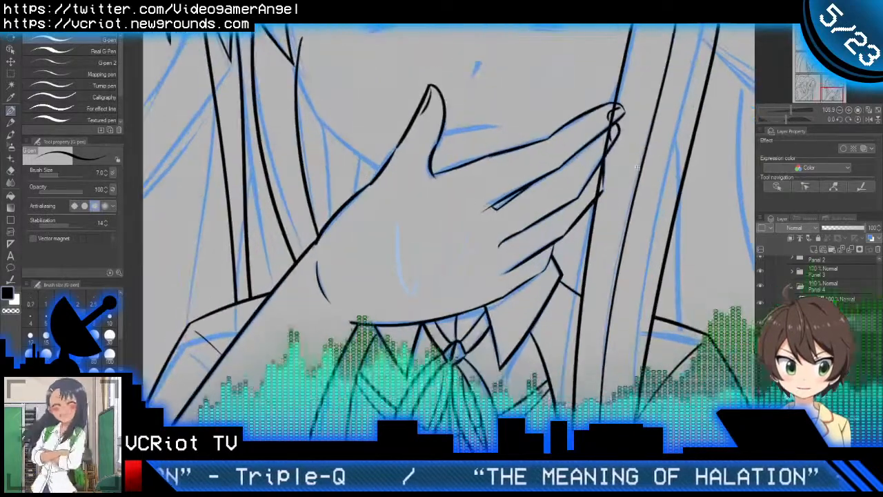
mouse_move(614, 112)
mouse_down()
mouse_move(579, 157)
mouse_move(564, 219)
mouse_up()
key(e)
key(p)
scroll(580, 225, down, 4)
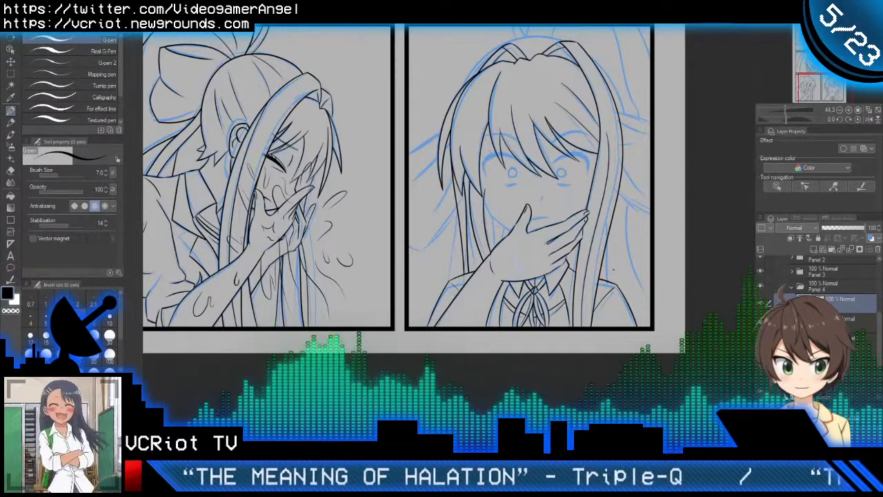
Step: Ink the left jaw line from the hair beside the cheek down to the base of the thumb, following the sketch
drag(611, 263, 600, 264)
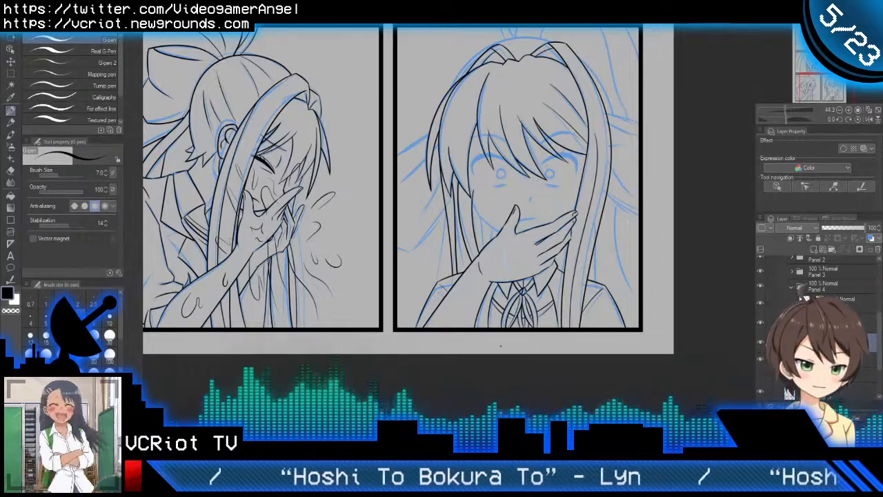
drag(516, 249, 474, 313)
scroll(475, 313, up, 4)
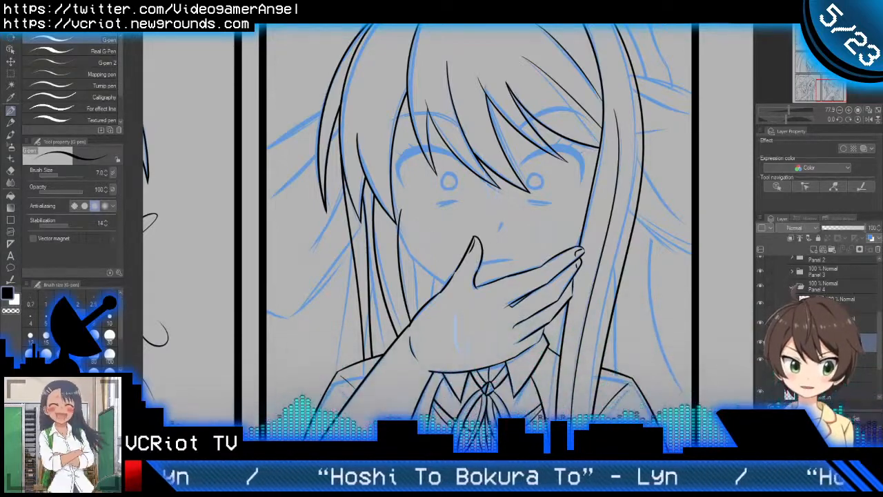
scroll(423, 199, up, 3)
drag(366, 163, 418, 300)
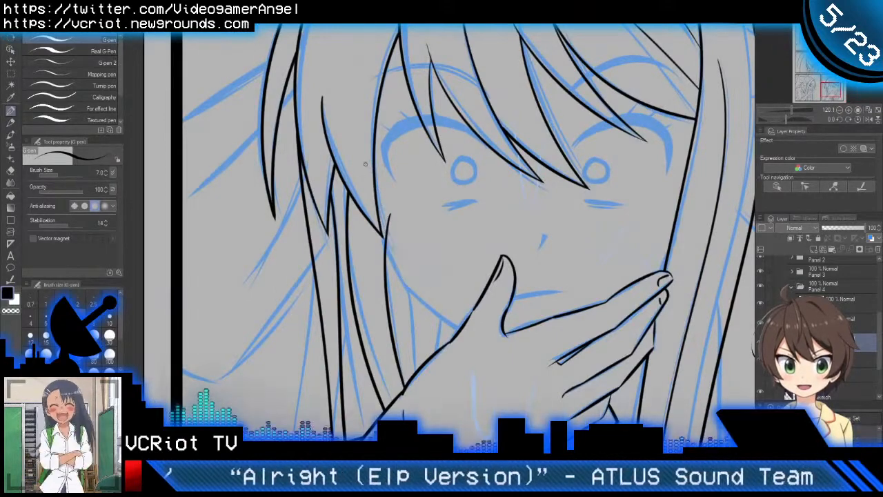
key(ctrl+z)
drag(366, 169, 423, 323)
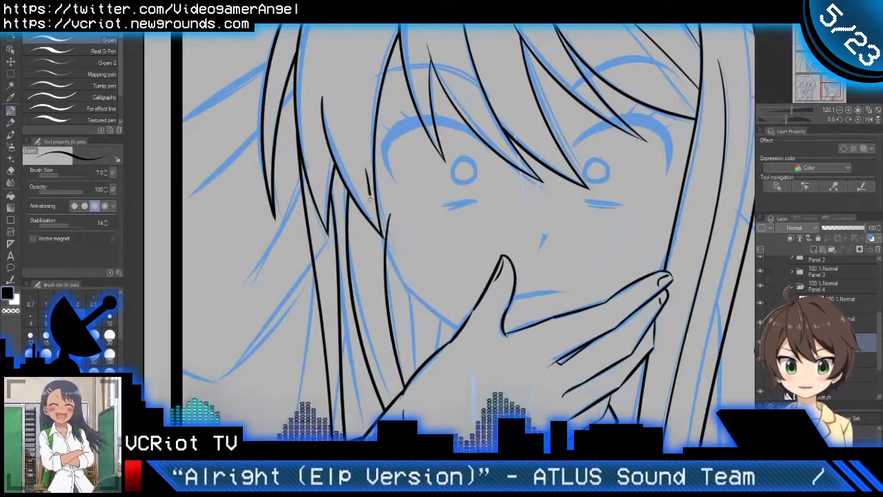
key(ctrl+z)
mouse_move(366, 172)
mouse_down()
mouse_move(391, 260)
mouse_move(417, 307)
mouse_up()
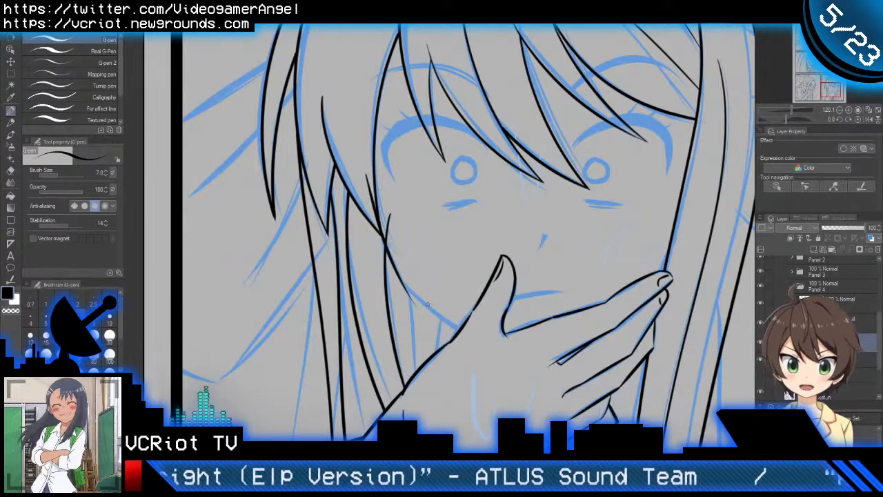
drag(394, 272, 508, 347)
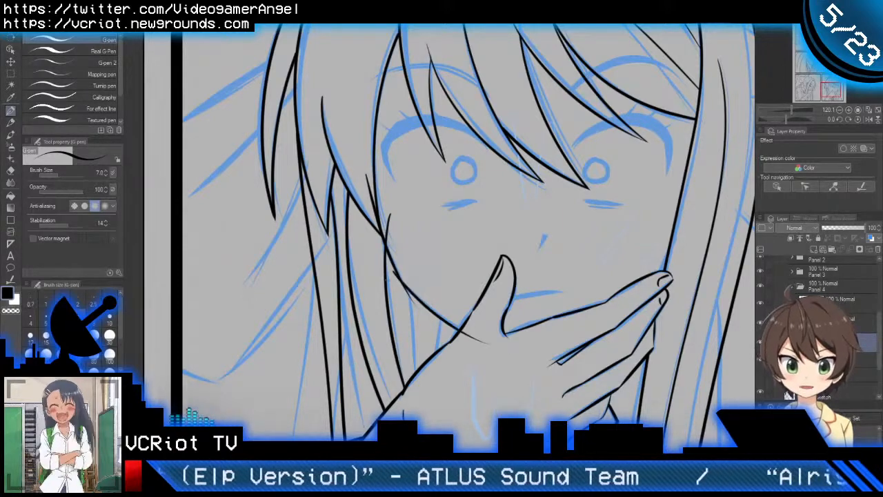
Step: Erase the jaw line's excess ends where its strokes overlap, above the cheek hair and inside the hand
key(e)
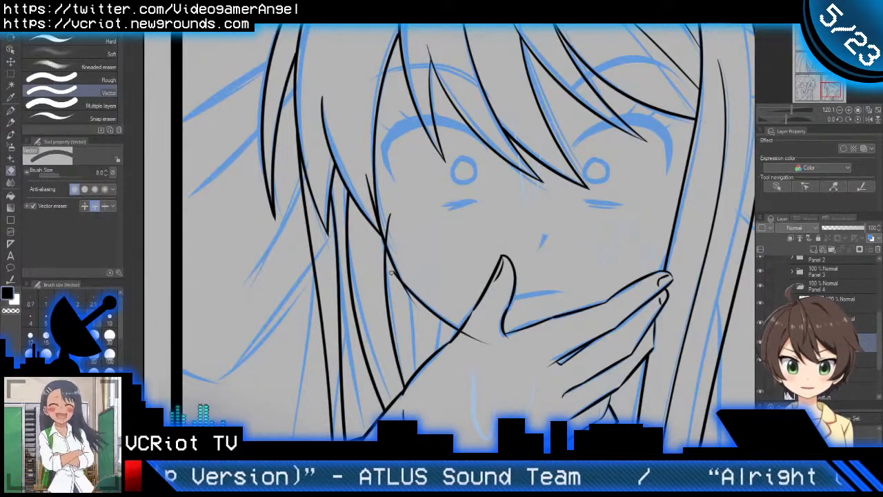
drag(400, 281, 413, 301)
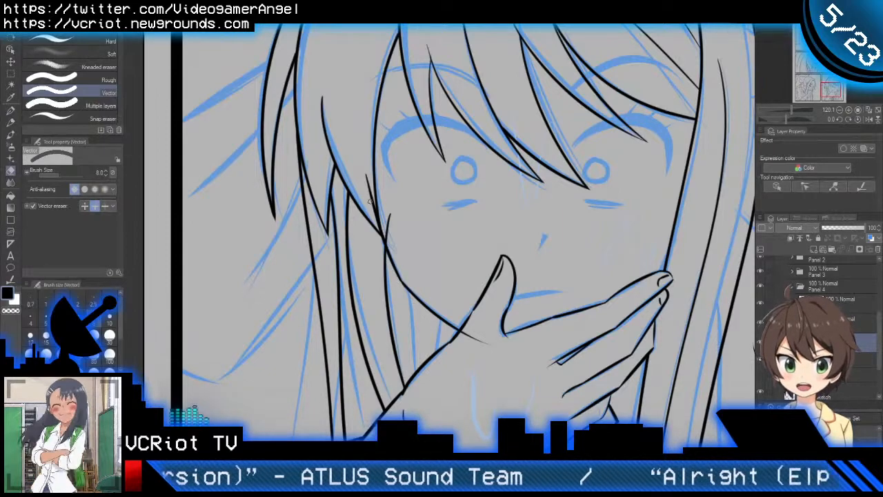
drag(370, 200, 378, 224)
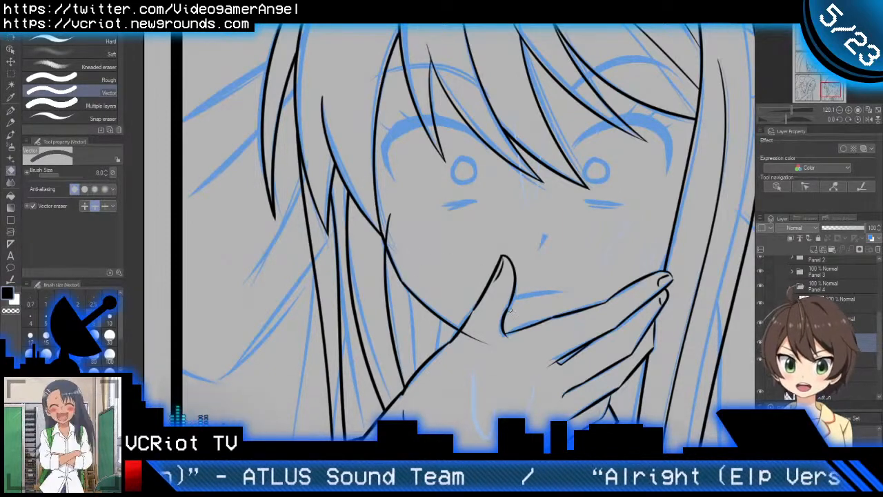
key(p)
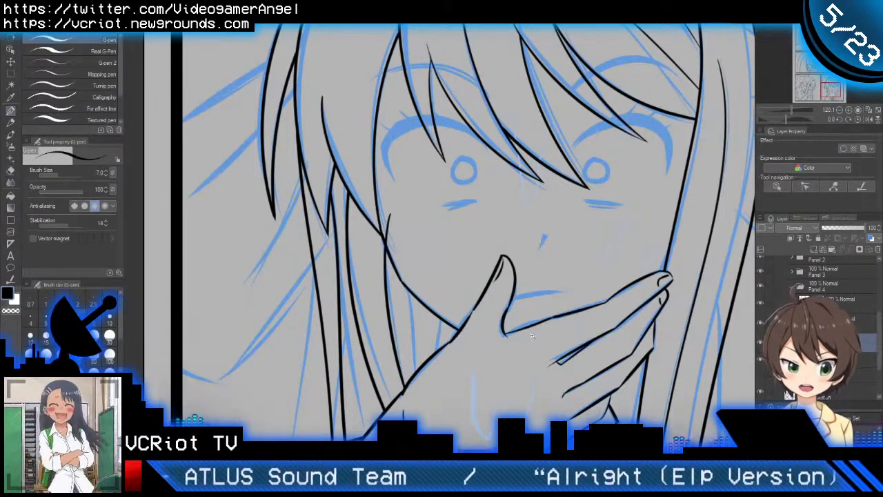
Step: Examine the inked jaw line up close and against the rest of the last panel
scroll(532, 336, down, 1)
scroll(512, 348, down, 1)
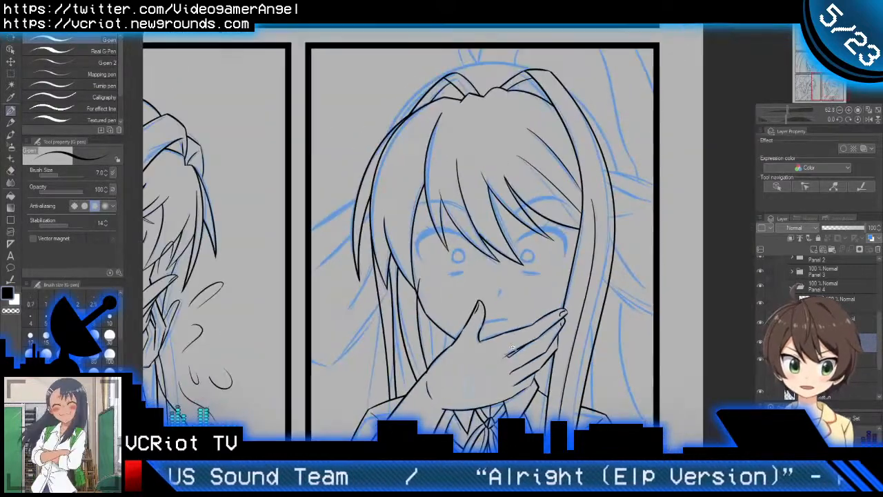
drag(528, 344, 539, 299)
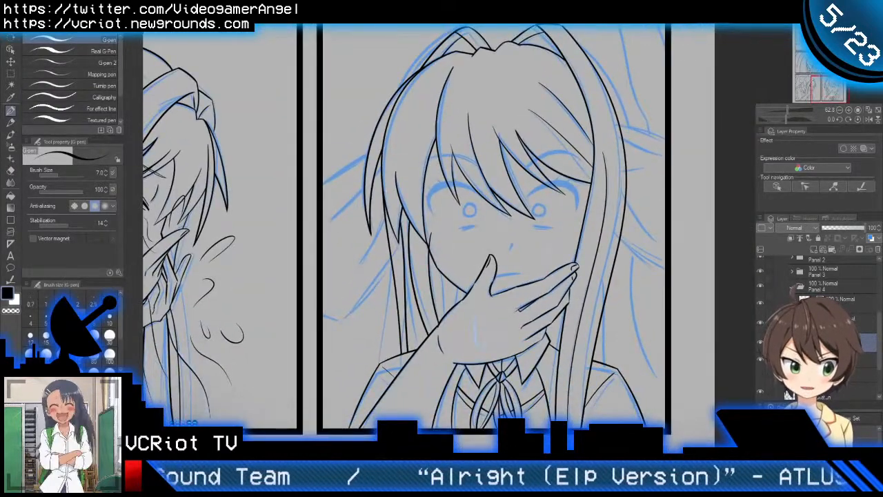
scroll(424, 232, up, 2)
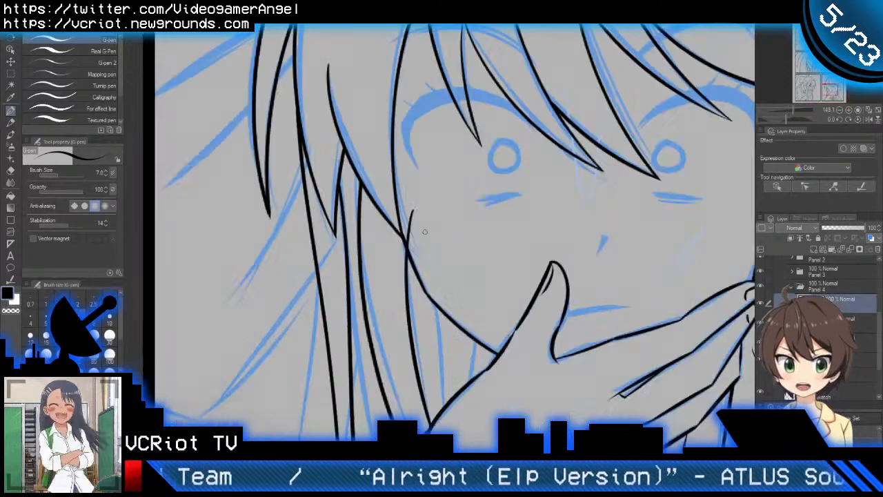
scroll(419, 302, down, 3)
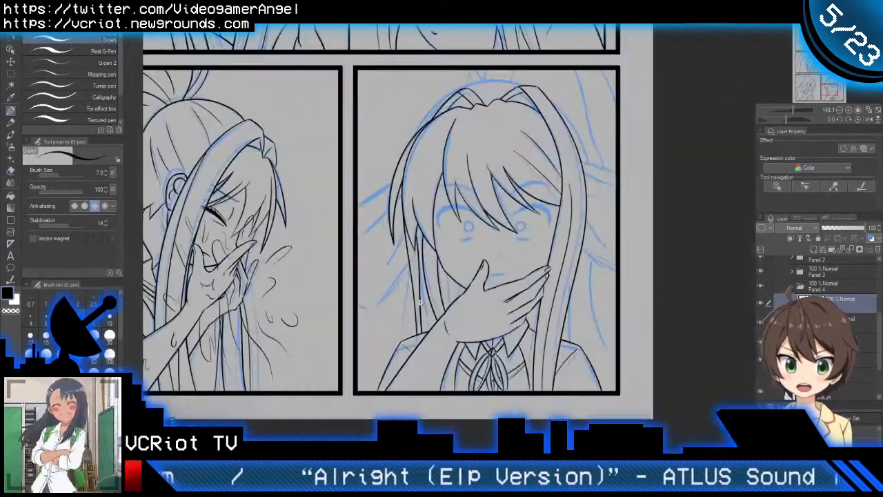
drag(495, 313, 468, 315)
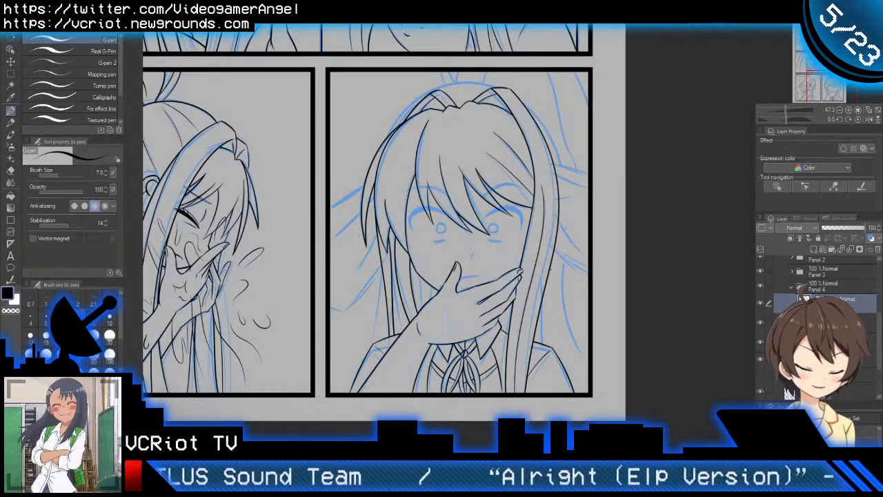
drag(502, 324, 578, 302)
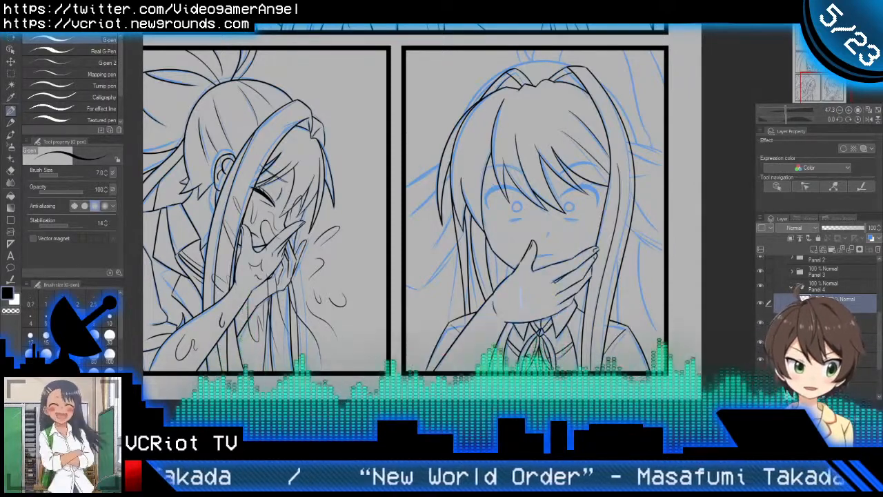
Step: Activate the face and hand line layer and hide the hair line art to expose the sketched eyes
click(827, 343)
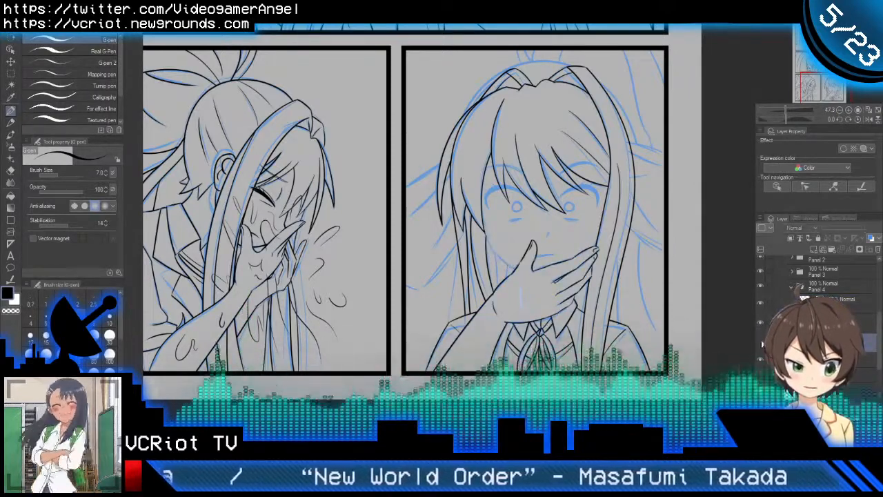
click(760, 341)
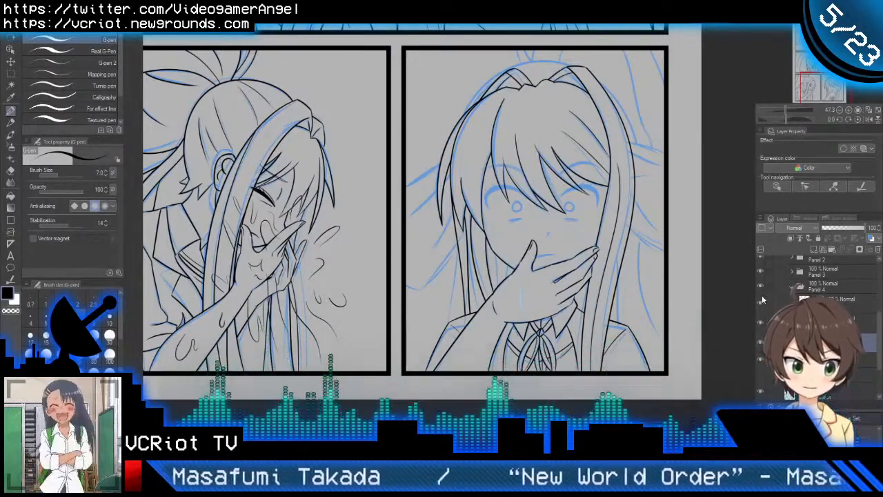
drag(580, 187, 511, 219)
drag(526, 305, 483, 274)
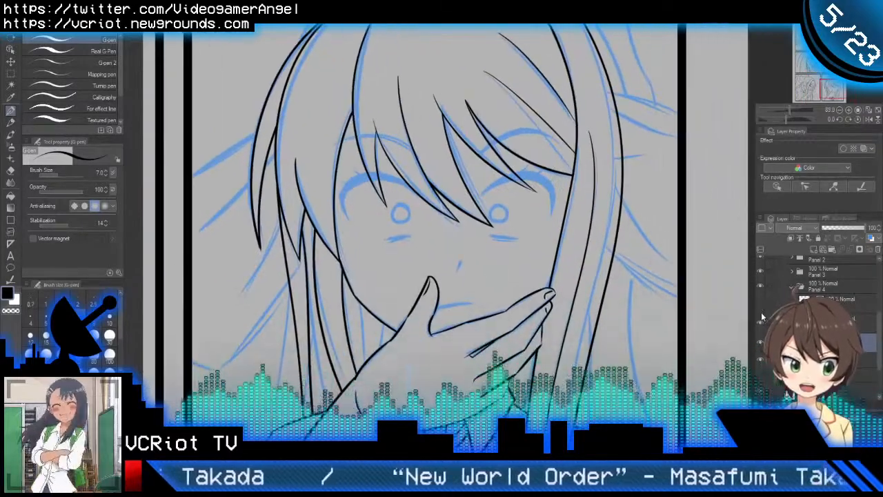
click(762, 324)
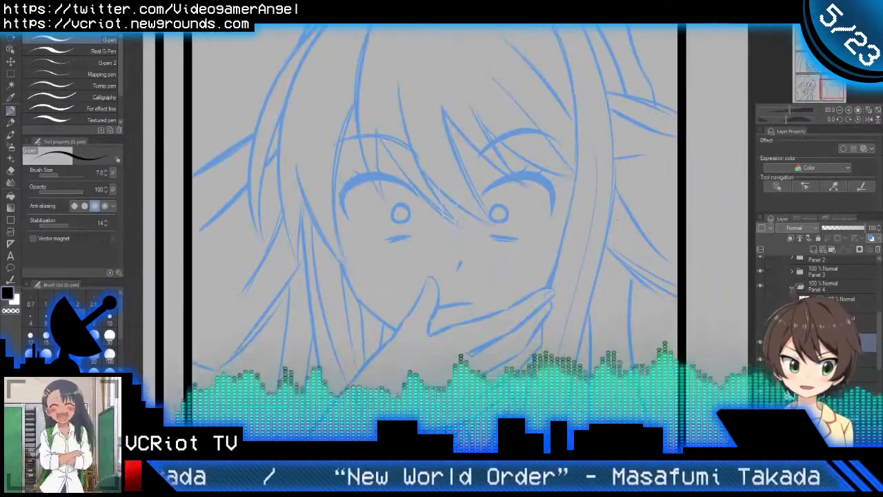
click(762, 324)
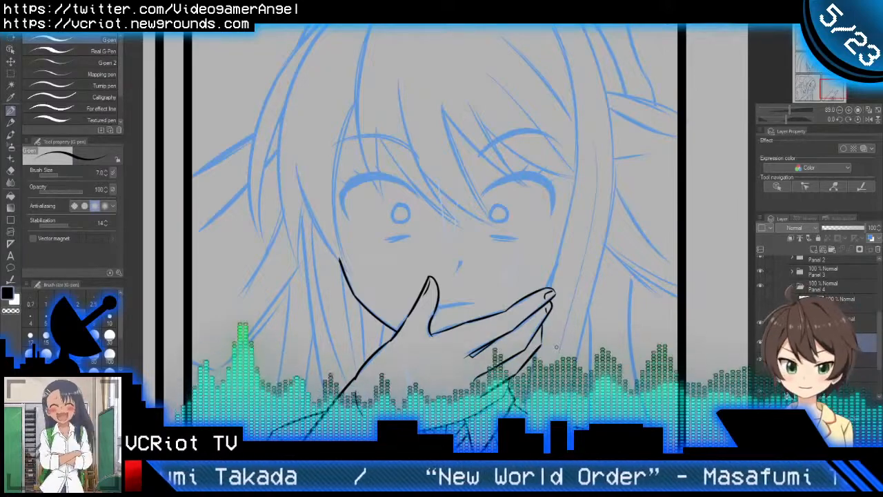
Step: Set the G-pen brush size to 5 and ink the lower edge of the right-hand eye's upper lash line
drag(580, 349, 565, 357)
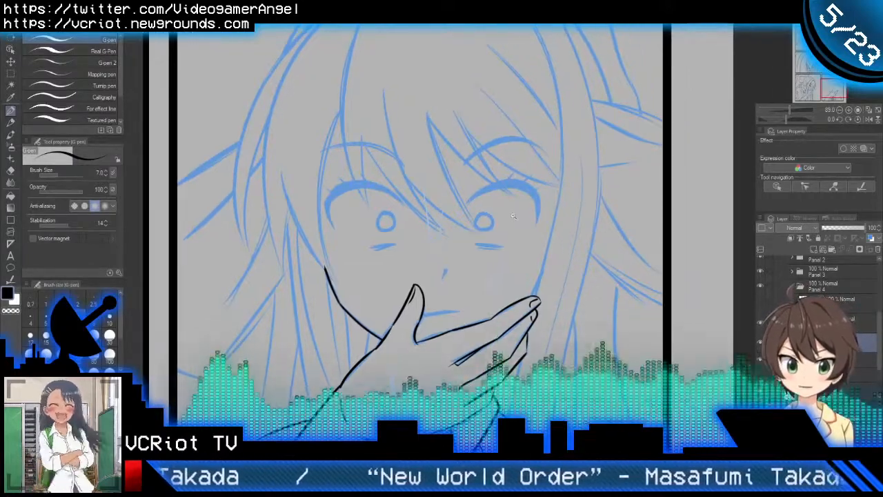
drag(513, 216, 562, 214)
drag(475, 216, 533, 203)
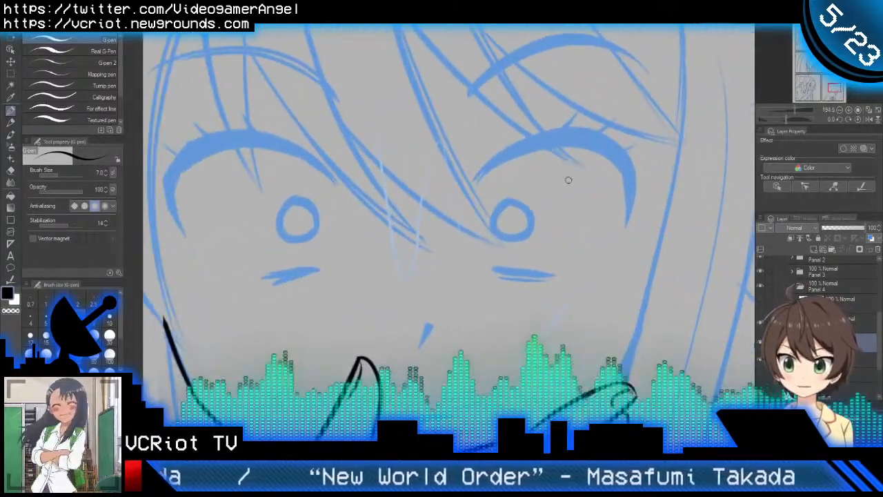
click(556, 162)
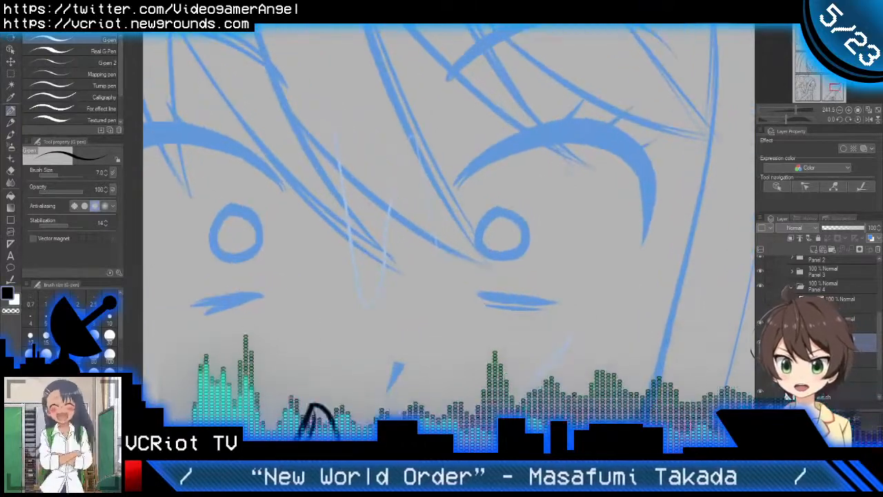
click(45, 318)
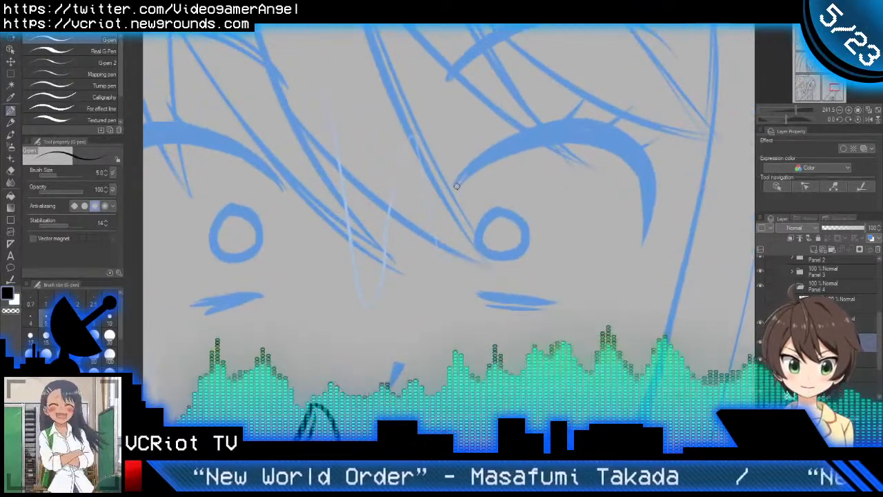
mouse_move(458, 184)
mouse_down()
mouse_move(539, 143)
mouse_move(652, 186)
mouse_up()
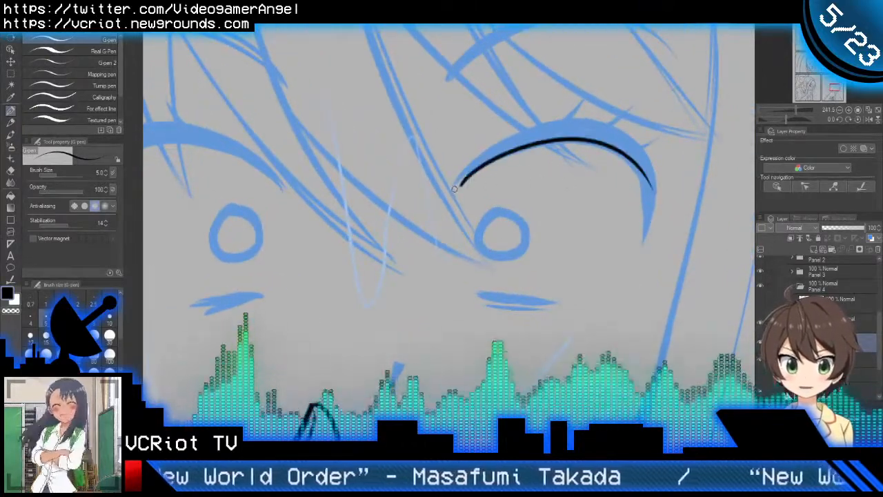
drag(455, 188, 660, 167)
key(ctrl+z)
mouse_move(454, 191)
mouse_down()
mouse_move(518, 145)
mouse_move(655, 179)
mouse_up()
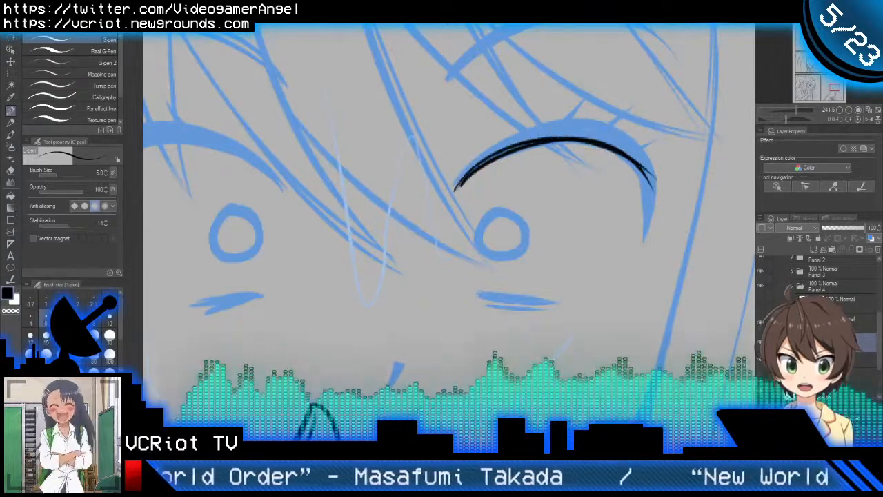
key(ctrl+z)
mouse_move(455, 190)
mouse_down()
mouse_move(544, 140)
mouse_move(653, 172)
mouse_up()
key(ctrl+z)
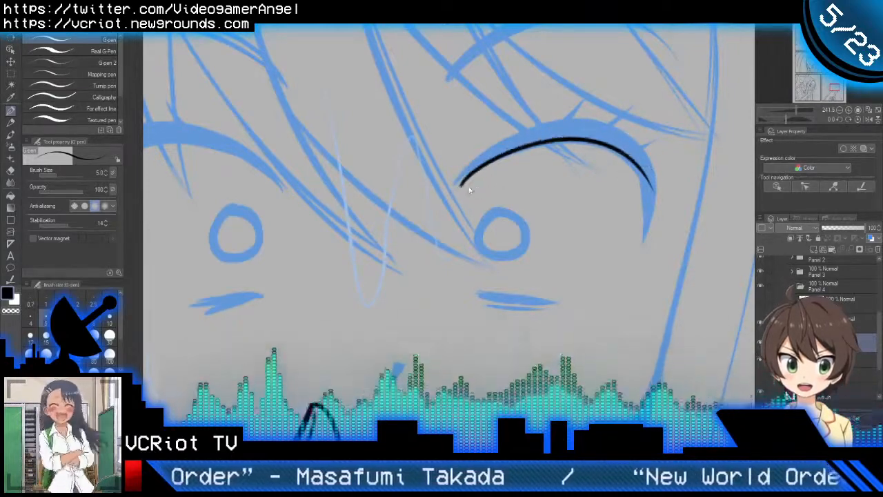
Step: Thicken the right-hand eye's upper lash line with overlapping curved strokes that fill the sketched lash shape
drag(486, 165, 652, 172)
mouse_move(451, 190)
mouse_down()
mouse_move(601, 130)
mouse_move(651, 157)
mouse_up()
drag(456, 183, 660, 156)
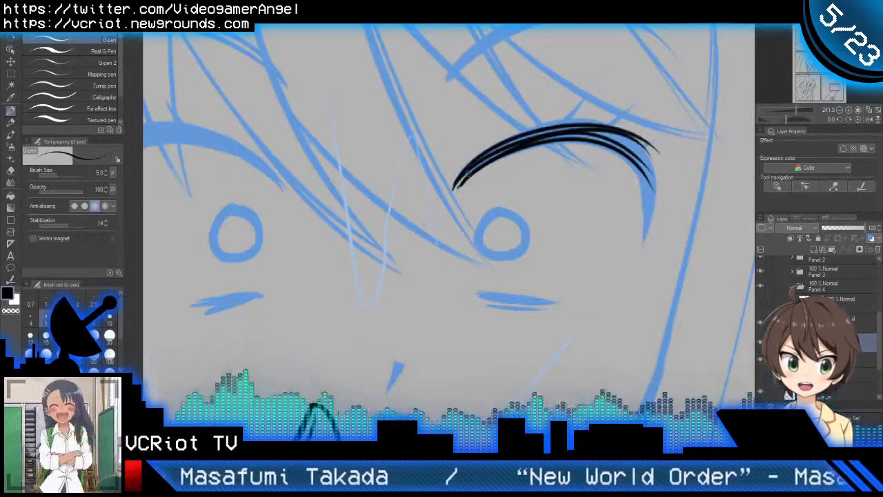
mouse_move(468, 173)
mouse_down()
mouse_move(559, 131)
mouse_move(614, 160)
mouse_up()
mouse_move(453, 187)
mouse_down()
mouse_move(537, 143)
mouse_move(622, 134)
mouse_up()
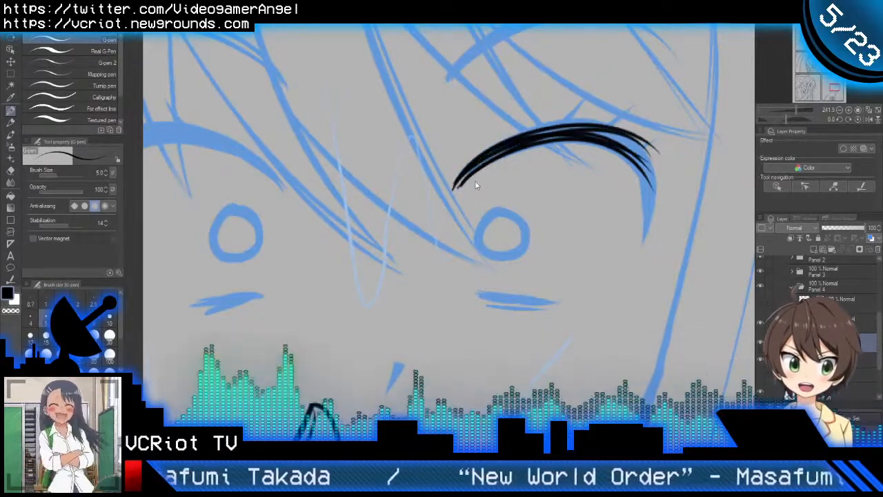
mouse_move(453, 185)
mouse_down()
mouse_move(614, 134)
mouse_move(655, 173)
mouse_up()
mouse_move(619, 140)
mouse_down()
mouse_move(659, 174)
mouse_move(656, 185)
mouse_up()
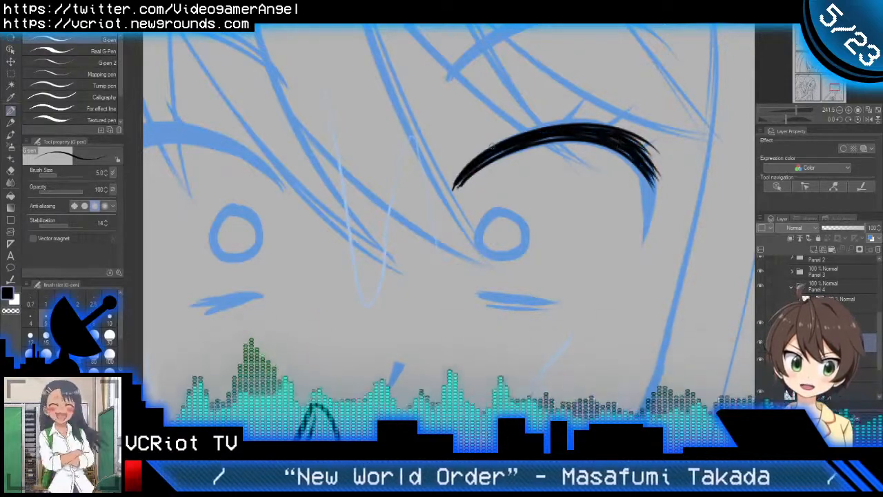
drag(487, 158, 567, 136)
Step: Extend the inner corner of the right-hand eye's upper lash line downward into a tapered point
scroll(458, 189, up, 3)
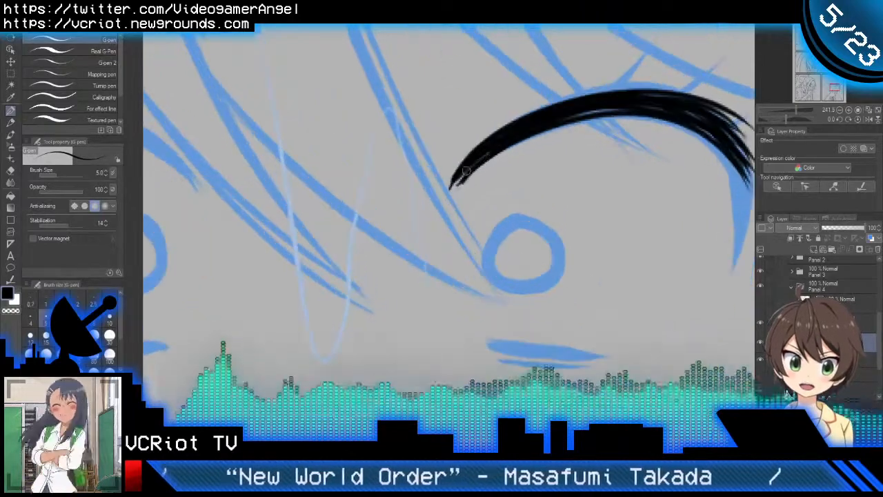
drag(469, 167, 447, 210)
drag(462, 169, 448, 204)
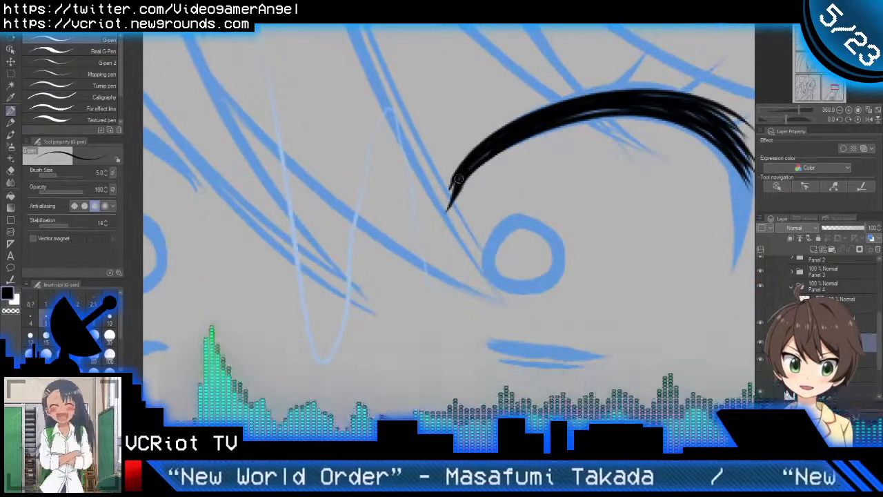
scroll(528, 139, down, 5)
Step: Ink the outer edge of the right-hand eye's upper lash line, curving down the outer corner to a tapered point
scroll(599, 153, up, 5)
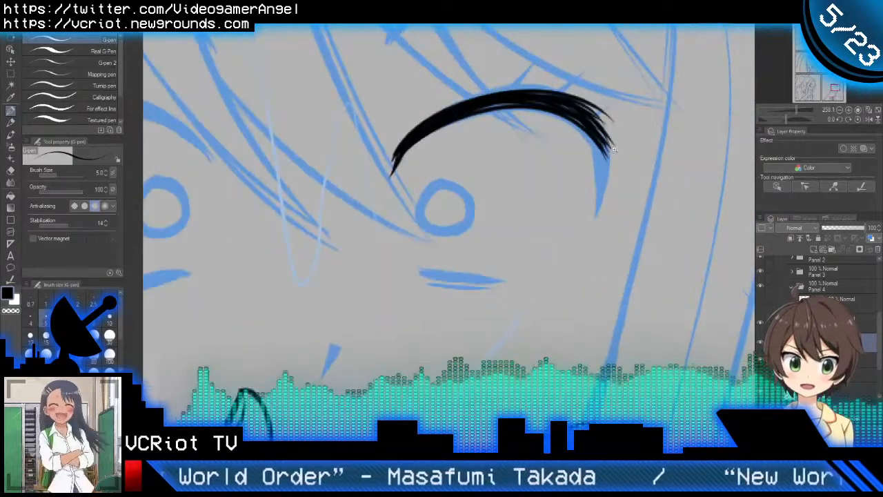
mouse_move(586, 120)
mouse_down()
mouse_move(609, 145)
mouse_move(578, 246)
mouse_up()
key(ctrl+z)
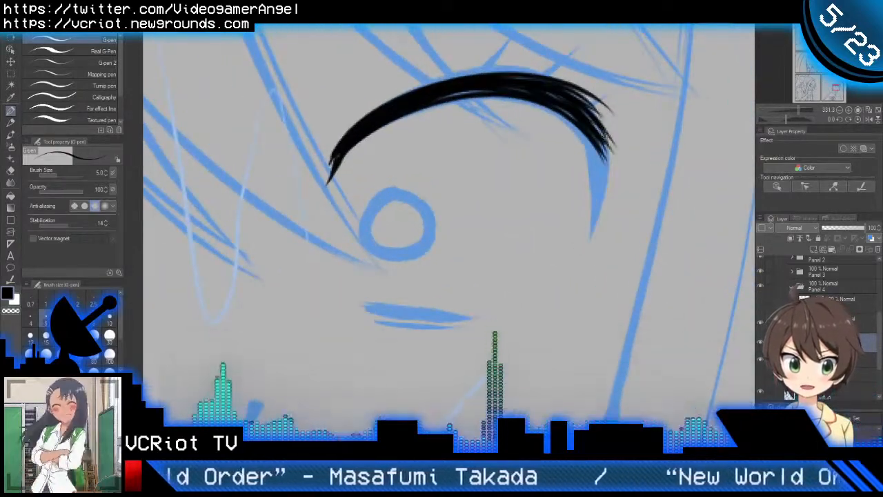
drag(606, 131, 586, 222)
key(ctrl+z)
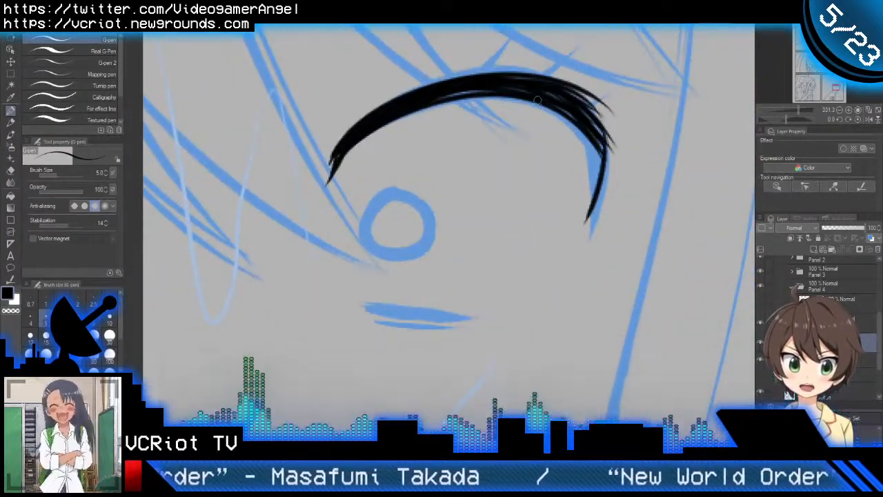
Step: Ink the inner edge of the lash line's outer corner and fill the downward taper solid with overlapping short strokes
drag(406, 109, 563, 146)
key(ctrl+z)
mouse_move(378, 129)
mouse_down()
mouse_move(524, 87)
mouse_move(615, 116)
mouse_up()
key(ctrl+z)
mouse_move(405, 116)
mouse_down()
mouse_move(606, 140)
mouse_move(593, 171)
mouse_move(600, 189)
mouse_up()
key(ctrl+z)
drag(588, 131, 582, 229)
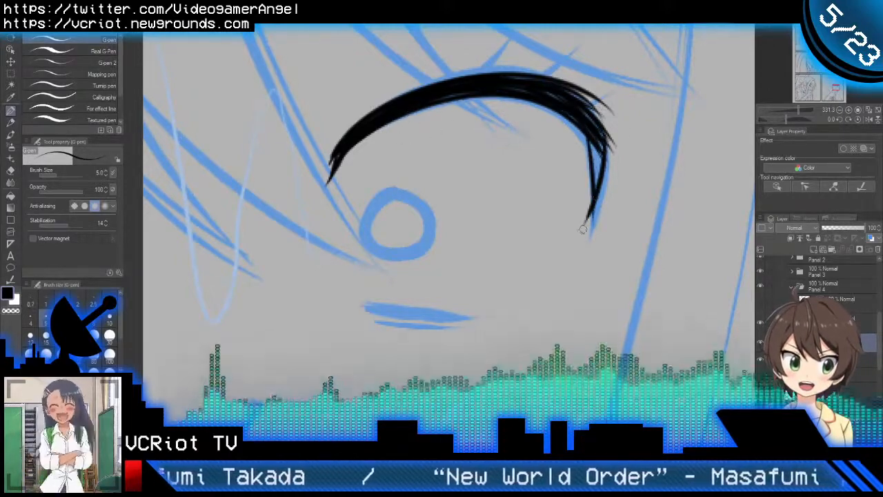
key(ctrl+z)
drag(587, 124, 586, 200)
drag(599, 144, 597, 189)
mouse_move(595, 149)
mouse_down()
mouse_move(592, 204)
mouse_move(601, 174)
mouse_up()
drag(584, 130, 595, 177)
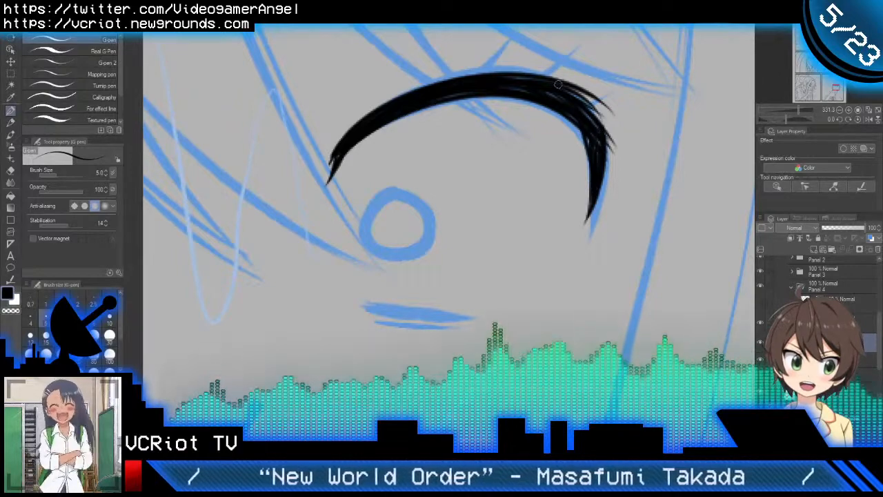
Step: Erase the stray stroke ends sticking out at the upper lash line's outer corner with the Vector eraser
key(e)
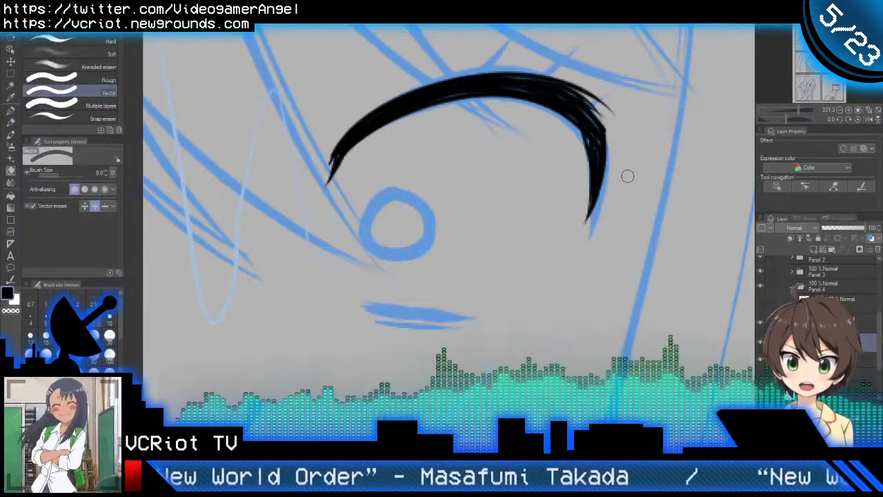
key(p)
scroll(628, 181, down, 3)
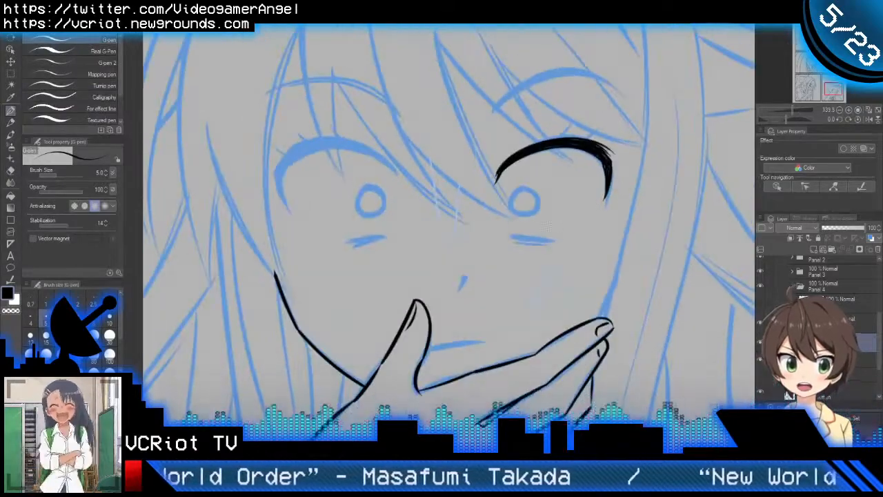
Step: Ink the right-hand eye's lower lash line as a thick tapered stroke with a thinner short line beneath it
scroll(528, 224, up, 4)
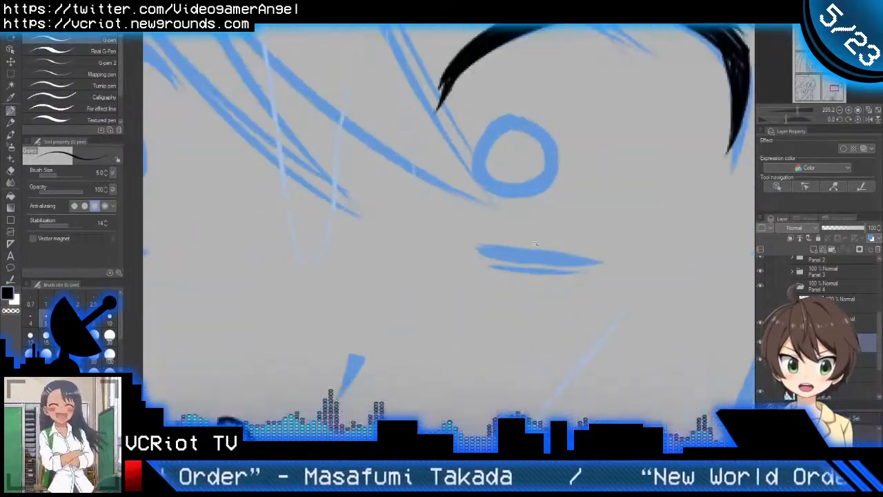
drag(480, 243, 559, 253)
drag(483, 245, 577, 252)
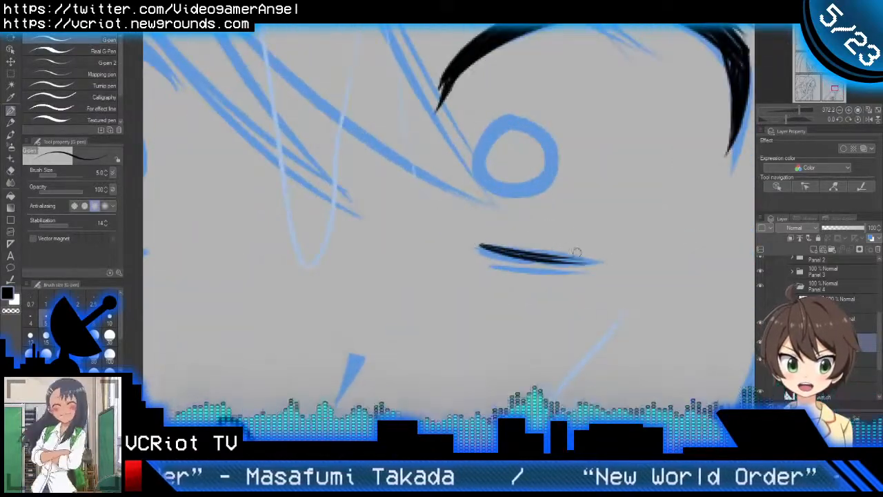
drag(482, 247, 588, 263)
key(ctrl+z)
drag(487, 251, 590, 266)
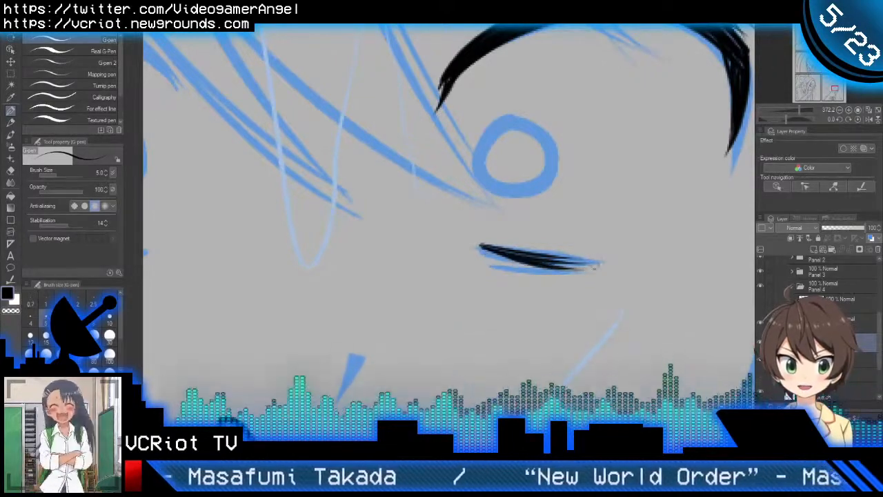
key(ctrl+z)
drag(483, 254, 600, 257)
key(ctrl+z)
drag(481, 247, 609, 265)
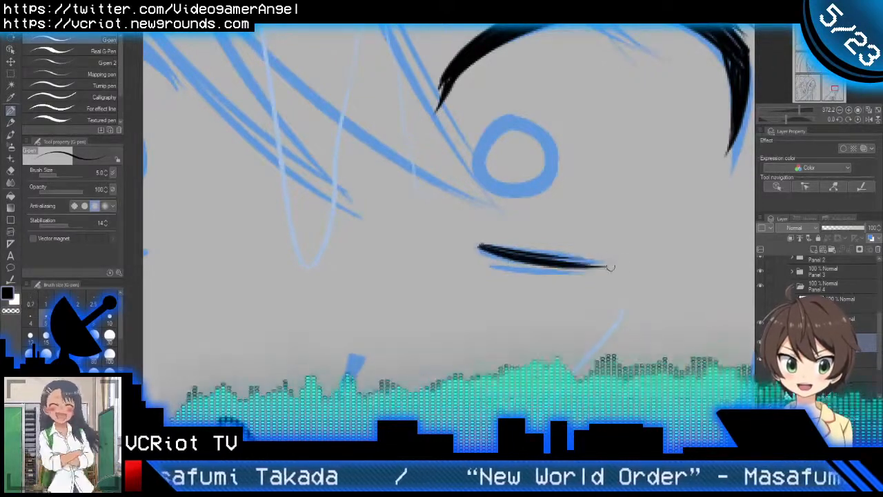
mouse_move(492, 267)
mouse_down()
mouse_move(572, 276)
mouse_move(571, 264)
mouse_move(552, 271)
mouse_up()
Step: Ink the small round iris of the right-hand eye as a closed circle over the sketch
scroll(568, 278, down, 6)
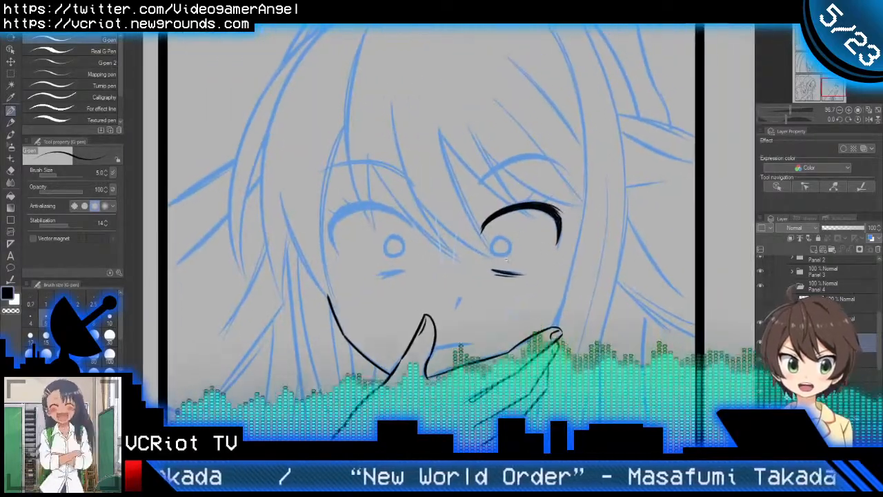
scroll(506, 259, up, 6)
mouse_move(494, 161)
mouse_down()
mouse_move(438, 258)
mouse_move(485, 165)
mouse_move(529, 255)
mouse_up()
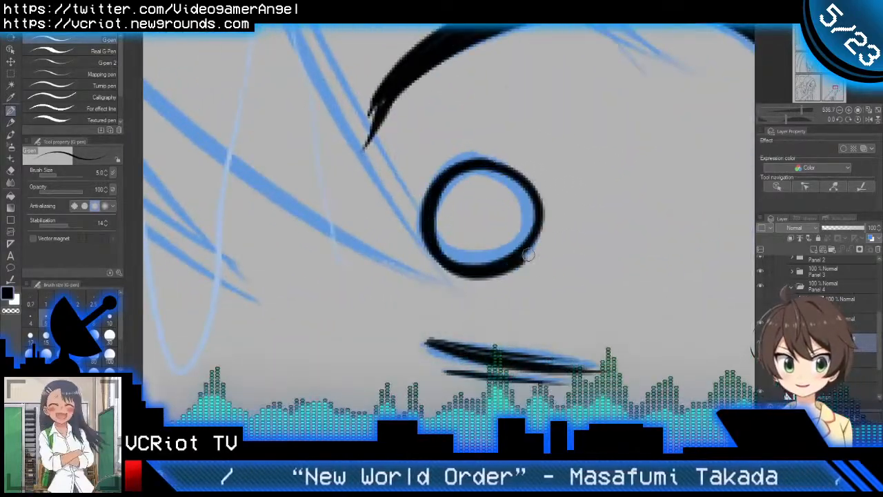
key(ctrl+z)
mouse_move(472, 157)
mouse_down()
mouse_move(514, 267)
mouse_move(543, 202)
mouse_move(515, 209)
mouse_move(500, 230)
mouse_move(534, 226)
mouse_move(500, 240)
mouse_move(527, 169)
mouse_up()
scroll(526, 208, down, 5)
Step: Ink short, tapered individual lashes flicking upward and outward from the outer half of the right-hand eye's upper lash line
scroll(531, 197, up, 5)
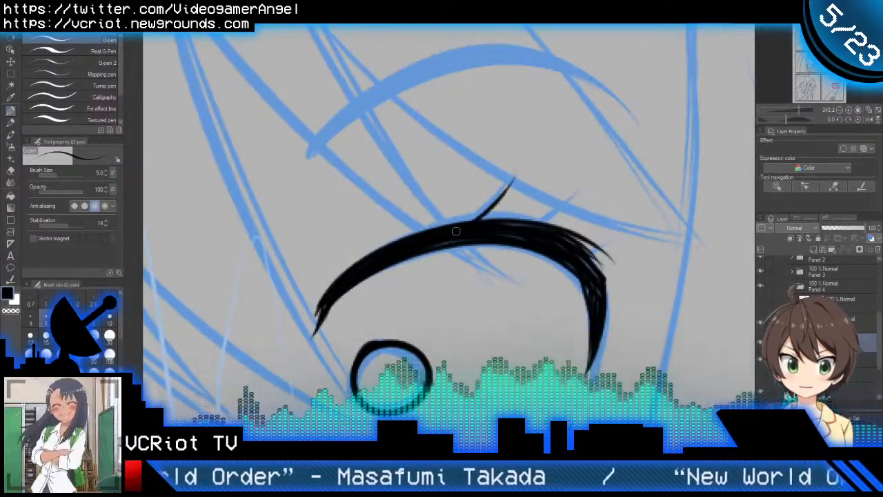
drag(518, 230, 581, 185)
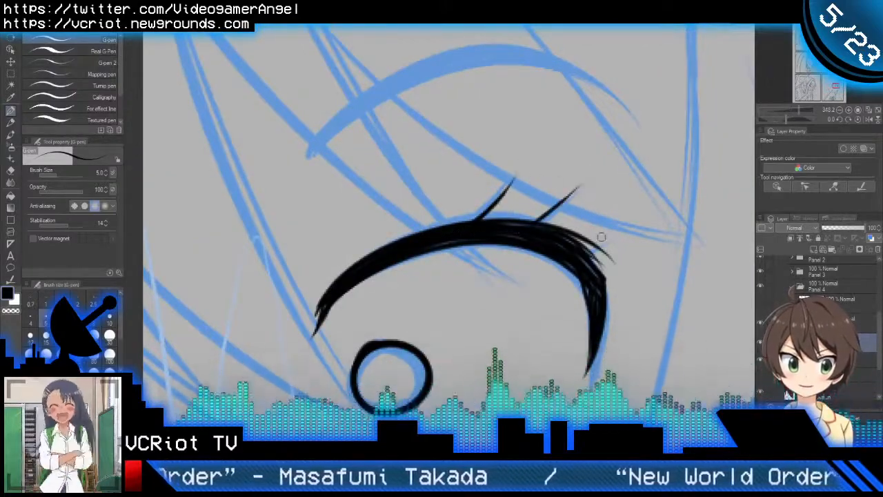
drag(568, 246, 625, 230)
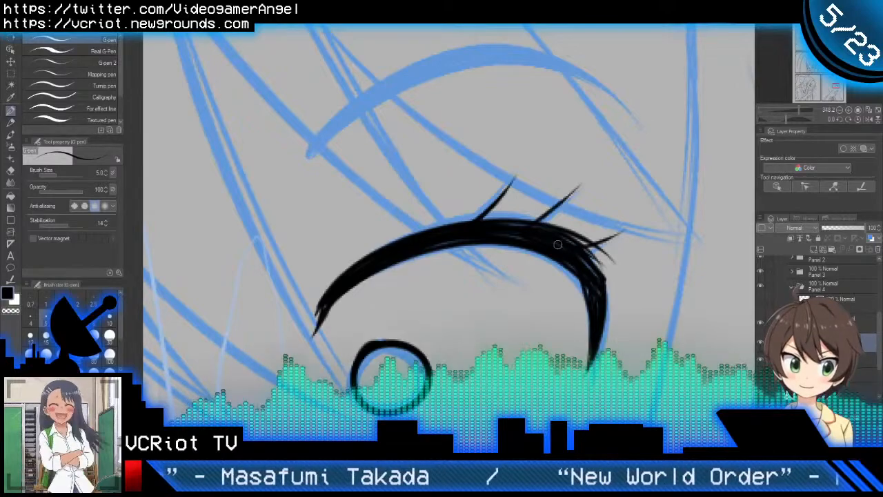
mouse_move(558, 246)
mouse_down()
mouse_move(633, 227)
mouse_move(579, 205)
mouse_move(574, 172)
mouse_move(577, 191)
mouse_move(590, 188)
mouse_up()
scroll(640, 213, down, 7)
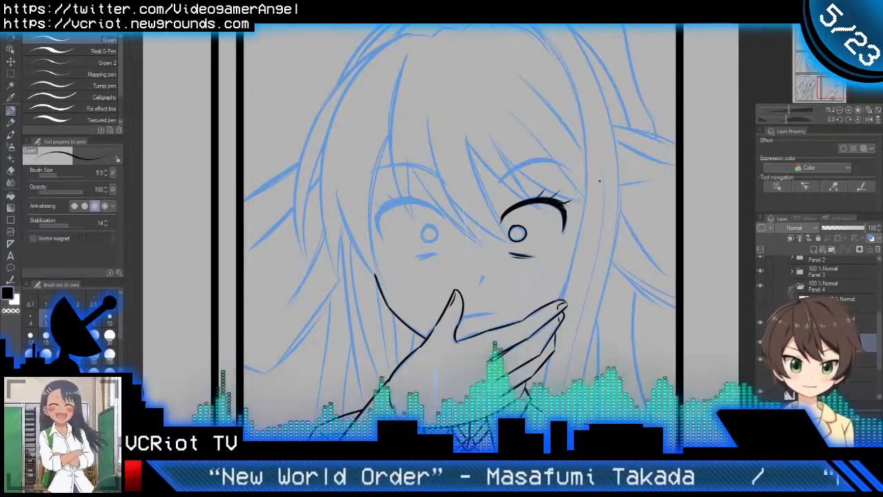
Step: Ink the lower edge of the eyebrow above the right-hand eye as one long arched stroke
scroll(549, 172, up, 4)
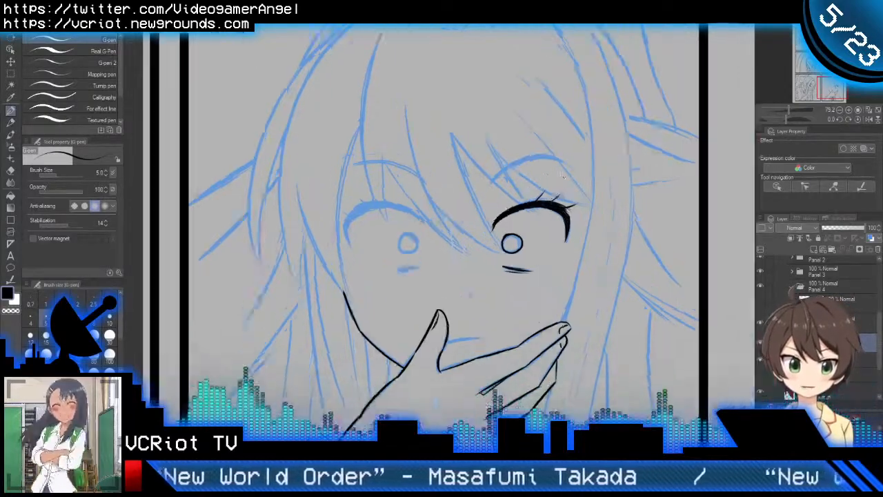
scroll(497, 176, up, 1)
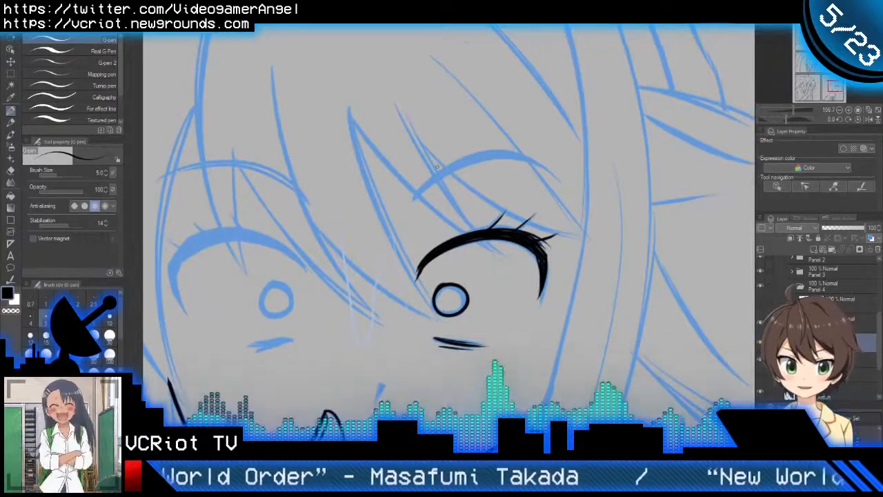
scroll(462, 172, up, 2)
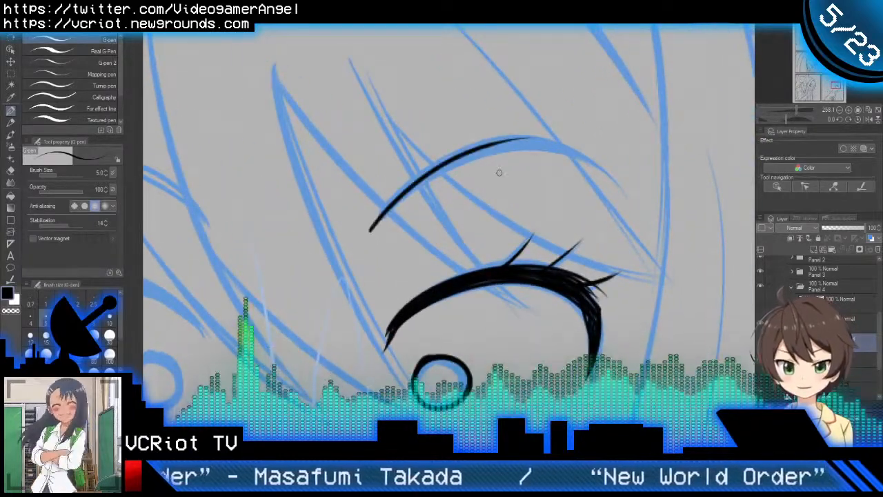
mouse_move(371, 233)
mouse_down()
mouse_move(398, 203)
mouse_move(628, 163)
mouse_up()
key(ctrl+z)
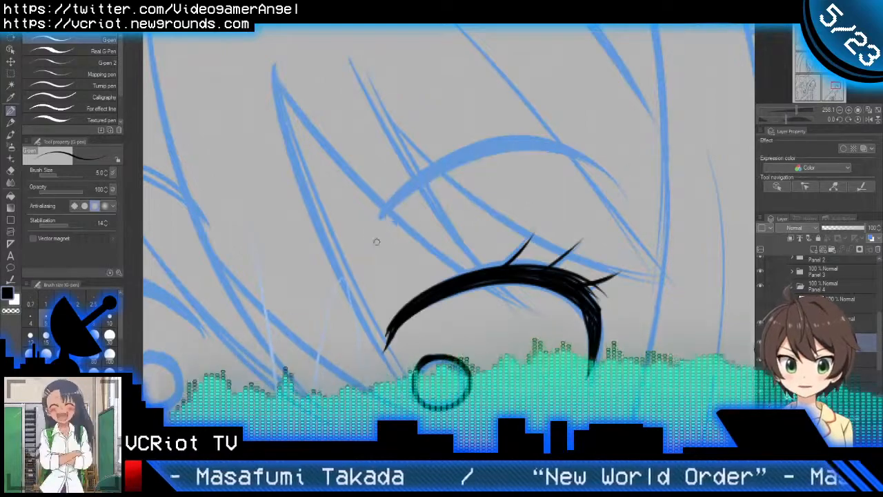
mouse_move(374, 229)
mouse_down()
mouse_move(596, 171)
mouse_move(619, 191)
mouse_up()
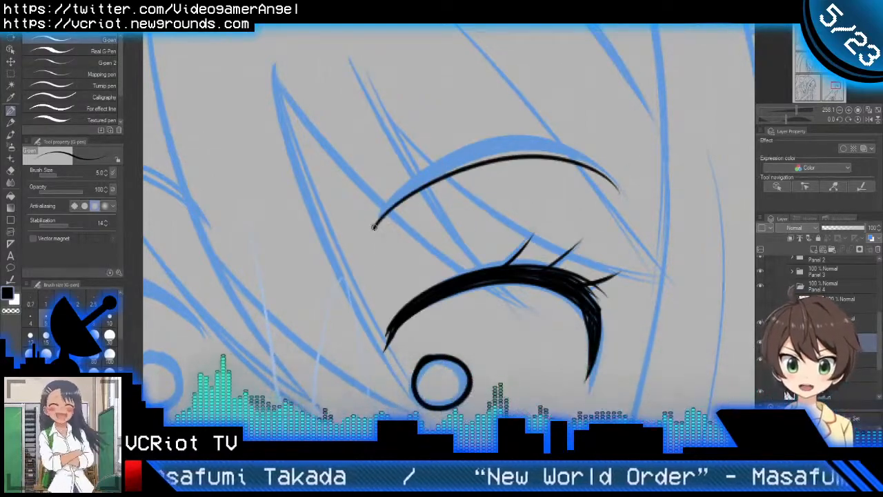
Step: Thicken the right-hand eyebrow with a second arched stroke just above the first, joining it at both tapered ends
drag(373, 227, 613, 164)
key(ctrl+z)
mouse_move(373, 228)
mouse_down()
mouse_move(543, 158)
mouse_move(606, 193)
mouse_up()
key(ctrl+z)
mouse_move(373, 228)
mouse_down()
mouse_move(499, 149)
mouse_move(626, 183)
mouse_up()
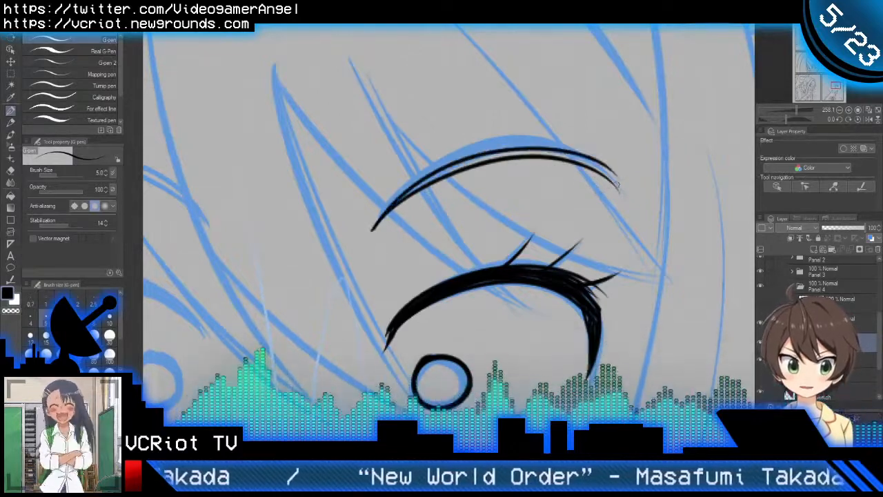
key(ctrl+z)
mouse_move(373, 228)
mouse_down()
mouse_move(571, 147)
mouse_move(619, 174)
mouse_up()
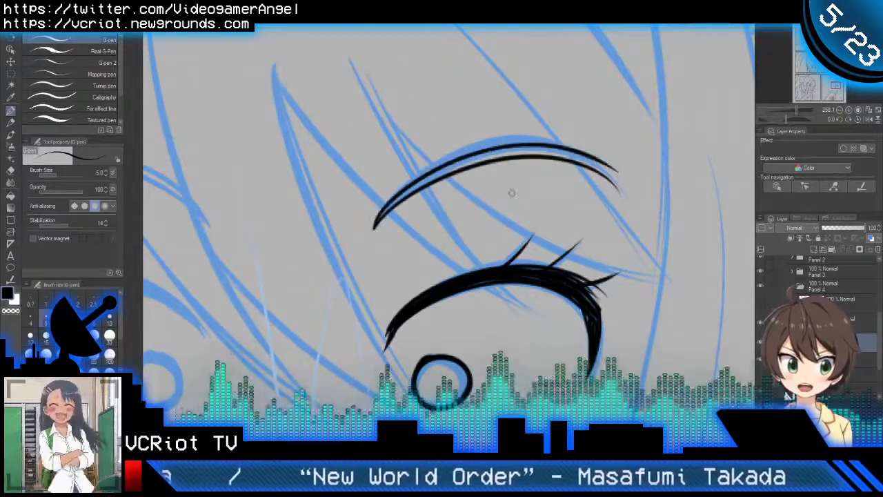
key(ctrl+z)
mouse_move(373, 230)
mouse_down()
mouse_move(459, 153)
mouse_move(624, 192)
mouse_up()
key(ctrl+z)
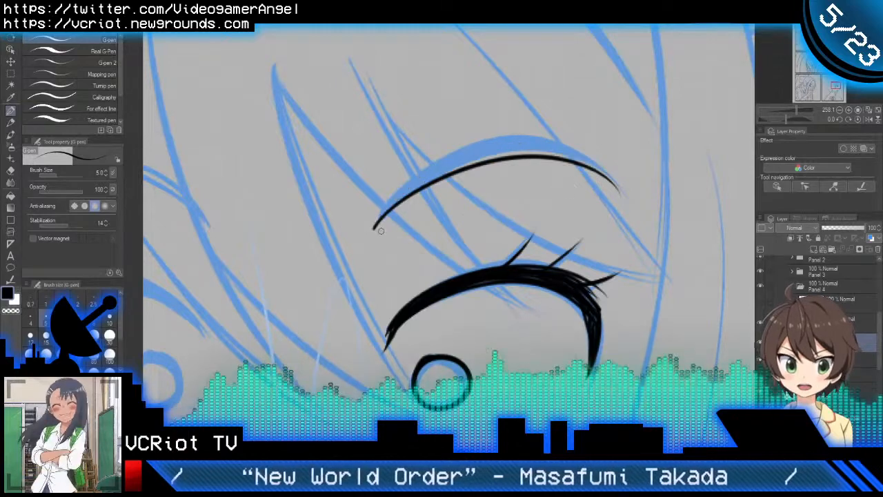
drag(372, 229, 619, 191)
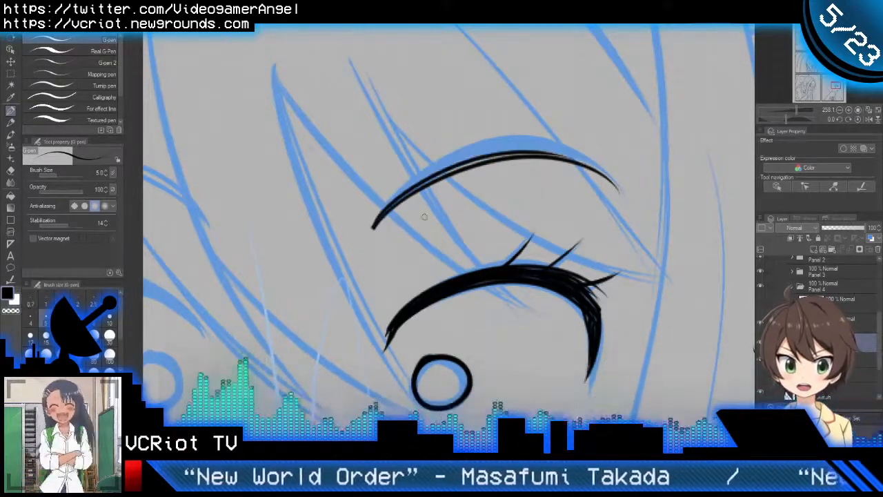
scroll(371, 226, up, 5)
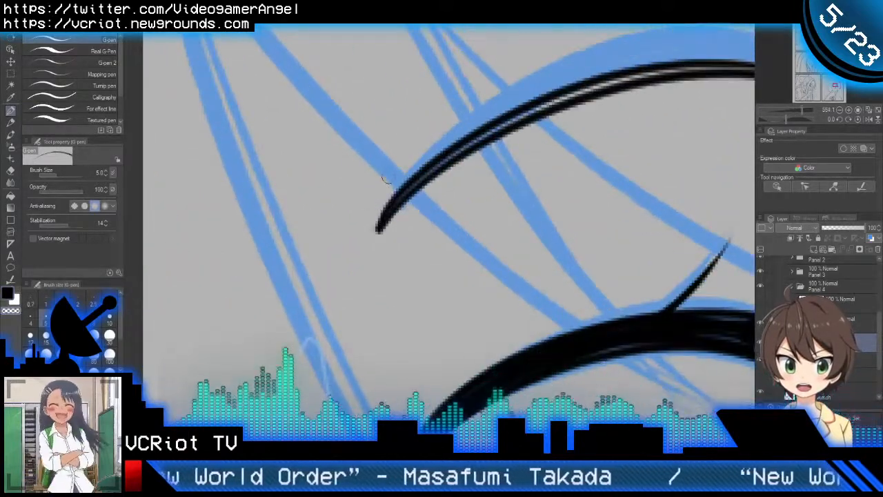
scroll(375, 242, down, 5)
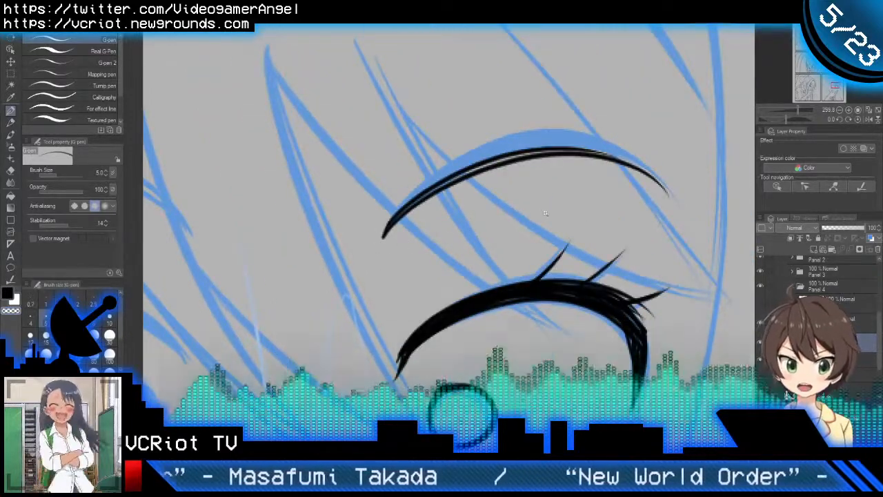
Step: Select the inked right-hand eyebrow with the Lasso, move it slightly upward onto the sketched brow, and clear the selection
scroll(536, 206, down, 3)
drag(535, 251, 501, 169)
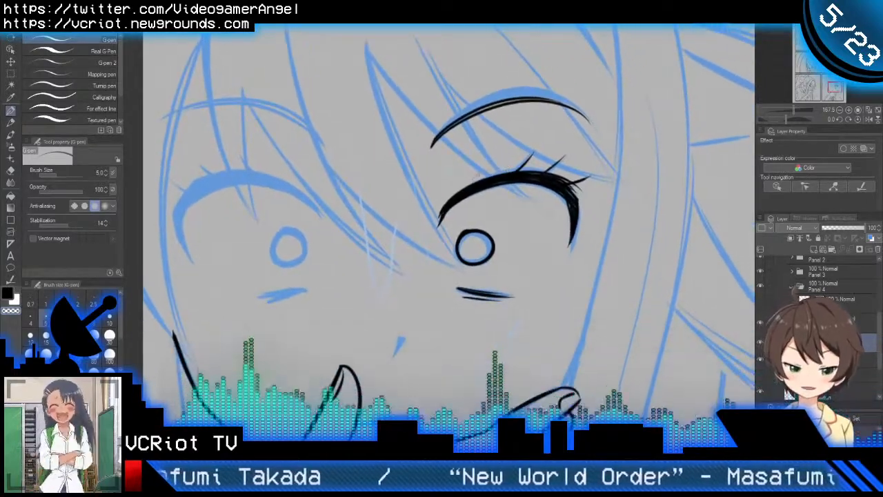
key(m)
drag(425, 181, 478, 146)
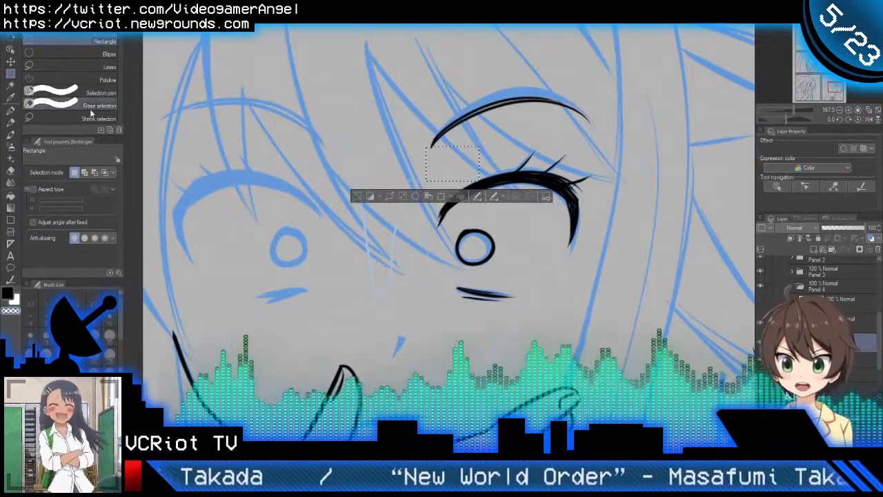
click(93, 69)
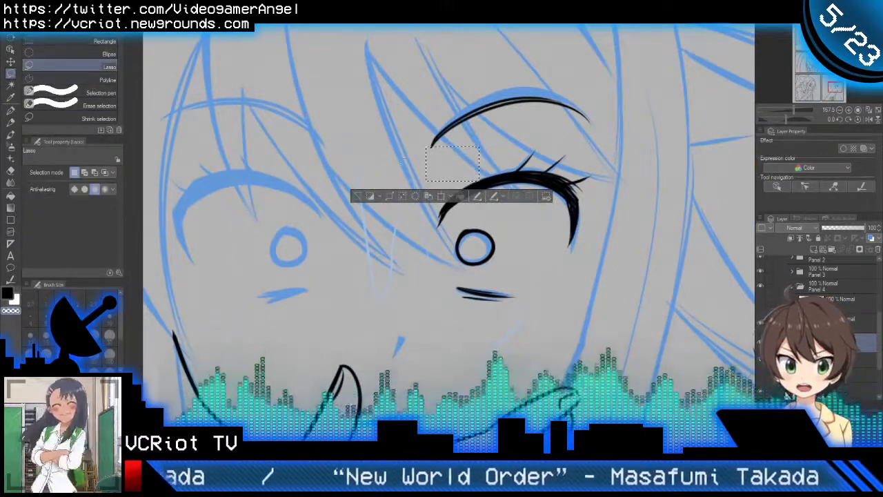
mouse_move(405, 181)
mouse_down()
mouse_move(542, 132)
mouse_move(590, 143)
mouse_move(633, 116)
mouse_move(579, 64)
mouse_move(407, 103)
mouse_move(395, 162)
mouse_move(409, 181)
mouse_move(400, 210)
mouse_up()
key(p)
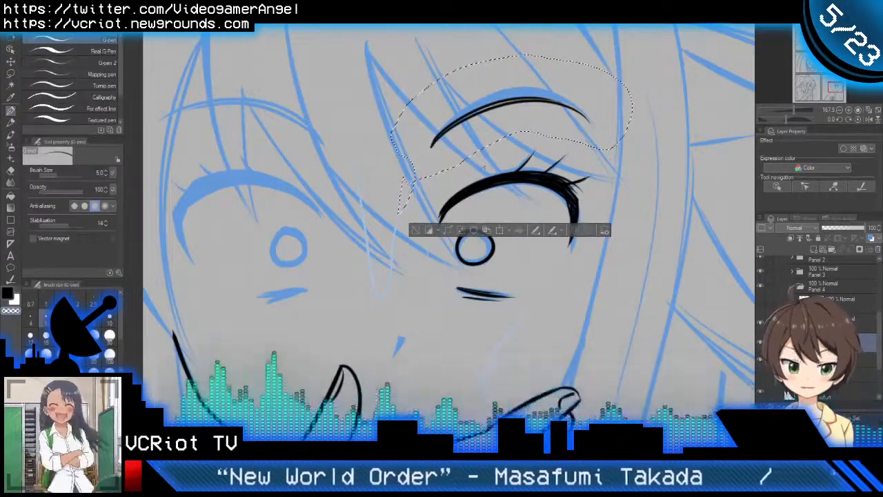
key(k)
drag(514, 122, 513, 114)
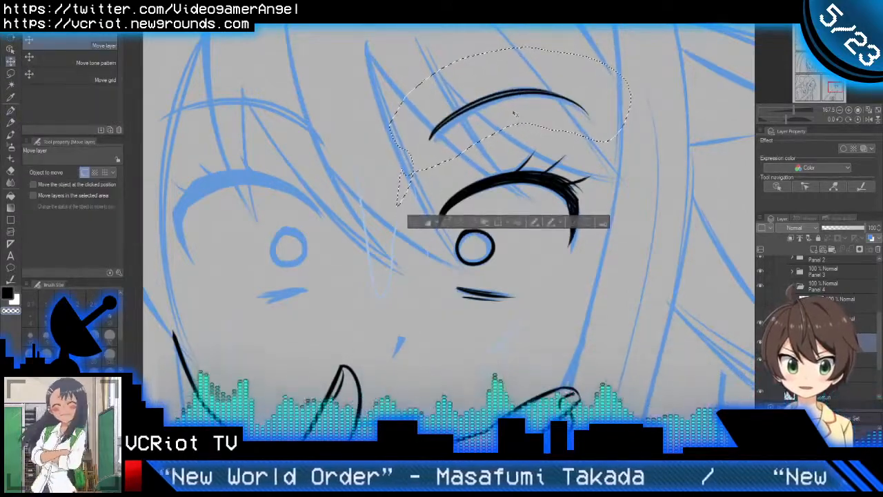
key(ctrl+d)
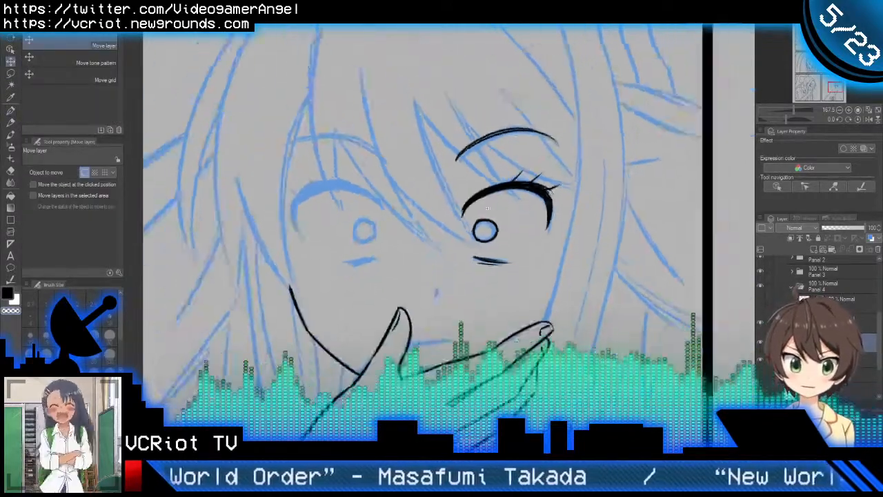
scroll(498, 193, down, 3)
drag(487, 250, 512, 228)
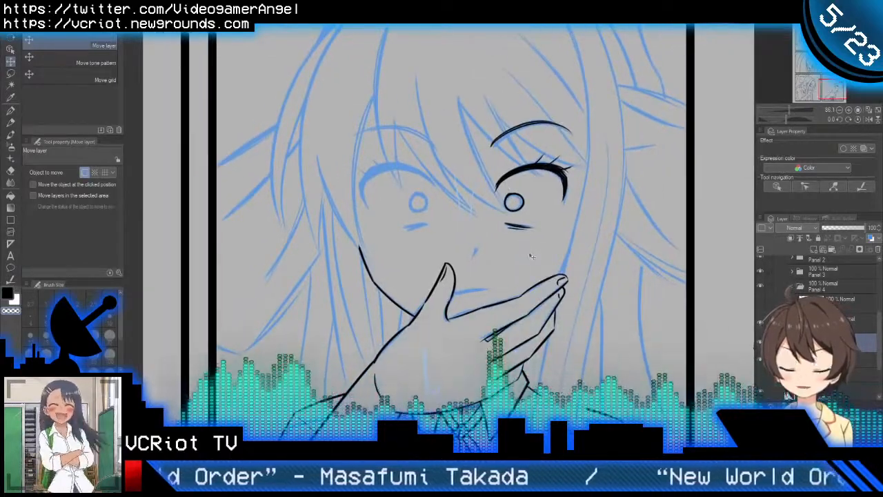
Step: Check the shocked face's inked right-hand eye and eyebrow in the flipped view and against the neighbouring inked panels
key(h)
key(h)
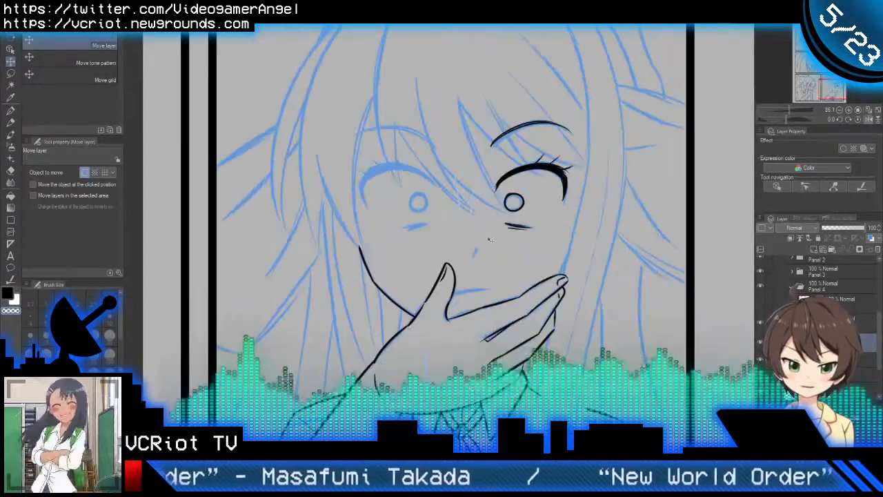
drag(517, 212, 546, 205)
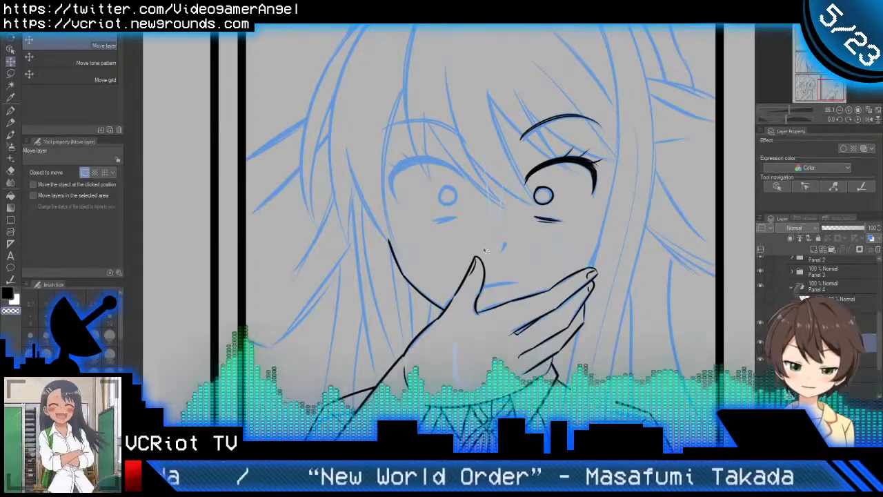
key(h)
key(h)
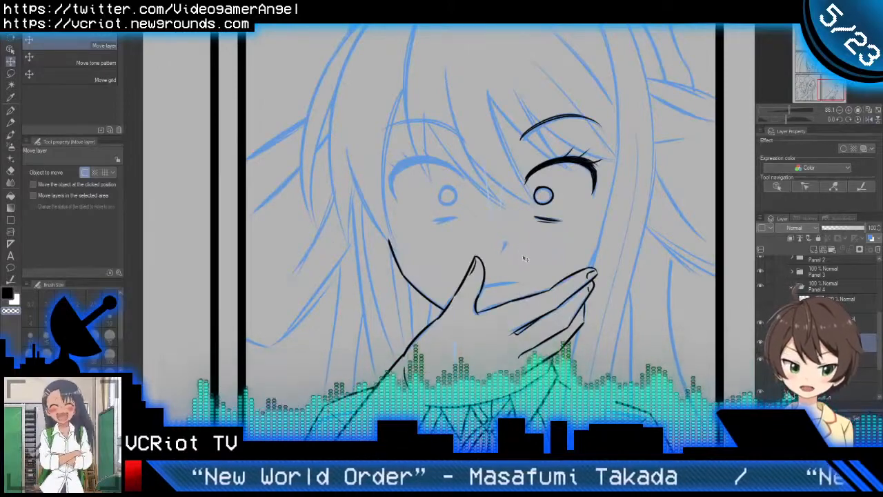
key(p)
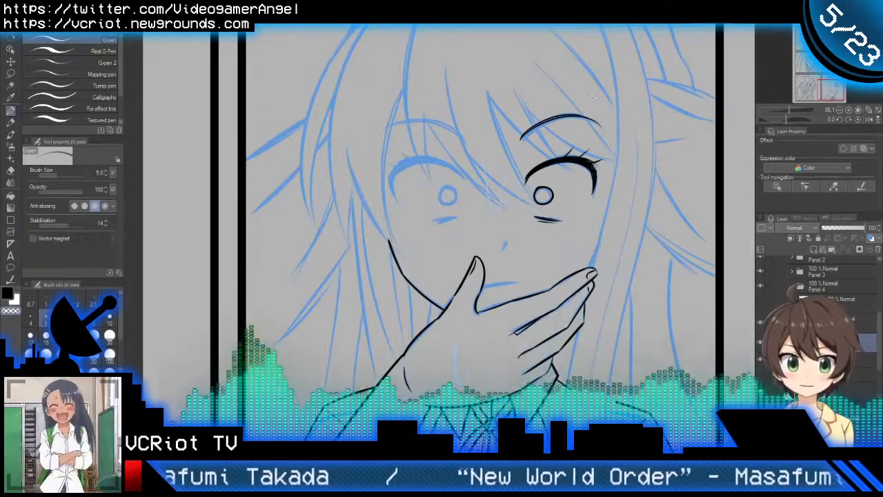
drag(593, 91, 557, 169)
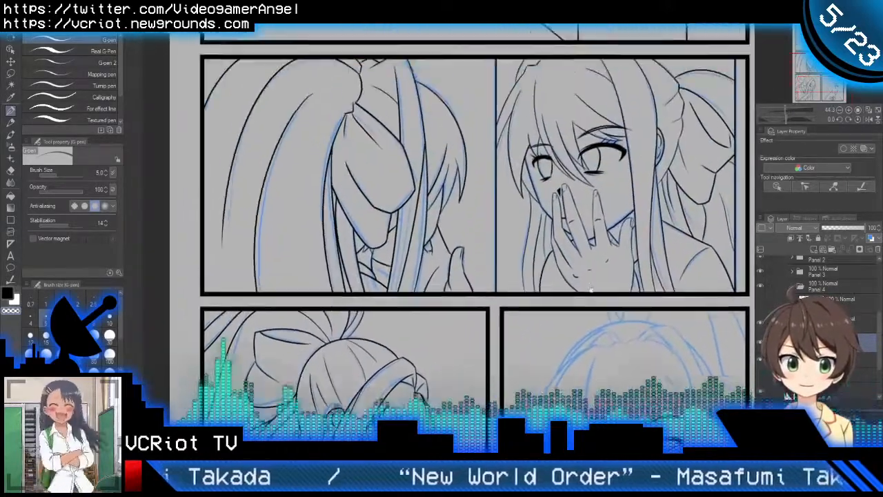
scroll(397, 29, up, 2)
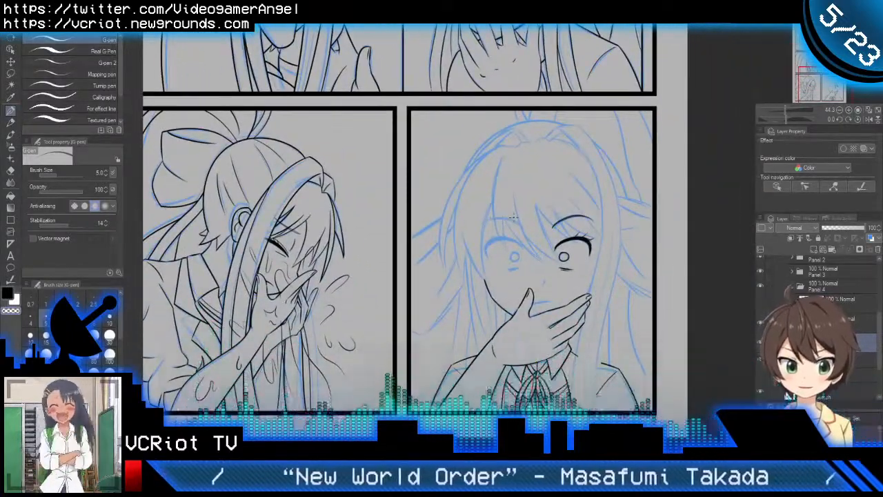
drag(559, 339, 491, 353)
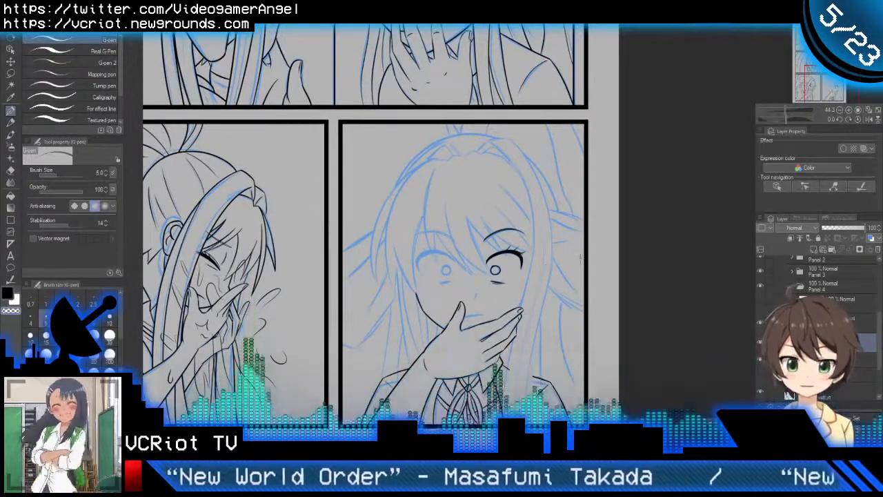
drag(559, 292, 570, 279)
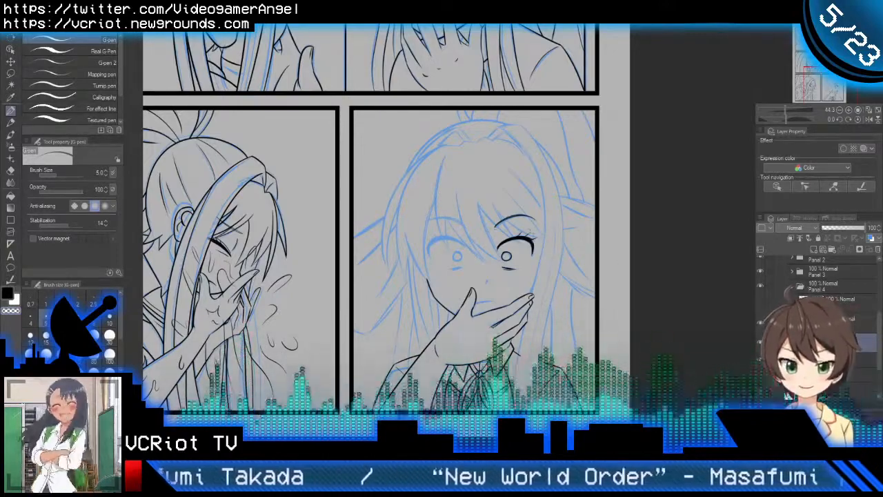
mouse_move(512, 227)
mouse_down()
mouse_move(525, 223)
mouse_move(503, 239)
mouse_up()
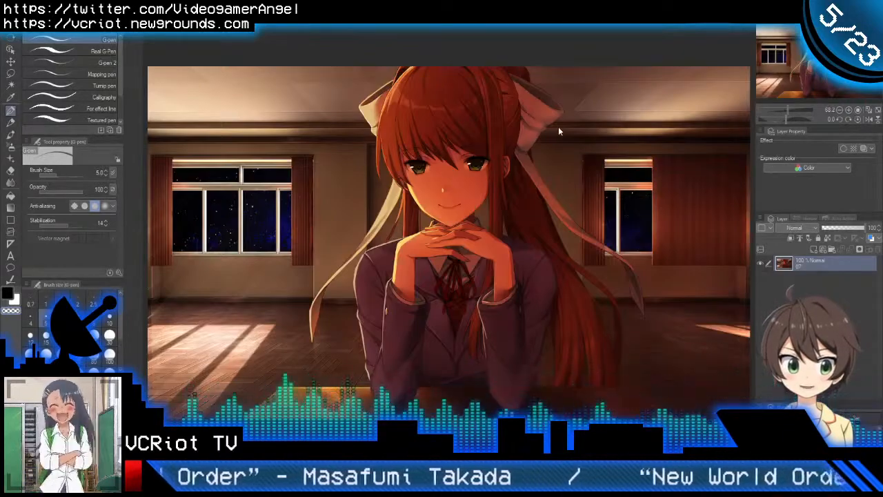
Step: Examine the face, hair and bow up close in the red-haired character's color reference illustration
scroll(526, 134, up, 1)
scroll(530, 134, up, 2)
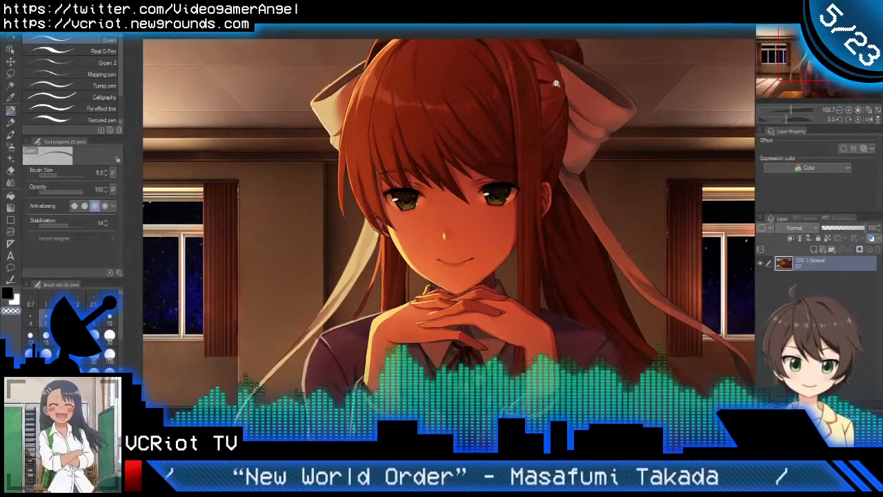
drag(556, 84, 542, 83)
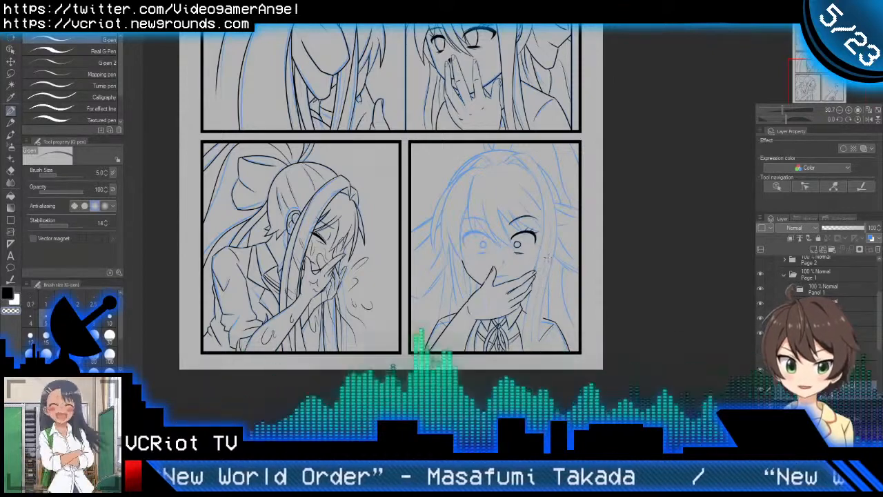
scroll(496, 239, up, 4)
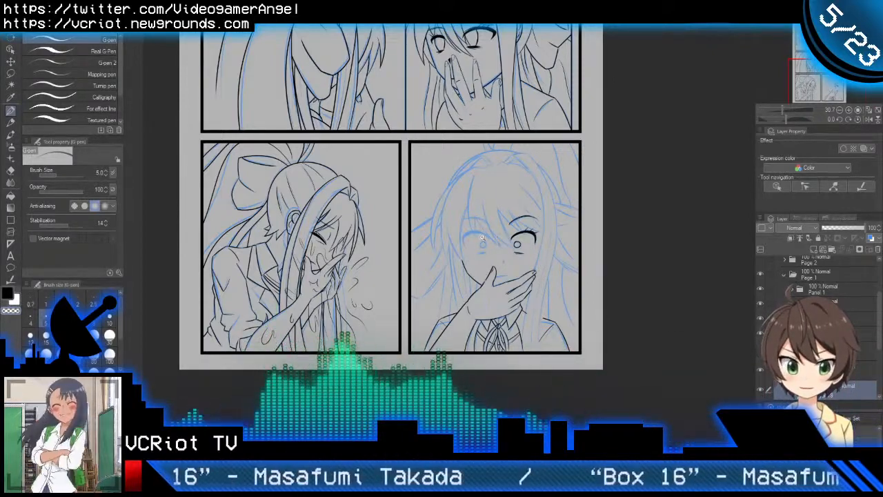
drag(545, 271, 487, 244)
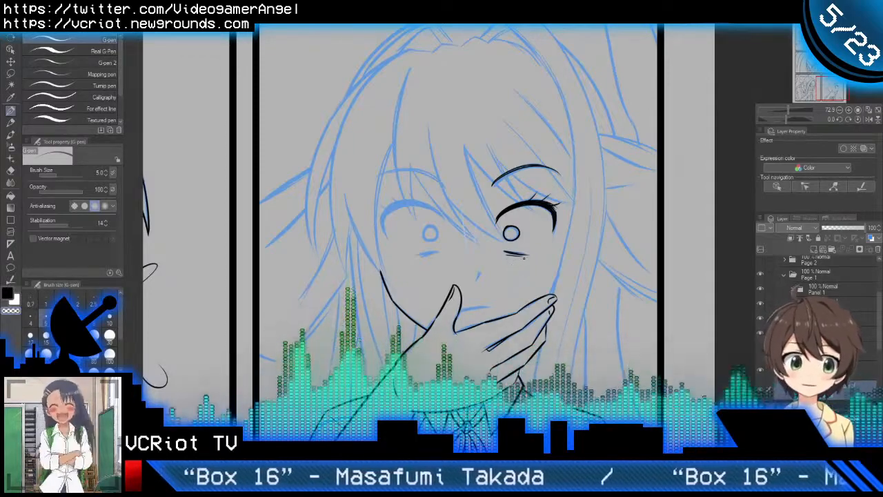
click(538, 249)
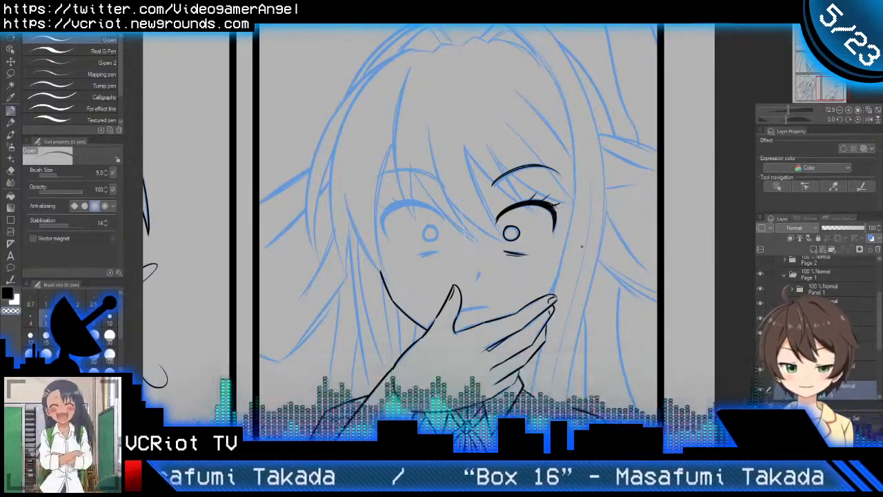
mouse_move(583, 250)
mouse_down()
mouse_move(557, 287)
mouse_move(580, 242)
mouse_up()
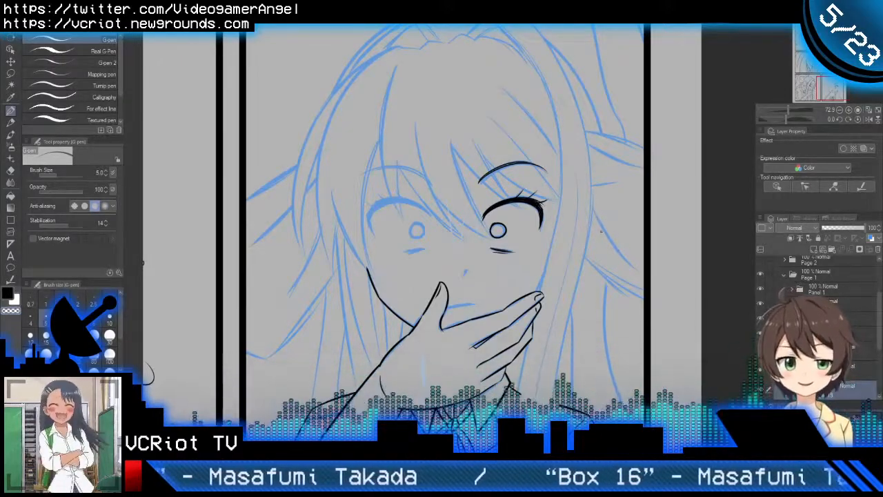
drag(595, 232, 595, 265)
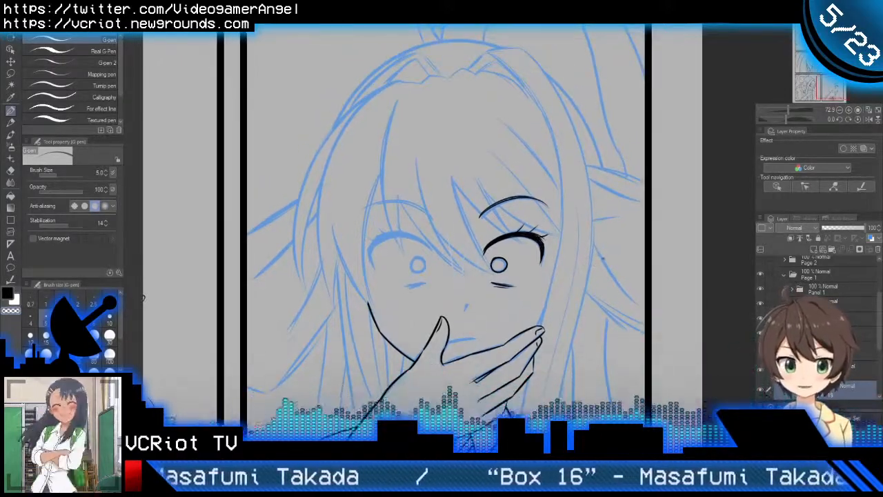
drag(584, 287, 613, 232)
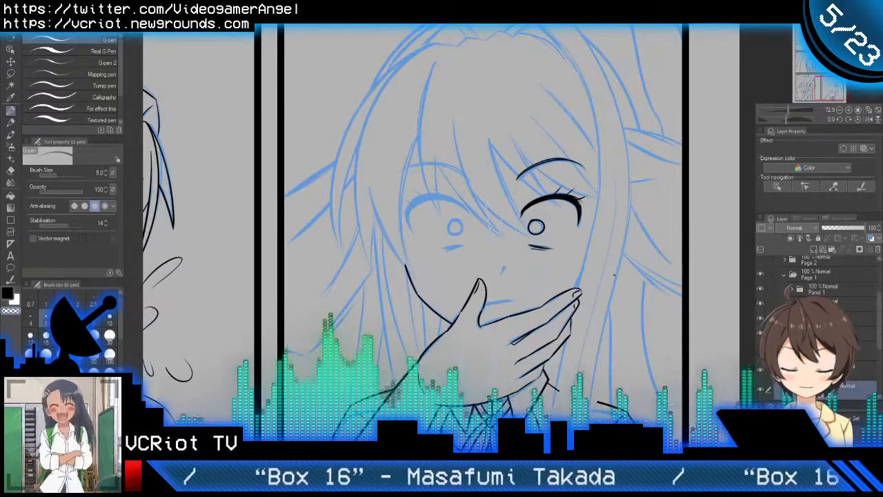
drag(614, 280, 582, 297)
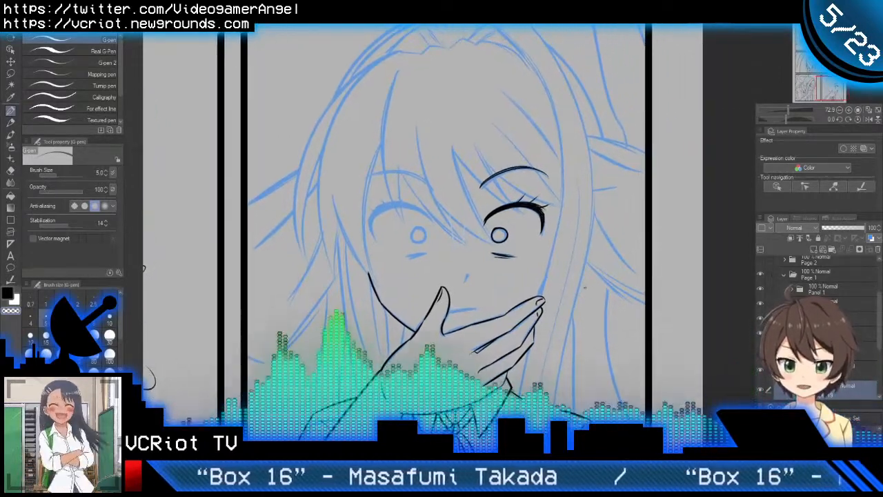
scroll(563, 292, up, 2)
drag(469, 260, 553, 260)
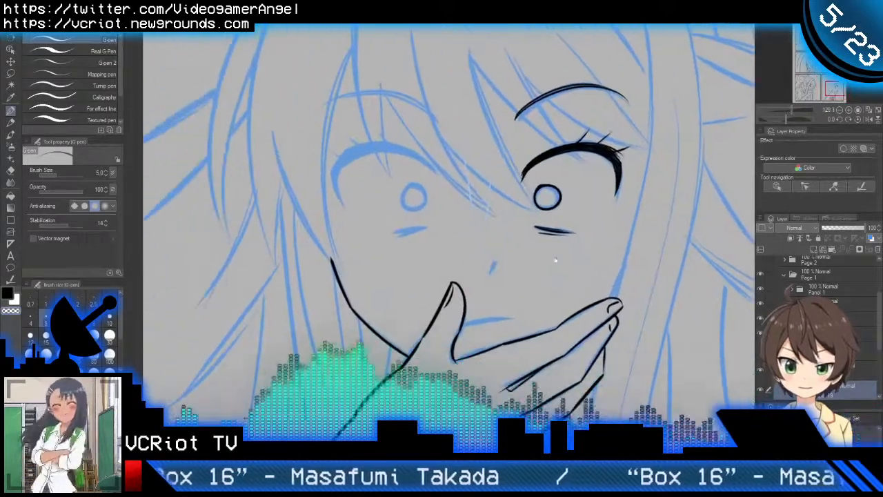
scroll(379, 160, up, 2)
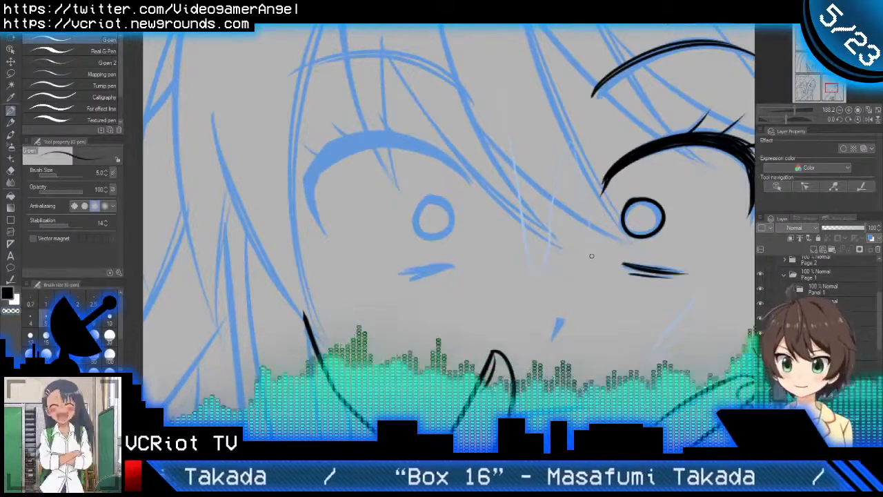
scroll(473, 238, down, 4)
scroll(473, 238, down, 3)
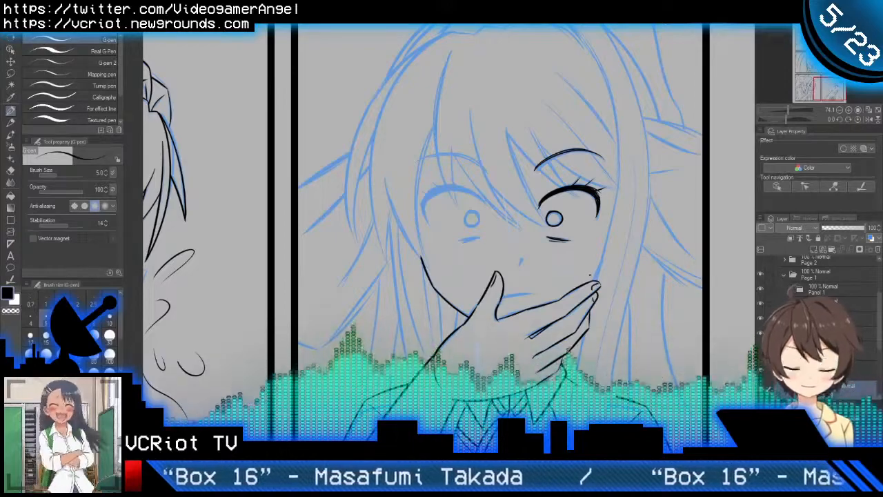
mouse_move(593, 274)
mouse_down()
mouse_move(572, 261)
mouse_move(583, 255)
mouse_up()
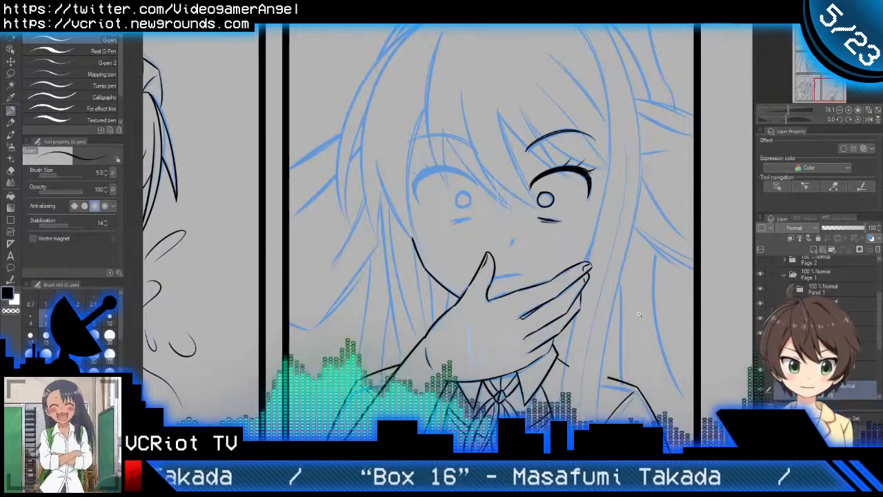
scroll(641, 315, down, 2)
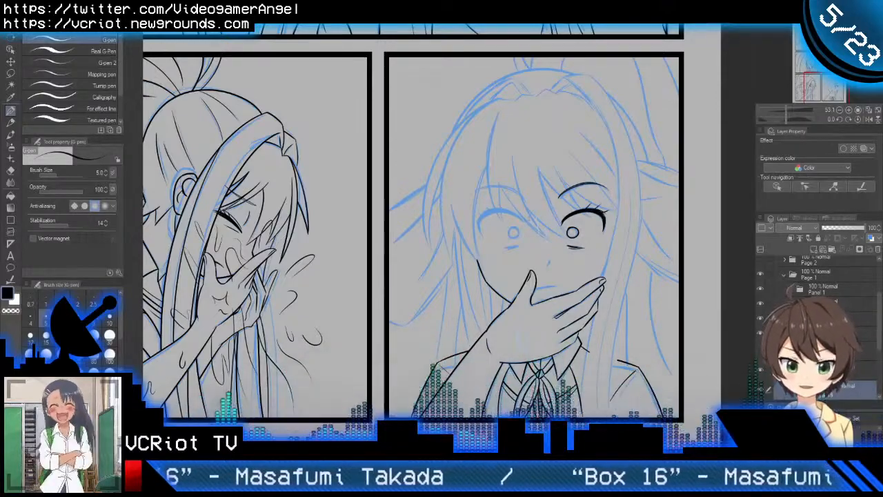
key(h)
key(h)
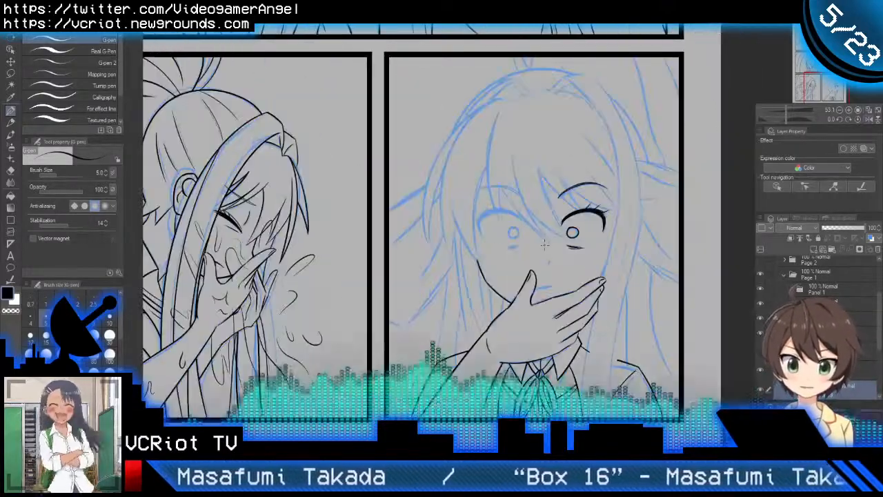
Step: Ink the upper line of the lower-lid mark beneath the left-hand eye with short tapered strokes rising slightly toward the nose
scroll(516, 228, up, 3)
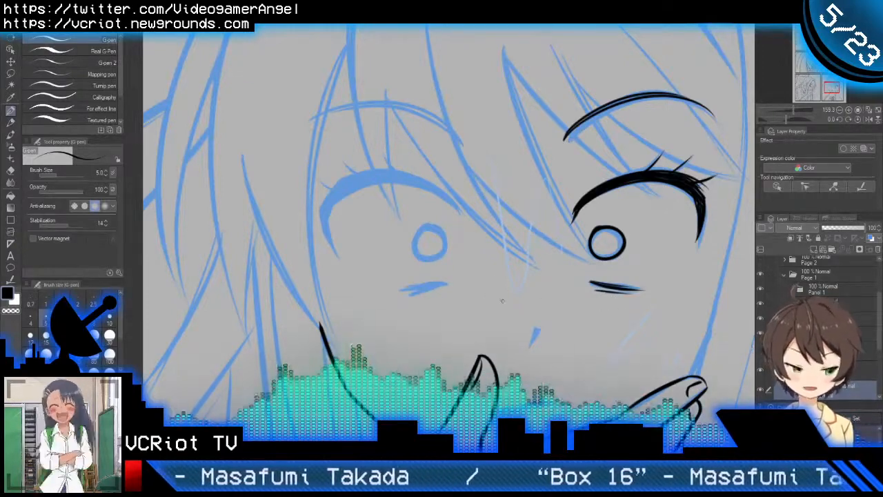
scroll(431, 303, up, 3)
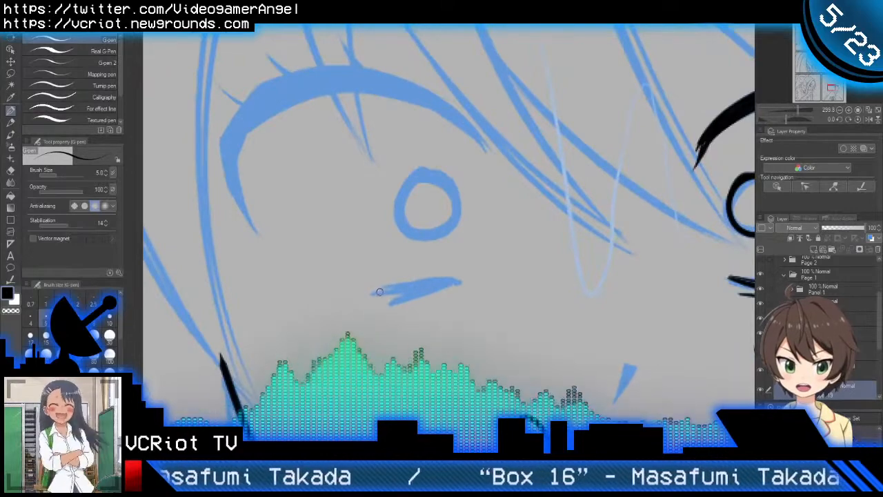
drag(376, 289, 463, 275)
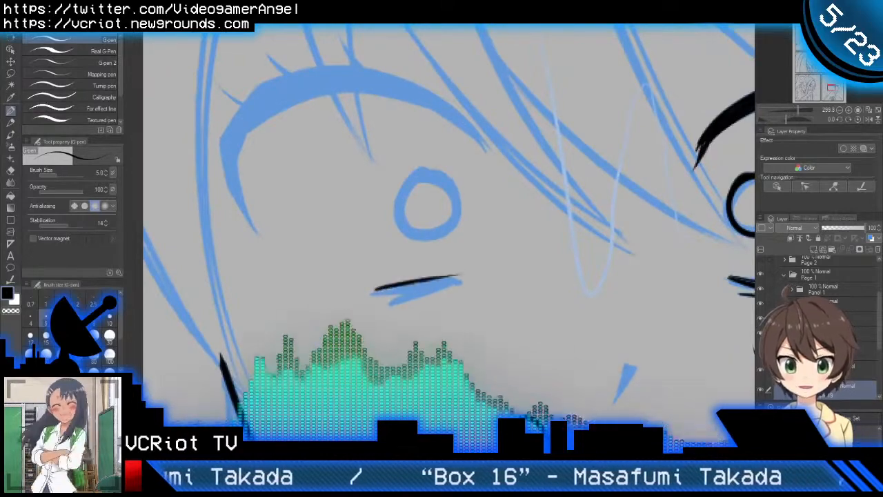
key(ctrl+z)
drag(382, 291, 462, 276)
key(ctrl+z)
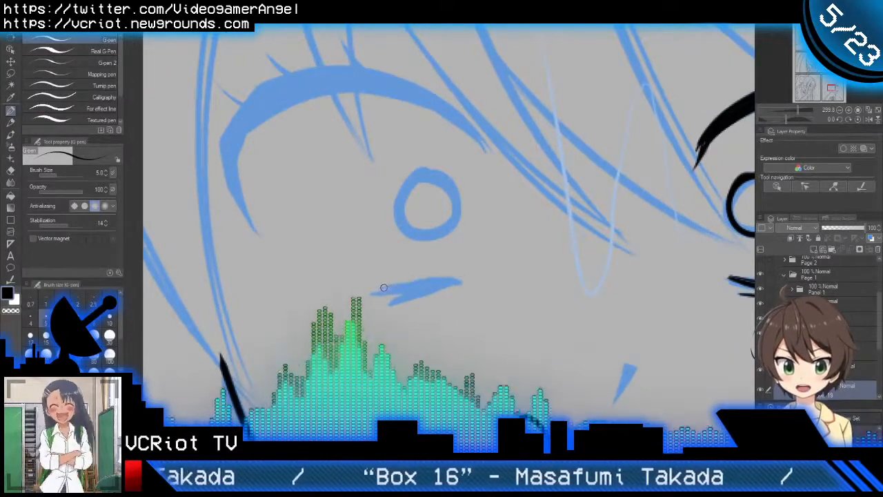
drag(381, 292, 470, 285)
key(ctrl+z)
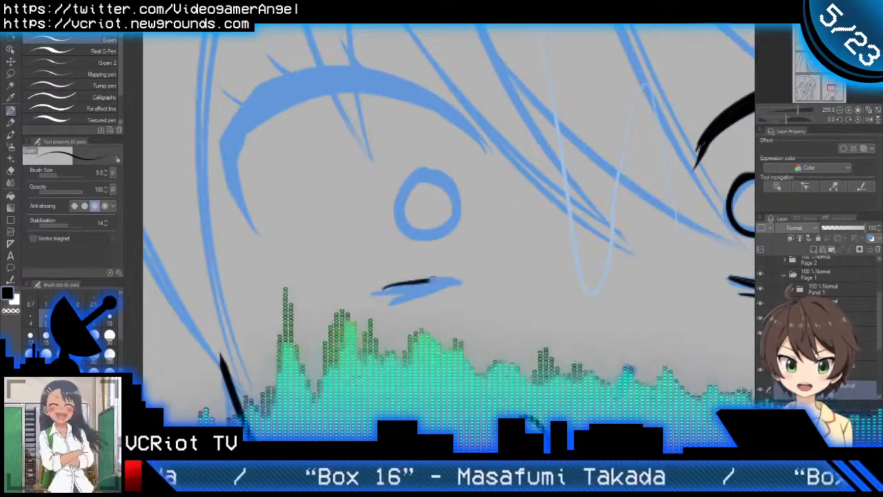
drag(378, 292, 459, 278)
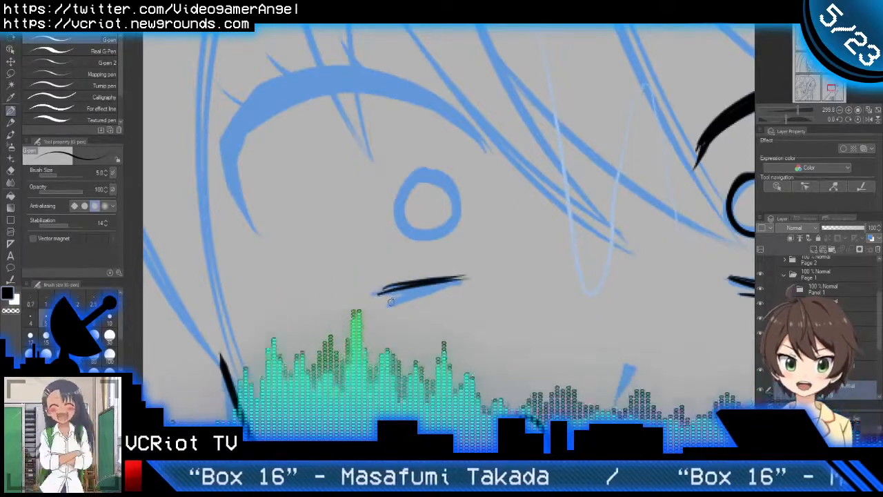
Step: Ink a second, thinner stroke just below the first under the left-hand eye, converging with it at the nose side
drag(391, 304, 455, 282)
key(ctrl+z)
drag(391, 303, 457, 282)
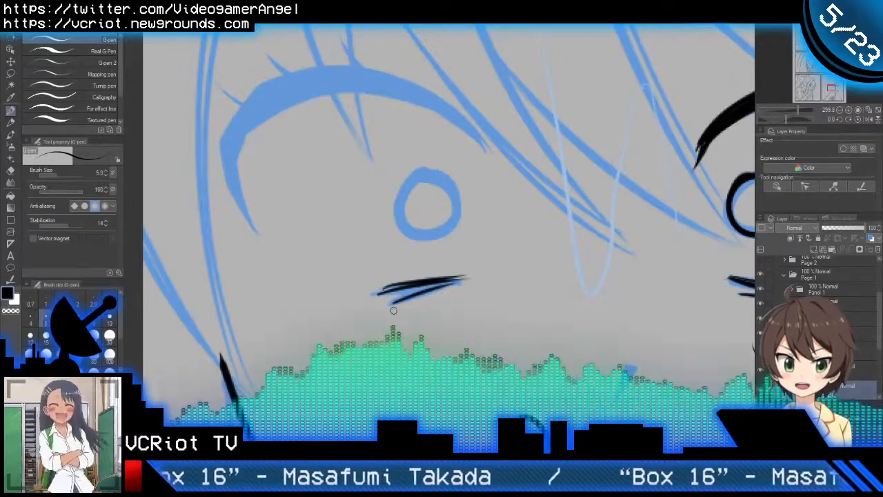
Step: Thicken the mark under the left-hand eye with extra strokes filling the gap between its upper and lower lines
scroll(410, 288, up, 3)
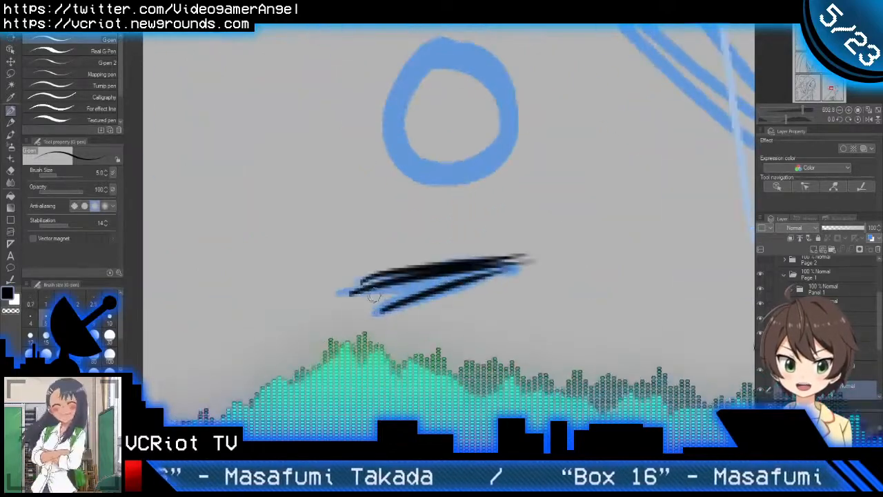
drag(372, 297, 512, 269)
key(ctrl+z)
drag(373, 289, 448, 272)
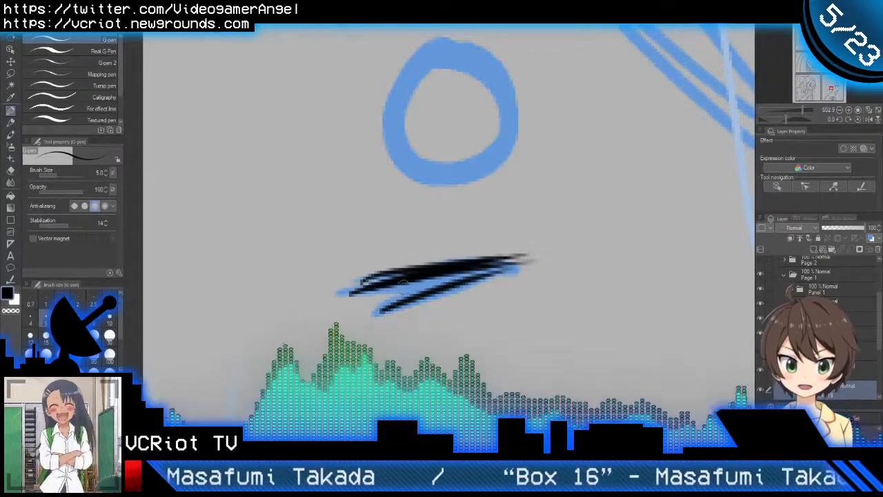
key(ctrl+z)
drag(362, 291, 476, 268)
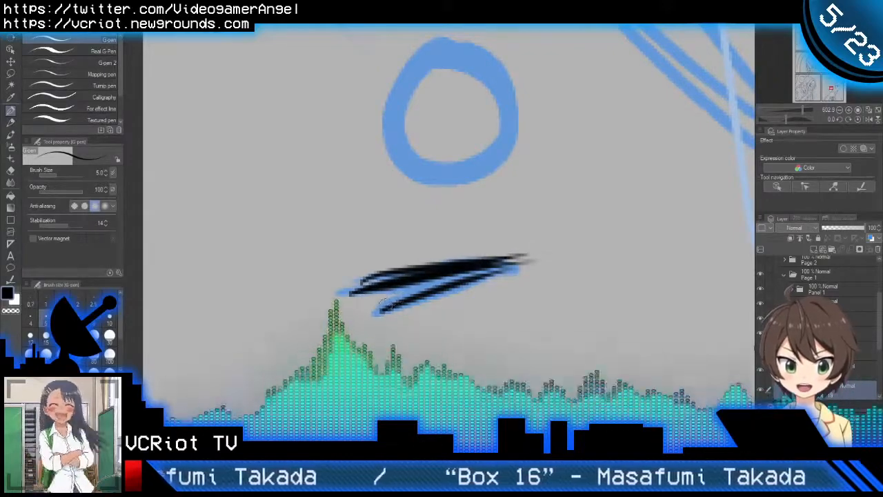
drag(384, 307, 516, 252)
scroll(432, 304, down, 3)
scroll(432, 305, down, 2)
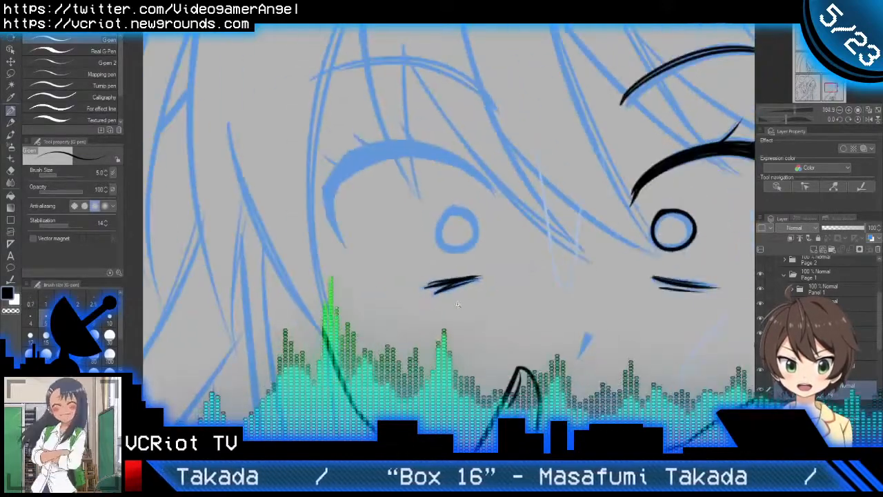
Step: In a mirrored view, ink the thin upper lash arc of the eye still lacking one, doubling it and reinforcing its inner corner
scroll(428, 310, down, 2)
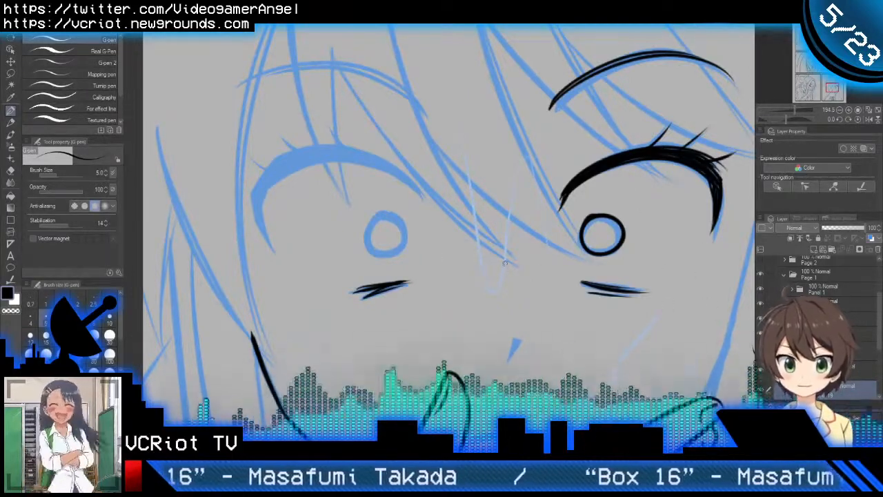
key(h)
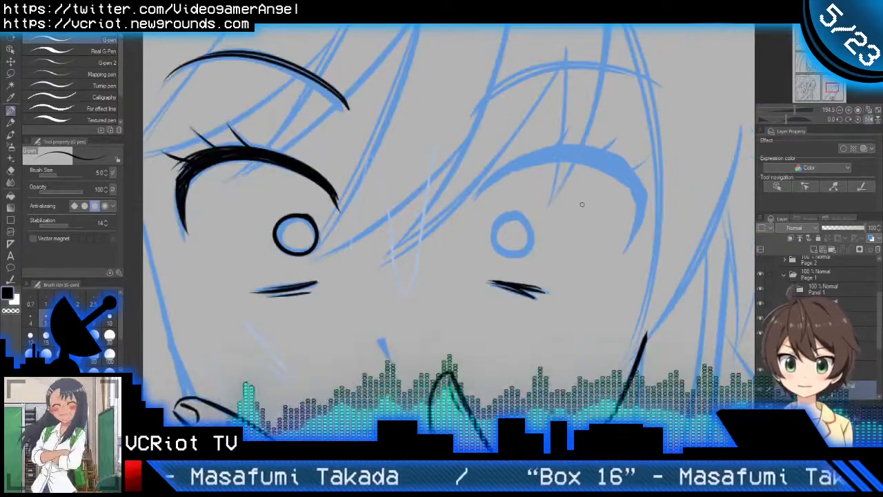
key(r)
drag(569, 116, 547, 98)
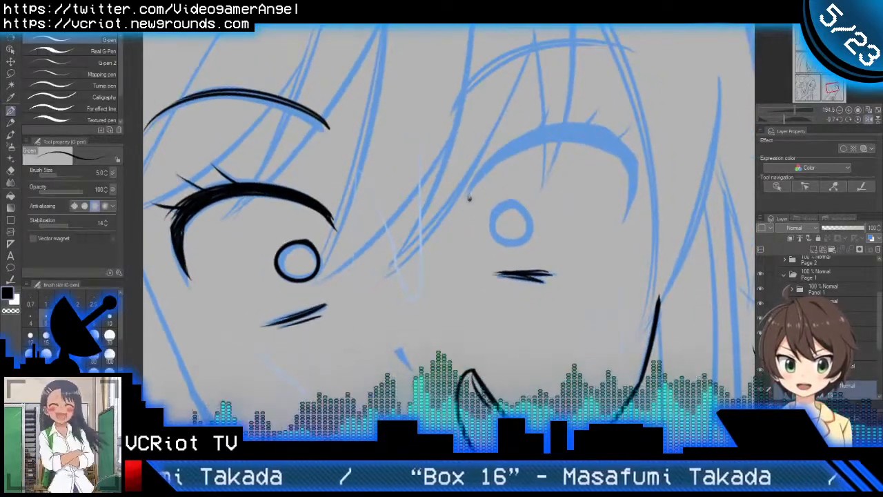
drag(469, 198, 603, 187)
key(ctrl+z)
mouse_move(467, 202)
mouse_down()
mouse_move(483, 178)
mouse_move(623, 181)
mouse_up()
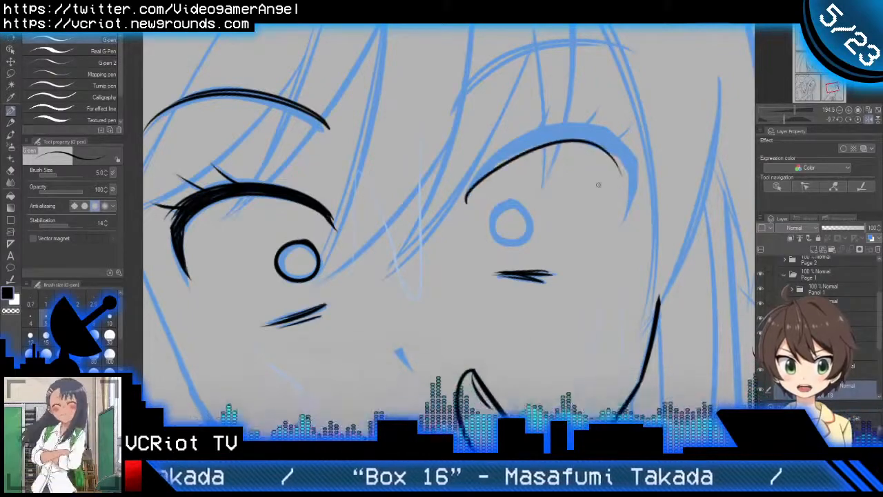
key(ctrl+z)
mouse_move(464, 206)
mouse_down()
mouse_move(599, 140)
mouse_move(638, 176)
mouse_up()
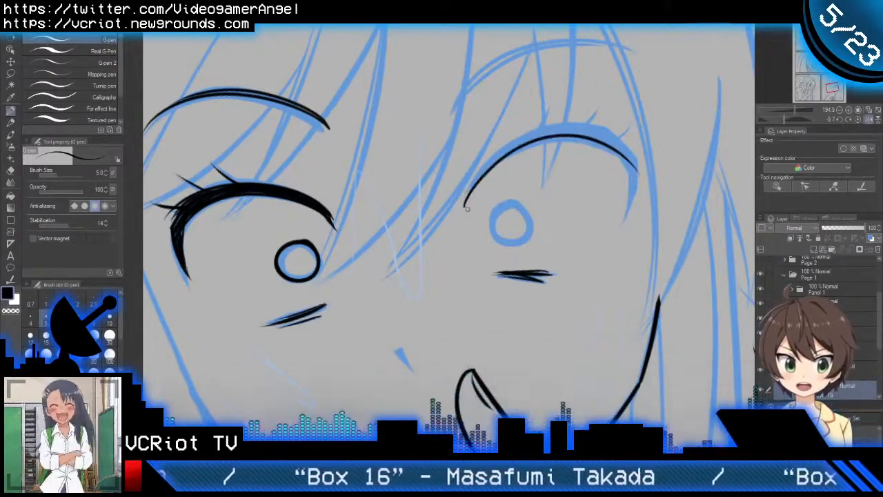
mouse_move(465, 205)
mouse_down()
mouse_move(541, 141)
mouse_move(614, 160)
mouse_up()
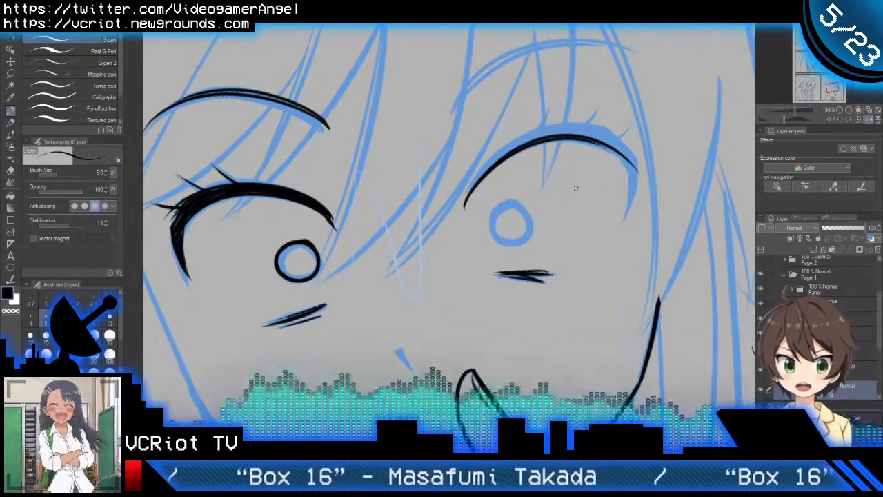
drag(468, 195, 465, 212)
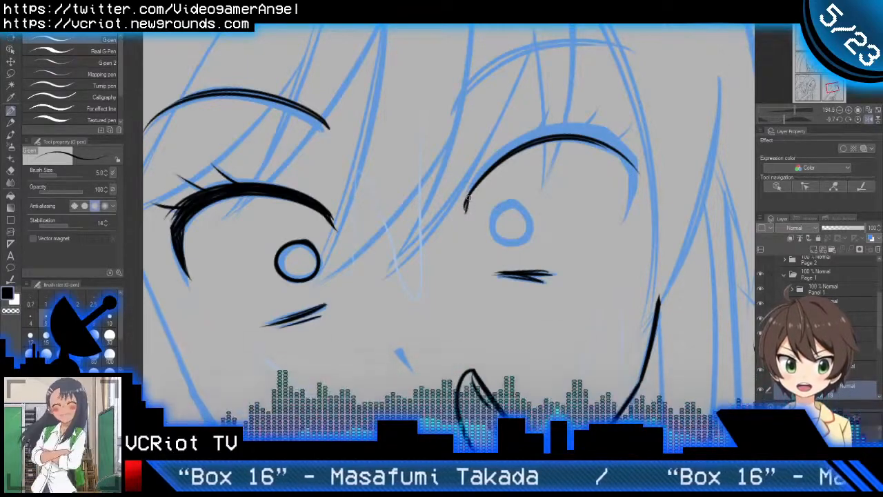
Step: Thicken the upper lash arc from the inner corner to its crown with overlapping strokes following the blue sketch
scroll(532, 173, down, 2)
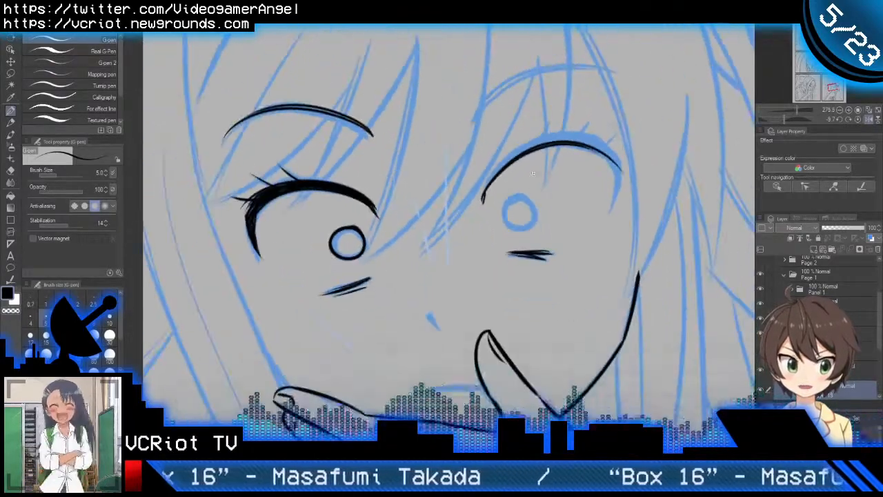
scroll(532, 173, up, 3)
mouse_move(422, 228)
mouse_down()
mouse_move(554, 119)
mouse_move(605, 123)
mouse_up()
drag(429, 200, 626, 127)
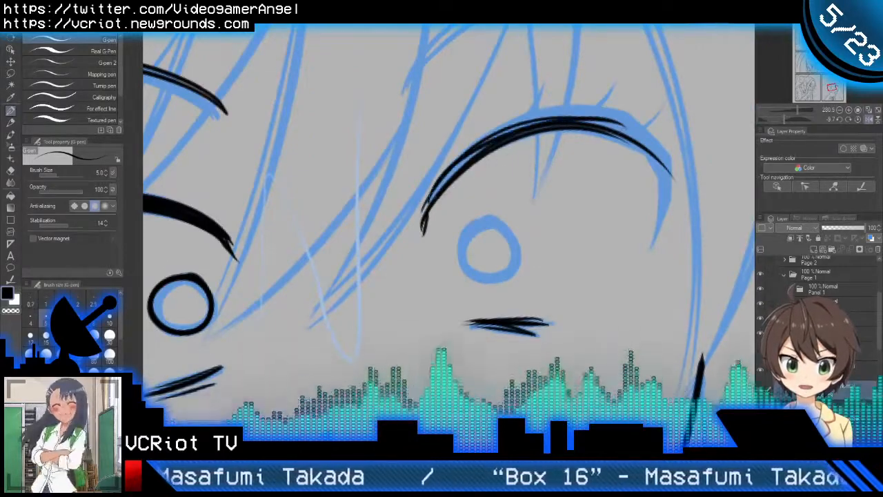
drag(431, 202, 594, 121)
mouse_move(446, 191)
mouse_down()
mouse_move(483, 159)
mouse_move(607, 116)
mouse_up()
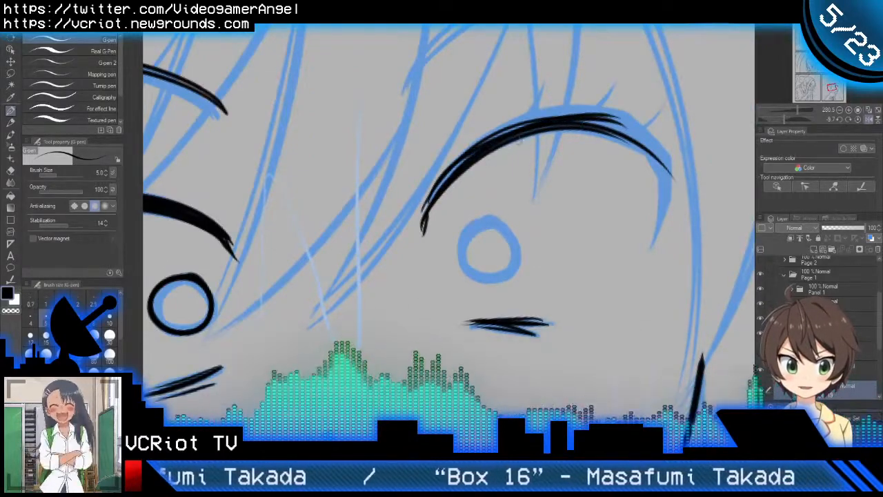
drag(464, 163, 607, 115)
Step: Thicken the outer half of the lash arc, filling the gap between its upper and lower lines with short curved strokes
drag(538, 122, 664, 145)
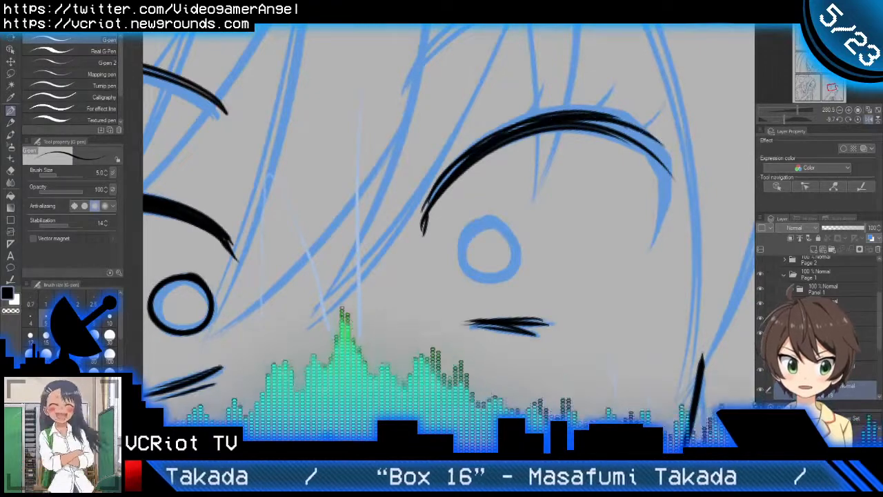
drag(585, 120, 670, 161)
drag(621, 135, 659, 154)
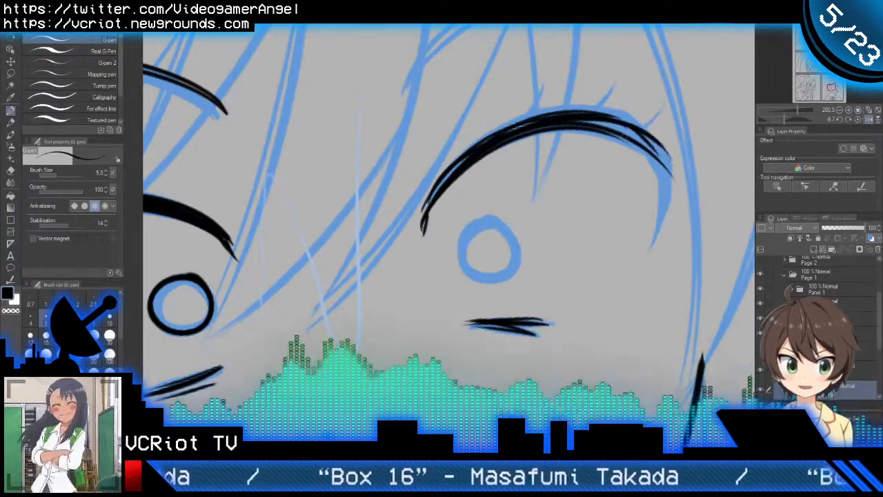
mouse_move(572, 123)
mouse_down()
mouse_move(621, 131)
mouse_move(657, 153)
mouse_up()
drag(623, 129, 666, 167)
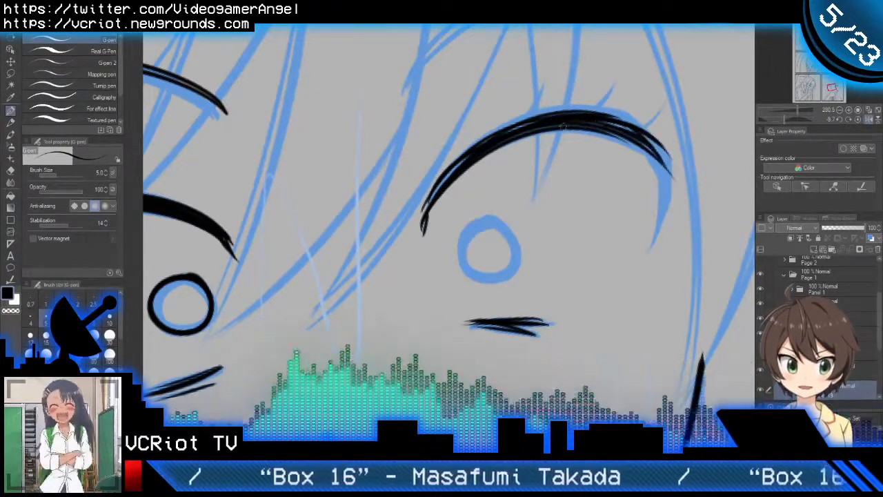
drag(576, 121, 662, 160)
drag(625, 130, 560, 127)
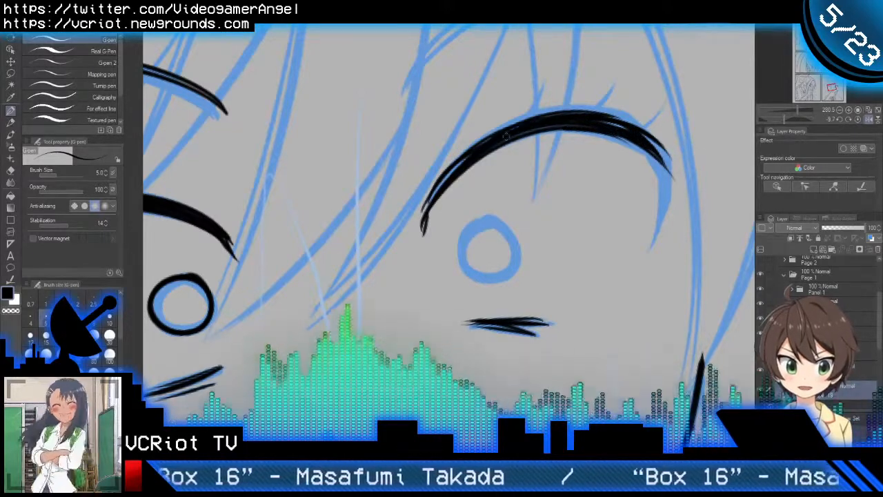
mouse_move(449, 164)
mouse_down()
mouse_move(621, 107)
mouse_move(655, 118)
mouse_up()
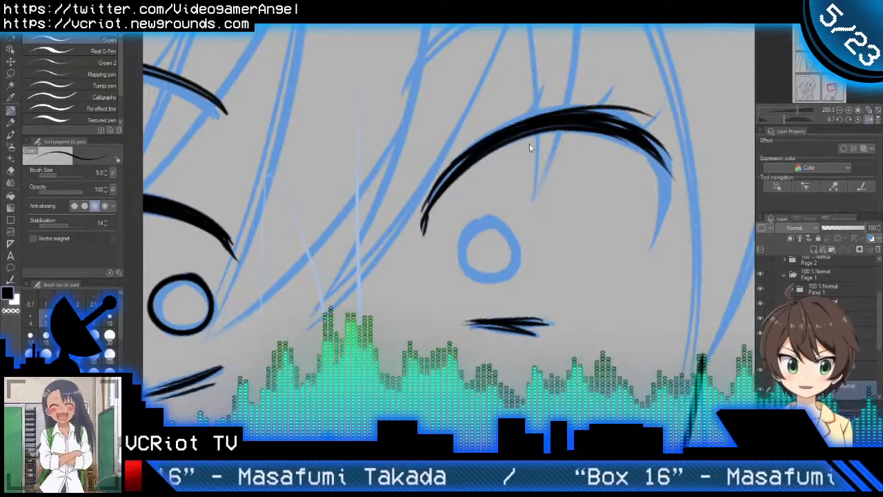
key(ctrl+z)
drag(471, 151, 651, 138)
key(ctrl+z)
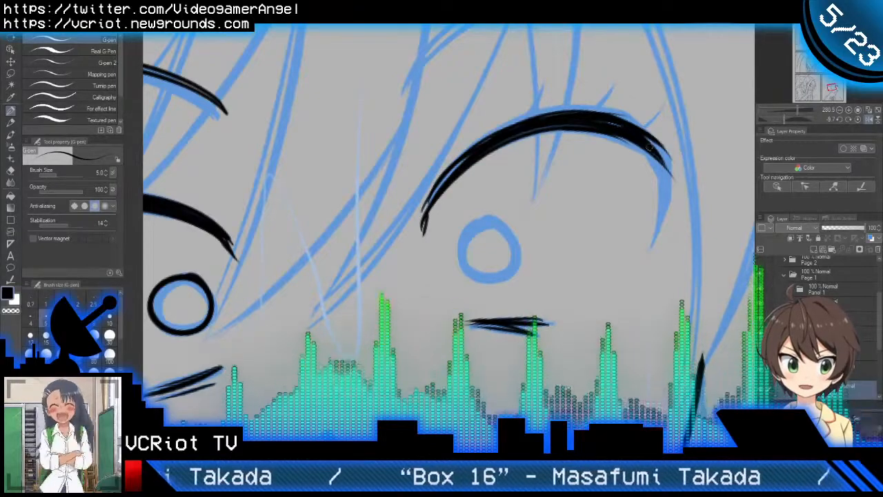
Step: Solidify the outer end of the lash arc and even out its underside near the crown with a few more strokes
drag(607, 122, 666, 155)
drag(635, 130, 669, 173)
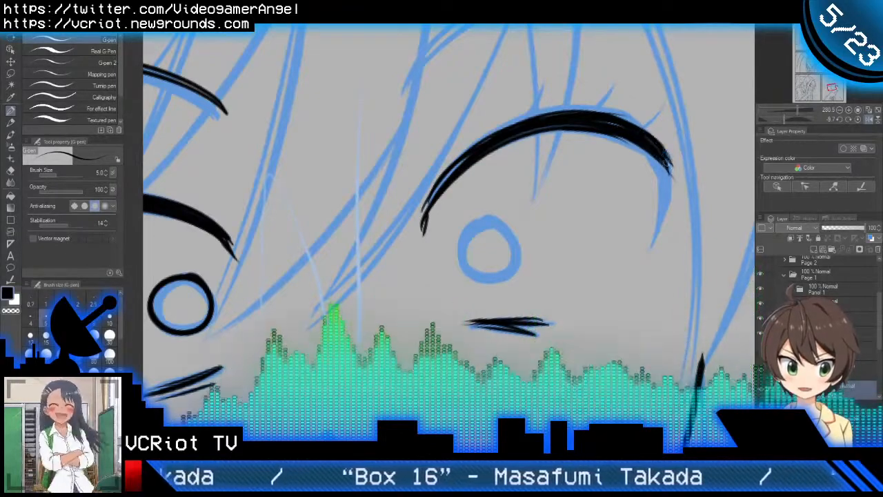
mouse_move(492, 147)
mouse_down()
mouse_move(549, 126)
mouse_move(589, 127)
mouse_up()
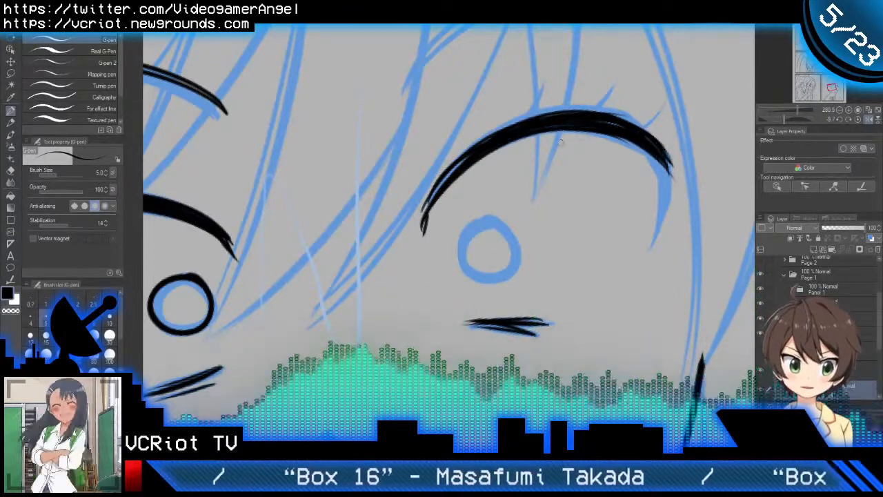
Step: Ink the lash line's outer side curving down to a tapered point, thicken it, and erase the stray tips at the outer corner
mouse_move(515, 135)
mouse_down()
mouse_move(630, 139)
mouse_move(683, 172)
mouse_move(657, 268)
mouse_up()
scroll(648, 166, up, 2)
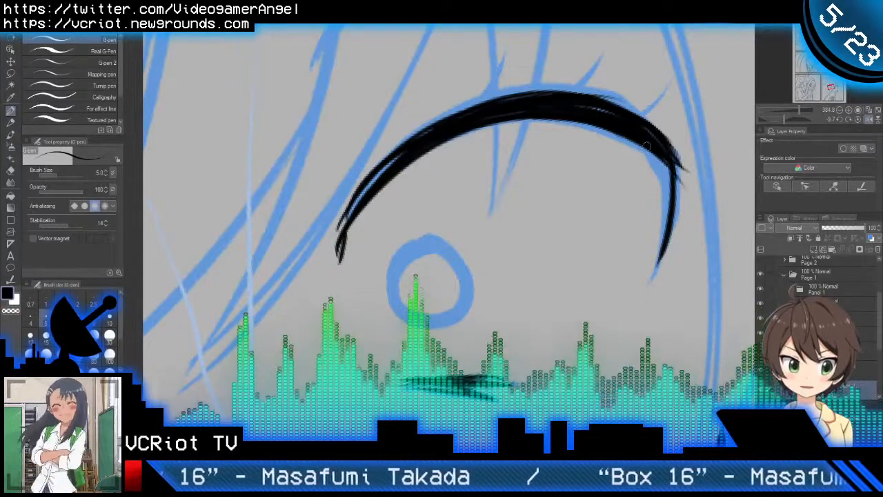
drag(643, 141, 656, 275)
mouse_move(664, 157)
mouse_down()
mouse_move(660, 241)
mouse_move(661, 198)
mouse_up()
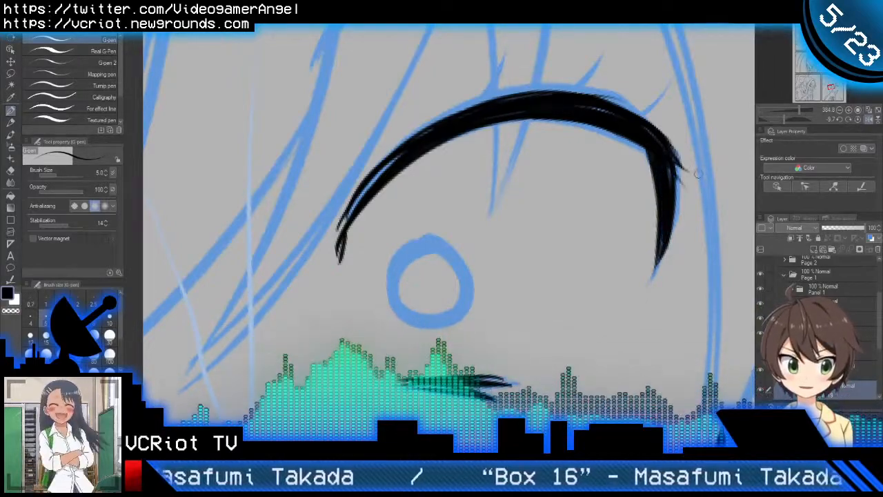
key(e)
drag(690, 156, 696, 199)
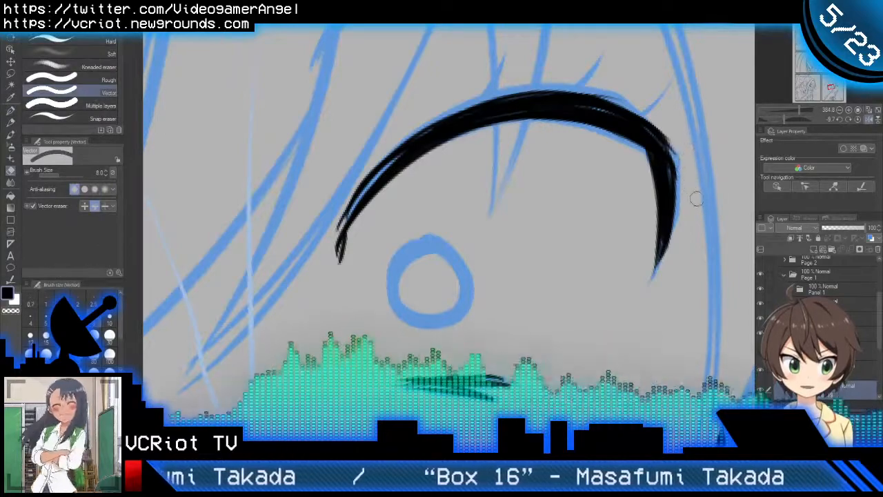
Step: Fill the gap near the inner end of the lash line and build up its upper edge across the crown toward the outer corner
key(p)
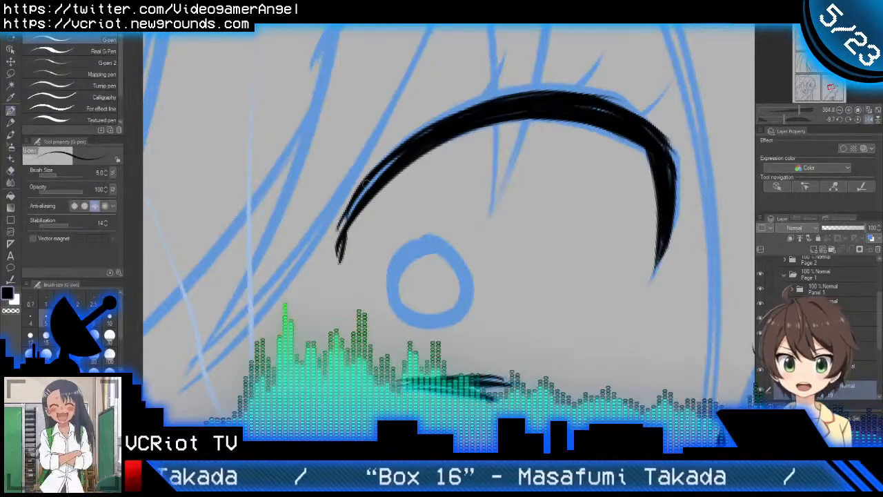
drag(343, 224, 407, 150)
mouse_move(347, 209)
mouse_down()
mouse_move(412, 143)
mouse_move(552, 123)
mouse_up()
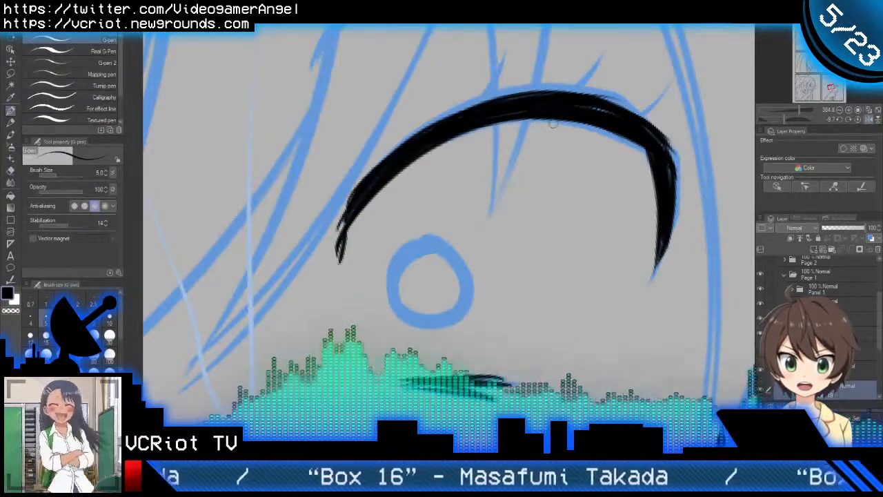
key(ctrl+z)
drag(339, 216, 591, 93)
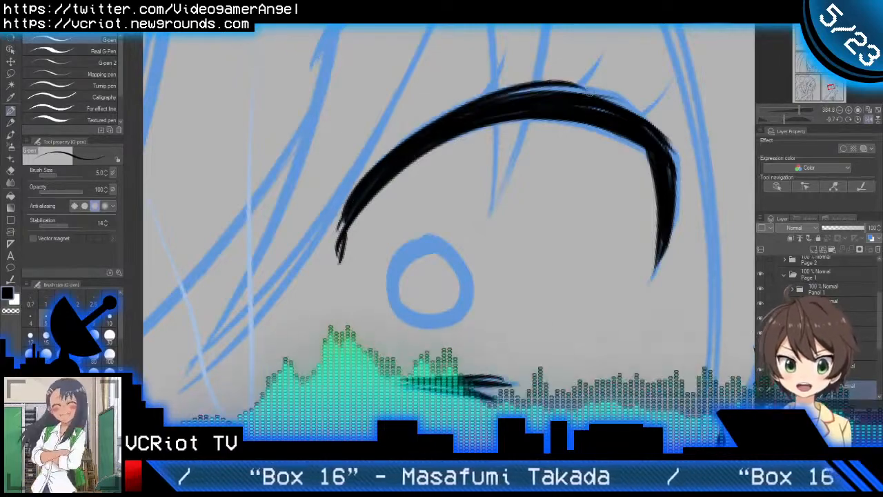
mouse_move(390, 163)
mouse_down()
mouse_move(594, 98)
mouse_move(629, 112)
mouse_up()
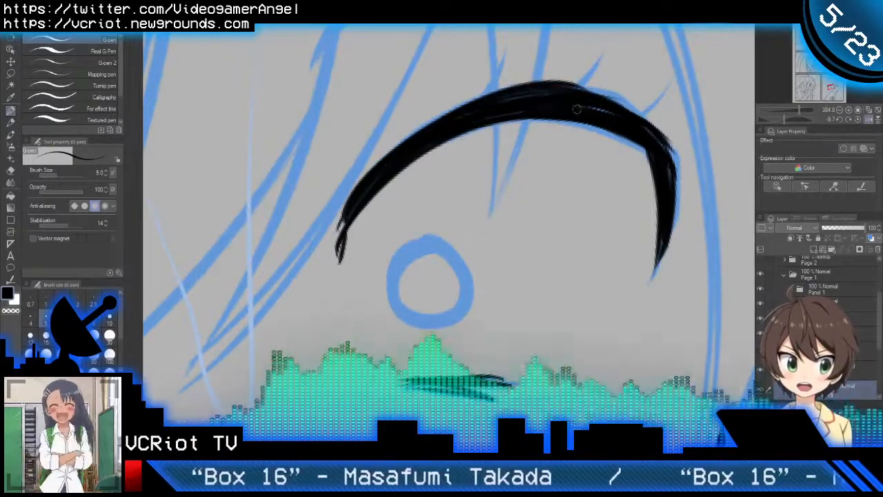
drag(560, 95, 661, 126)
key(ctrl+z)
mouse_move(558, 88)
mouse_down()
mouse_move(654, 125)
mouse_move(673, 149)
mouse_up()
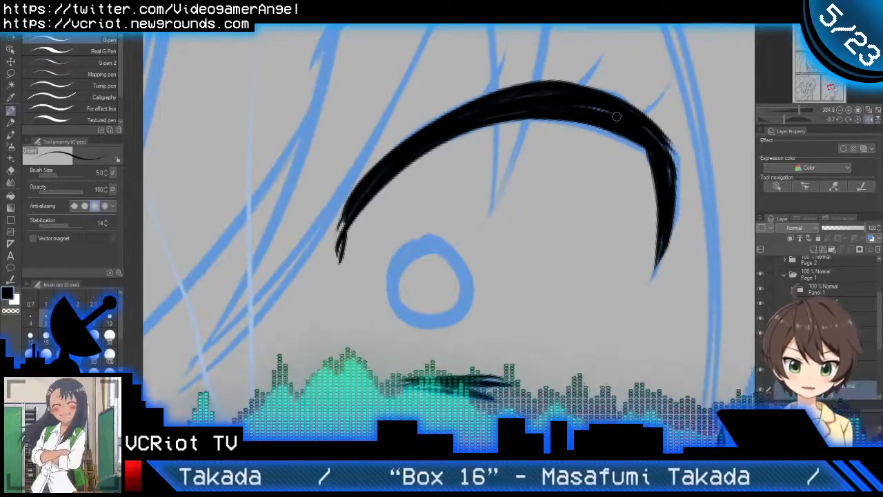
Step: Erase the stray line at the inner corner of the lash and redraw that end as a solid, tapered downward point
key(e)
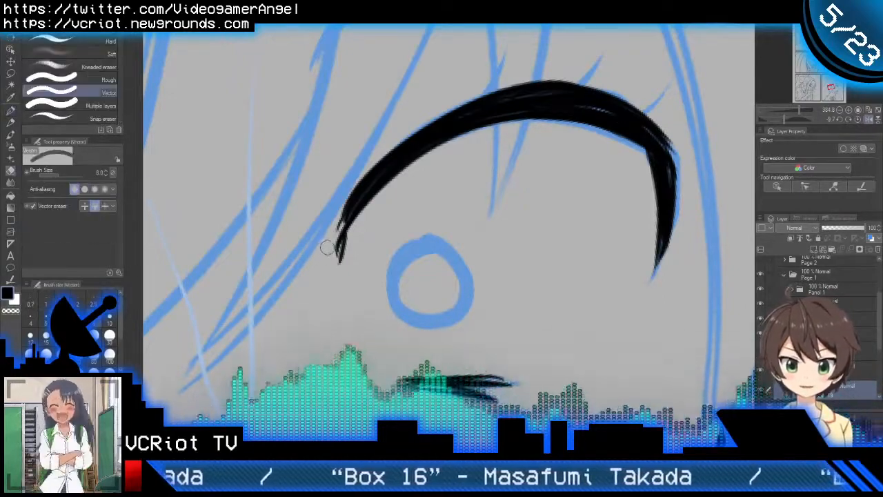
mouse_move(329, 247)
mouse_down()
mouse_move(335, 240)
mouse_move(342, 270)
mouse_up()
key(p)
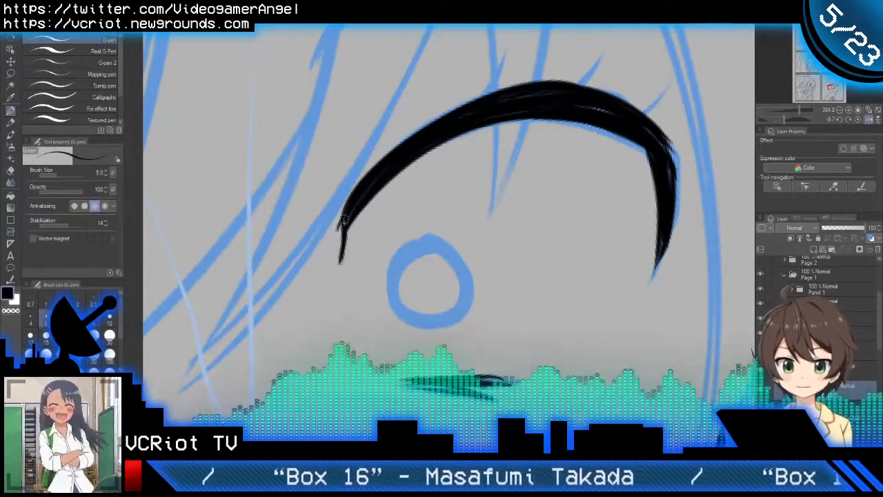
drag(343, 221, 338, 265)
drag(345, 222, 337, 263)
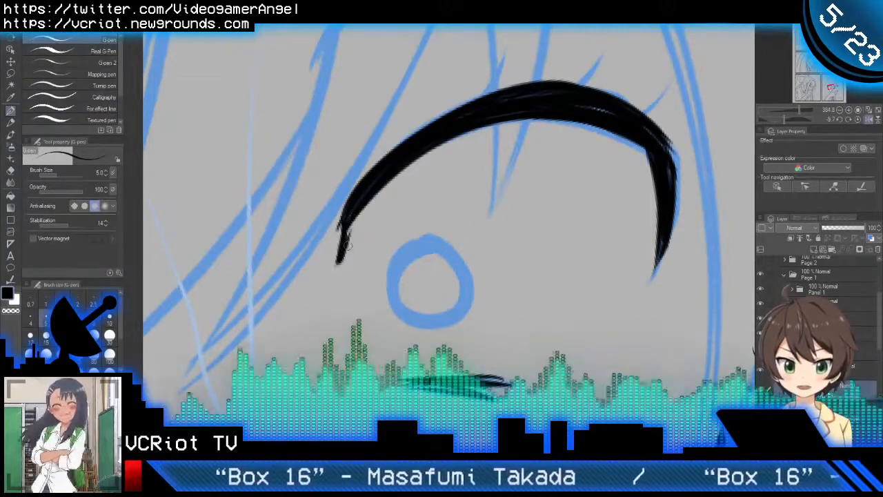
drag(350, 221, 345, 246)
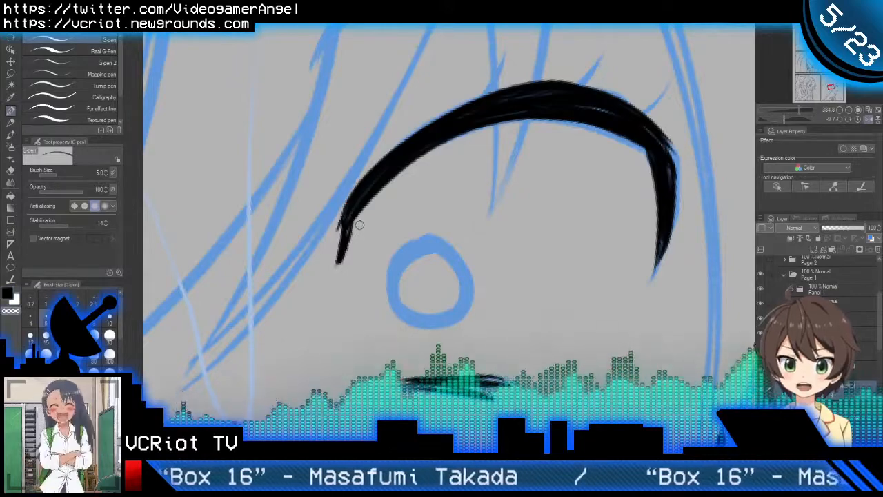
drag(370, 239, 345, 258)
Step: Ink three short tapered eyelashes rising from the crown and outer corner of the second eye's upper lash line
drag(337, 289, 397, 236)
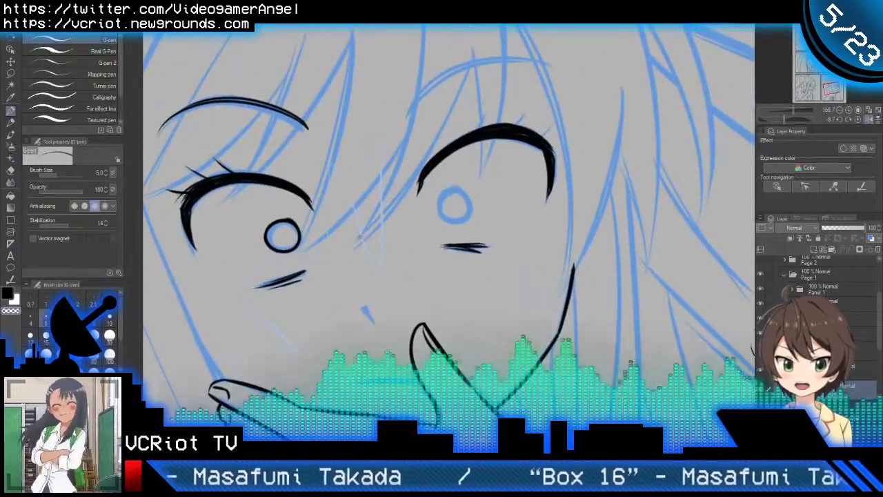
key(h)
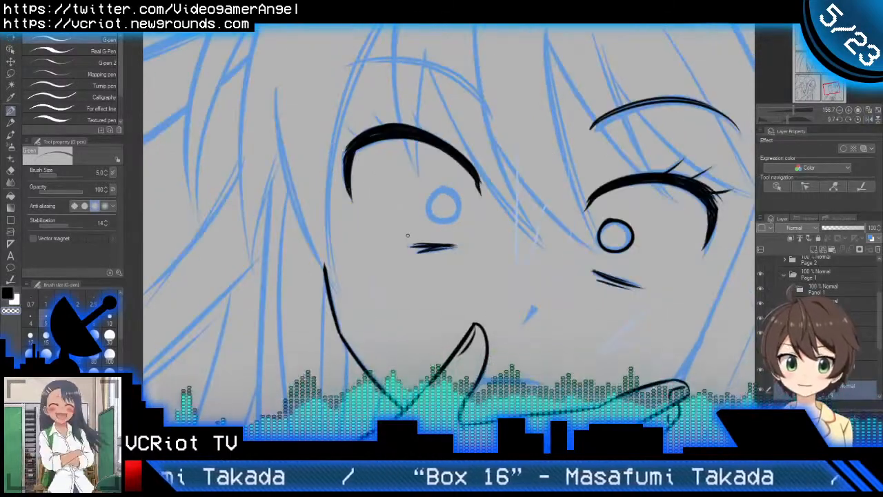
key(h)
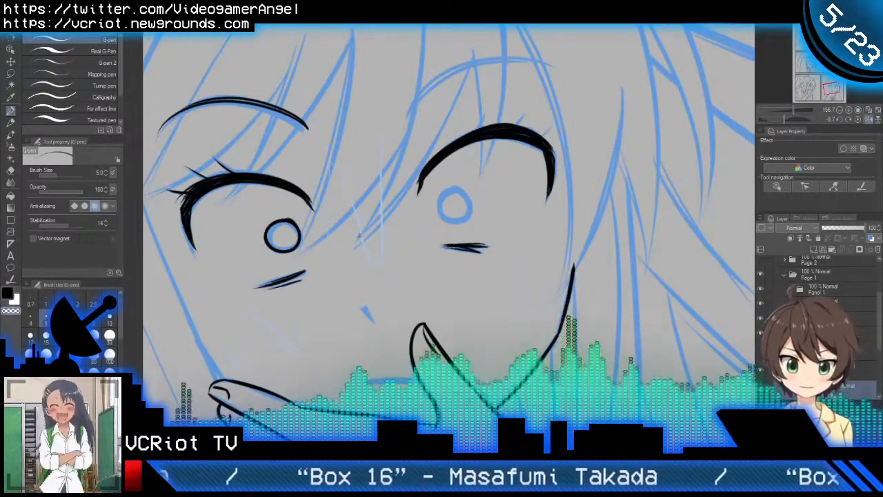
drag(457, 241, 535, 224)
drag(580, 115, 516, 172)
scroll(512, 165, up, 3)
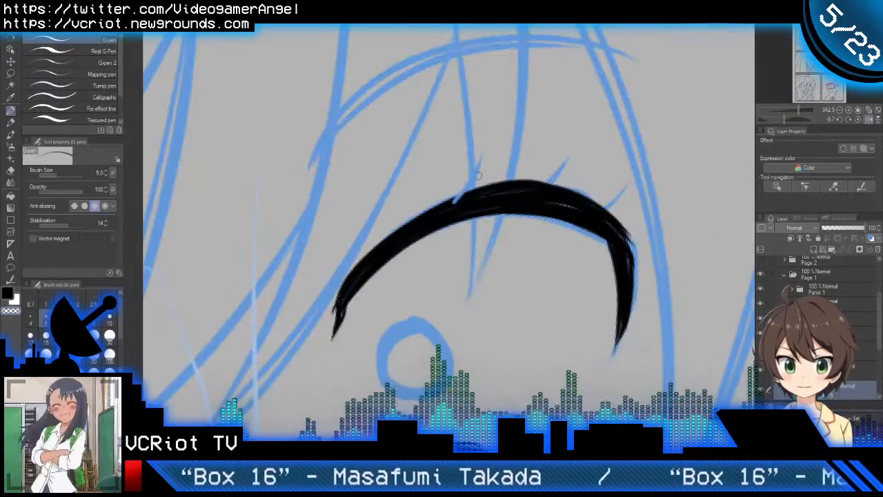
drag(455, 201, 486, 148)
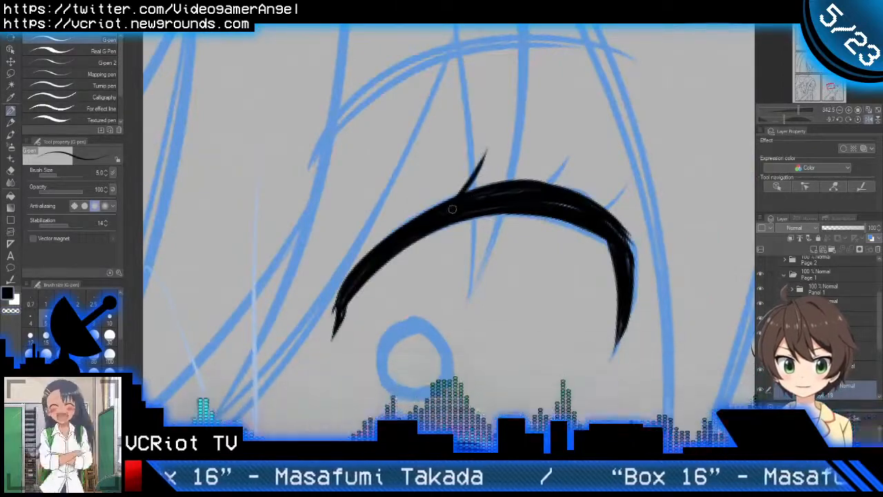
drag(452, 209, 486, 149)
drag(533, 194, 564, 158)
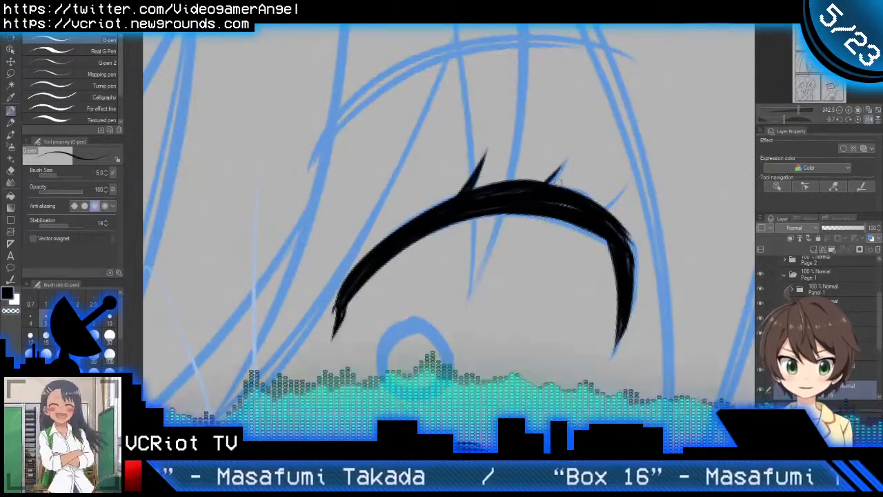
drag(539, 190, 569, 146)
drag(537, 196, 570, 160)
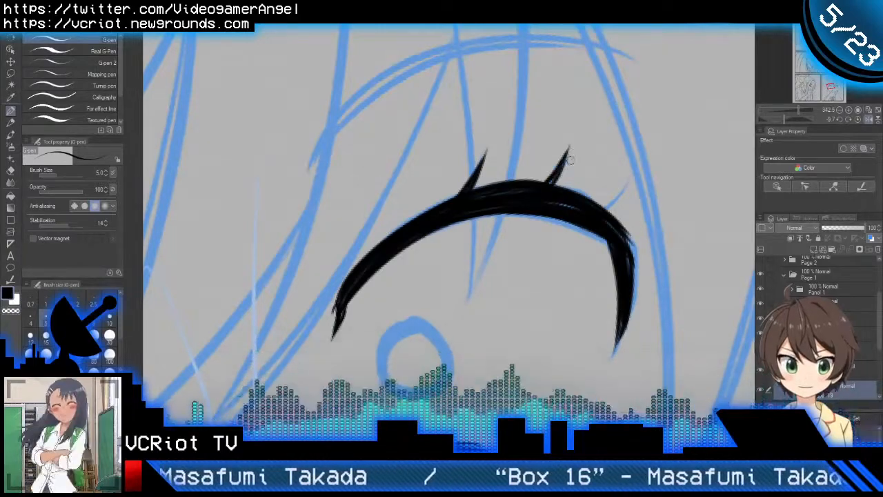
drag(595, 210, 632, 178)
scroll(610, 210, down, 4)
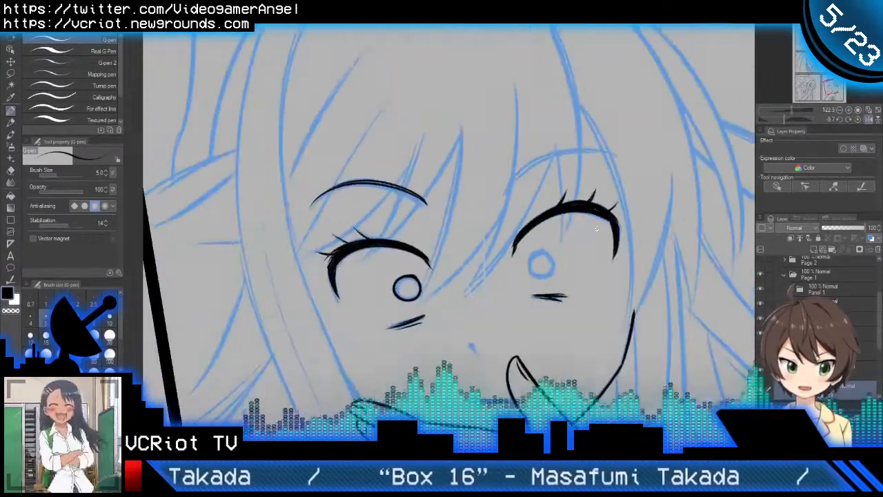
Step: Ink the second eye's small iris circle as a closed outline, redoing strokes to make it slightly narrower than the blue sketch
drag(504, 266, 611, 163)
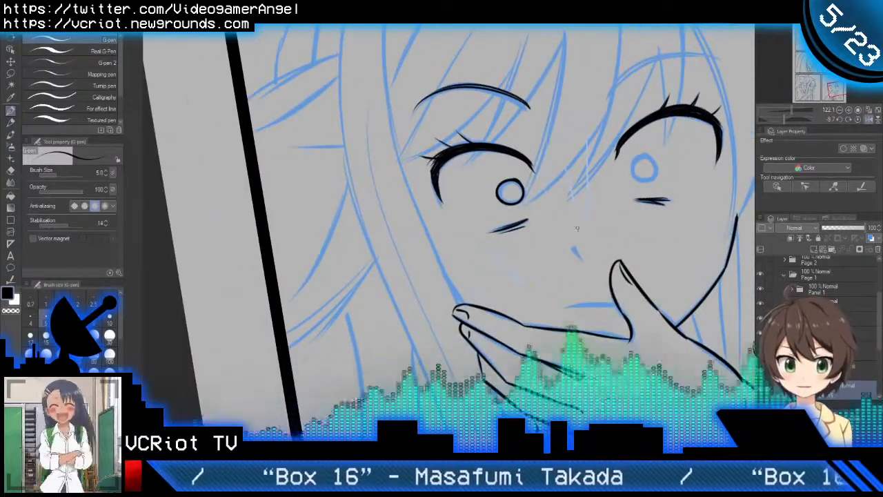
drag(666, 176, 594, 206)
scroll(569, 199, up, 4)
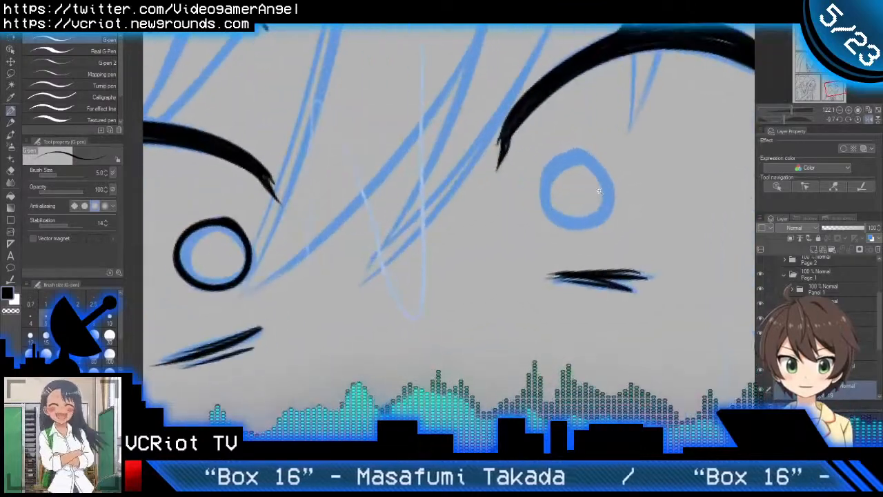
mouse_move(580, 150)
mouse_down()
mouse_move(550, 176)
mouse_move(554, 221)
mouse_move(600, 168)
mouse_move(584, 156)
mouse_move(560, 157)
mouse_move(593, 226)
mouse_move(610, 200)
mouse_move(570, 162)
mouse_move(607, 176)
mouse_move(583, 161)
mouse_move(608, 197)
mouse_move(582, 159)
mouse_move(548, 172)
mouse_move(608, 173)
mouse_move(582, 168)
mouse_move(547, 182)
mouse_move(545, 195)
mouse_move(589, 169)
mouse_up()
key(ctrl+z)
key(ctrl+z)
key(ctrl+z)
key(ctrl+z)
key(ctrl+z)
key(ctrl+z)
scroll(604, 197, down, 5)
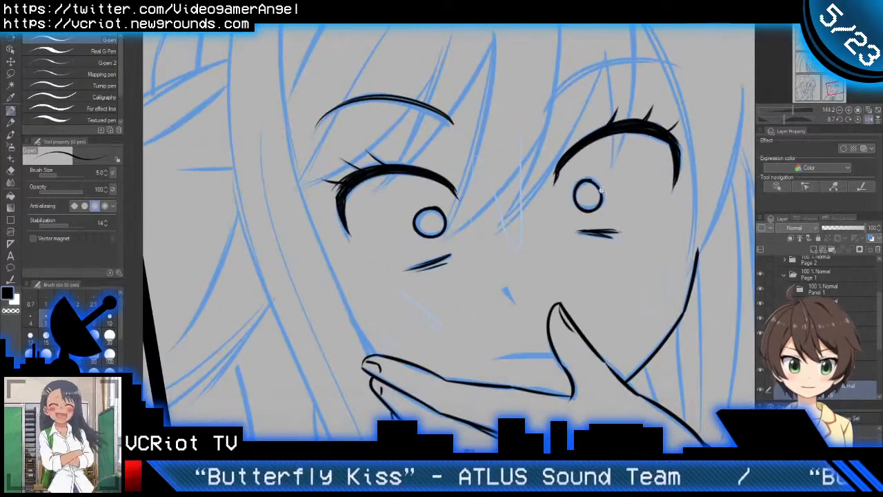
Step: Lasso the second eye's upper lash line with its eyelashes, nudge it slightly downward, and clear the selection
key(r)
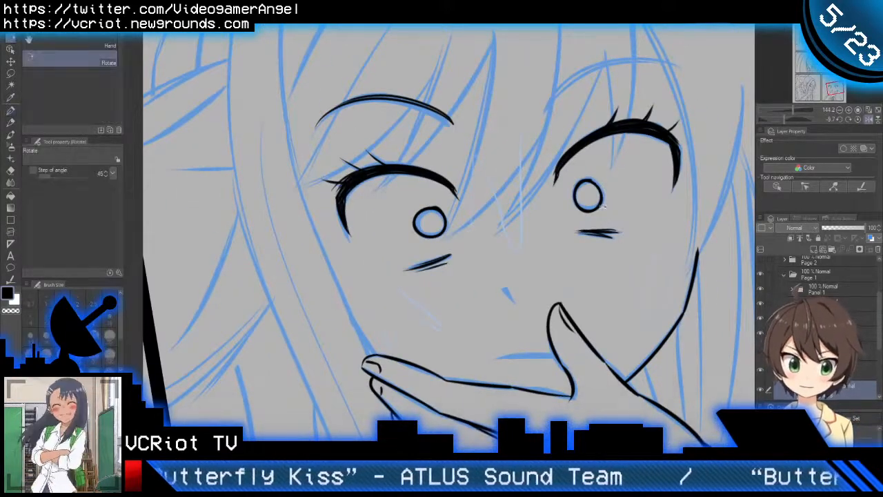
double_click(603, 206)
key(h)
mouse_move(563, 226)
mouse_down()
mouse_move(681, 190)
mouse_move(595, 215)
mouse_move(604, 216)
mouse_move(531, 220)
mouse_move(564, 261)
mouse_move(579, 257)
mouse_up()
key(m)
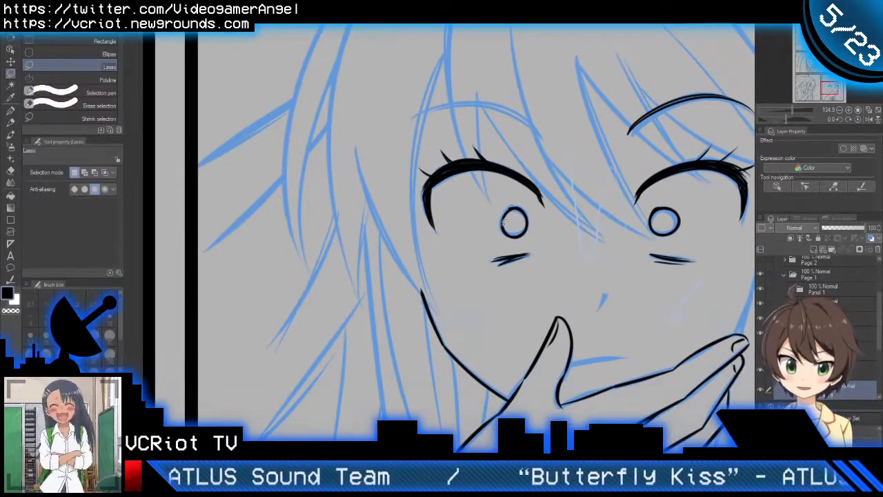
mouse_move(533, 206)
mouse_down()
mouse_move(570, 157)
mouse_move(493, 102)
mouse_move(361, 166)
mouse_move(363, 254)
mouse_move(434, 278)
mouse_move(476, 201)
mouse_up()
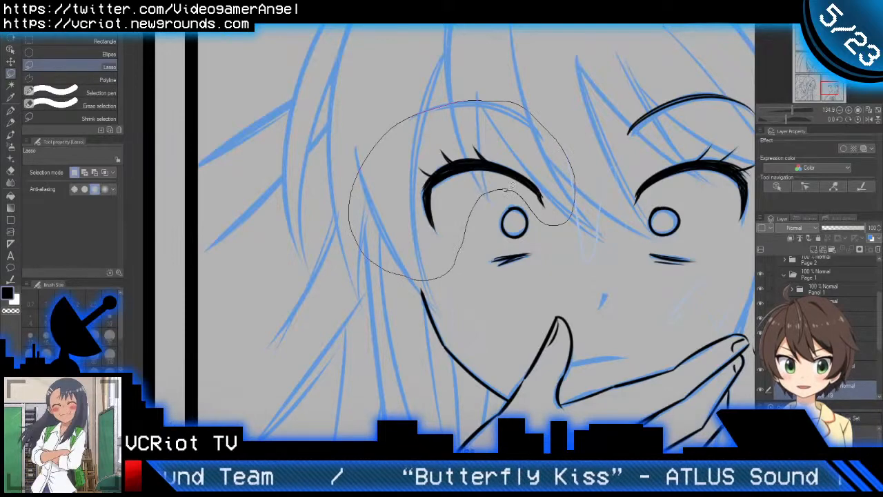
drag(530, 207, 538, 216)
key(p)
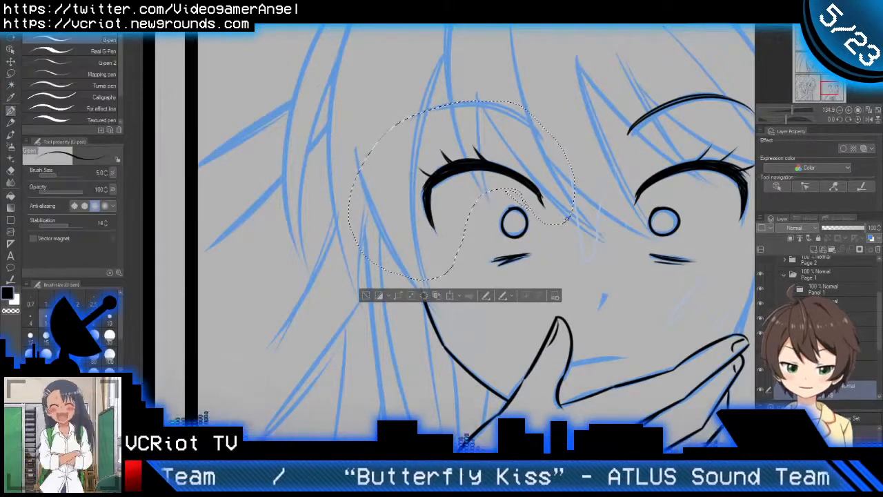
key(k)
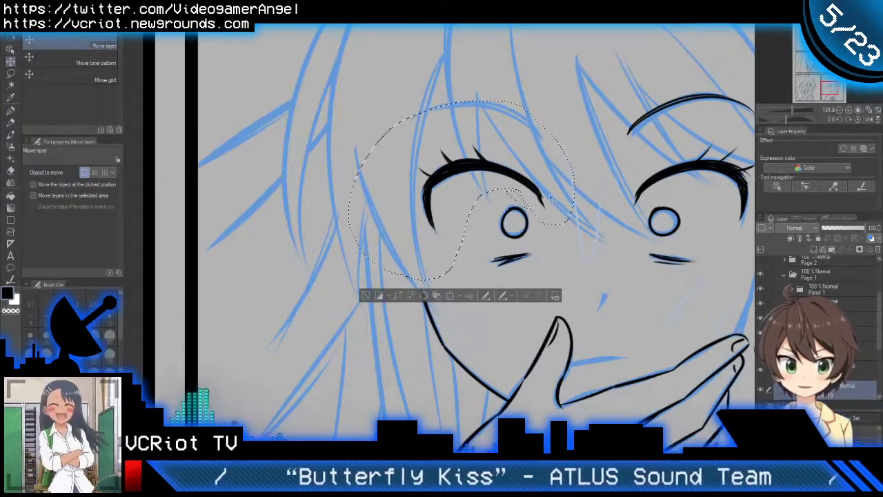
drag(549, 197, 550, 201)
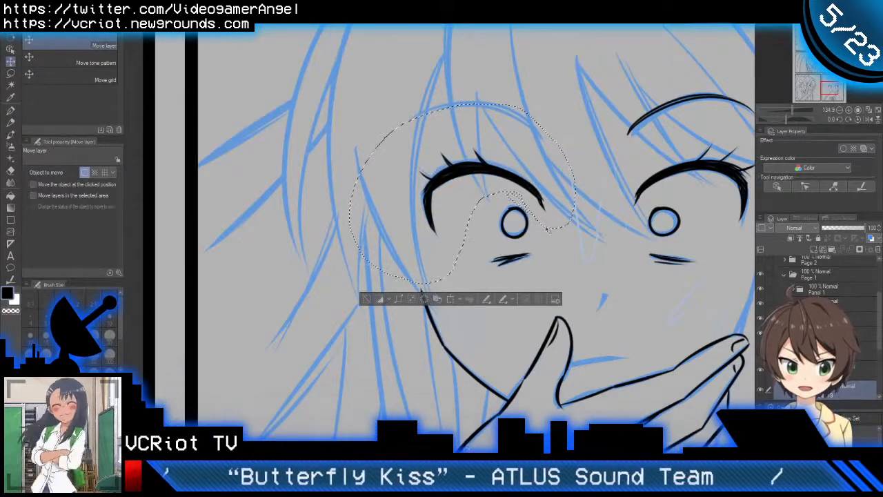
key(ctrl+d)
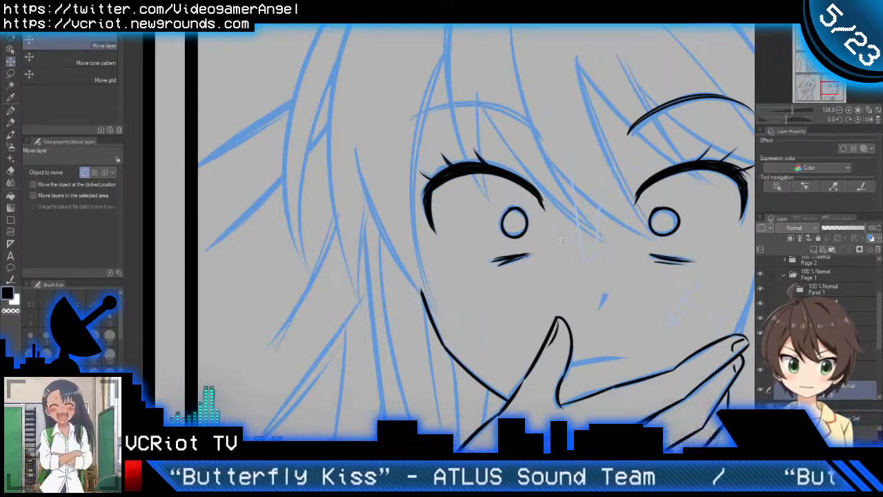
Step: Ink the second eyebrow with the G-pen as one thin arc above the eye, redoing the stroke to get a smooth curve
scroll(560, 239, down, 2)
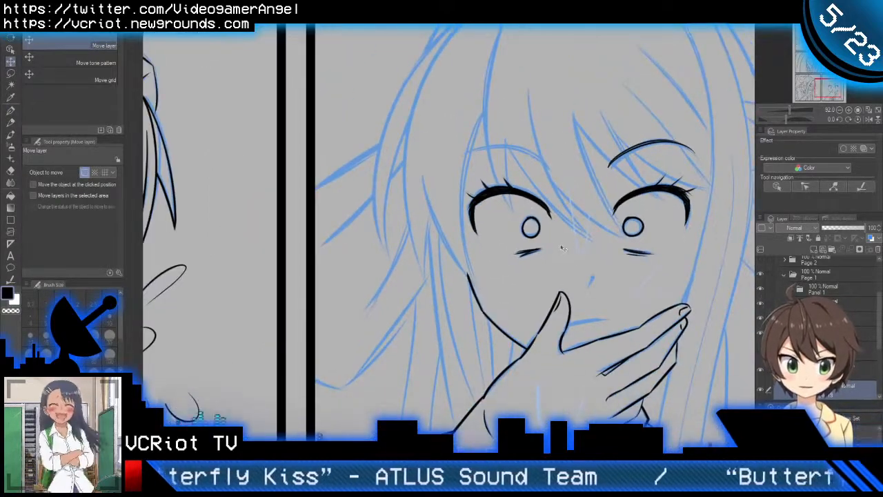
drag(575, 262, 542, 271)
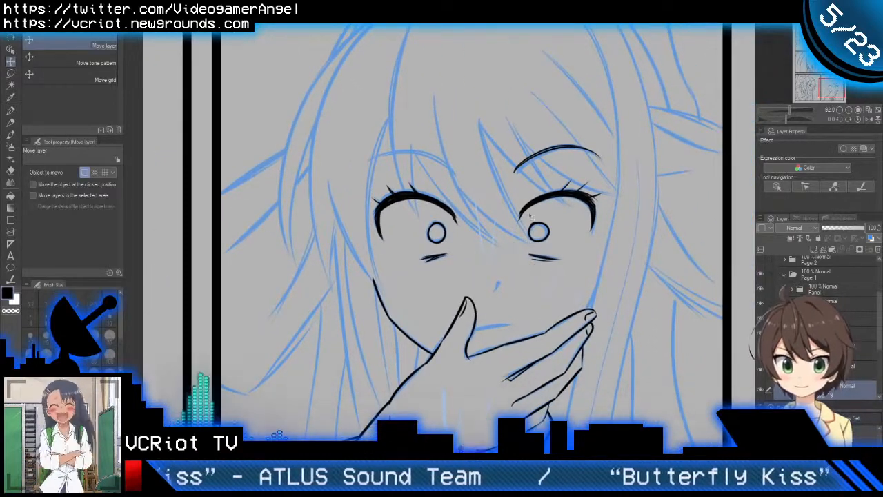
key(h)
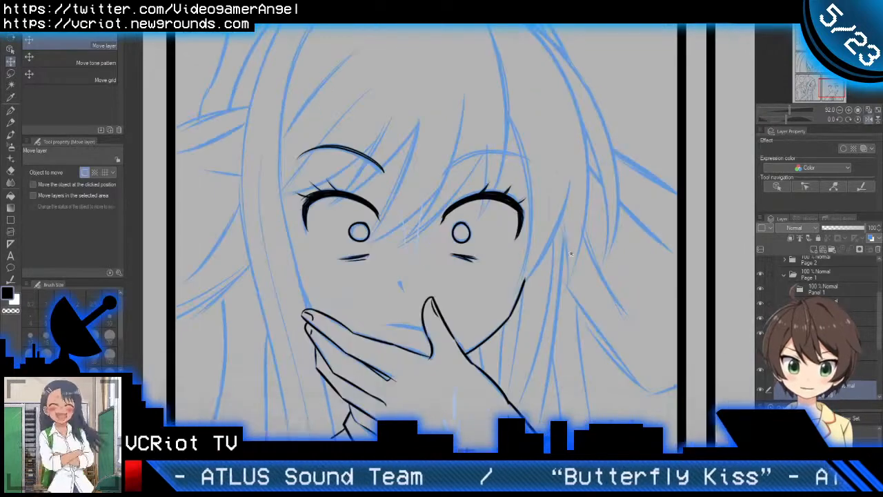
mouse_move(516, 206)
mouse_down()
mouse_move(601, 171)
mouse_move(569, 187)
mouse_move(581, 204)
mouse_up()
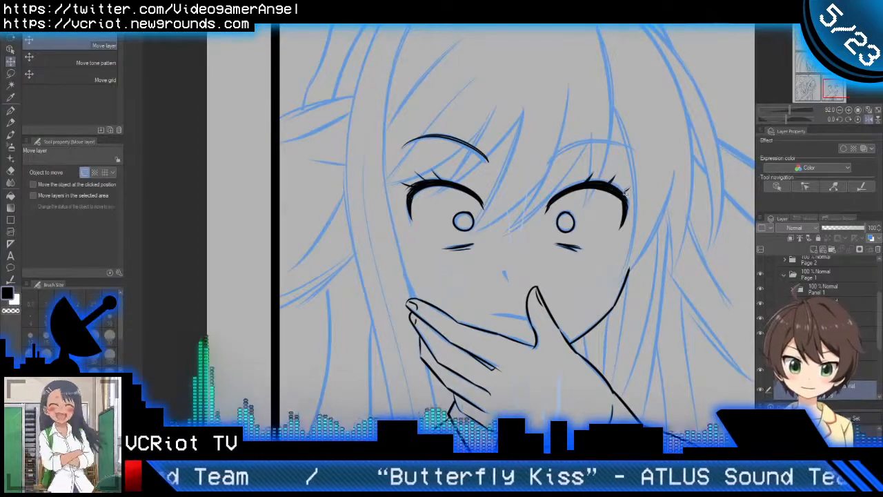
scroll(610, 136, up, 4)
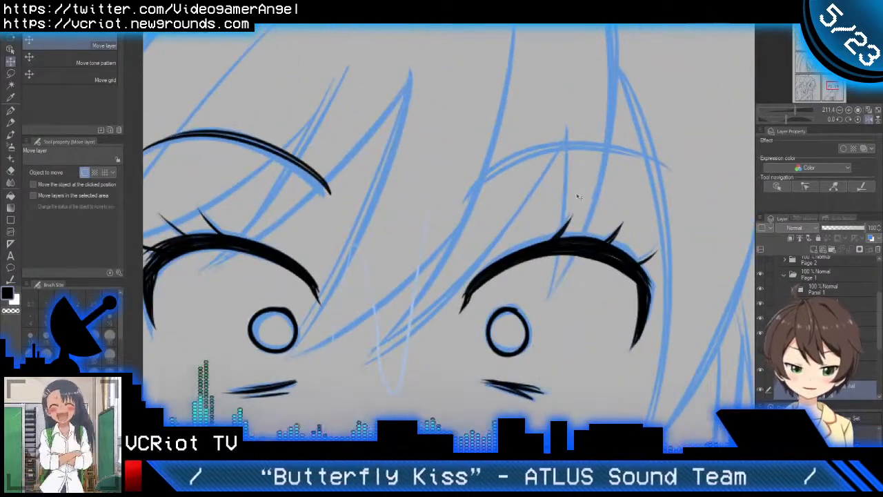
key(p)
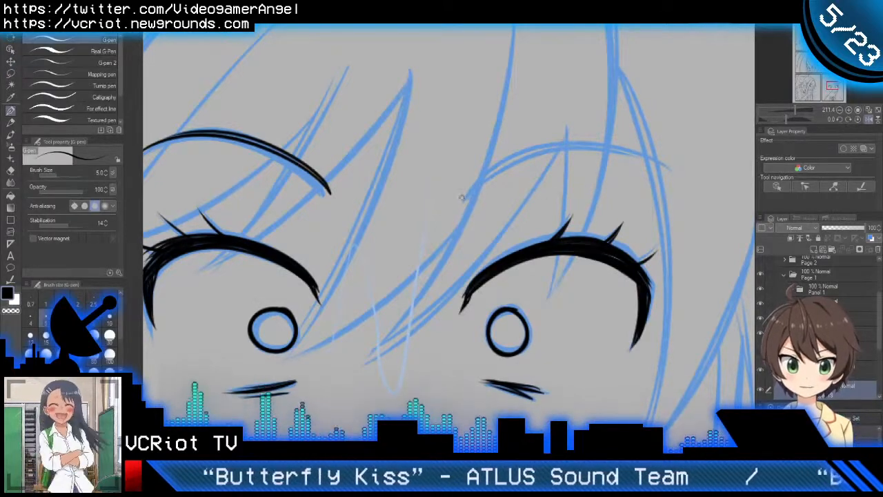
mouse_move(466, 201)
mouse_down()
mouse_move(484, 186)
mouse_move(681, 172)
mouse_up()
key(ctrl+z)
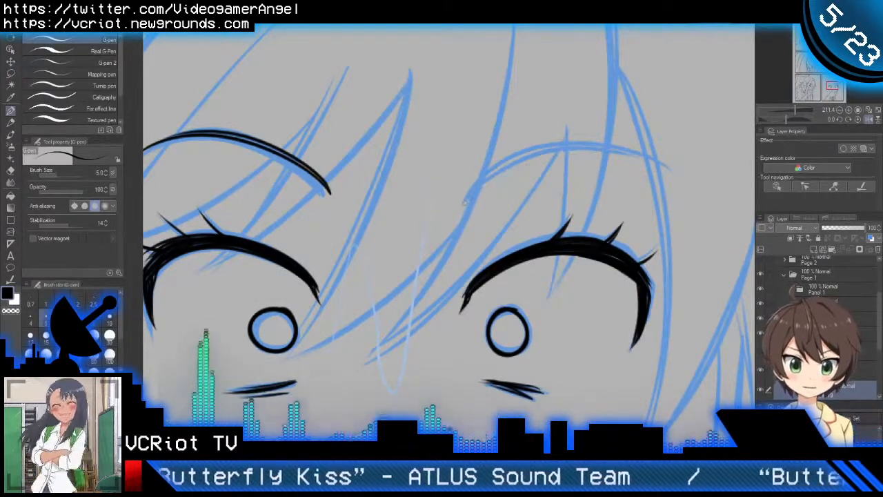
drag(465, 201, 672, 169)
key(ctrl+z)
drag(465, 201, 672, 172)
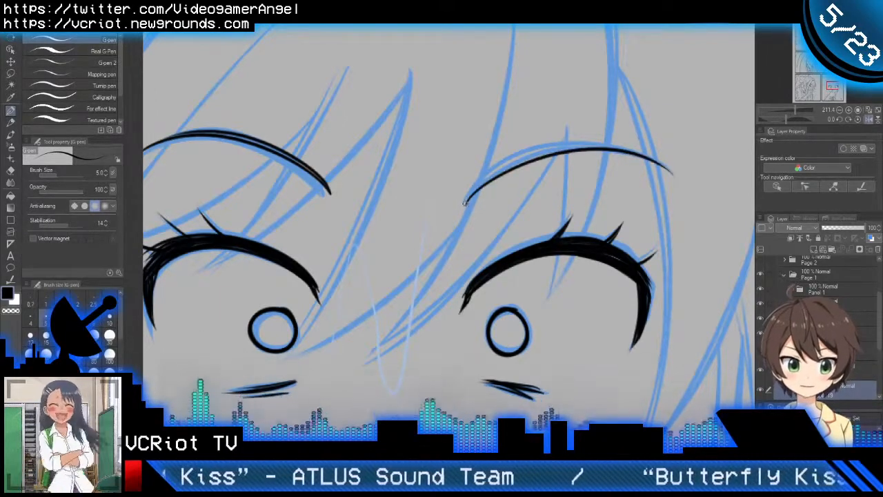
Step: Try to thicken the second eyebrow with another long arc along its upper edge, and check it in mirrored view
drag(464, 203, 500, 175)
key(ctrl+z)
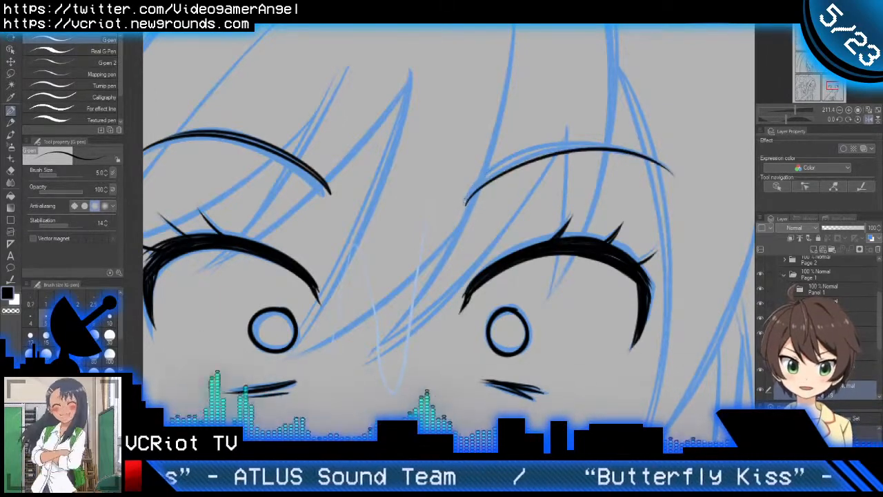
drag(465, 202, 664, 175)
key(ctrl+z)
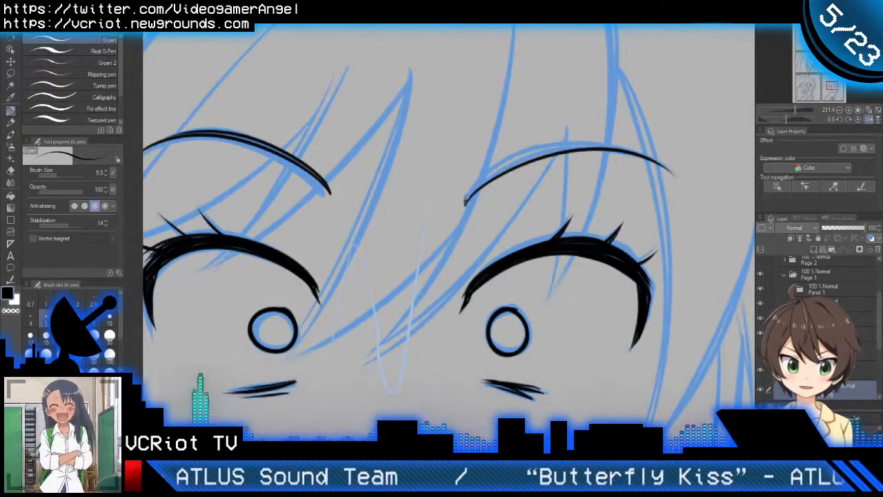
drag(465, 203, 666, 178)
key(ctrl+z)
drag(465, 204, 669, 177)
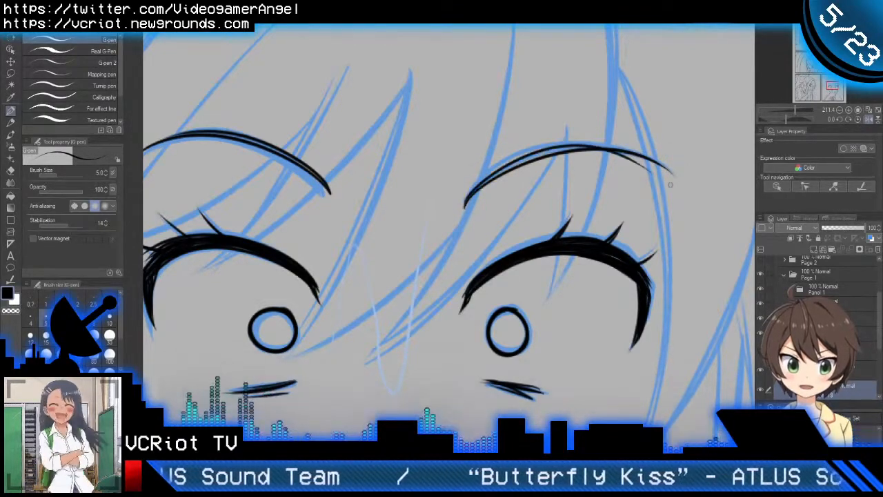
key(ctrl+z)
drag(465, 204, 676, 175)
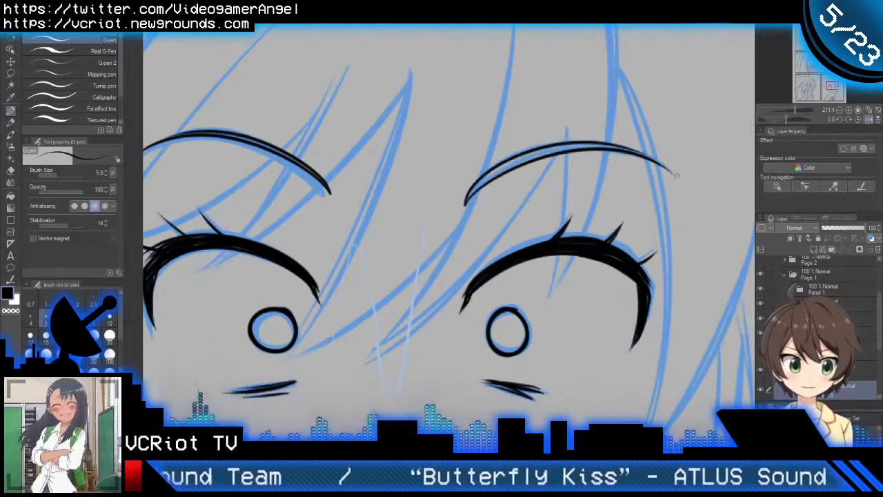
scroll(631, 179, down, 3)
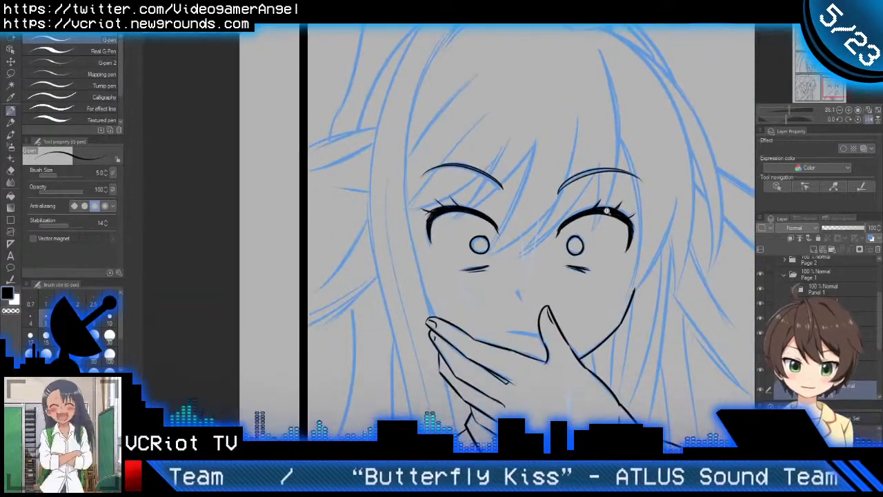
key(h)
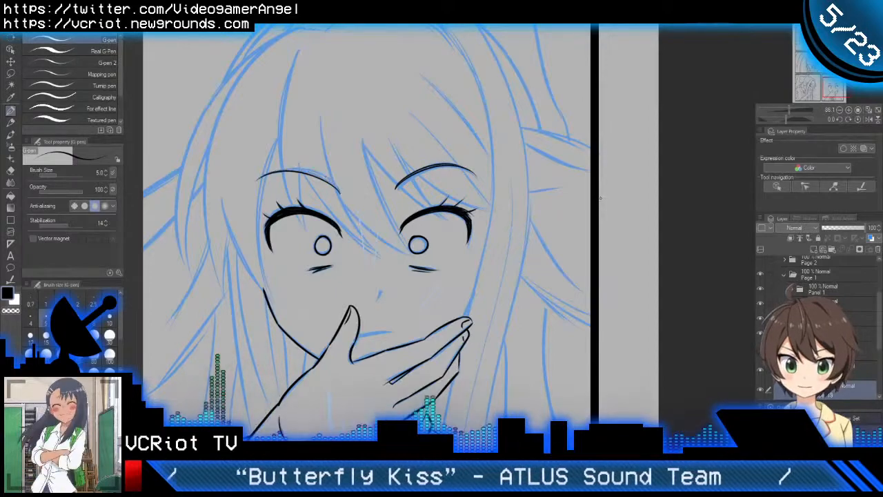
key(h)
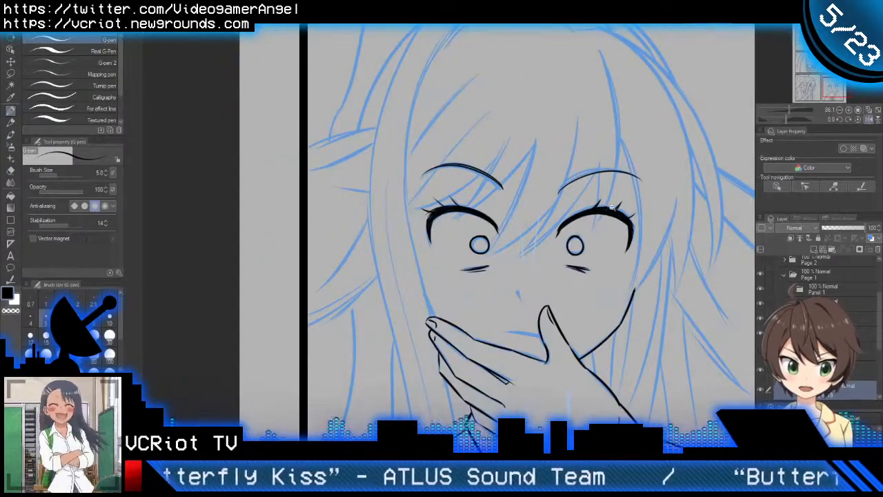
Step: Thicken the second eyebrow from its inner end to just past the crown with a tapered stroke along the existing line
scroll(611, 207, up, 3)
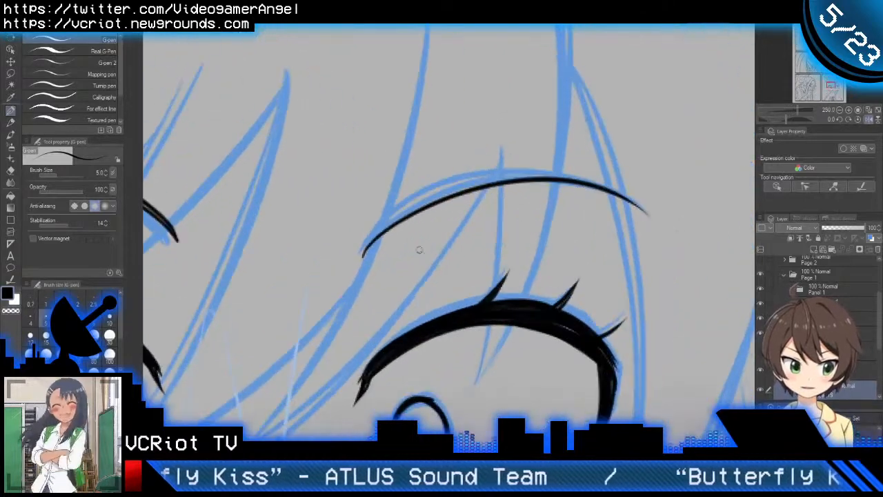
drag(362, 256, 573, 176)
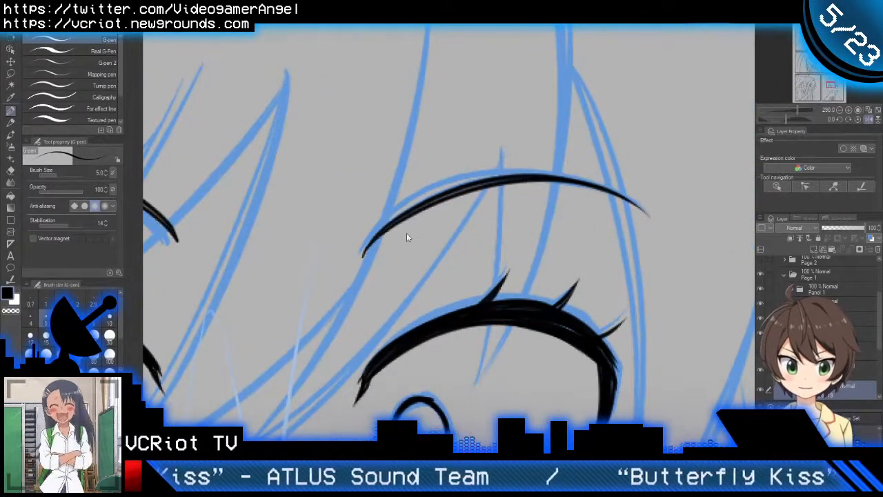
Step: Ink the nose with the G-pen as a small solid tapered wedge over the blue sketch mark, redoing the first stroke
scroll(434, 246, down, 3)
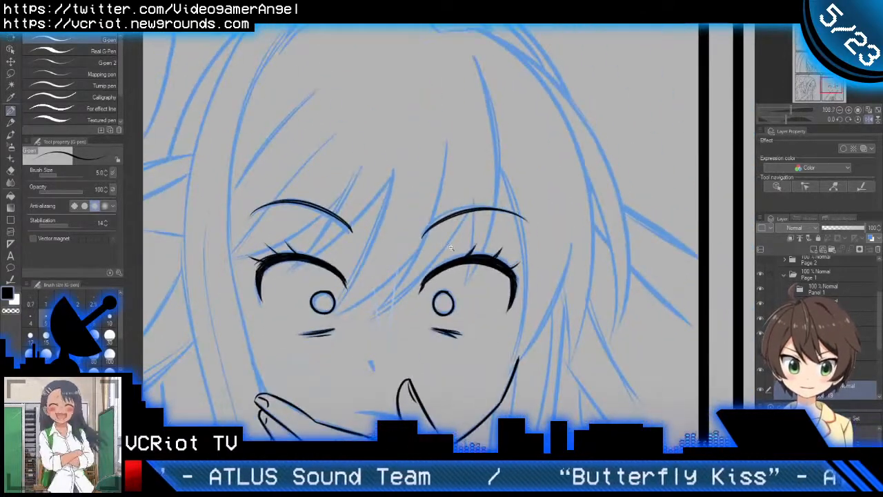
mouse_move(450, 247)
mouse_down()
mouse_move(522, 218)
mouse_move(549, 160)
mouse_up()
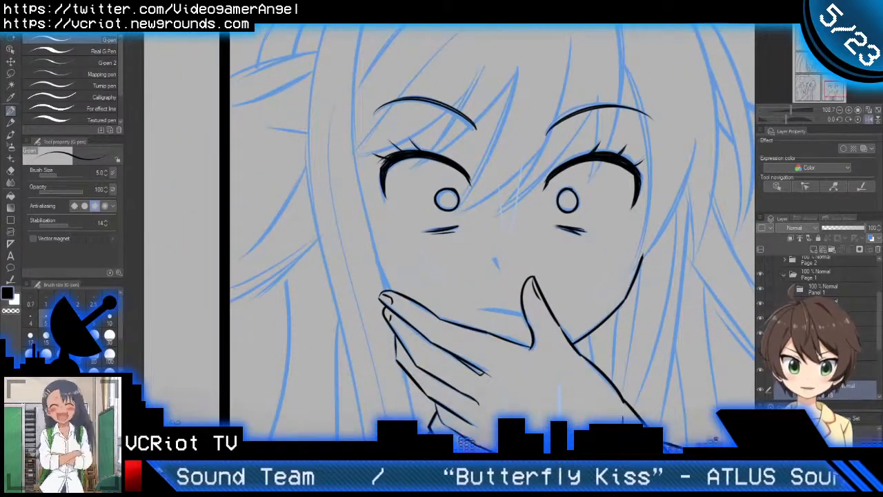
drag(515, 259, 521, 228)
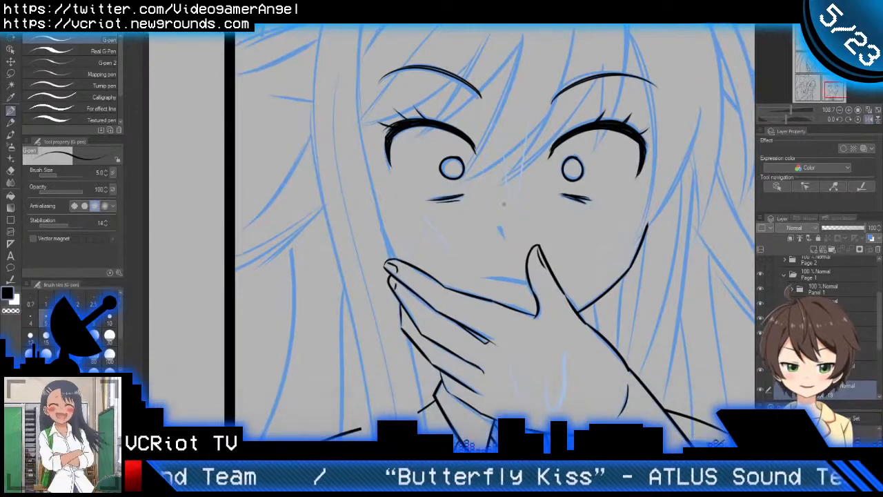
scroll(521, 227, up, 8)
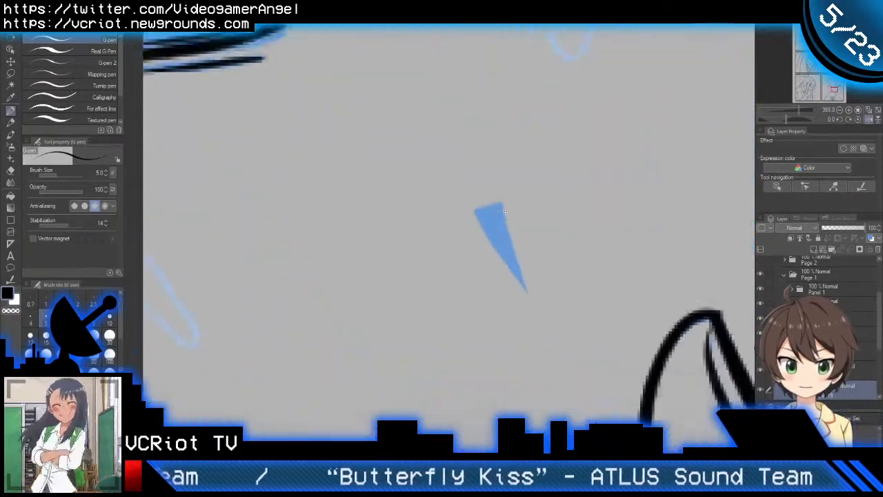
mouse_move(477, 211)
mouse_down()
mouse_move(506, 204)
mouse_move(495, 206)
mouse_move(522, 252)
mouse_up()
key(ctrl+z)
mouse_move(490, 205)
mouse_down()
mouse_move(528, 278)
mouse_move(529, 296)
mouse_up()
mouse_move(489, 218)
mouse_down()
mouse_move(507, 258)
mouse_move(491, 222)
mouse_move(498, 222)
mouse_up()
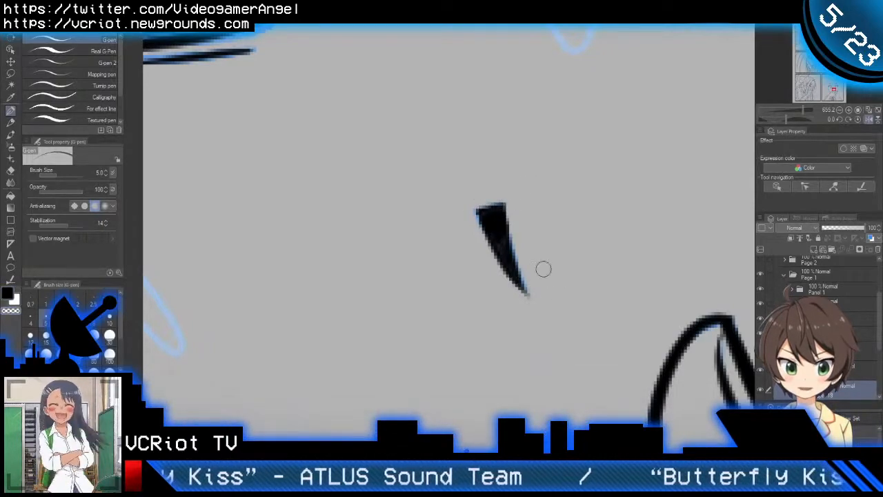
Step: Flip the canvas view horizontally, ink the short curved mouth line beside the thumb, and trim its end overlapping the thumb with the vector eraser
scroll(507, 244, down, 6)
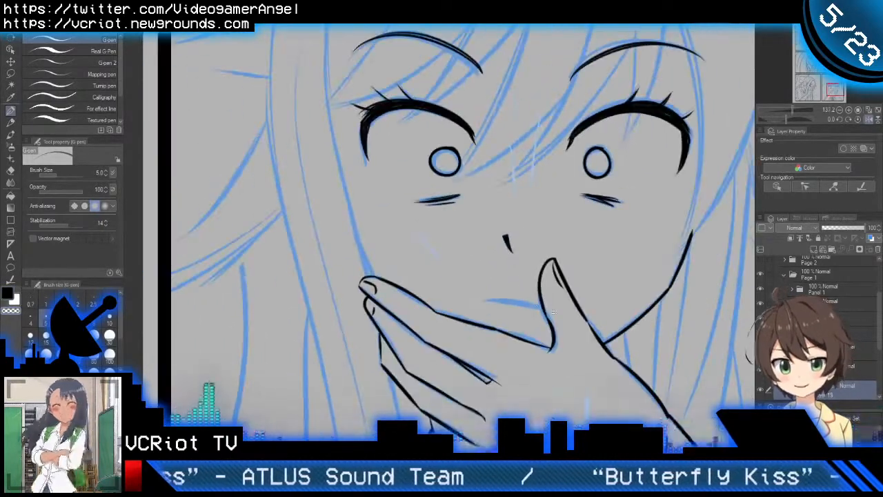
scroll(554, 313, down, 3)
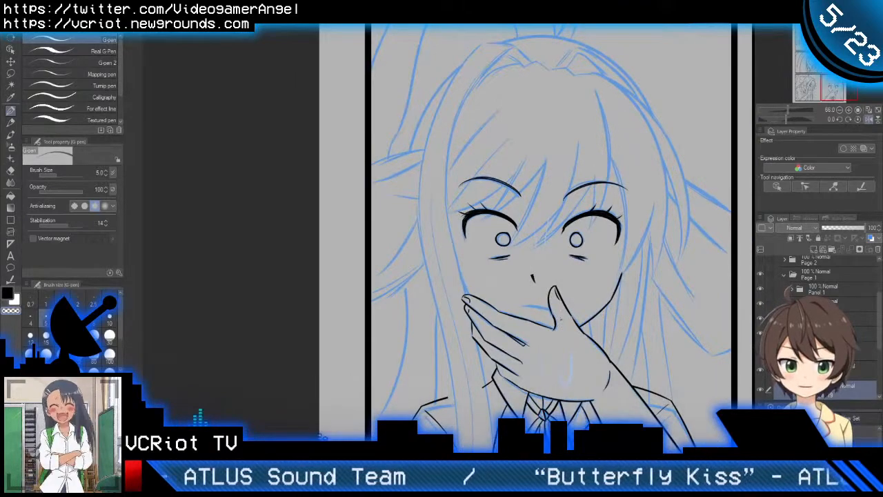
key(h)
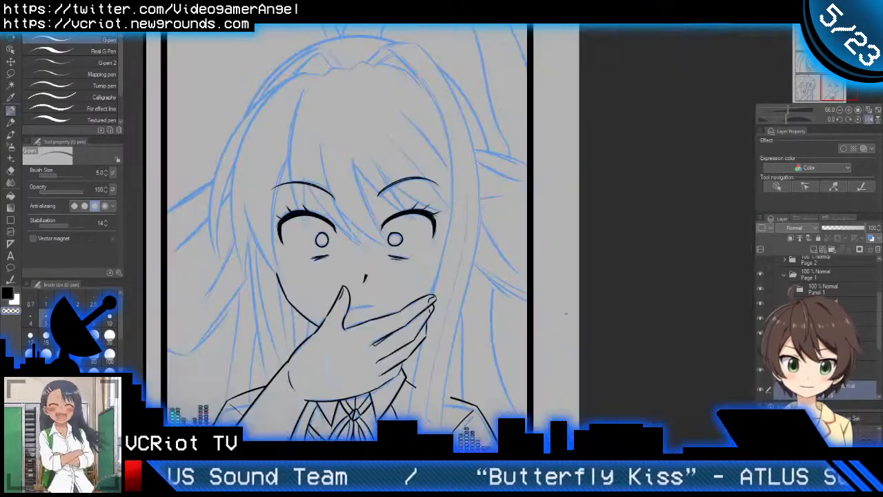
drag(498, 289, 639, 236)
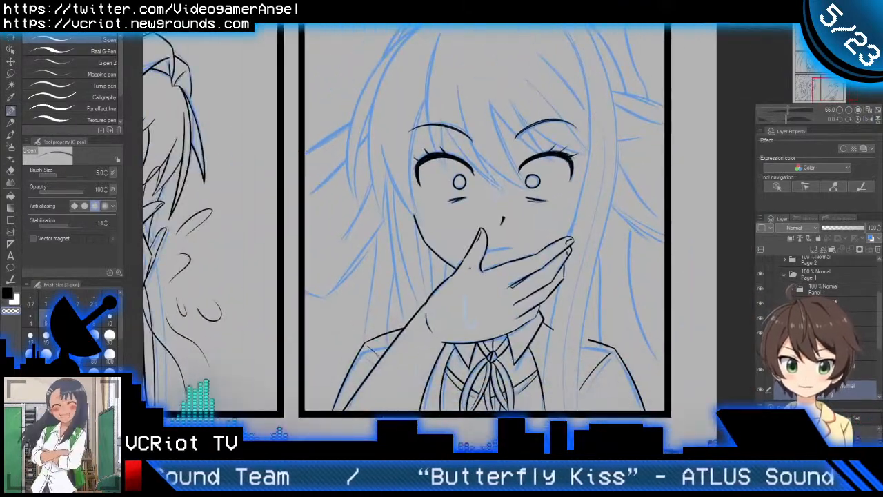
drag(494, 264, 513, 247)
scroll(514, 246, up, 3)
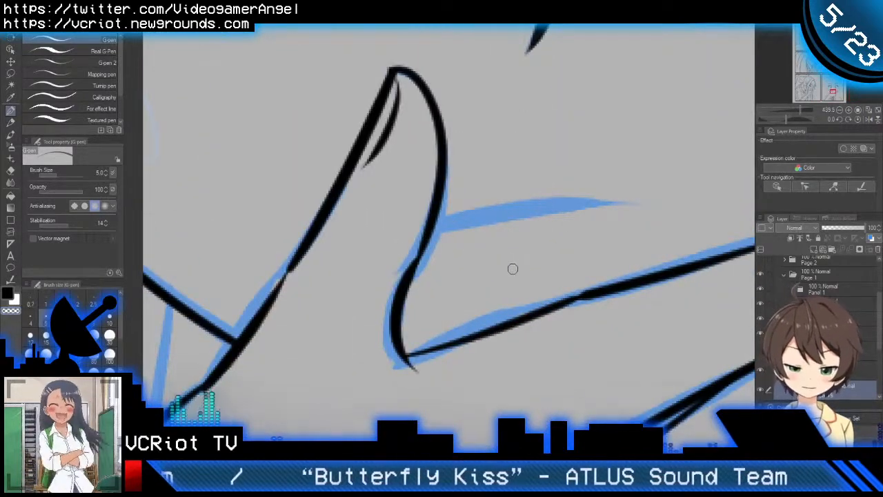
drag(393, 244, 614, 207)
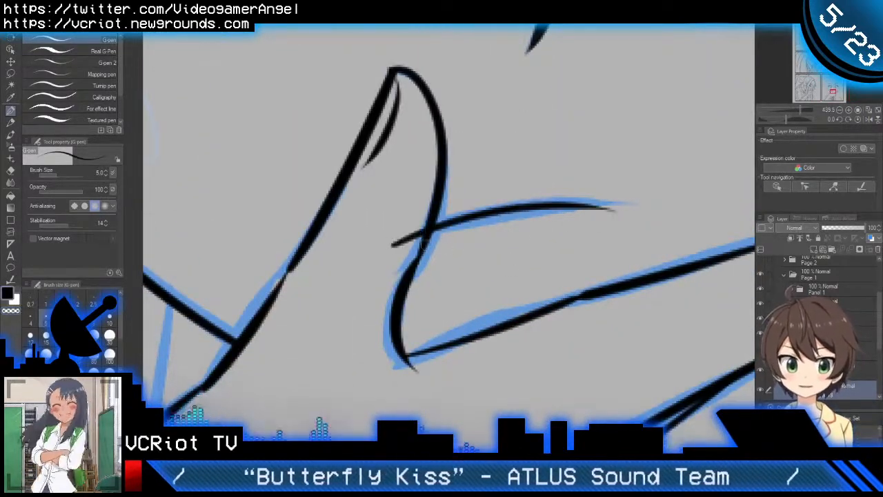
key(e)
click(399, 243)
Step: Examine the inked face and hand at several zoom levels, including the whole panel alongside its neighbouring panel
scroll(442, 256, down, 3)
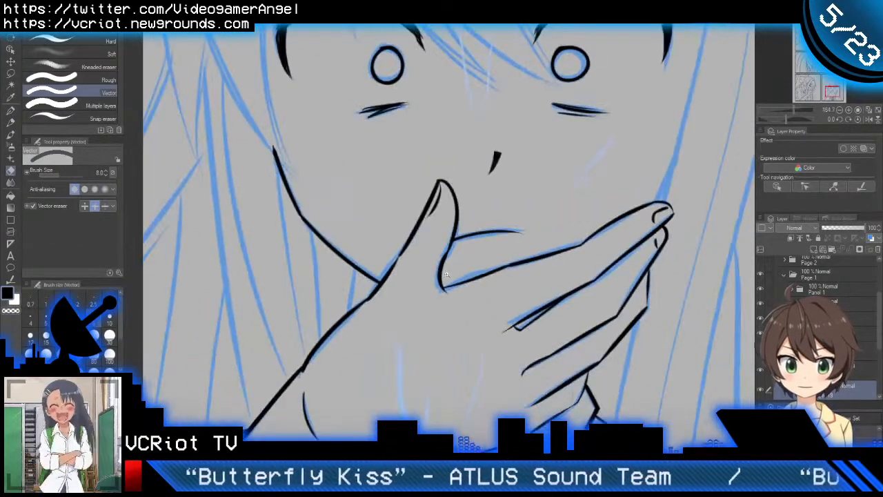
scroll(446, 274, down, 2)
scroll(453, 291, down, 2)
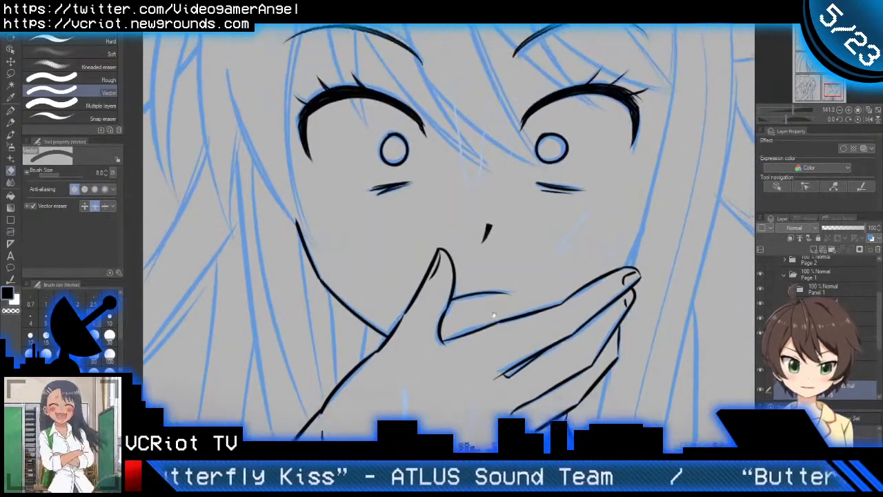
scroll(509, 370, down, 2)
scroll(520, 370, down, 2)
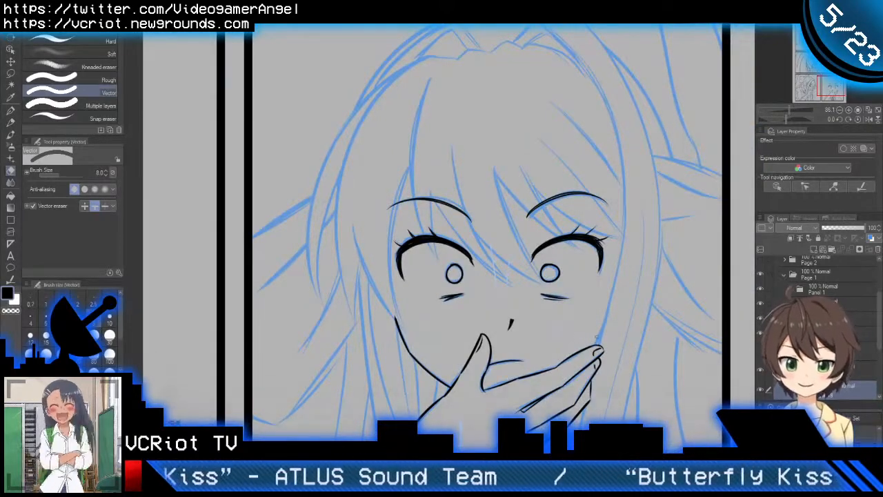
mouse_move(595, 370)
mouse_down()
mouse_move(574, 327)
mouse_move(564, 334)
mouse_up()
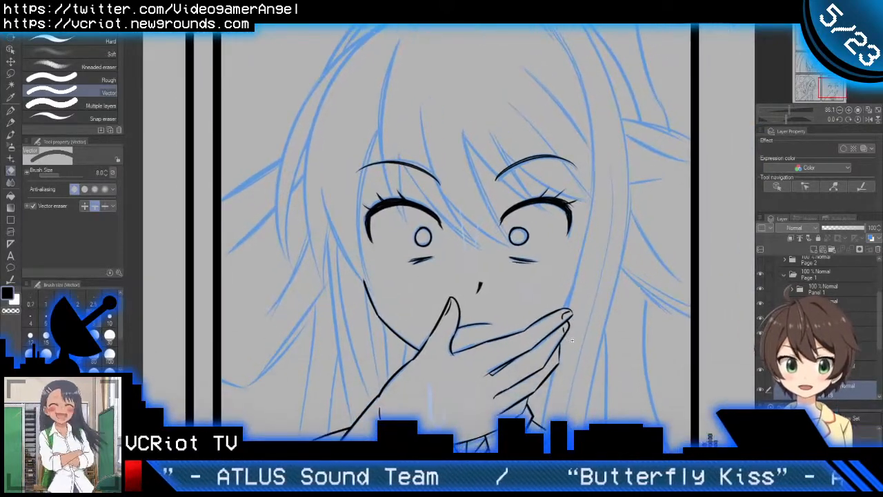
scroll(572, 339, down, 2)
scroll(577, 304, down, 1)
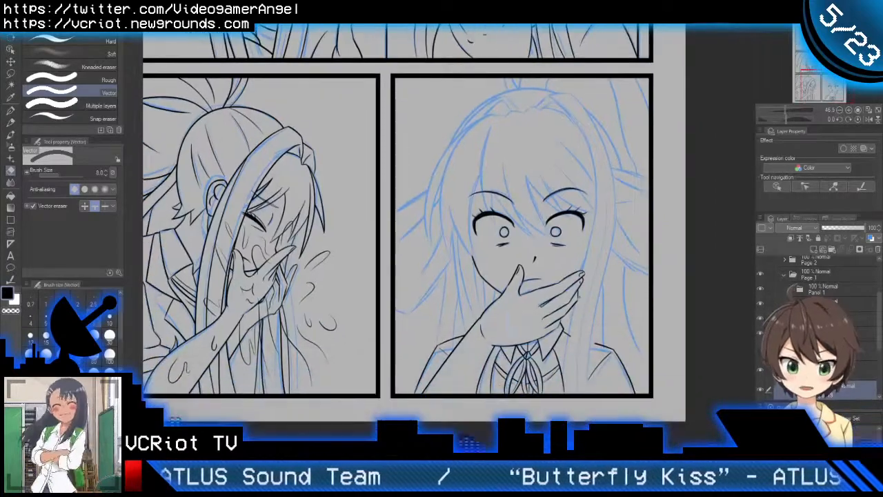
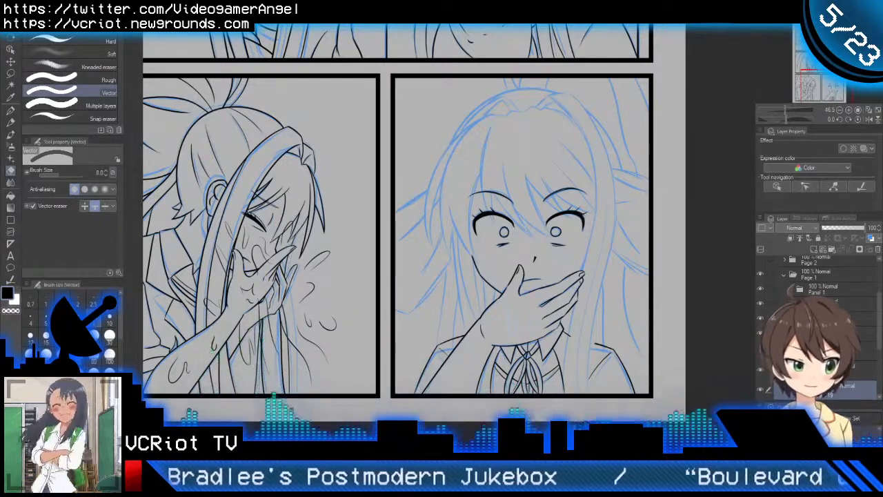
Step: Show the inked hair layer, lock it and add a new layer above it for inking with the G-pen
scroll(818, 328, down, 2)
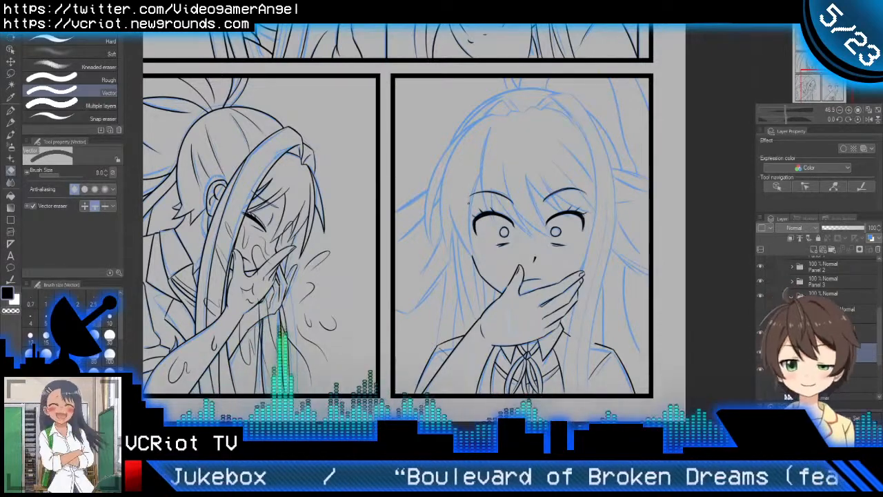
key(p)
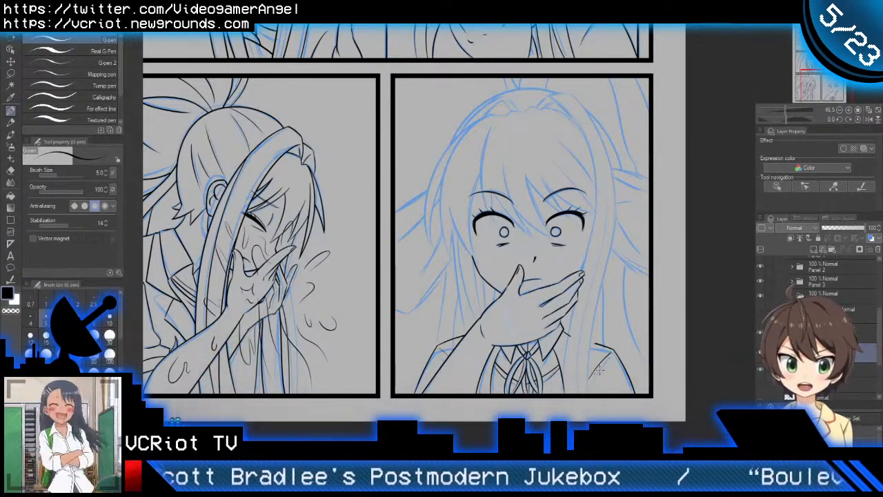
mouse_move(598, 366)
mouse_down()
mouse_move(569, 359)
mouse_move(559, 371)
mouse_up()
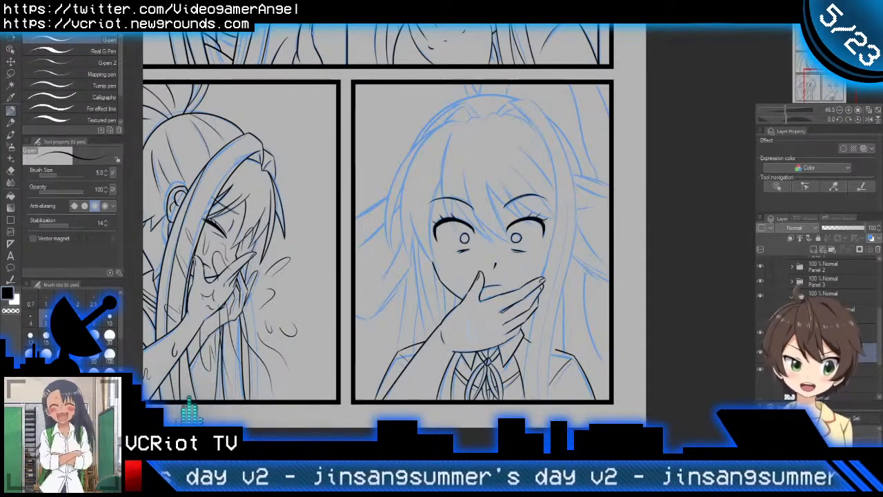
click(762, 355)
click(761, 356)
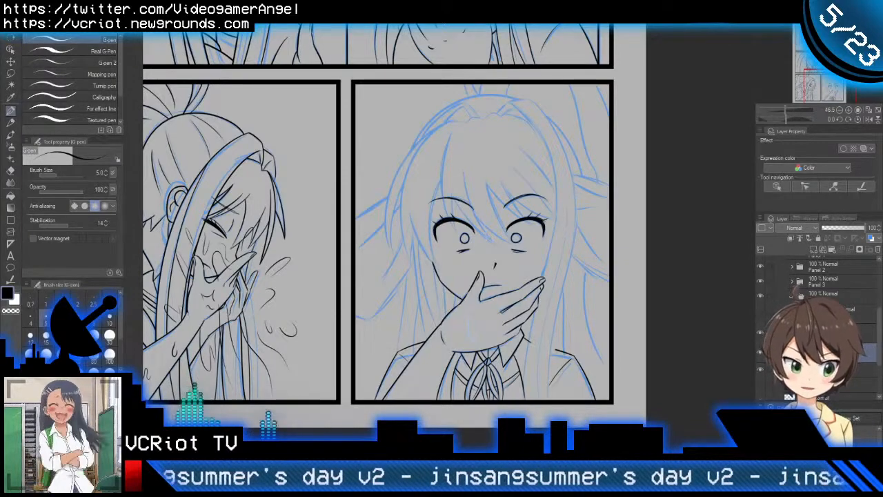
click(760, 351)
click(760, 351)
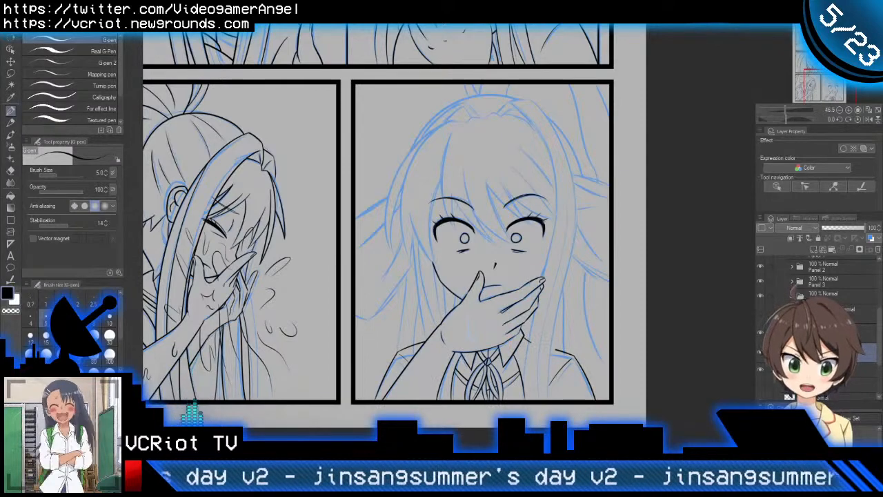
click(761, 314)
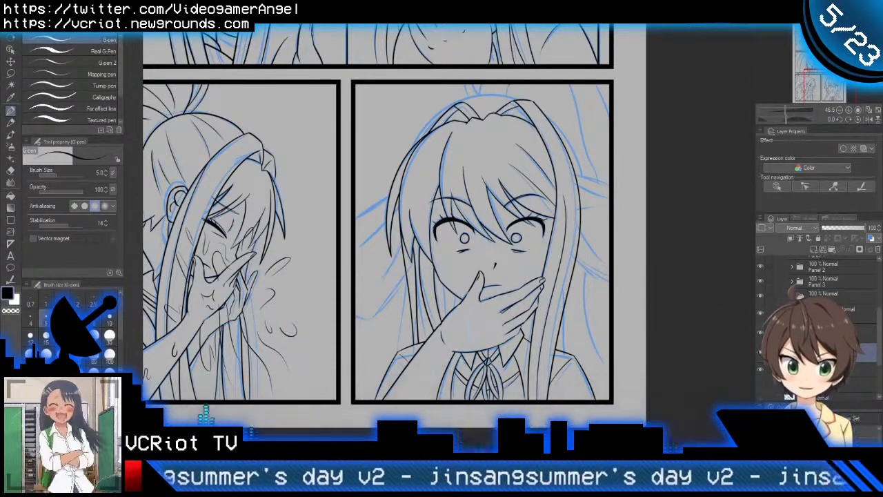
click(827, 314)
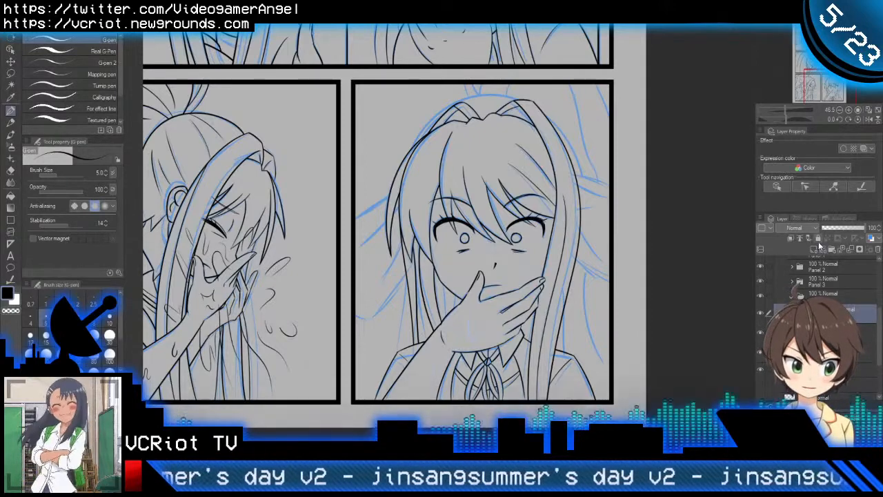
click(818, 240)
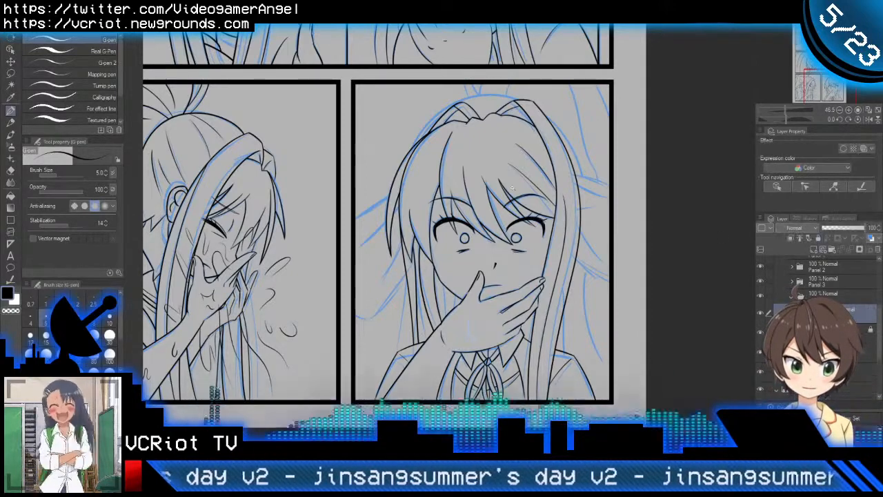
Step: Try a hair strand stroke beside the cheek, undo it and set the G-pen's brush size to 7
scroll(513, 188, up, 3)
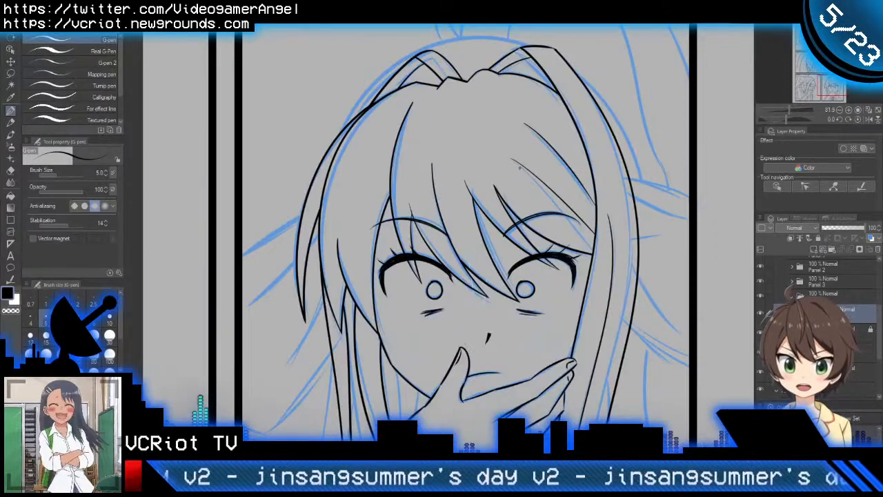
mouse_move(502, 370)
mouse_down()
mouse_move(511, 329)
mouse_move(495, 251)
mouse_move(520, 247)
mouse_up()
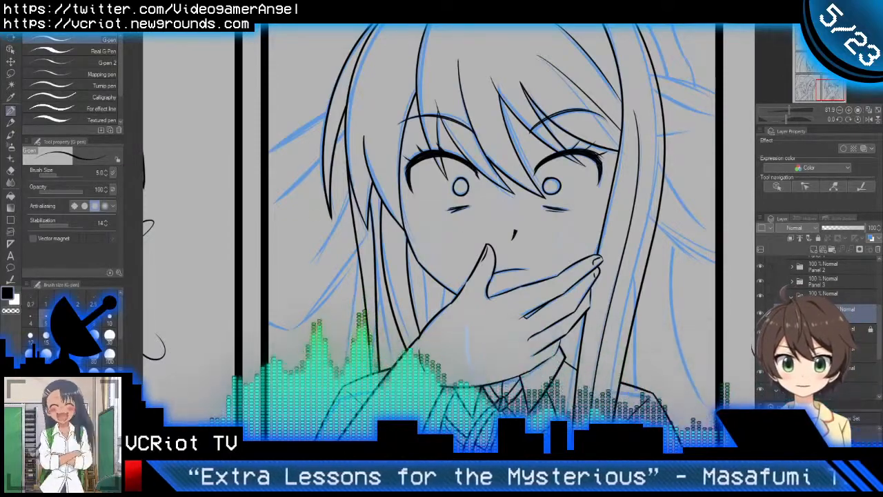
mouse_move(549, 332)
mouse_down()
mouse_move(518, 239)
mouse_move(487, 291)
mouse_up()
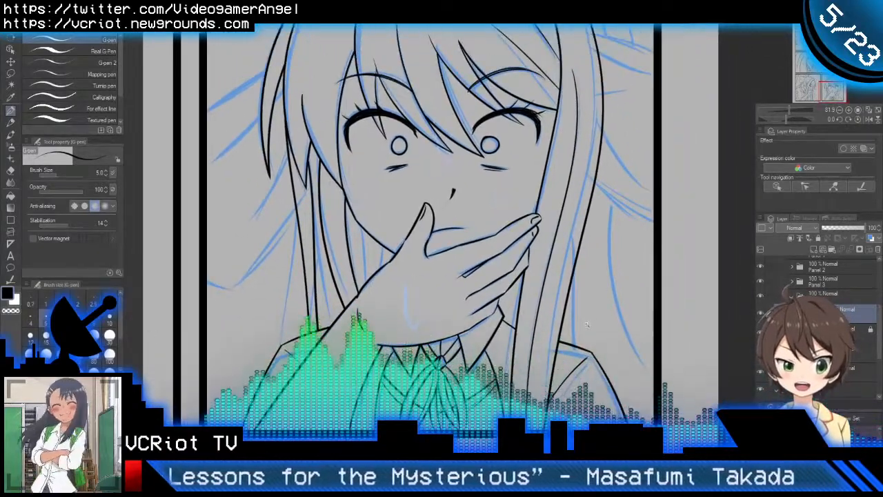
scroll(586, 324, down, 2)
mouse_move(584, 298)
mouse_down()
mouse_move(582, 354)
mouse_move(585, 326)
mouse_up()
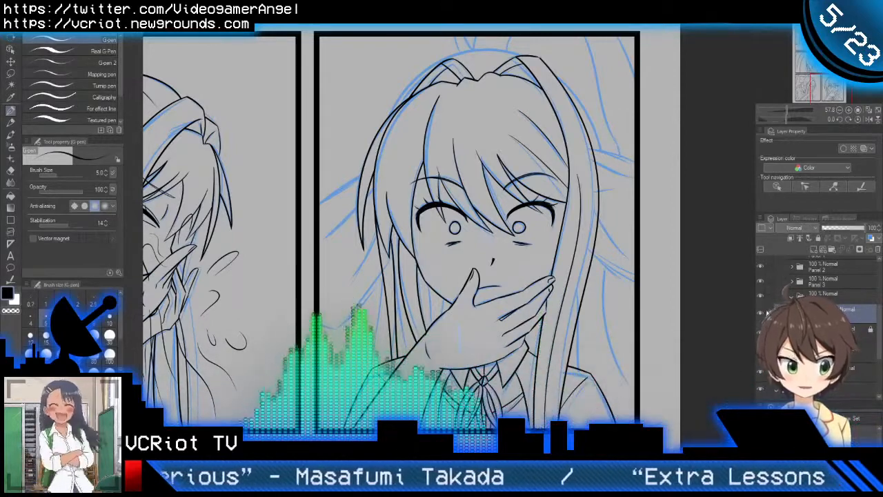
scroll(376, 333, up, 3)
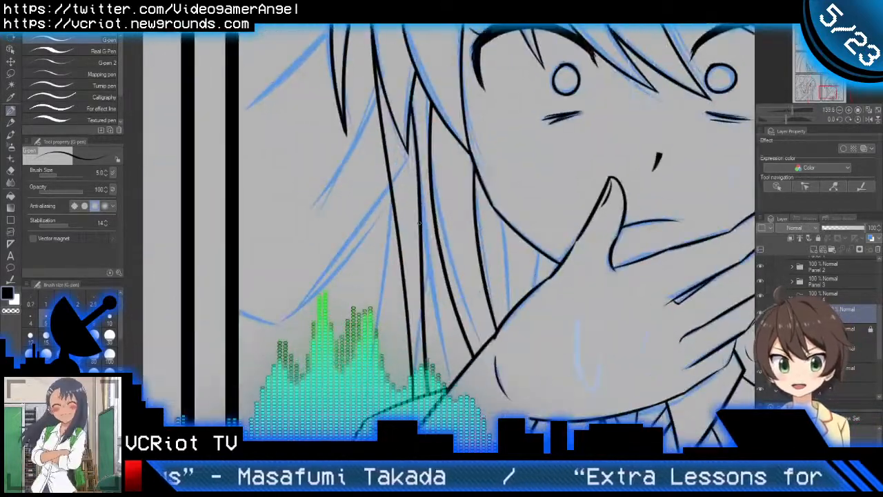
drag(421, 208, 466, 419)
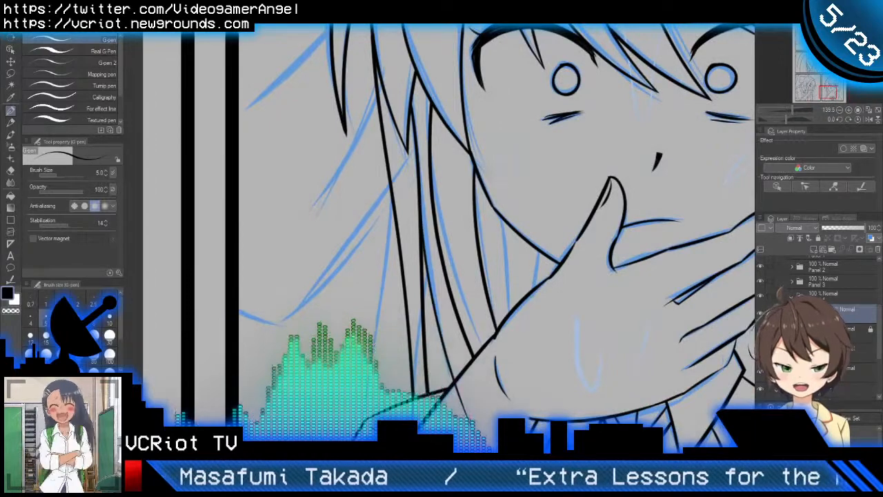
key(ctrl+z)
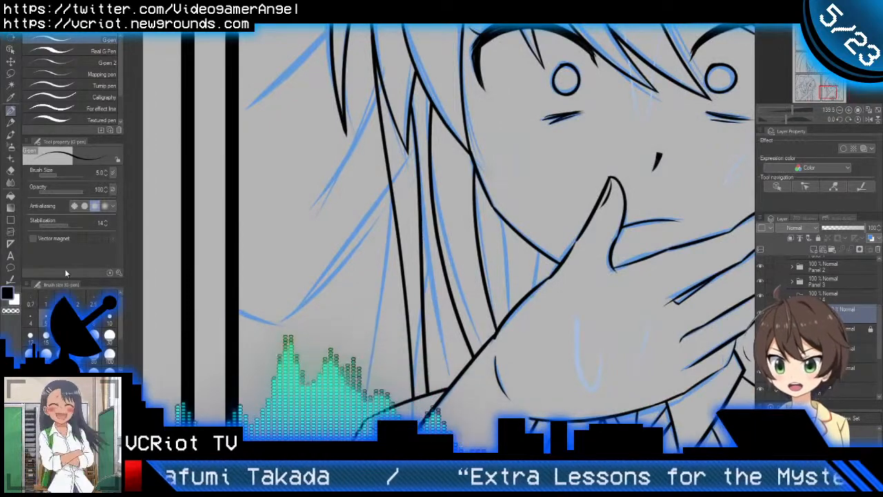
click(78, 320)
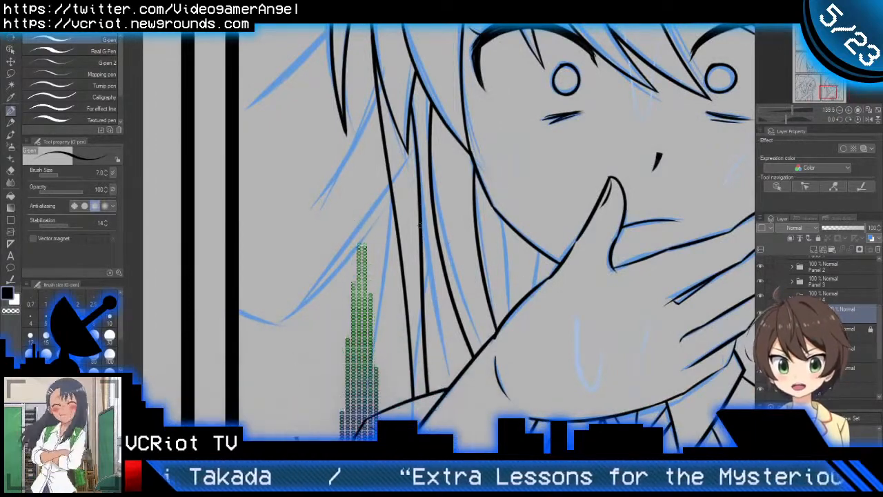
Step: Ink the thin hair strand running down beside the cheek to the wrist, redoing the stroke and trimming its overlap with the vector eraser
drag(420, 207, 421, 331)
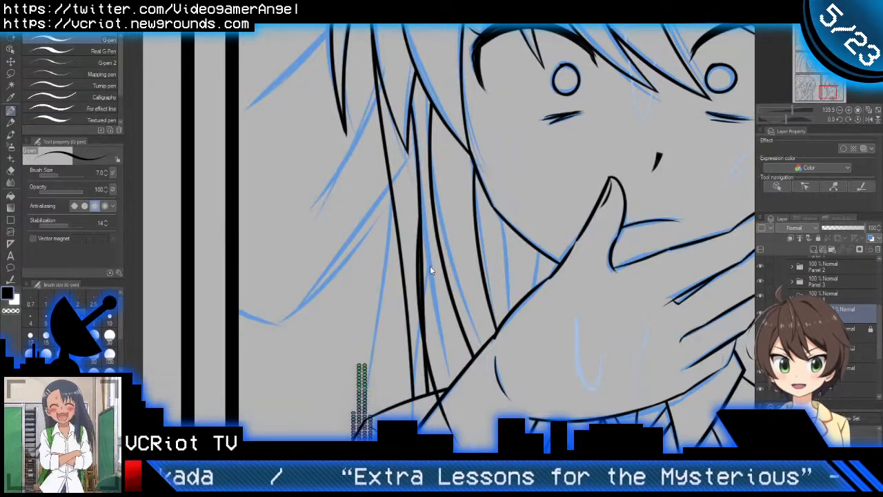
key(ctrl+z)
drag(420, 213, 471, 438)
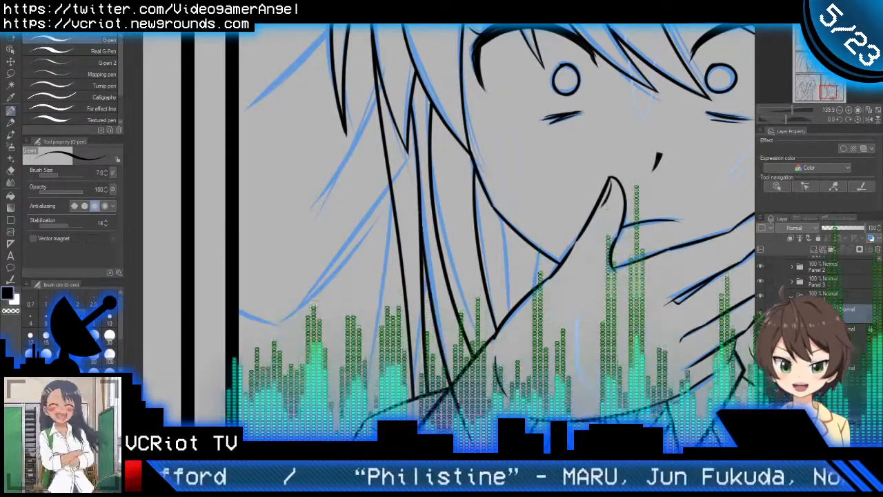
key(e)
drag(433, 331, 445, 365)
key(p)
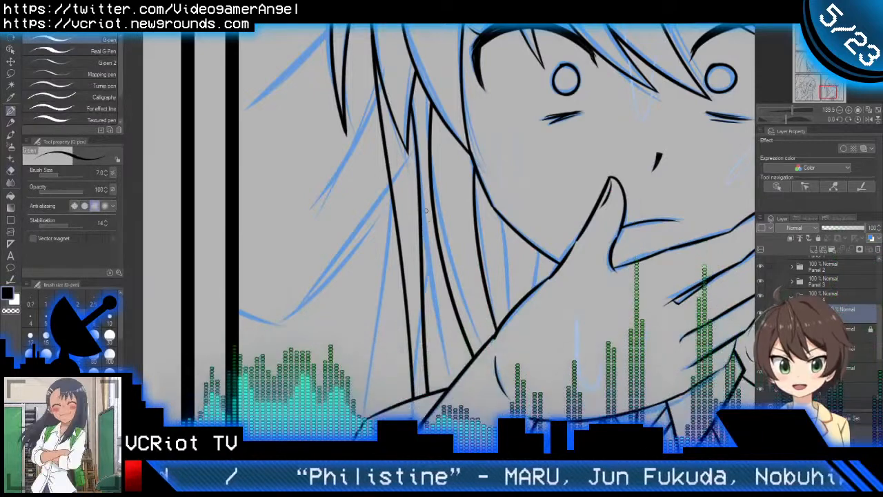
mouse_move(421, 199)
mouse_down()
mouse_move(454, 381)
mouse_move(476, 414)
mouse_up()
key(e)
key(p)
Step: Examine the inked hair strands around the face and hand, alongside the neighbouring panel
scroll(483, 384, down, 4)
drag(498, 360, 524, 276)
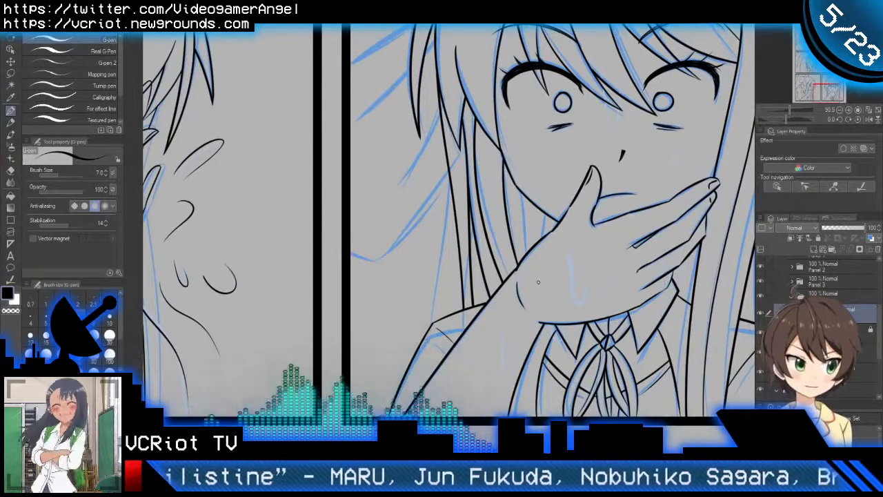
mouse_move(493, 277)
mouse_down()
mouse_move(551, 273)
mouse_move(559, 296)
mouse_up()
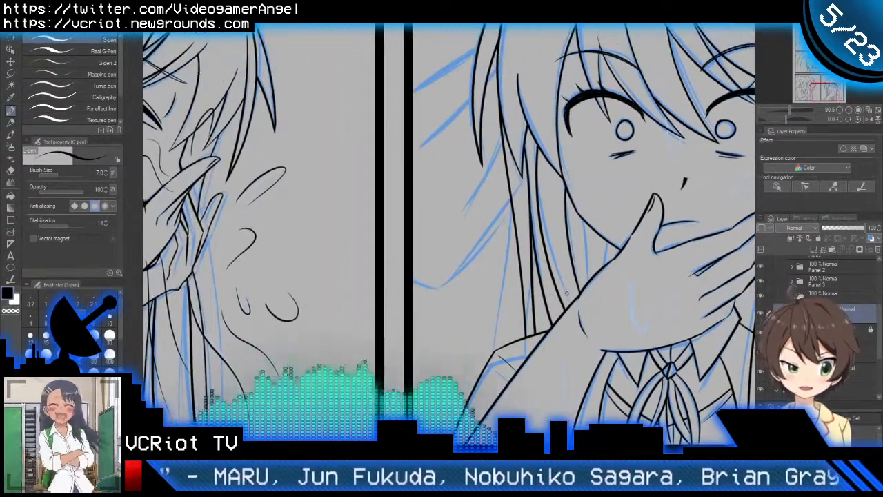
mouse_move(566, 293)
mouse_down()
mouse_move(567, 328)
mouse_move(578, 335)
mouse_up()
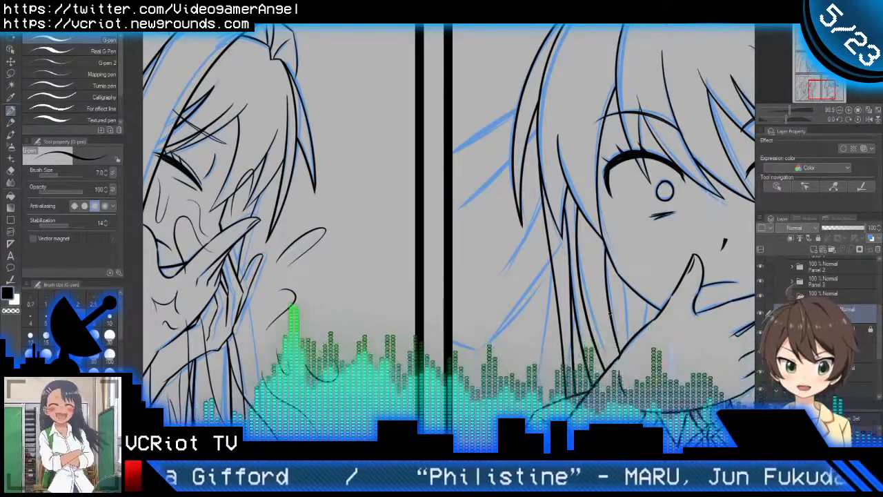
mouse_move(615, 308)
mouse_down()
mouse_move(534, 323)
mouse_move(466, 352)
mouse_up()
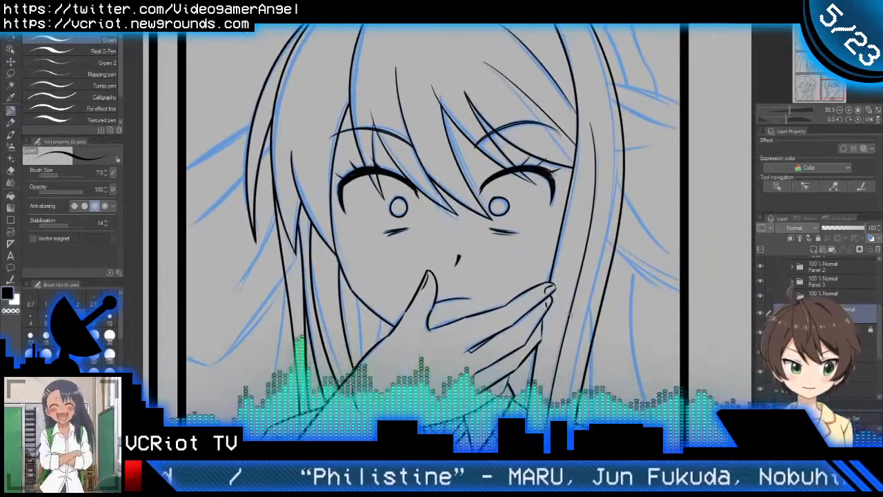
scroll(572, 318, down, 2)
scroll(575, 312, down, 3)
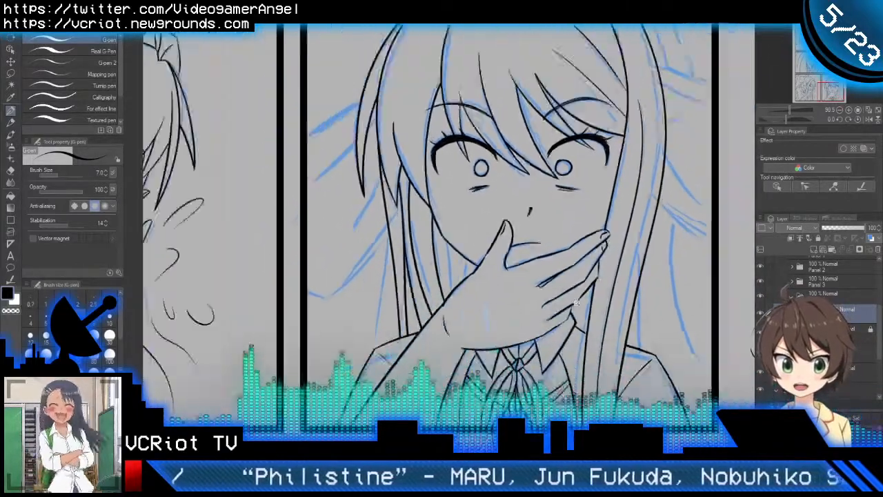
drag(577, 306, 583, 354)
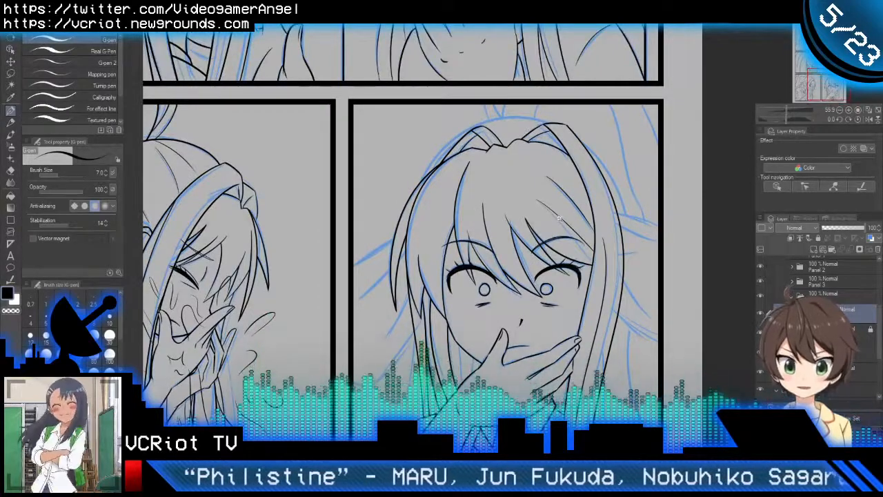
Step: Ink the outer curve of the crown with one long G-pen stroke from the front hair lock to the opposite side lock
scroll(560, 219, up, 2)
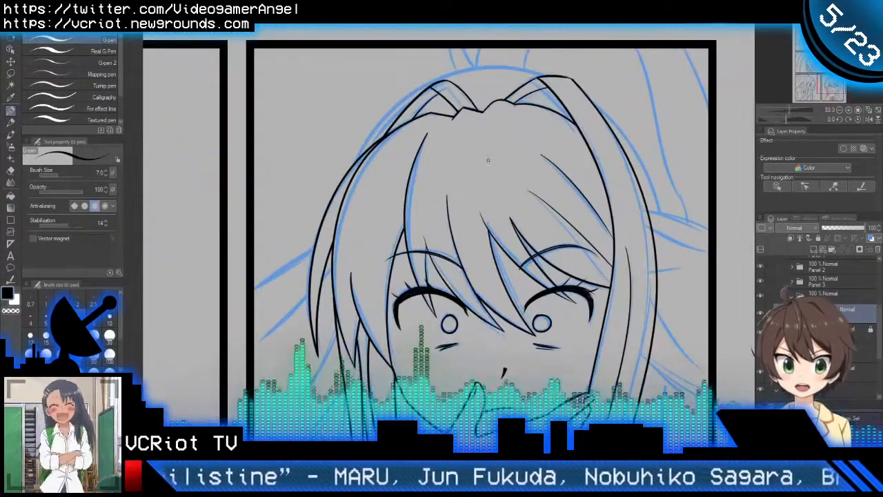
scroll(473, 112, up, 1)
key(shift+space)
drag(448, 86, 309, 168)
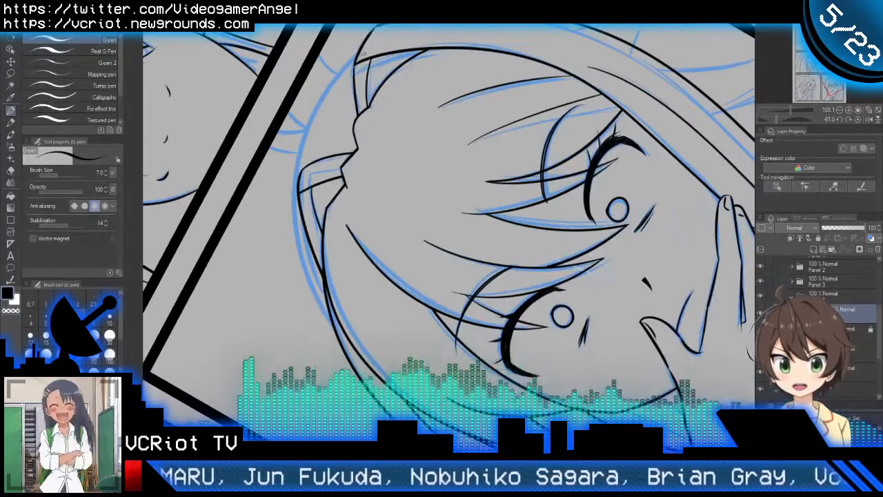
drag(363, 53, 338, 331)
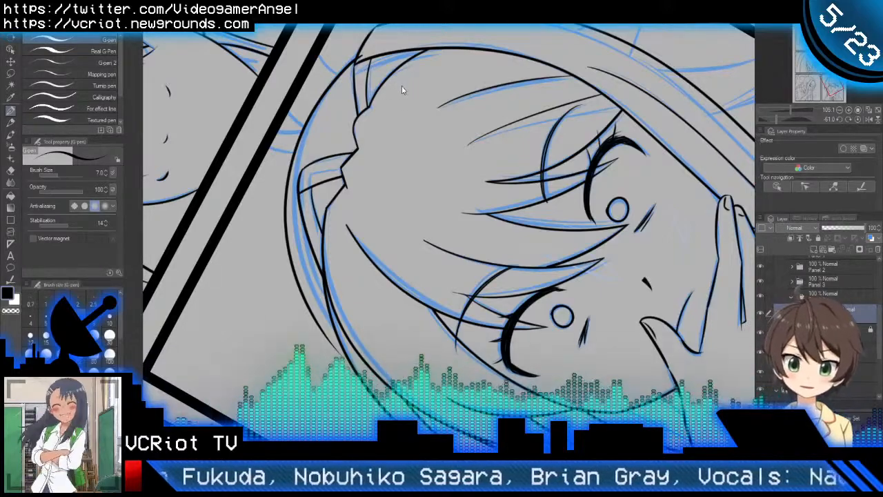
Step: Select the crown curve with the Object tool, then rotate and reposition it to follow the blue sketch outline
scroll(390, 119, down, 4)
key(o)
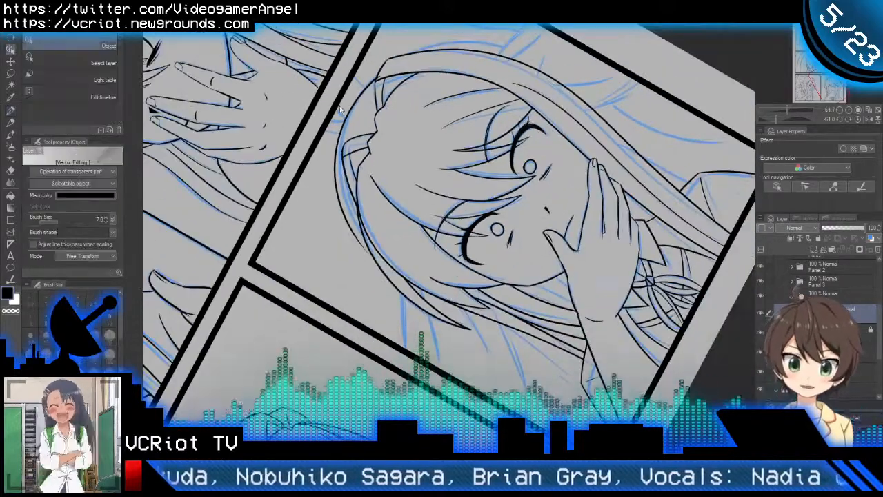
click(347, 118)
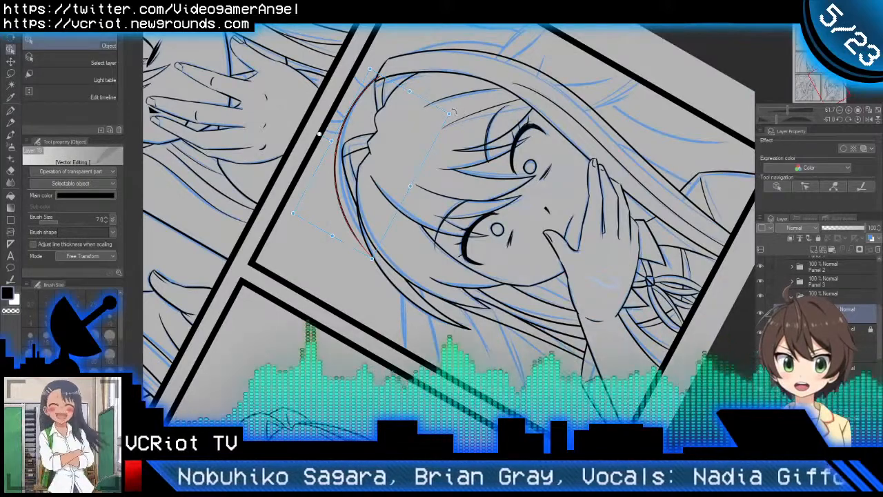
drag(463, 114, 457, 105)
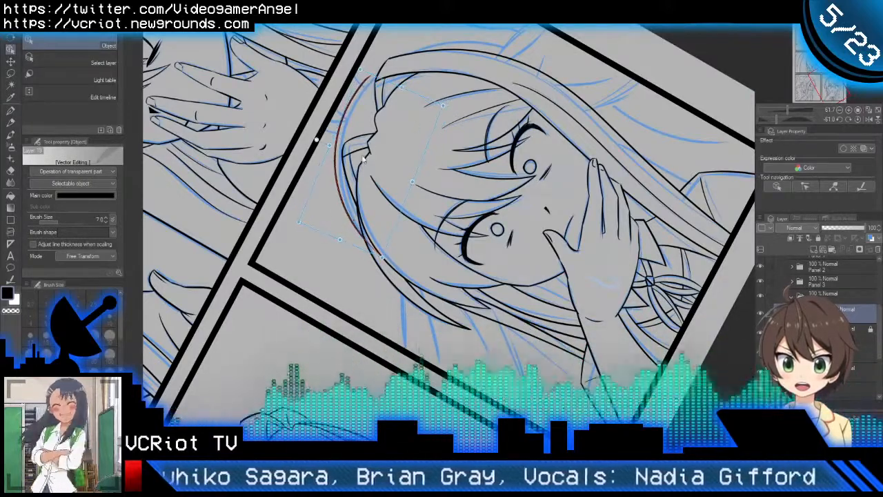
click(373, 162)
click(344, 151)
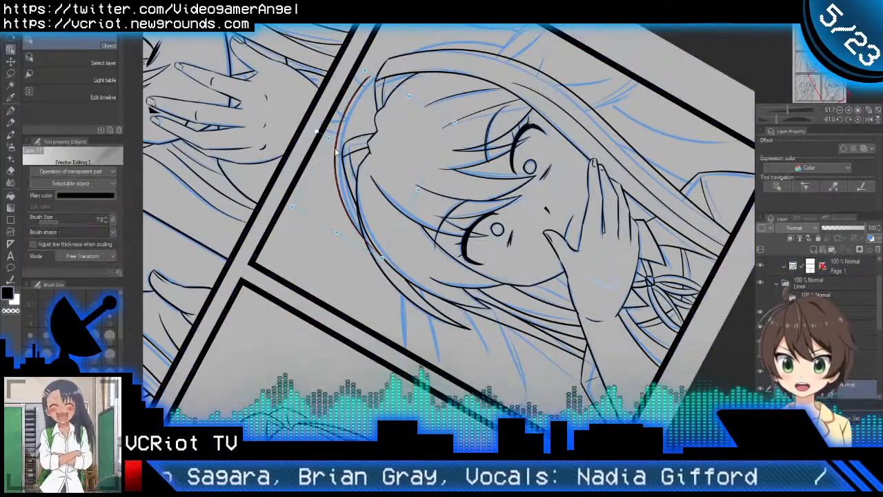
drag(343, 151, 341, 154)
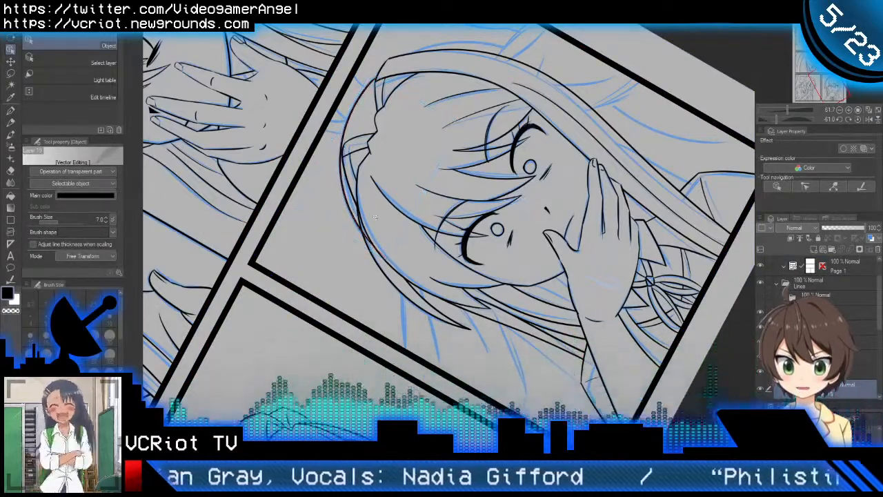
Step: Trim the crown curve's lower end where it overlaps the side hair lock, using the vector eraser
drag(363, 247, 397, 236)
key(e)
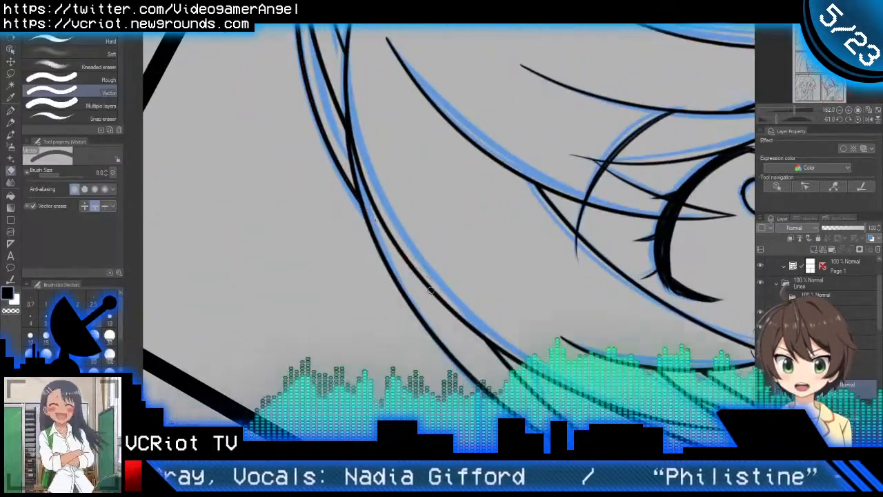
key(o)
drag(427, 278, 396, 277)
drag(392, 196, 392, 299)
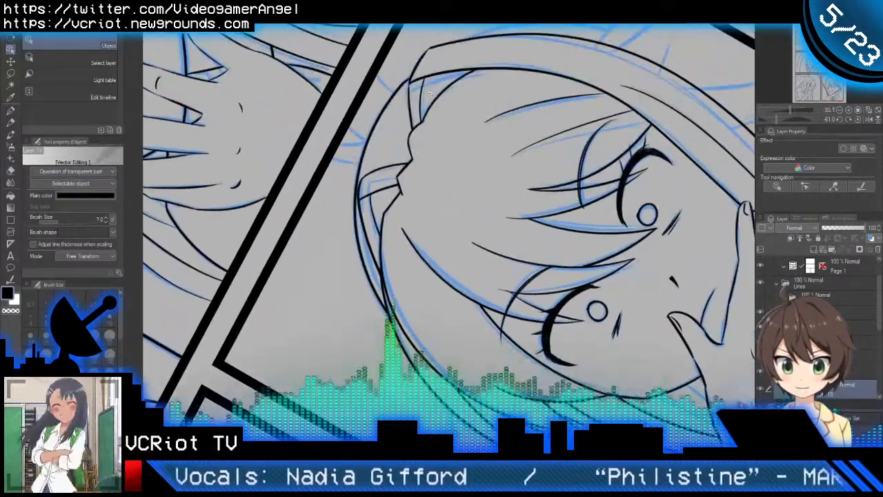
Step: Reset the canvas rotation and inspect the crown outline where it meets the front and side hair locks
drag(420, 79, 426, 78)
key(e)
key(o)
key(r)
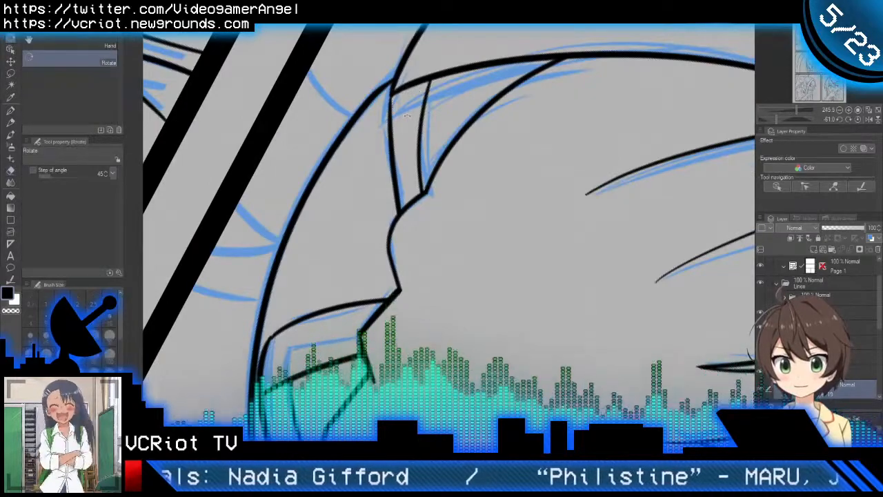
double_click(416, 115)
scroll(417, 159, down, 2)
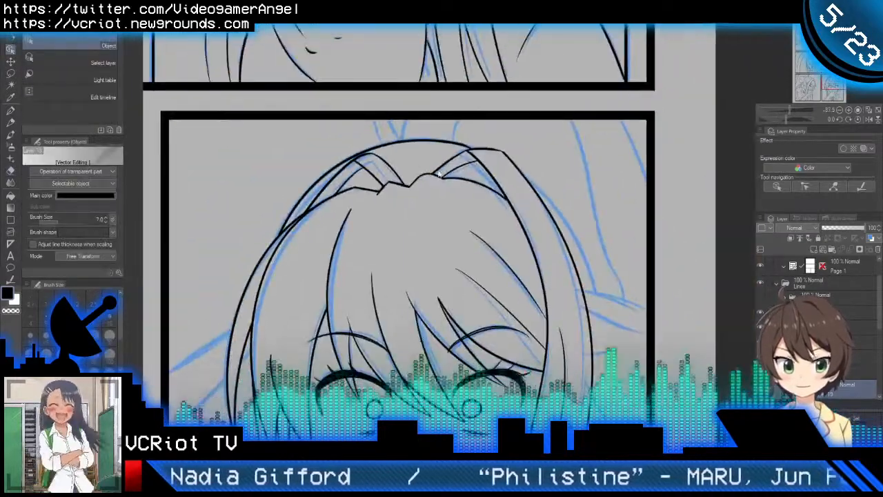
scroll(486, 153, up, 1)
scroll(492, 150, up, 1)
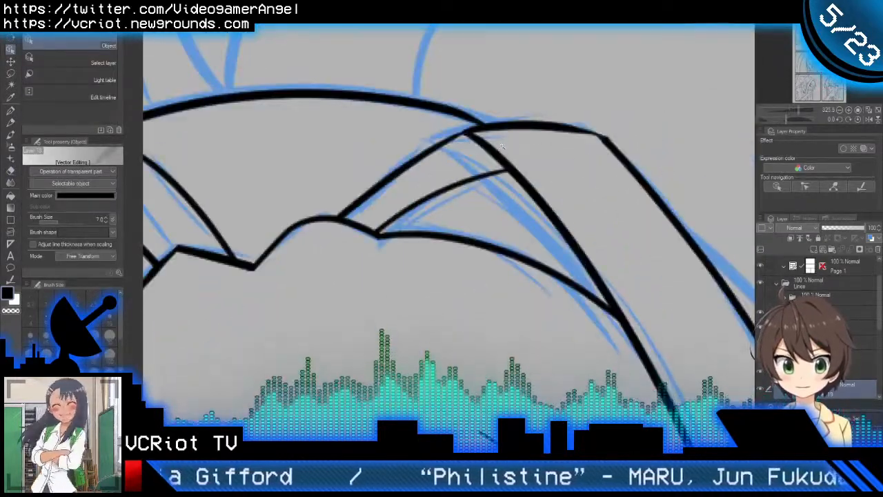
scroll(476, 162, down, 3)
scroll(453, 180, down, 5)
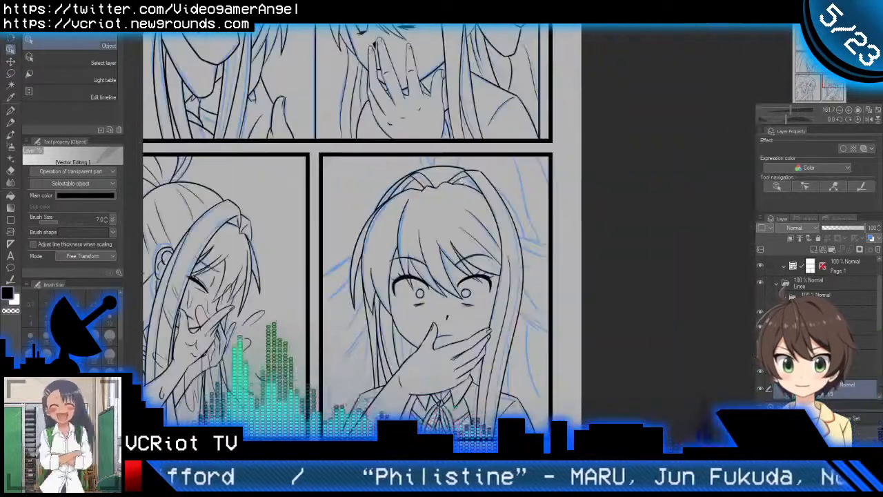
scroll(514, 209, up, 1)
scroll(514, 209, up, 2)
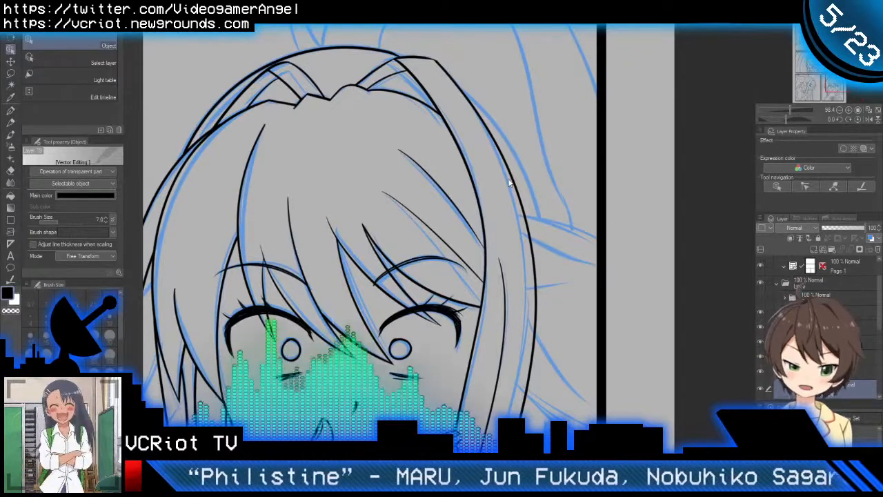
Step: Ink a curved G-pen stroke along the outside of the side hair lock, from its upper bend to the flaring strands
key(p)
drag(445, 81, 560, 238)
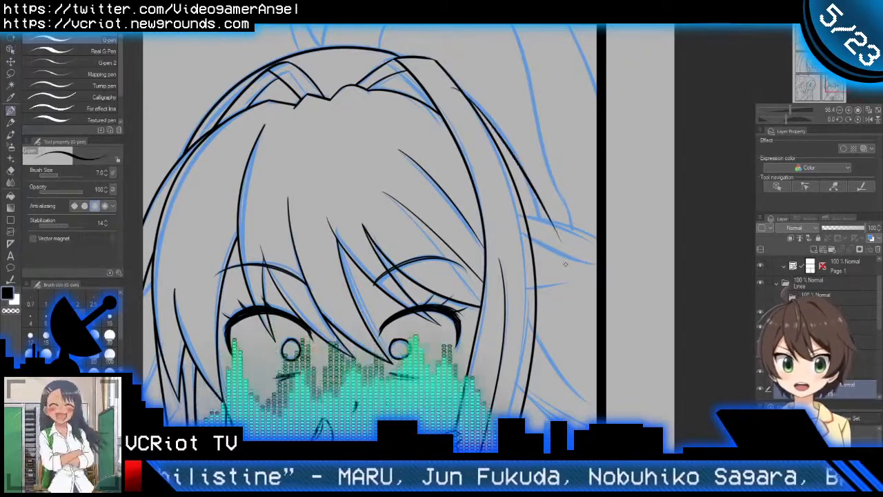
key(ctrl+z)
mouse_move(445, 81)
mouse_down()
mouse_move(535, 195)
mouse_move(543, 263)
mouse_up()
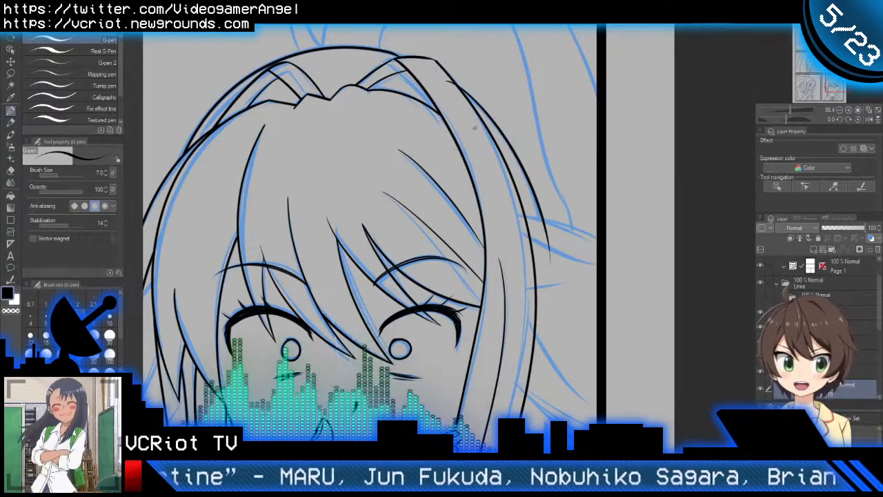
scroll(474, 128, down, 3)
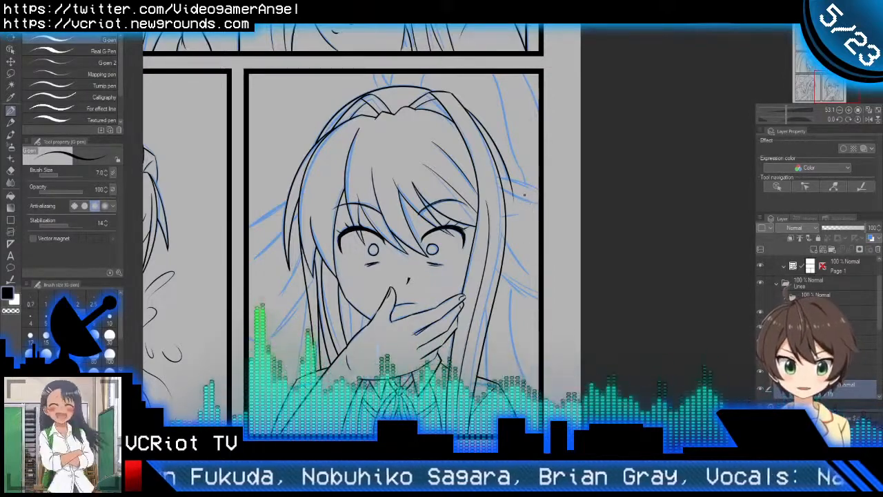
scroll(535, 190, up, 3)
drag(537, 208, 525, 147)
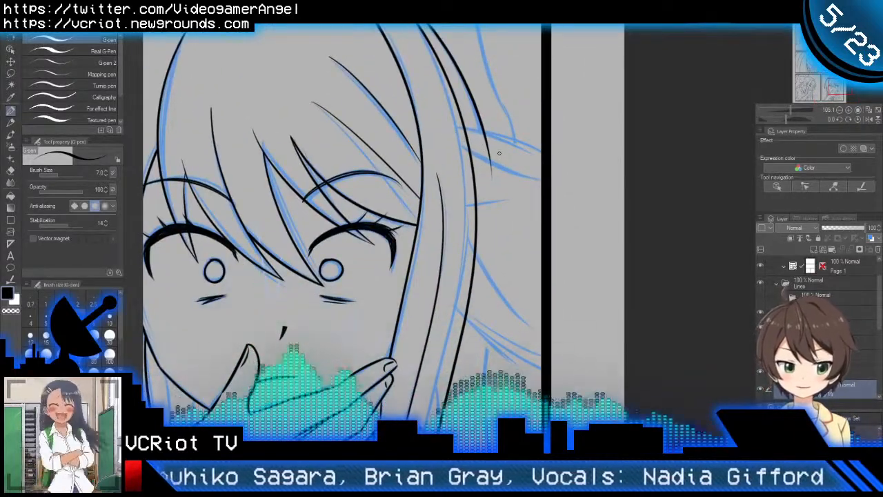
Step: Switch to another Panel 4 line layer and ink the two upper curves flaring from behind the side lock past the panel border
scroll(821, 311, down, 3)
scroll(821, 289, down, 1)
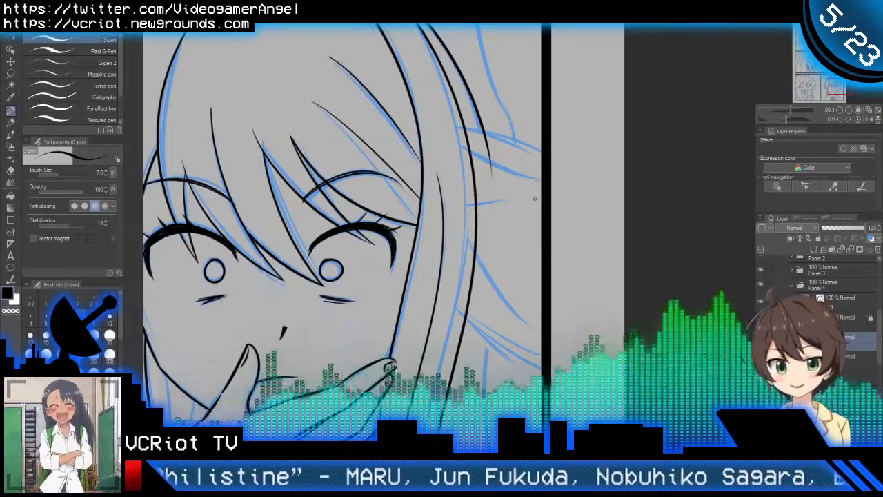
scroll(518, 234, down, 3)
drag(513, 273, 568, 239)
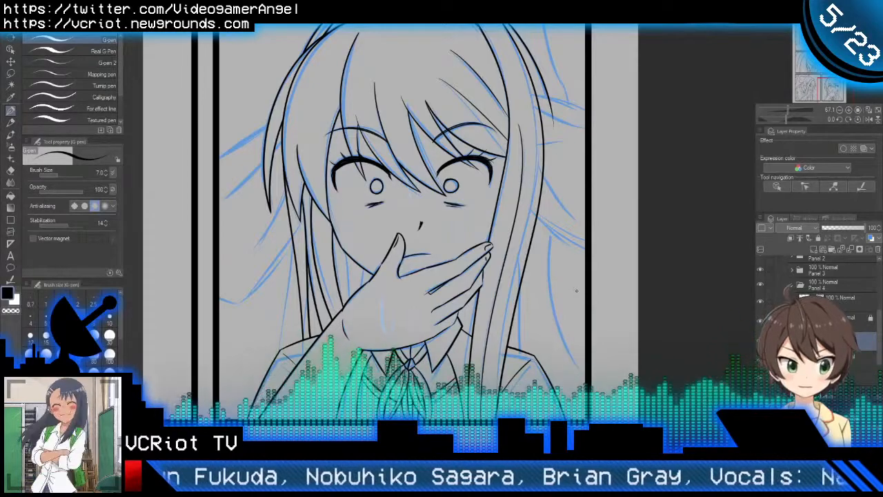
drag(577, 284, 570, 390)
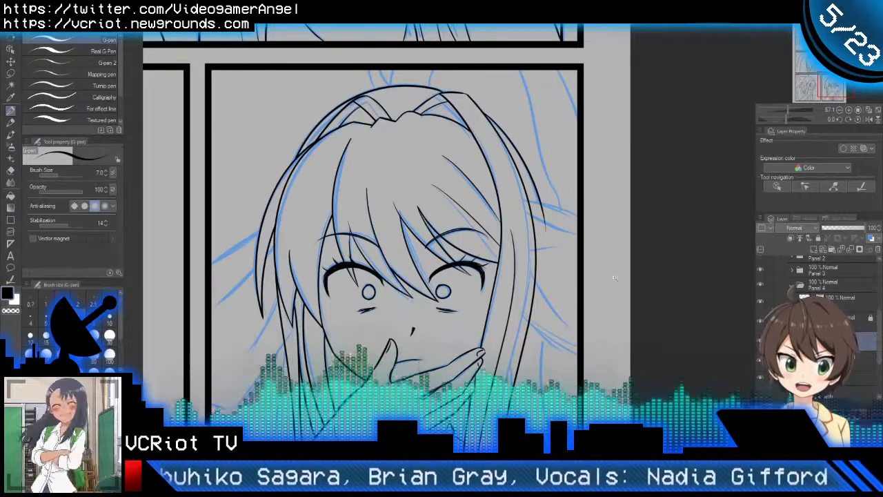
scroll(614, 278, up, 4)
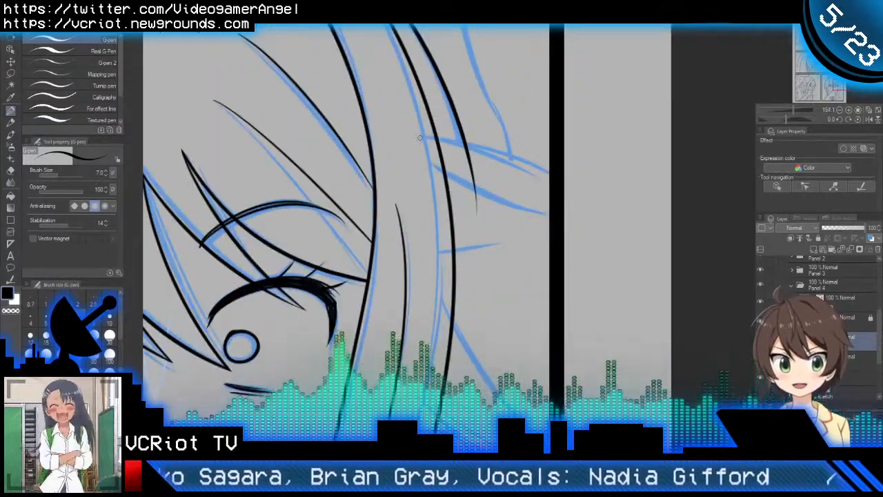
drag(419, 138, 609, 208)
key(ctrl+z)
mouse_move(417, 139)
mouse_down()
mouse_move(531, 157)
mouse_move(580, 192)
mouse_up()
drag(423, 157, 596, 218)
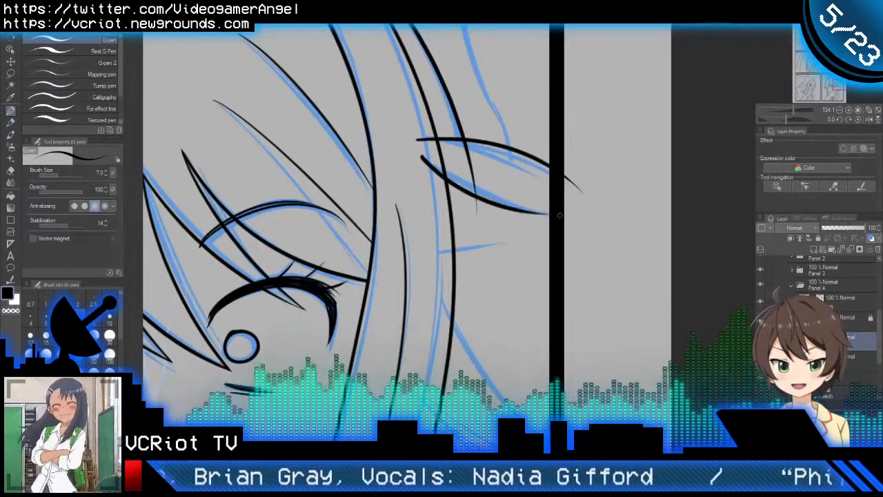
key(ctrl+z)
drag(420, 154, 592, 218)
drag(590, 271, 567, 200)
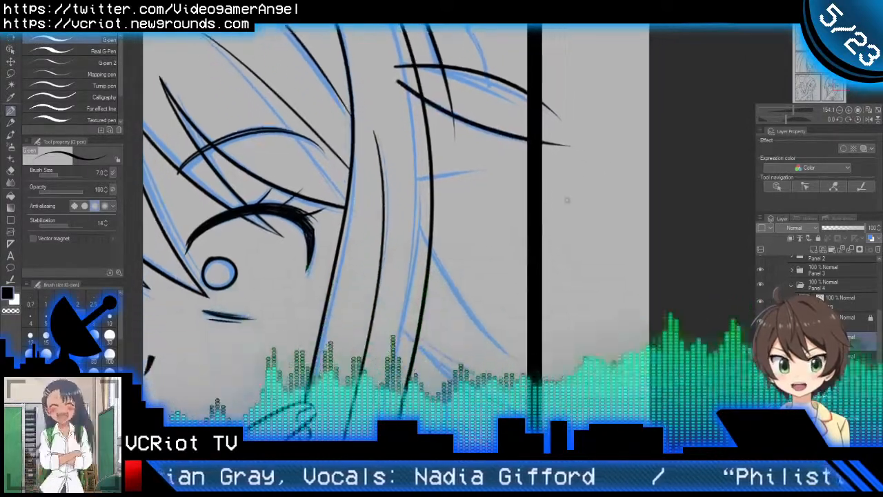
Step: Ink the short strand and the two lower curved strands flaring out behind the side hair lock
scroll(532, 188, down, 1)
drag(424, 184, 509, 168)
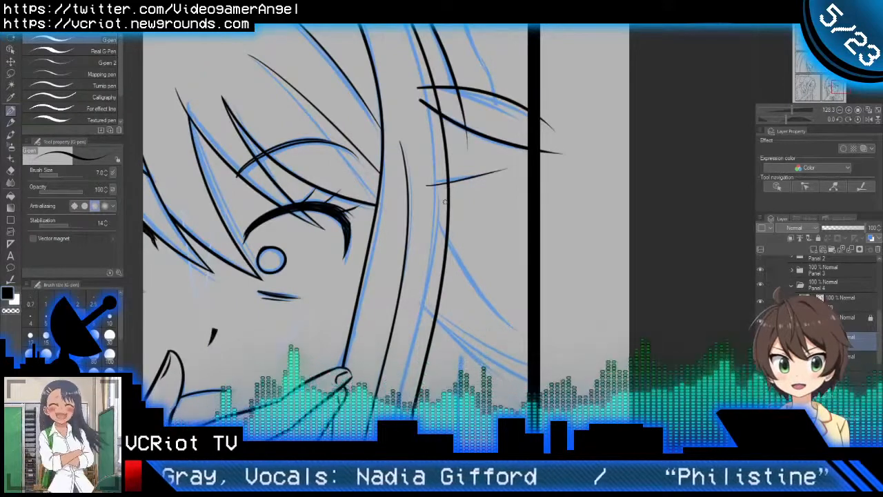
mouse_move(437, 215)
mouse_down()
mouse_move(518, 328)
mouse_move(485, 262)
mouse_up()
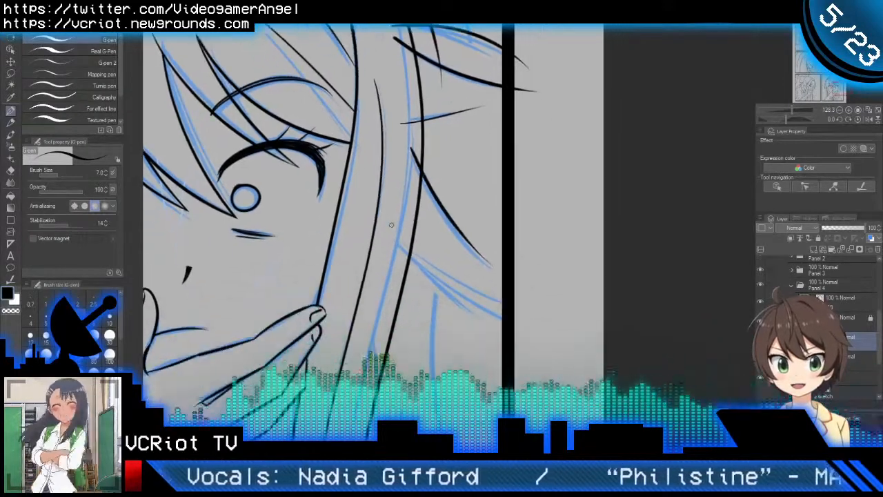
mouse_move(391, 224)
mouse_down()
mouse_move(541, 341)
mouse_move(560, 337)
mouse_move(525, 320)
mouse_move(549, 320)
mouse_move(531, 323)
mouse_move(530, 346)
mouse_up()
Step: Trim the flaring strands with the vector eraser beyond the panel border and where they overlap the side hair lock
key(e)
drag(531, 100, 521, 58)
key(p)
scroll(482, 117, down, 4)
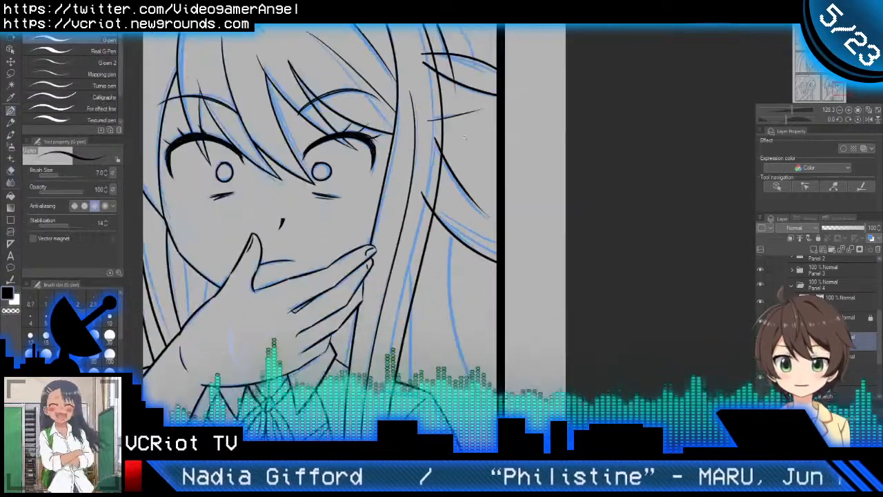
drag(483, 117, 514, 175)
key(e)
drag(466, 208, 466, 173)
drag(459, 108, 458, 134)
drag(462, 251, 460, 270)
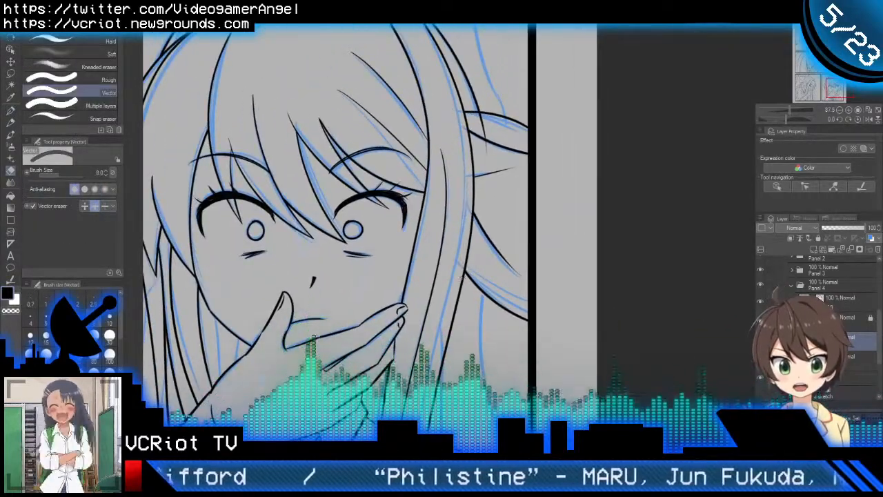
Step: Ink the long strand falling from the lowest flaring lock to the panel border, and trim its ends with the vector eraser
key(p)
drag(490, 380, 521, 215)
scroll(521, 215, down, 3)
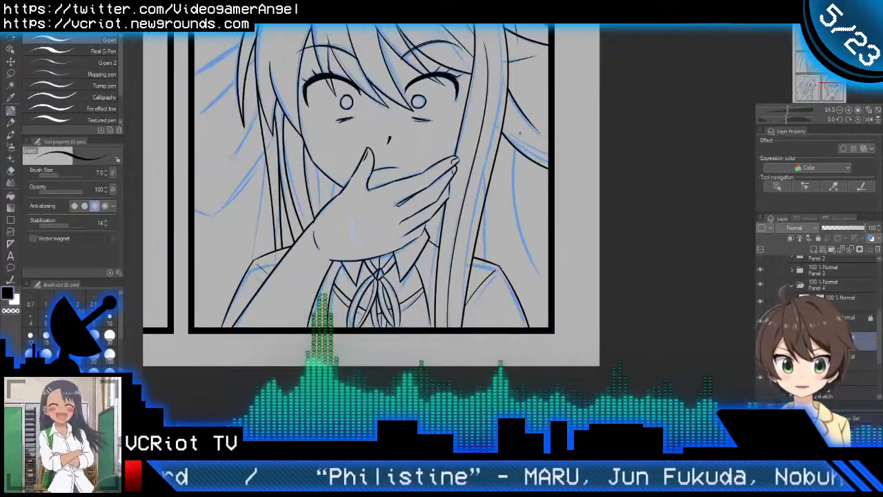
drag(513, 133, 545, 326)
key(ctrl+z)
drag(516, 127, 572, 321)
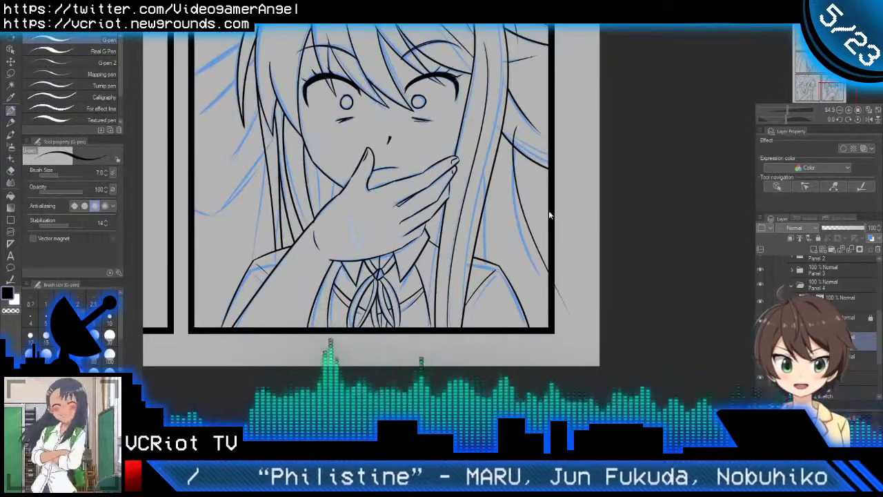
key(ctrl+z)
drag(519, 124, 568, 331)
key(e)
drag(567, 301, 558, 308)
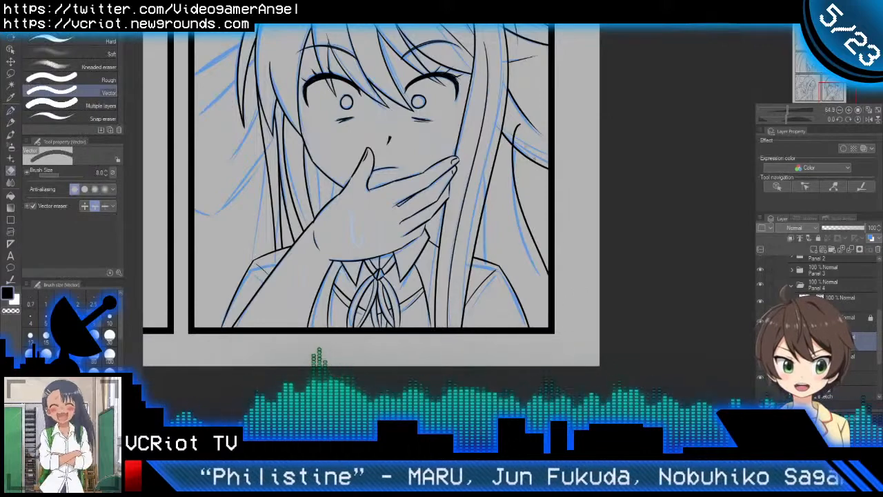
Step: Ink the back hair line beside the side lock down to the shoulder and trim its overlap with the vector eraser
key(p)
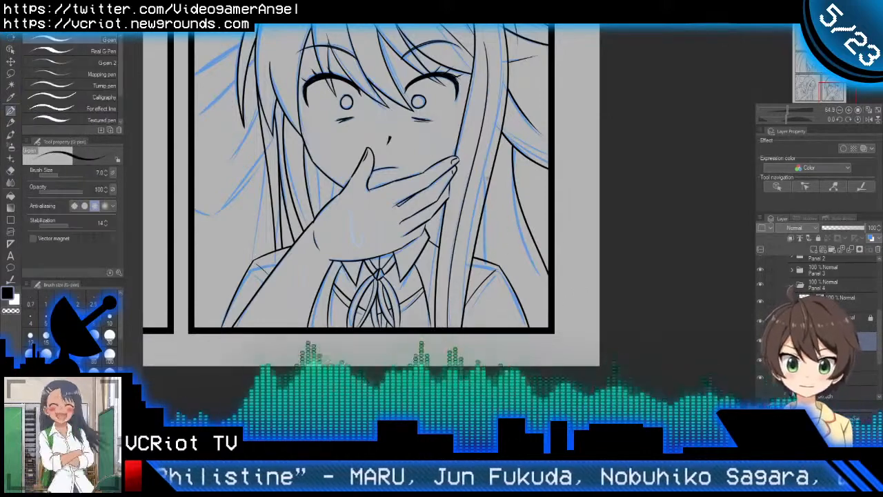
drag(490, 173, 480, 280)
key(ctrl+z)
mouse_move(489, 166)
mouse_down()
mouse_move(482, 260)
mouse_move(498, 264)
mouse_move(465, 306)
mouse_up()
key(e)
key(p)
key(e)
mouse_move(485, 170)
mouse_down()
mouse_move(504, 184)
mouse_move(509, 246)
mouse_move(485, 256)
mouse_up()
key(p)
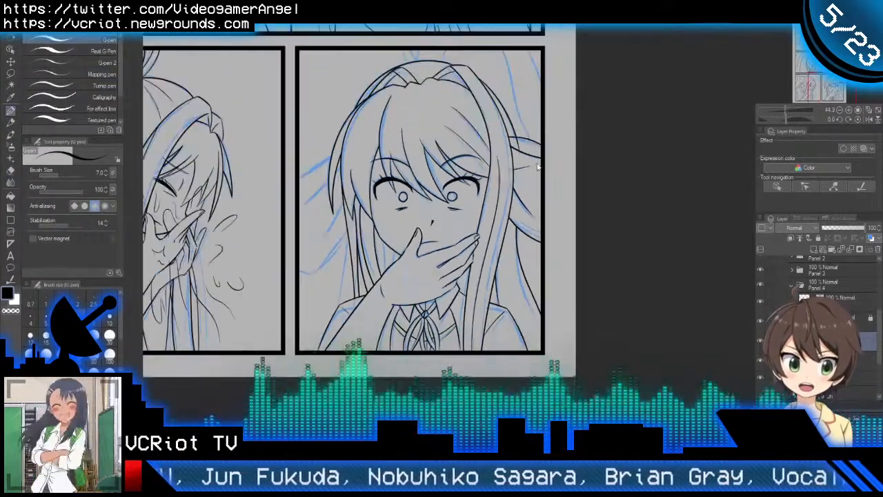
Step: Review the inked hair across the two lower panels, switching between Panel 4 layers
drag(526, 136, 561, 118)
drag(540, 228, 565, 223)
click(802, 297)
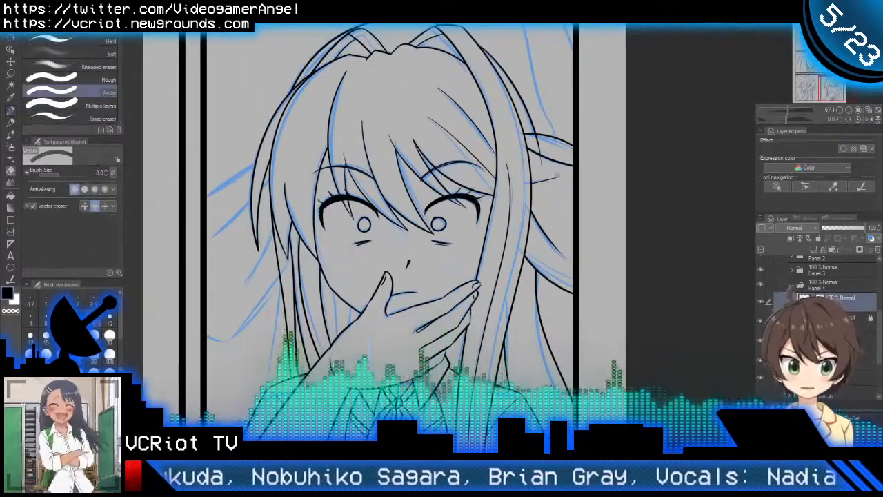
scroll(601, 222, down, 3)
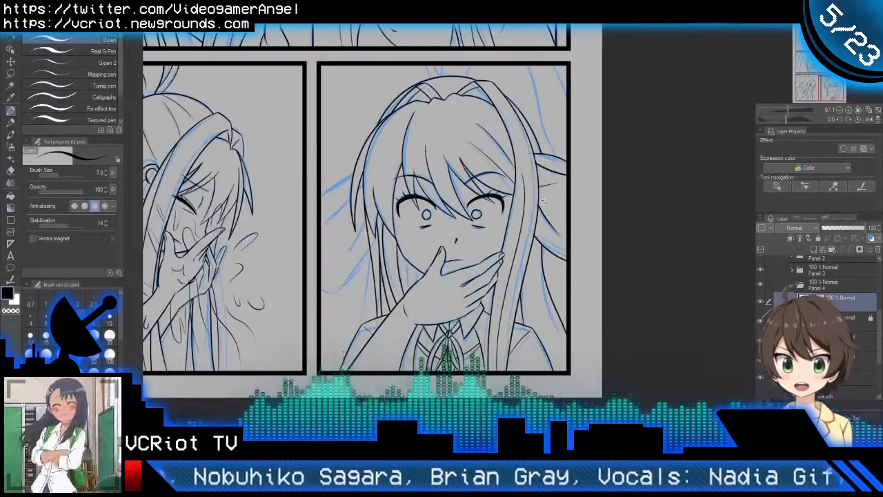
drag(666, 273, 690, 278)
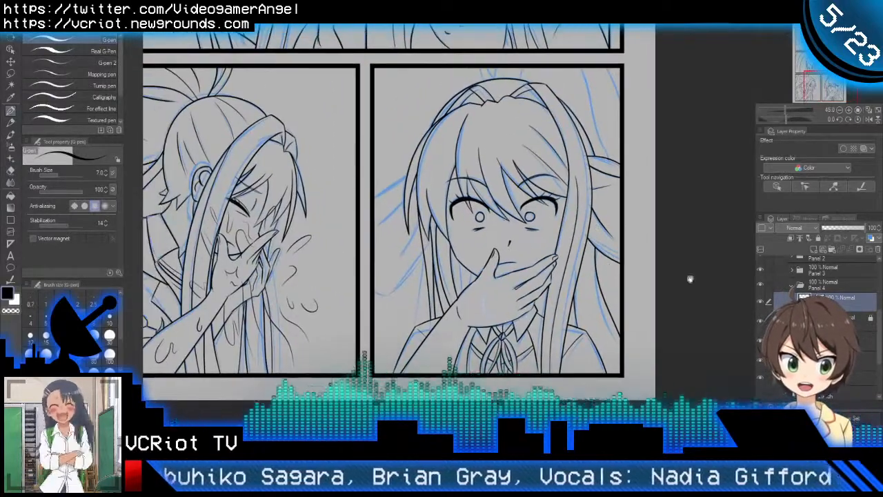
click(824, 340)
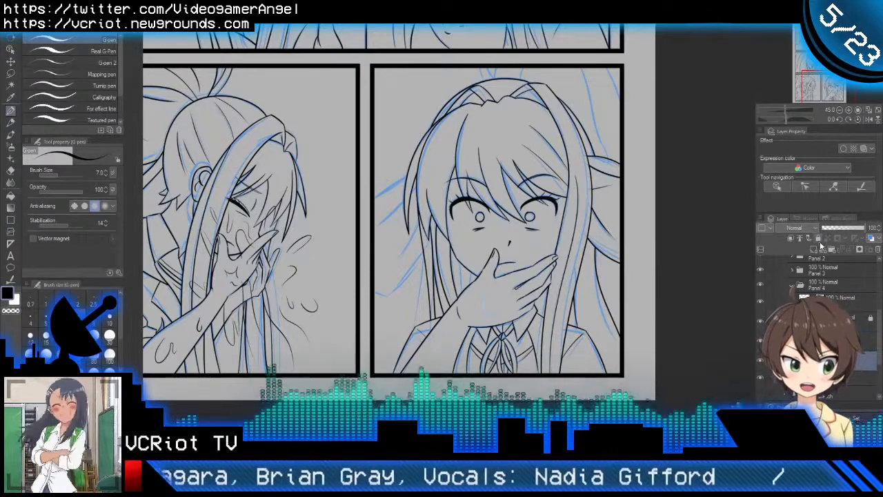
drag(509, 285, 570, 276)
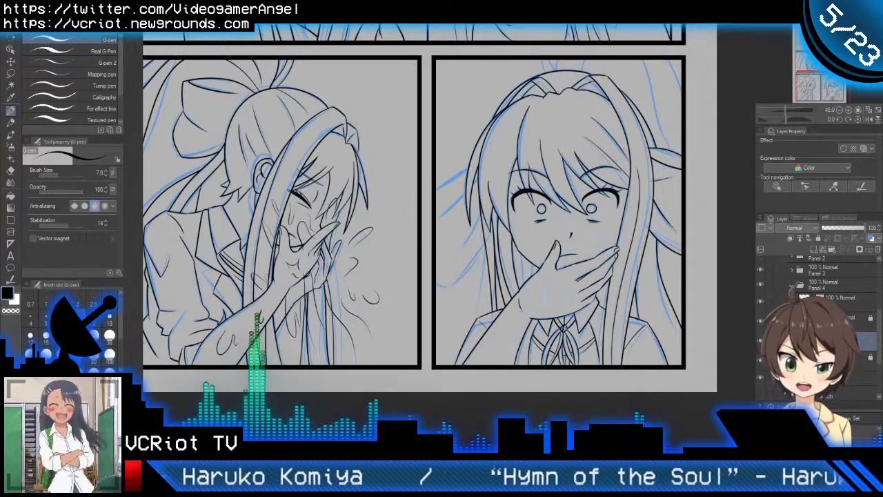
drag(469, 234, 505, 337)
scroll(500, 329, down, 3)
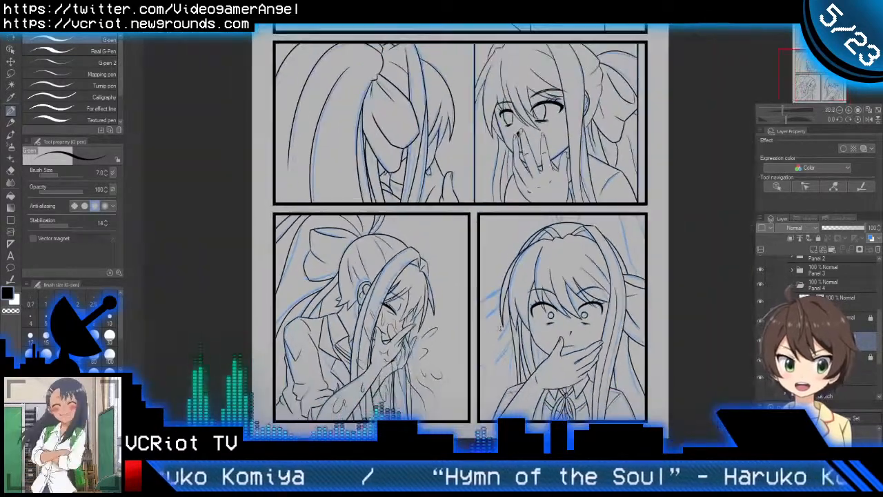
mouse_move(518, 268)
mouse_down()
mouse_move(531, 413)
mouse_move(511, 328)
mouse_move(509, 260)
mouse_up()
scroll(525, 357, up, 3)
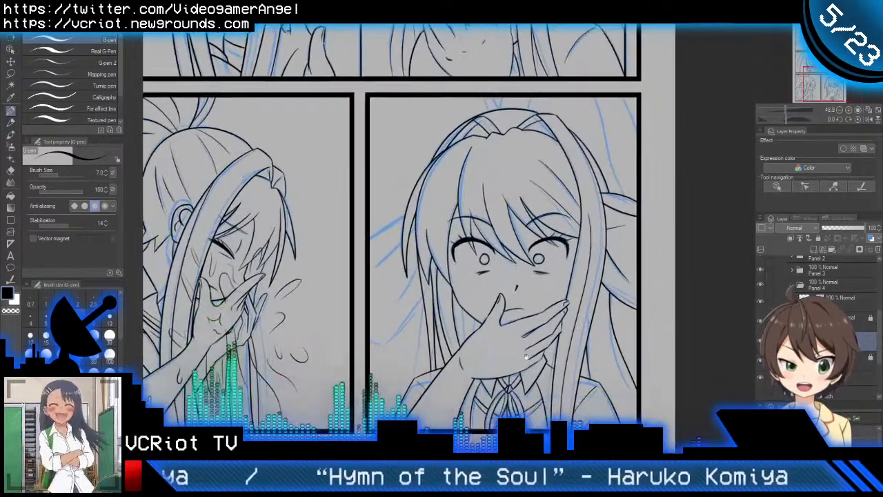
scroll(524, 356, up, 4)
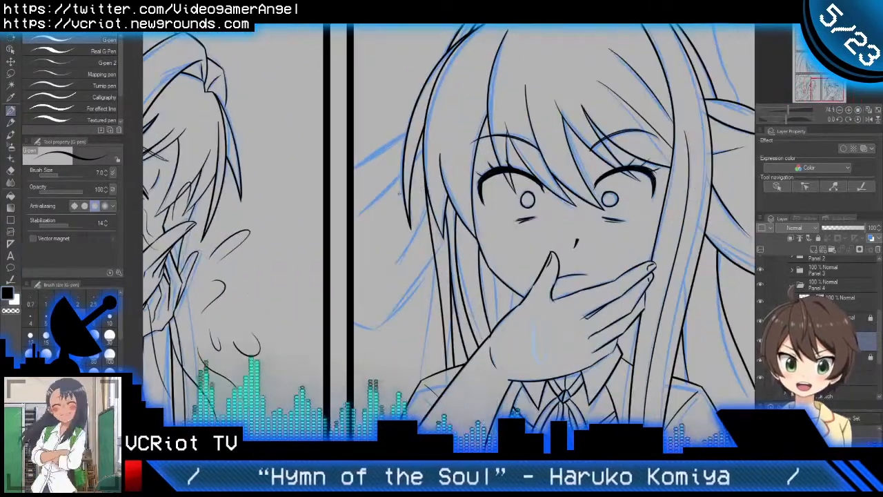
drag(435, 277, 411, 296)
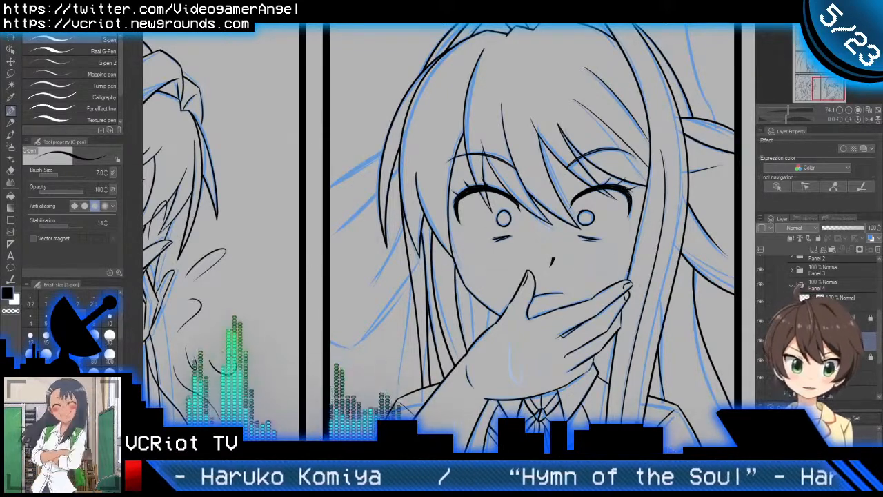
Step: Toggle the visibility of the selected Panel 4 line layer to check which lines it holds, leaving it shown
click(760, 341)
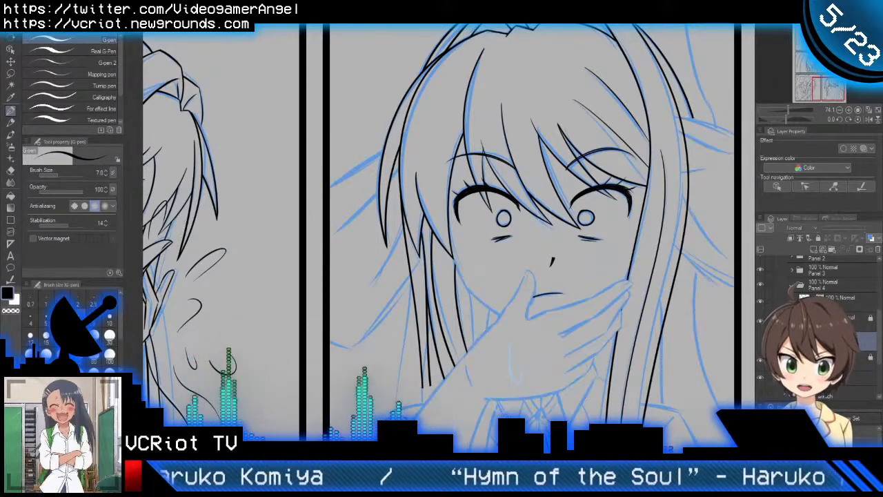
click(760, 341)
click(760, 341)
click(760, 340)
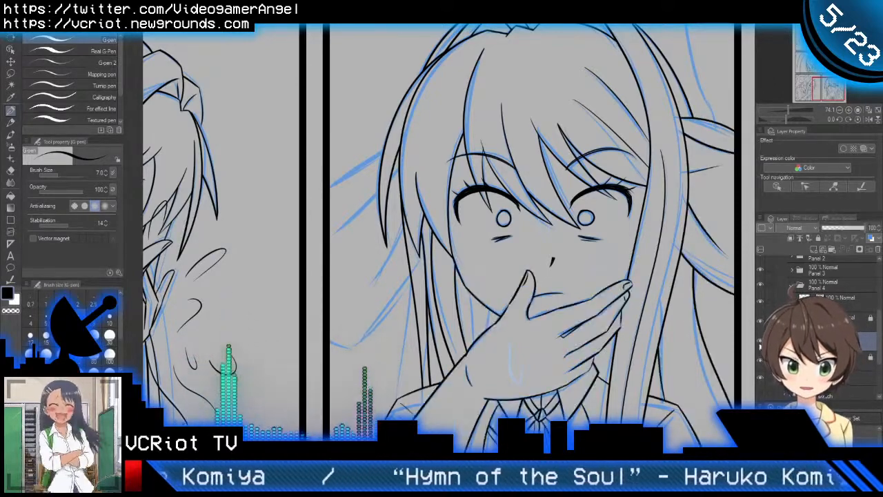
Step: Ink the upper flaring strand line and the lower strand's pointed outline out to the panel border, and trim their ends with the vector eraser
drag(370, 267, 423, 260)
scroll(431, 183, up, 1)
mouse_move(437, 139)
mouse_down()
mouse_move(447, 126)
mouse_move(367, 184)
mouse_up()
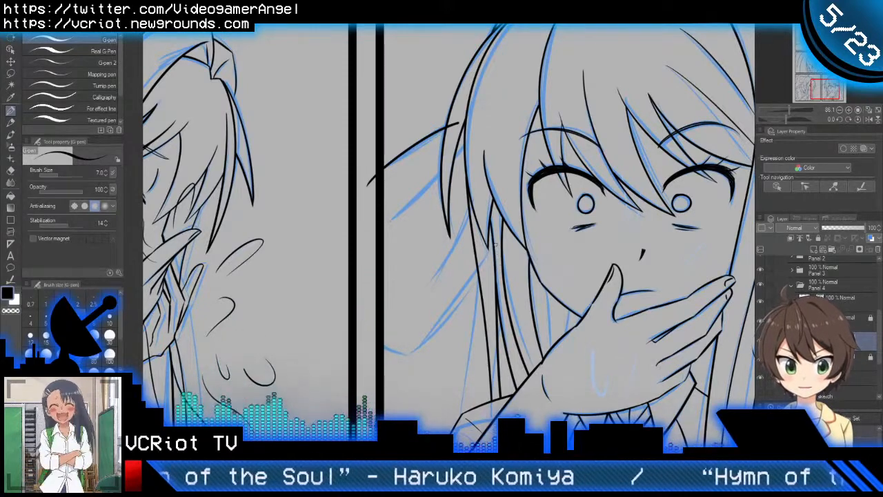
drag(476, 277, 414, 355)
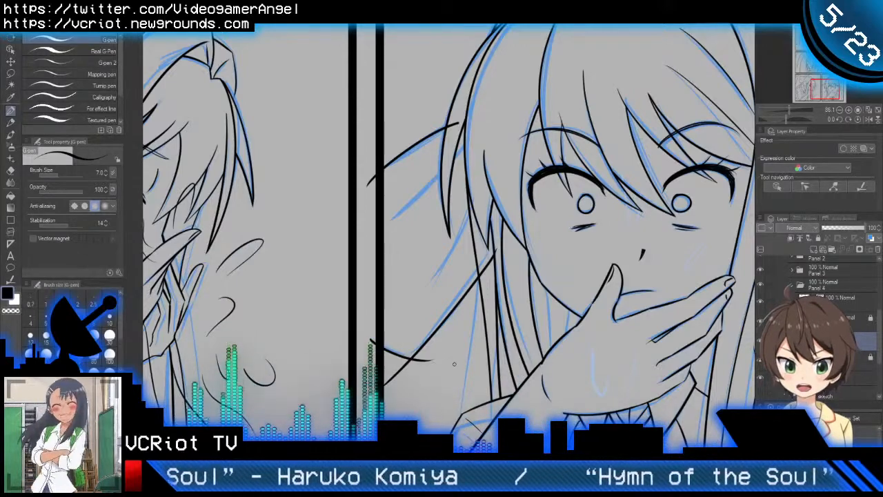
key(e)
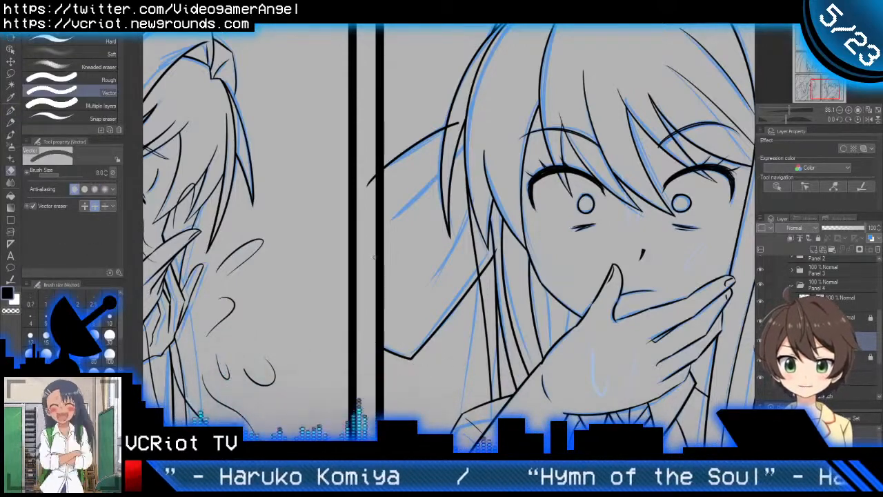
key(p)
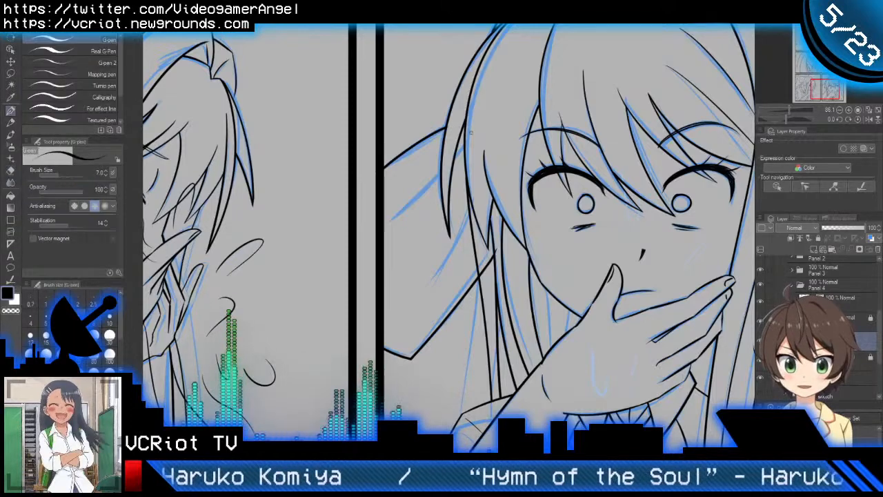
Step: Ink the second strand line from the side lock toward the panel border, redoing the stroke, and trim its overlap inside the lock
key(ctrl+z)
drag(474, 132, 385, 227)
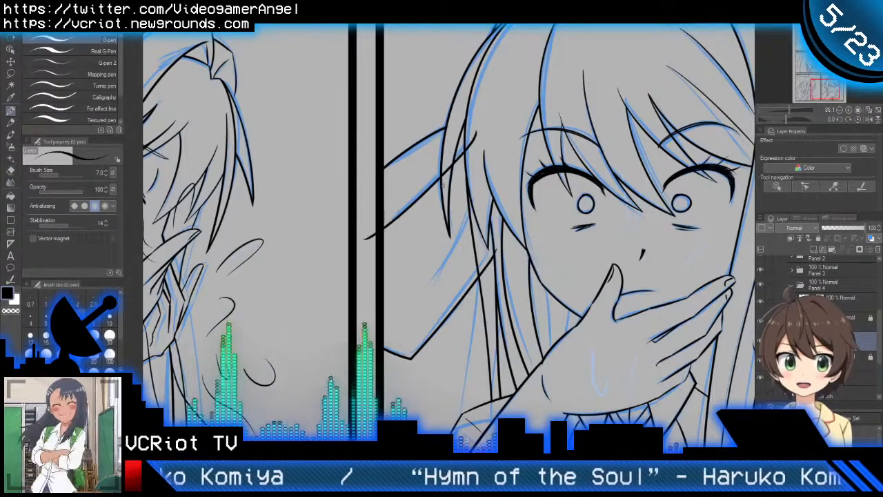
key(ctrl+z)
drag(473, 135, 385, 221)
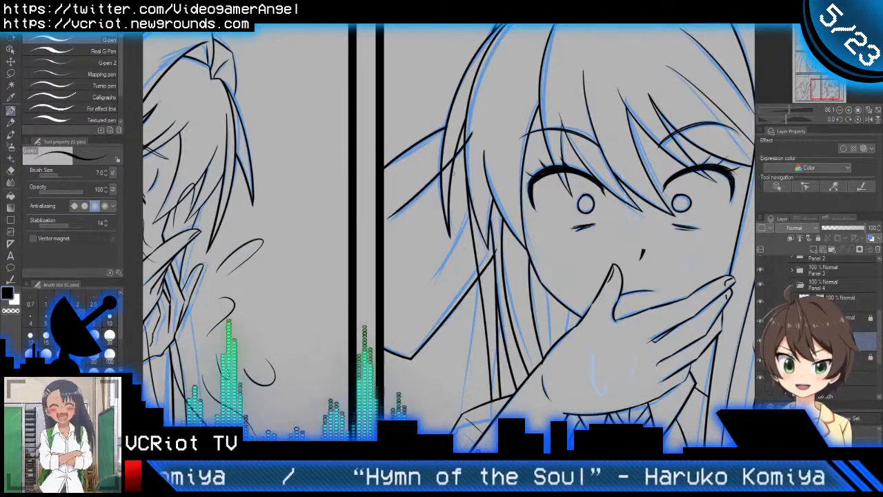
key(e)
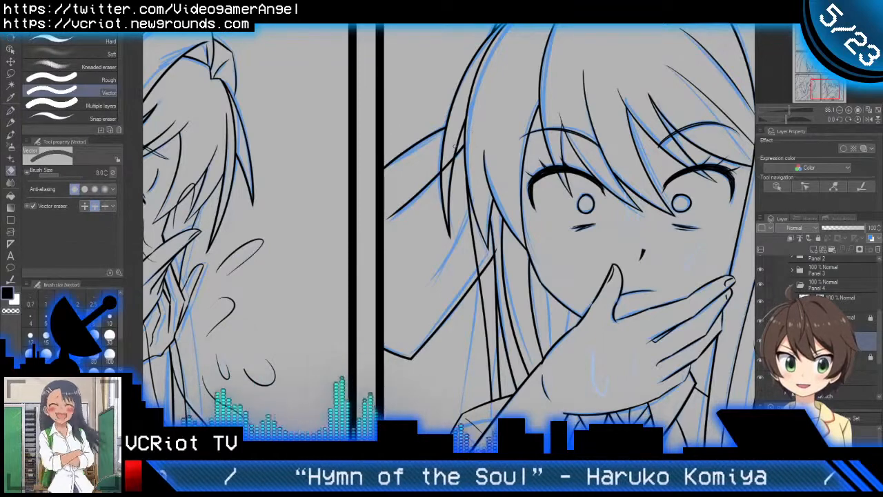
Step: Ink the middle strand line sweeping down from the side lock tip, and trim the overlapping strand ends with the vector eraser
key(p)
scroll(474, 245, up, 2)
drag(476, 153, 400, 317)
key(e)
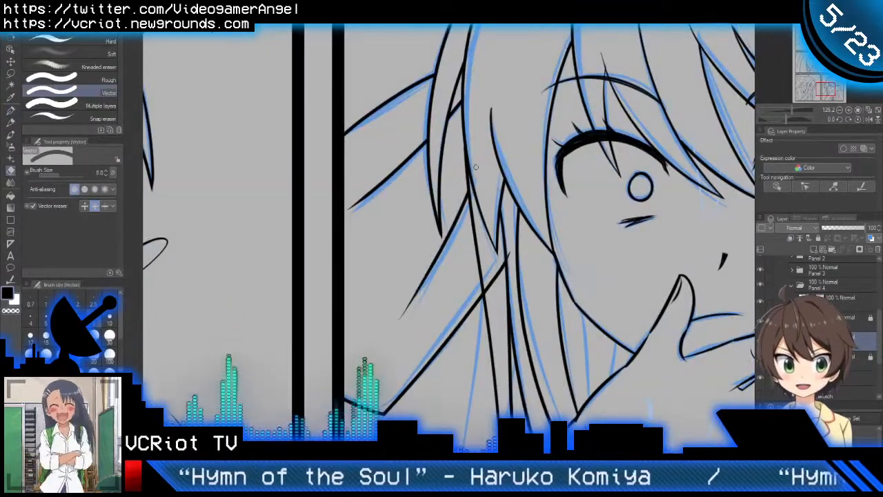
key(p)
key(e)
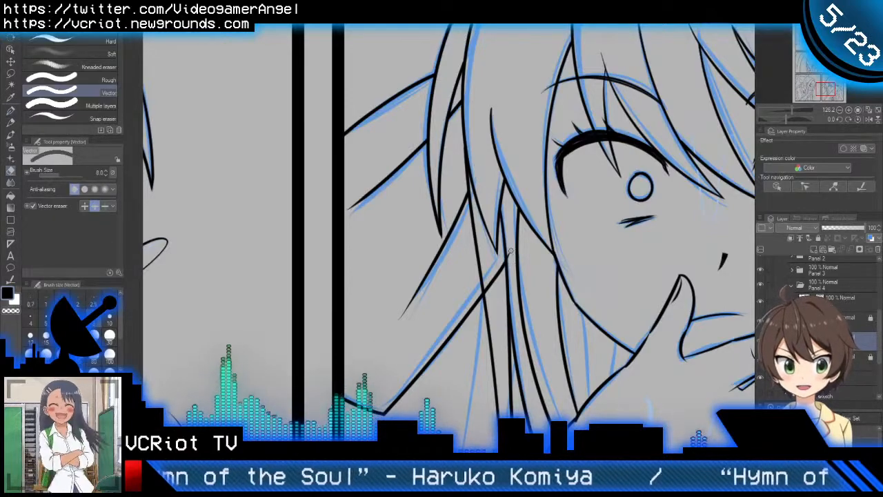
key(p)
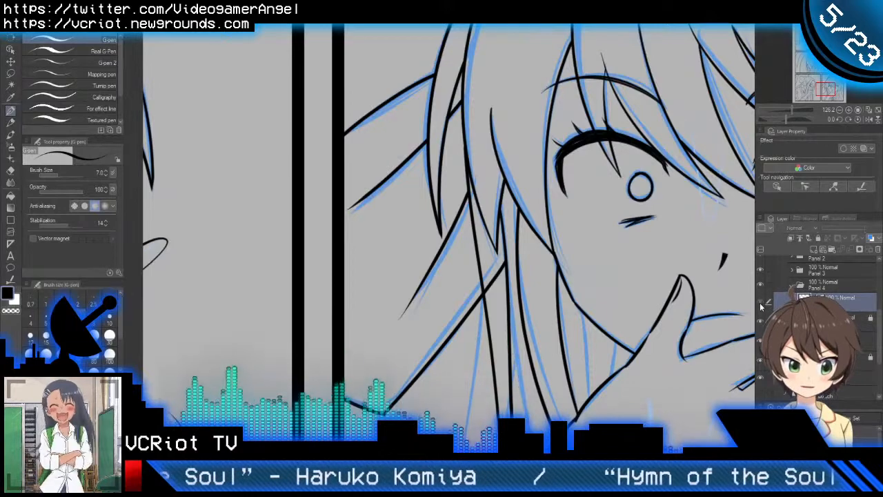
Step: Switch between the Panel 4 line layers and erase the back hair line where it runs above the lower flaring strand
click(832, 318)
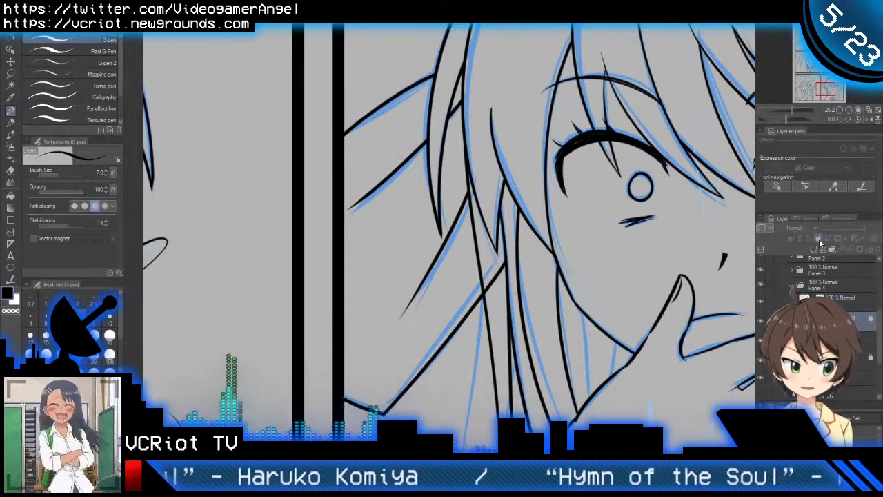
scroll(596, 204, down, 5)
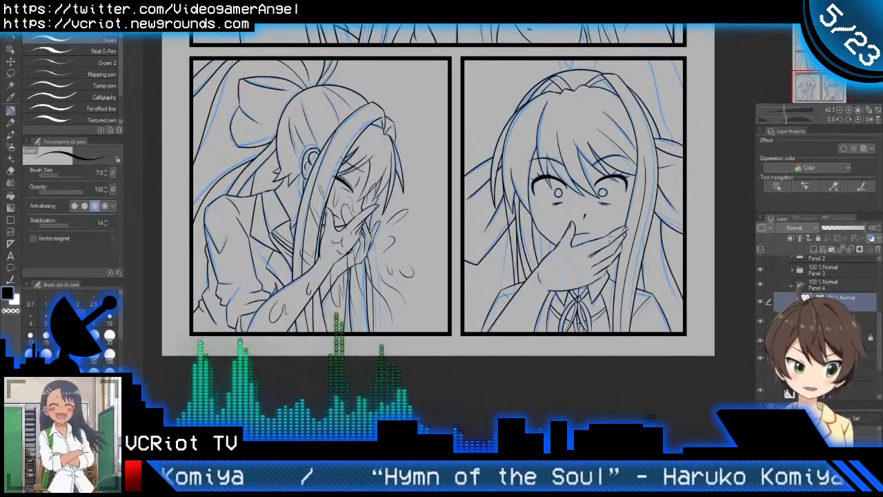
scroll(491, 207, up, 4)
key(e)
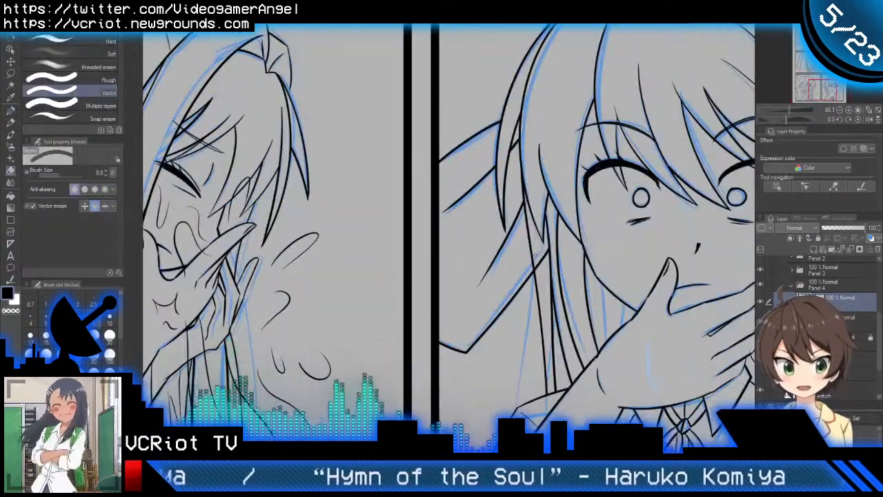
drag(535, 255, 533, 254)
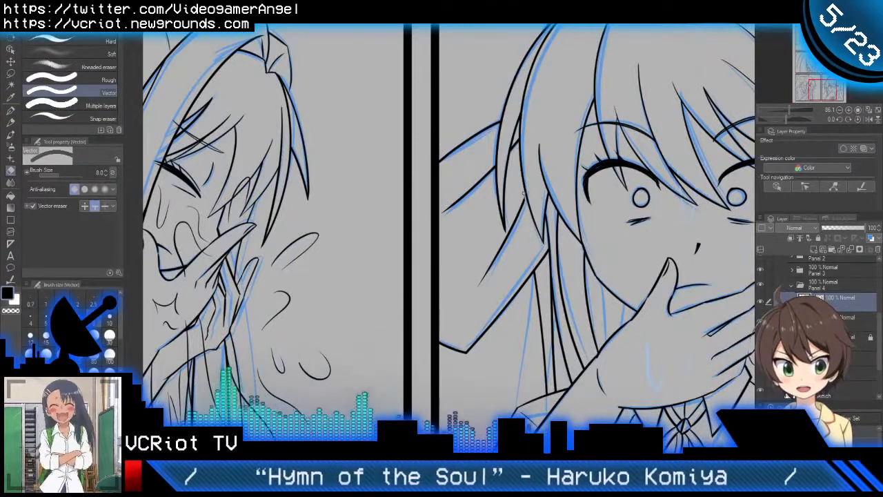
key(p)
Step: Erase the middle flaring strand line below the side lock with the vector eraser on the lower Panel 4 line layer
scroll(554, 261, down, 4)
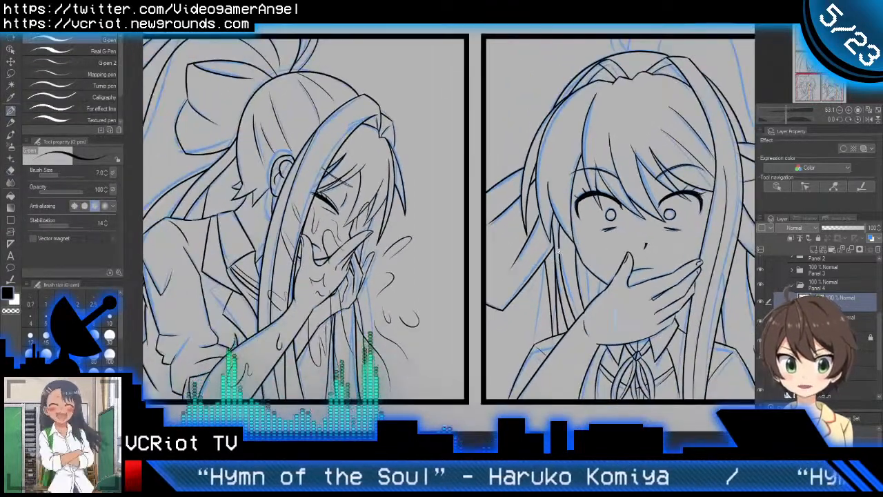
scroll(556, 248, up, 5)
scroll(549, 247, down, 2)
scroll(545, 247, up, 1)
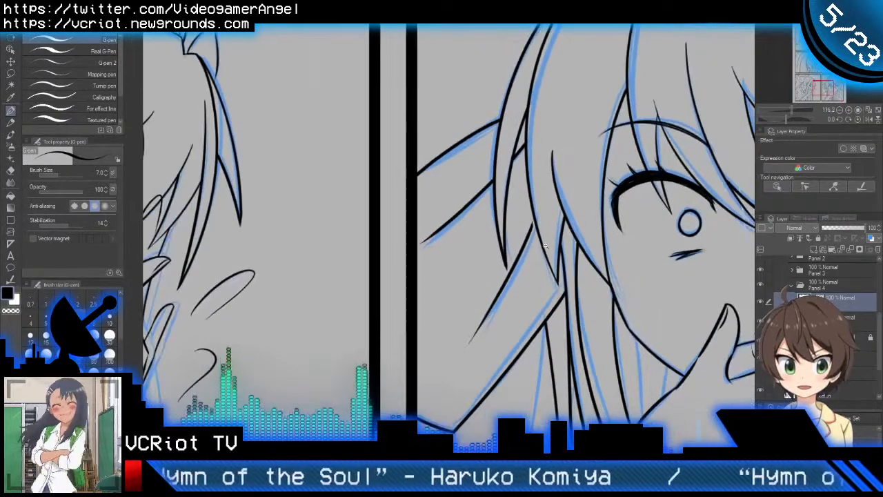
key(e)
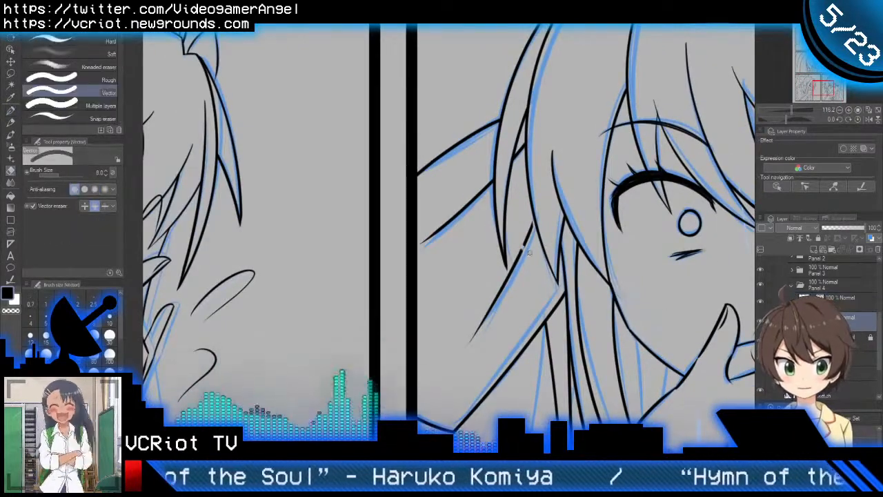
click(529, 251)
key(p)
key(e)
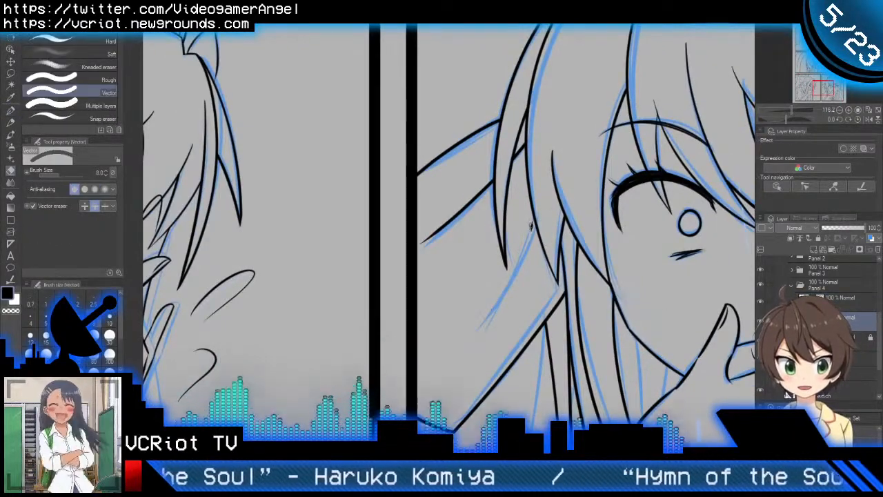
Step: Erase the leftover stub on the upper Panel 4 line layer, and re-ink the middle flaring strand on the lower one
key(p)
click(842, 299)
key(e)
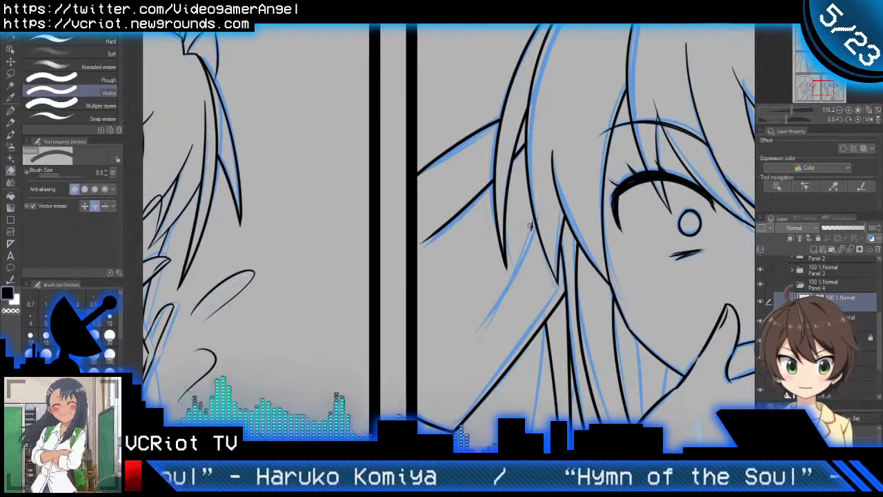
key(p)
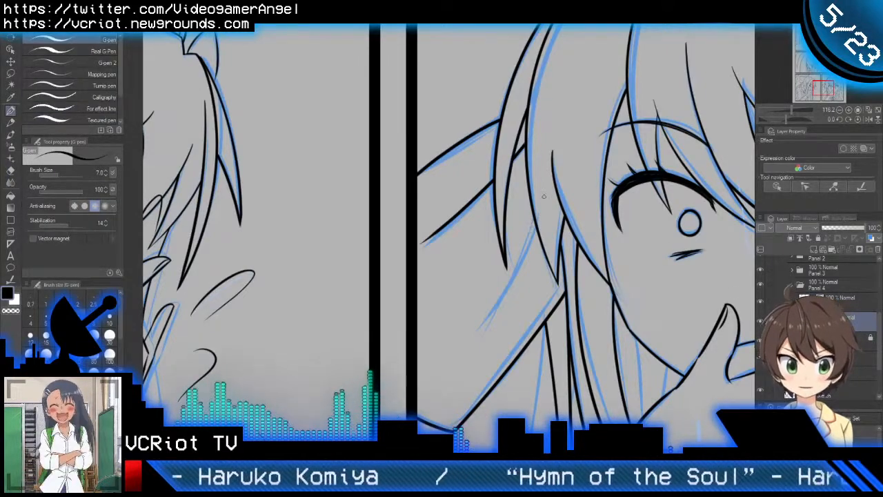
mouse_move(540, 201)
mouse_down()
mouse_move(528, 257)
mouse_move(470, 348)
mouse_up()
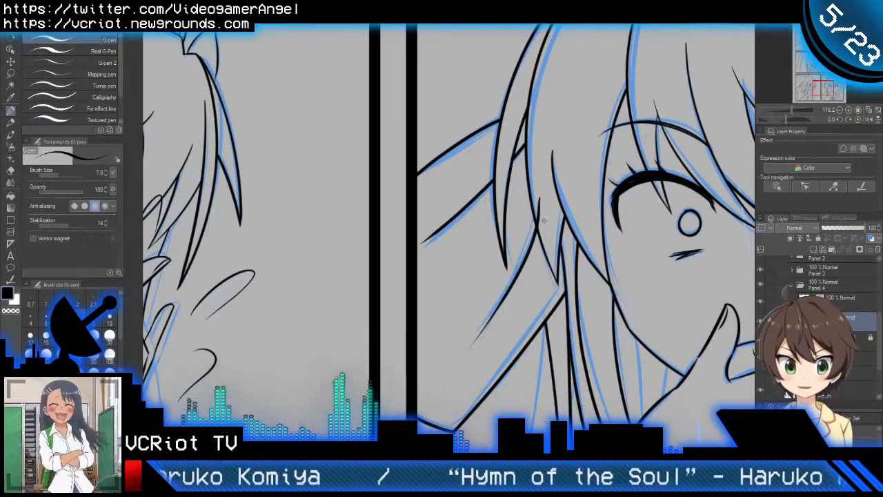
Step: Review the inked hair in the two lower panels and compare it with the upper panels of the page
key(ctrl+0)
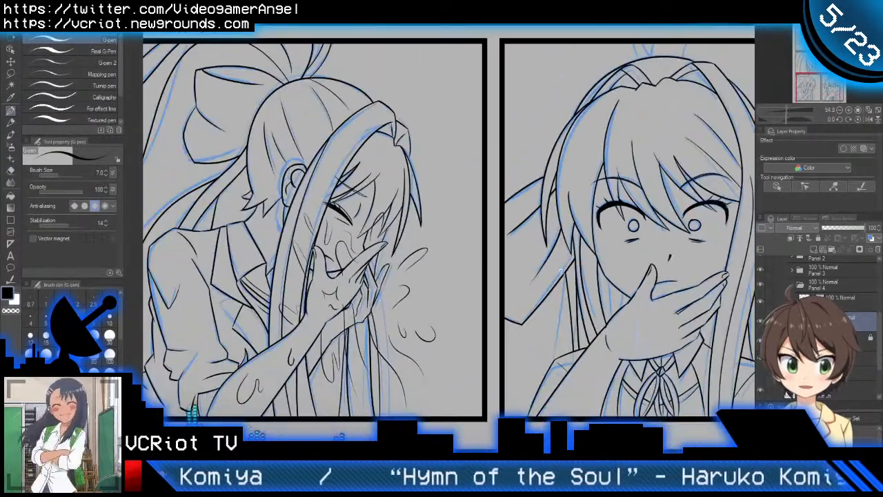
scroll(563, 299, down, 2)
scroll(567, 291, up, 5)
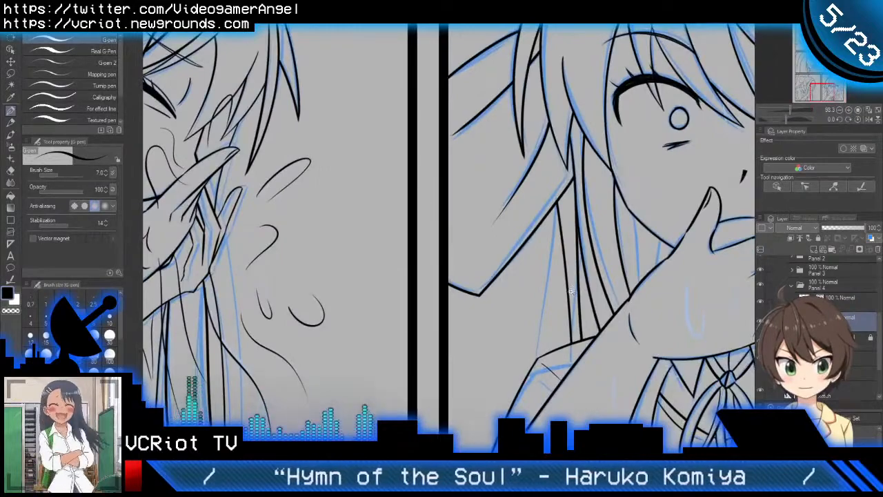
scroll(570, 291, down, 5)
scroll(542, 331, up, 2)
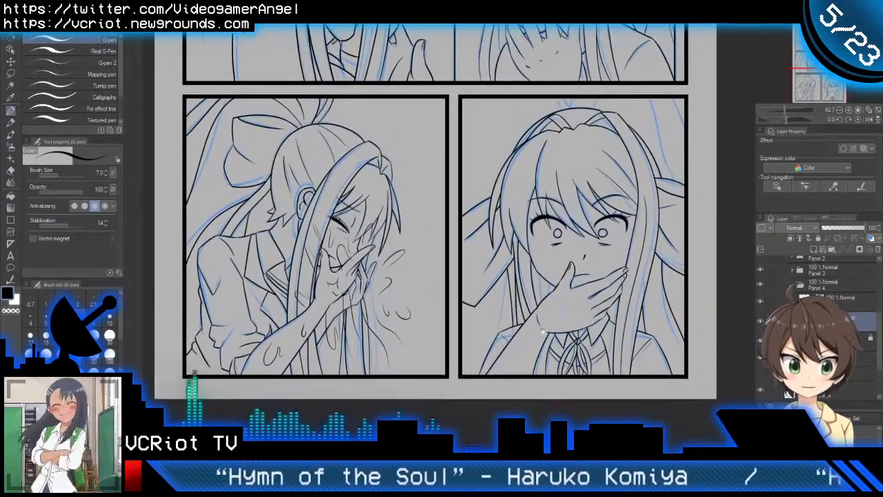
drag(543, 331, 445, 376)
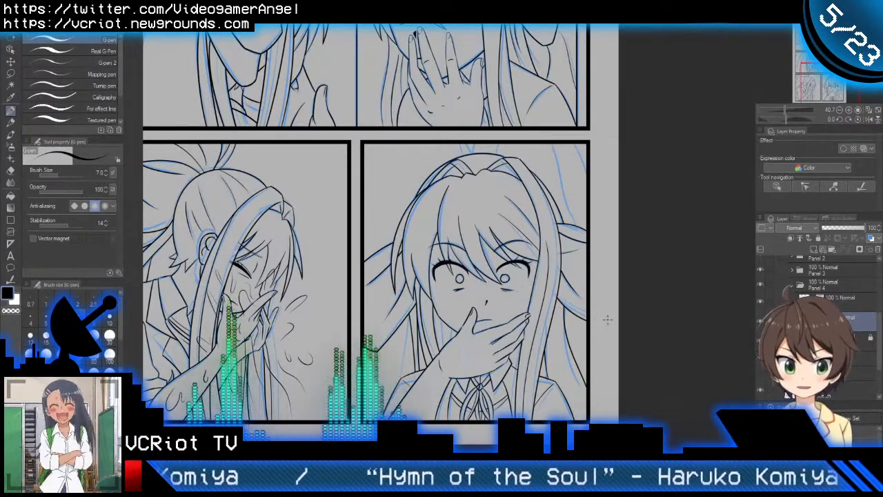
drag(547, 346, 648, 303)
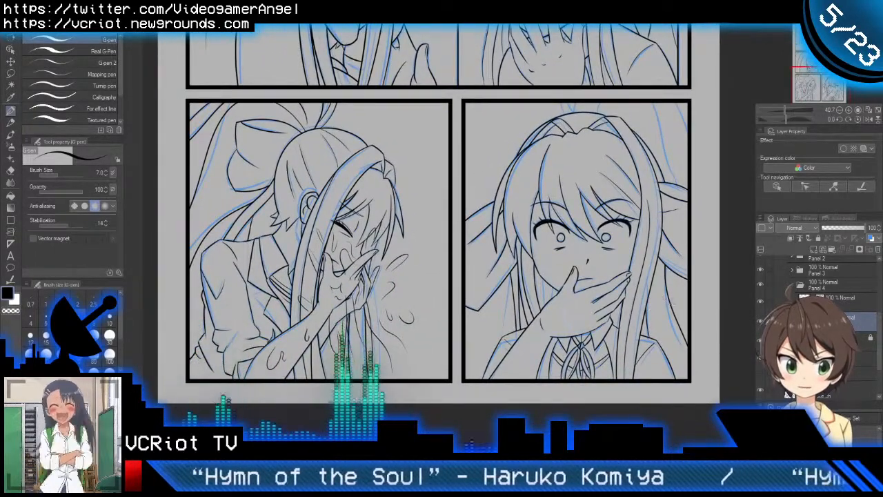
drag(667, 301, 635, 336)
mouse_move(628, 223)
mouse_down()
mouse_move(651, 303)
mouse_move(654, 363)
mouse_move(610, 338)
mouse_move(633, 398)
mouse_up()
drag(648, 289, 652, 386)
drag(663, 262, 682, 445)
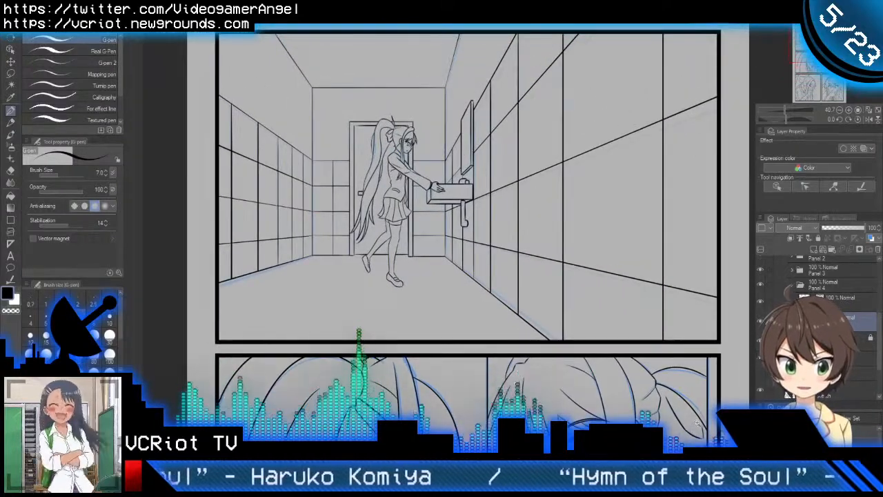
scroll(696, 421, down, 2)
drag(696, 478, 642, 335)
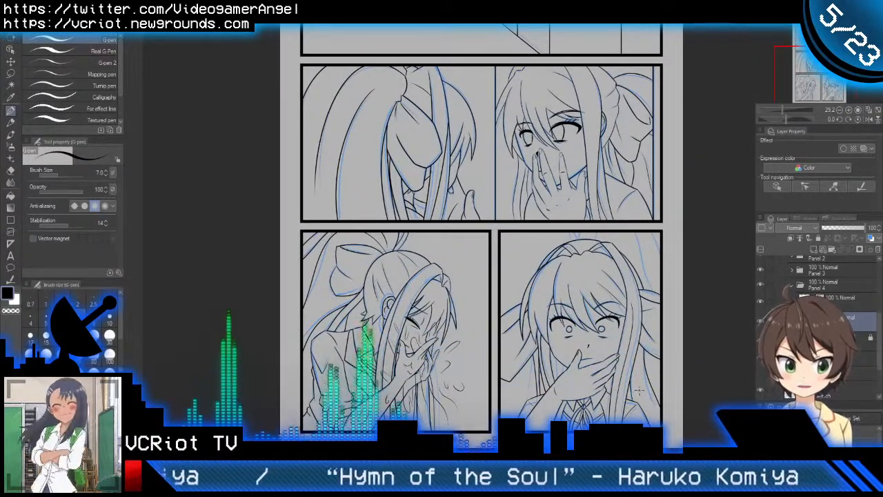
drag(639, 390, 638, 360)
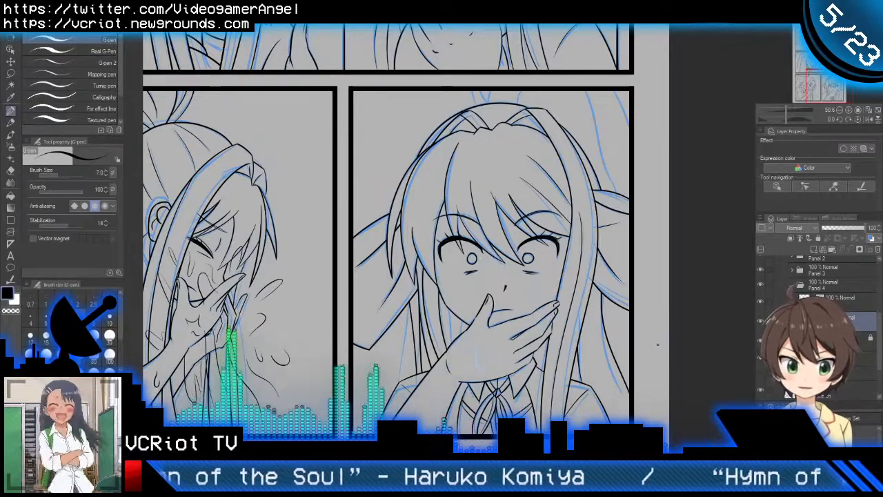
drag(631, 367, 698, 325)
drag(482, 226, 564, 271)
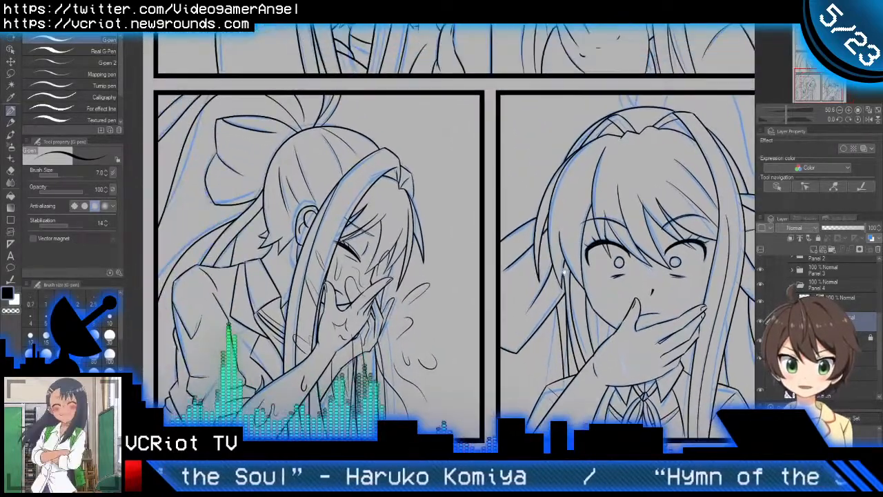
drag(544, 231, 508, 178)
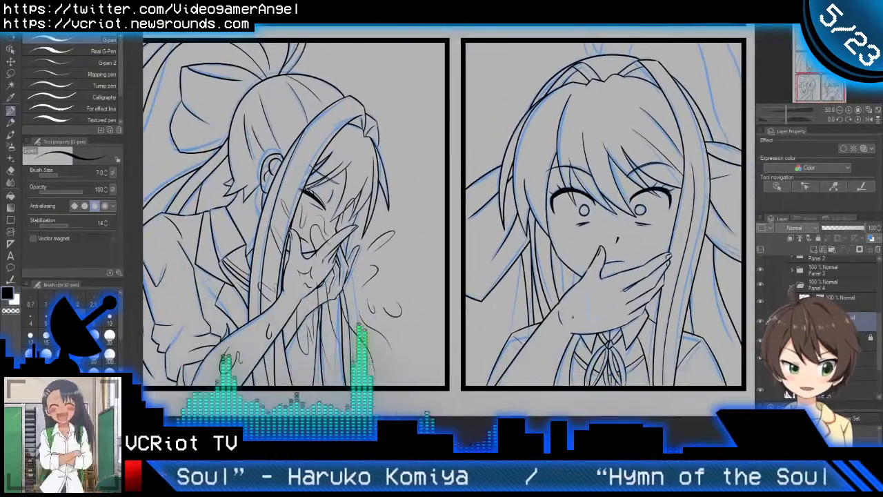
drag(658, 368, 574, 381)
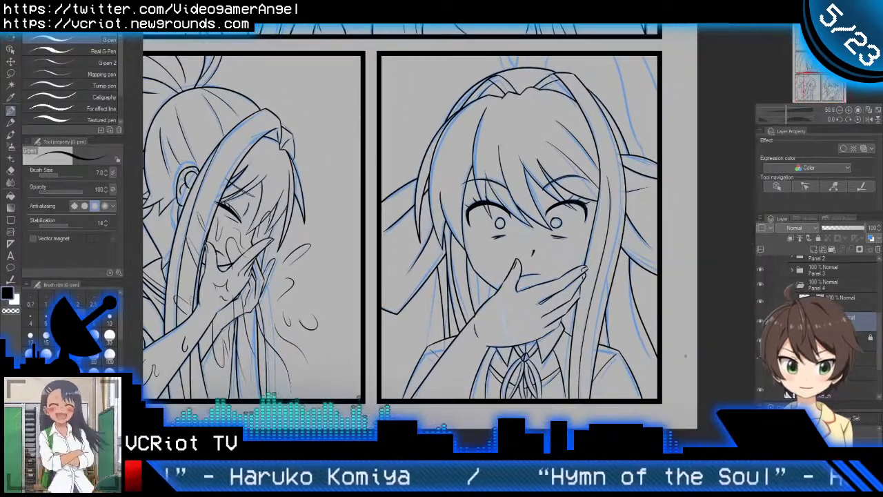
Step: Ink a short earlobe curve between the side lock and the jaw line of the shocked character, redoing the first stroke
scroll(482, 253, up, 8)
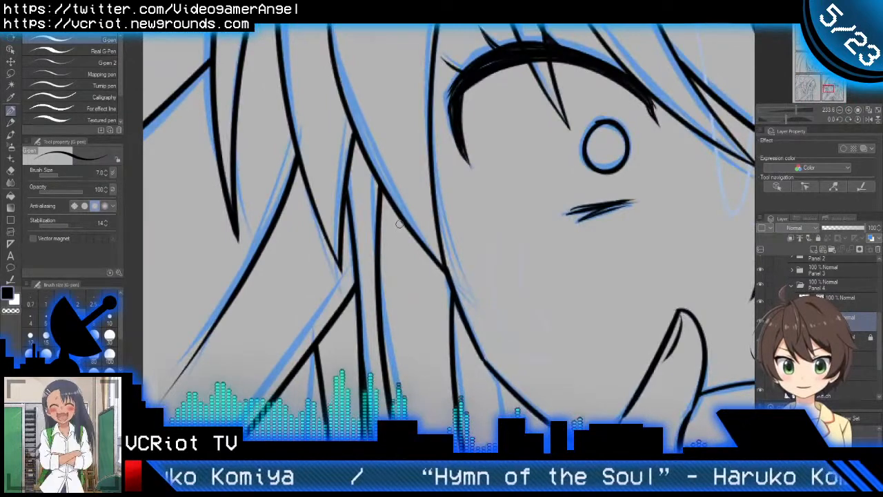
drag(398, 221, 466, 314)
key(ctrl+z)
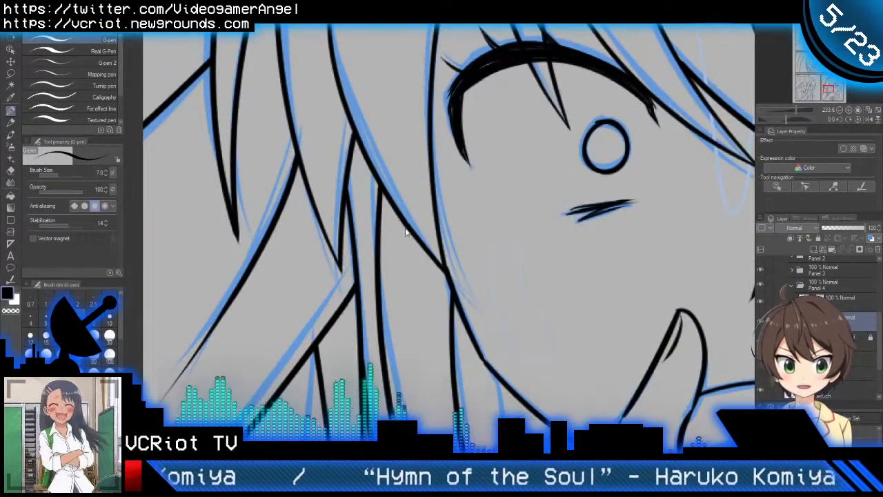
drag(403, 222, 452, 293)
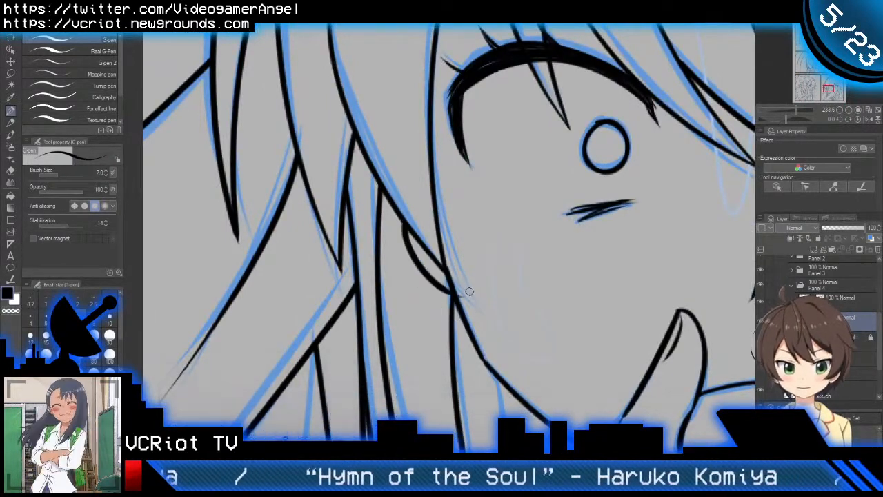
Step: Undo the earlobe curve and re-ink it from the side lock to the jaw line, repeating the stroke until it fits
scroll(483, 290, down, 4)
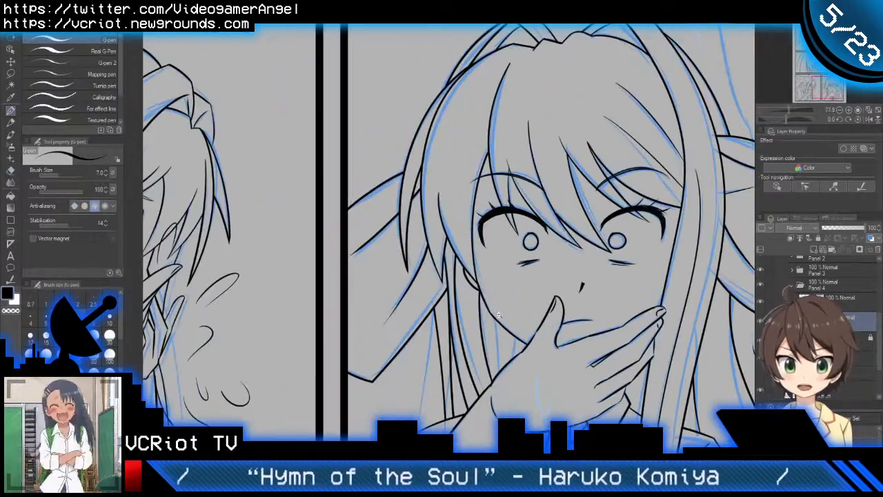
scroll(499, 314, down, 2)
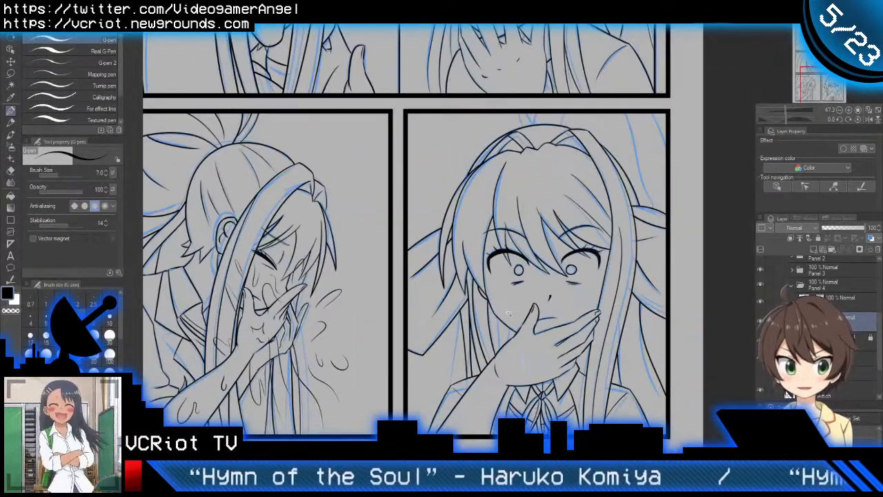
scroll(509, 314, up, 6)
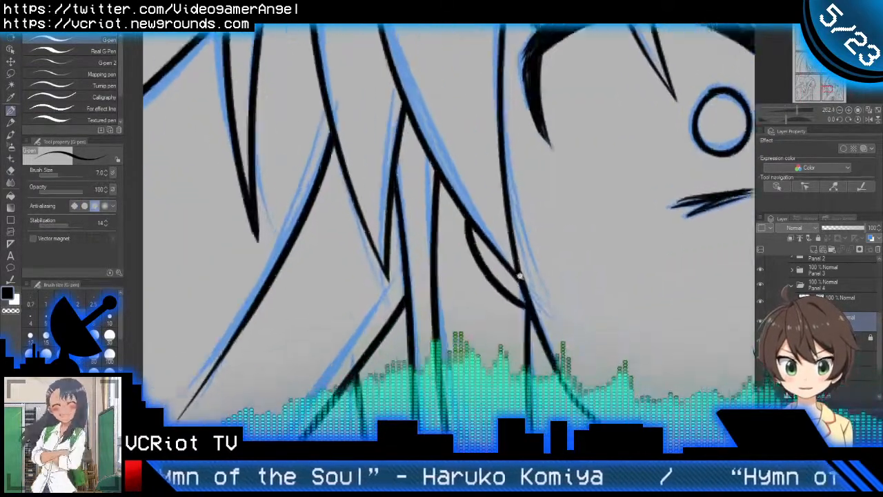
scroll(519, 275, up, 1)
key(ctrl+z)
drag(455, 181, 543, 342)
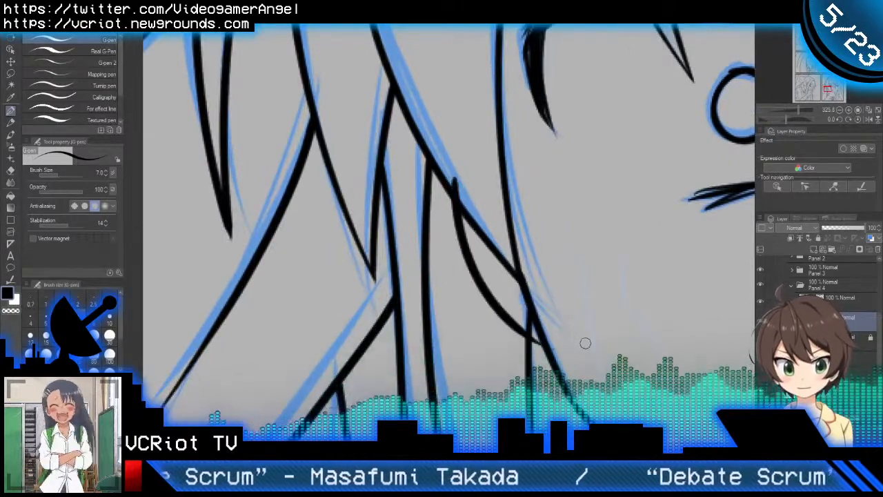
key(ctrl+z)
mouse_move(454, 175)
mouse_down()
mouse_move(458, 207)
mouse_move(574, 325)
mouse_up()
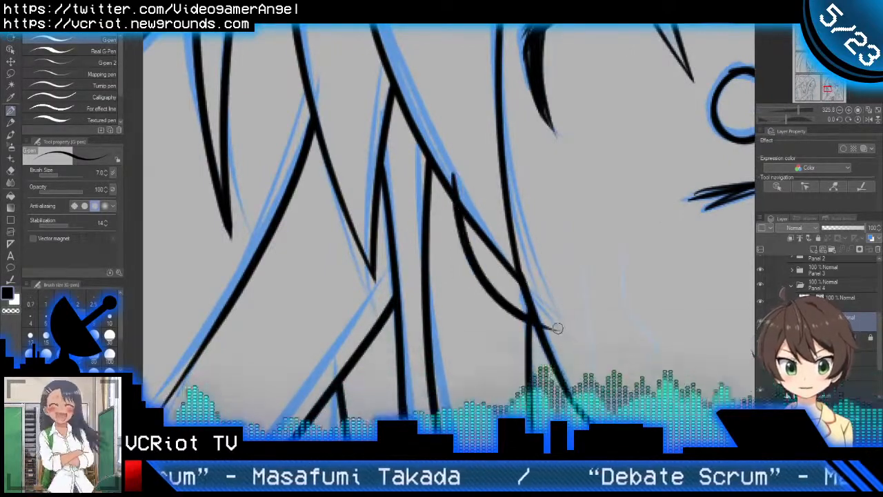
key(ctrl+z)
mouse_move(453, 165)
mouse_down()
mouse_move(480, 277)
mouse_move(524, 312)
mouse_up()
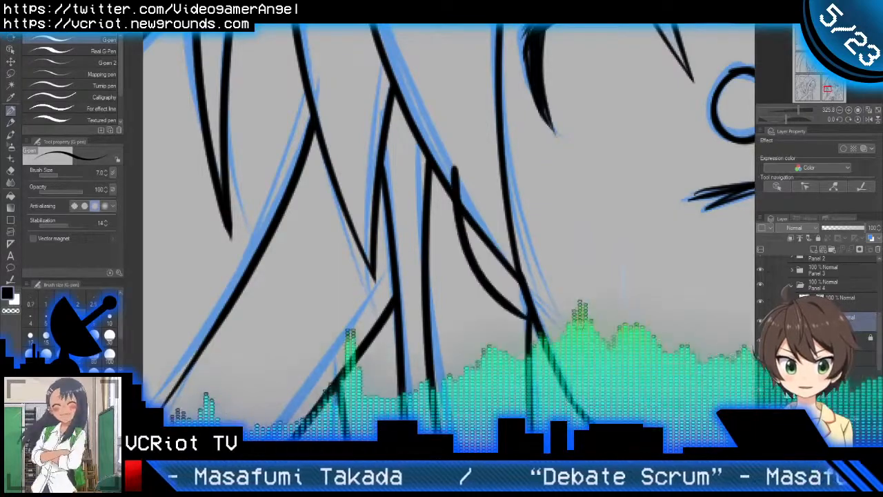
key(ctrl+z)
mouse_move(453, 162)
mouse_down()
mouse_move(473, 256)
mouse_move(528, 310)
mouse_up()
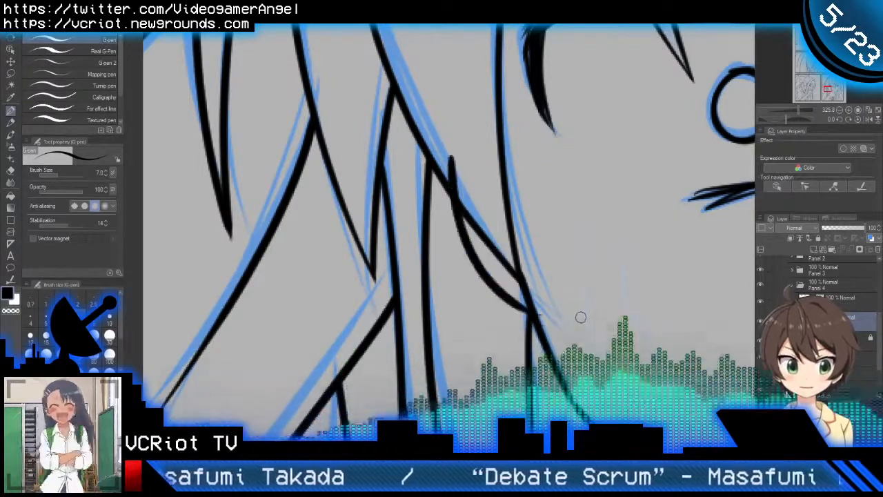
Step: Trim the end of the earlobe curve overshooting the side lock with the vector eraser
key(e)
drag(449, 162, 466, 177)
key(p)
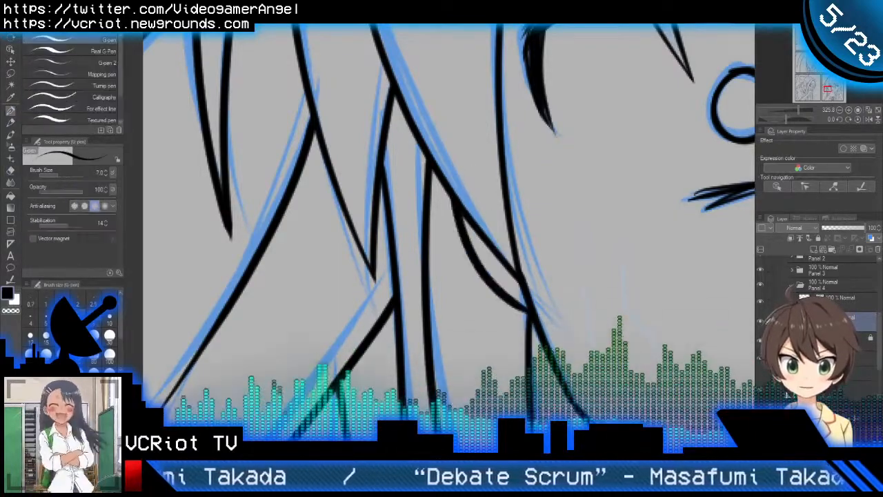
Step: Ink a short hair strand rising from the crown of the shocked character, and trim its ends to the head outline and panel border
scroll(508, 218, down, 7)
scroll(496, 251, down, 3)
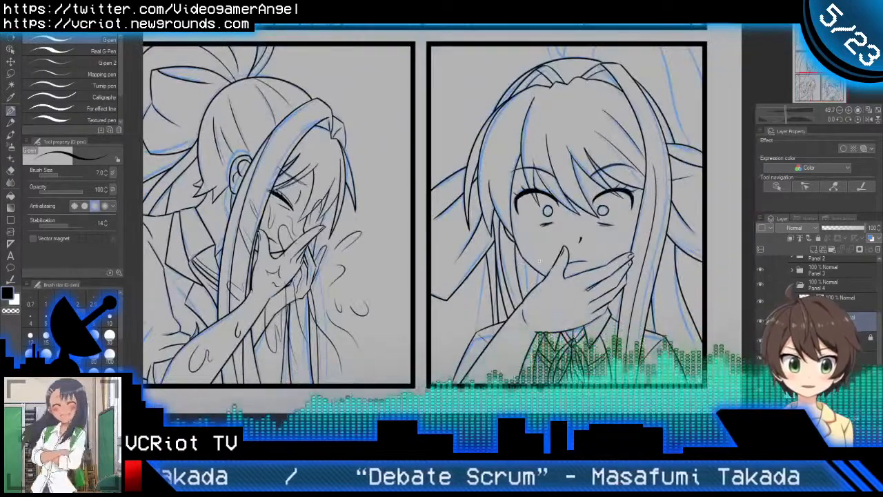
scroll(539, 261, down, 1)
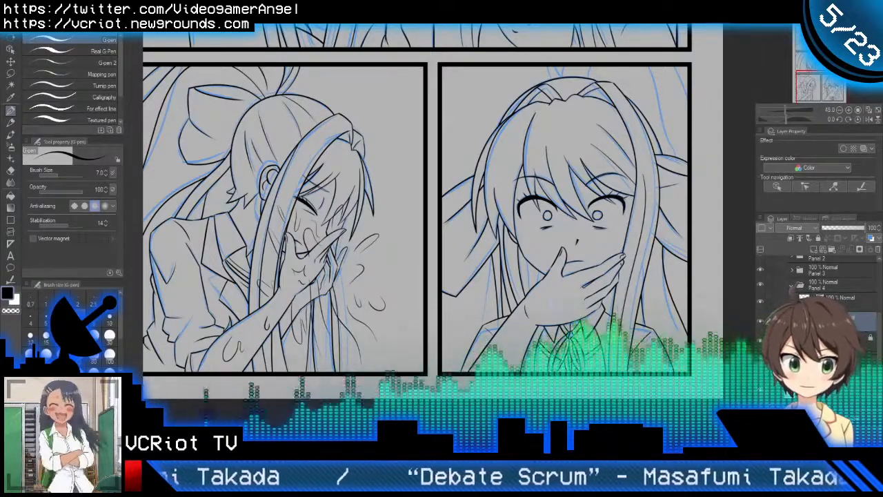
drag(669, 122, 611, 150)
scroll(575, 104, up, 2)
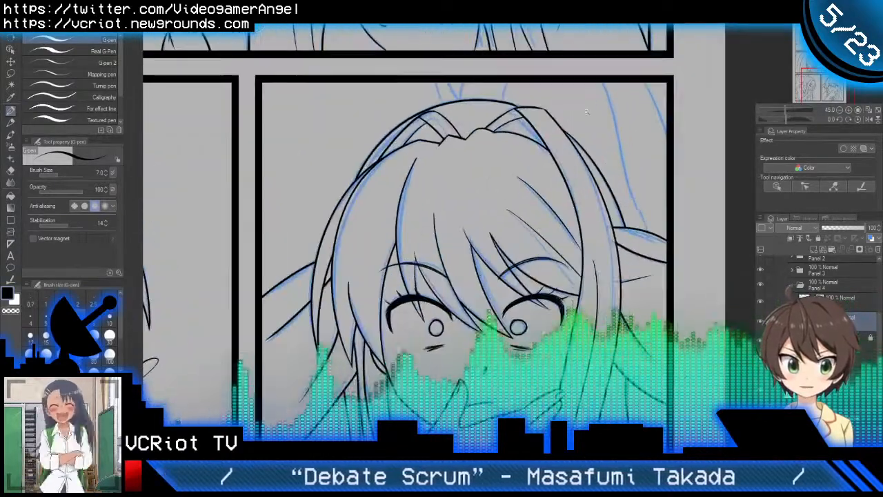
scroll(575, 179, up, 1)
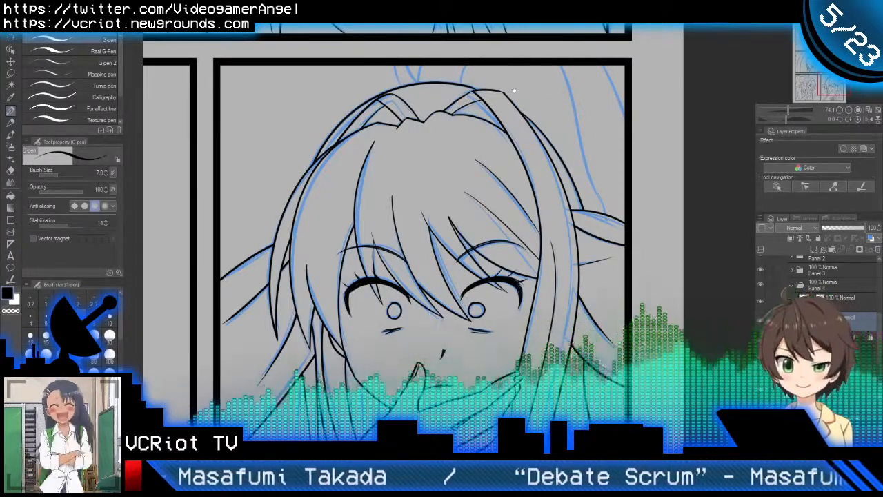
scroll(514, 89, up, 3)
drag(445, 145, 491, 75)
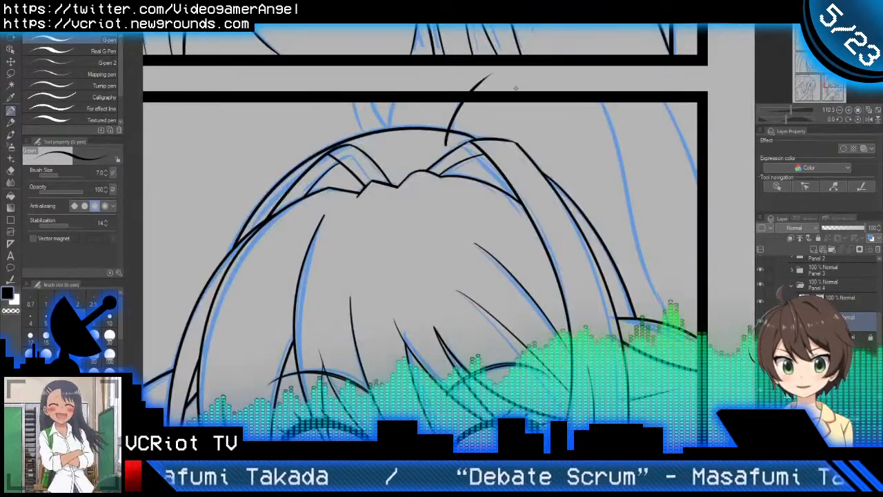
key(e)
drag(442, 138, 450, 145)
drag(484, 71, 491, 78)
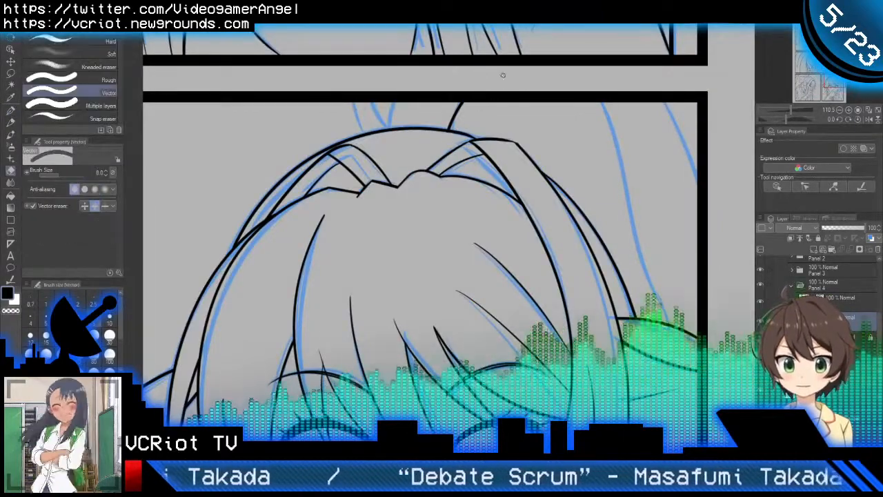
Step: Ink the long ponytail line and the short strand in the panel's upper right corner, trimming the ends beyond the panel border
key(p)
drag(618, 201, 593, 175)
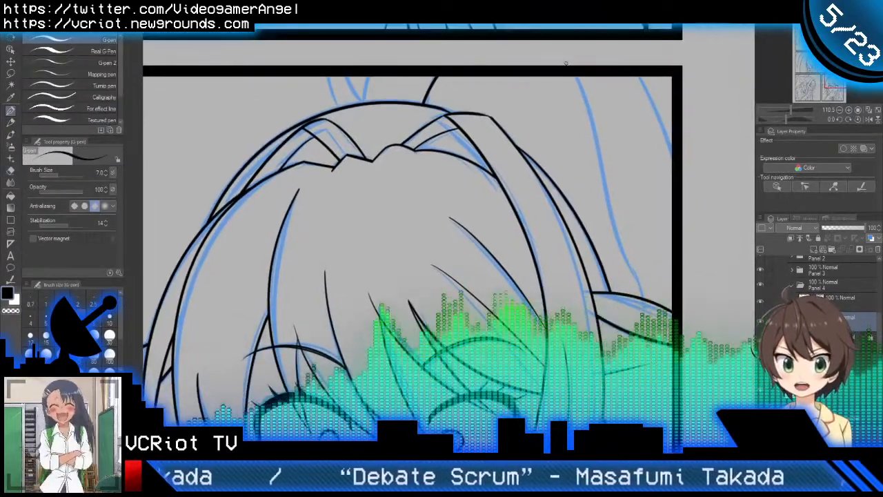
drag(565, 65, 650, 298)
key(e)
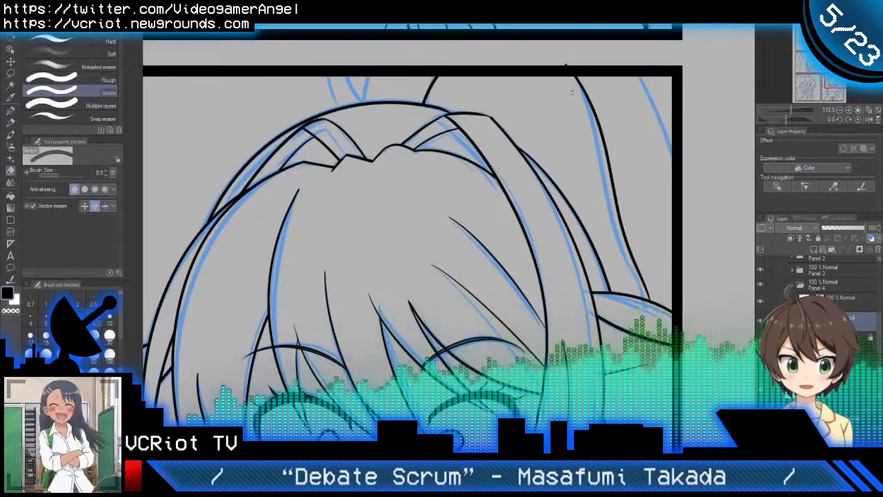
key(p)
drag(625, 63, 665, 114)
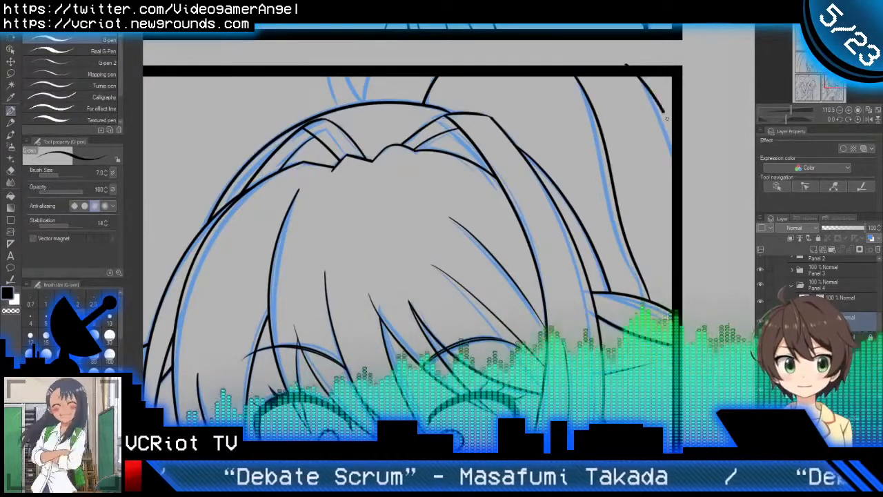
key(e)
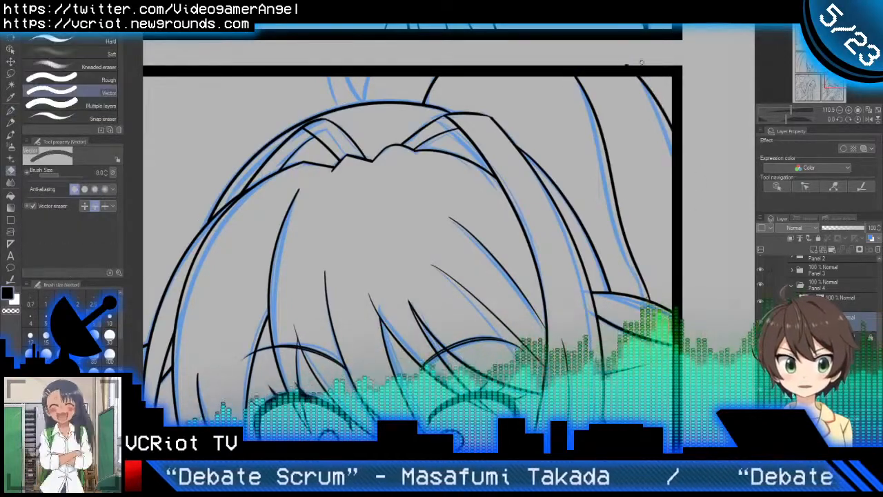
drag(642, 62, 622, 65)
Step: Ink the rightmost line of the small hair tuft left of the crown strand, and trim it at the panel border
key(p)
drag(387, 93, 433, 120)
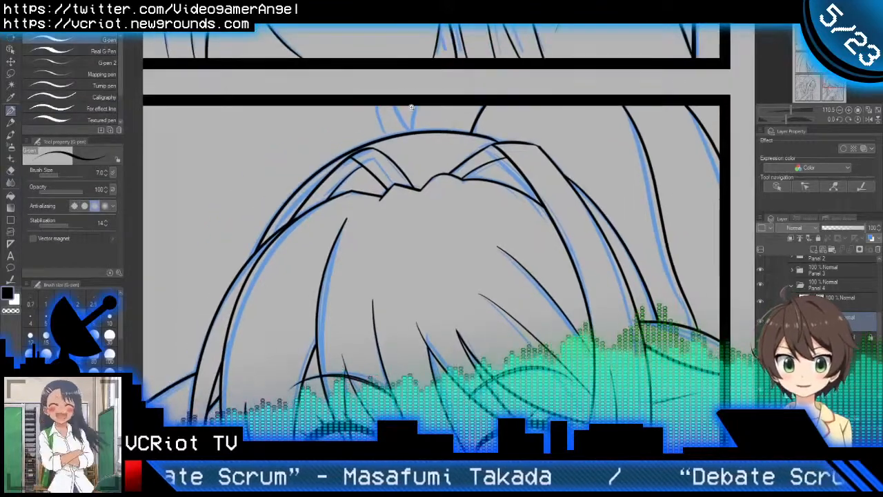
scroll(411, 106, up, 1)
mouse_move(431, 77)
mouse_down()
mouse_move(425, 179)
mouse_move(430, 171)
mouse_up()
key(e)
key(p)
Step: Ink the left and middle lines of the small hair tuft above the head, trimming their ends outside the panel
drag(370, 122, 439, 160)
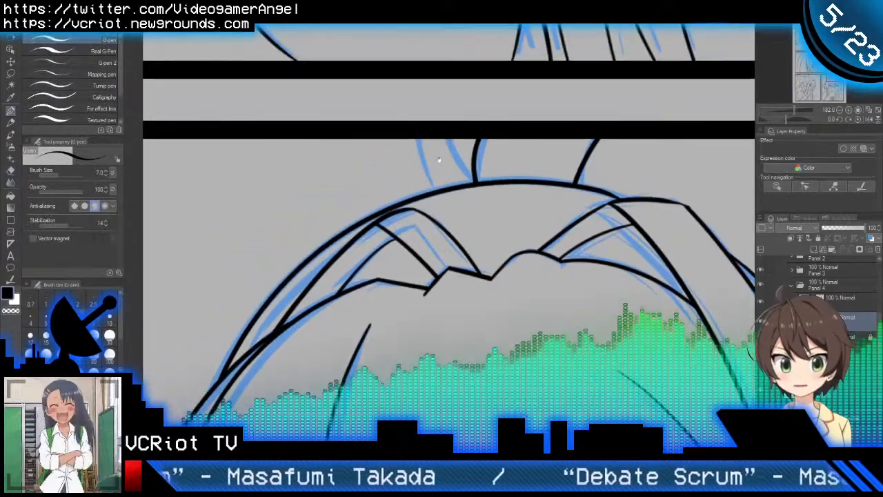
drag(433, 190, 417, 103)
key(e)
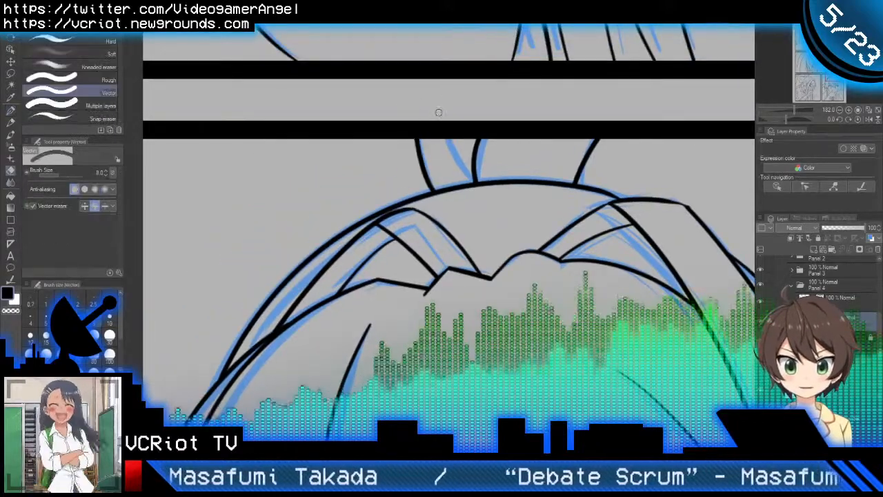
key(p)
mouse_move(476, 180)
mouse_down()
mouse_move(433, 102)
mouse_move(423, 108)
mouse_move(434, 118)
mouse_up()
key(e)
key(p)
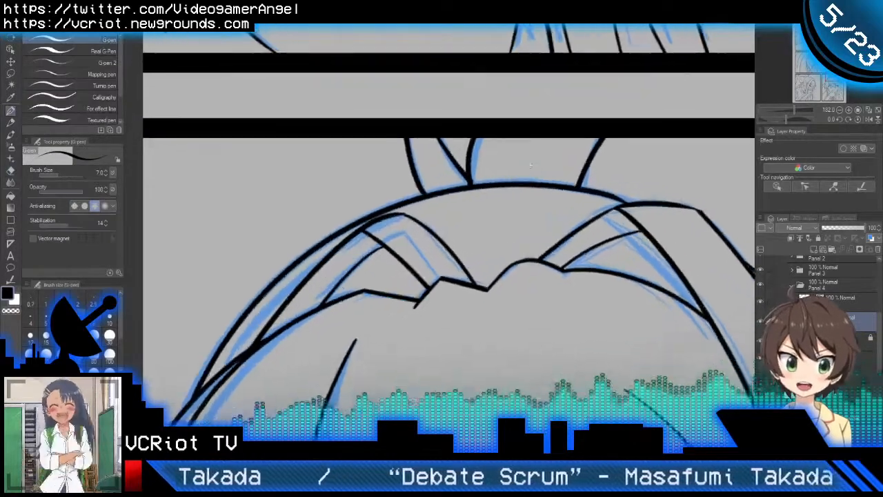
key(e)
key(p)
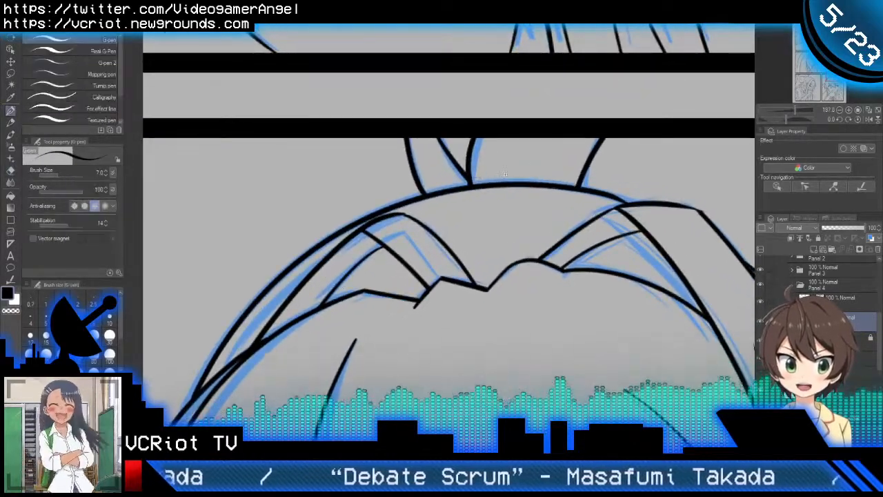
Step: Review the inked hair, hand and collar of the shocked character and compare the panel with its neighbours
scroll(505, 174, down, 4)
scroll(497, 200, down, 1)
drag(527, 251, 520, 160)
drag(532, 194, 516, 203)
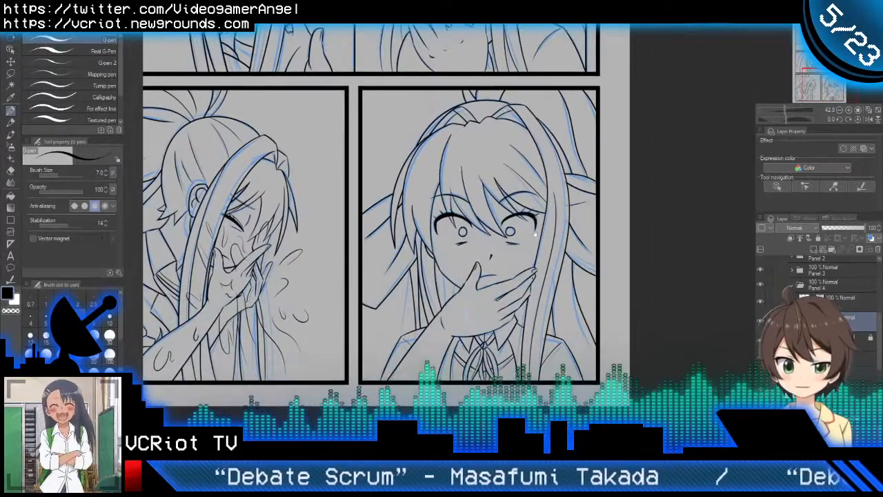
drag(534, 235, 527, 208)
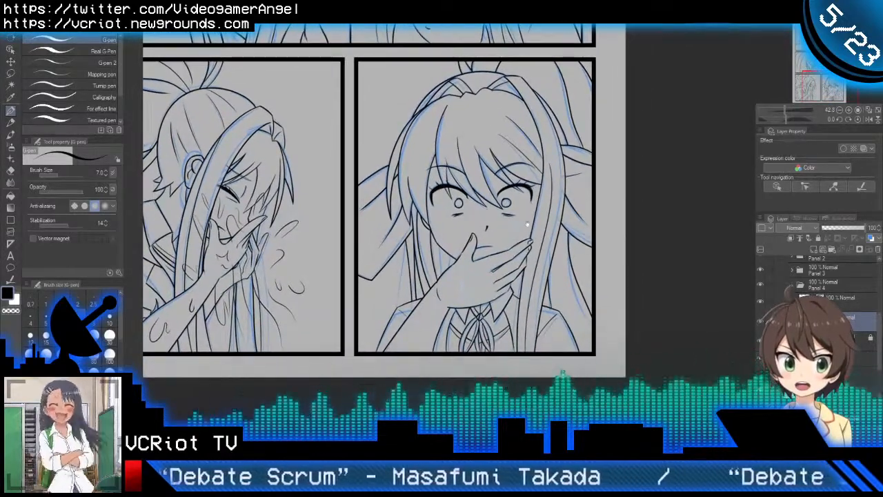
scroll(552, 249, up, 3)
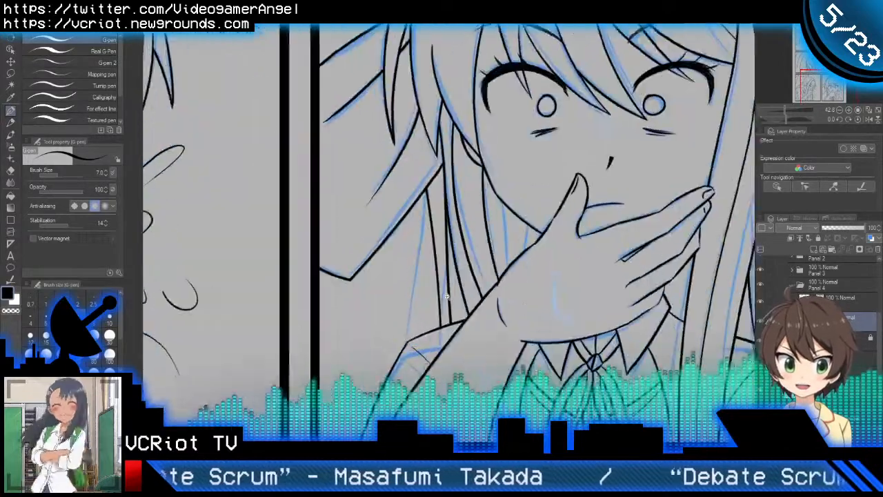
scroll(447, 296, down, 3)
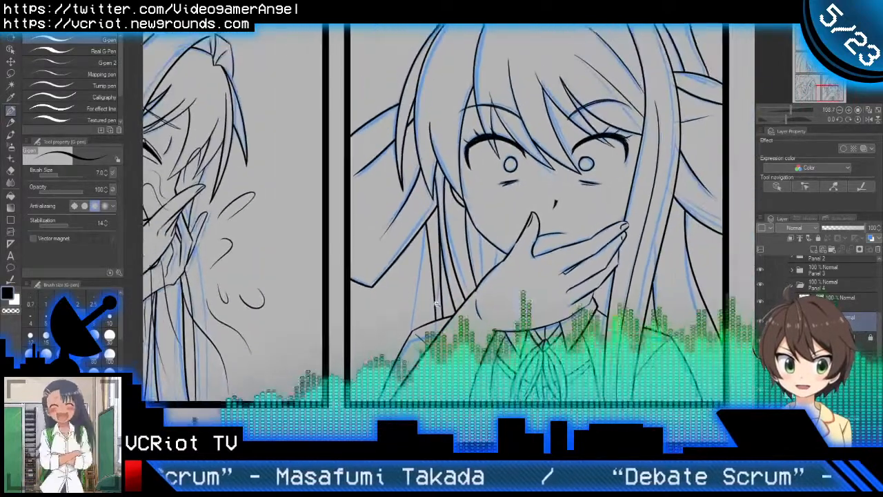
scroll(436, 302, down, 1)
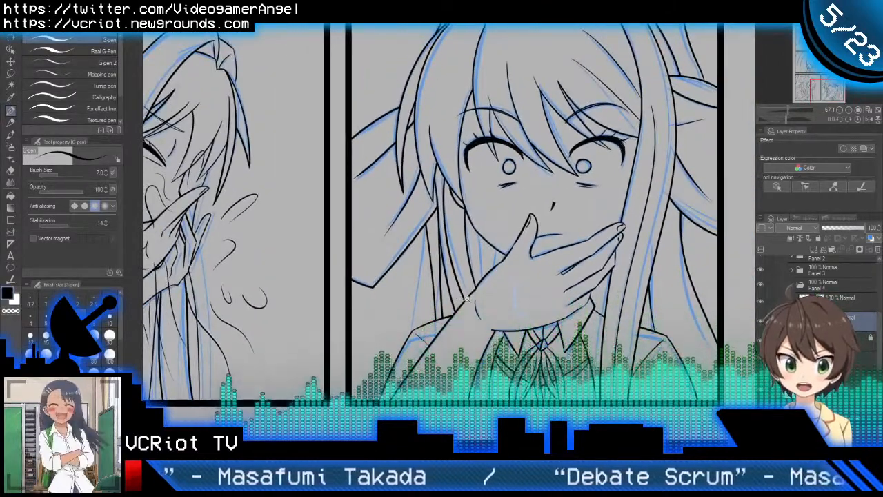
scroll(467, 298, down, 4)
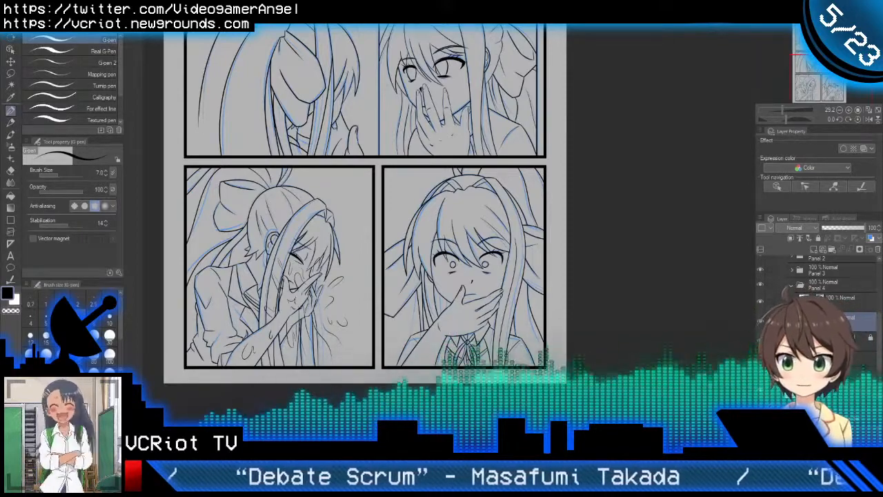
scroll(520, 254, up, 6)
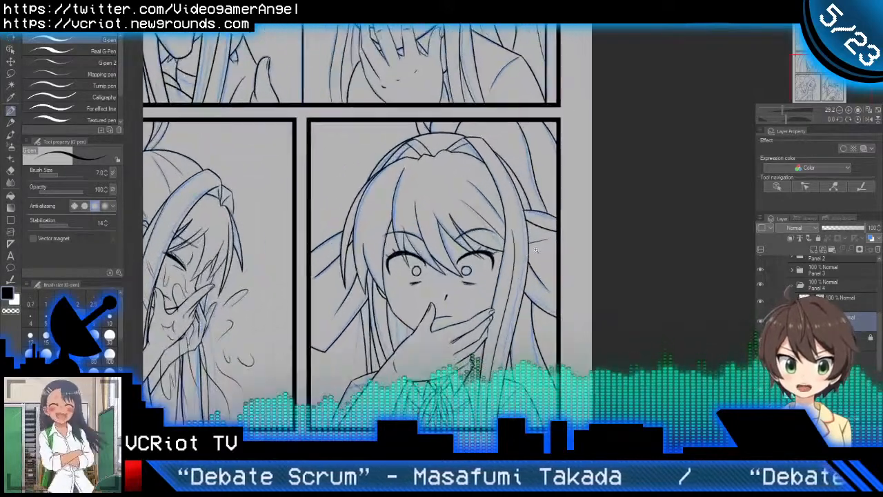
drag(520, 253, 552, 177)
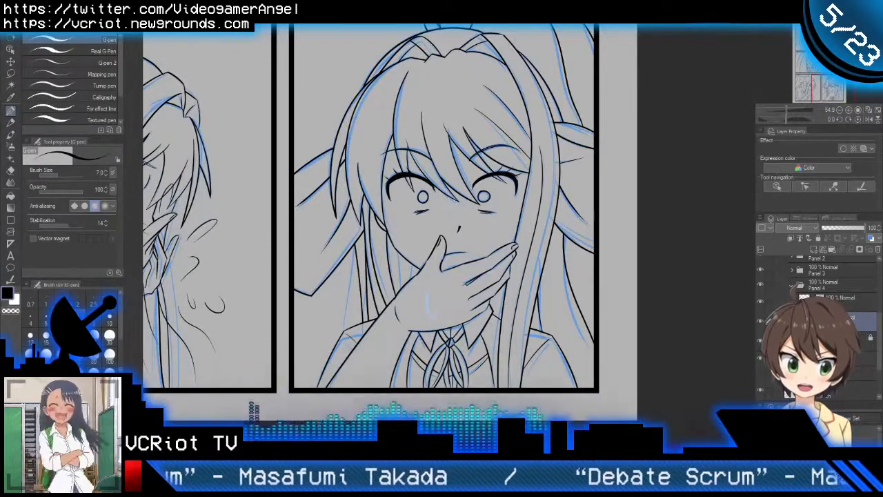
drag(583, 272, 574, 311)
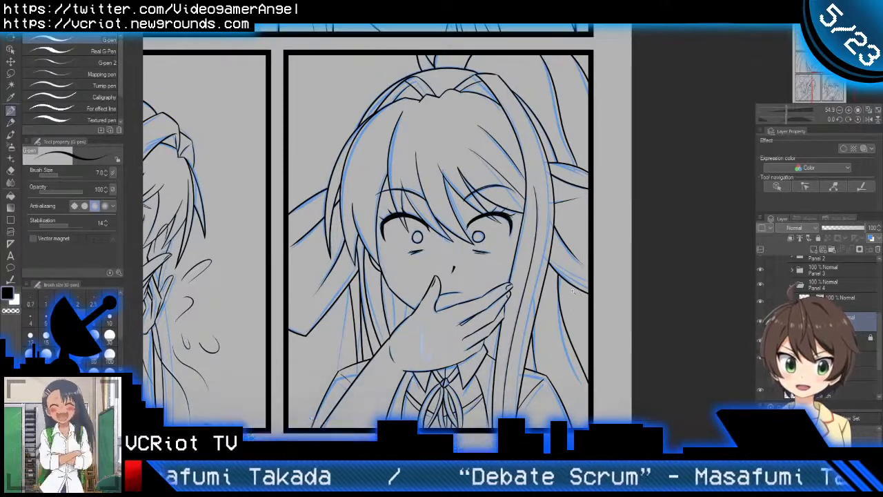
scroll(569, 293, down, 2)
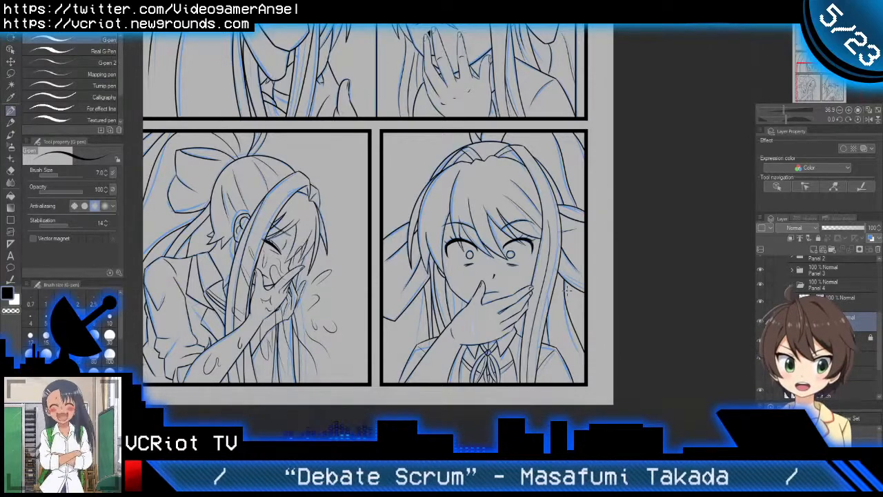
Step: Ink the long hair strand beside the shocked character's shoulder down to the panel's lower corner, and trim its end beyond the border
scroll(590, 331, up, 2)
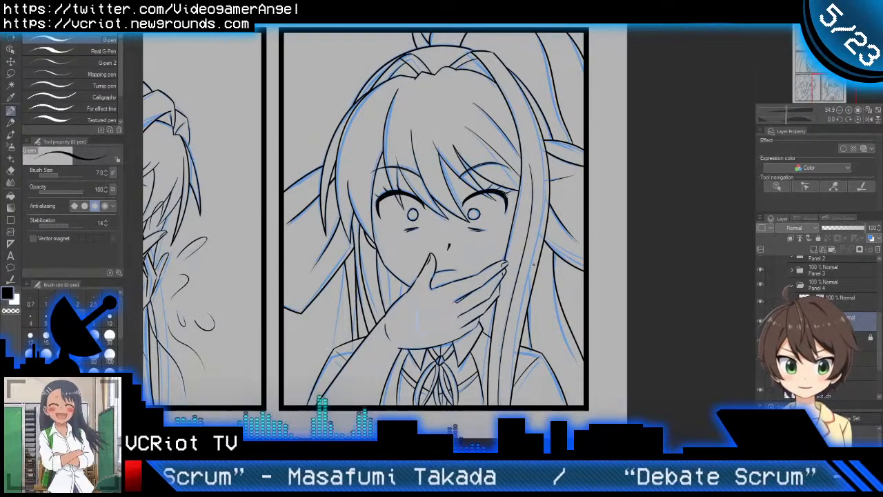
drag(533, 245, 542, 302)
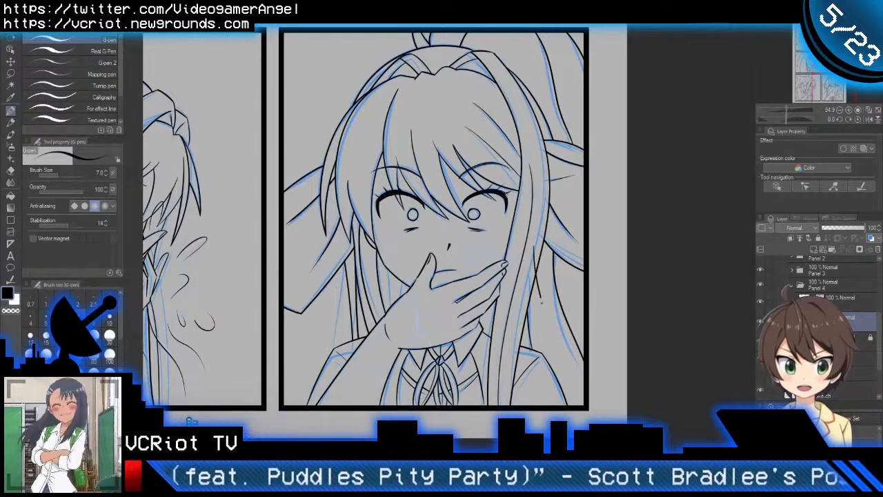
drag(531, 257, 562, 348)
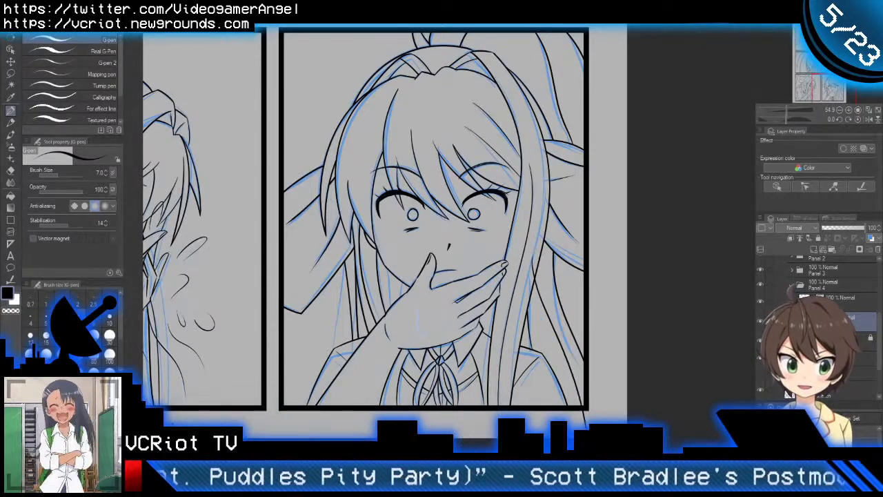
key(e)
key(p)
drag(578, 427, 592, 360)
key(e)
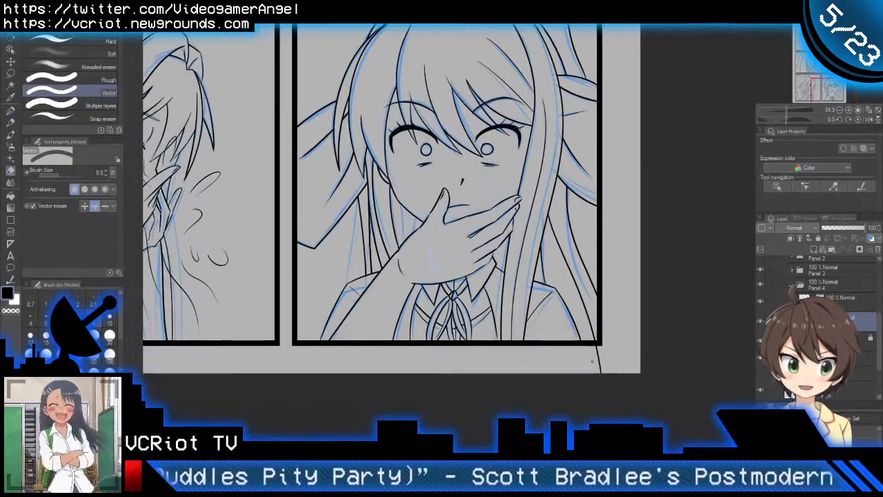
key(p)
scroll(625, 328, down, 3)
drag(617, 318, 609, 375)
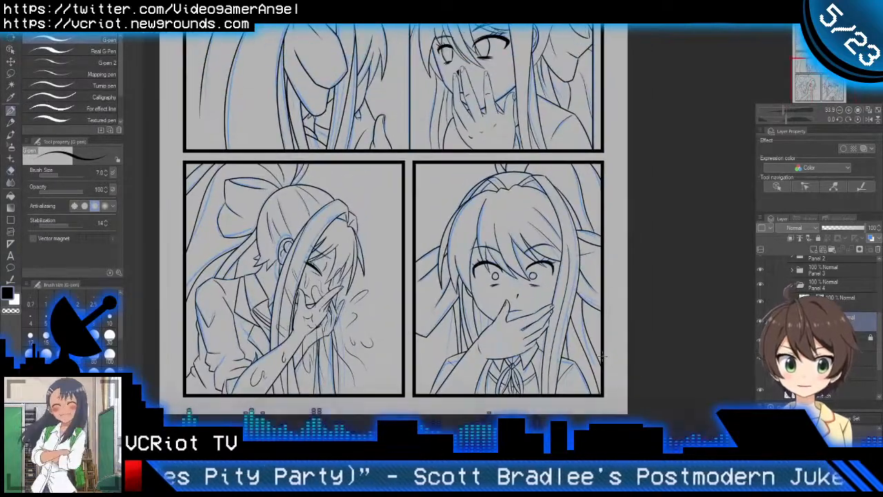
Step: Group the shocked character's line art layers in a new folder named Monika inside Panel 4
click(845, 339)
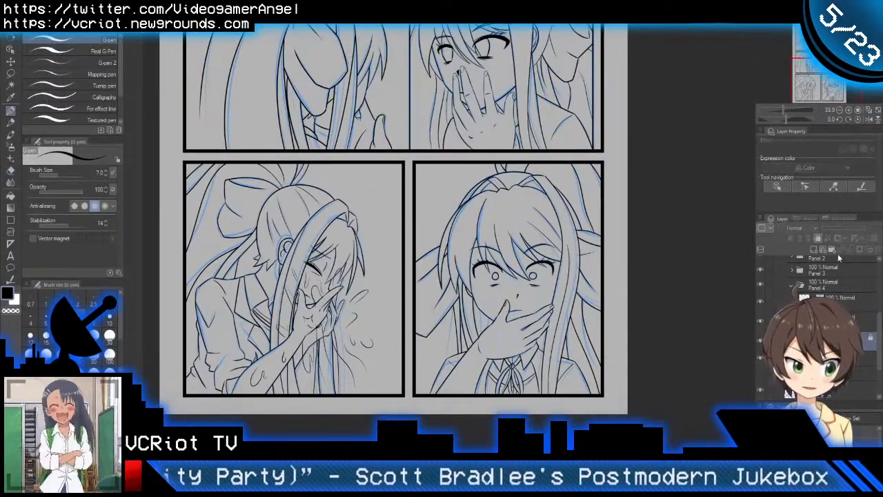
click(819, 238)
click(830, 299)
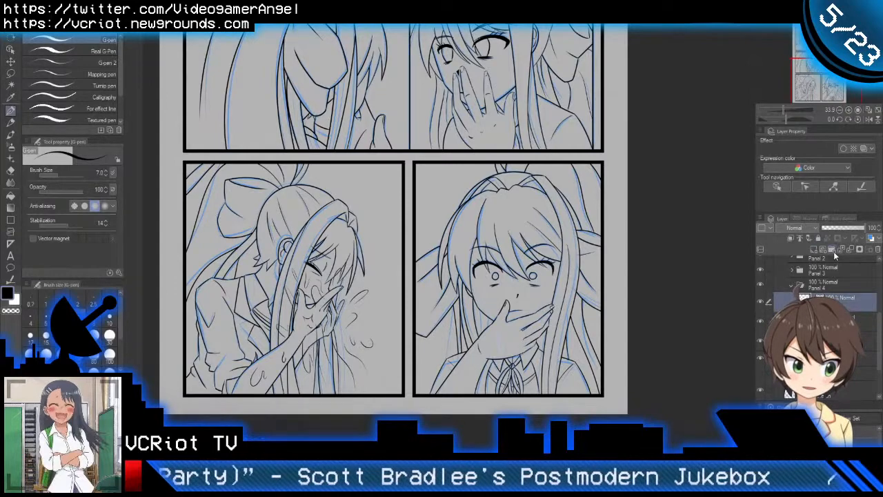
click(833, 250)
click(832, 317)
shift+click(833, 355)
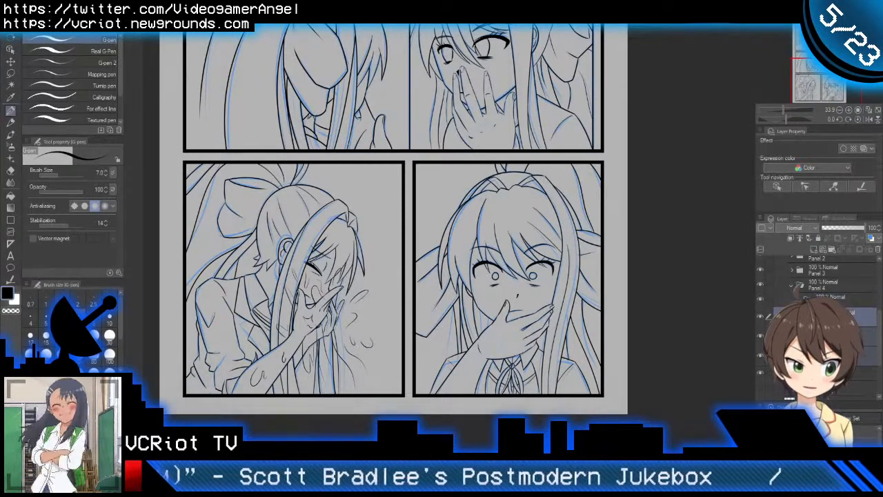
drag(833, 317, 833, 299)
click(832, 298)
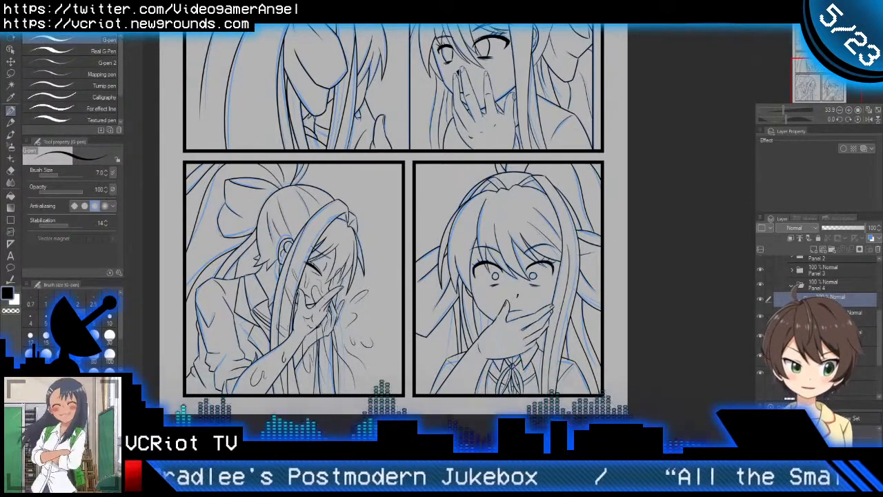
Step: Add a new vector layer above the Monika folder and hide the folder's line art
click(800, 298)
click(824, 249)
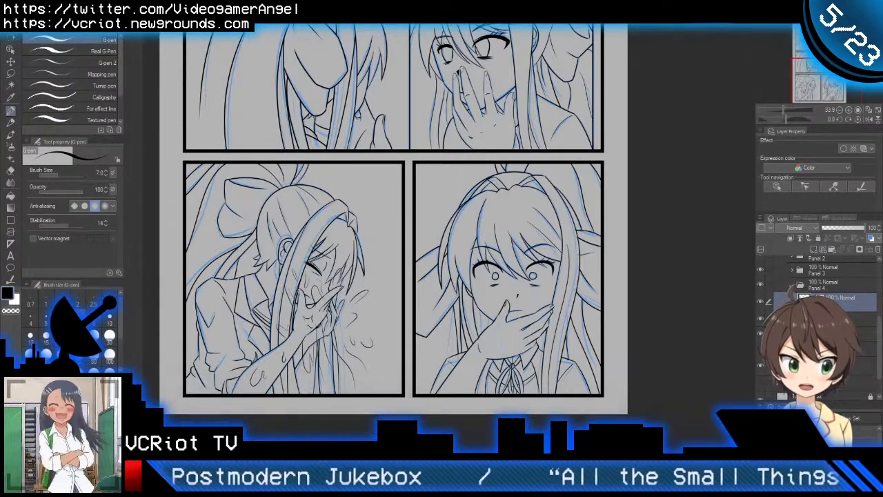
click(761, 320)
Step: Ink the wavy sweat drip running down between the shocked character's eyes, redoing the stroke until it follows the sketch
scroll(558, 322, up, 5)
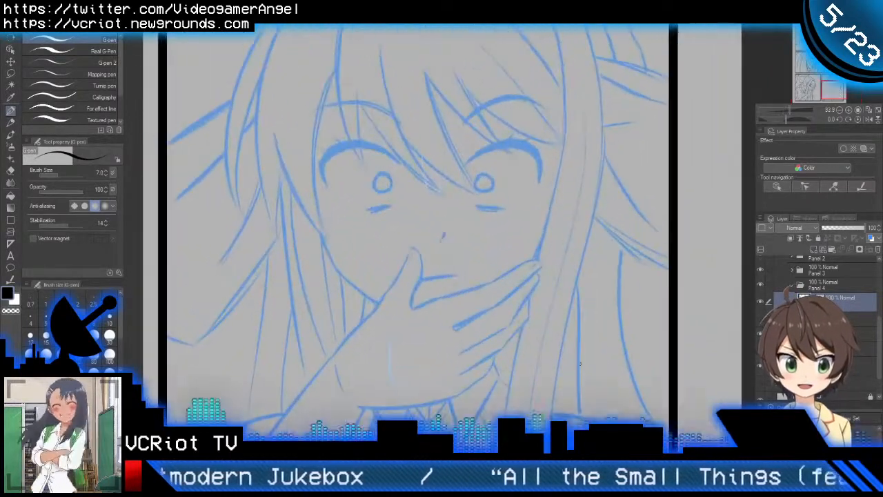
drag(577, 365, 605, 317)
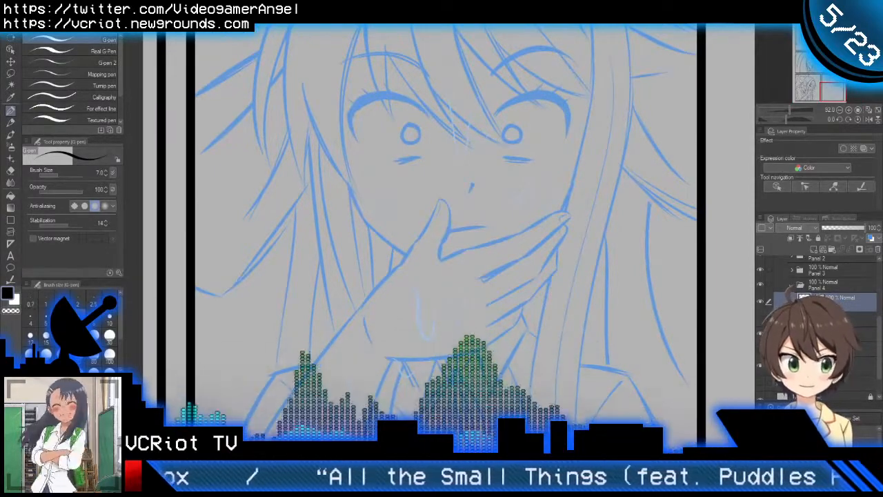
key(ctrl+space)
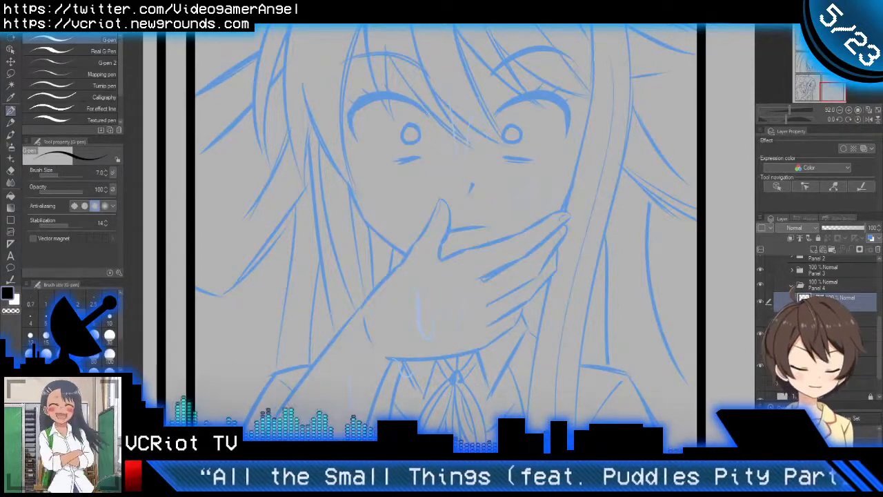
drag(496, 187, 508, 255)
scroll(470, 167, up, 5)
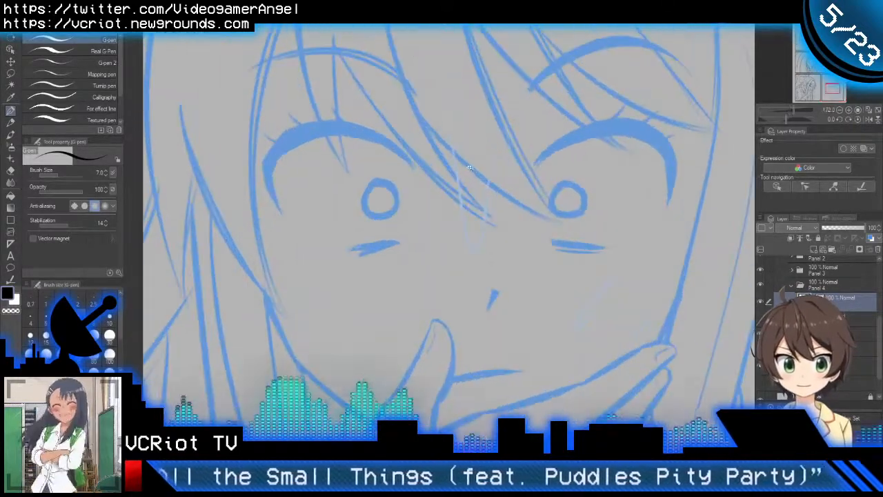
scroll(470, 168, up, 1)
mouse_move(436, 74)
mouse_down()
mouse_move(464, 256)
mouse_move(507, 176)
mouse_up()
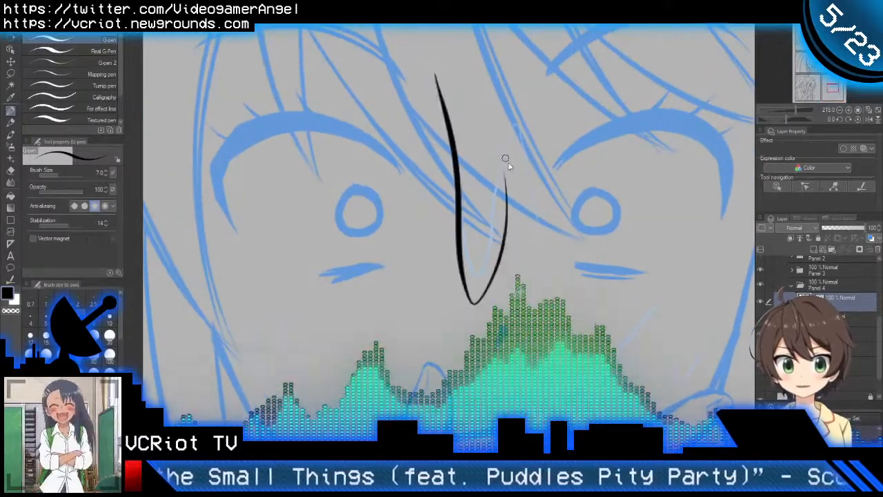
key(ctrl+z)
mouse_move(441, 78)
mouse_down()
mouse_move(456, 221)
mouse_move(479, 255)
mouse_move(512, 124)
mouse_move(535, 215)
mouse_up()
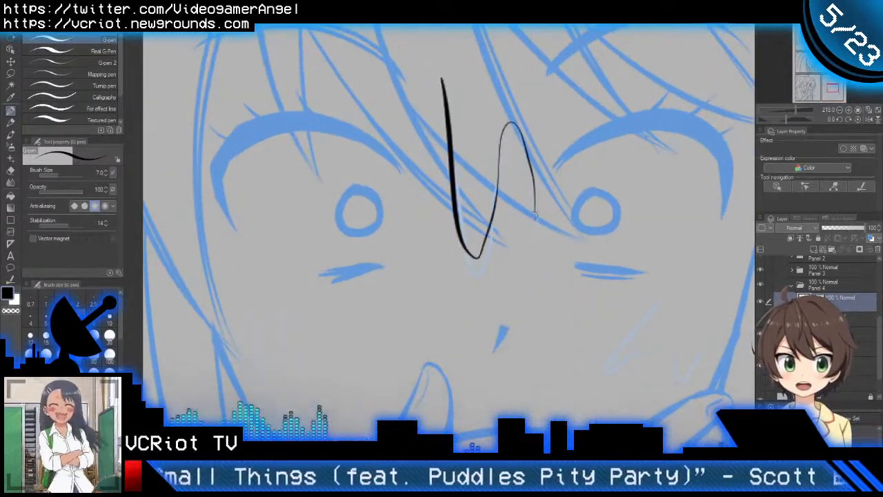
key(ctrl+z)
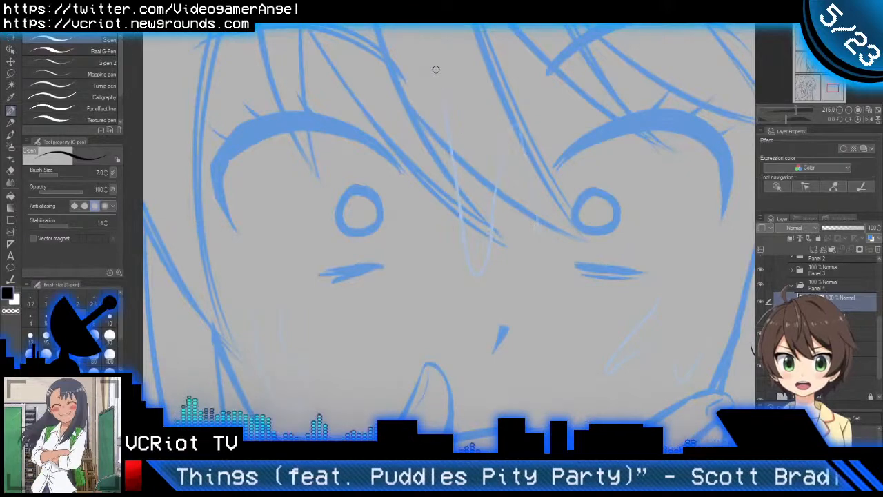
mouse_move(435, 72)
mouse_down()
mouse_move(455, 203)
mouse_move(491, 228)
mouse_move(509, 138)
mouse_move(540, 214)
mouse_up()
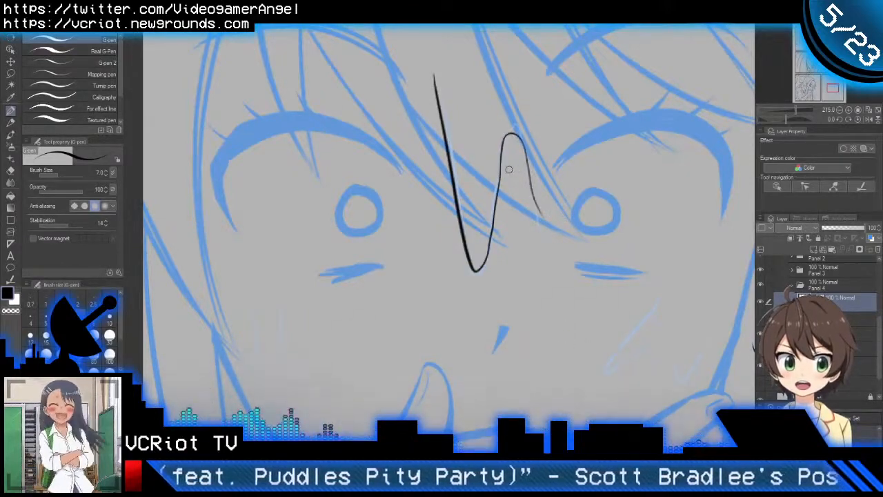
key(ctrl+z)
mouse_move(436, 75)
mouse_down()
mouse_move(464, 242)
mouse_move(485, 267)
mouse_move(515, 126)
mouse_move(534, 228)
mouse_up()
Step: Ink the slanted sweat drop and the small curved mark on the cheek above the fingertips
scroll(552, 247, down, 3)
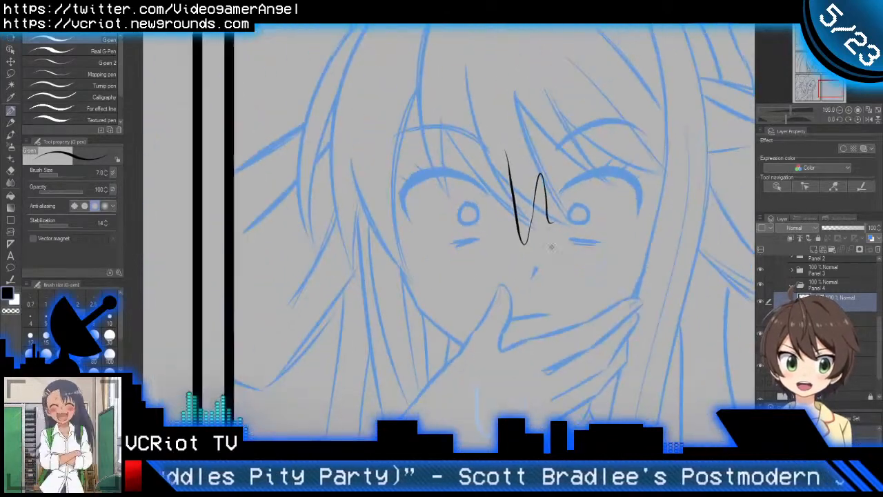
scroll(552, 247, up, 1)
scroll(585, 193, up, 4)
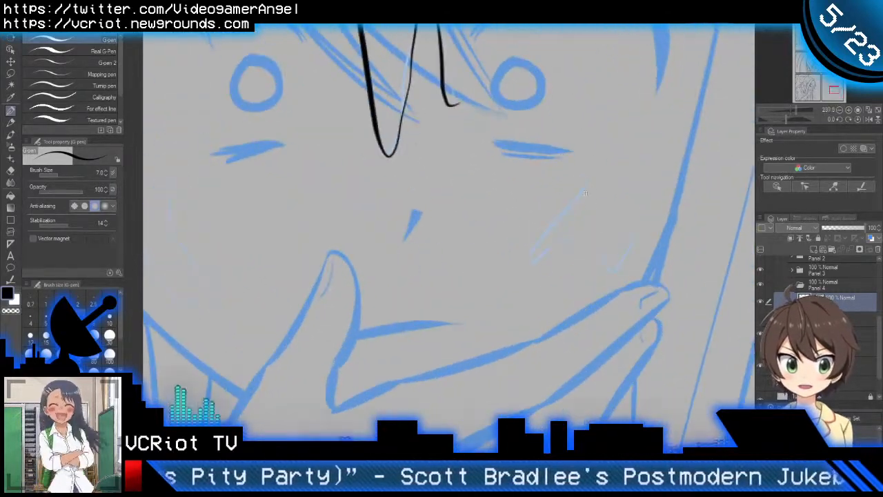
mouse_move(586, 183)
mouse_down()
mouse_move(524, 269)
mouse_move(595, 231)
mouse_move(617, 266)
mouse_move(642, 222)
mouse_up()
scroll(609, 259, down, 4)
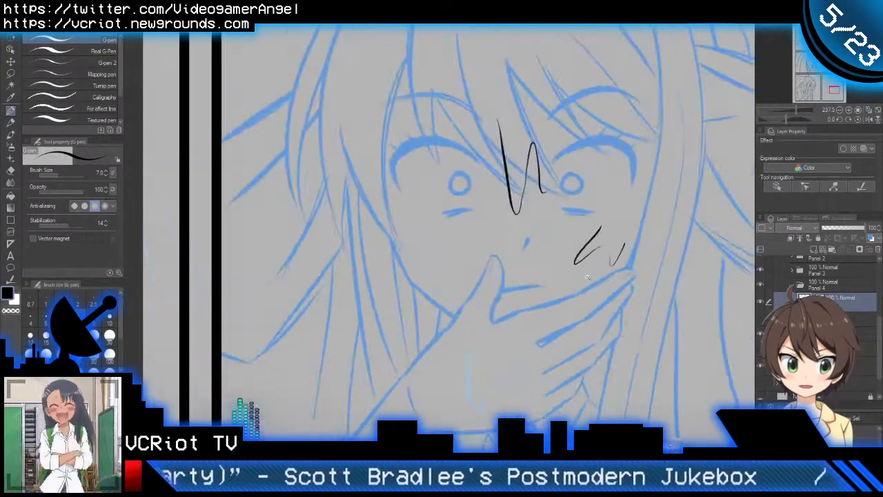
Step: Ink the sweat drips on the back of the hand and the small wavy mark across the lower fingers
drag(573, 301, 598, 182)
drag(505, 266, 527, 238)
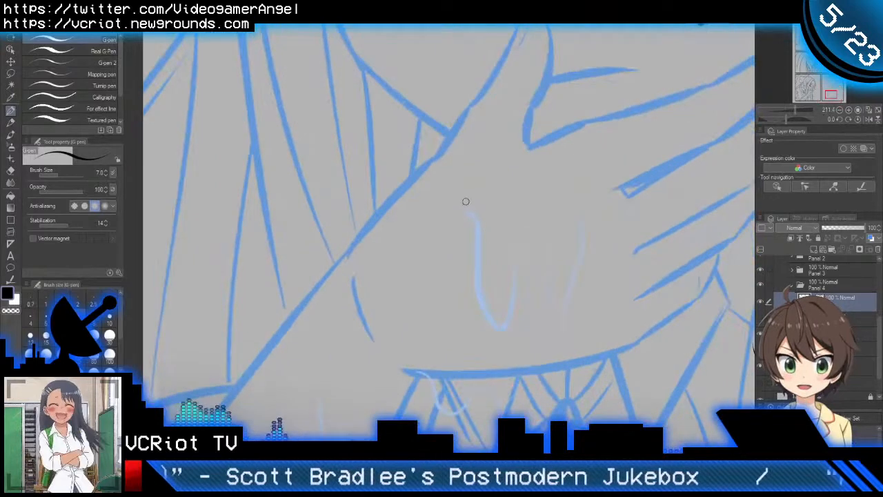
mouse_move(471, 212)
mouse_down()
mouse_move(486, 322)
mouse_move(508, 255)
mouse_move(556, 274)
mouse_up()
drag(585, 215, 556, 351)
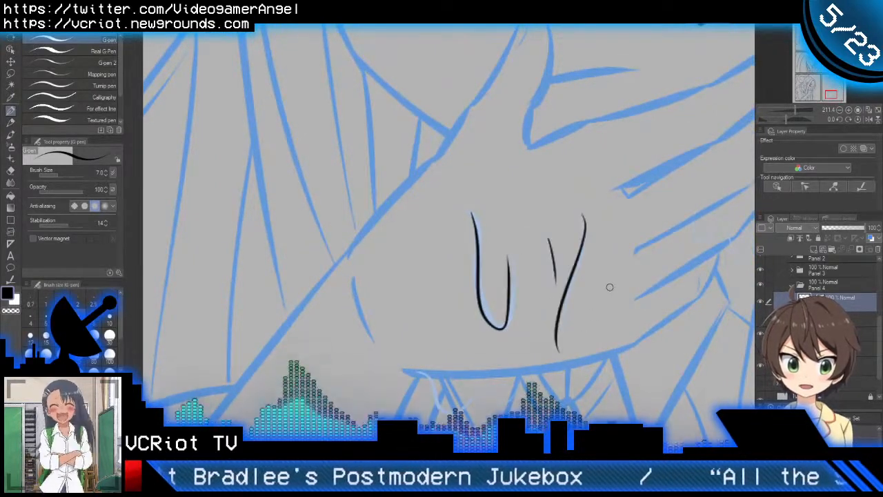
drag(610, 287, 495, 292)
scroll(605, 247, up, 3)
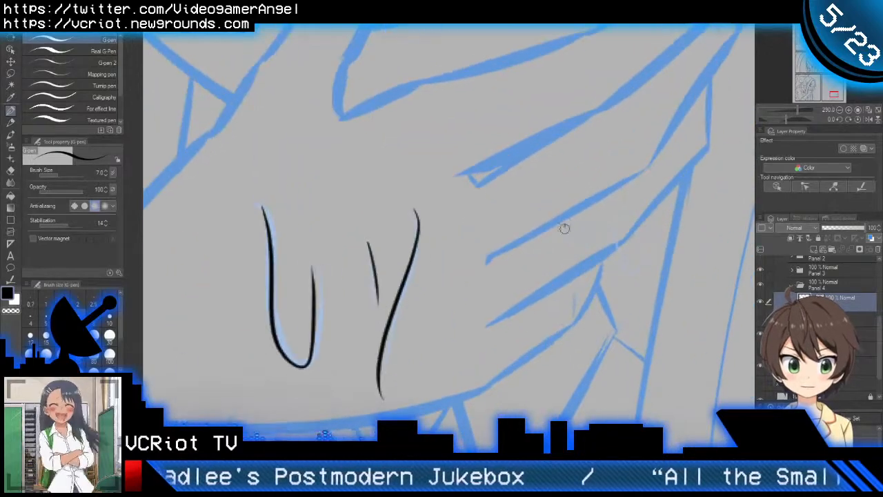
Step: Ink the long sweat drop on the forearm and the wavy drip under the hand's lower edge at the collar
scroll(467, 276, down, 5)
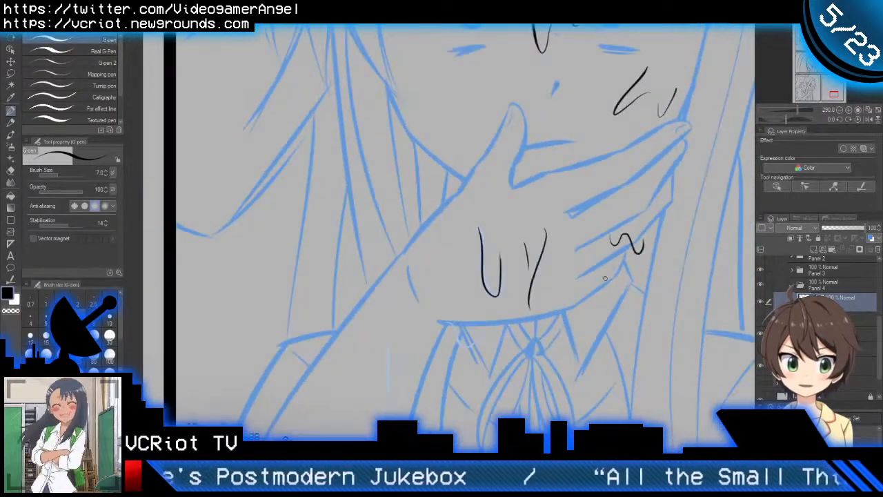
scroll(466, 276, up, 2)
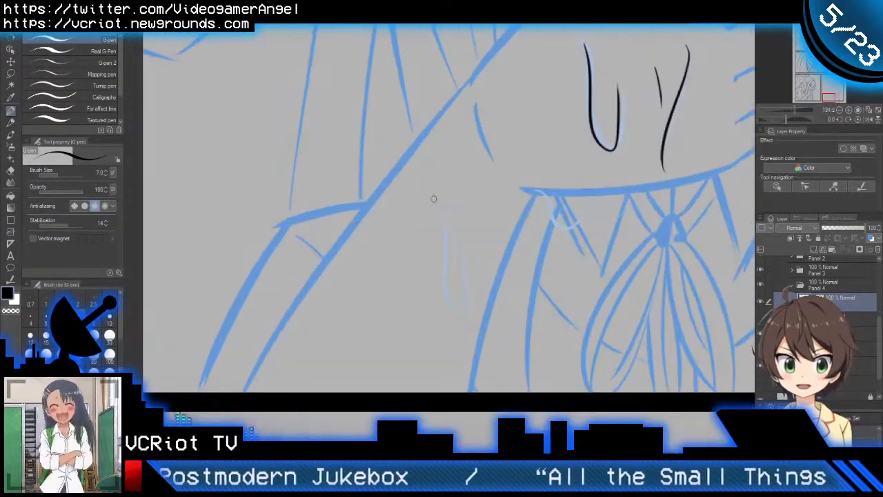
drag(458, 313, 460, 240)
drag(571, 242, 504, 269)
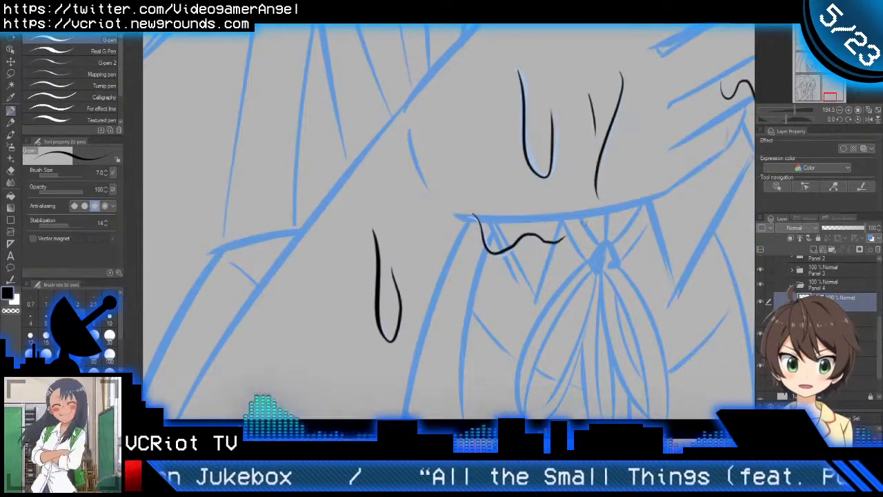
Step: Ink the sweat drop on the other cheek, between the side hair and the thumb, replacing the first attempt
scroll(588, 226, down, 5)
drag(646, 237, 566, 248)
scroll(566, 248, up, 1)
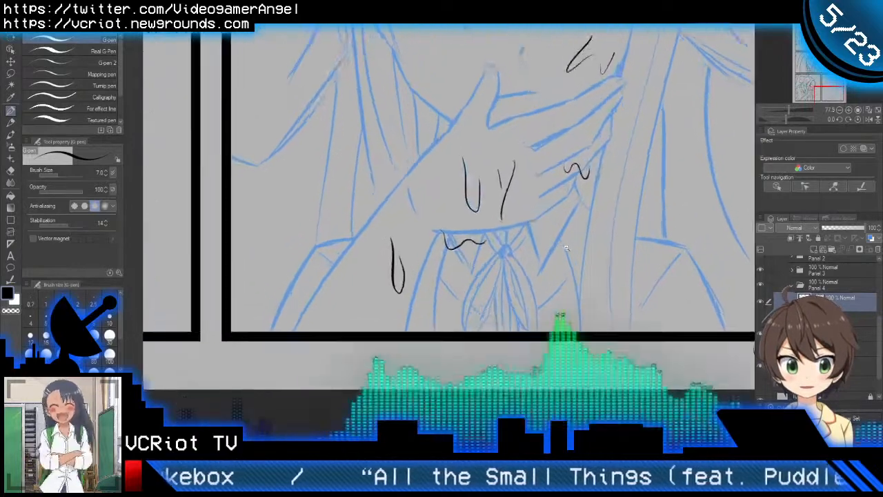
scroll(566, 248, down, 3)
scroll(532, 163, up, 4)
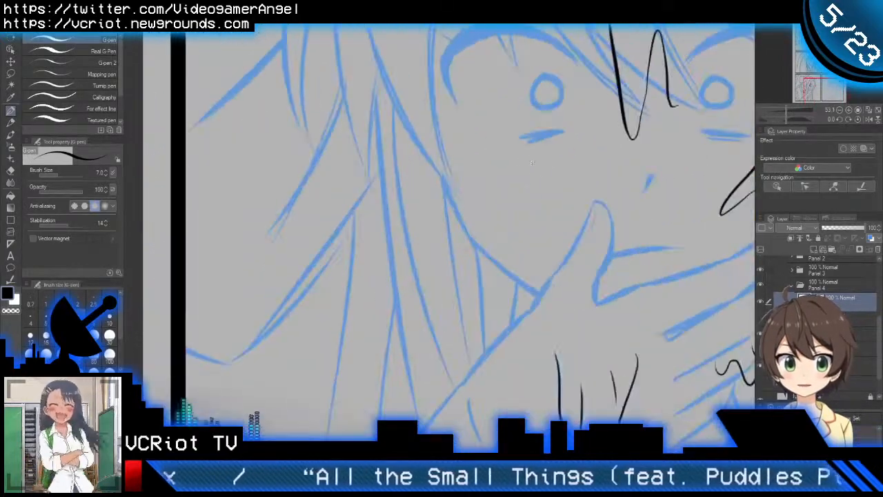
scroll(532, 163, up, 2)
drag(452, 150, 482, 245)
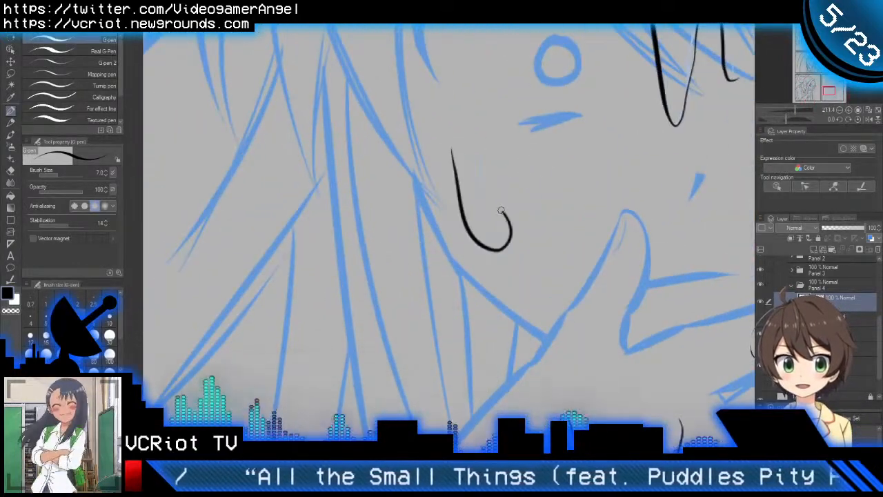
key(ctrl+z)
mouse_move(451, 147)
mouse_down()
mouse_move(468, 231)
mouse_move(502, 263)
mouse_up()
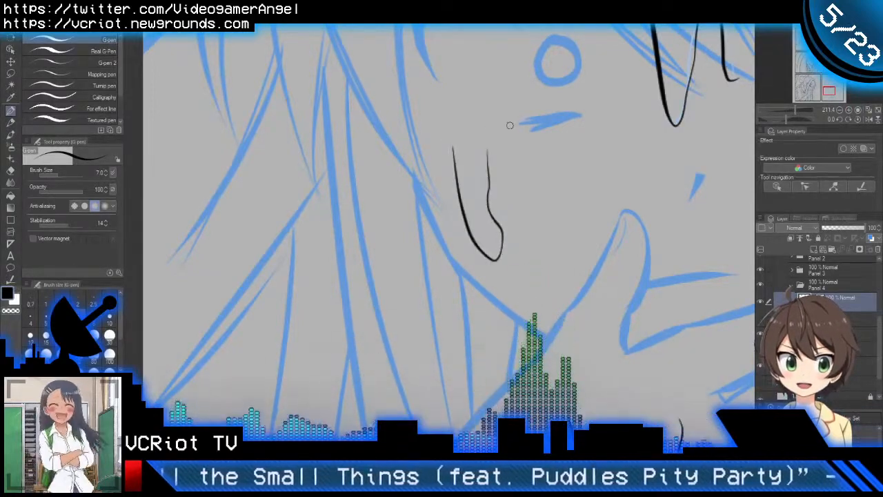
Step: Check the inked sweat drops against the whole panel and show the Monika folder's line art again
scroll(476, 183, down, 3)
scroll(483, 207, up, 2)
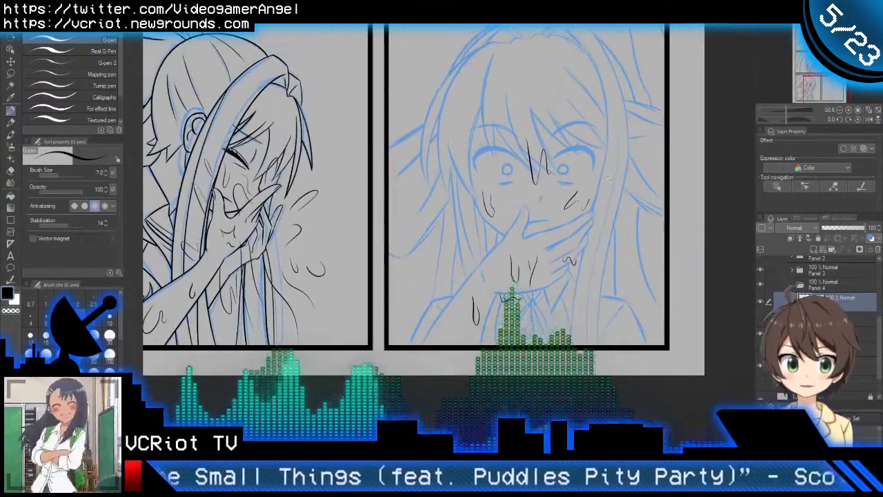
scroll(483, 207, up, 2)
drag(585, 260, 584, 206)
scroll(578, 209, down, 2)
scroll(570, 201, down, 3)
drag(552, 164, 540, 242)
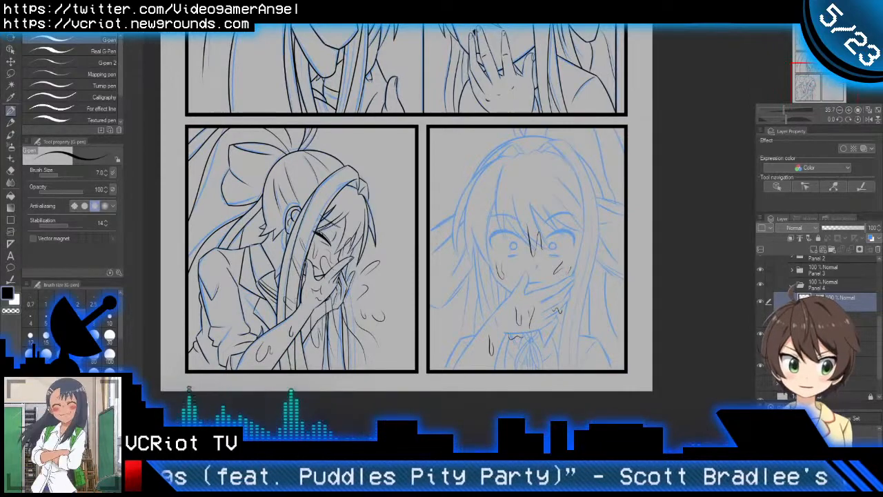
click(847, 318)
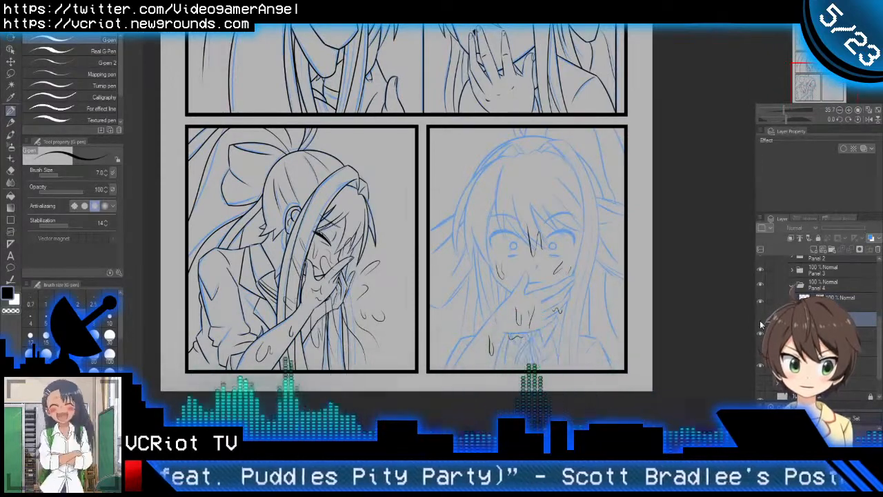
click(761, 321)
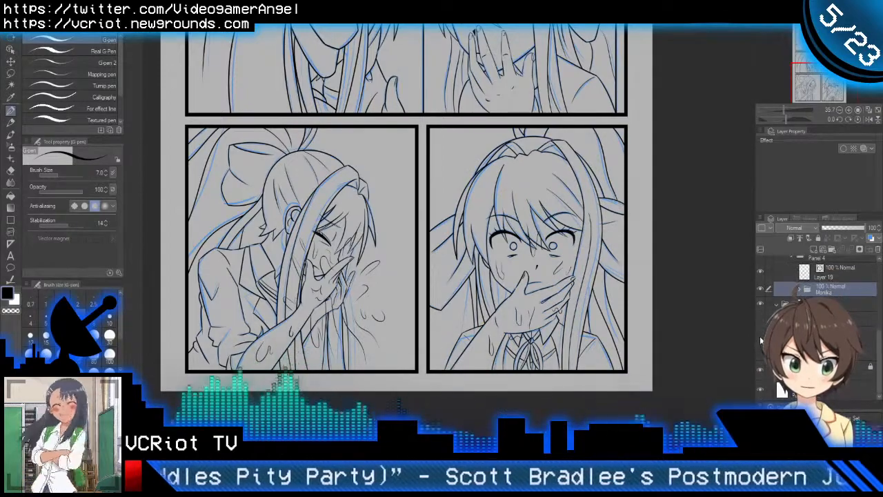
Step: Hide the blue sketch and check the clean line art across the whole page
click(760, 340)
drag(624, 297, 635, 451)
drag(534, 166, 560, 336)
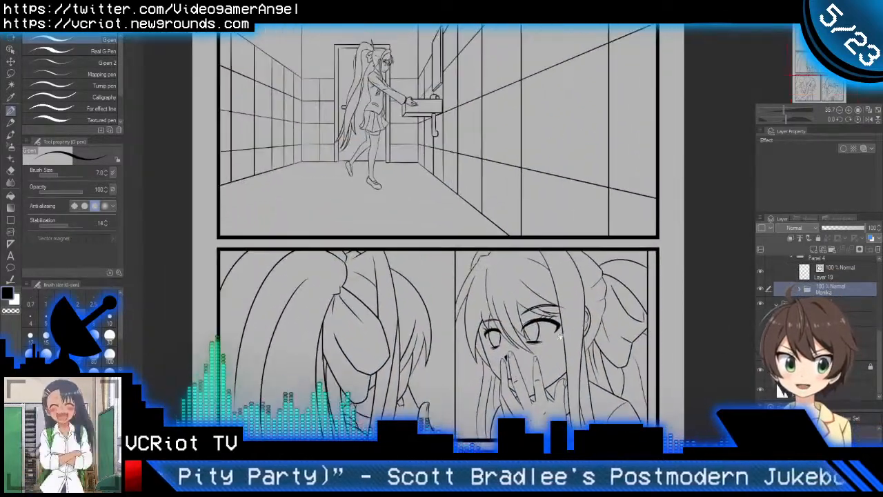
scroll(560, 336, down, 5)
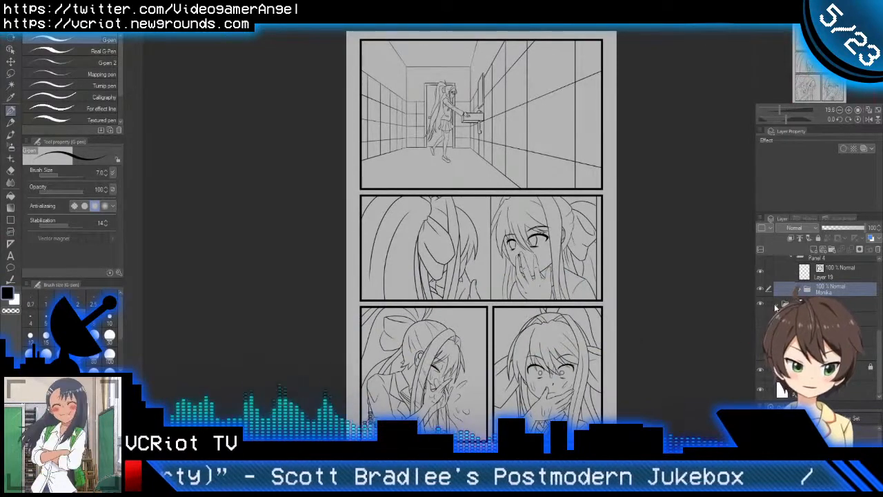
Step: Collapse the Lines folder and the blue sketch folder in the layer list
scroll(777, 308, up, 2)
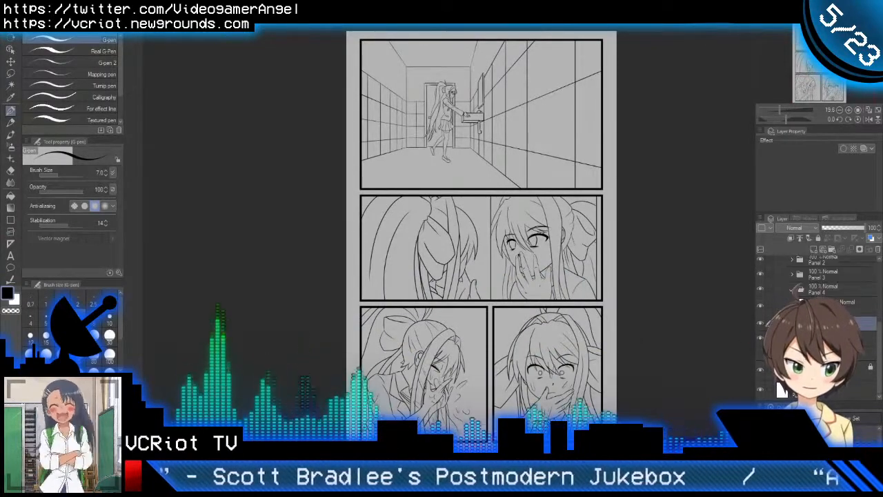
scroll(780, 390, up, 3)
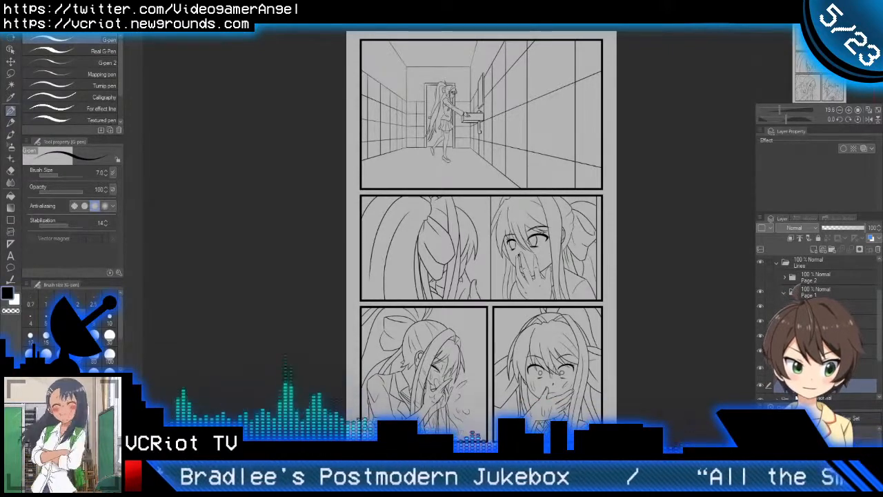
scroll(781, 386, down, 1)
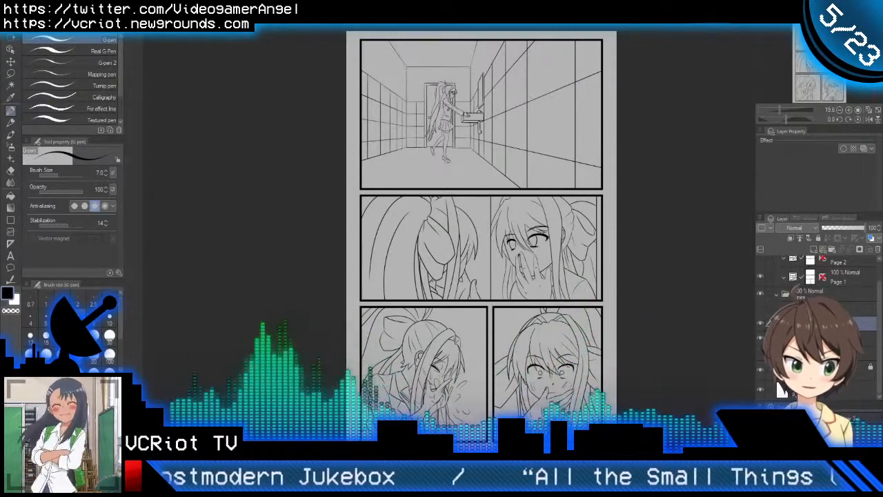
scroll(776, 296, up, 1)
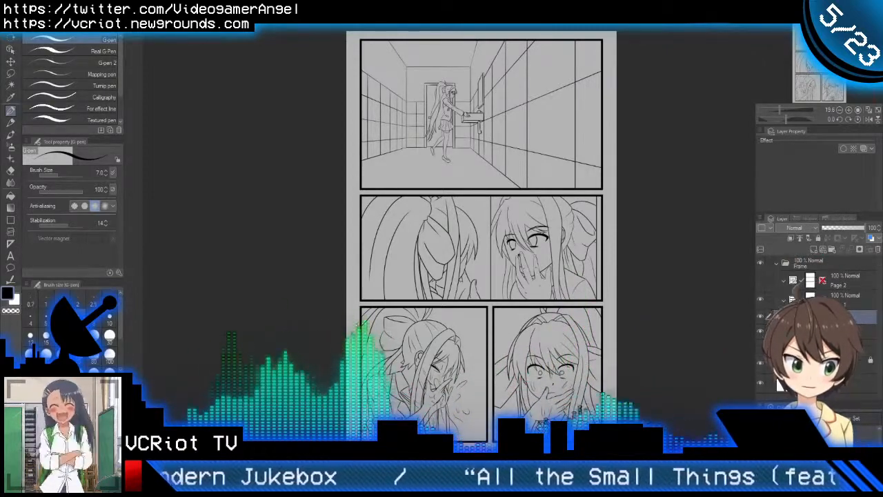
click(768, 332)
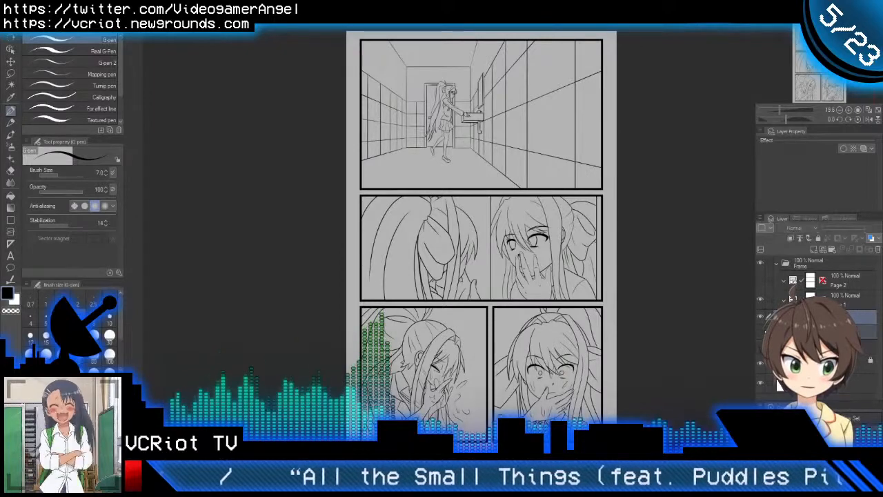
click(788, 332)
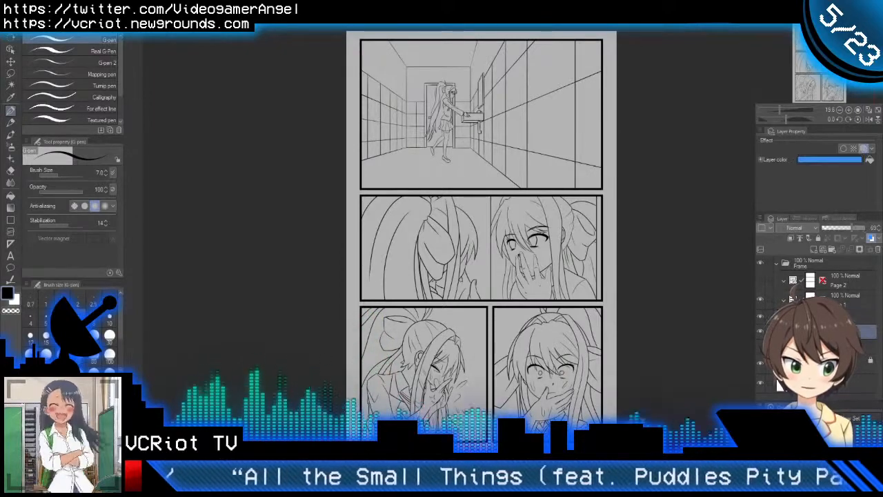
click(775, 332)
Step: Create a new layer folder beneath the sketch layers and add a raster layer to it
scroll(779, 334, down, 1)
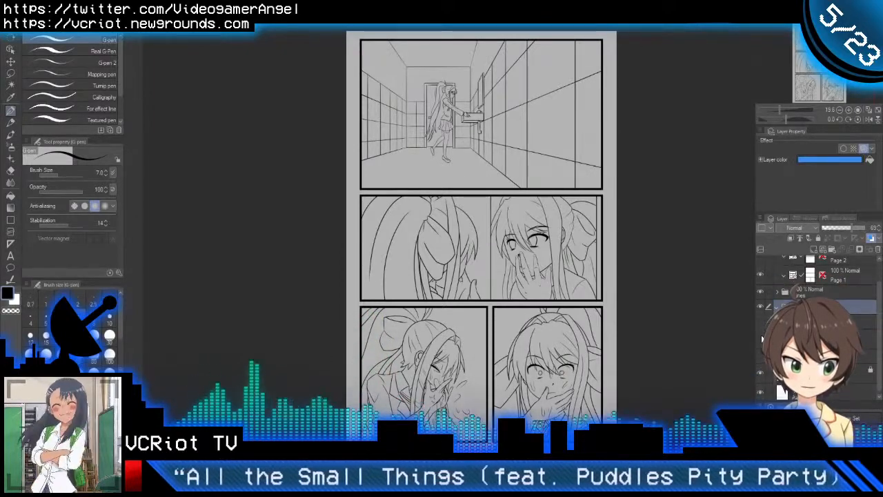
click(767, 309)
scroll(776, 309, up, 1)
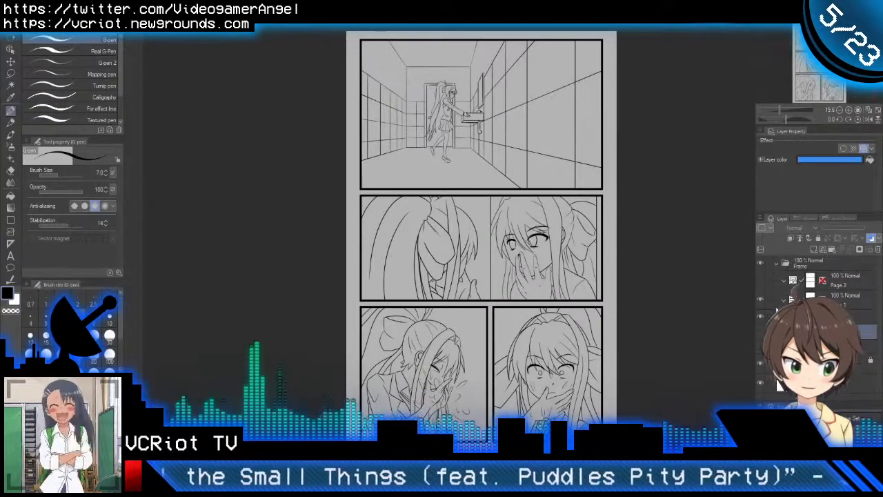
click(780, 346)
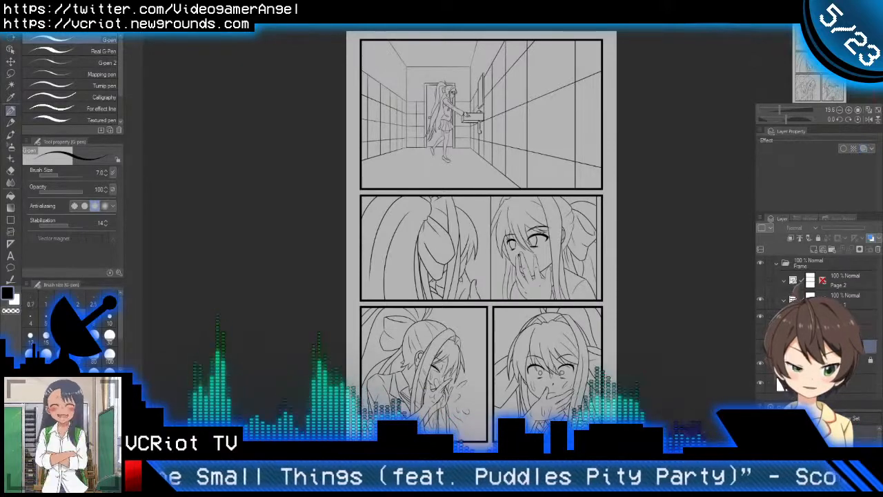
click(830, 250)
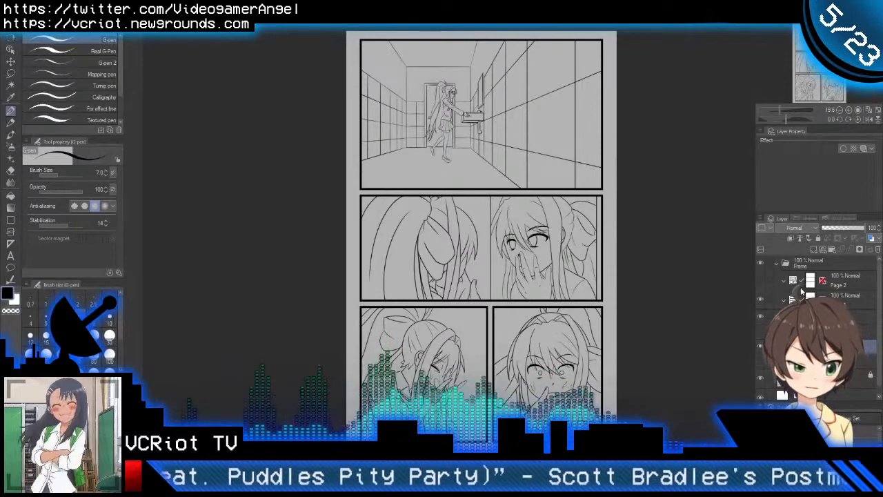
click(811, 250)
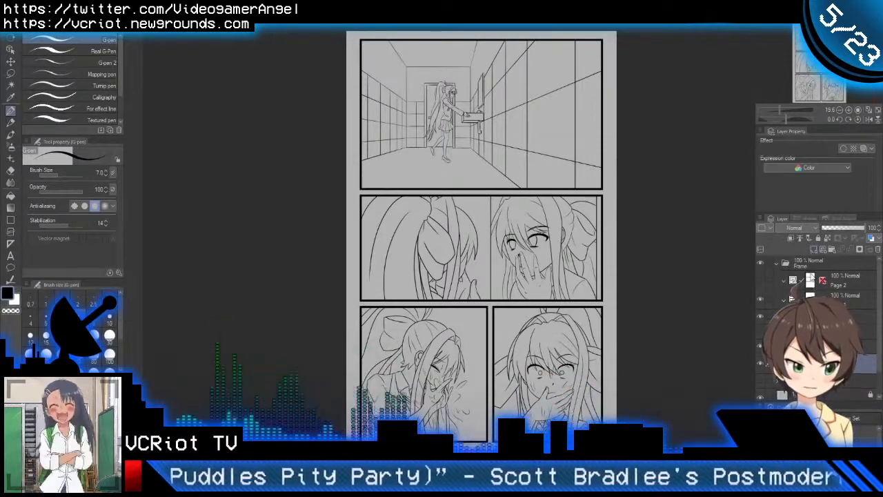
Step: Move the Page 1 frame into the Page 1 folder within Lines, and set the collapsed Lines folder as the reference layer
click(840, 317)
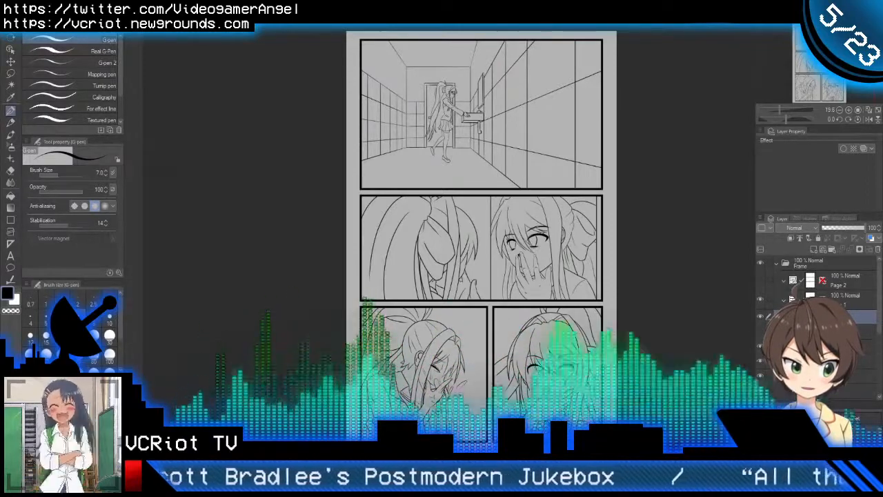
scroll(820, 310, down, 1)
click(839, 293)
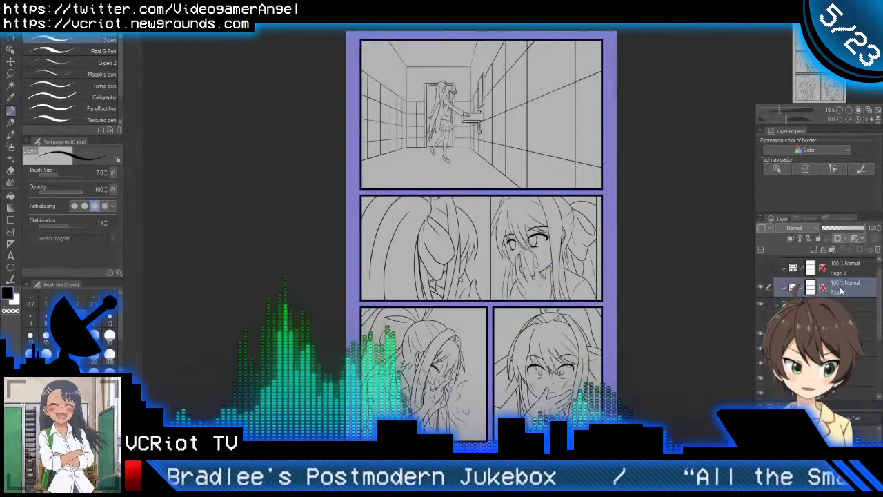
drag(838, 290, 830, 340)
scroll(821, 290, up, 1)
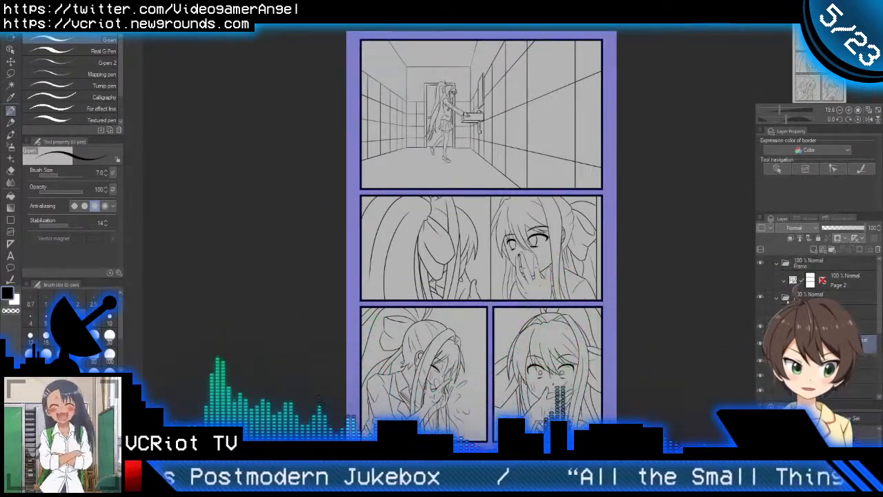
click(778, 298)
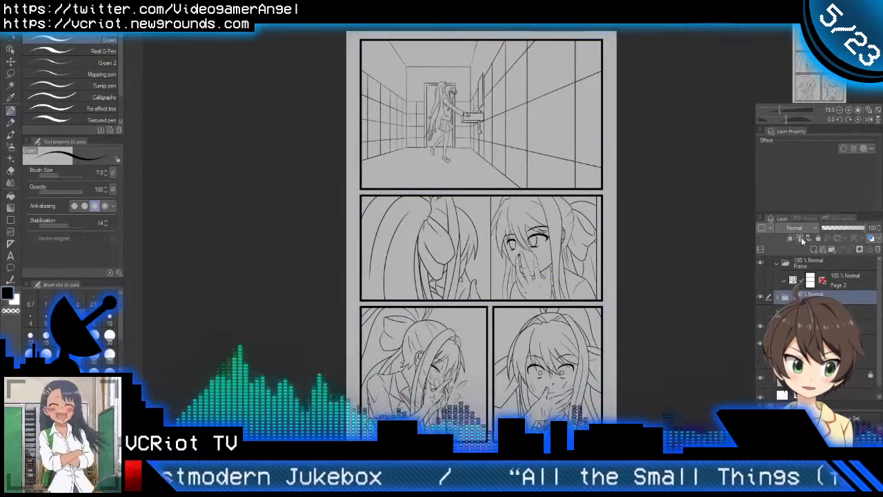
Step: Fill the interiors of all the page's panels with dark green on the new raster layer by selecting the outer margin and inverting it
scroll(817, 298, down, 1)
click(830, 336)
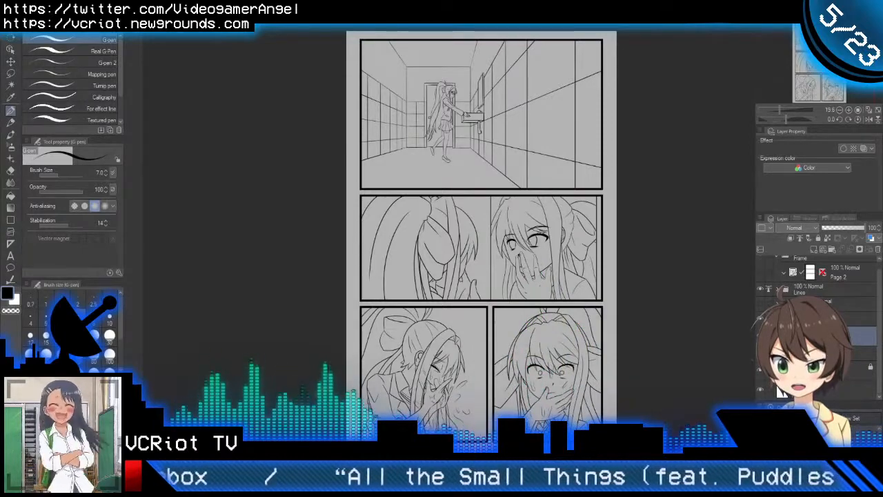
scroll(481, 44, up, 3)
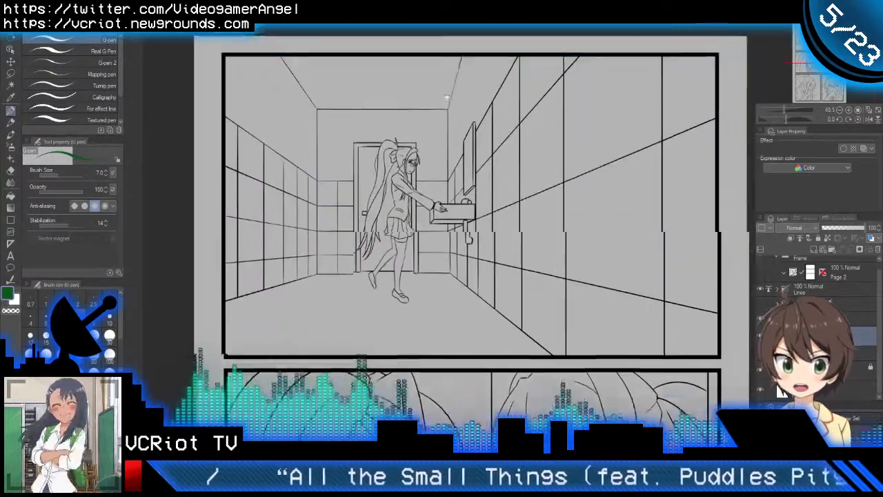
key(w)
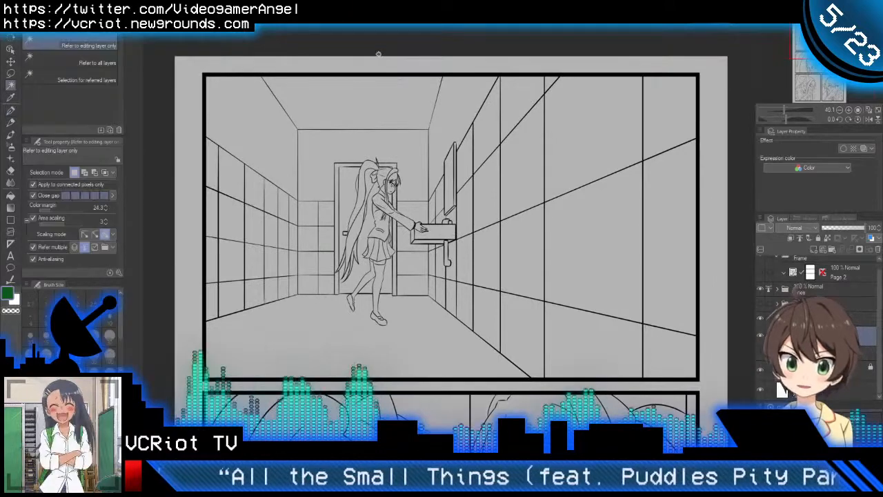
click(383, 60)
key(p)
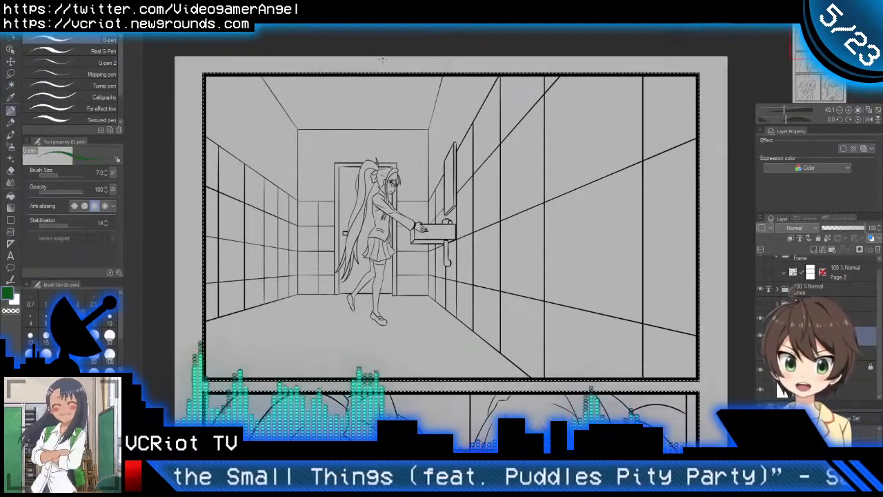
key(alt+Delete)
key(ctrl+d)
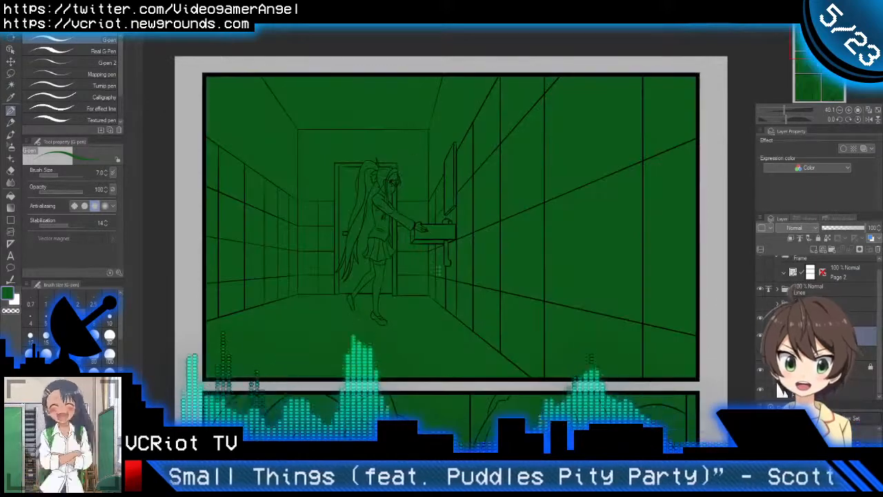
drag(439, 280, 420, 280)
drag(440, 338, 442, 183)
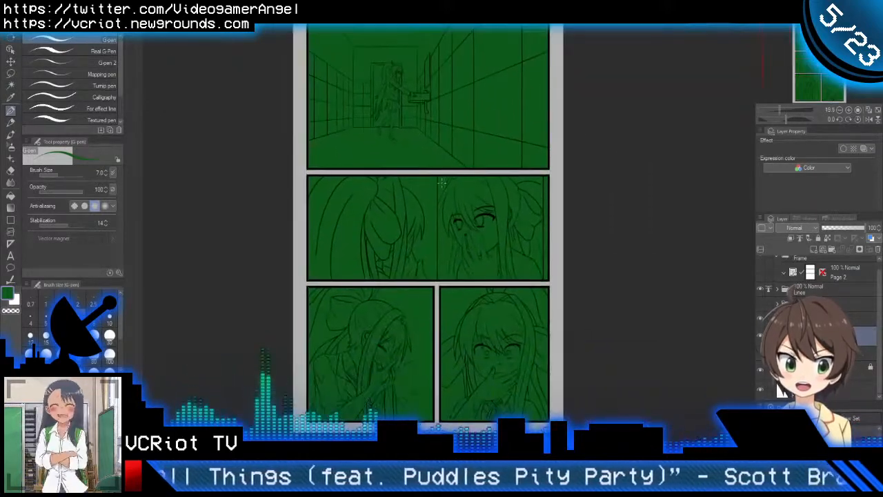
Step: Hide the green panel fill and add another raster layer
click(760, 337)
click(813, 250)
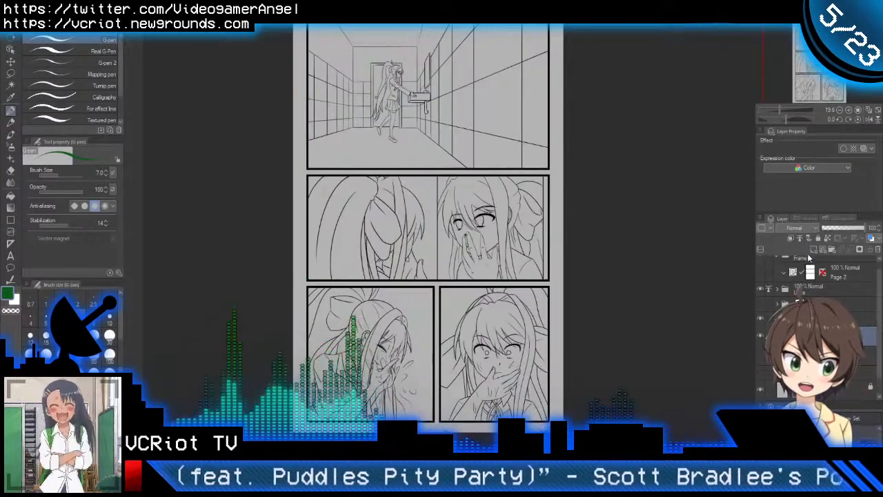
drag(382, 115, 387, 253)
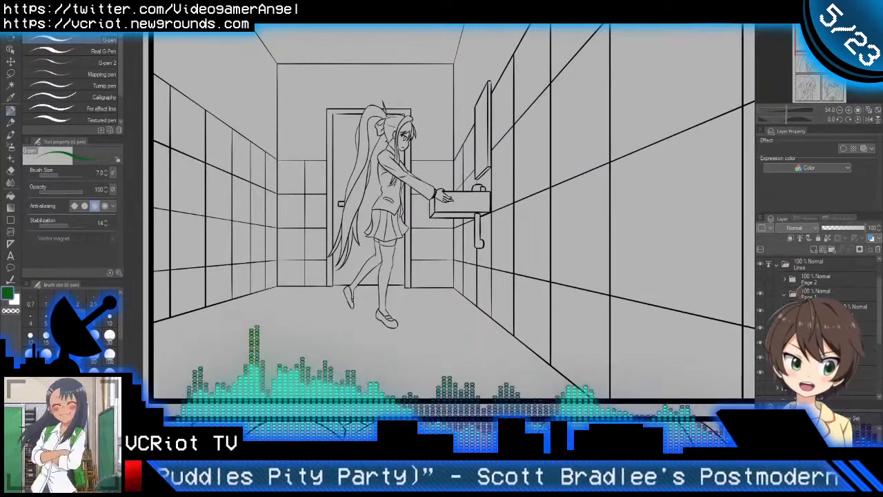
Step: Set the first panel's character line-art folder as the reference layer and select the character's silhouette by inverting the surrounding area
scroll(790, 296, down, 1)
click(854, 318)
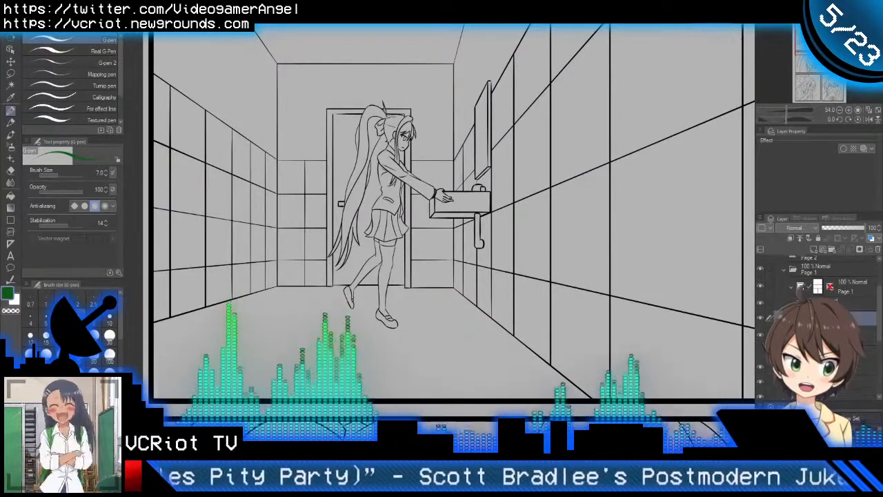
click(800, 238)
key(w)
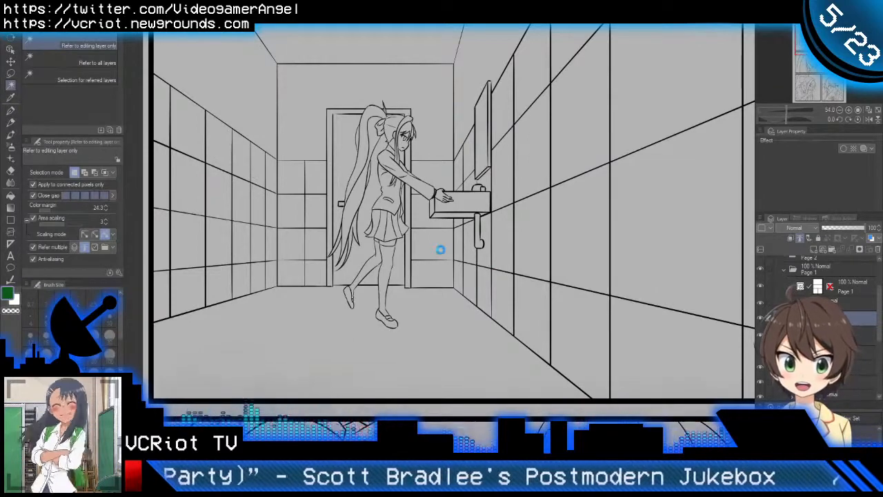
key(p)
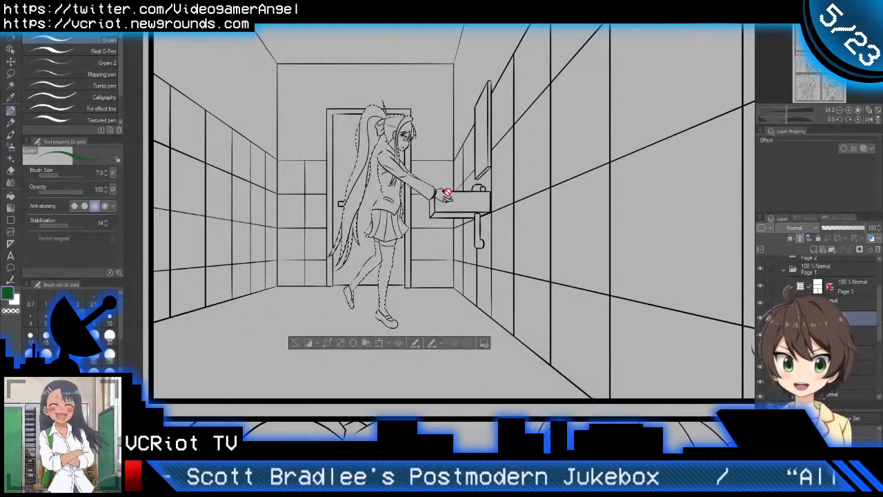
Step: Fill the selected silhouette with dark green on the new raster layer and clear the selection
scroll(446, 191, down, 5)
scroll(821, 331, down, 3)
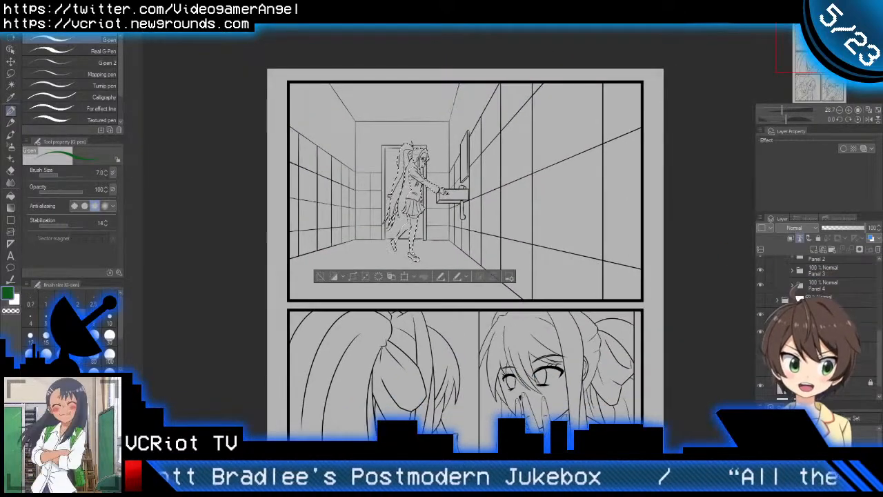
click(828, 332)
key(alt+Delete)
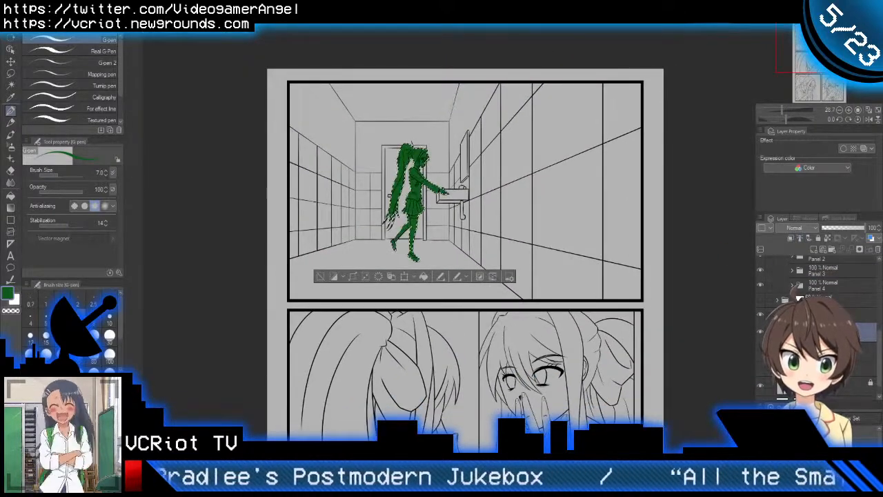
key(ctrl+d)
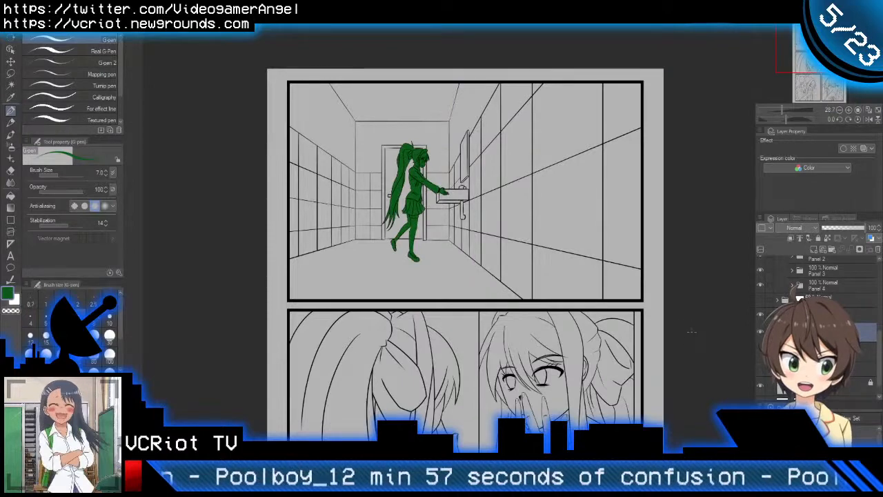
Step: Check the first panel's silhouette fill up close, and add a new layer folder and a raster layer next to it
drag(595, 321, 578, 280)
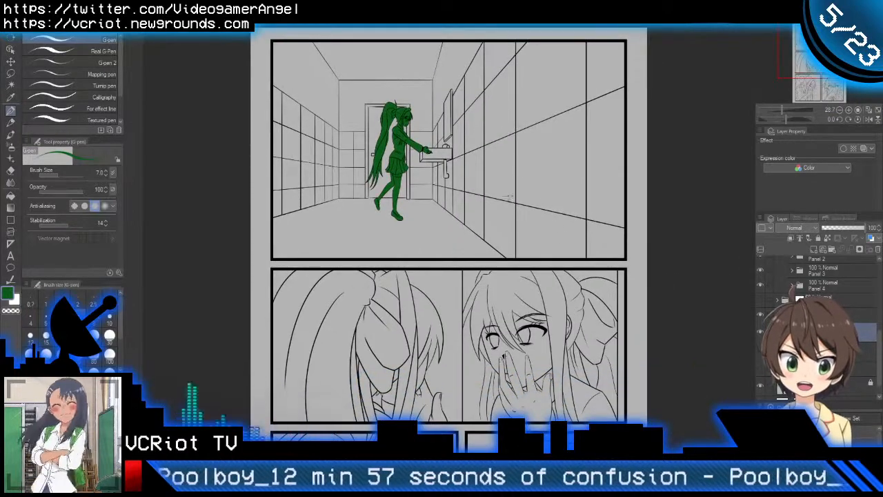
drag(444, 144, 441, 193)
drag(393, 182, 408, 184)
drag(462, 204, 404, 198)
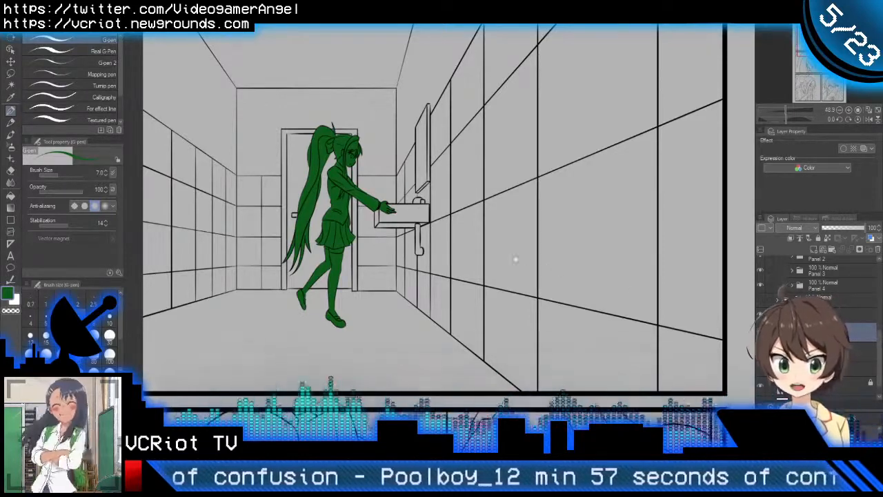
drag(515, 259, 611, 260)
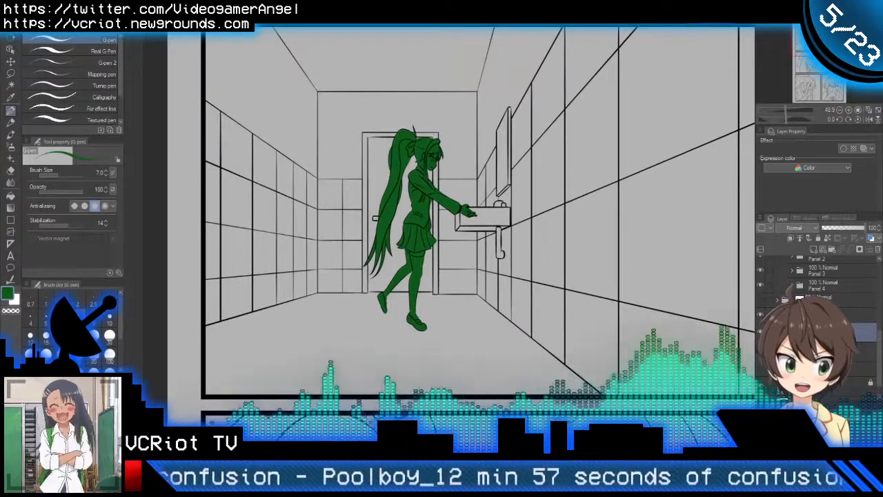
click(831, 250)
click(813, 249)
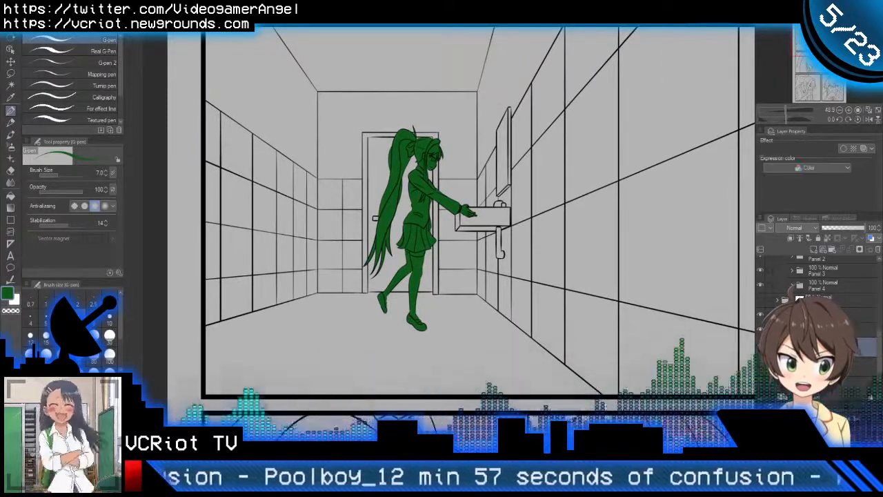
Step: Make the new raster layer next to the new layer folder the active layer
drag(828, 345, 828, 329)
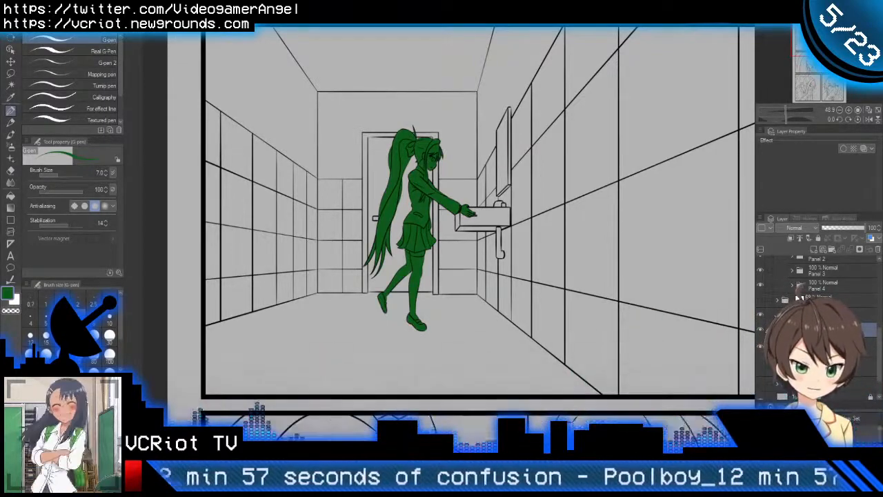
key(ctrl+space)
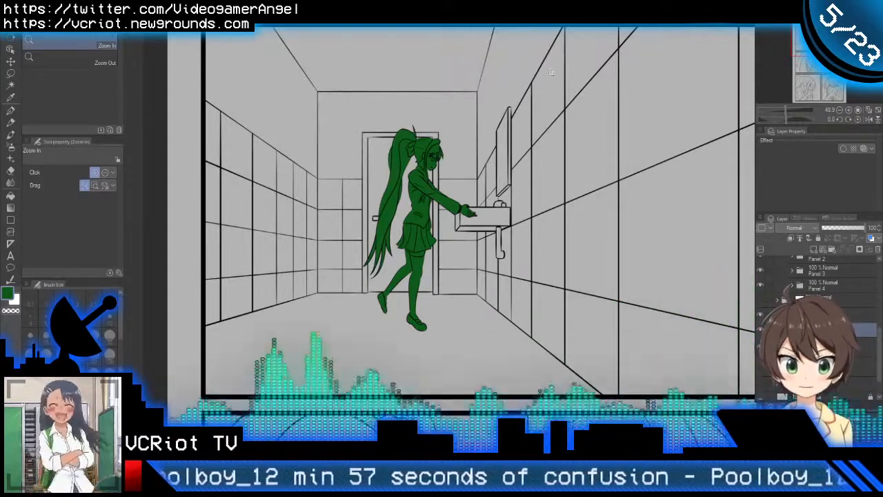
drag(491, 107, 529, 129)
click(821, 345)
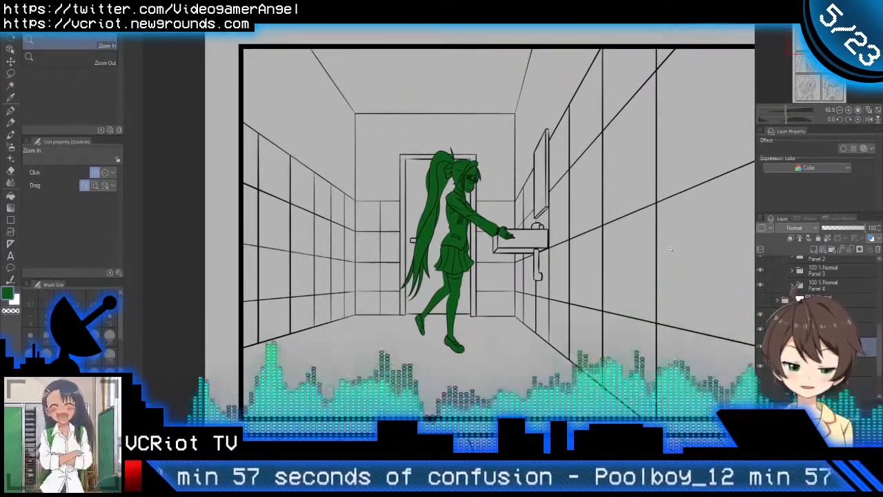
Step: Doodle a small green face with two eyes and a straight mouth on the first panel's back wall using the G-pen
key(p)
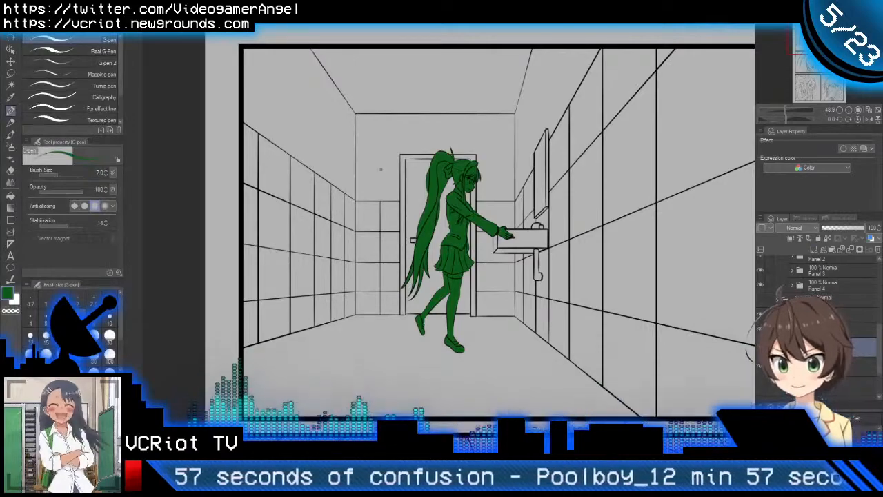
scroll(373, 111, up, 4)
mouse_move(380, 130)
mouse_down()
mouse_move(407, 202)
mouse_move(396, 217)
mouse_move(458, 175)
mouse_up()
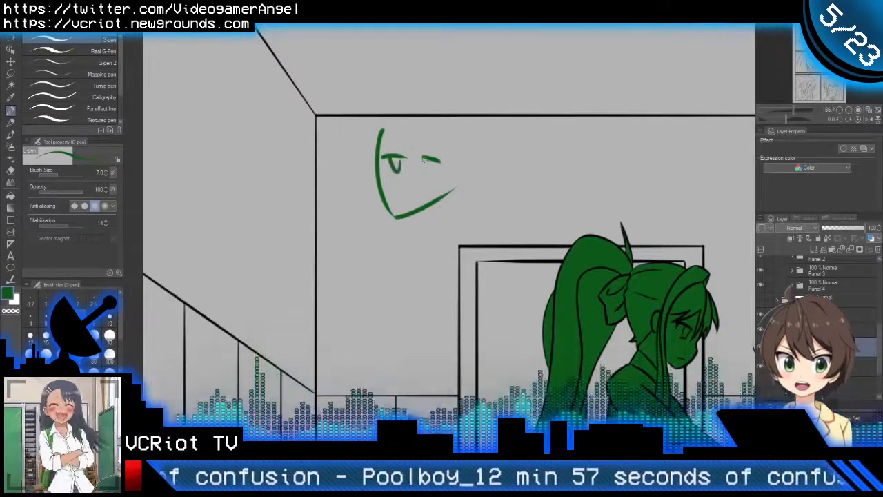
drag(424, 158, 428, 171)
drag(394, 197, 434, 188)
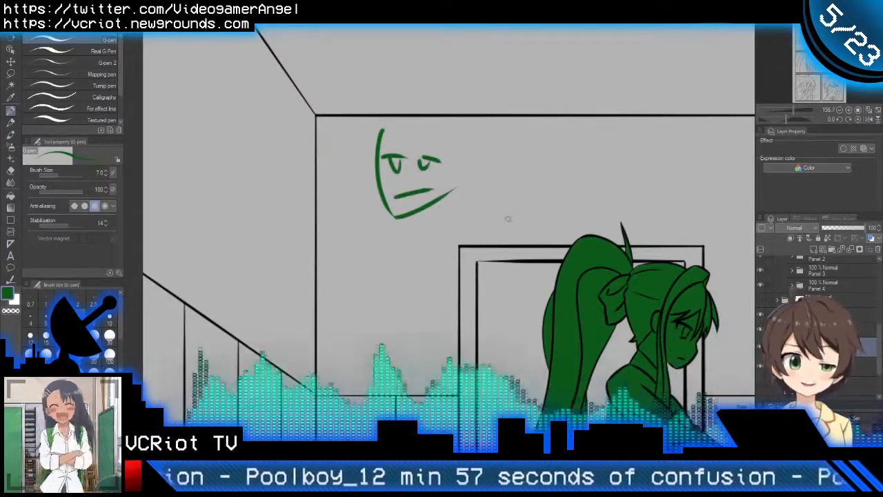
Step: Erase the doodled face with the Hard eraser and switch back to the G-pen
scroll(493, 232, down, 5)
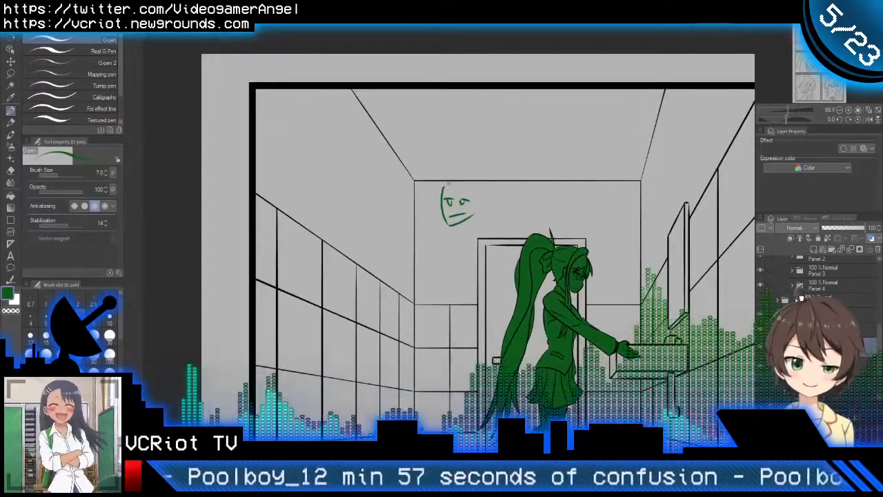
key(e)
key(p)
key(e)
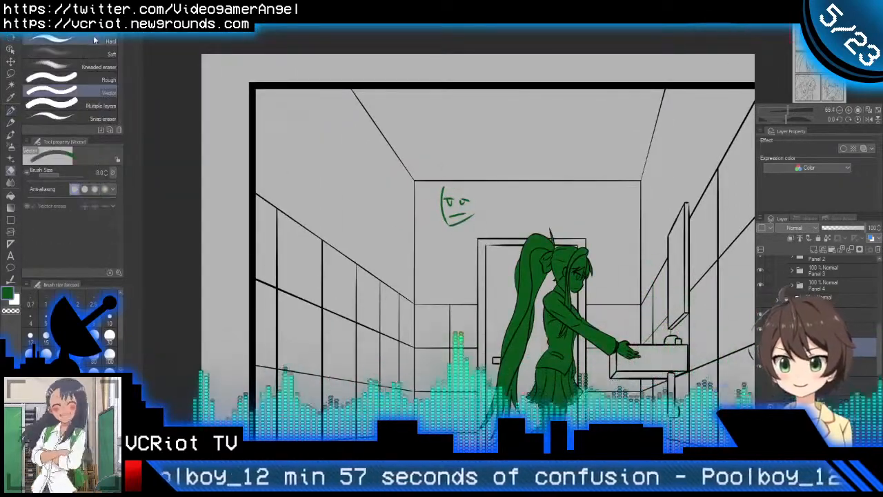
mouse_move(454, 234)
mouse_down()
mouse_move(483, 207)
mouse_move(466, 227)
mouse_move(462, 200)
mouse_up()
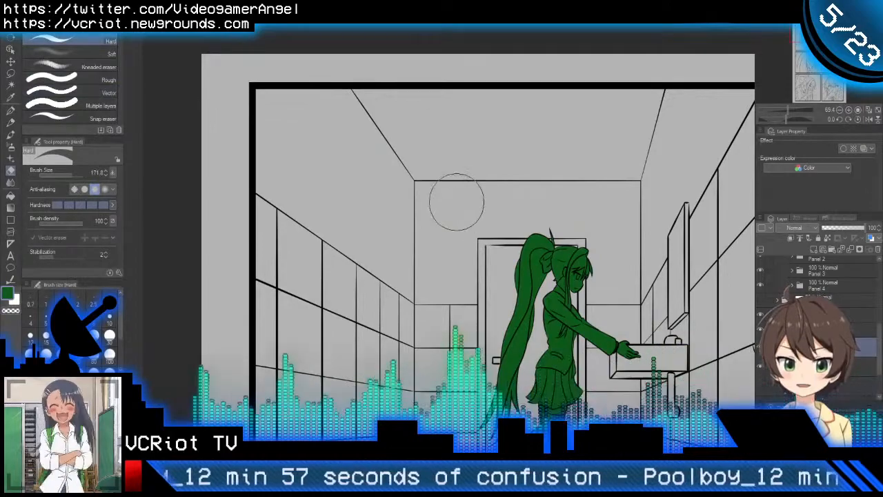
key(p)
Step: Examine the first panel's background line art and silhouette fill together with the panels below it
scroll(472, 235, down, 3)
scroll(471, 234, down, 2)
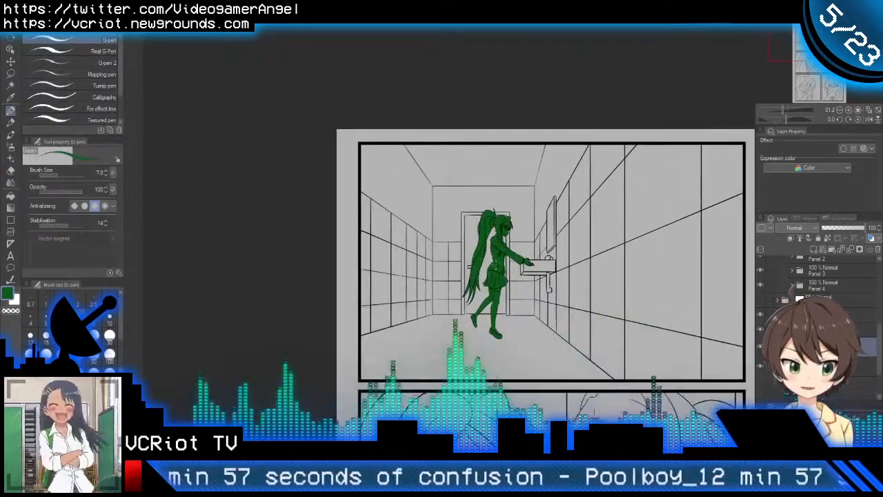
drag(543, 322, 527, 309)
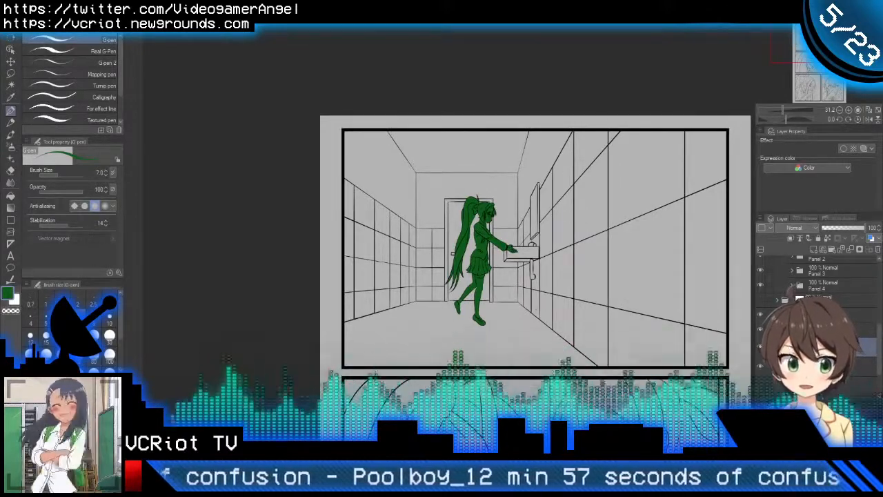
drag(564, 254, 421, 167)
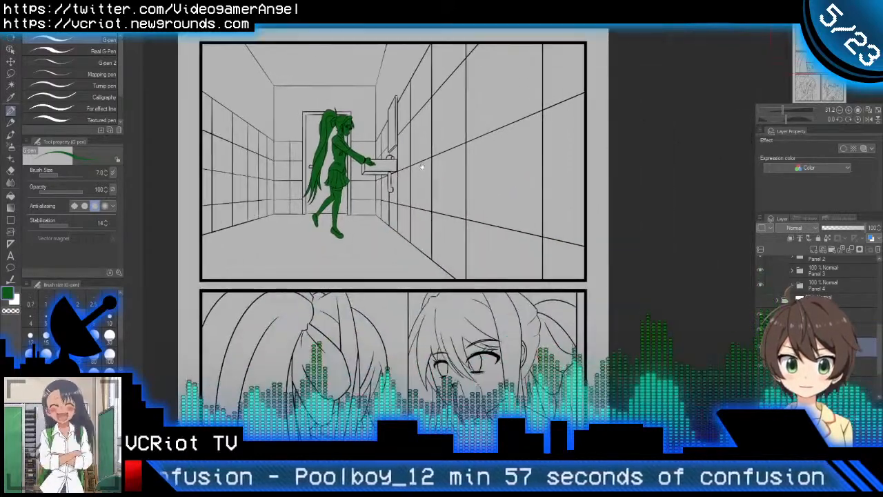
drag(301, 149, 369, 134)
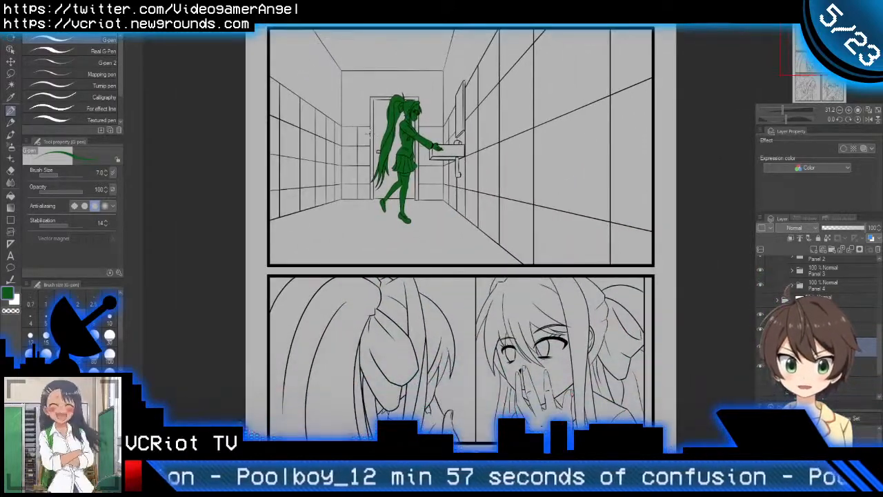
drag(383, 170, 379, 170)
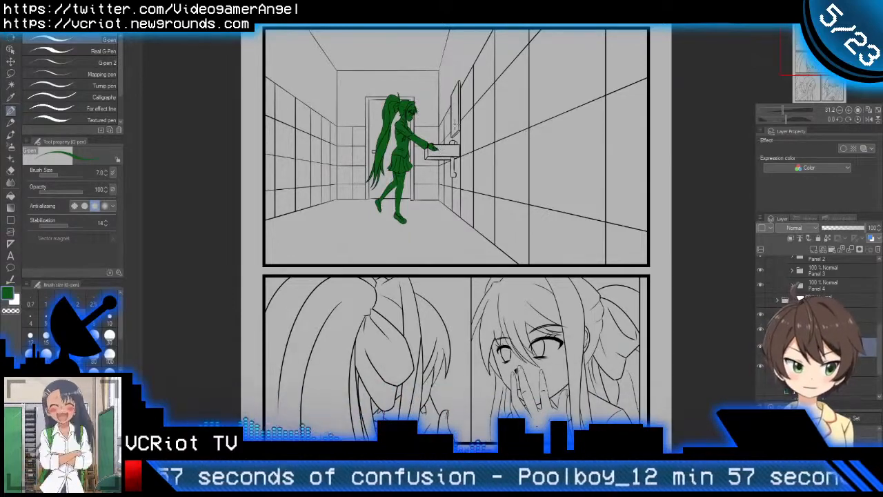
drag(441, 103, 437, 186)
scroll(437, 186, up, 3)
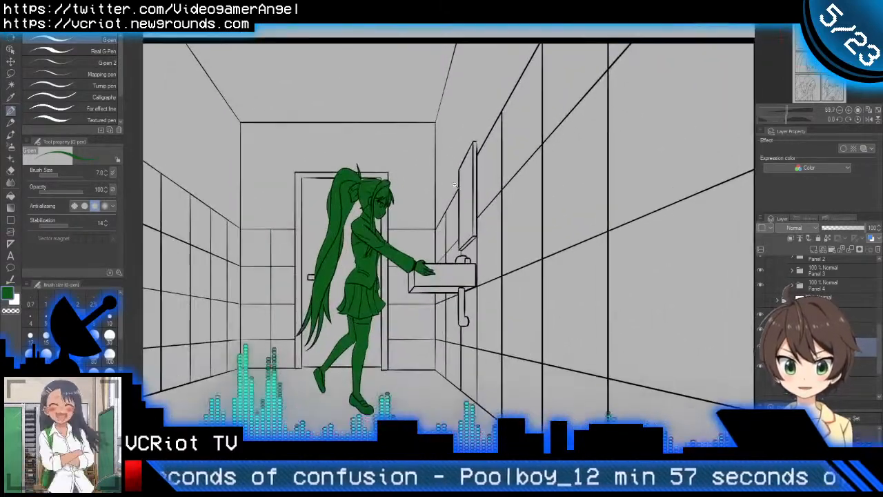
drag(395, 249, 414, 207)
scroll(411, 204, down, 2)
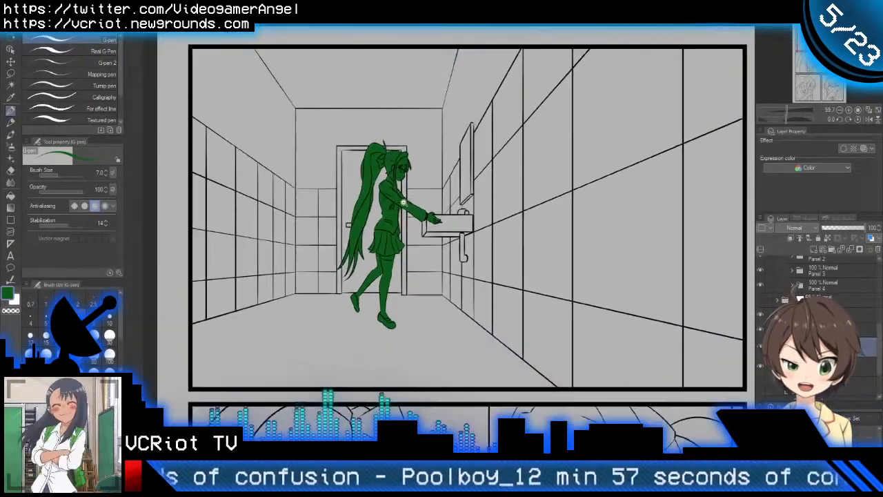
drag(461, 233, 442, 229)
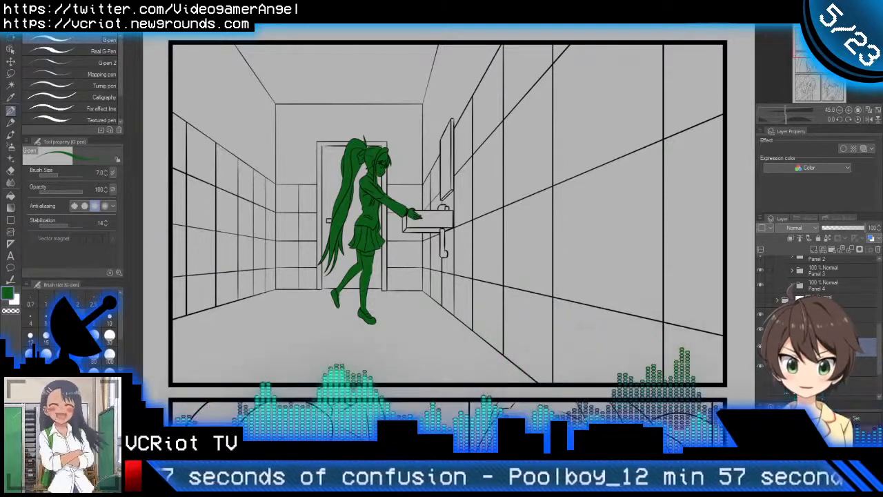
Step: Select the Panel 1 line-art folder and set it as the reference layer
scroll(819, 317, up, 5)
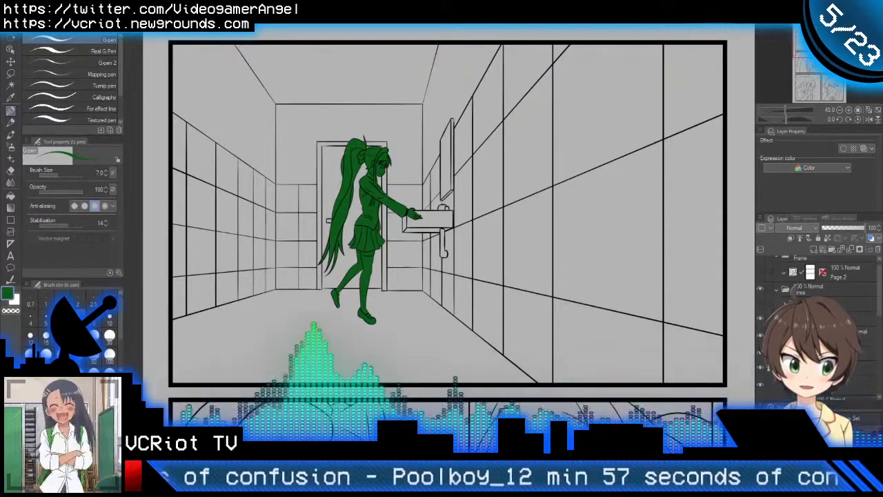
scroll(819, 318, down, 1)
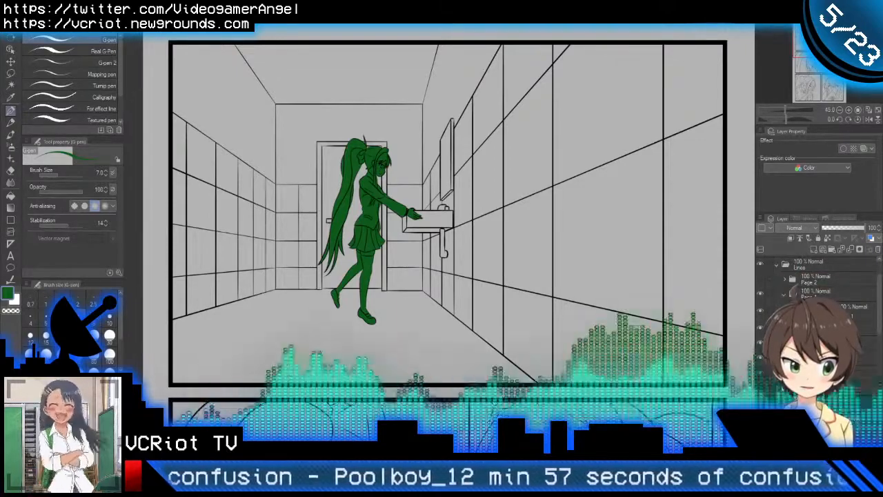
click(828, 328)
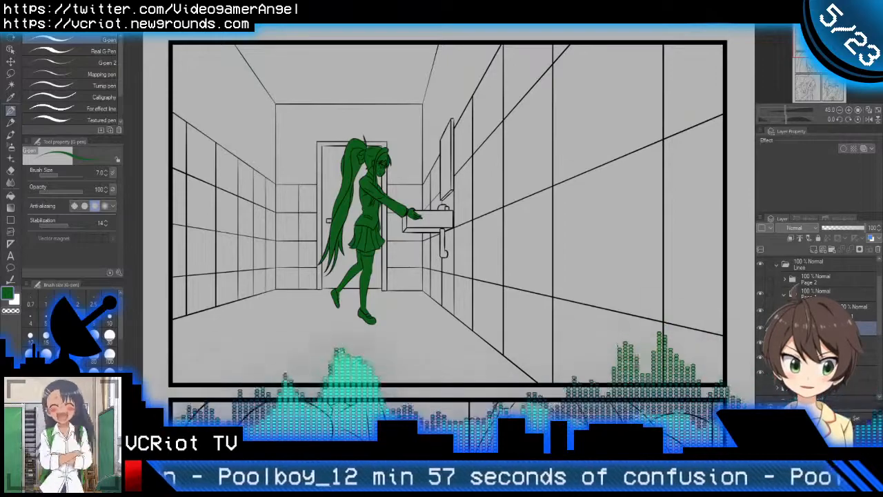
scroll(799, 276, down, 5)
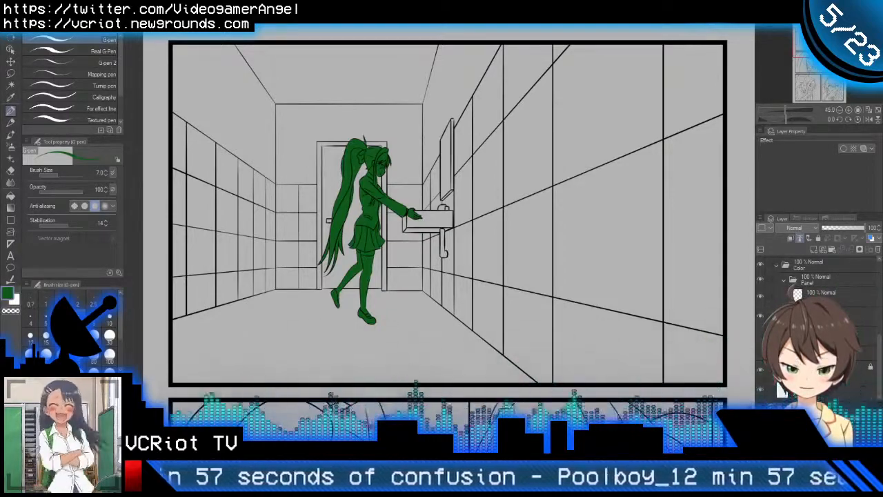
scroll(814, 290, up, 6)
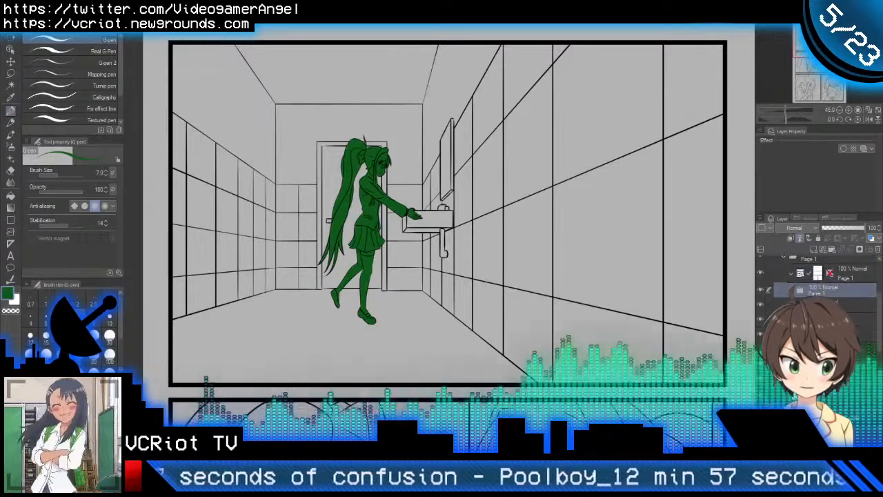
scroll(817, 290, down, 3)
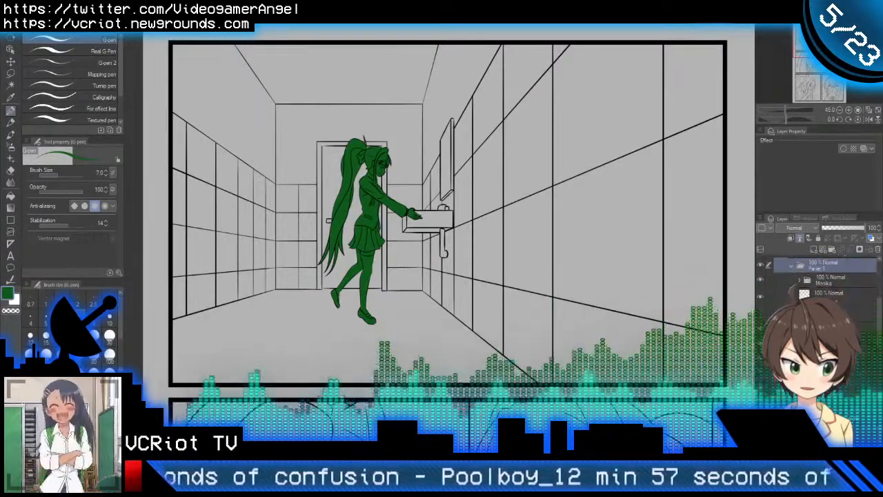
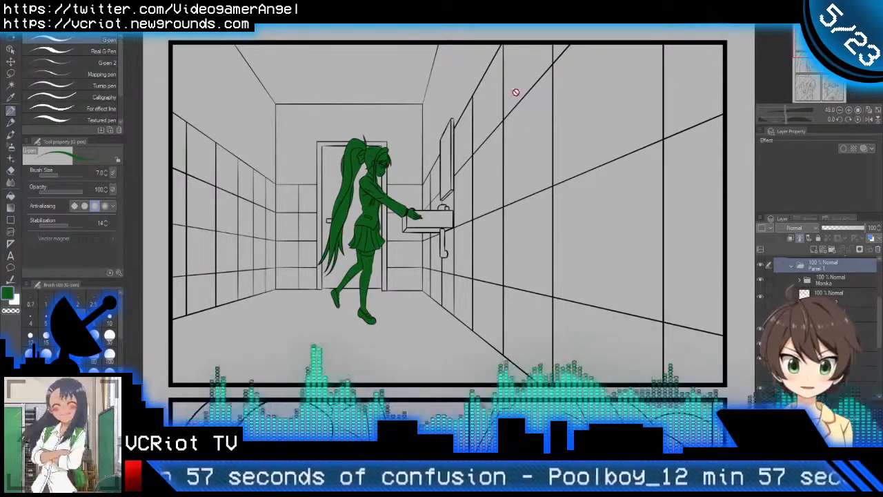
Step: Switch from the inked bathroom page to the blue thumbnail sketches and examine the rough layouts of all four comic pages
drag(550, 191, 465, 150)
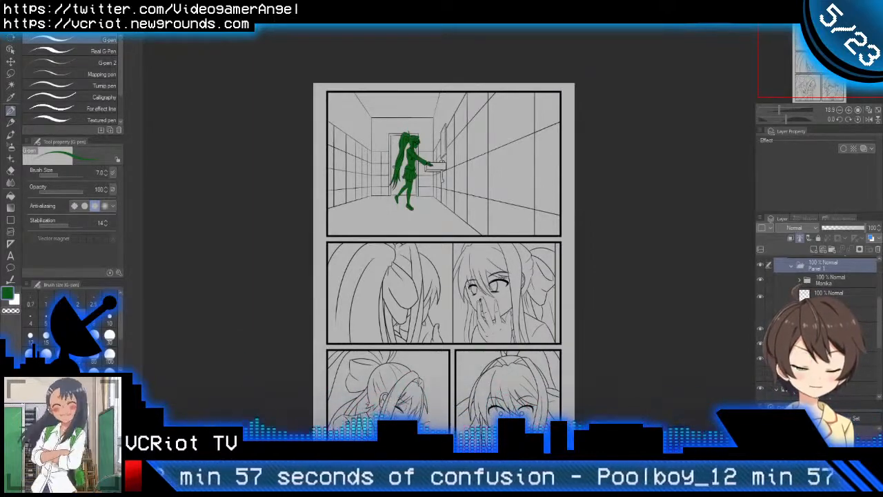
key(ctrl+Tab)
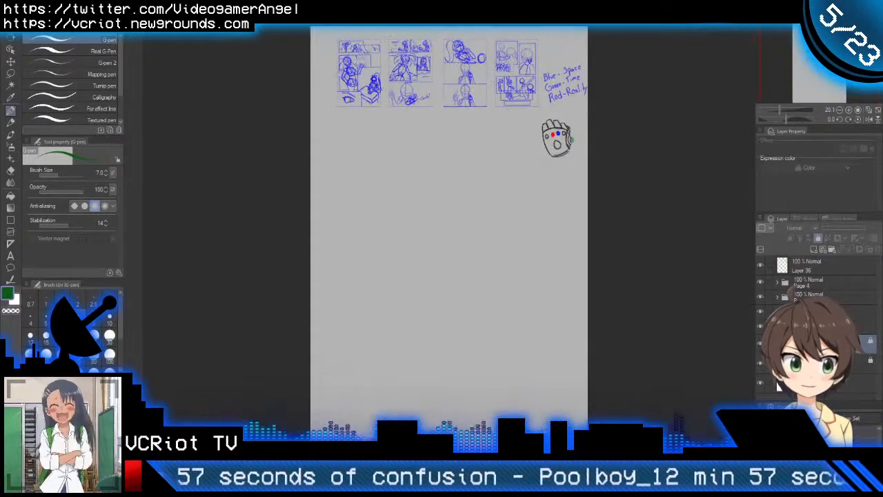
scroll(427, 78, up, 4)
drag(427, 83, 380, 230)
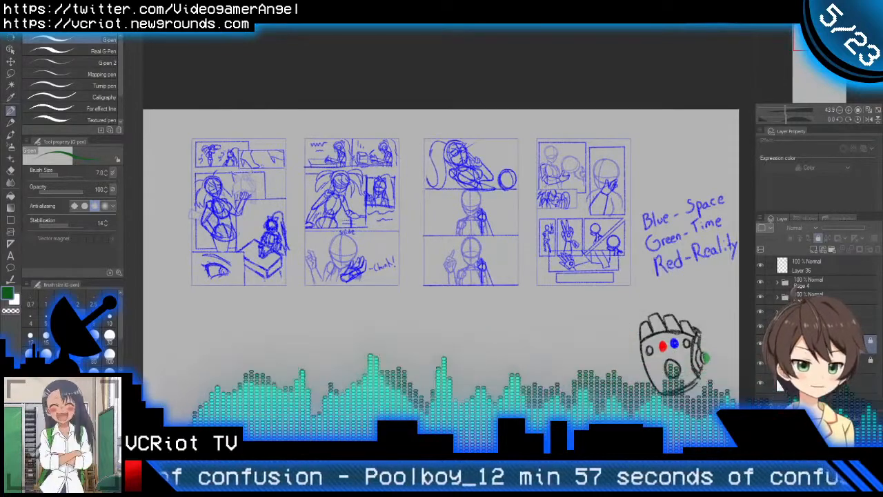
scroll(256, 200, up, 2)
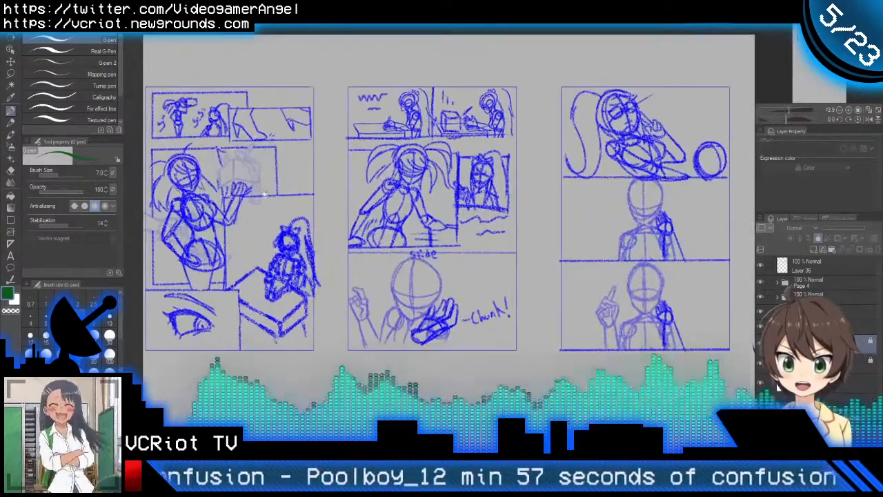
drag(263, 194, 344, 184)
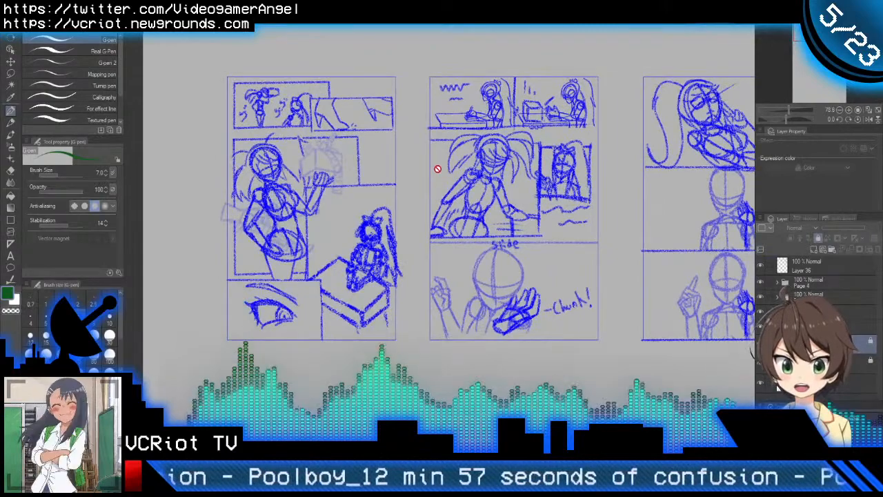
drag(626, 237, 433, 227)
drag(532, 273, 352, 250)
drag(414, 241, 459, 244)
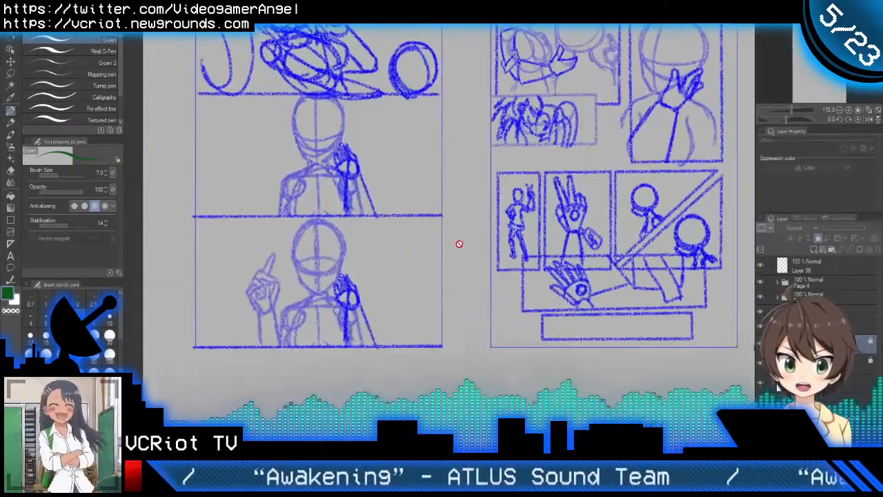
drag(573, 264, 512, 315)
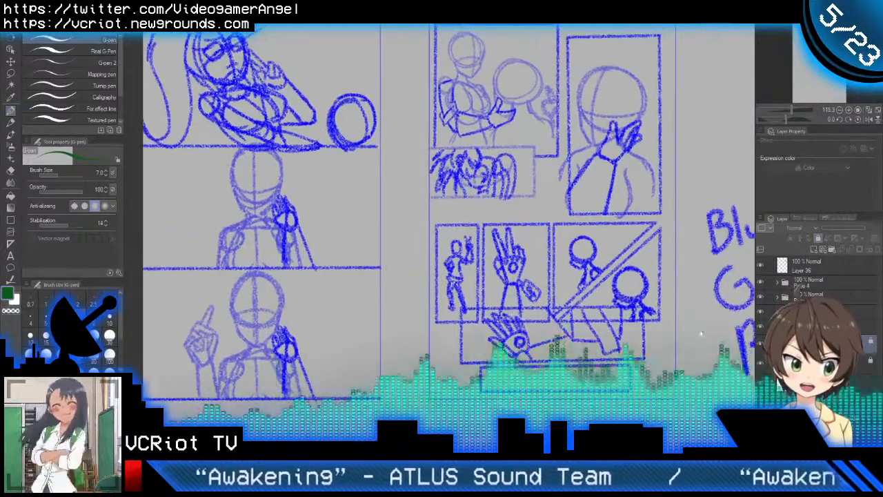
drag(701, 334, 536, 289)
drag(435, 204, 558, 201)
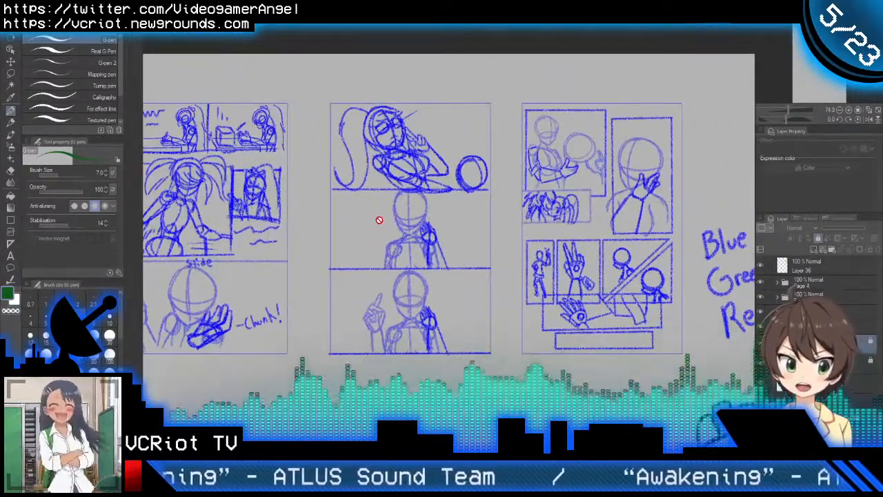
drag(380, 219, 574, 198)
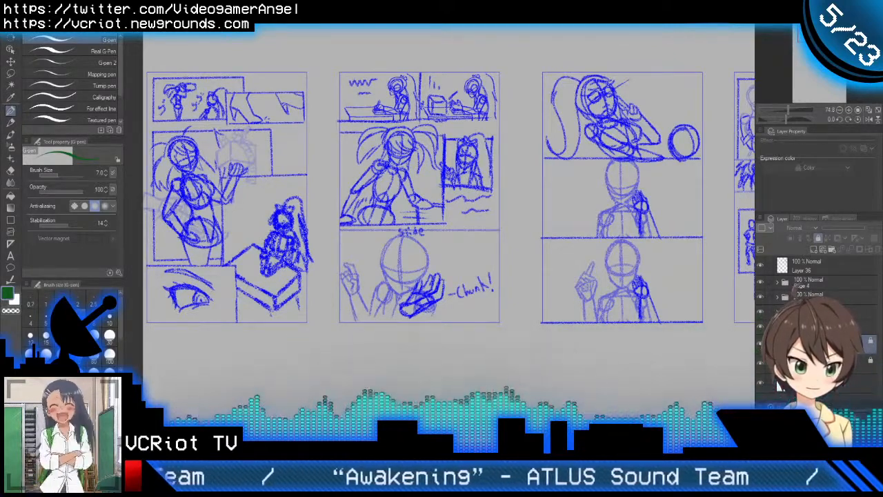
Step: Open the finished colour page with the golden gauntlet and inspect its panels from "Aren't chu cute~" to the red gauntlet
key(ctrl+Tab)
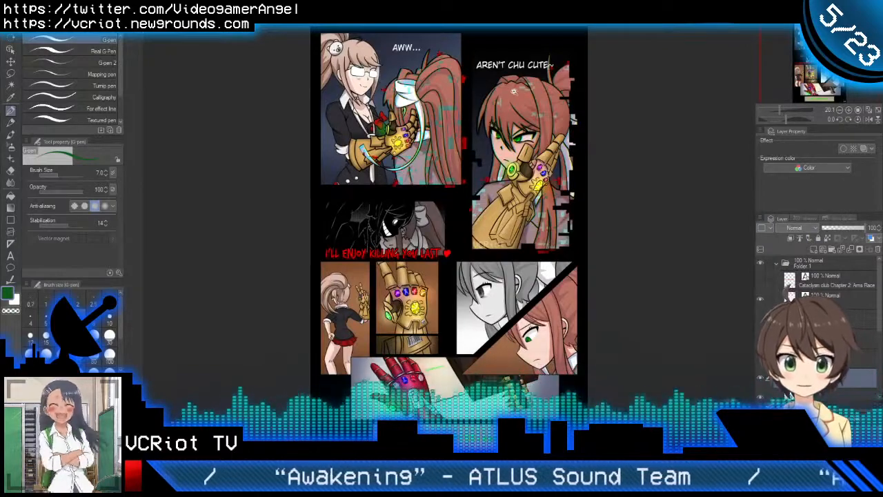
scroll(513, 92, up, 3)
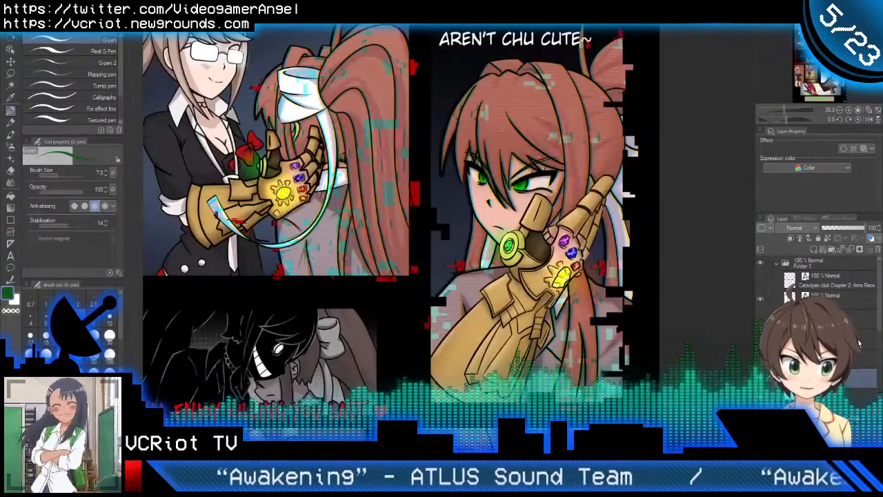
scroll(859, 342, down, 5)
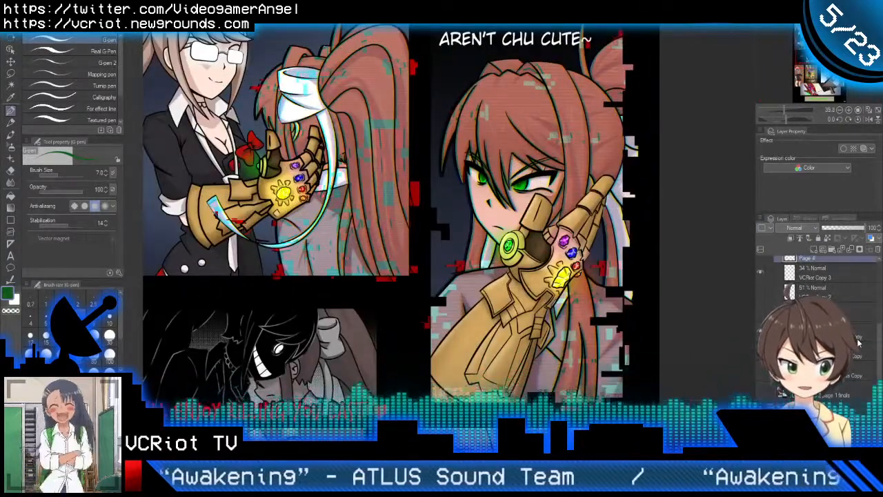
scroll(835, 303, up, 3)
drag(460, 89, 446, 88)
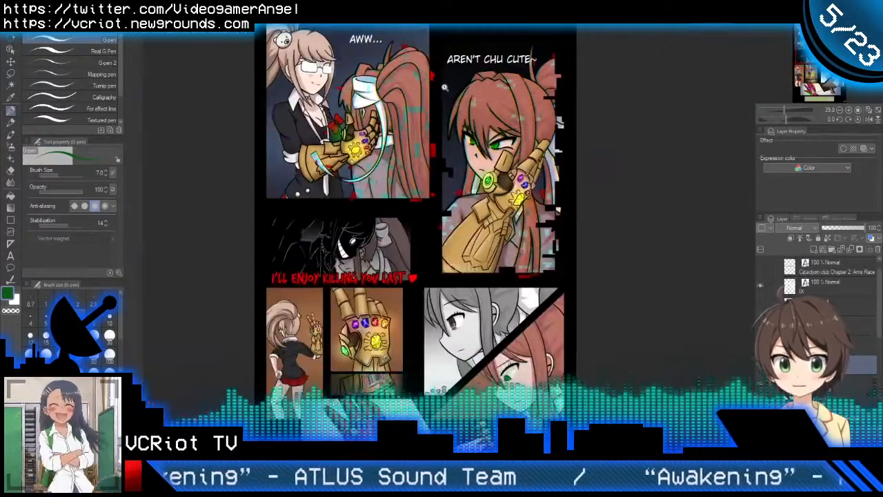
drag(423, 254, 453, 123)
drag(390, 199, 417, 202)
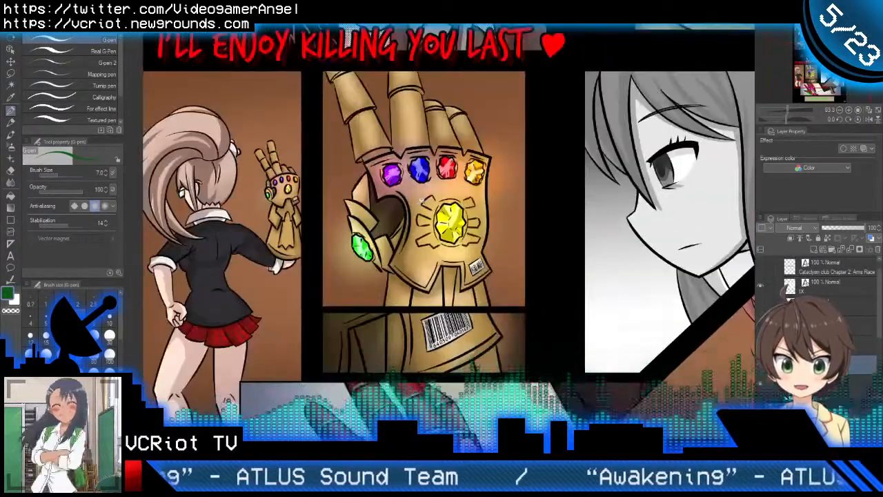
scroll(431, 194, down, 2)
scroll(436, 183, down, 1)
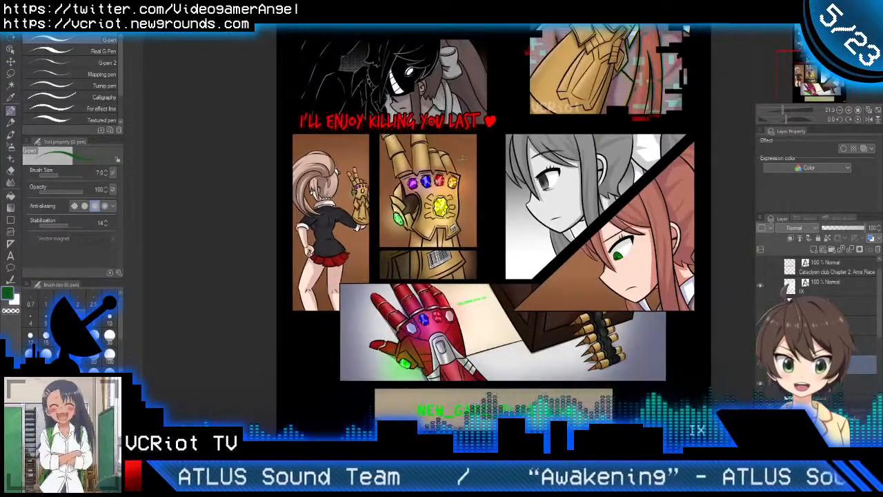
drag(460, 158, 402, 321)
drag(399, 255, 420, 200)
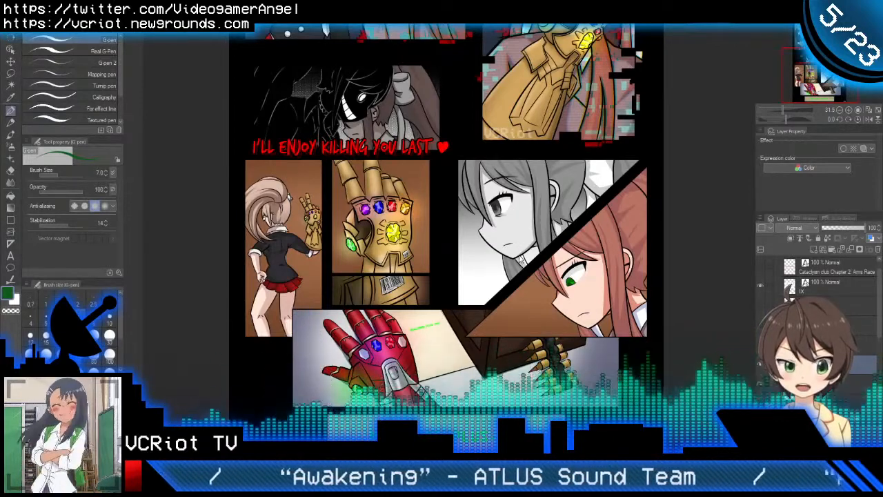
Step: Switch to the coloured "Do you feel in charge?" page and examine its blue error-screen panel up close
key(ctrl+Tab)
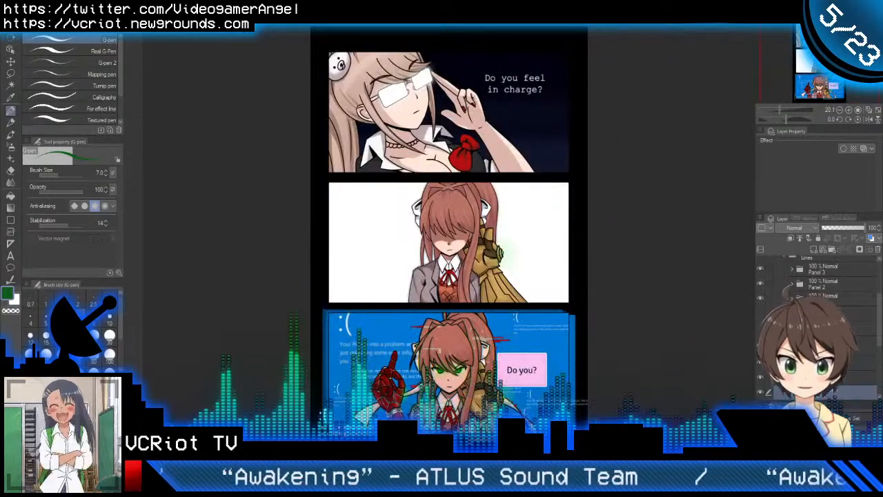
drag(450, 290, 429, 198)
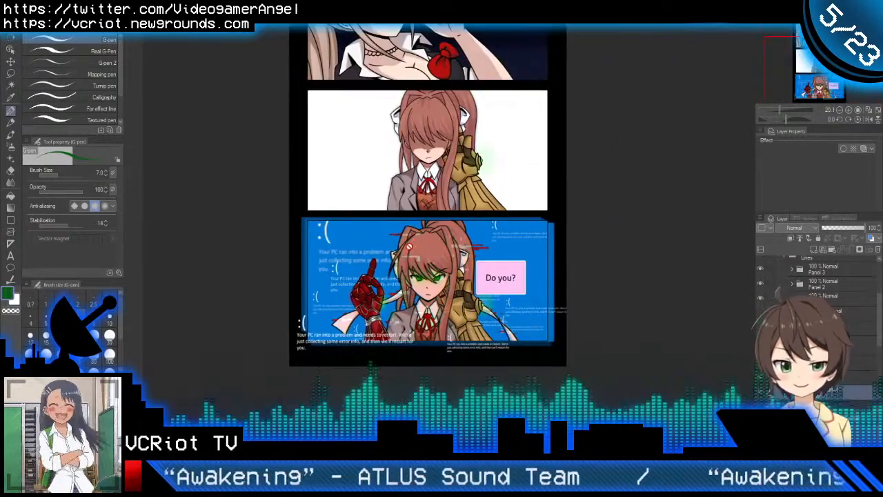
scroll(412, 251, up, 2)
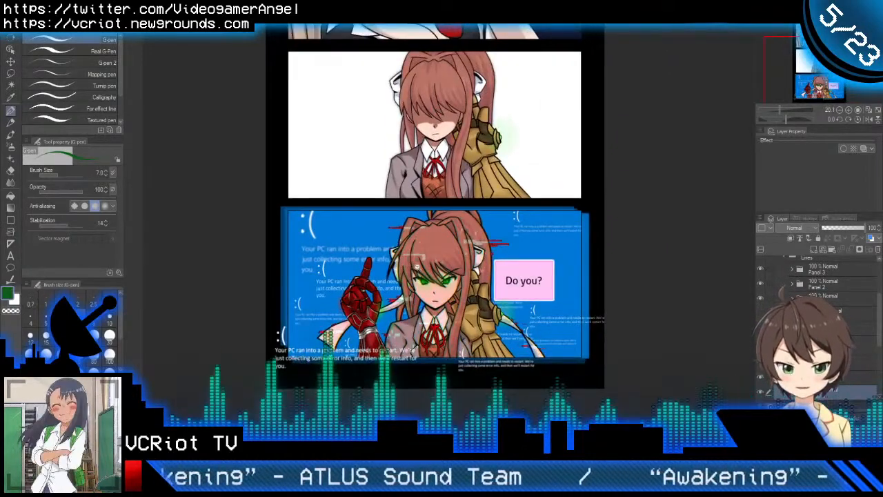
scroll(416, 268, up, 2)
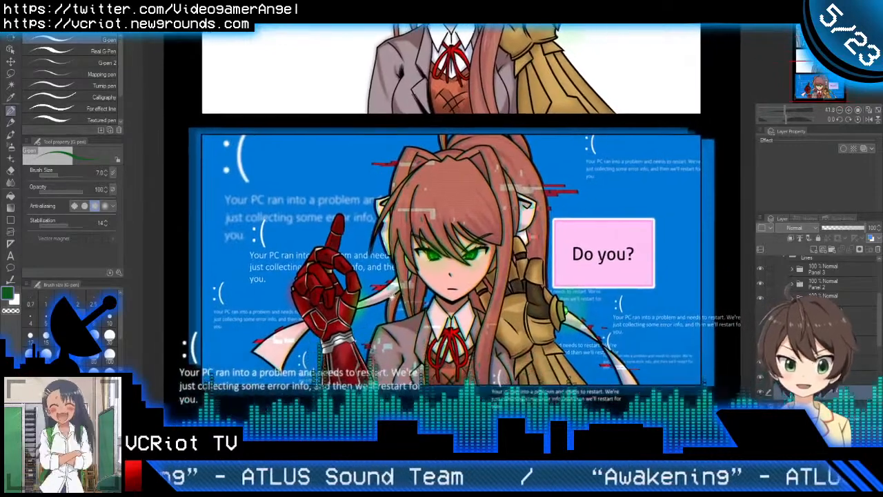
scroll(463, 298, down, 1)
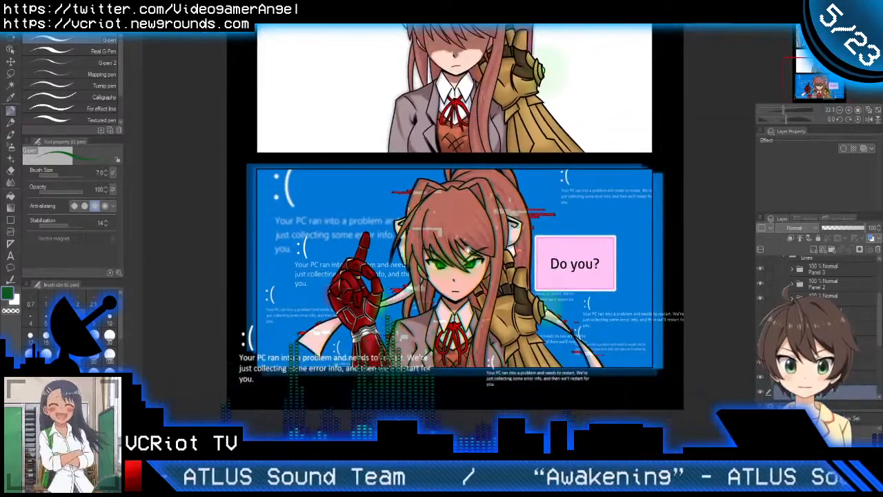
scroll(461, 290, down, 1)
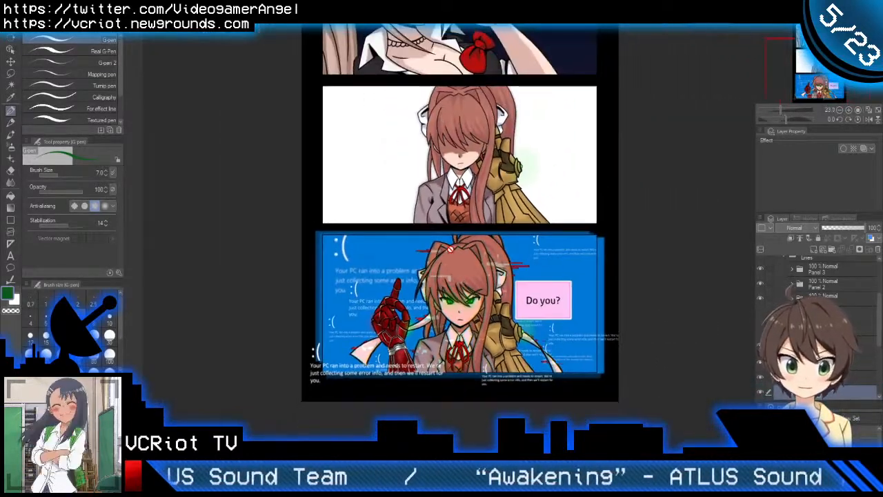
scroll(451, 250, up, 3)
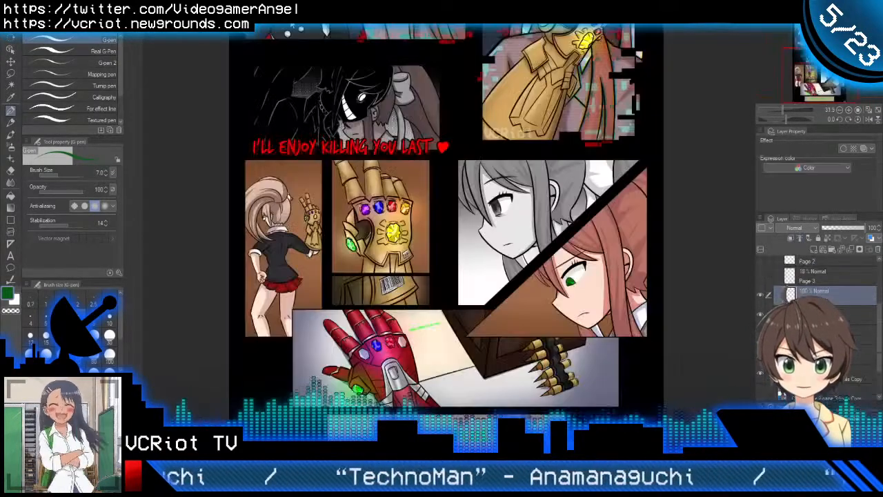
Step: Review the golden gauntlet page again, from its upper panels down to the red gauntlet panel
drag(400, 128, 429, 311)
drag(433, 260, 435, 297)
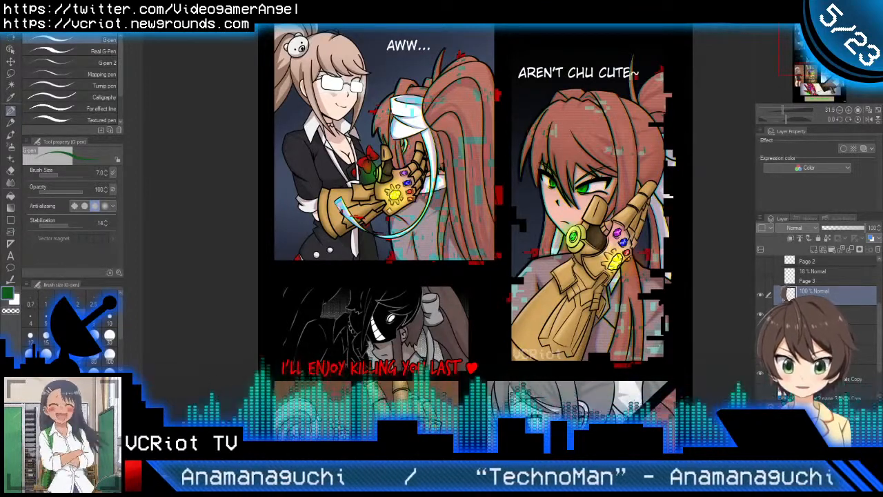
drag(484, 303, 474, 121)
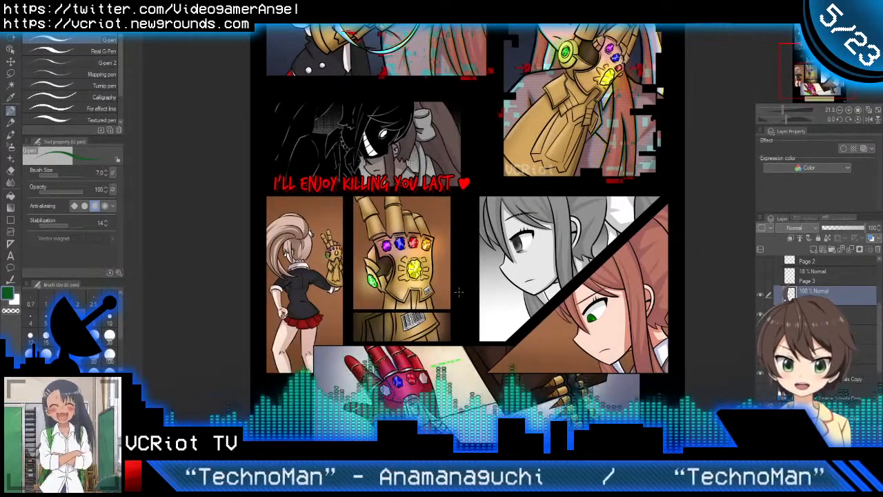
scroll(458, 277, down, 3)
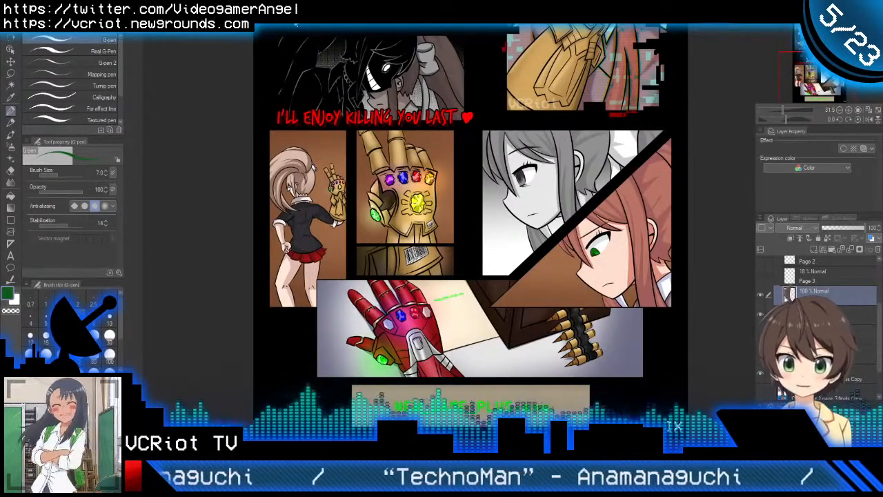
Step: Return to the inked line-art page and look over the bathroom panel and the close-up panels below it
click(295, 23)
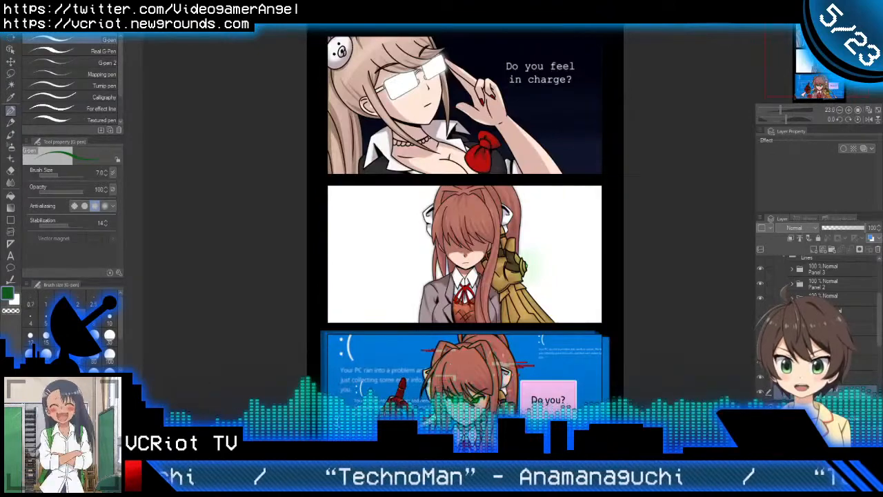
click(359, 24)
scroll(431, 135, up, 4)
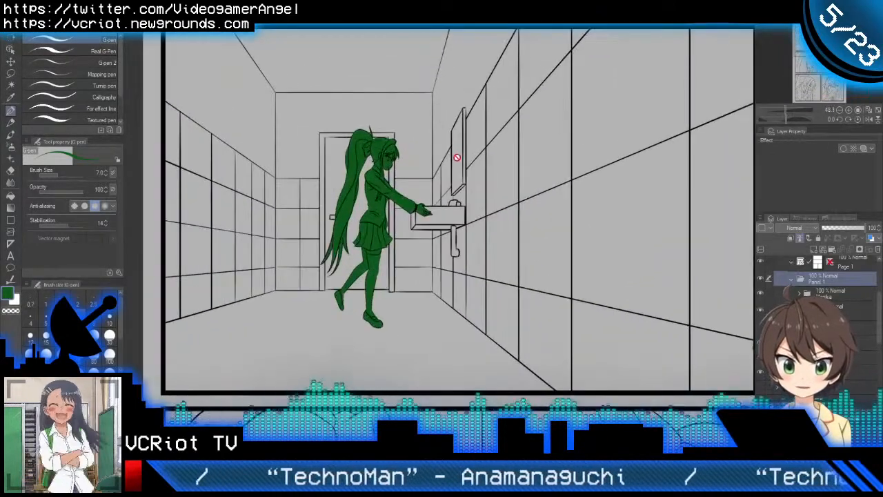
scroll(483, 187, down, 2)
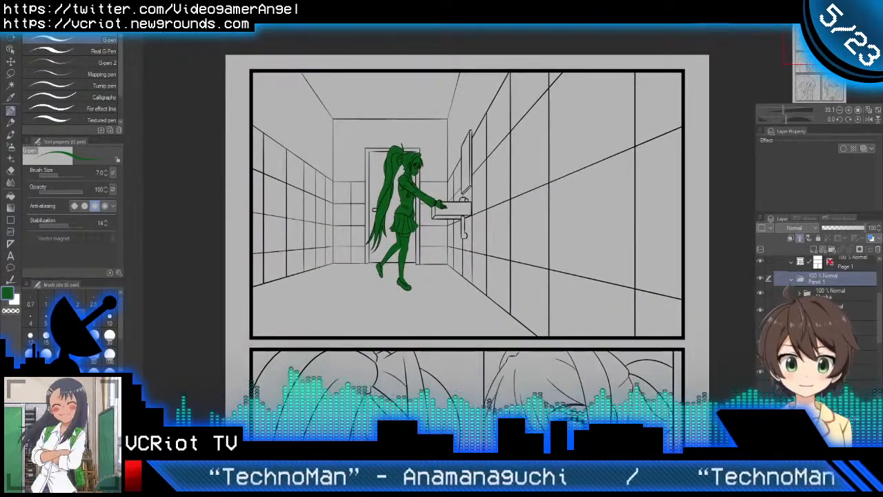
scroll(460, 216, down, 3)
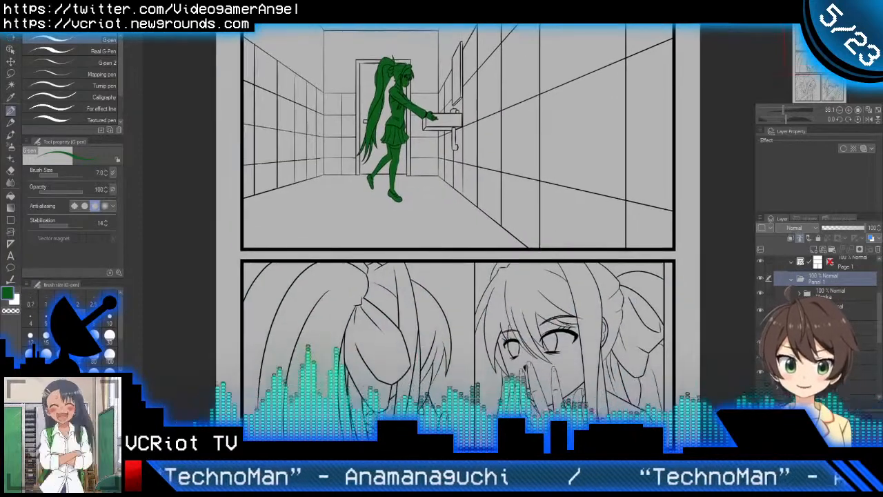
scroll(489, 217, down, 3)
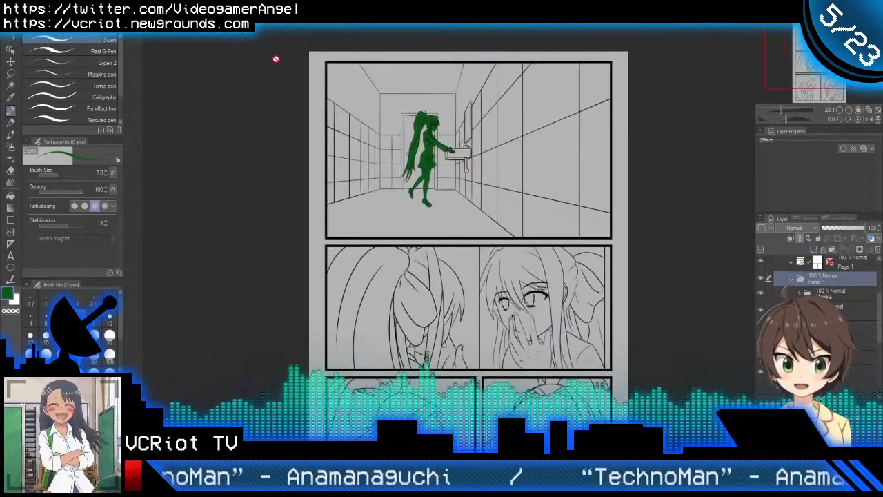
Step: Bring up the "Do you feel in charge?" page again and view the "Do you?" error-screen panel in detail
click(274, 26)
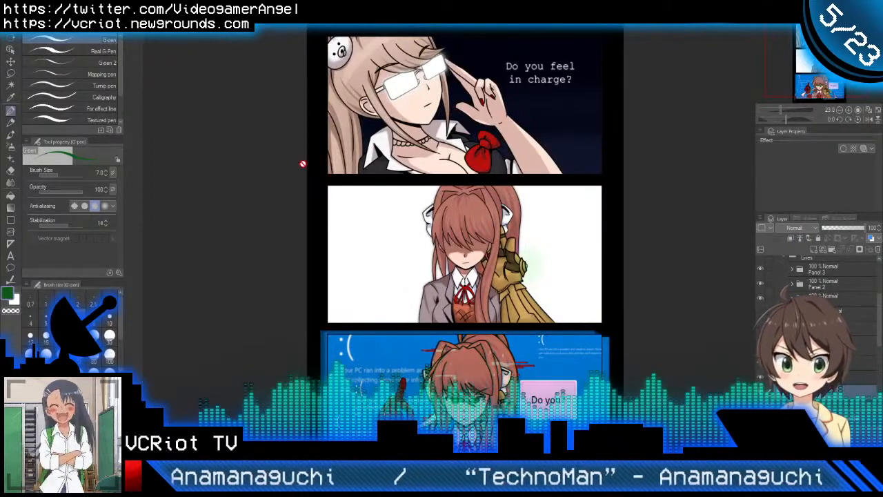
drag(291, 250, 290, 173)
scroll(311, 245, up, 2)
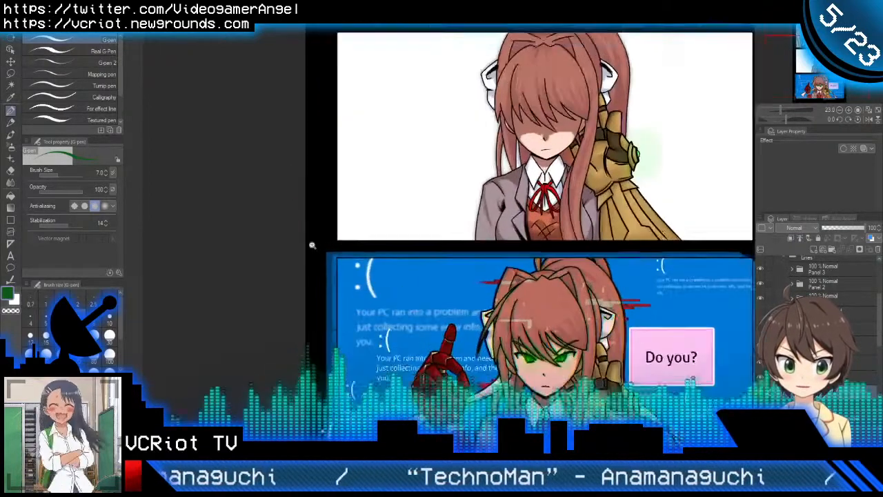
drag(408, 300, 287, 232)
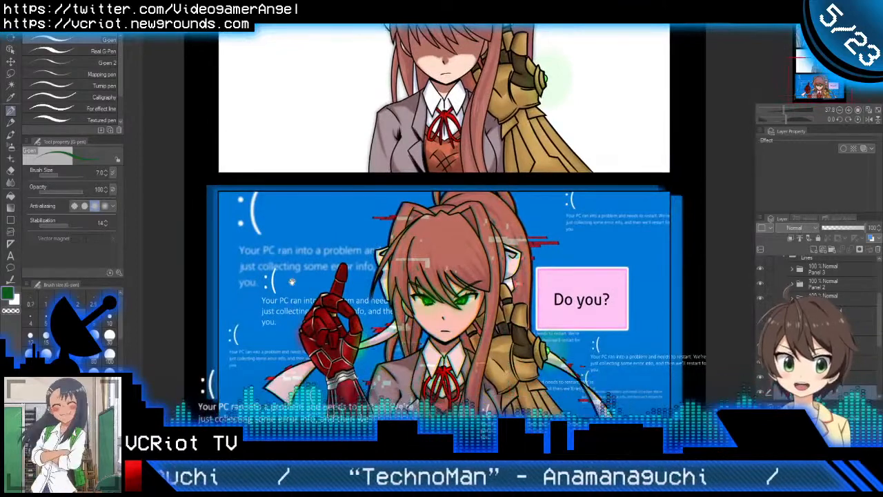
drag(292, 281, 287, 253)
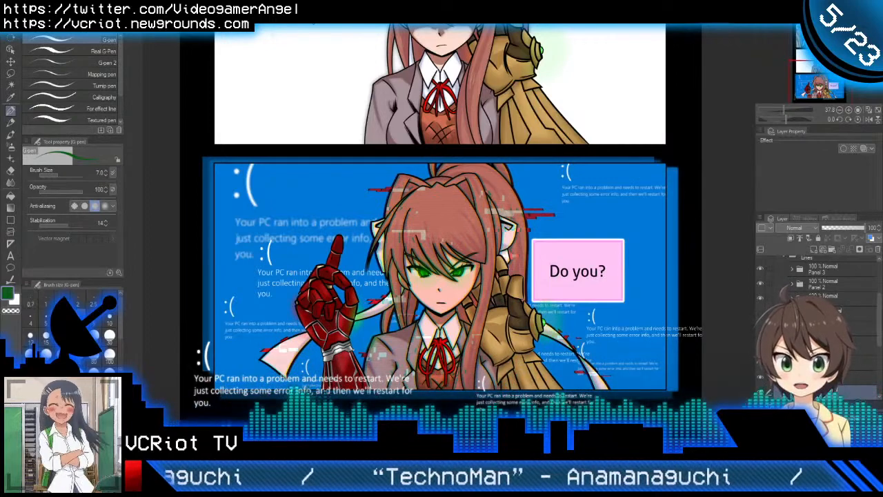
Step: View the blue thumbnail sketches again, return to the inked page and look over its bathroom panel up close
click(304, 20)
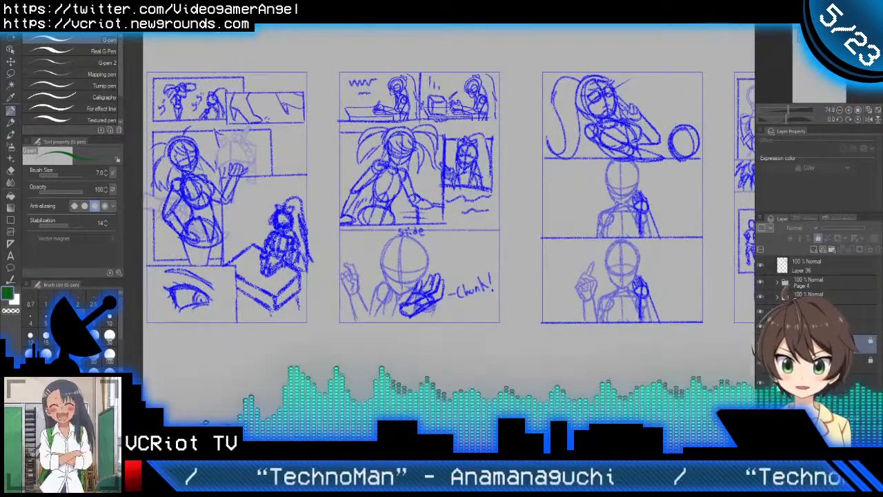
click(237, 20)
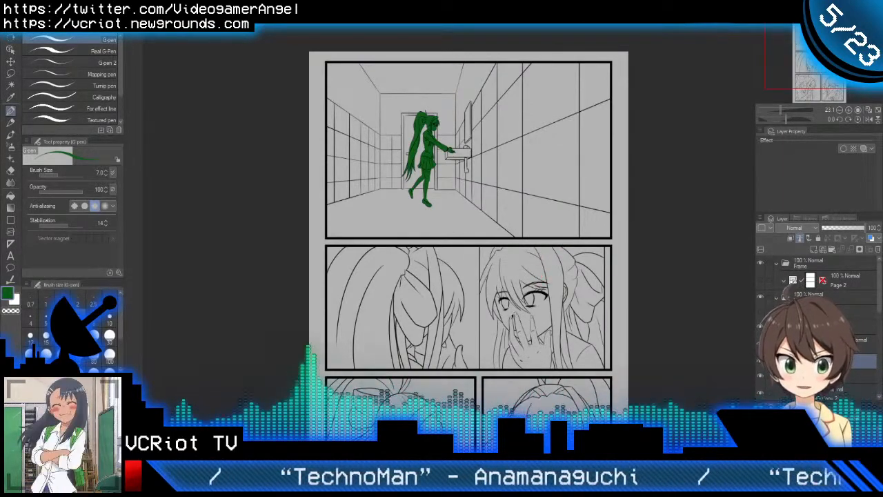
drag(595, 258, 543, 170)
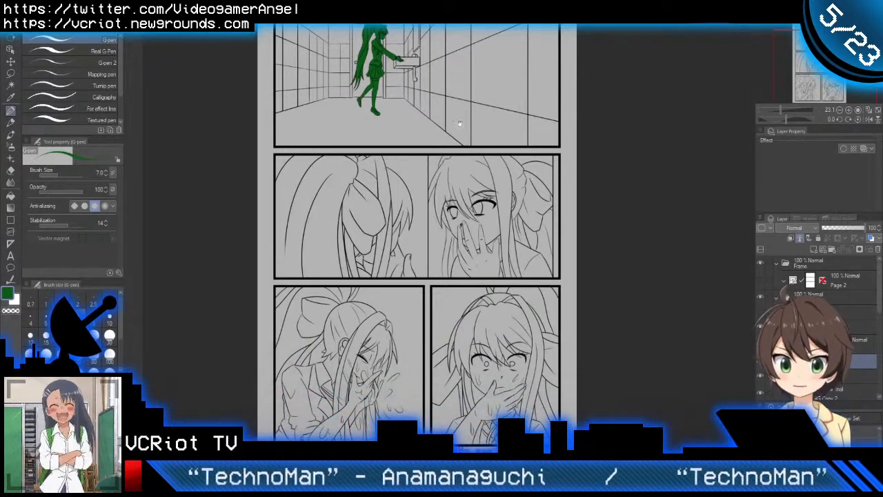
drag(460, 125, 465, 199)
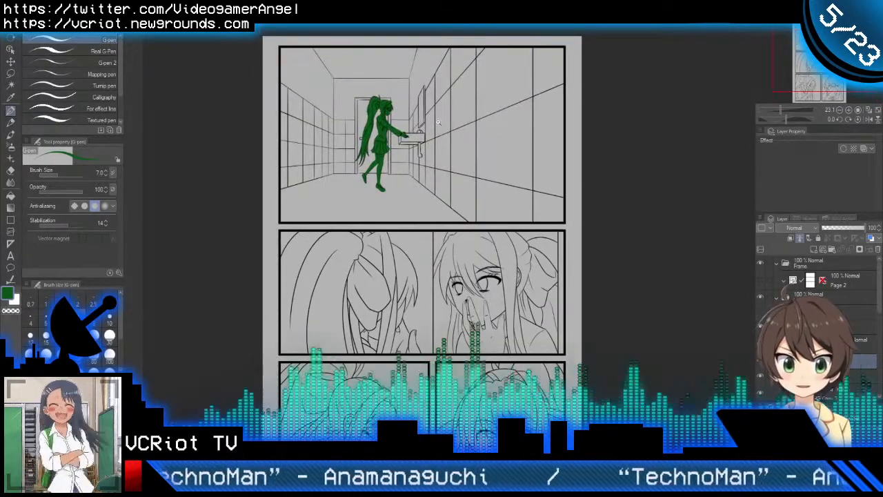
scroll(440, 123, up, 2)
drag(445, 122, 427, 255)
drag(332, 269, 347, 246)
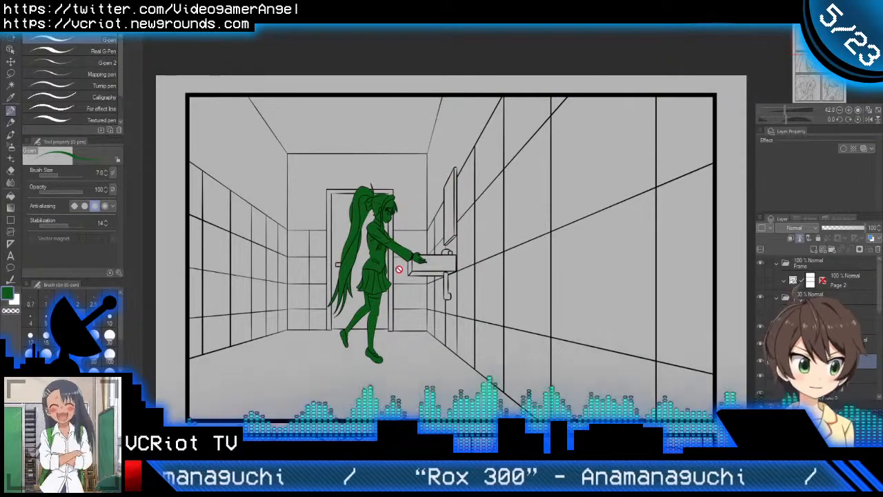
Step: Examine the inked mirror panel with the hand over the face, going back and forth to the bathroom panel above it
scroll(376, 266, down, 10)
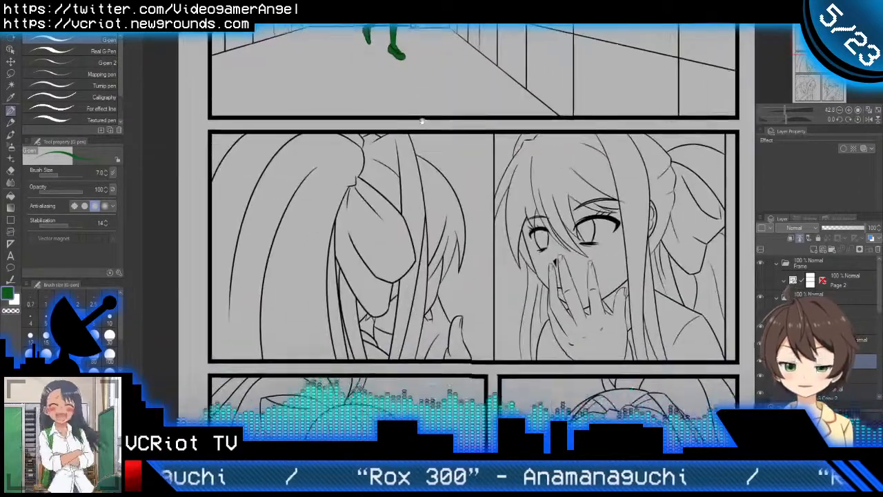
drag(376, 266, 355, 336)
scroll(349, 263, down, 3)
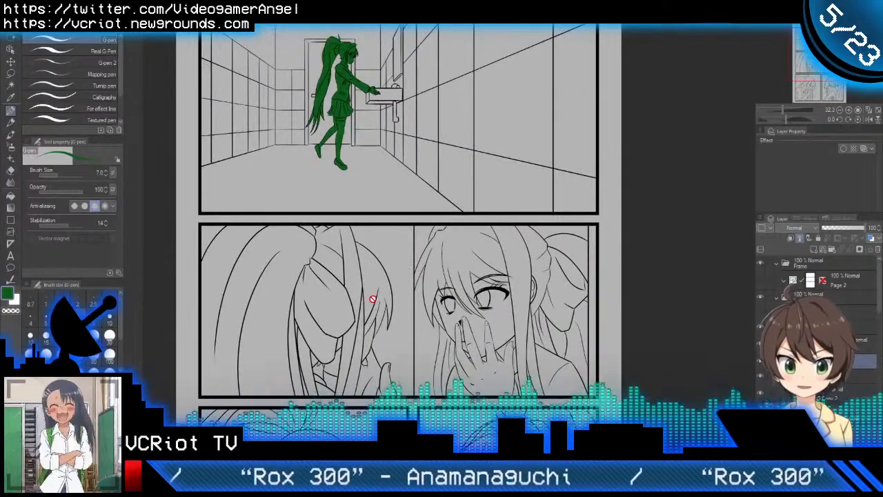
scroll(332, 306, up, 2)
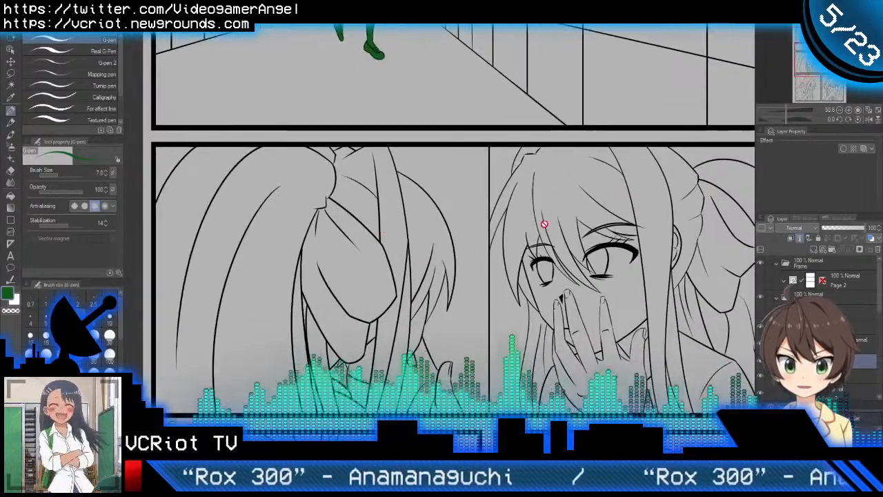
drag(528, 103, 473, 329)
drag(469, 204, 465, 304)
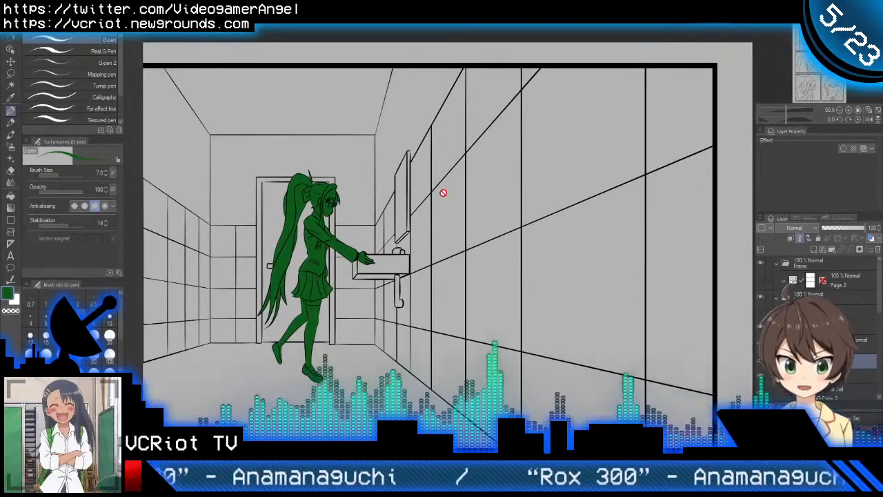
drag(442, 379, 469, 63)
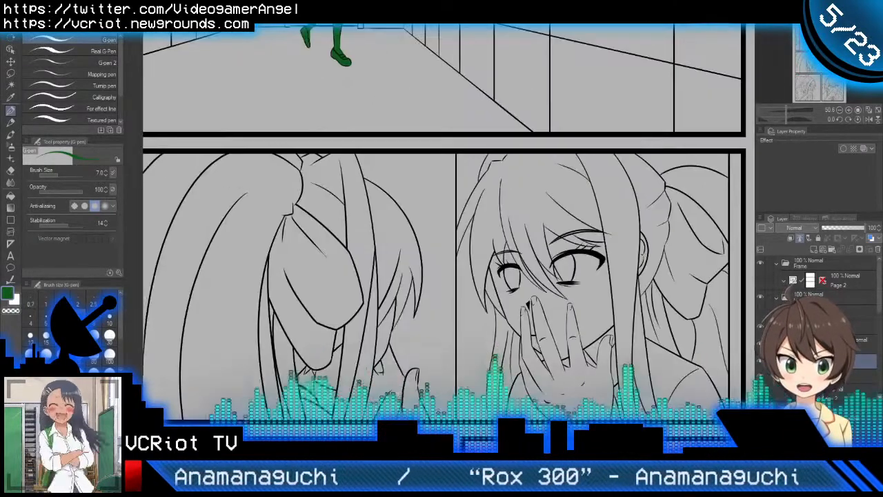
drag(596, 240, 545, 236)
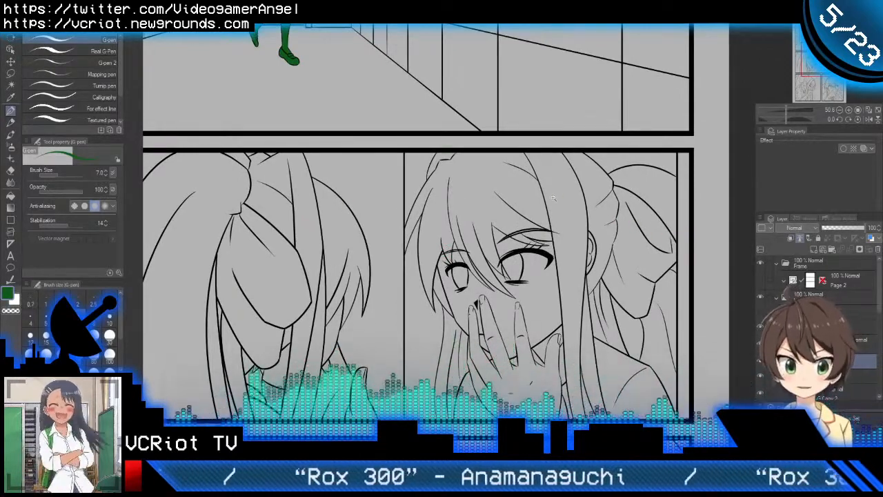
drag(553, 198, 512, 194)
drag(490, 117, 494, 302)
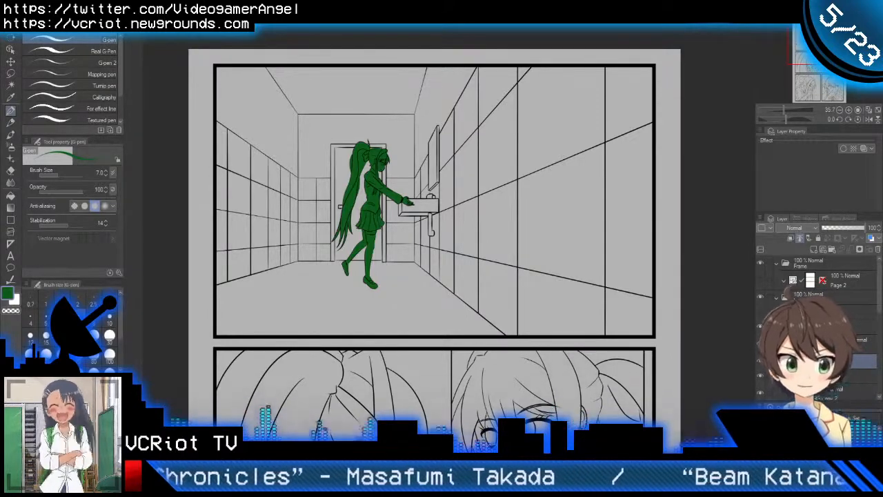
Step: In the bathroom perspective sketch document, show the Layer 1 game screenshot and hide the Restroom folder
key(ctrl+Tab)
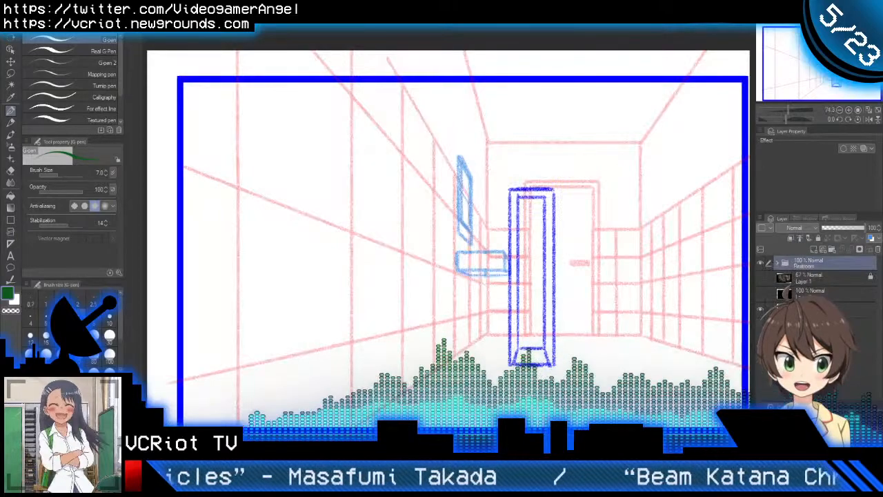
drag(531, 210, 493, 170)
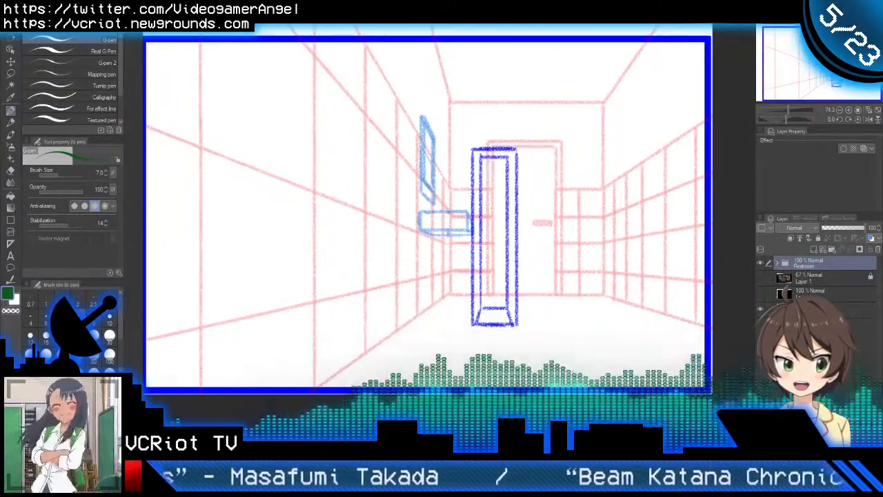
click(761, 277)
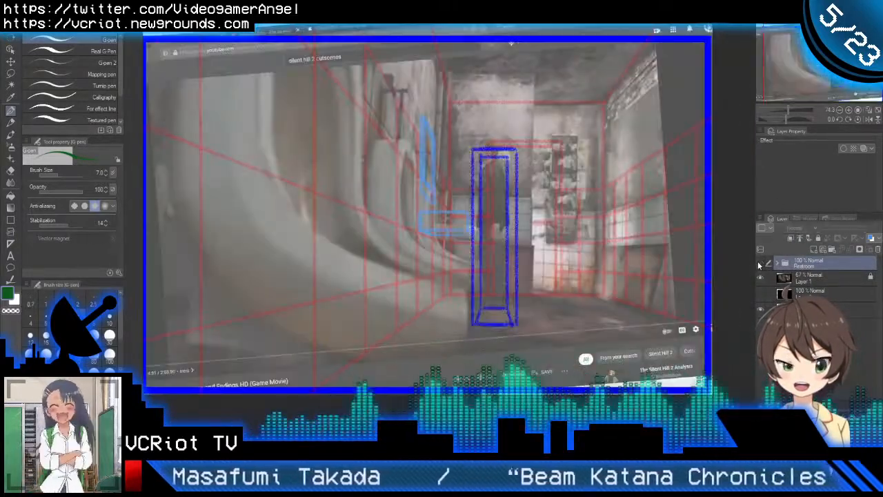
click(758, 263)
Step: Unlock the Layer 1 game screenshot and set its opacity to 100%
click(809, 283)
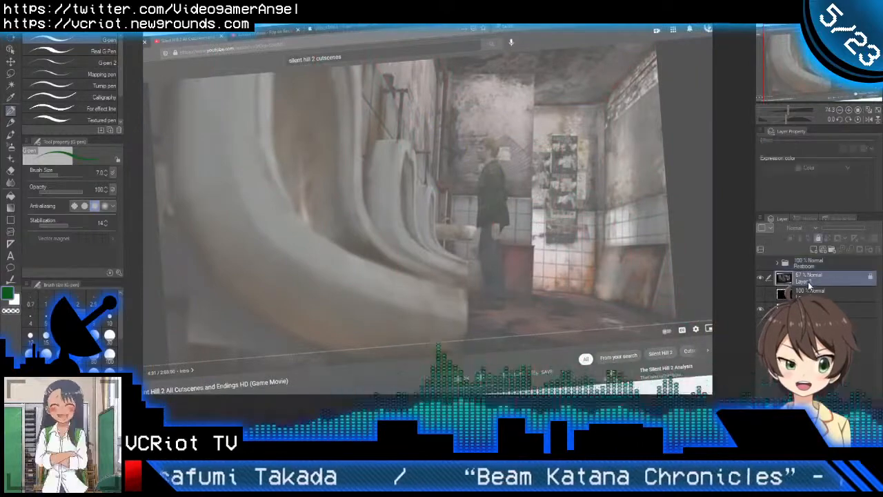
click(819, 238)
drag(853, 229, 871, 229)
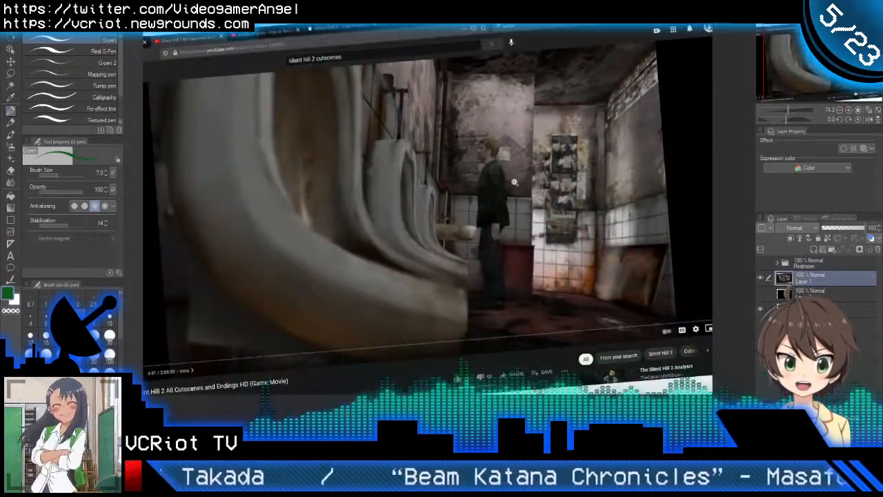
Step: Flip the view of the restroom screenshot horizontally and compare it with the inked bathroom panel
drag(513, 182, 470, 179)
key(h)
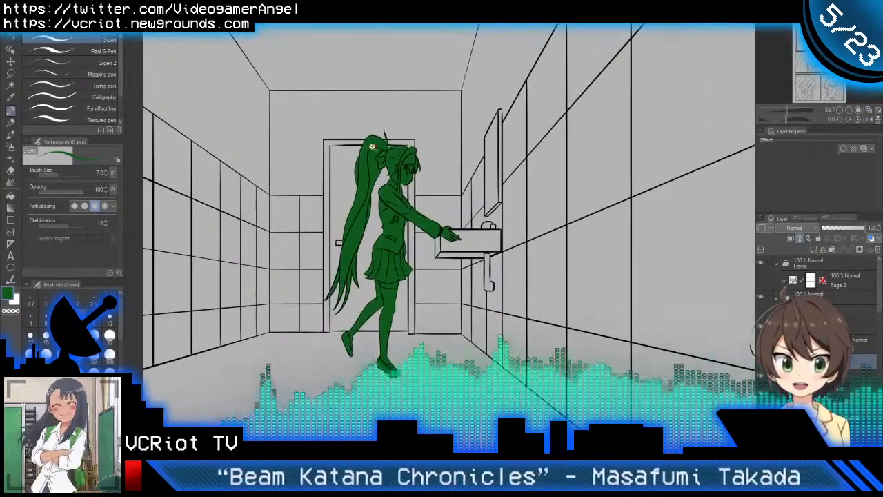
drag(372, 146, 356, 155)
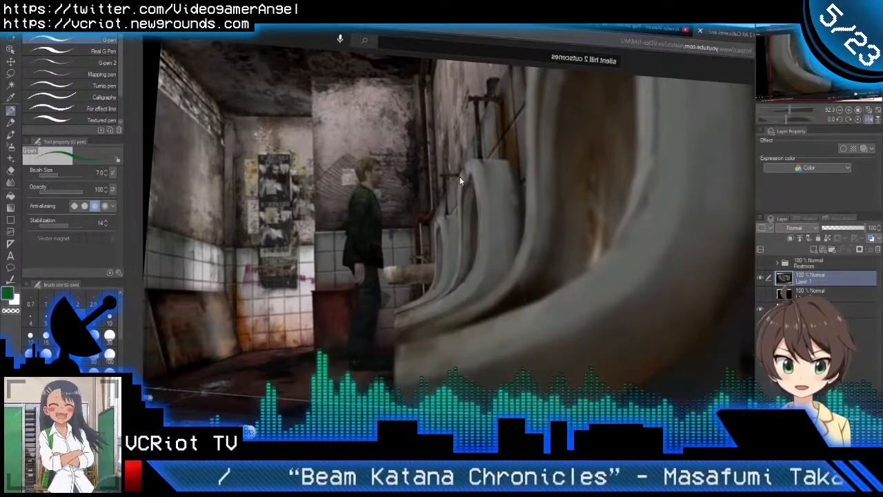
key(ctrl+Tab)
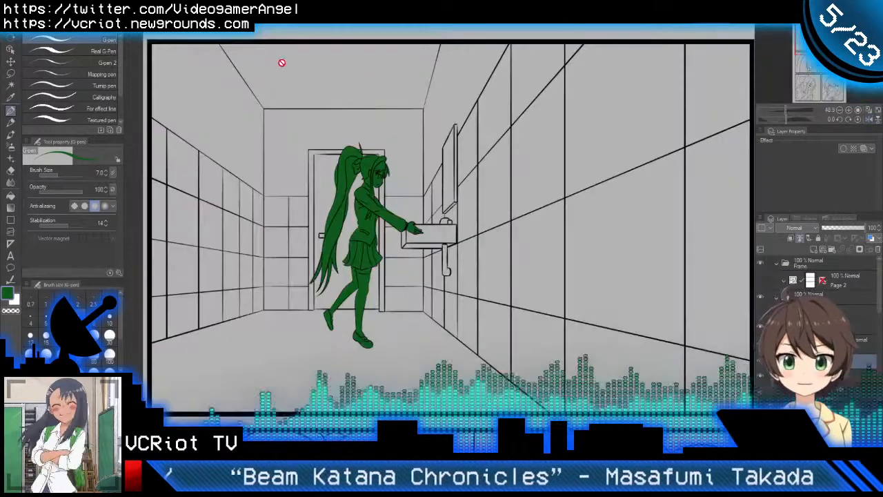
Step: Compare the inked mirror panel with the SH2 ref image of the man covering his face
scroll(492, 165, down, 5)
drag(492, 166, 486, 59)
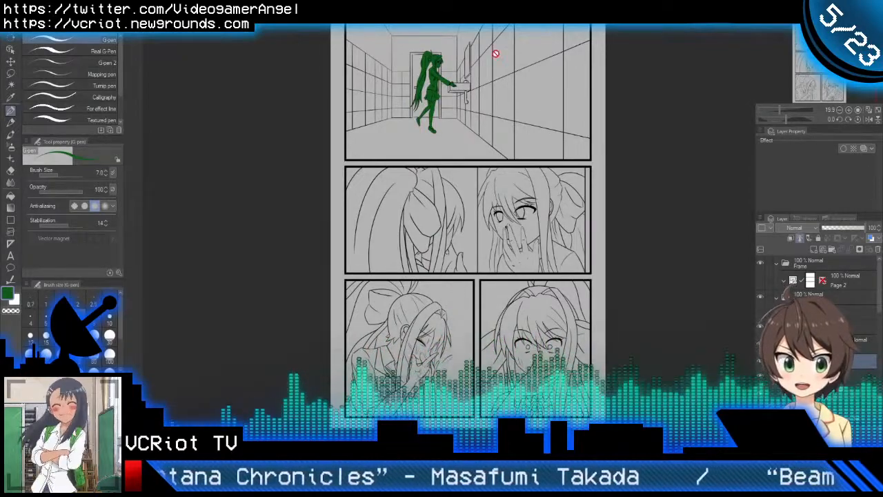
scroll(497, 189, up, 5)
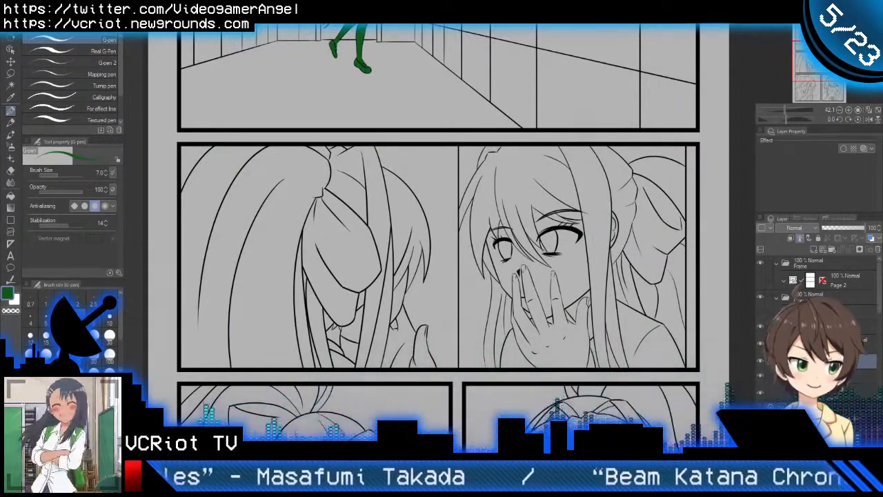
key(ctrl+Tab)
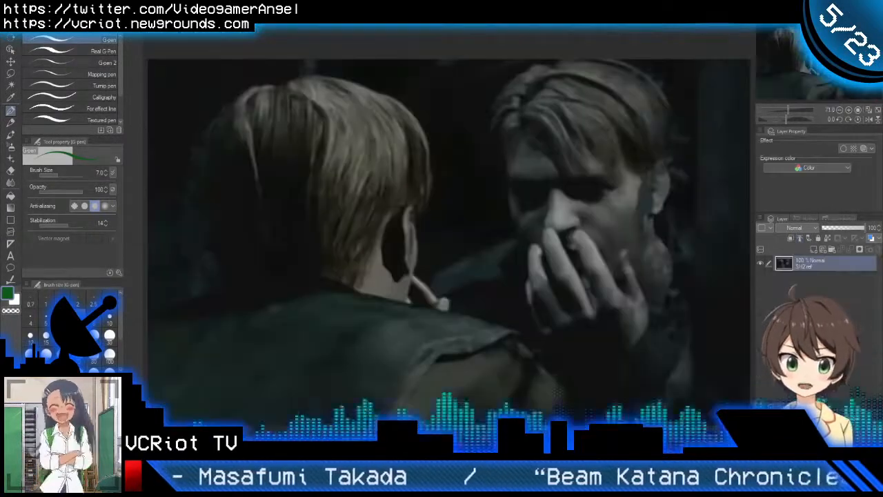
key(ctrl+Tab)
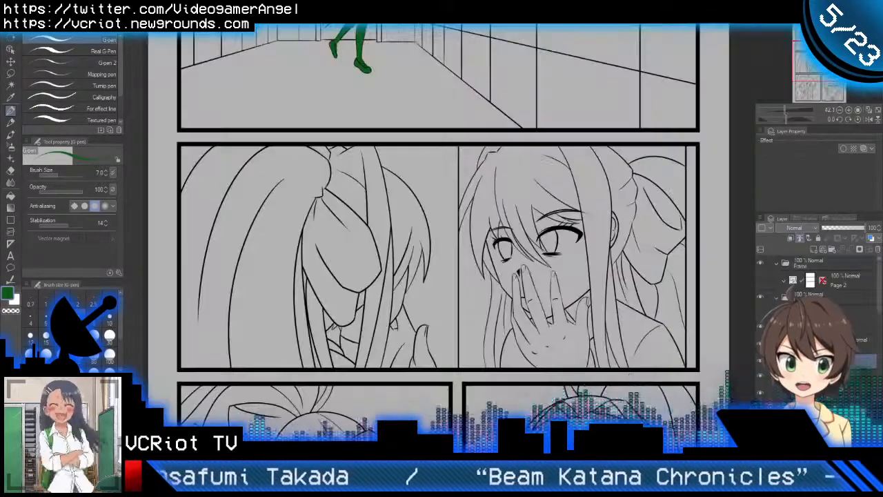
drag(393, 253, 388, 217)
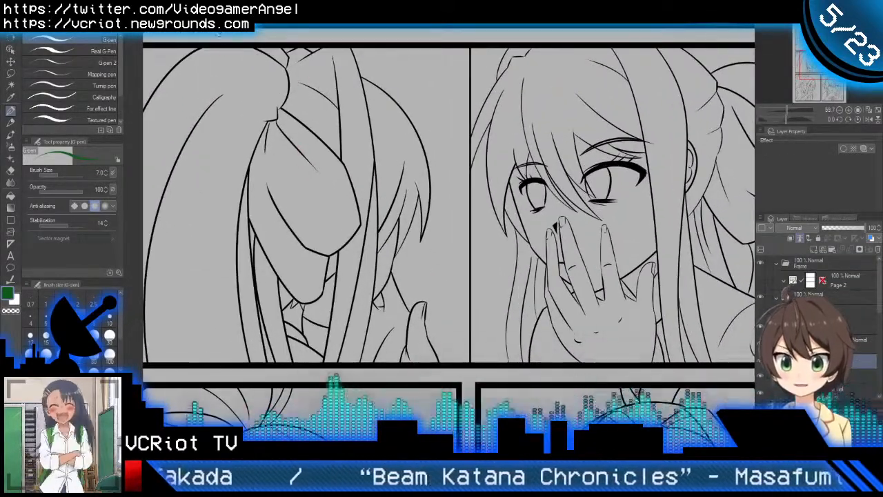
key(ctrl+Tab)
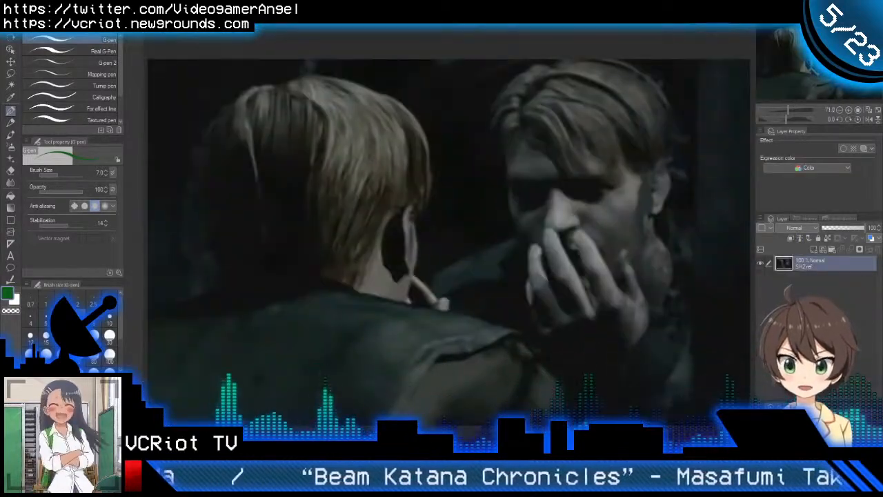
key(ctrl+Tab)
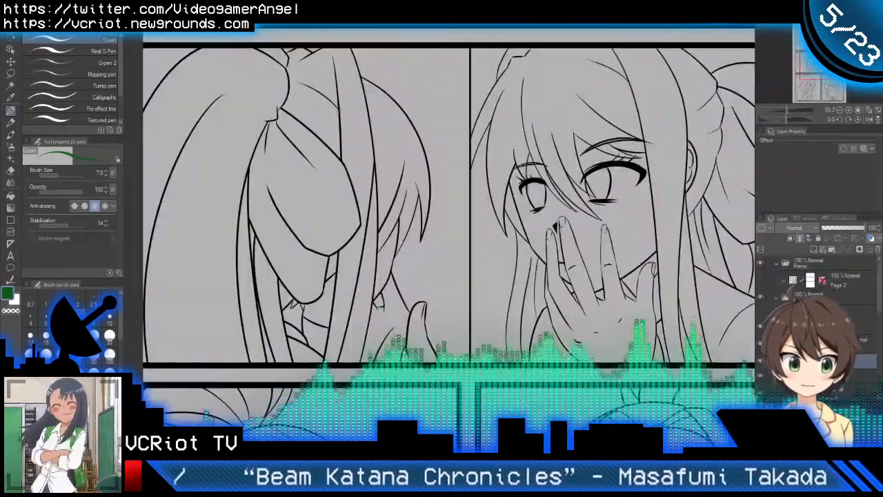
drag(571, 147, 557, 183)
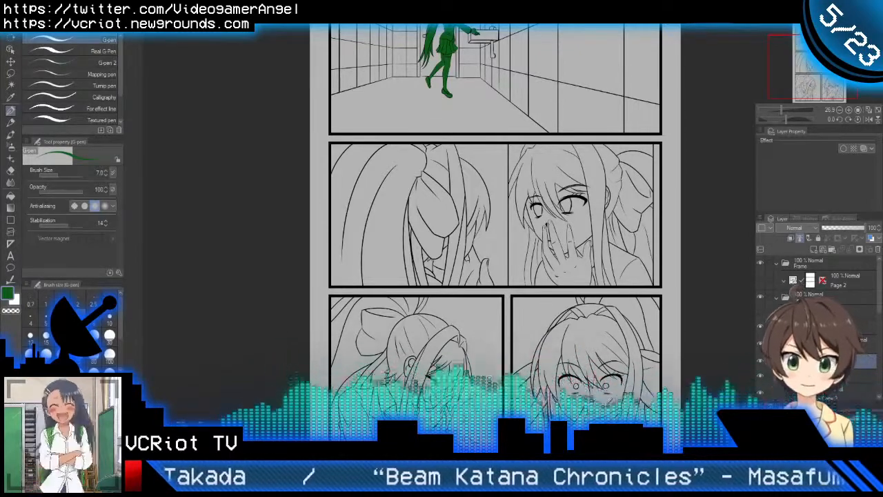
Step: Set the Page 1 folder in the line layers as the reference layer and ready the Auto select tool
key(ctrl+space)
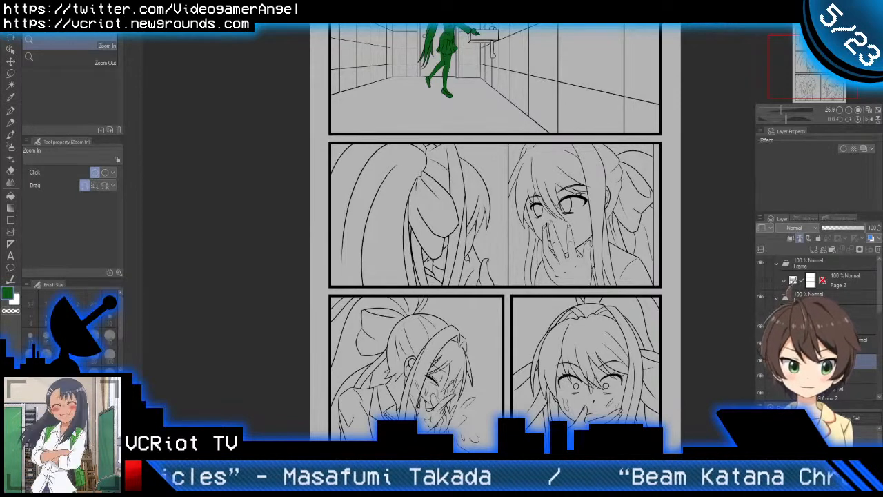
scroll(817, 331, down, 3)
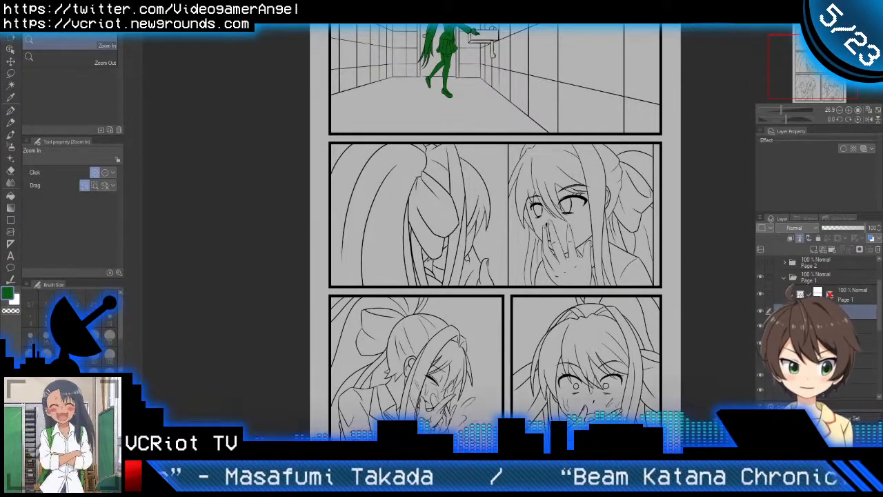
scroll(817, 331, down, 2)
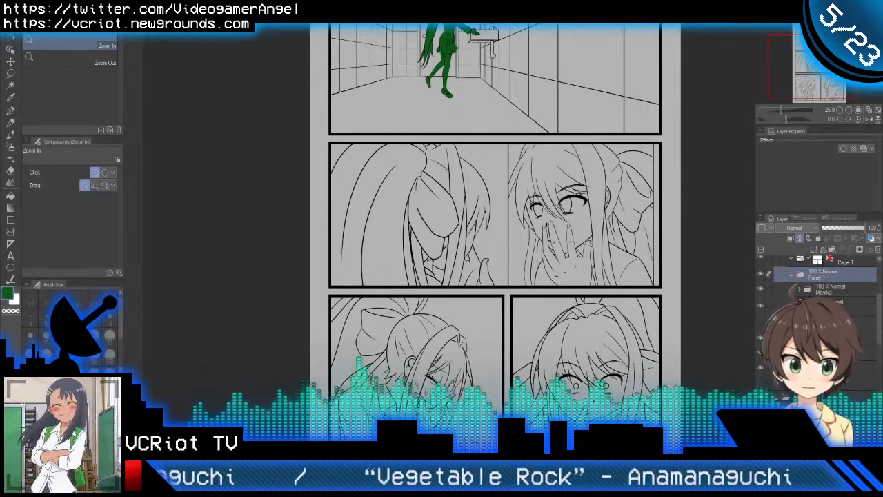
scroll(818, 303, up, 2)
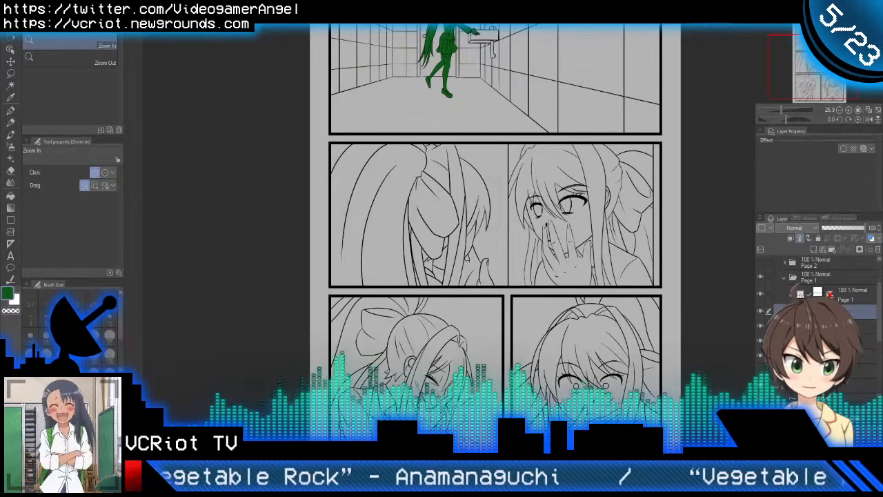
scroll(824, 290, up, 1)
click(823, 293)
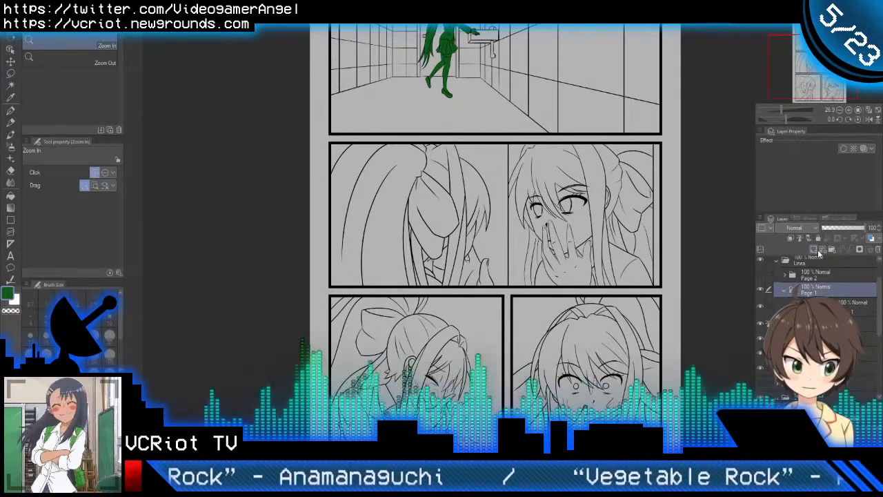
click(801, 238)
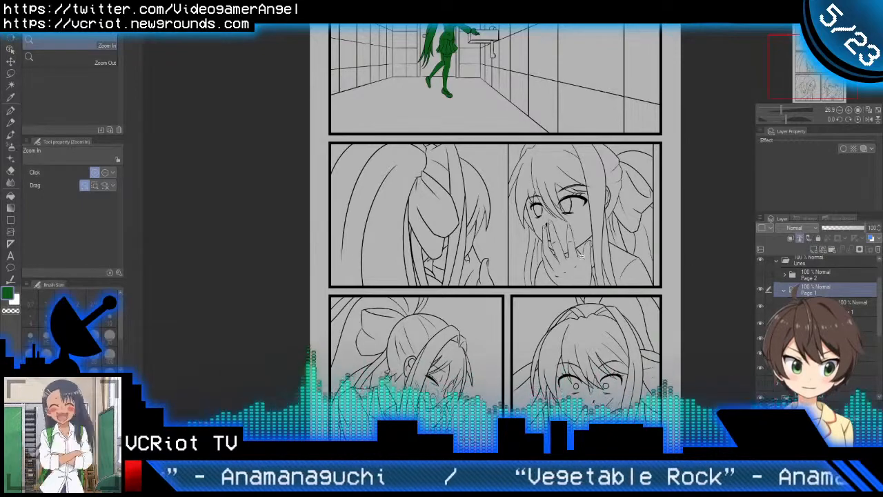
click(529, 284)
key(g)
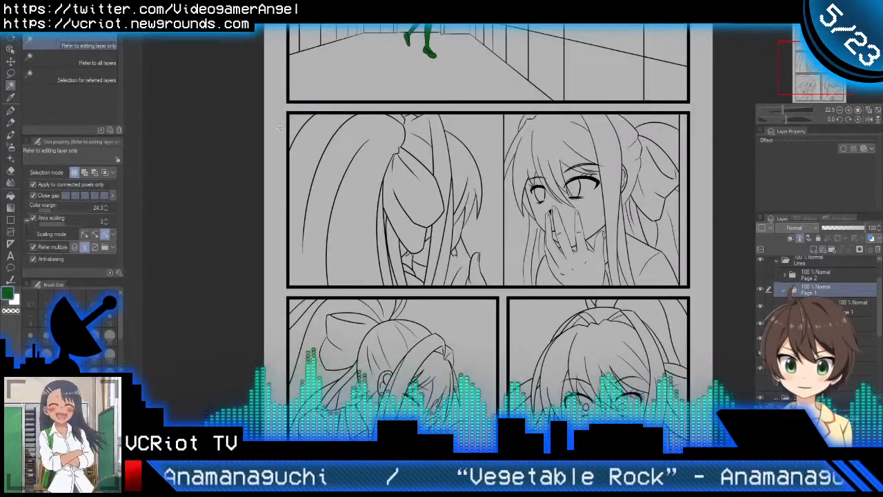
Step: Select the area outside the page's panel borders, invert the selection, and fill all the panels with green on the colour layer
click(279, 128)
key(ctrl+space)
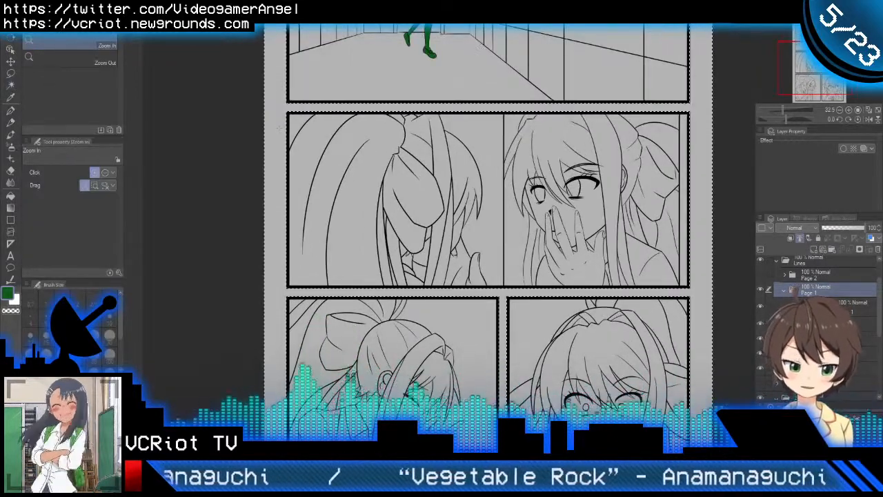
scroll(814, 324, down, 3)
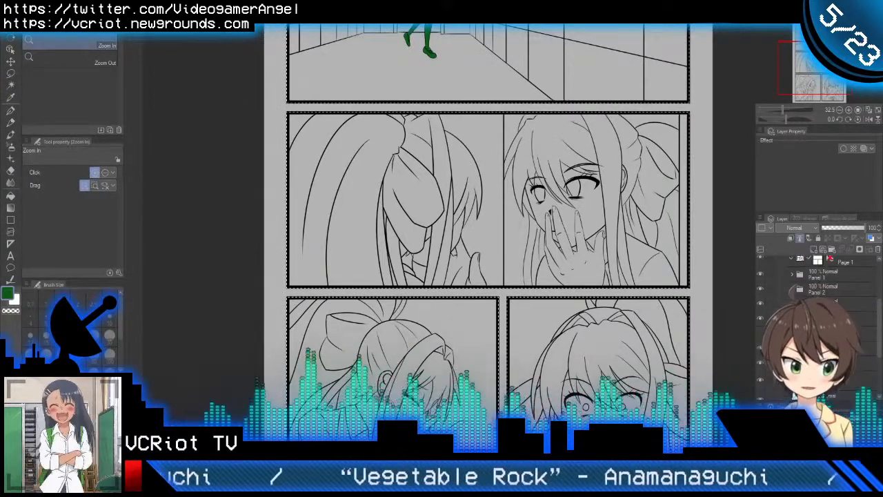
click(821, 331)
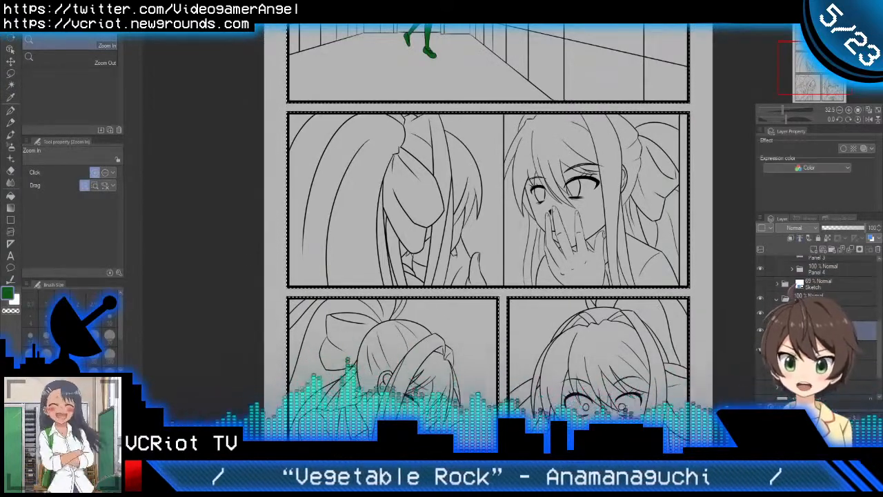
key(alt+Delete)
key(ctrl+d)
drag(540, 229, 519, 225)
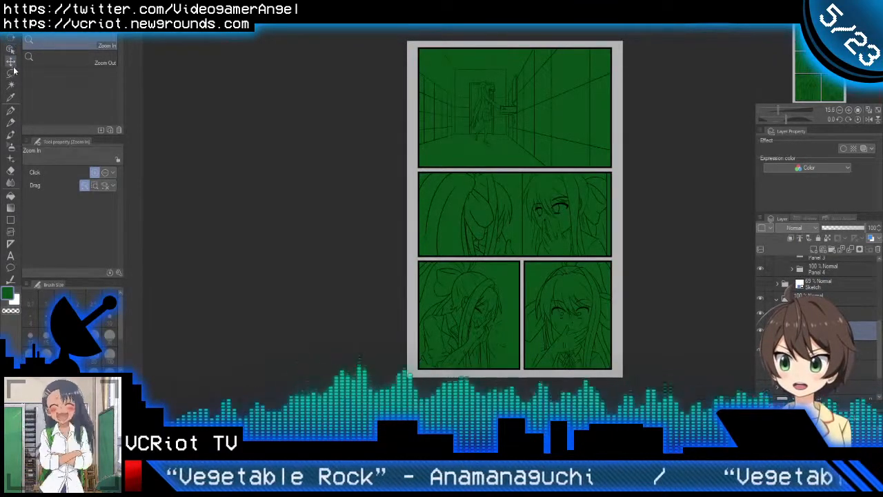
Step: Erase the green fill from the lower three panels with a rectangular selection, keeping it only in the first panel, and deselect
click(10, 73)
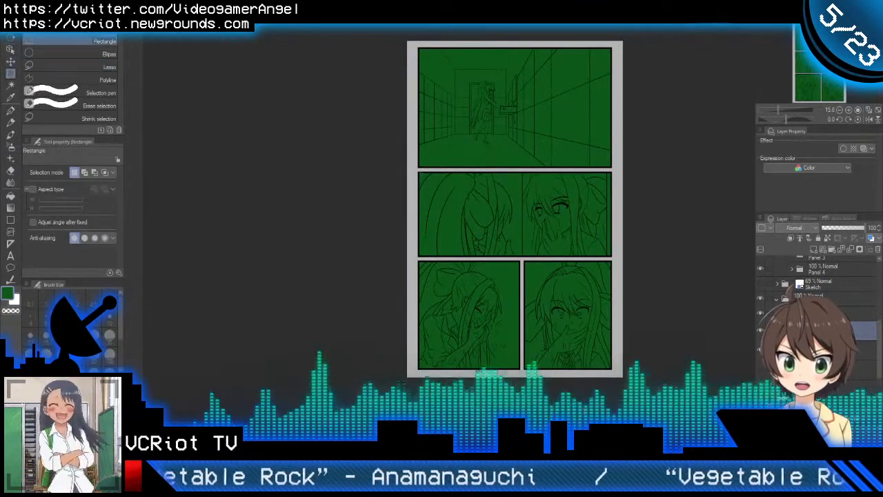
drag(411, 170, 673, 391)
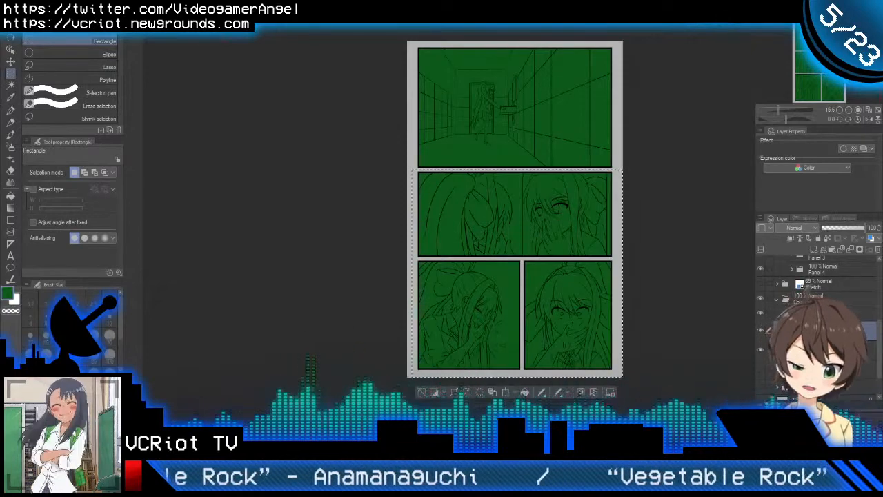
key(Delete)
key(ctrl+d)
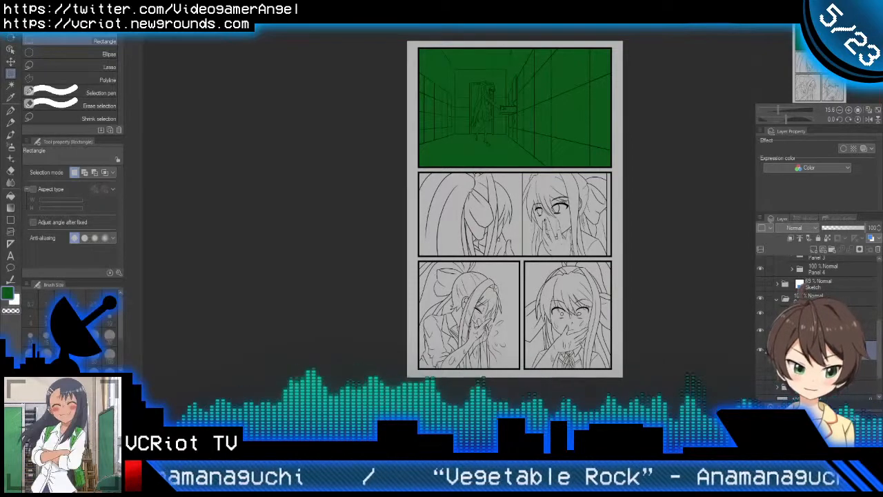
Step: Hide the first panel's green background fill and add a new raster layer for colouring the girl's silhouette
click(760, 349)
click(820, 330)
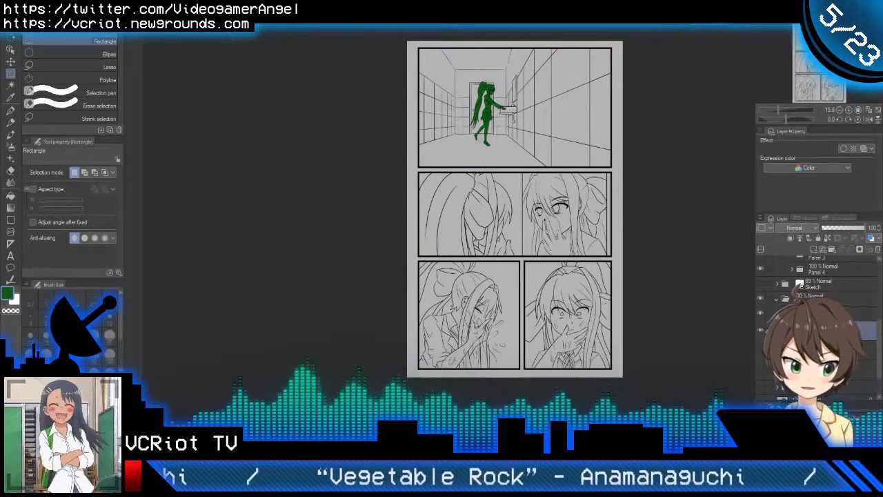
scroll(509, 60, up, 5)
drag(558, 161, 507, 189)
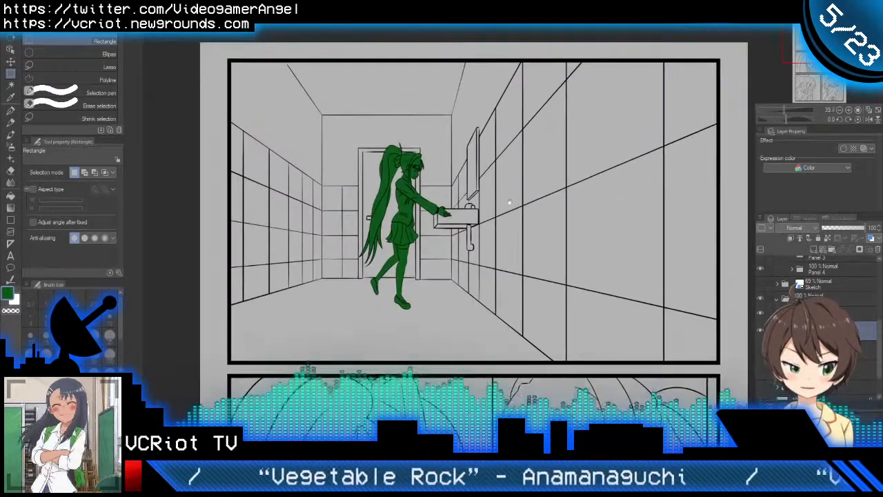
click(830, 251)
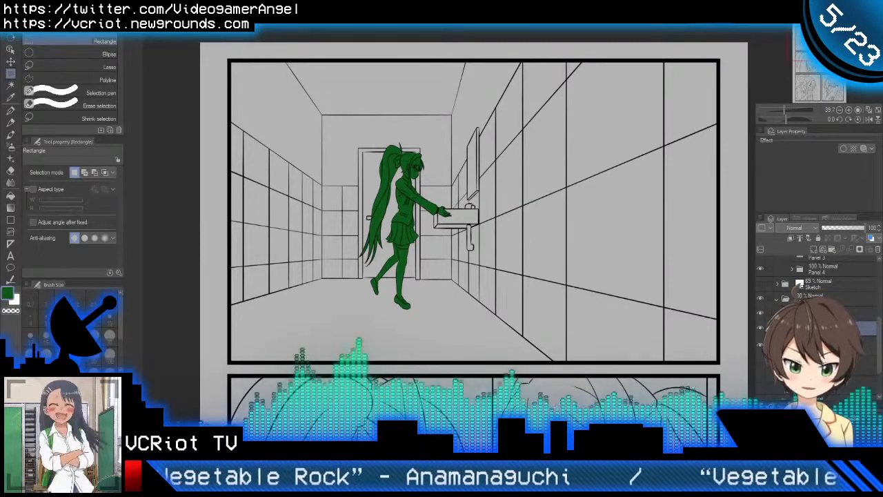
click(814, 249)
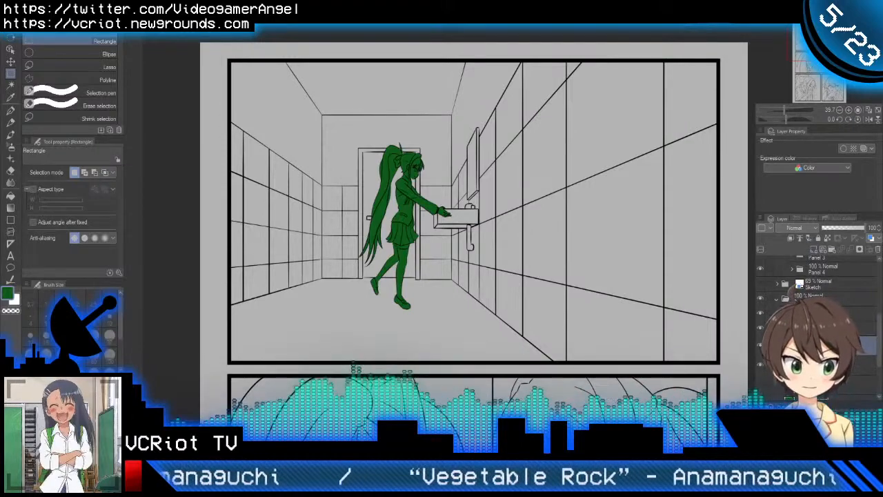
Step: Switch to the CC Chapter 2 page 2 reference and pick the light skin colour from the smiling girl's pointing finger
scroll(406, 178, up, 4)
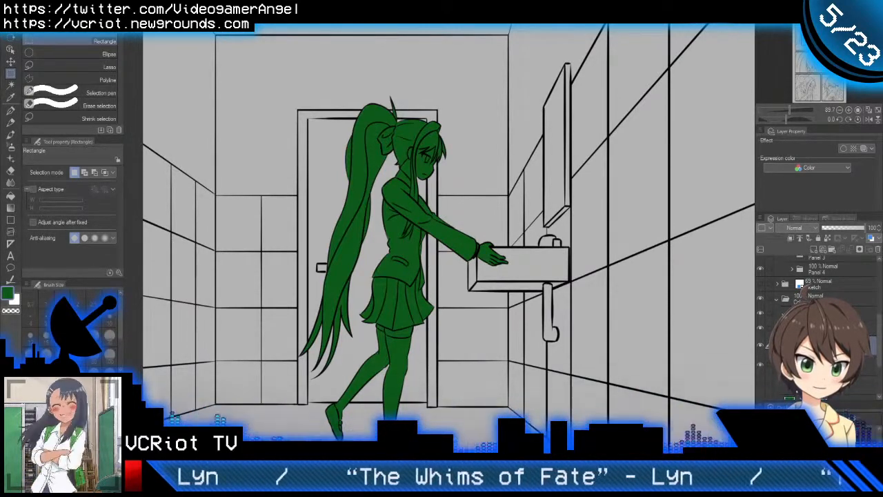
click(541, 22)
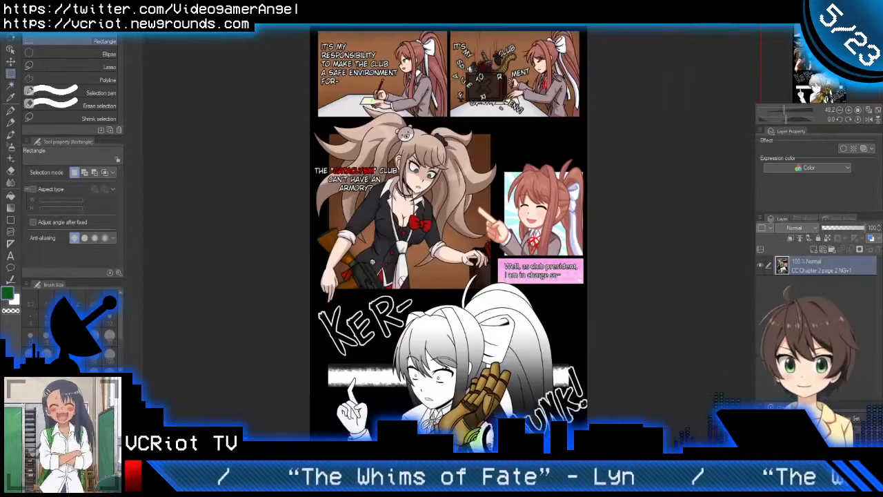
scroll(583, 207, up, 5)
scroll(584, 207, up, 1)
drag(208, 283, 300, 170)
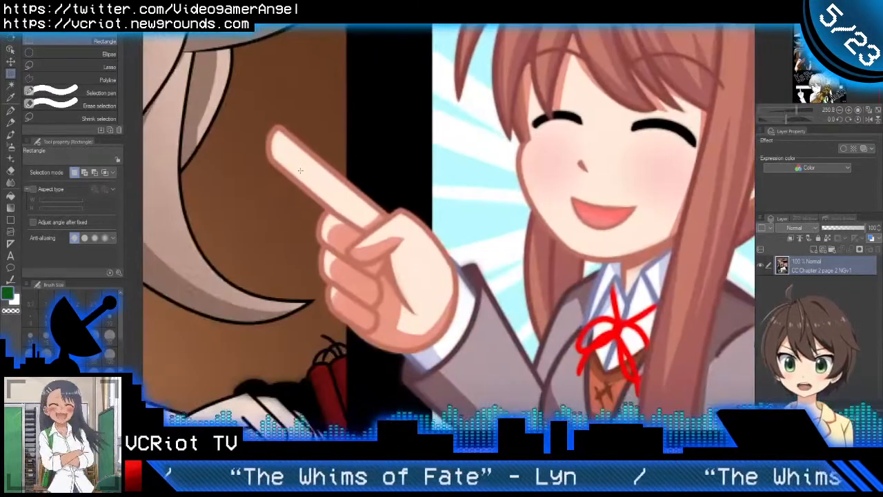
key(g)
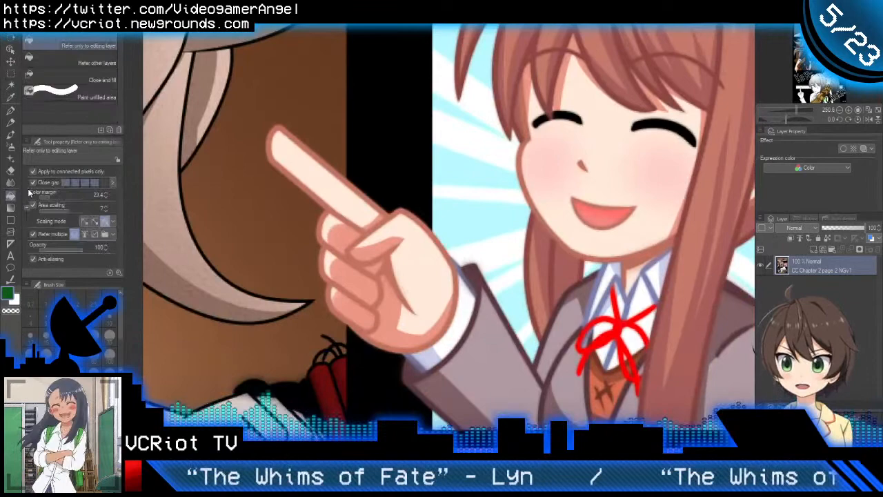
alt+click(300, 159)
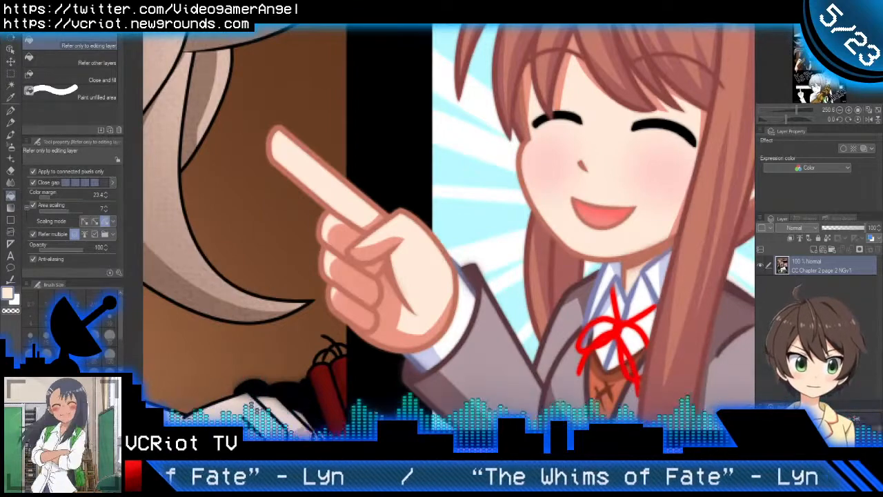
Step: Compare the skin colours on the writing girl in the reference page's first panel and on the smiling, pointing girl
drag(572, 284, 754, 485)
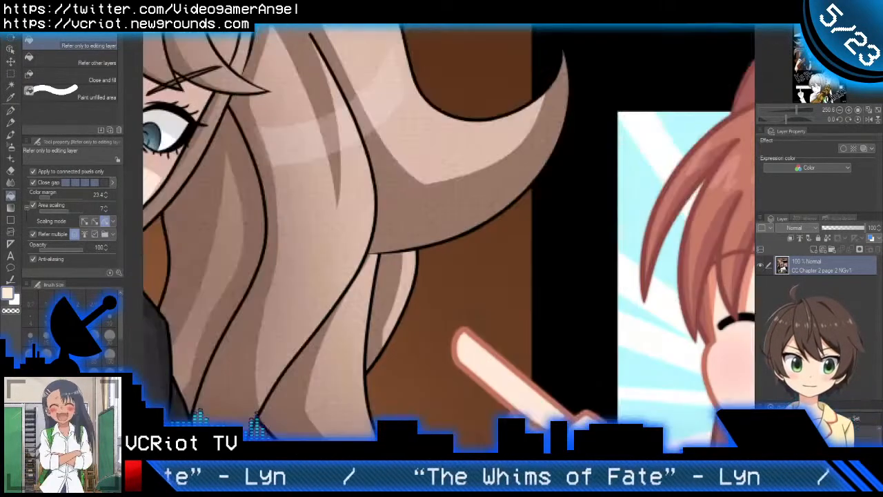
drag(396, 73, 589, 324)
scroll(590, 324, down, 3)
drag(428, 204, 458, 334)
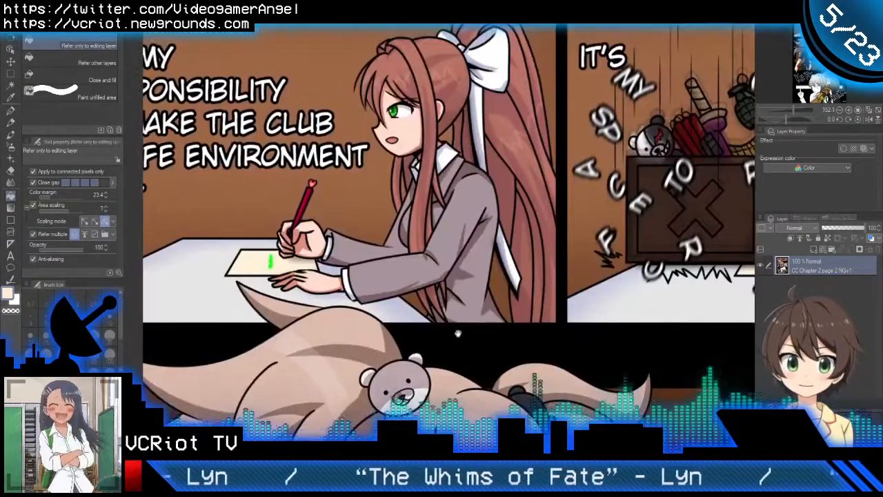
scroll(412, 150, up, 3)
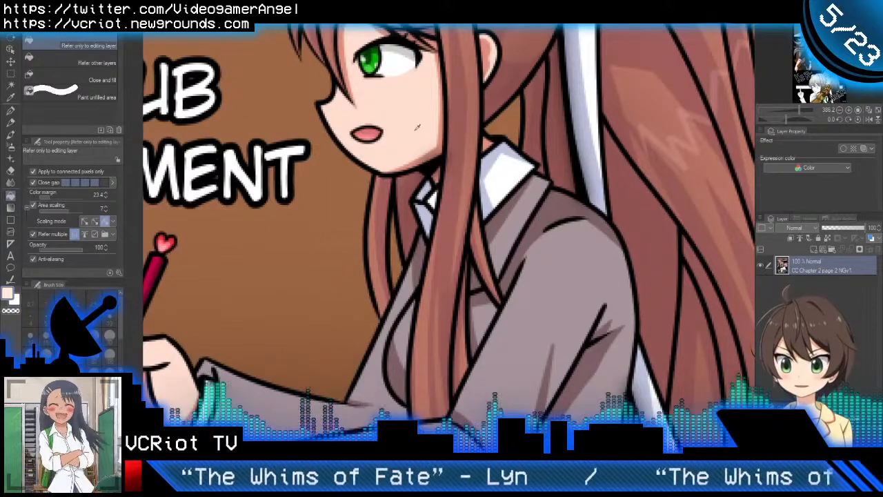
scroll(423, 193, down, 3)
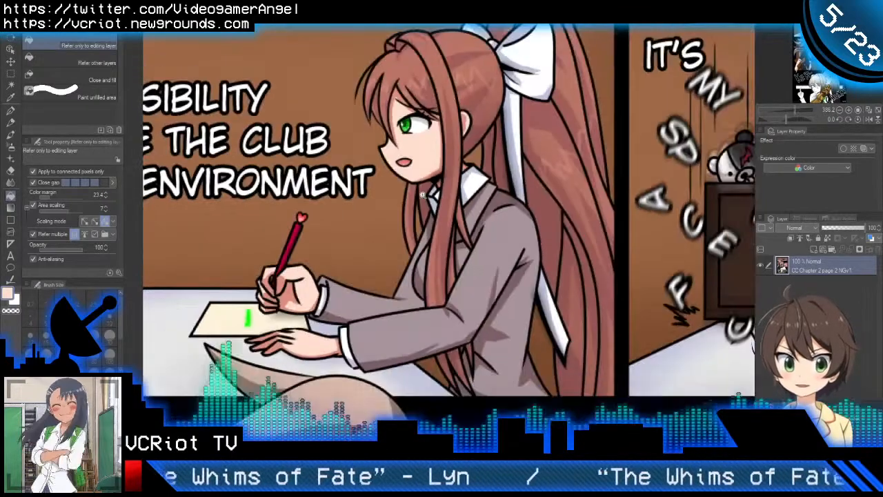
drag(422, 195, 398, 195)
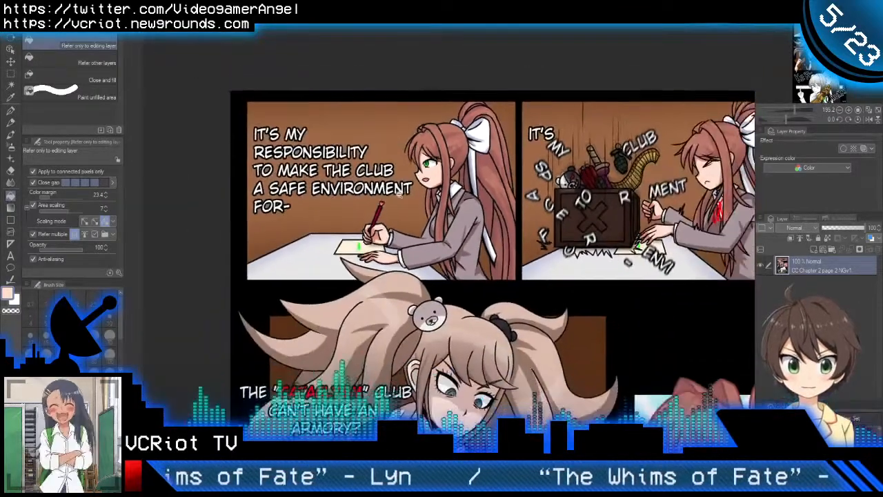
drag(502, 290, 493, 112)
scroll(699, 324, up, 3)
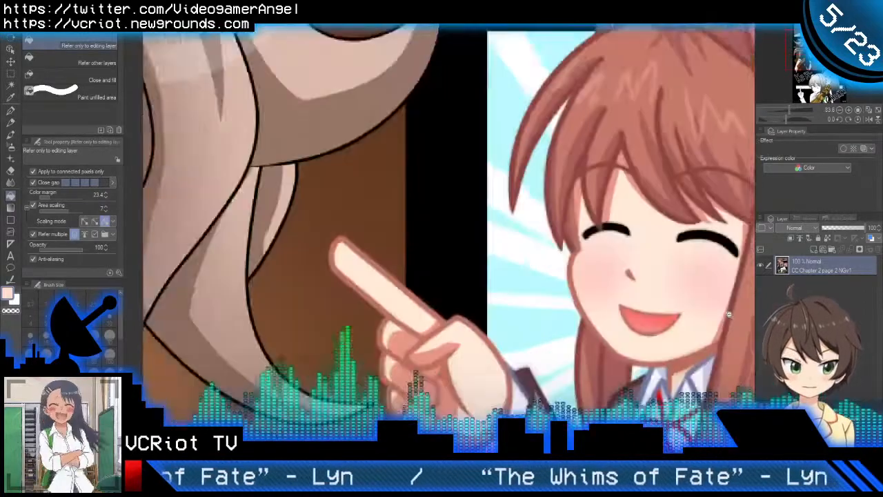
scroll(453, 292, down, 3)
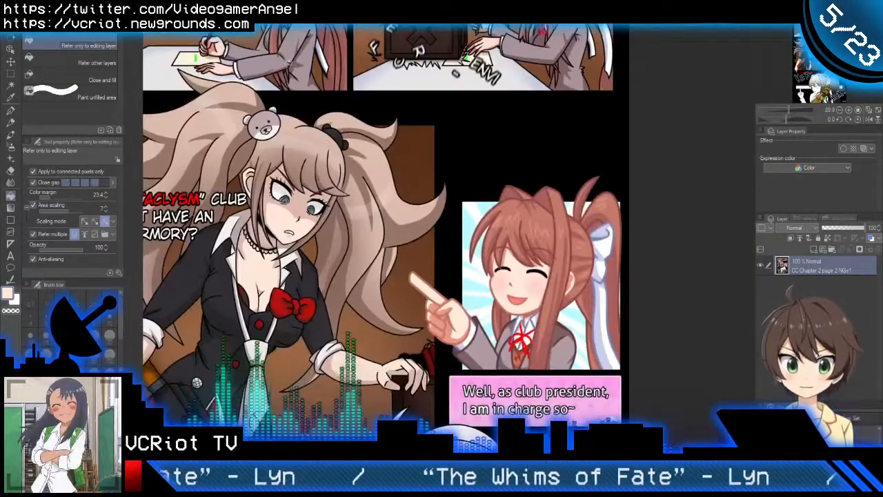
Step: Return to the inked page and fill the girl's neck, ear, face and eye area with the light skin colour
key(ctrl+Tab)
scroll(402, 168, up, 5)
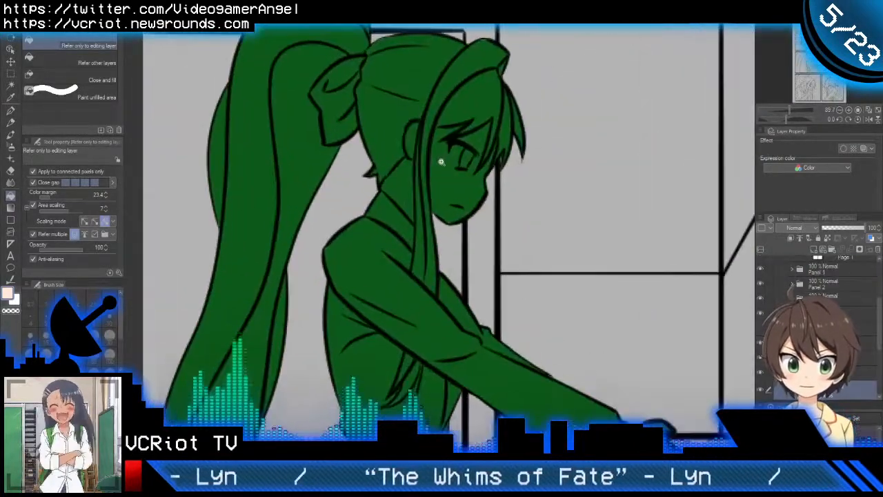
click(411, 186)
scroll(434, 183, up, 2)
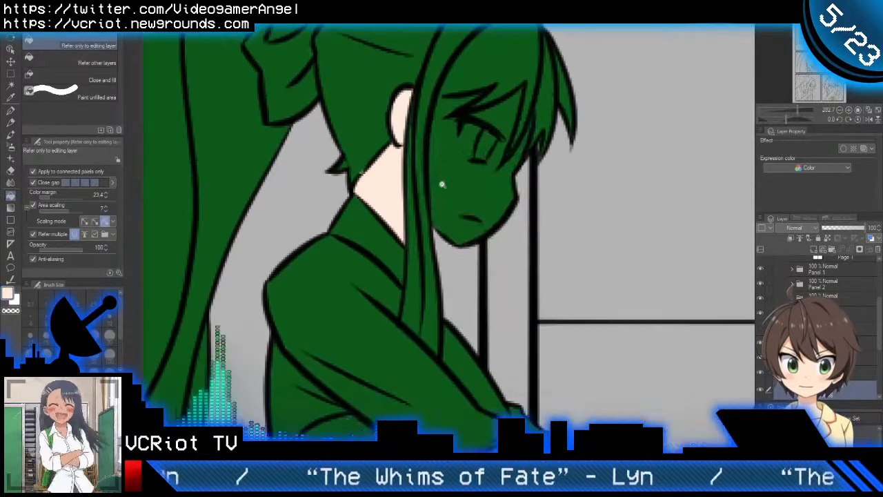
click(461, 168)
click(491, 123)
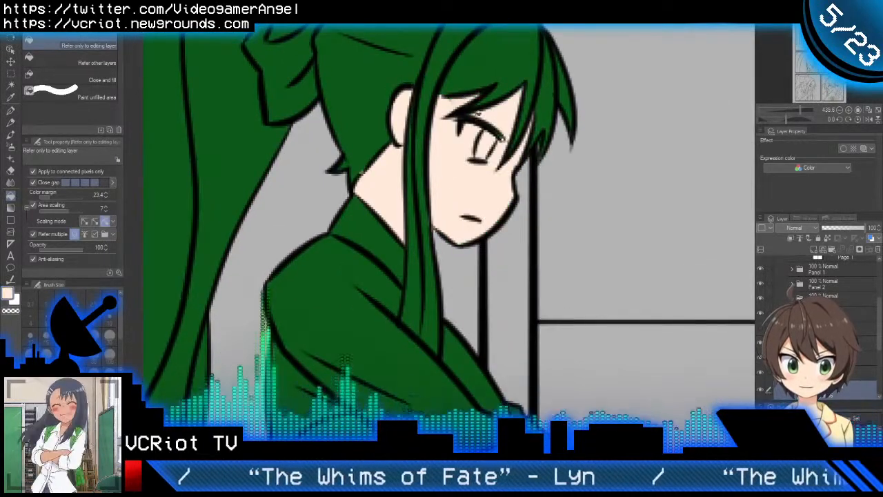
Step: Touch up the unfilled skin gaps around the girl's eye and fringe using the Oil paint brush at size 5.5
scroll(500, 138, up, 1)
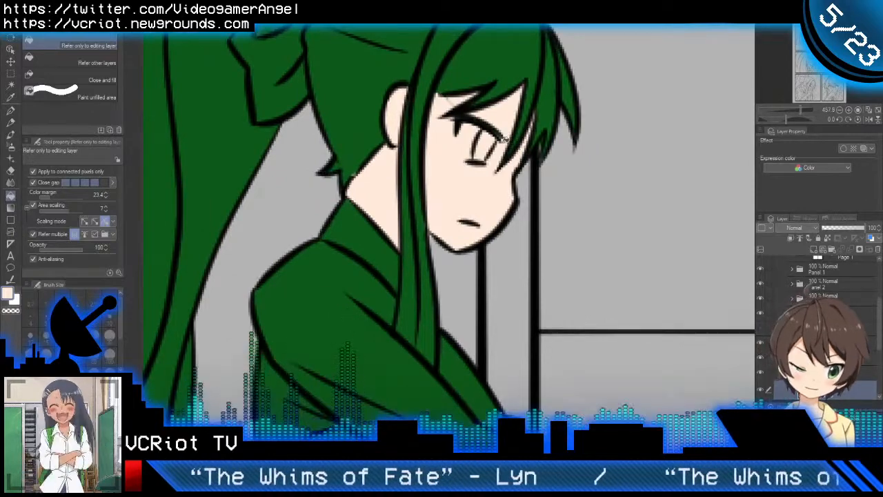
key(b)
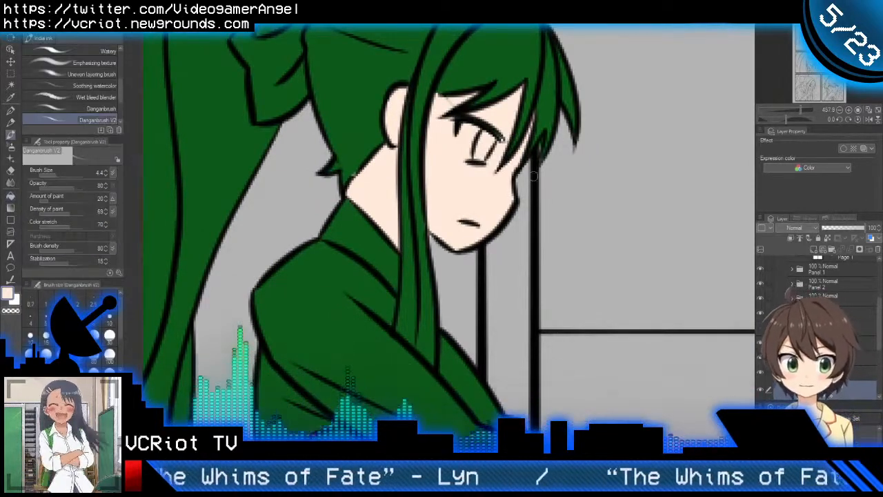
click(85, 29)
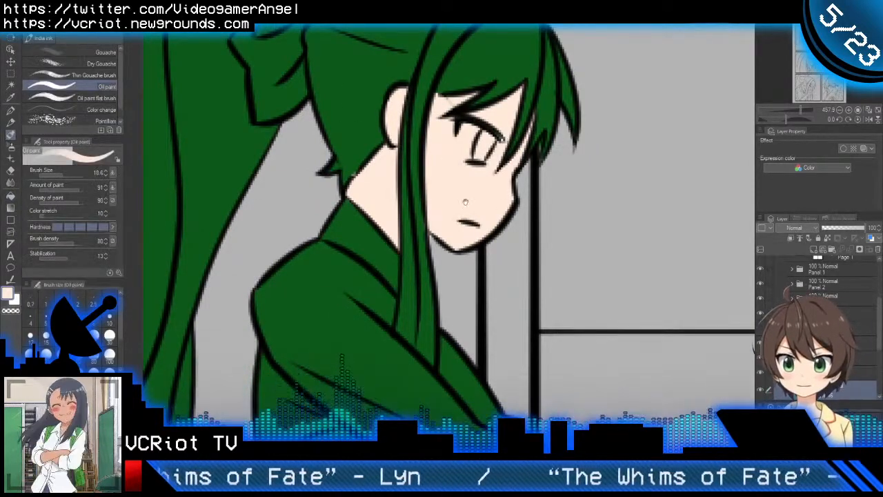
mouse_move(509, 151)
mouse_down()
mouse_move(463, 202)
mouse_move(428, 193)
mouse_up()
scroll(462, 198, up, 4)
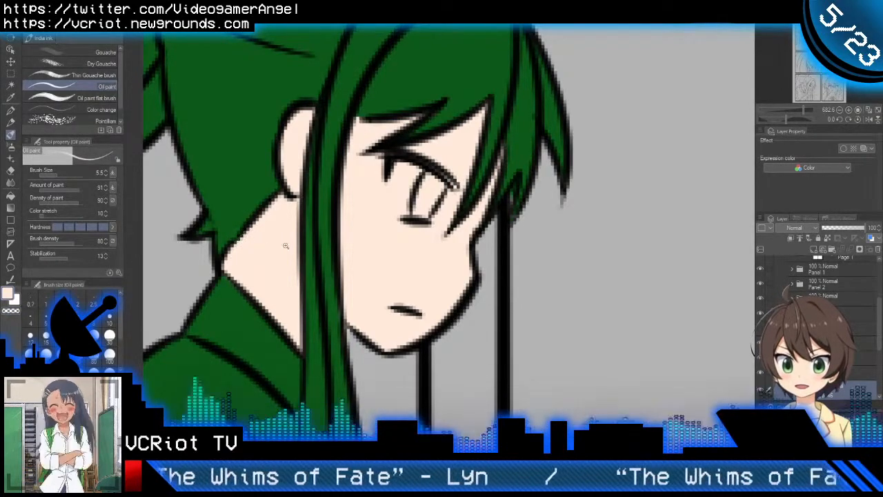
Step: Fill the girl's outstretched hand over the sink with the light skin colour
scroll(286, 247, down, 3)
scroll(299, 291, down, 2)
drag(355, 329, 438, 175)
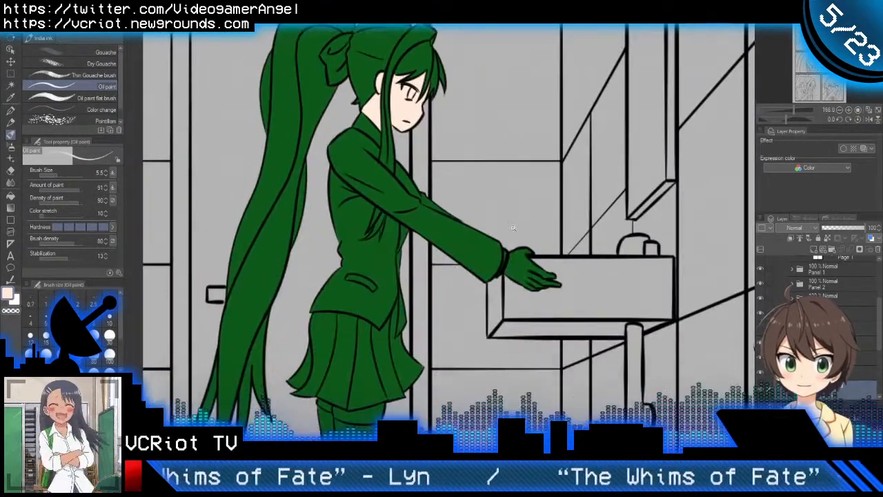
scroll(533, 280, up, 3)
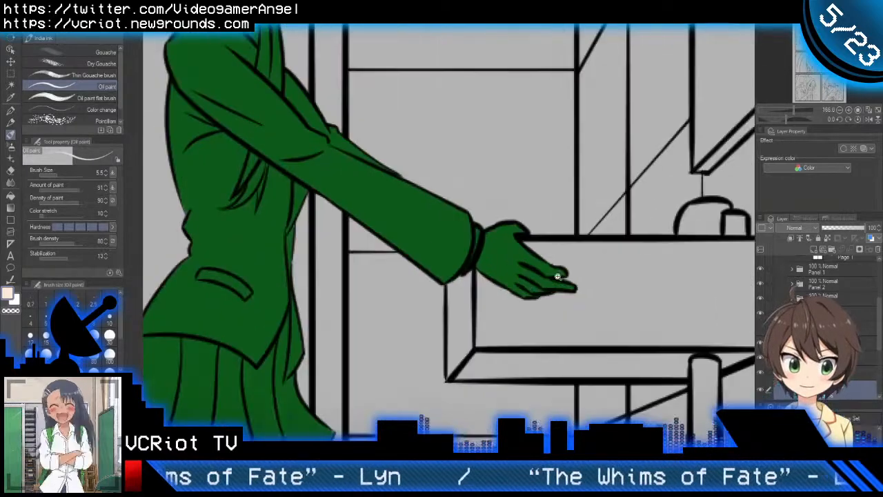
key(g)
click(507, 265)
scroll(521, 275, up, 3)
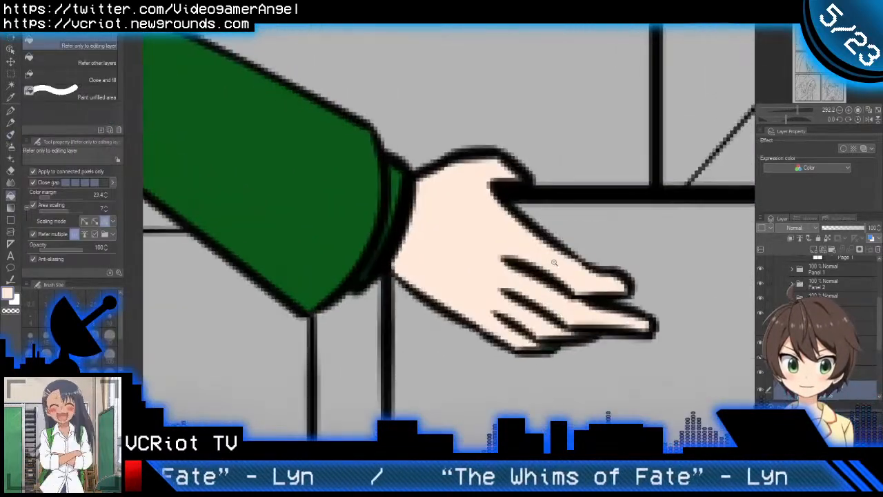
Step: Fill the bare strips of both thighs between the skirt and the stockings with the light skin colour
scroll(530, 283, down, 2)
scroll(530, 283, down, 3)
scroll(509, 236, up, 4)
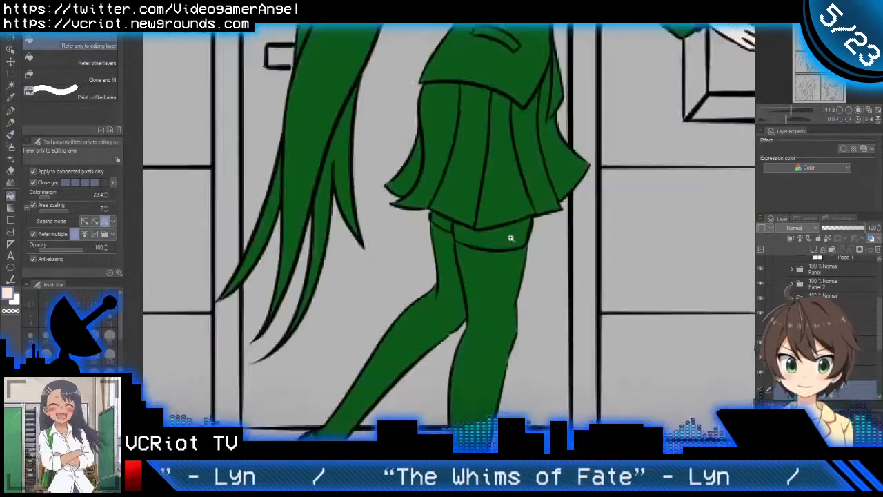
click(445, 224)
click(475, 236)
scroll(484, 238, up, 3)
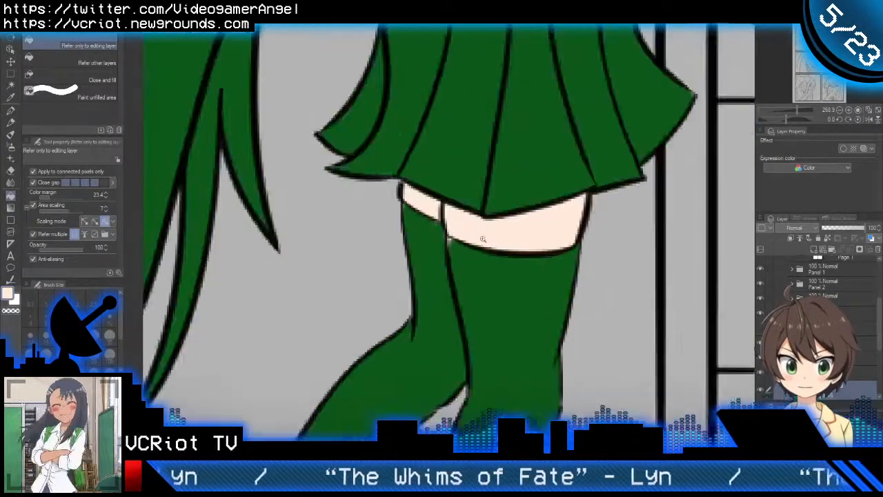
Step: Hide the layer holding the girl's light skin colour so her whole figure shows the green base
key(b)
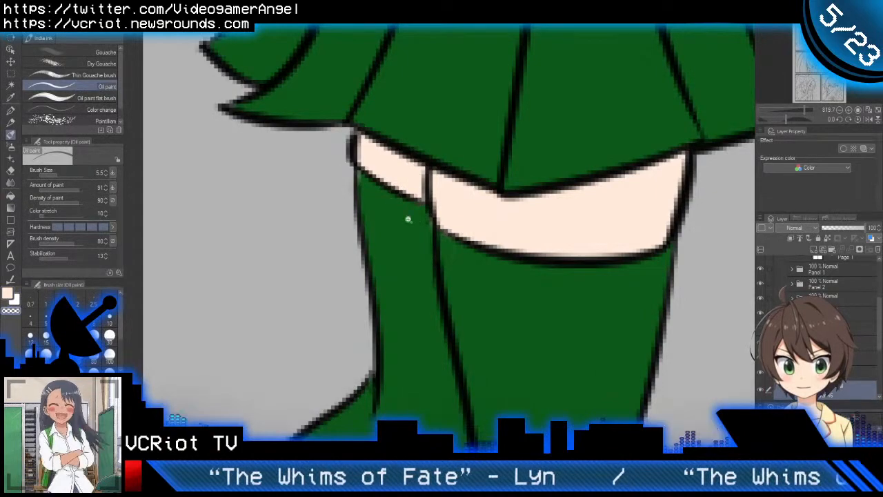
scroll(407, 219, down, 5)
scroll(420, 258, down, 3)
scroll(441, 258, up, 3)
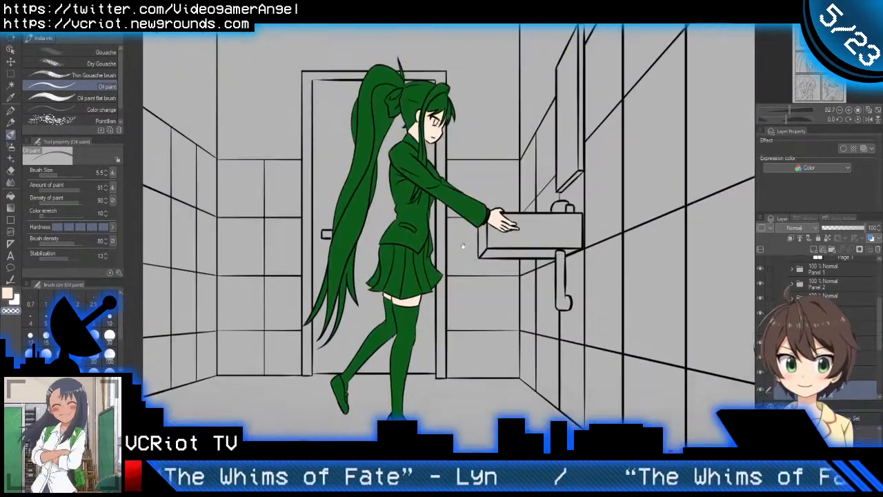
drag(460, 254, 465, 277)
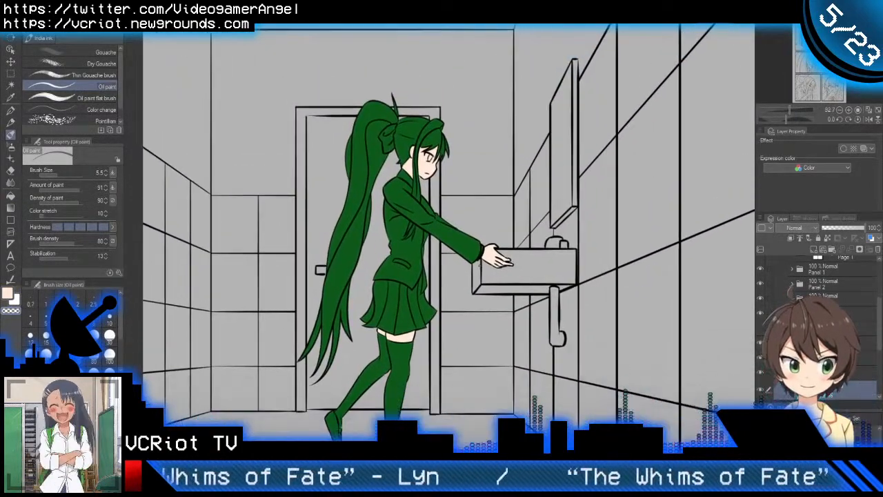
scroll(821, 338, down, 3)
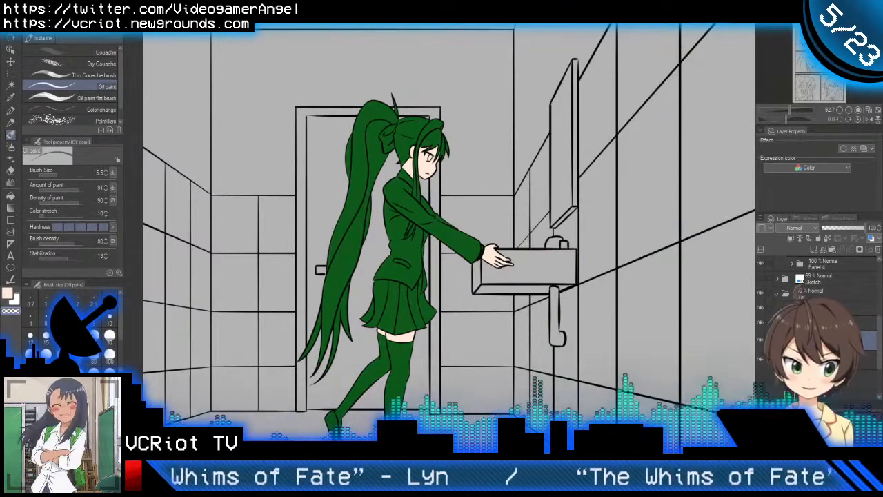
click(761, 340)
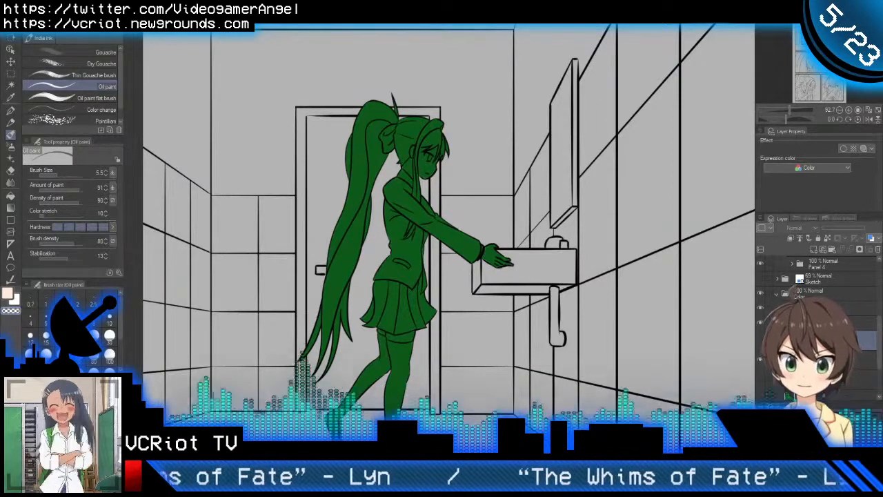
Step: Sample the reddish hair colour from the ponytailed girl on the finished comic page, and add a new layer on the inked page
click(352, 19)
drag(378, 139, 445, 257)
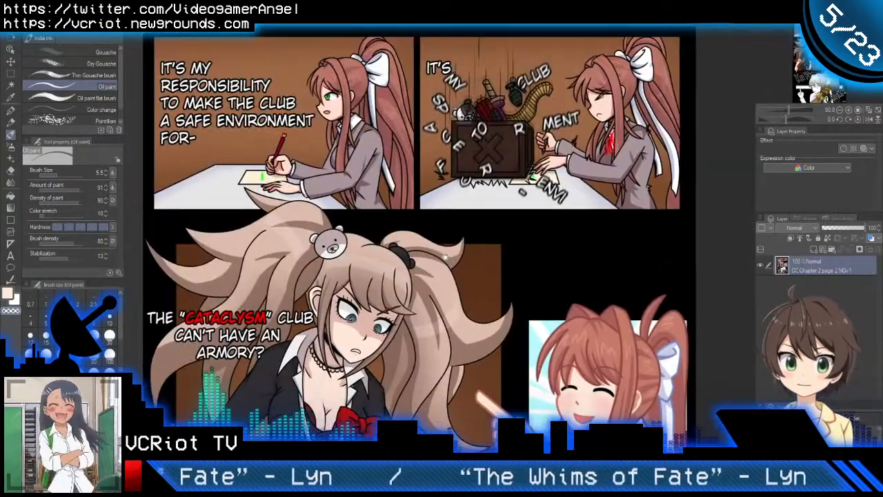
alt+click(354, 60)
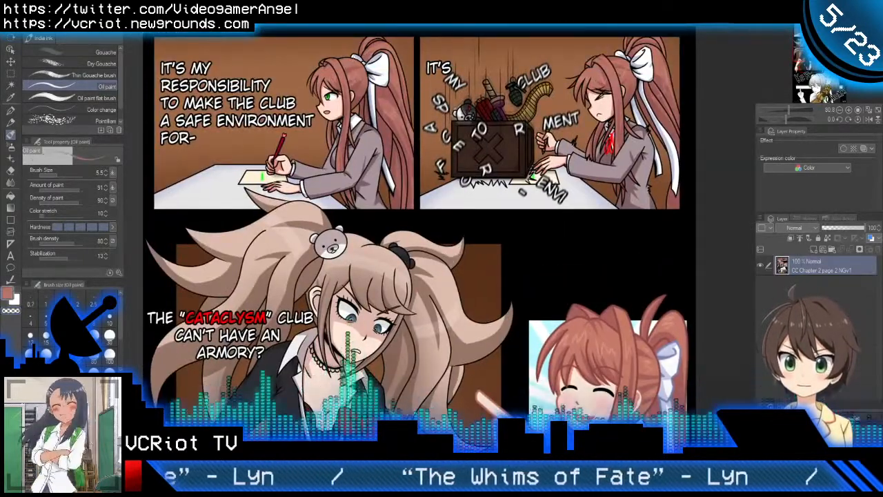
click(266, 19)
scroll(369, 145, up, 2)
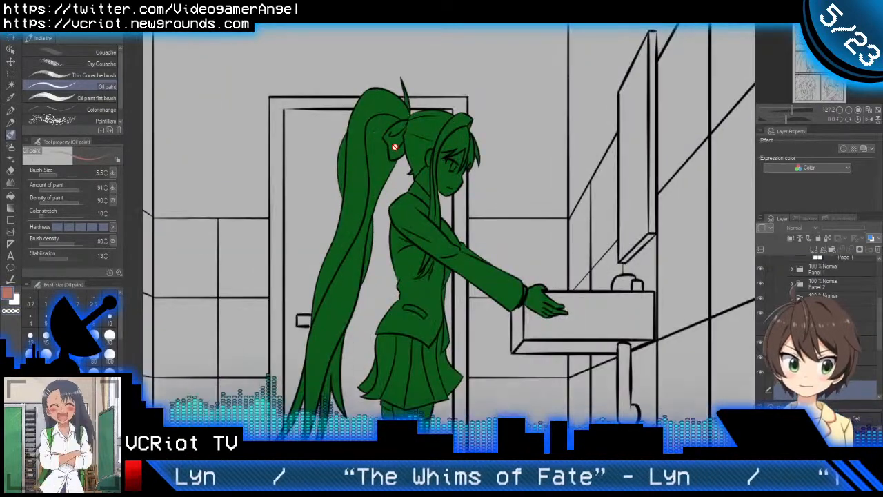
click(813, 251)
drag(456, 340, 471, 279)
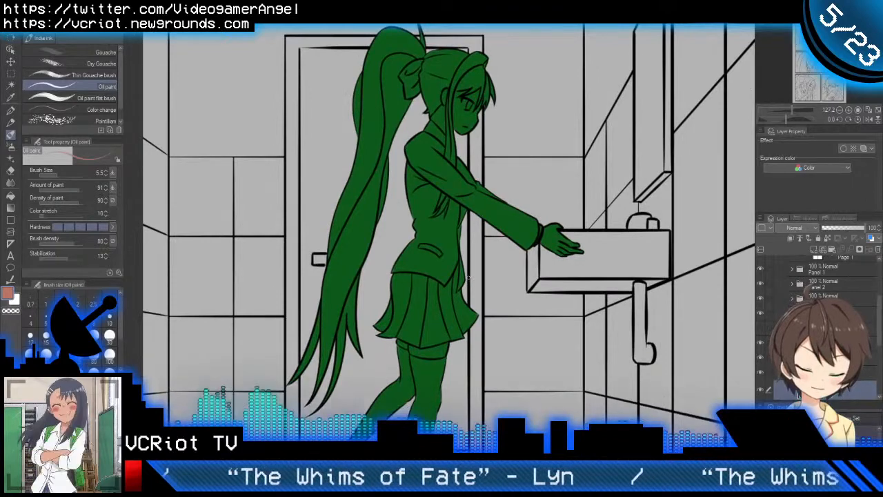
Step: Fill all the strands of the girl's long ponytail down to their tips with the reddish hair colour
key(g)
click(375, 87)
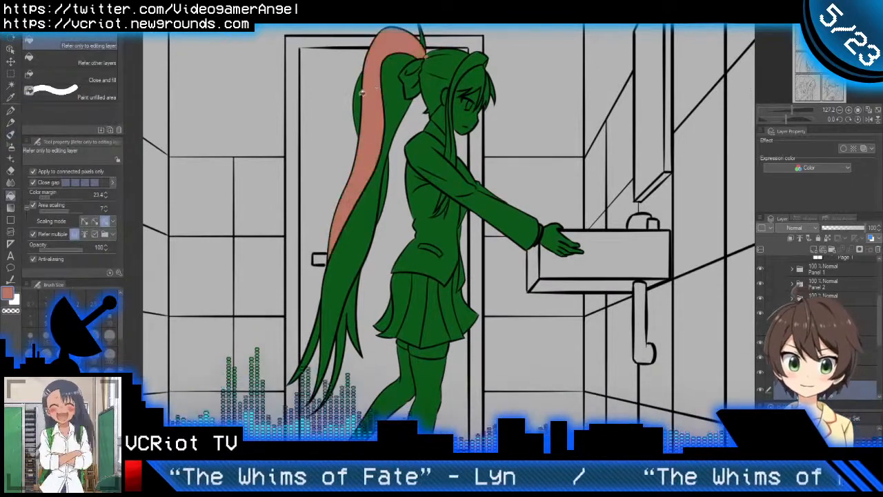
click(360, 93)
click(395, 98)
click(369, 206)
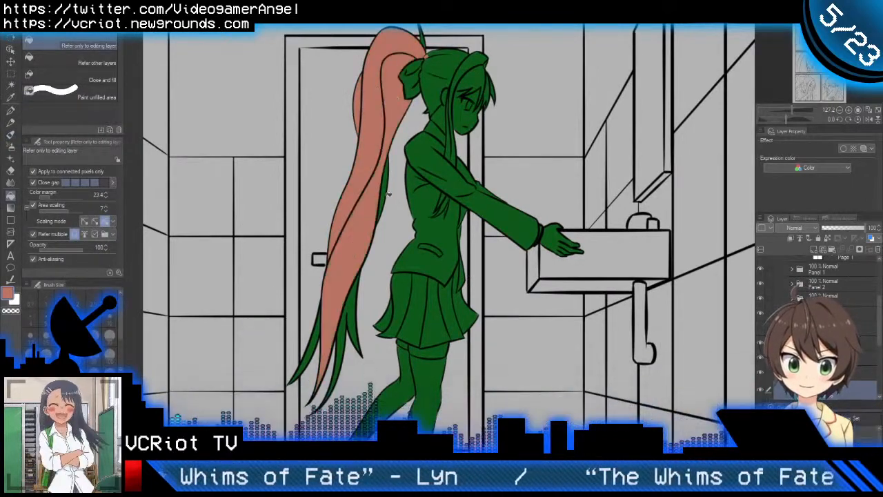
click(384, 196)
click(350, 304)
click(319, 328)
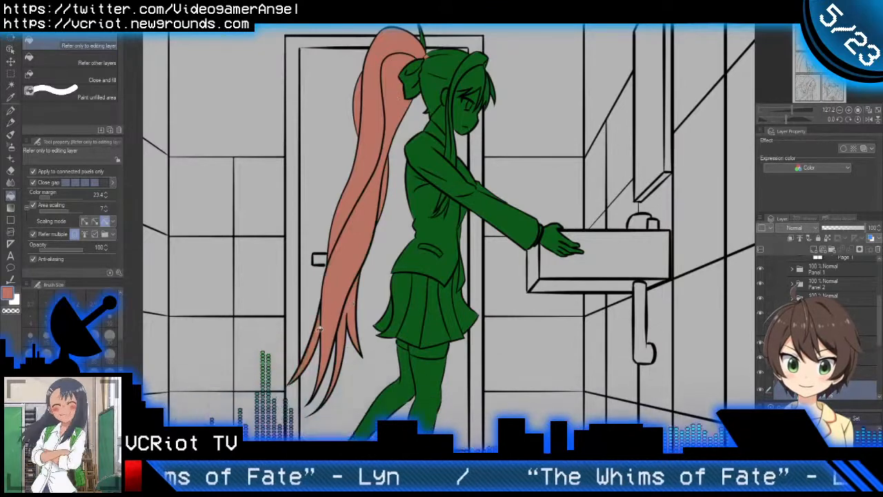
Step: Fill the back of the girl's head, the front hair band and the long side locks with the reddish hair colour
scroll(468, 96, up, 5)
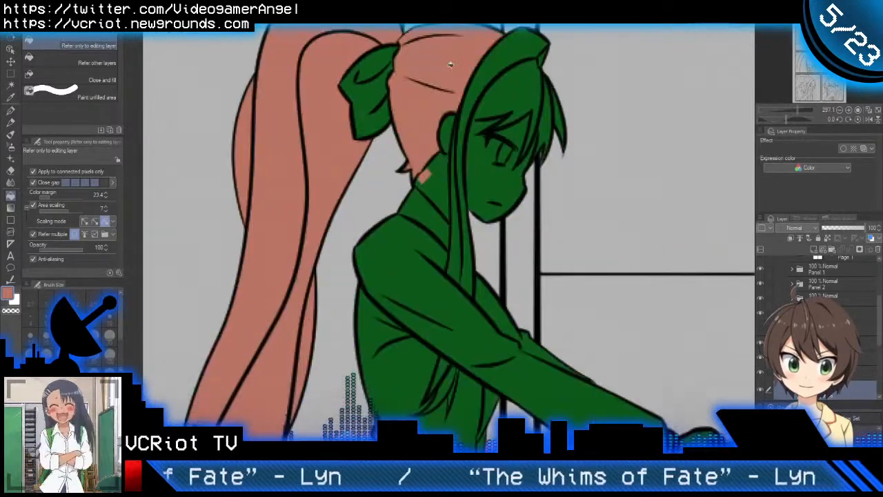
click(489, 157)
click(460, 247)
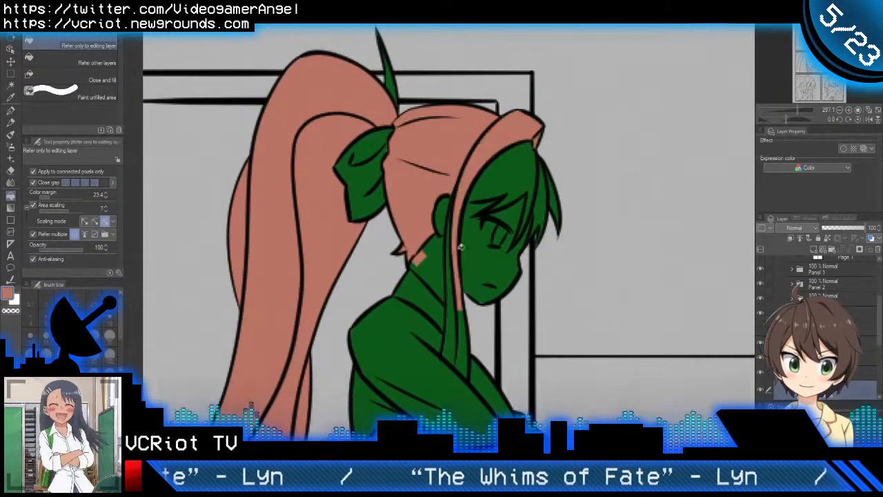
click(449, 320)
click(465, 336)
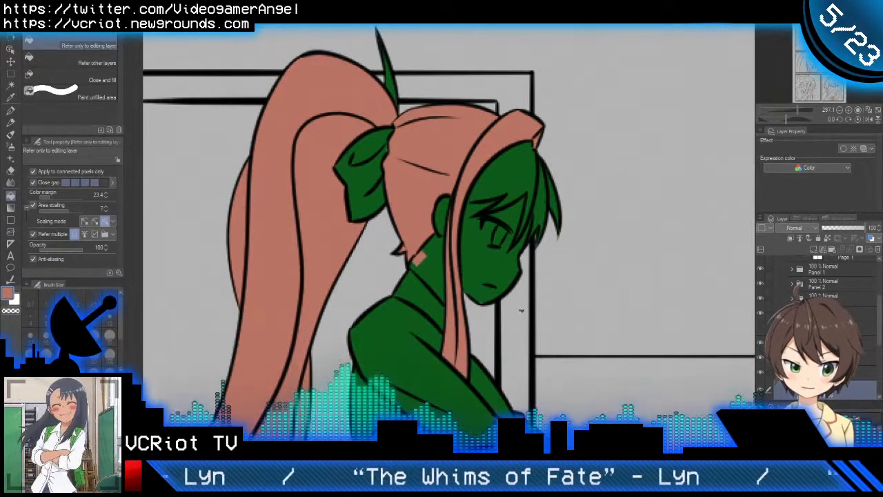
Step: Fill the upright stray strand above the ponytail and the fringe sections over the forehead with the reddish hair colour
key(ctrl+space)
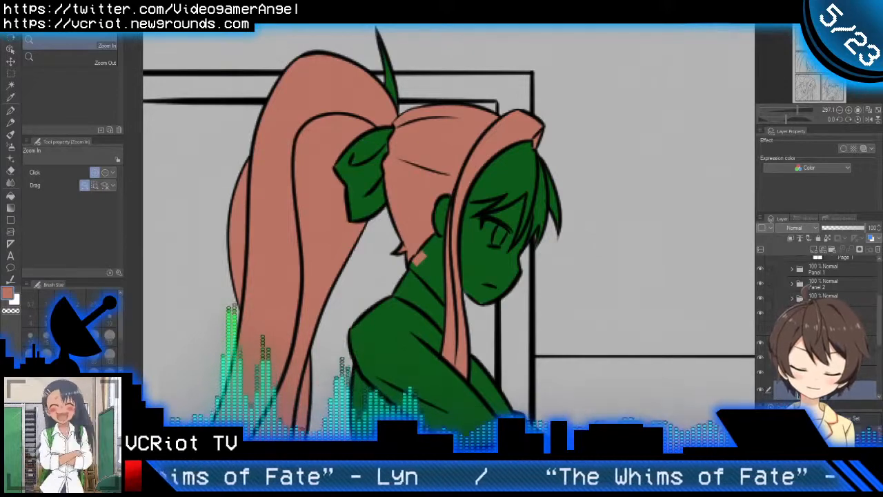
key(g)
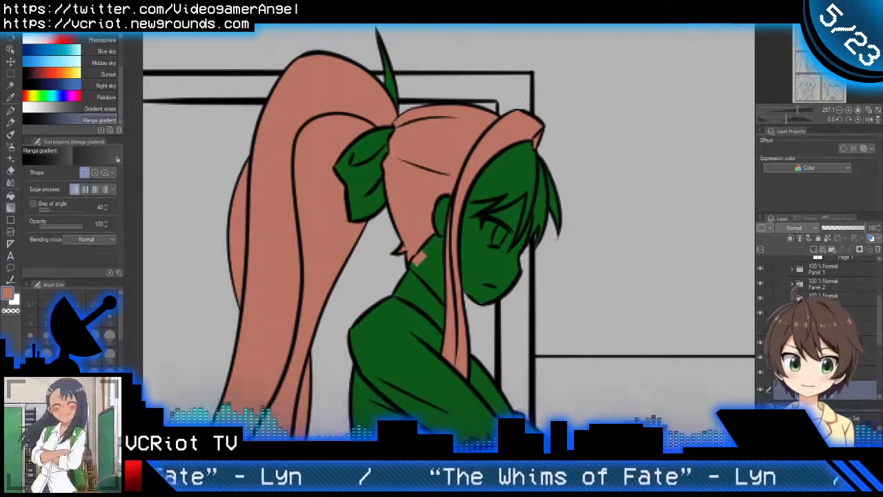
scroll(519, 105, up, 1)
drag(343, 87, 421, 172)
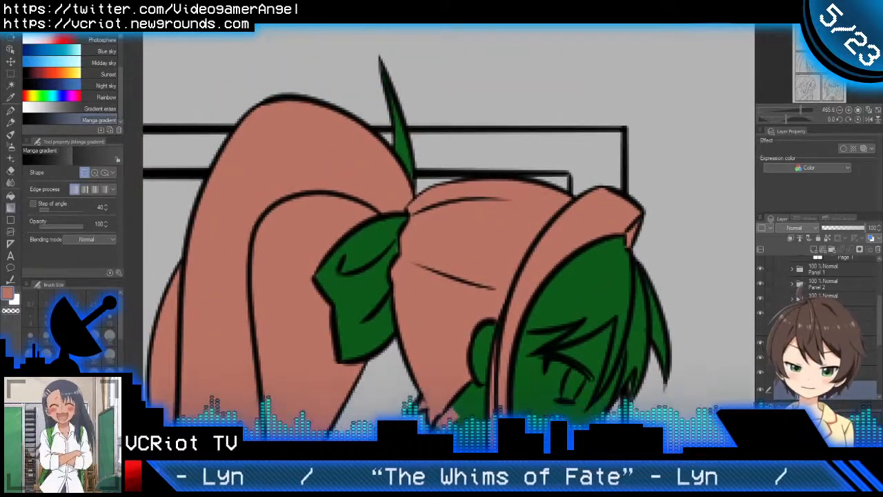
key(g)
drag(574, 326, 556, 239)
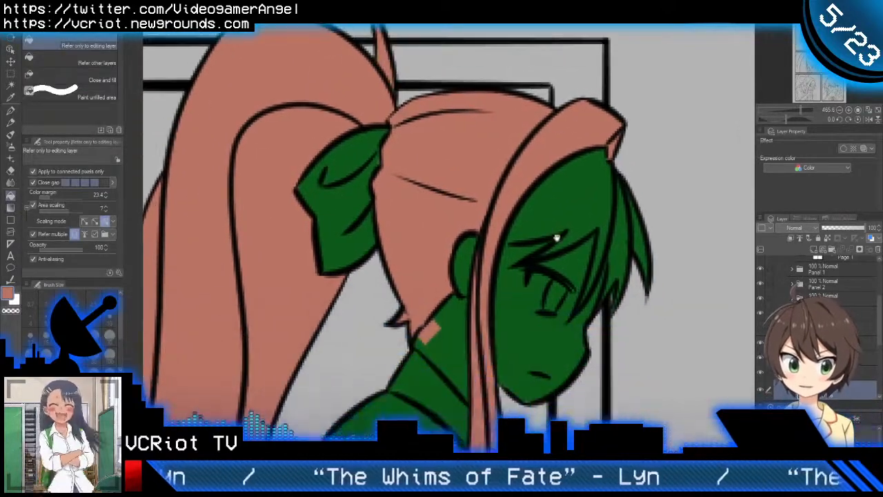
click(588, 209)
click(618, 247)
click(641, 242)
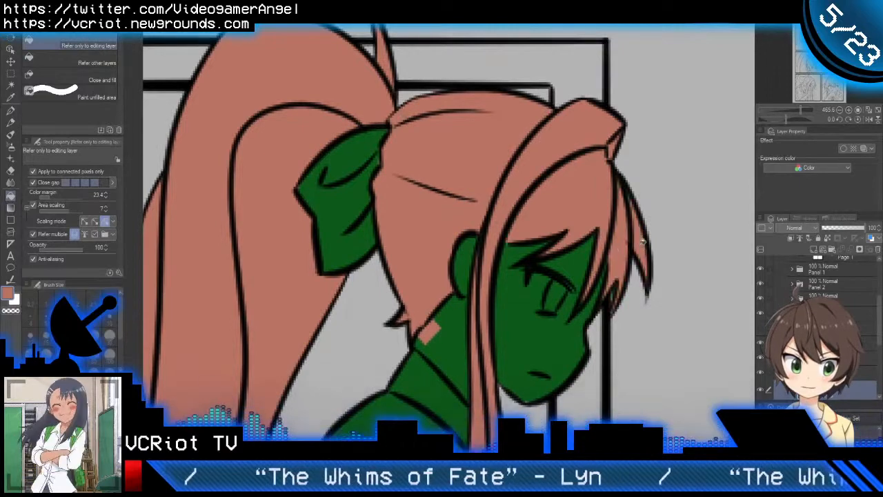
Step: Paint the unfilled tip of the upright stray strand with the reddish hair colour using the Oil paint brush at size 3.2
drag(513, 257, 569, 335)
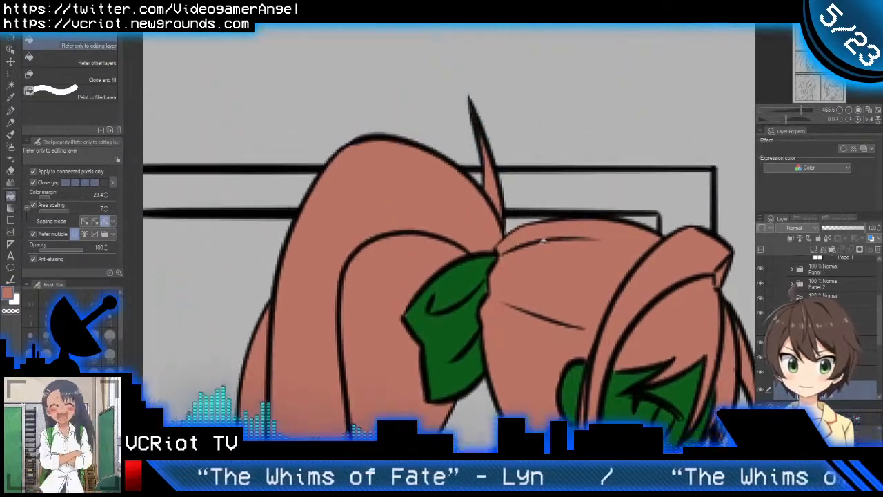
key(b)
scroll(491, 113, up, 5)
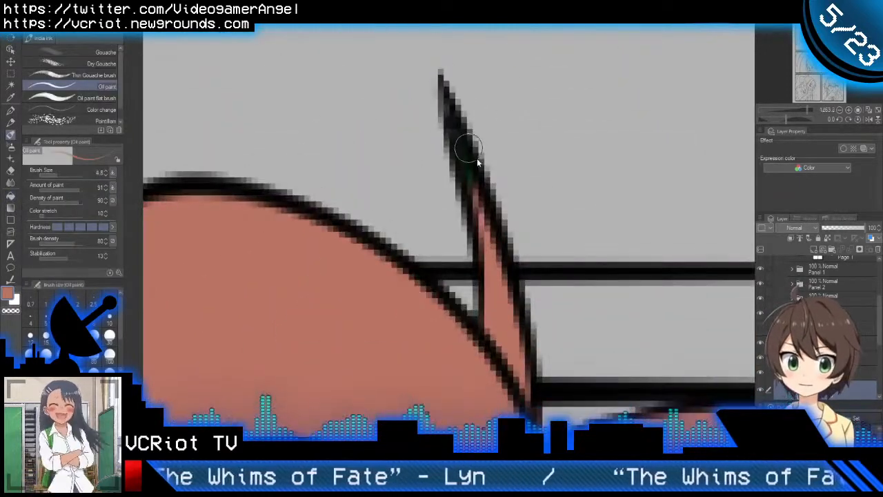
mouse_move(478, 162)
mouse_down()
mouse_move(462, 139)
mouse_move(479, 214)
mouse_up()
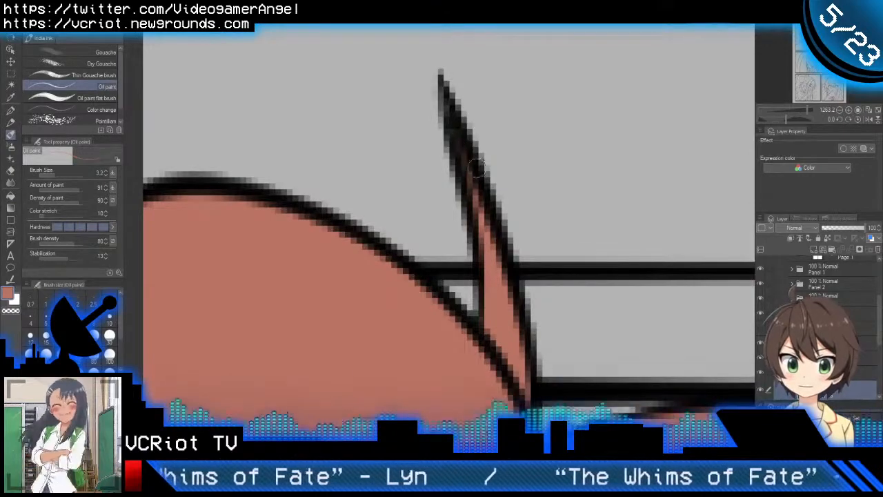
scroll(476, 166, down, 5)
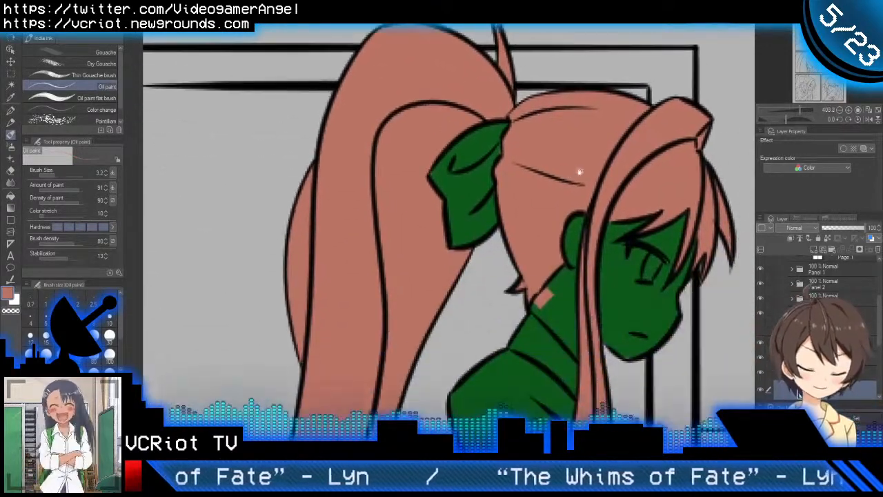
Step: Erase the hair colour spilled onto the girl's neck using the Oil paint brush in transparent colour at size 9.7
scroll(540, 281, up, 2)
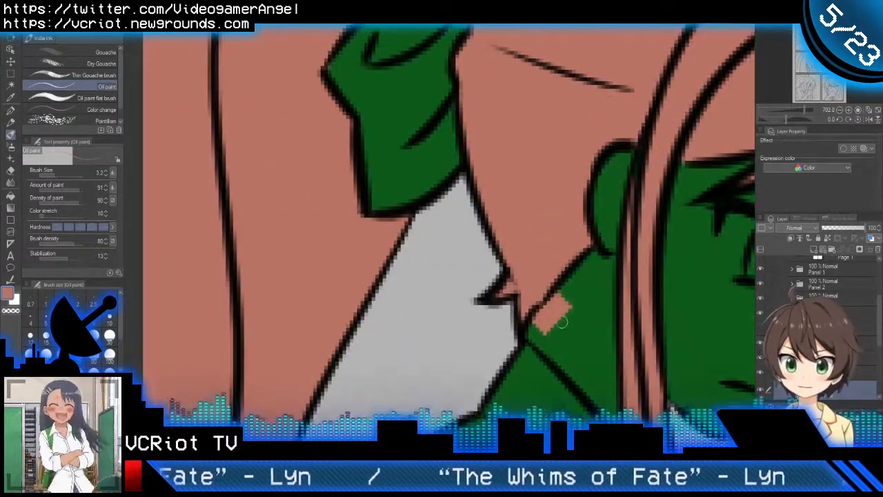
mouse_move(577, 345)
ctrl+alt+mouse_down()
mouse_move(565, 322)
mouse_move(578, 298)
mouse_move(544, 340)
mouse_move(567, 306)
mouse_move(543, 331)
ctrl+alt+mouse_up()
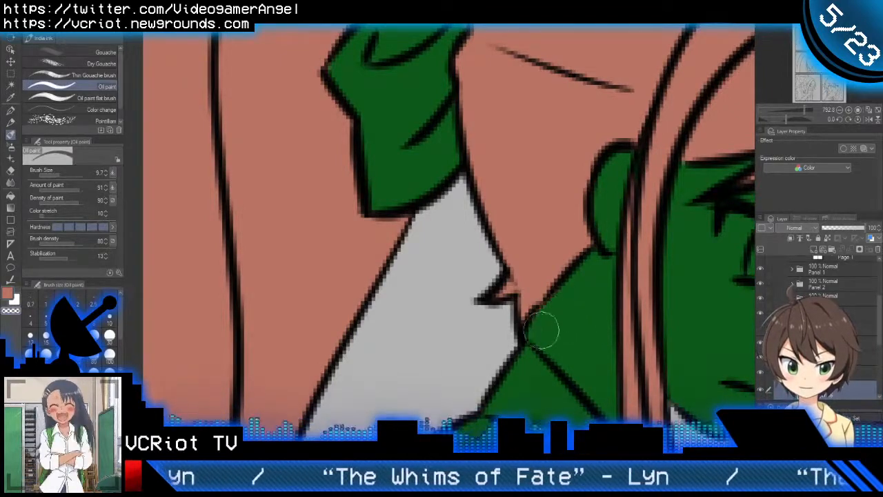
scroll(565, 328, down, 5)
scroll(614, 269, up, 6)
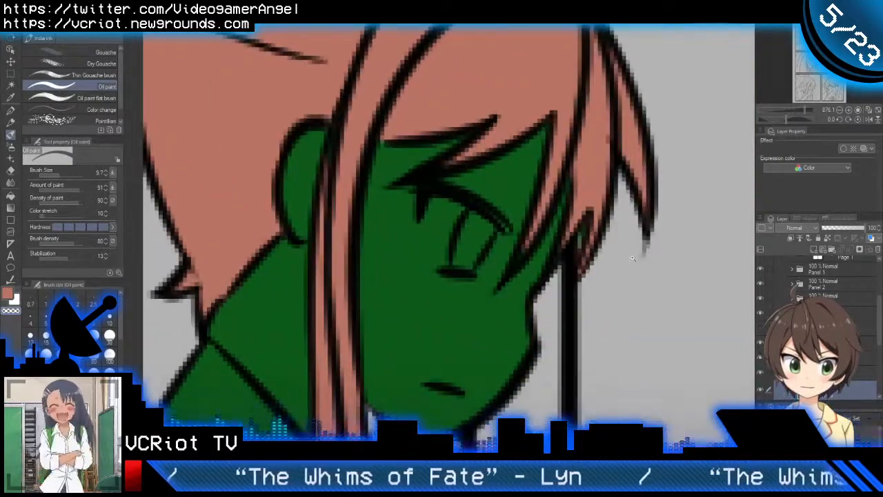
Step: Touch up the hair colour at the fringe tips beside the girl's eye using the Oil paint brush at size 2.6
mouse_move(633, 259)
ctrl+mouse_down()
mouse_move(618, 263)
mouse_move(638, 262)
mouse_move(592, 251)
ctrl+mouse_up()
key(c)
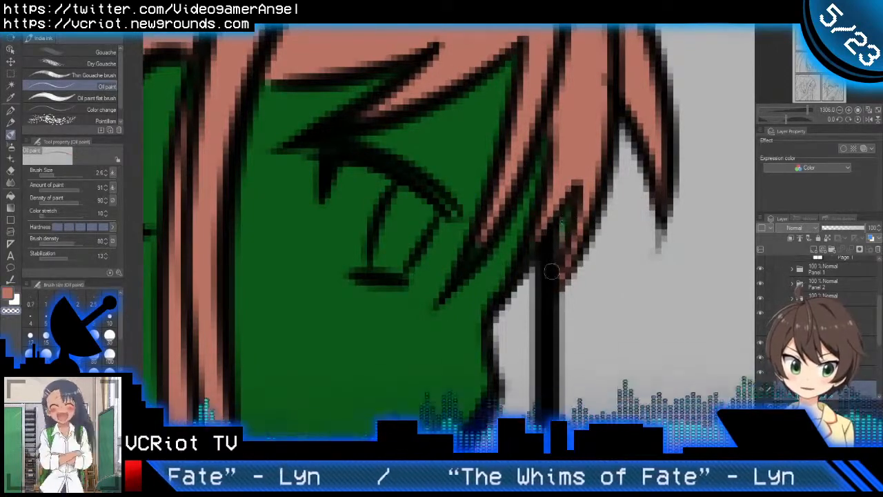
key(c)
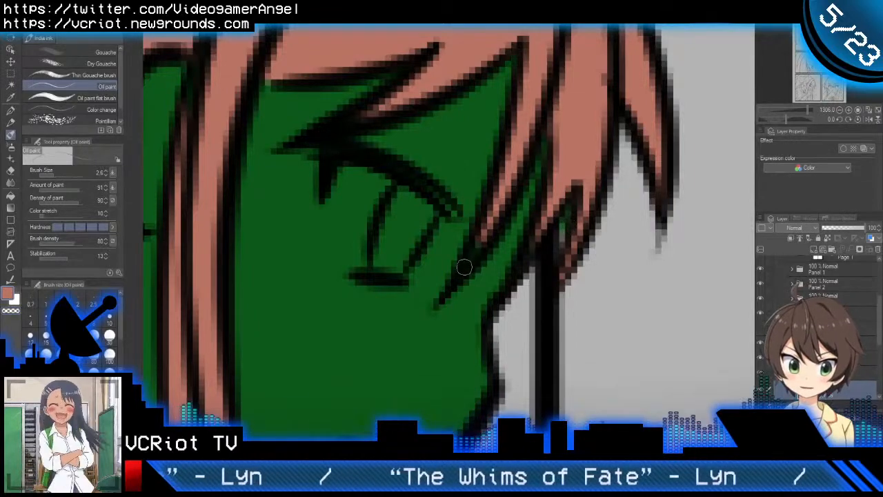
drag(509, 207, 509, 225)
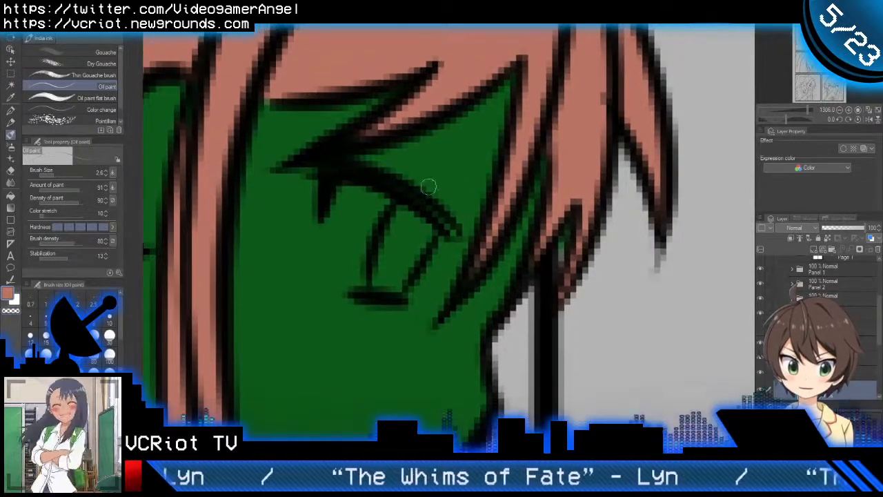
drag(421, 119, 379, 166)
Step: Fill the loose hair strands hanging below the girl's arm with the reddish hair colour
mouse_move(369, 322)
mouse_down()
mouse_move(448, 177)
mouse_move(391, 227)
mouse_move(441, 184)
mouse_up()
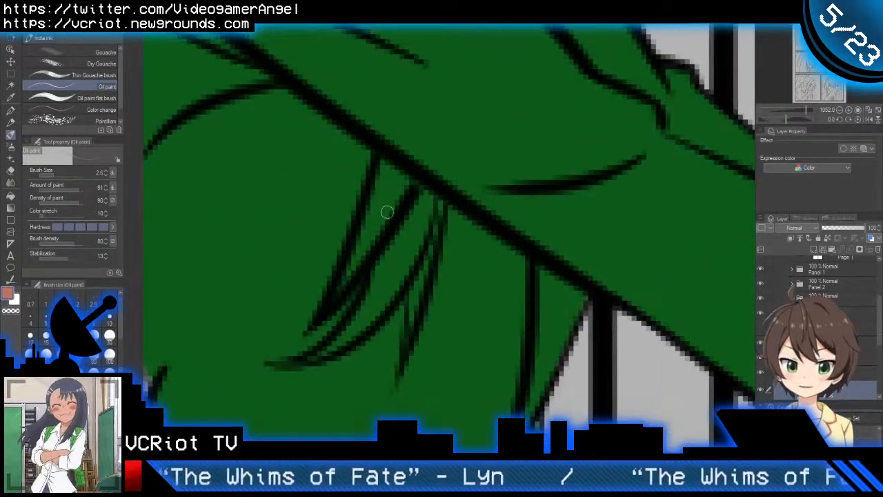
key(g)
click(384, 193)
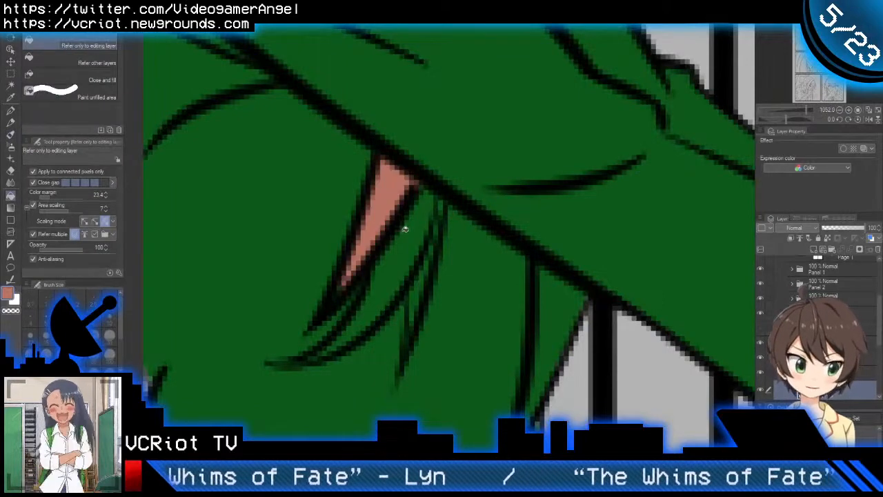
click(406, 230)
click(413, 302)
key(ctrl+z)
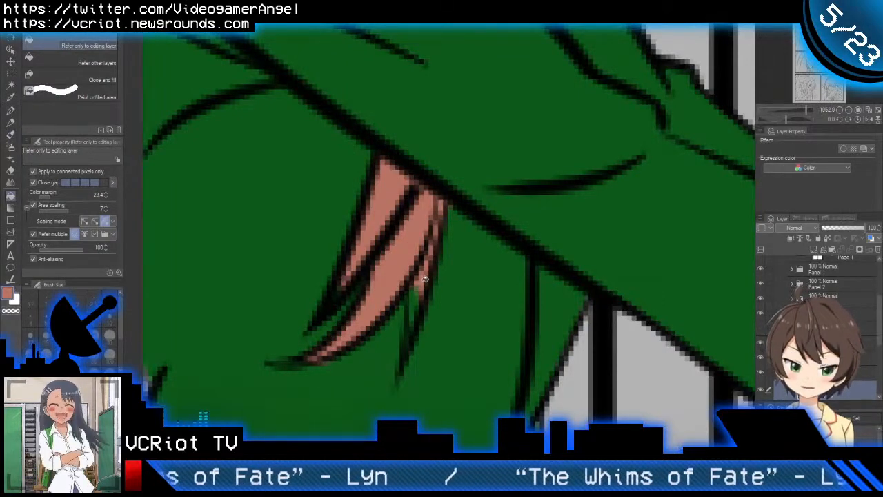
Step: Paint the unfilled tips of the strands below the arm with the hair colour using the Oil paint brush at size 2.6
key(b)
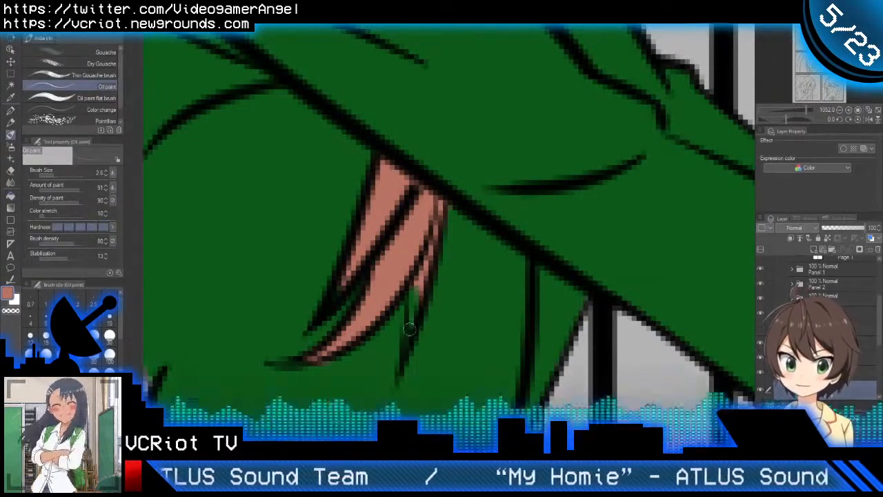
mouse_move(411, 329)
mouse_down()
mouse_move(412, 295)
mouse_move(412, 324)
mouse_up()
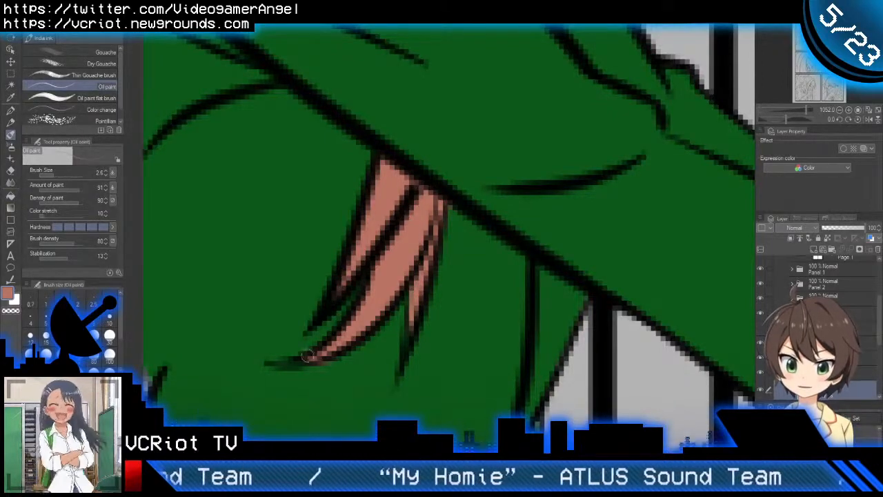
scroll(412, 295, down, 10)
drag(407, 300, 444, 222)
scroll(793, 315, down, 3)
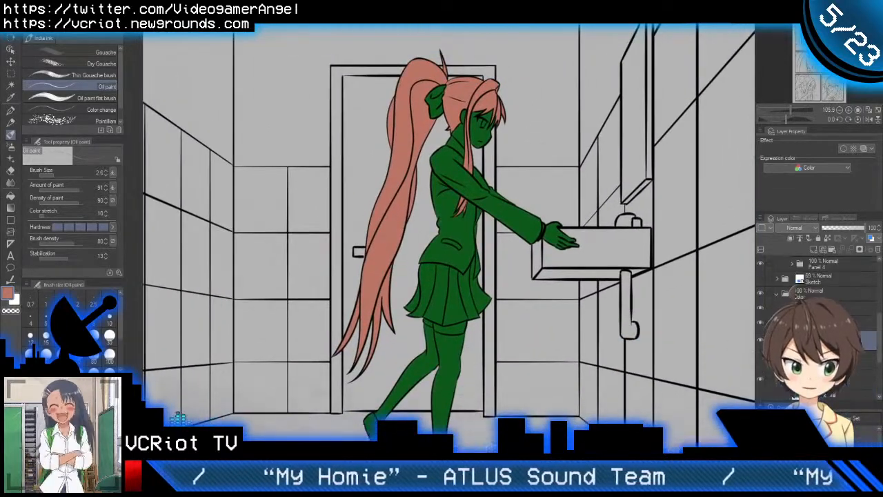
Step: Hide the hair colour folder and create a new layer folder containing a new raster layer
click(760, 315)
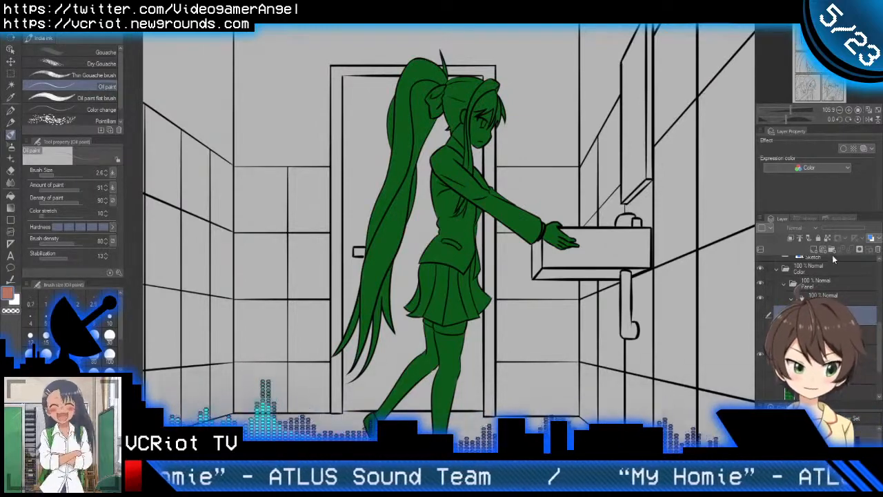
click(832, 252)
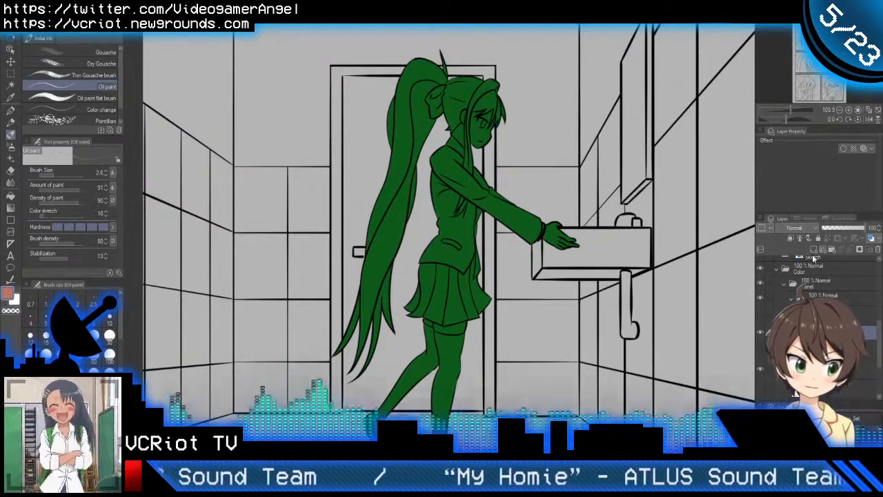
click(814, 250)
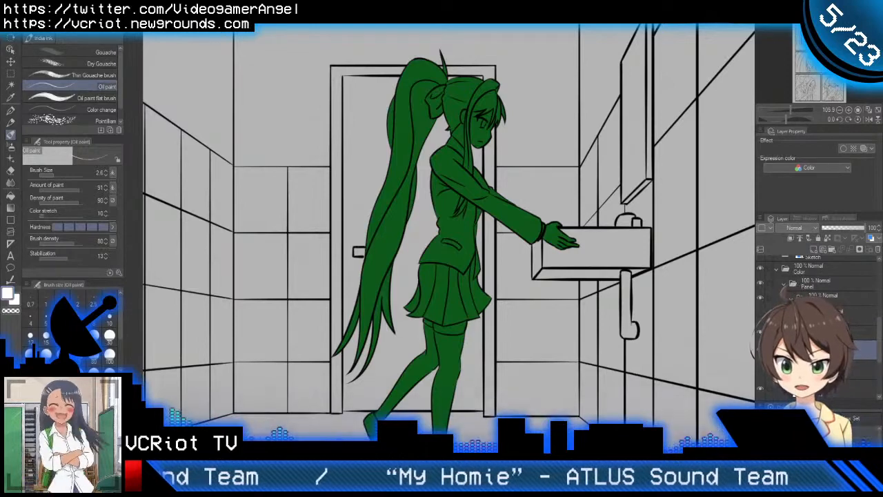
Step: Outline the girl's eye area in white along the lashes, iris and lower lid using the Oil paint brush at size 2.6
scroll(544, 122, up, 10)
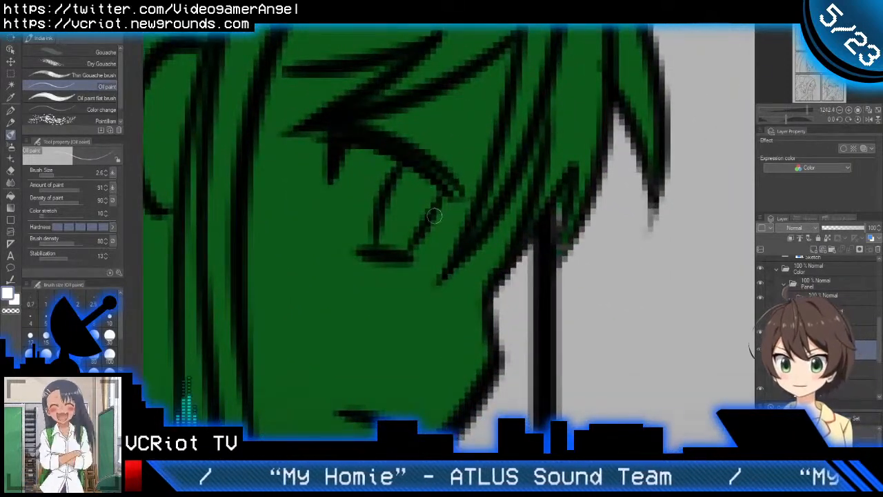
mouse_move(360, 200)
mouse_down()
mouse_move(368, 210)
mouse_move(394, 203)
mouse_move(402, 277)
mouse_up()
key(ctrl+z)
mouse_move(388, 178)
mouse_down()
mouse_move(408, 272)
mouse_move(445, 281)
mouse_move(478, 218)
mouse_up()
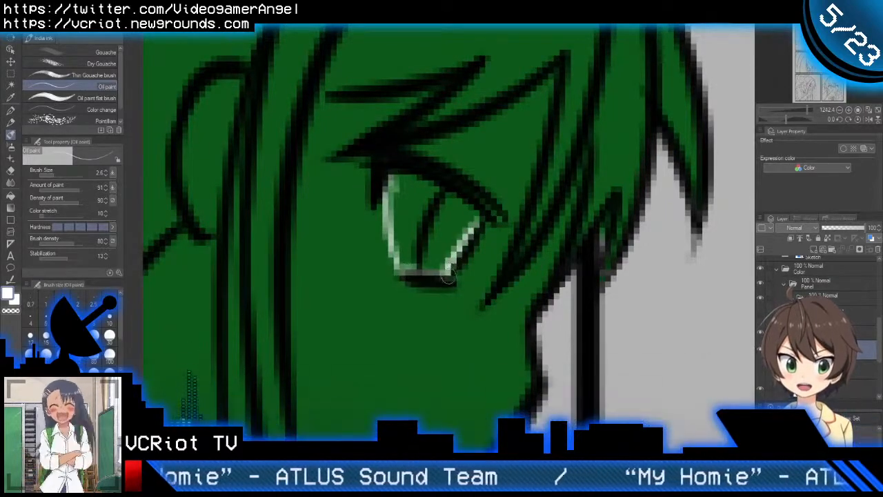
drag(448, 274, 478, 219)
mouse_move(398, 177)
mouse_down()
mouse_move(476, 211)
mouse_move(460, 204)
mouse_up()
Step: Fill the outlined eye with white and touch up the uncovered edges using the Oil paint brush at size 2.6
key(g)
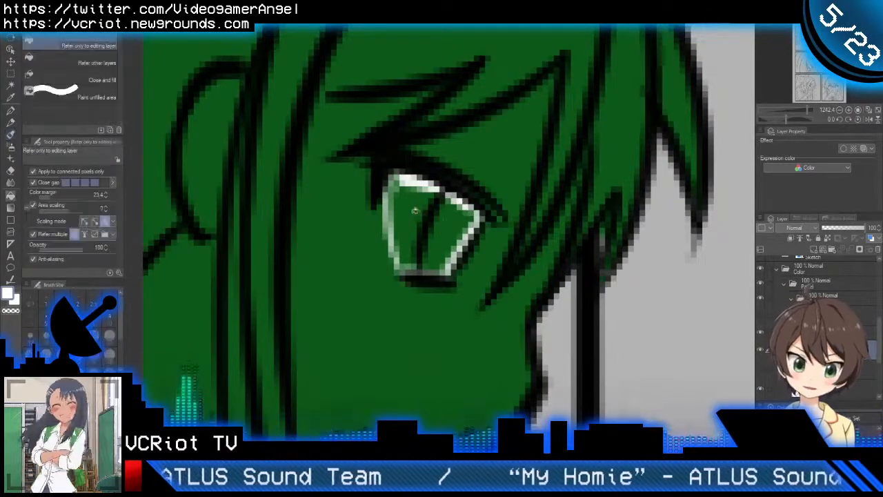
click(418, 208)
key(b)
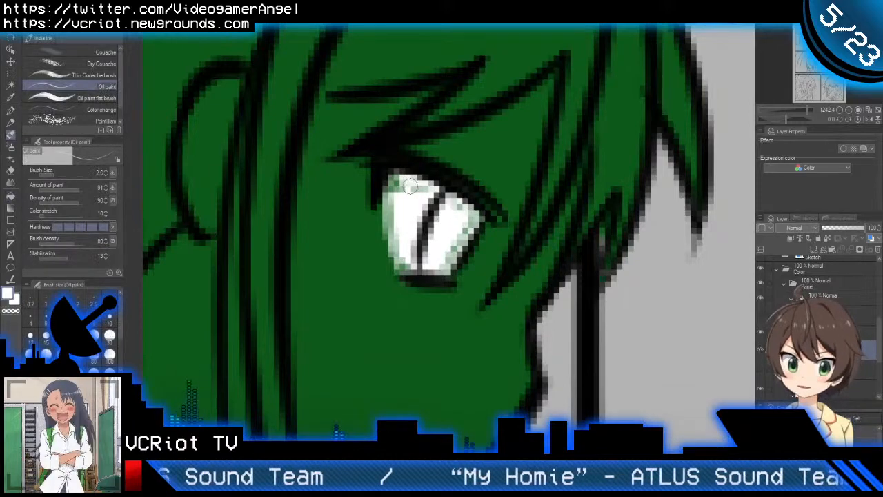
mouse_move(410, 186)
mouse_down()
mouse_move(394, 184)
mouse_move(394, 206)
mouse_move(453, 204)
mouse_move(456, 243)
mouse_move(400, 260)
mouse_move(412, 268)
mouse_move(461, 247)
mouse_up()
drag(451, 211, 475, 217)
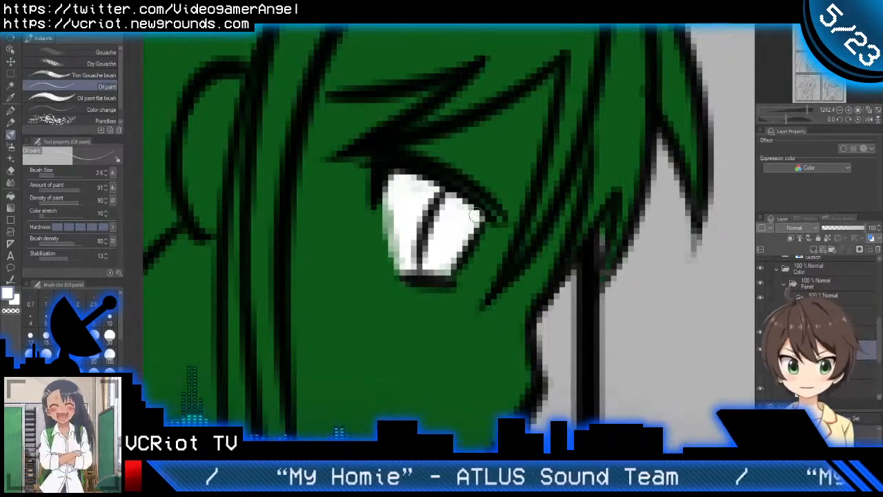
drag(402, 188, 400, 250)
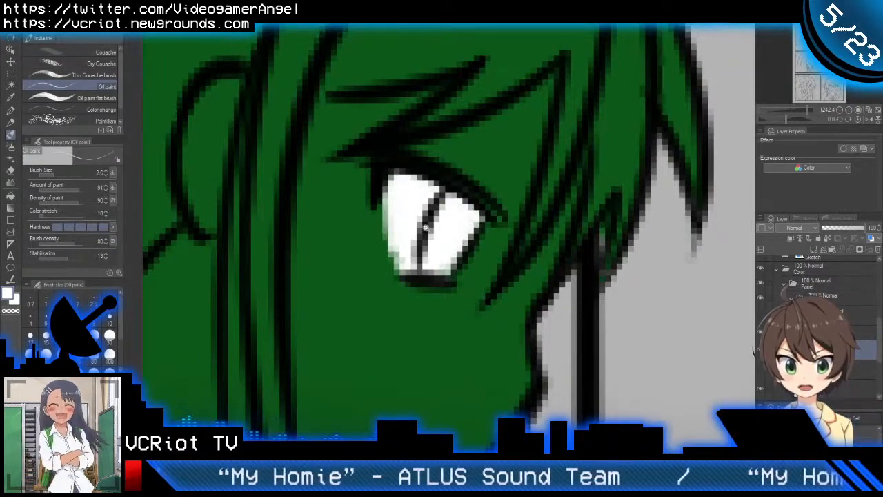
Step: Hide the eye-white layer and add a new raster layer for the iris
scroll(448, 229, down, 5)
click(760, 349)
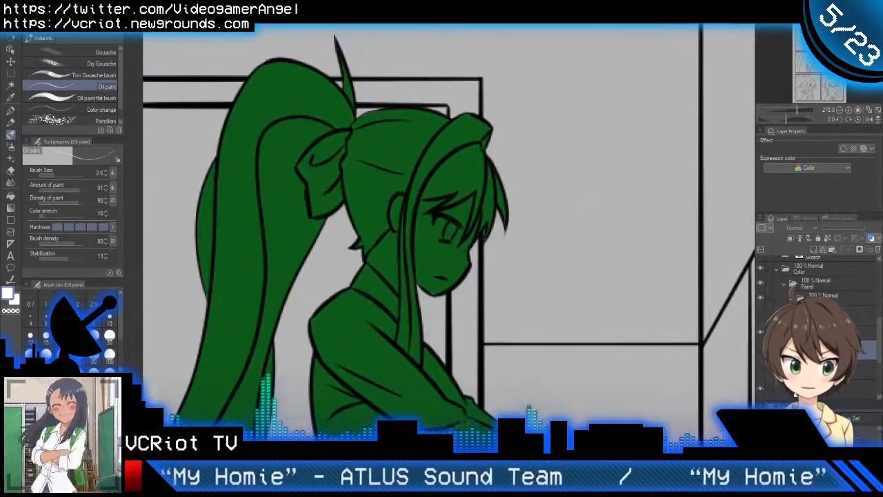
click(815, 250)
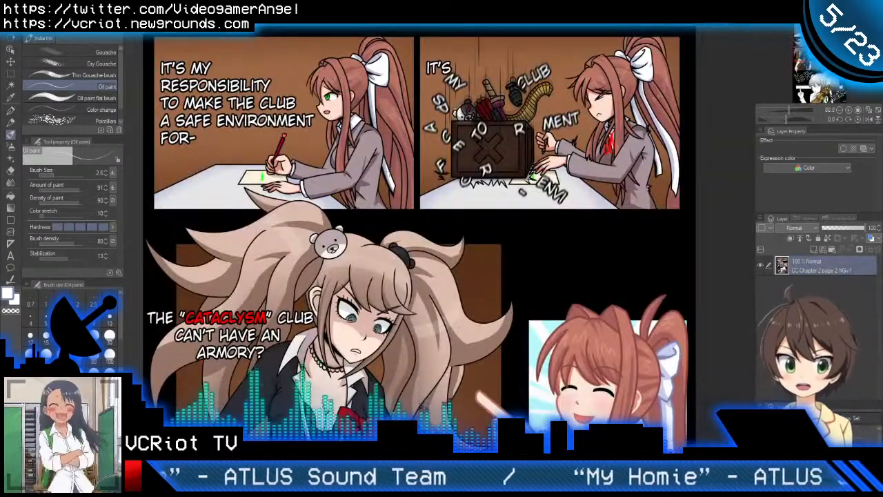
Step: Fill the girl's iris with the bright green sampled from the eye on the finished CC Chapter 2 page 2
scroll(325, 96, up, 10)
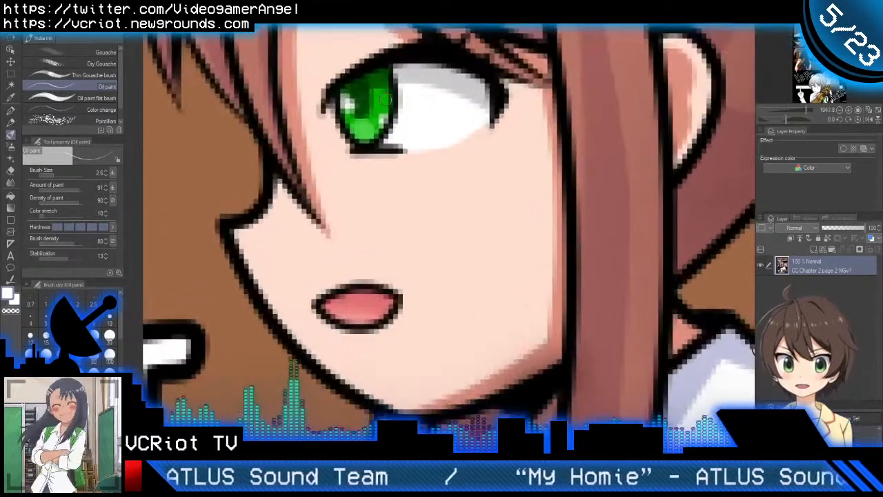
alt+click(383, 99)
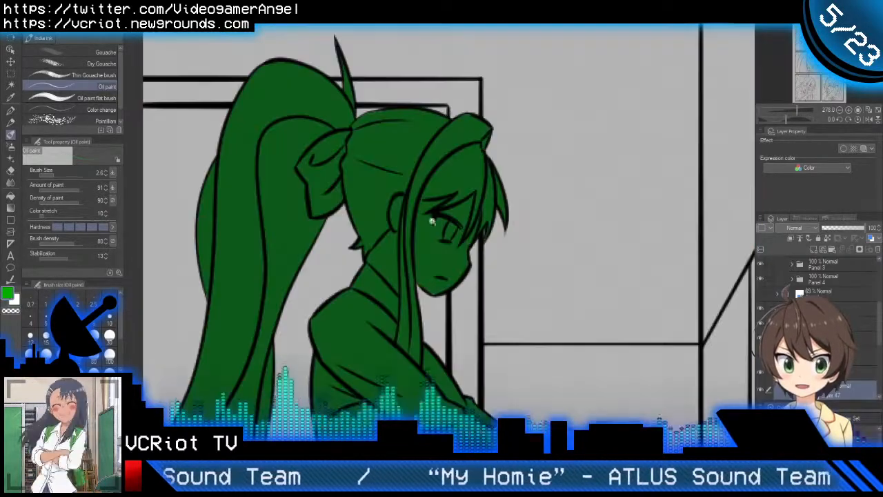
scroll(435, 224, up, 5)
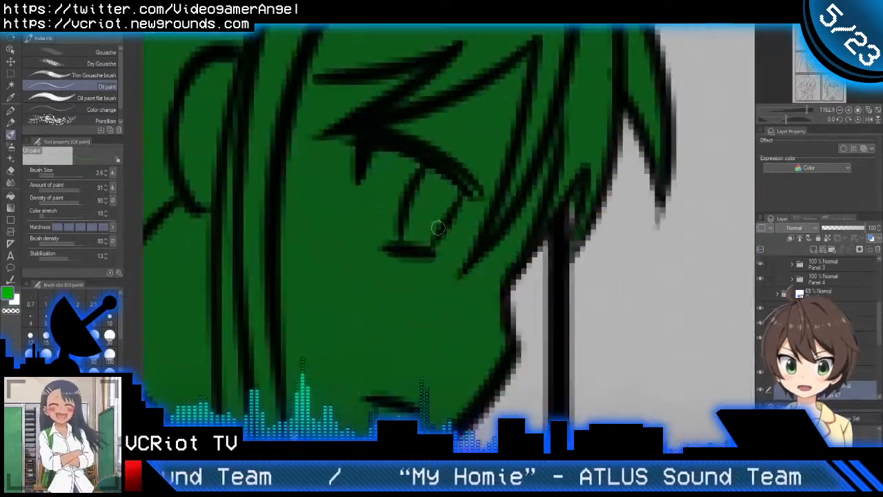
key(g)
click(430, 203)
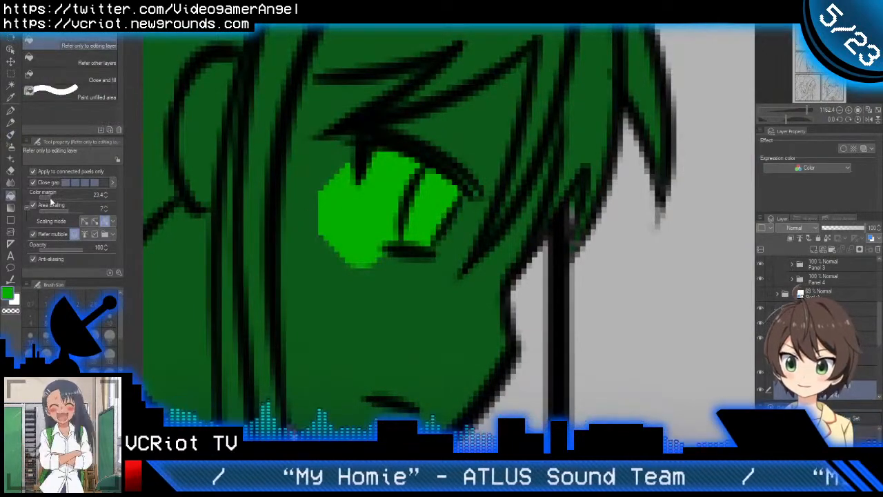
Step: Erase the bright green spilled outside the iris using the Hard eraser at size 7
click(53, 196)
key(e)
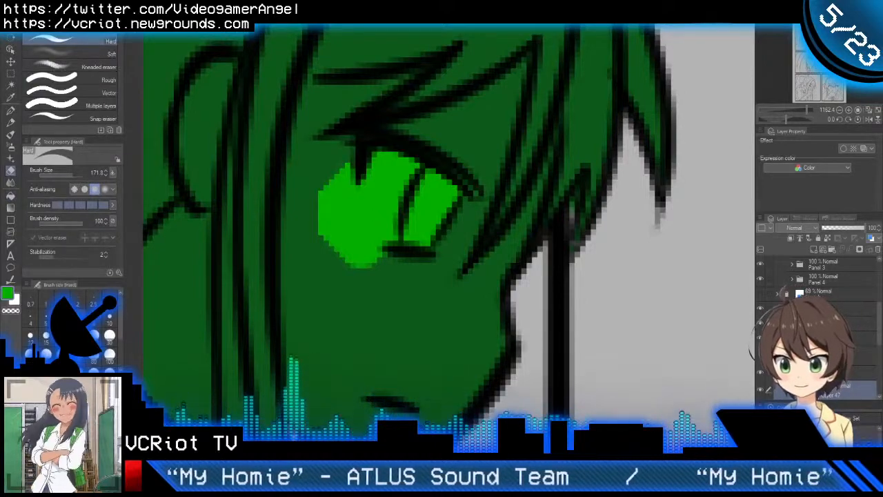
click(58, 175)
mouse_move(418, 149)
mouse_down()
mouse_move(404, 161)
mouse_move(383, 248)
mouse_move(375, 198)
mouse_move(381, 131)
mouse_move(339, 282)
mouse_move(327, 189)
mouse_move(347, 144)
mouse_move(368, 239)
mouse_up()
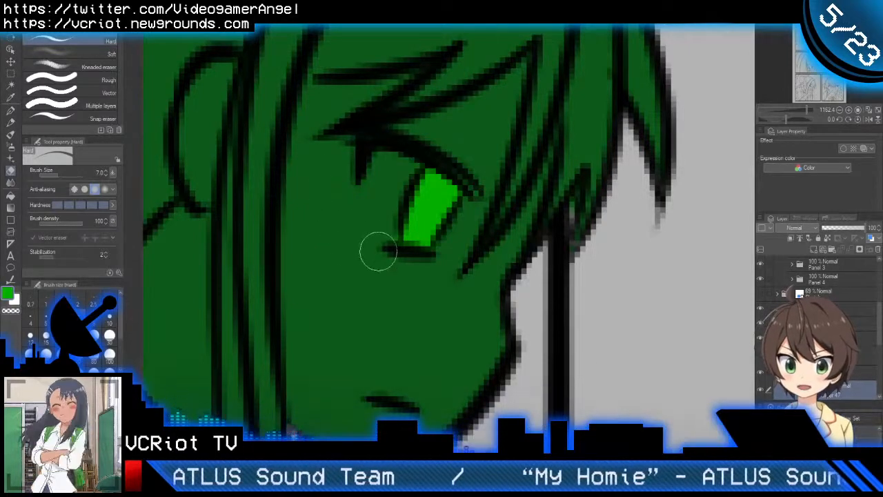
Step: Show the eye-white layer again and check the eye colours on the girl's face
scroll(463, 184, down, 5)
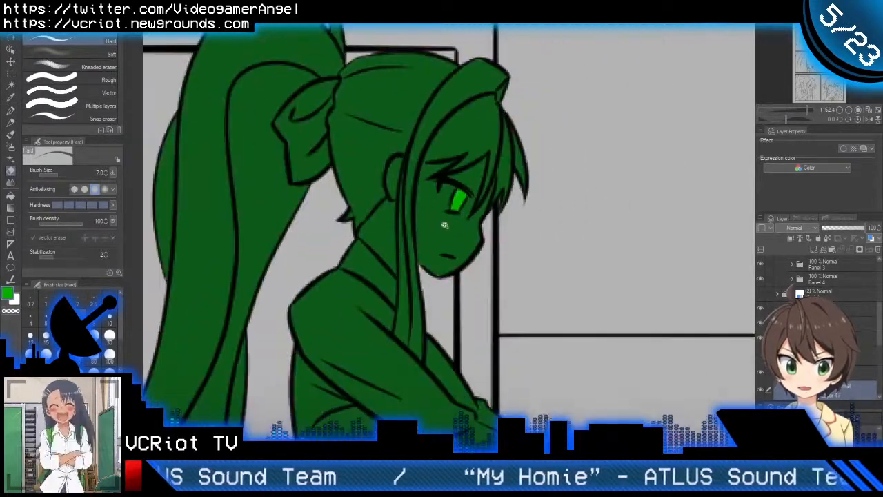
scroll(483, 166, up, 5)
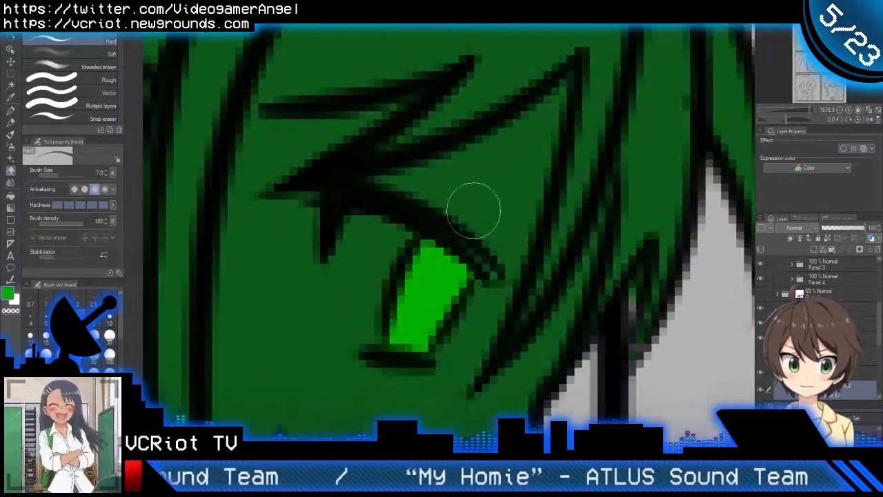
scroll(562, 276, down, 5)
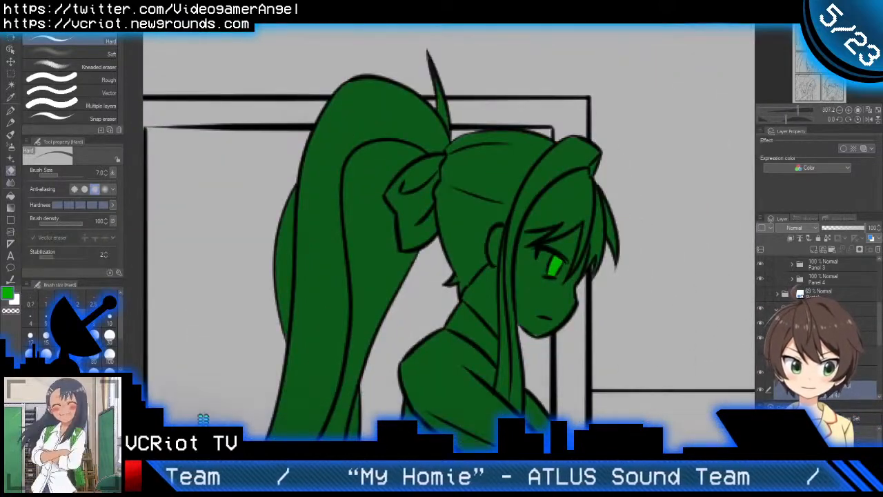
scroll(762, 372, down, 2)
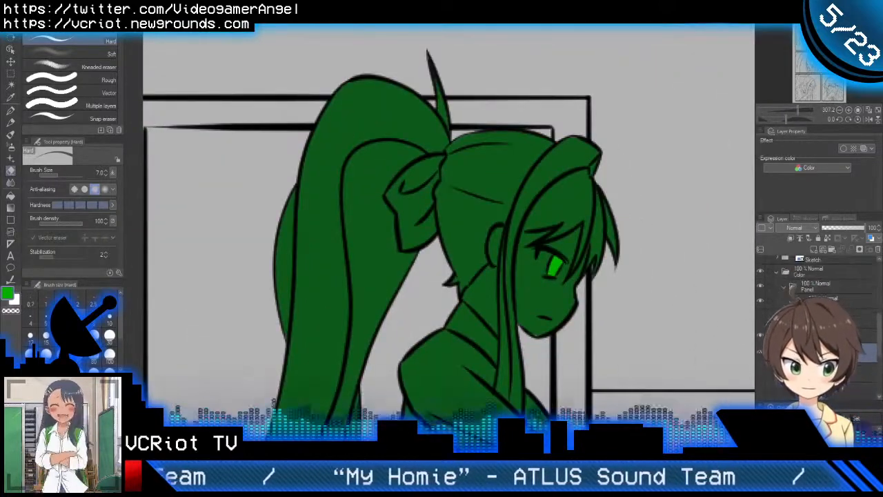
scroll(646, 343, down, 3)
click(760, 353)
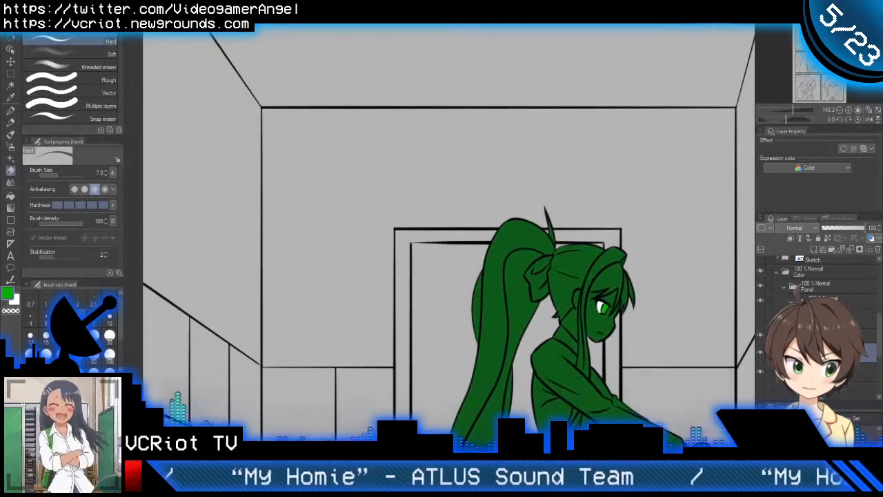
Step: Select the hidden hair colour folder and add a new layer folder with a new raster layer above it
click(800, 335)
click(800, 318)
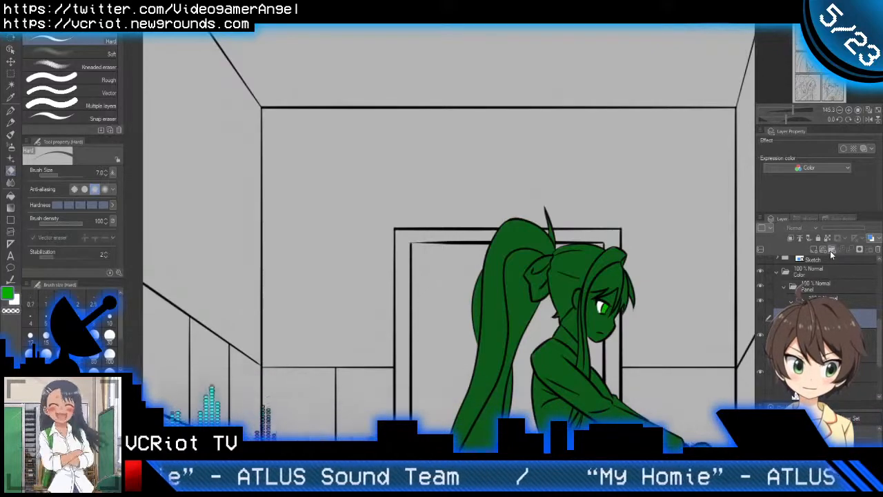
click(831, 252)
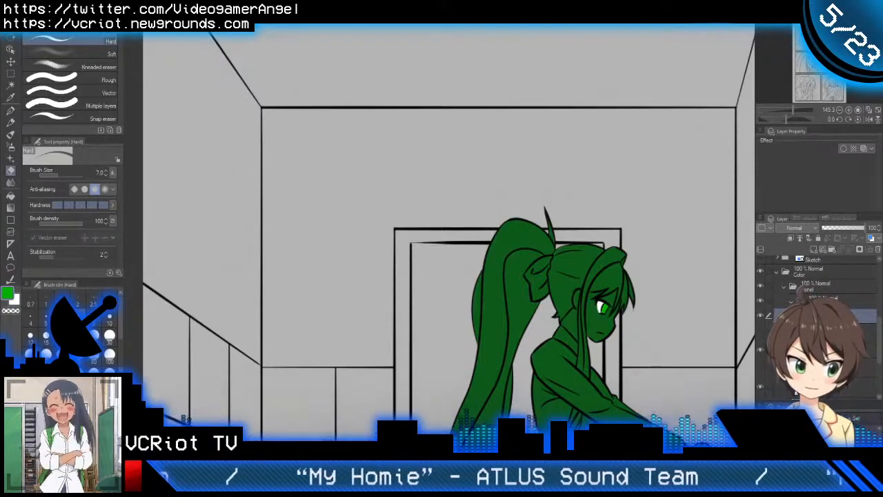
click(815, 260)
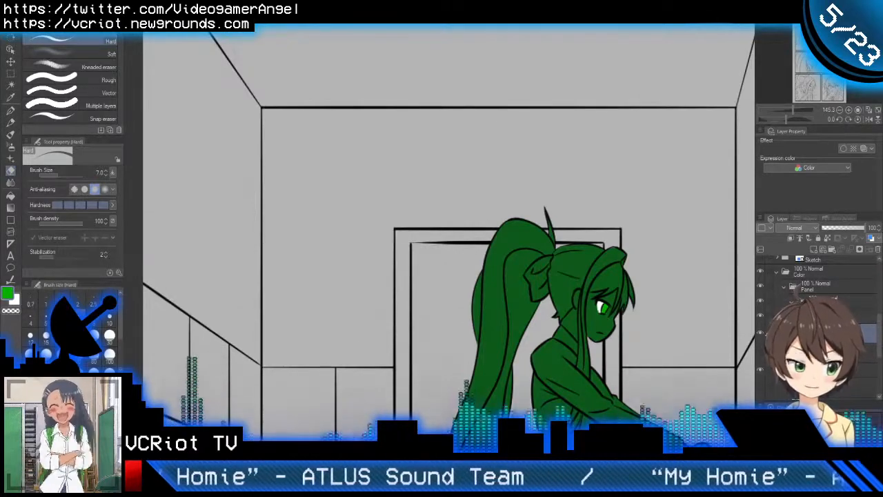
key(ctrl+space)
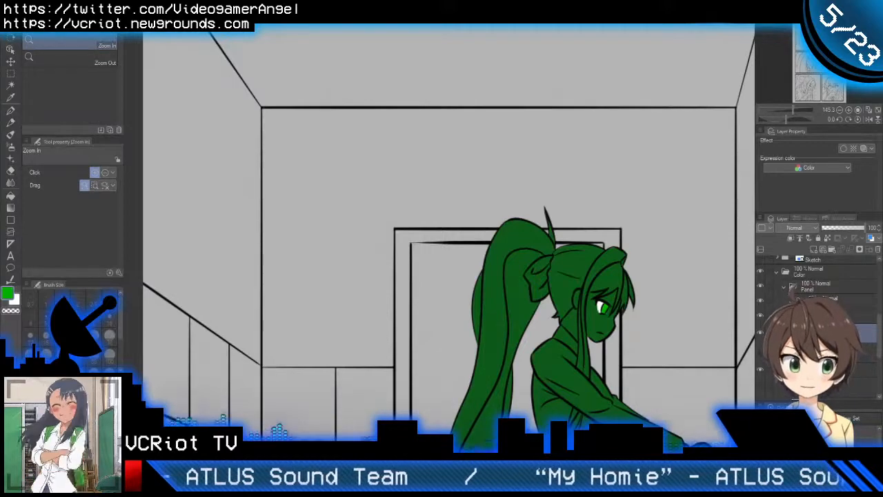
drag(476, 334, 392, 264)
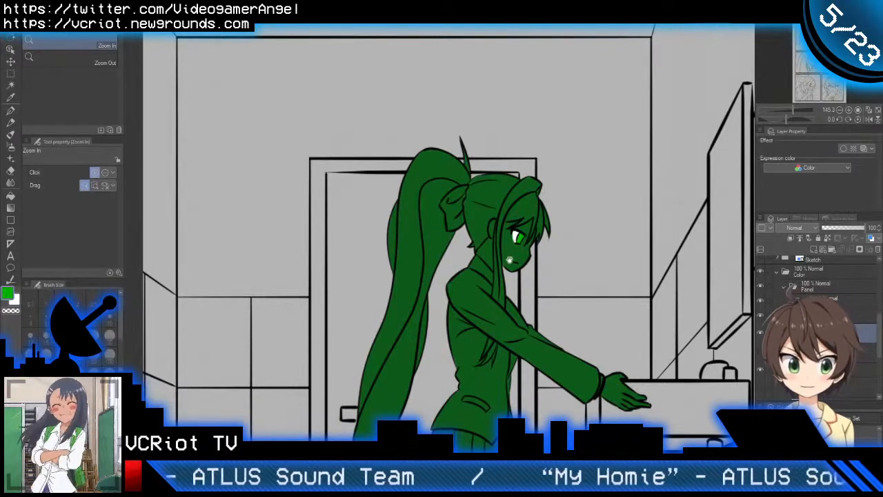
drag(509, 260, 528, 224)
drag(522, 283, 522, 299)
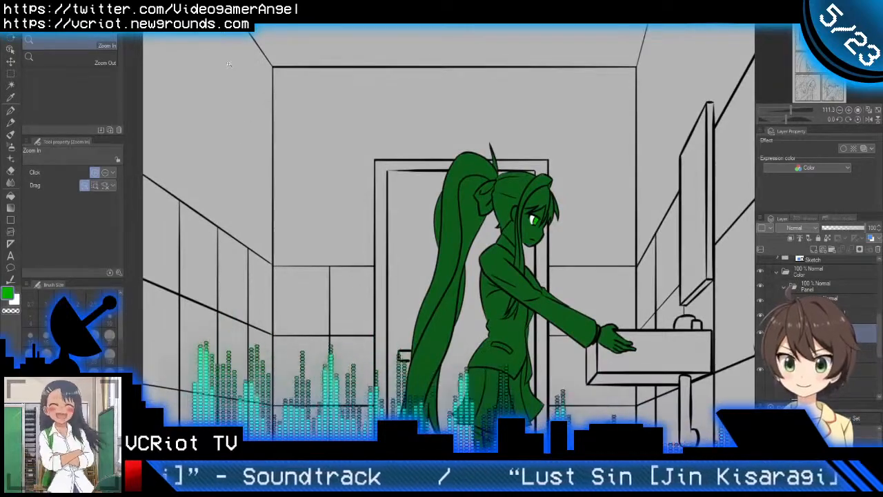
drag(445, 368, 397, 258)
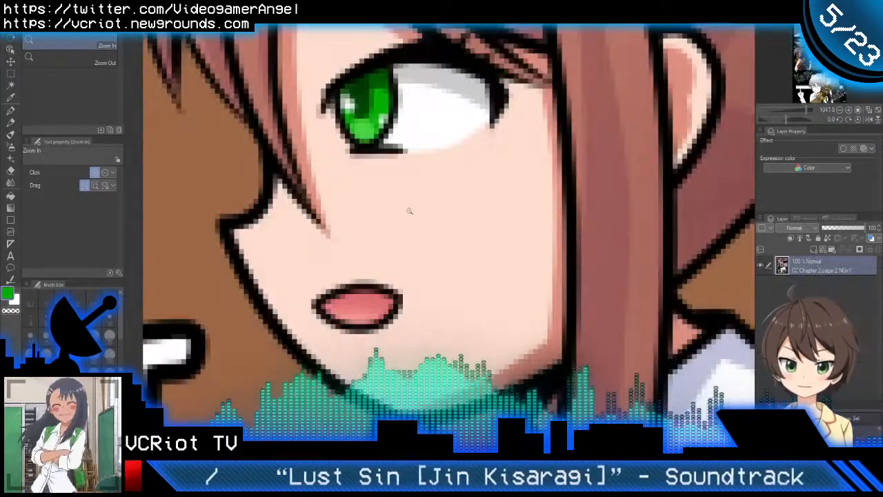
Step: Sample the white of the girl's collar on the finished CC Chapter 2 page 2 and return to the inked comic page
scroll(467, 232, down, 5)
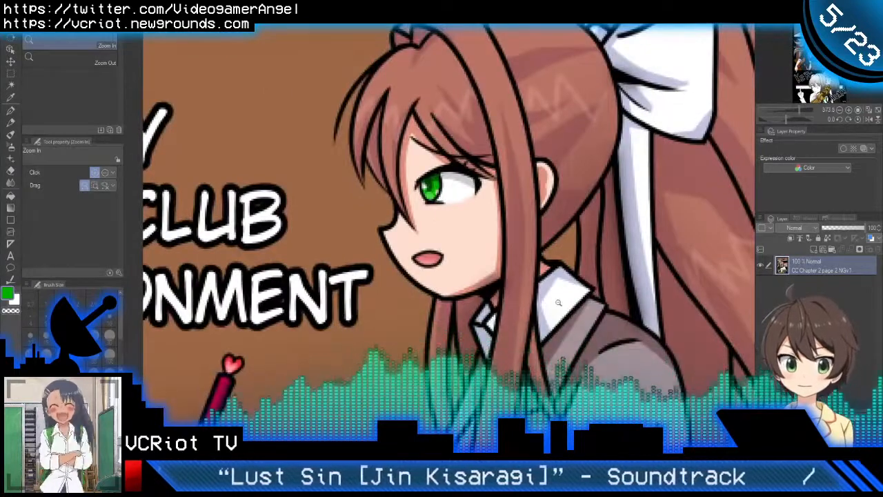
click(11, 195)
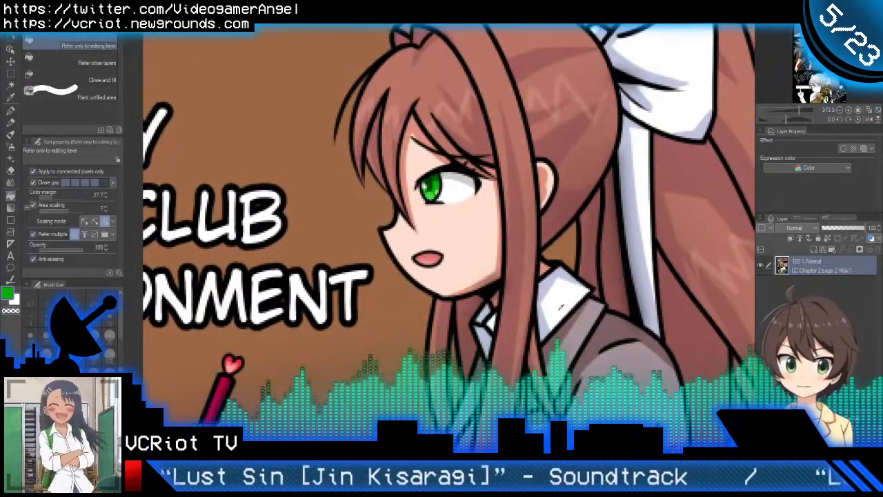
alt+click(561, 306)
click(372, 19)
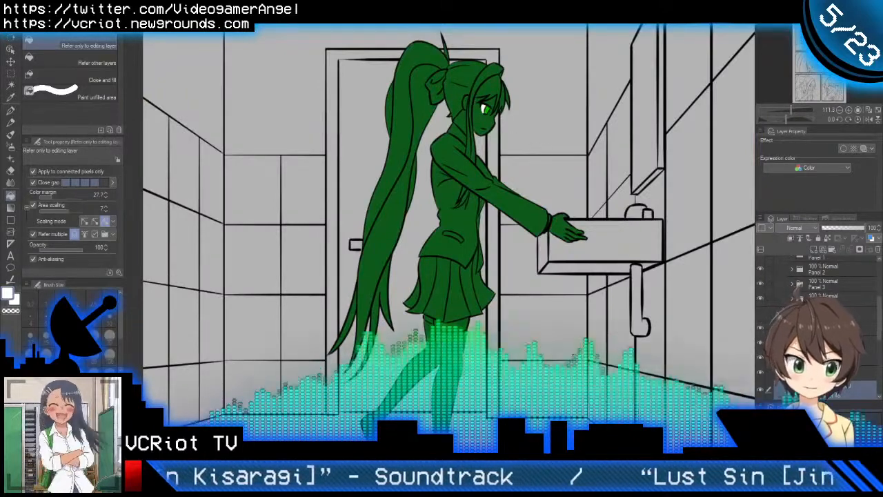
Step: Hide the green base fill and the Eyes colour folder so that only the girl's line art shows
scroll(819, 317, up, 1)
scroll(820, 317, up, 2)
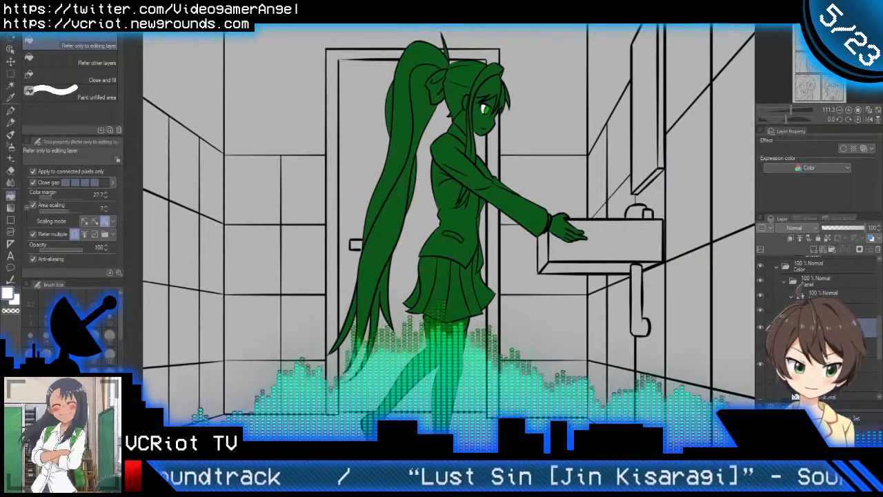
scroll(819, 317, down, 2)
scroll(820, 317, down, 1)
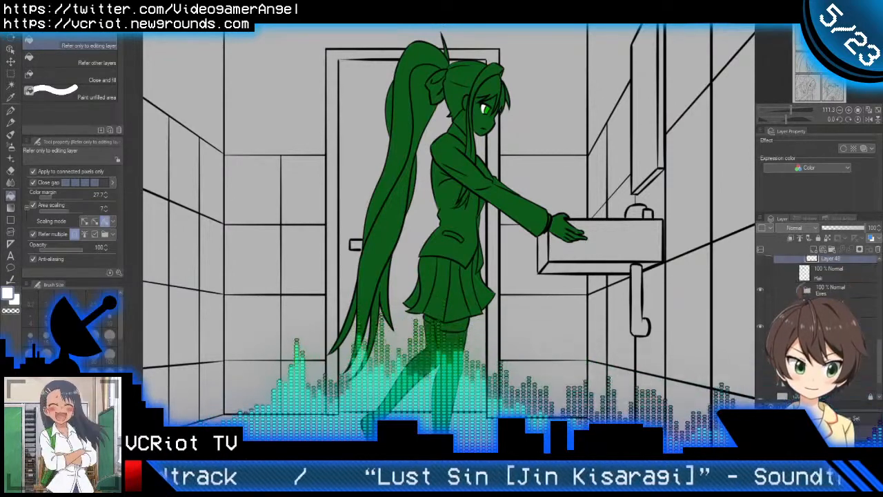
click(760, 327)
scroll(762, 311, up, 1)
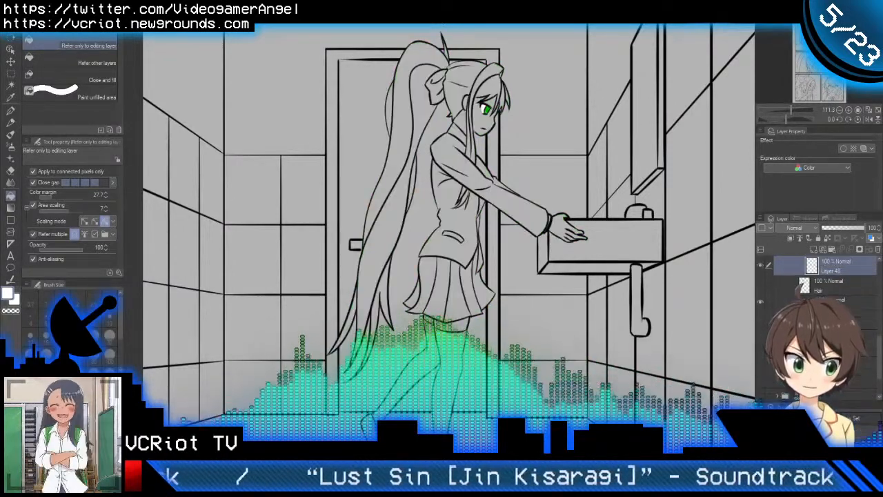
click(761, 304)
Step: Select the vector line layer inside the Monika folder of the Panel 1 line art
scroll(793, 310, up, 4)
scroll(793, 310, up, 6)
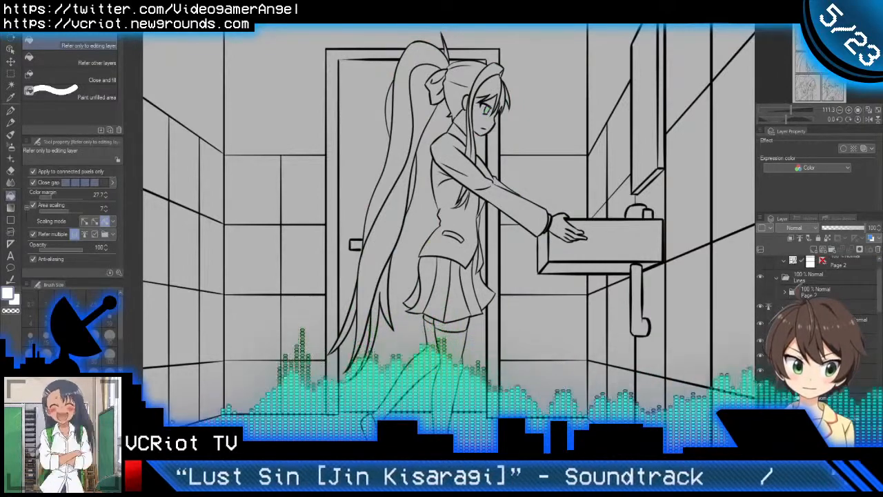
scroll(764, 308, down, 2)
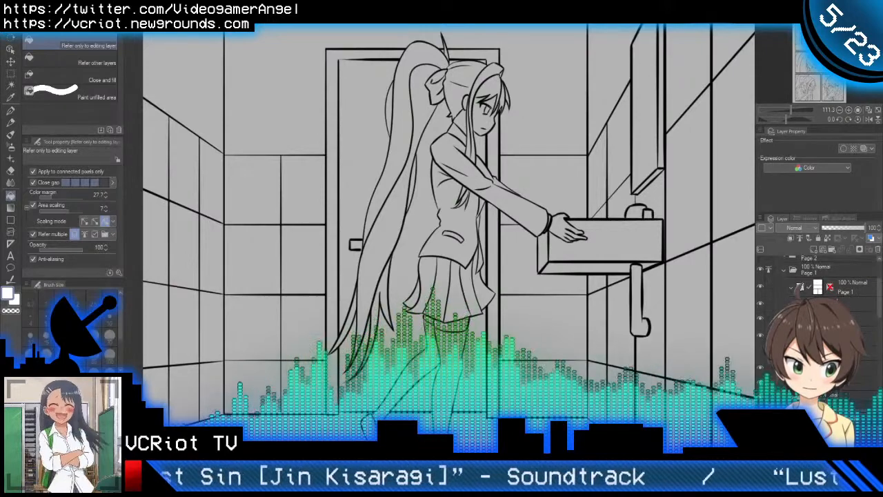
click(760, 318)
click(760, 318)
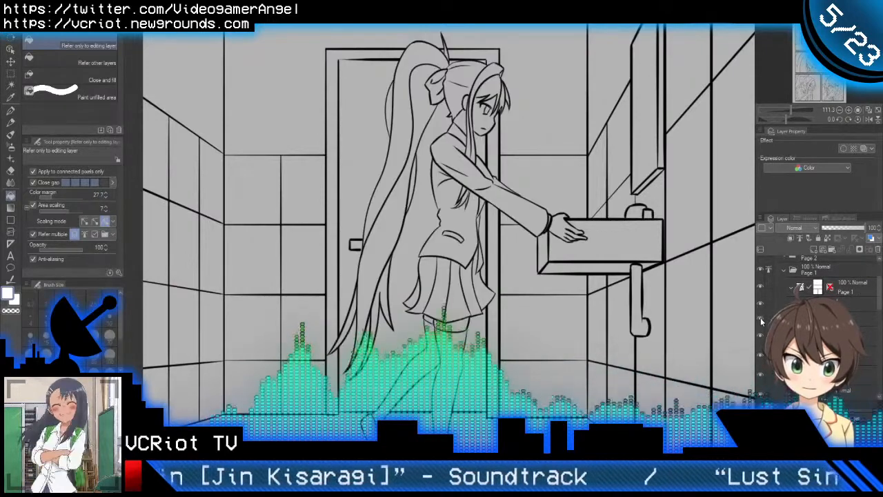
scroll(779, 324, down, 2)
click(836, 295)
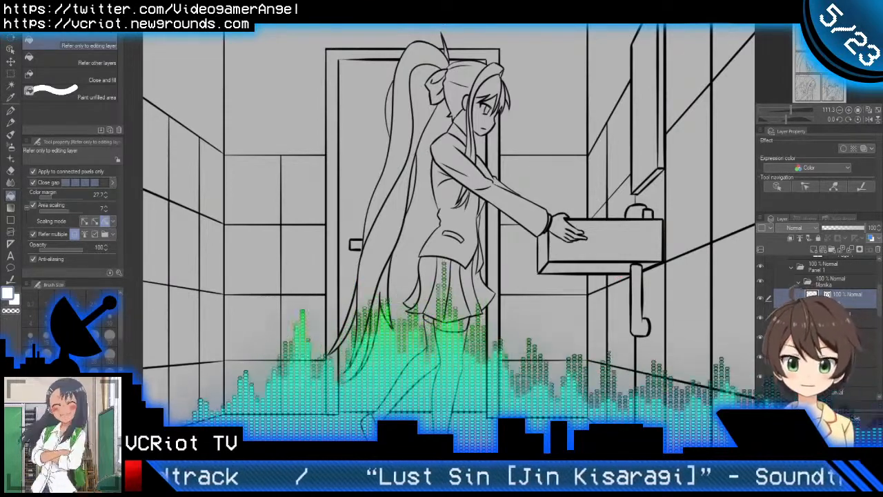
Step: Ink a black hair strand line from the ribbon down behind the girl's back using the G-pen at size 5
drag(409, 239, 431, 256)
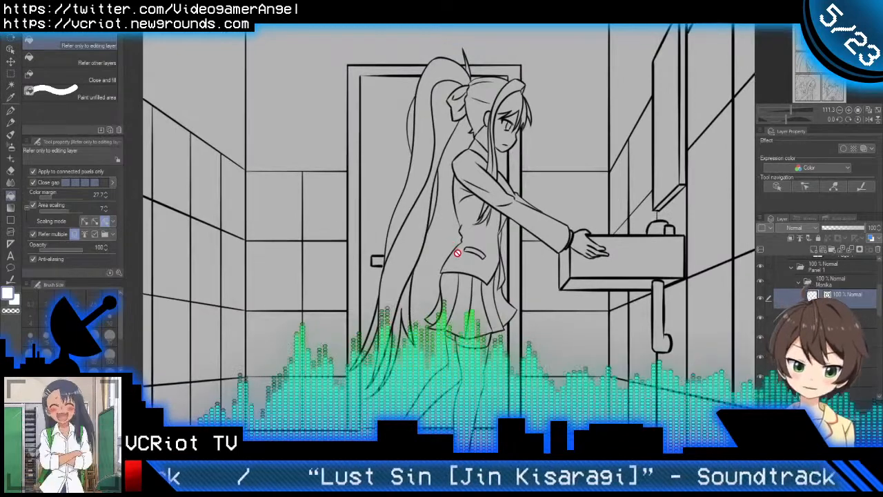
key(p)
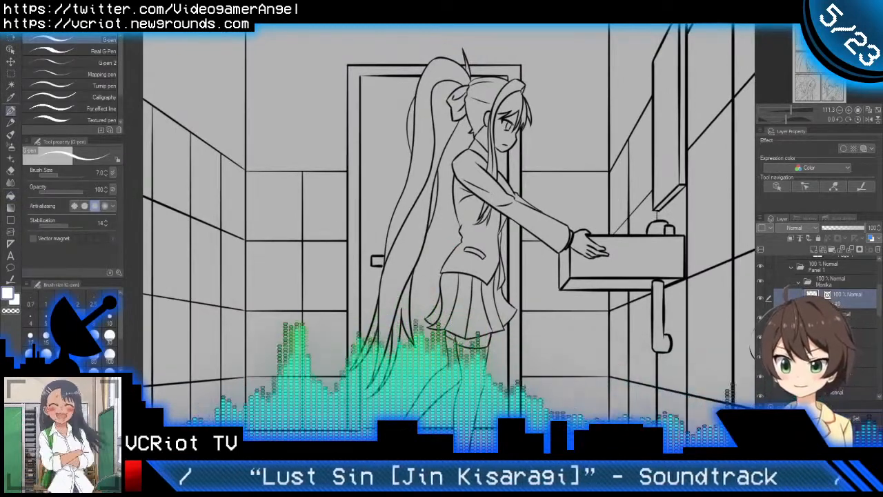
key(x)
scroll(476, 197, up, 3)
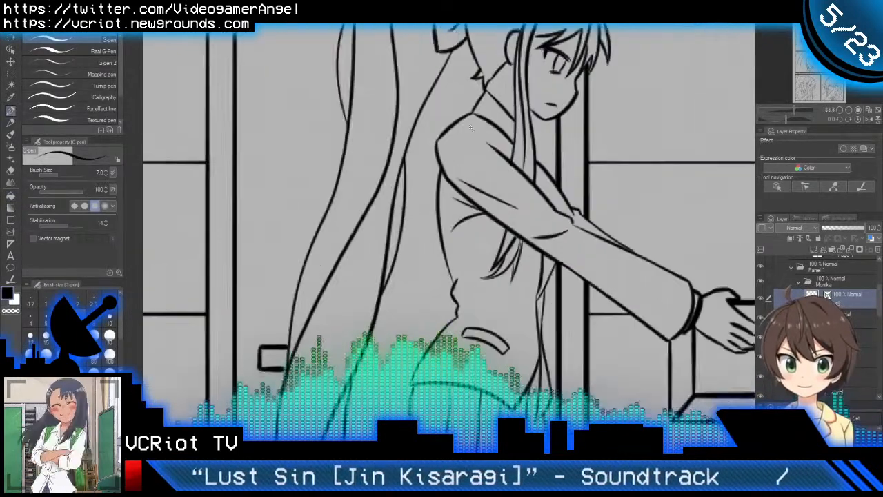
mouse_move(486, 74)
mouse_down()
mouse_move(449, 180)
mouse_move(463, 331)
mouse_up()
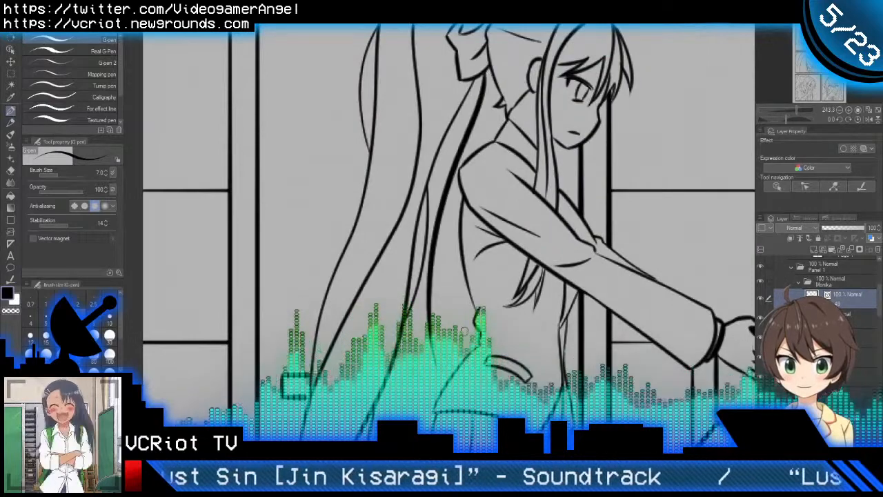
key(ctrl+z)
click(46, 320)
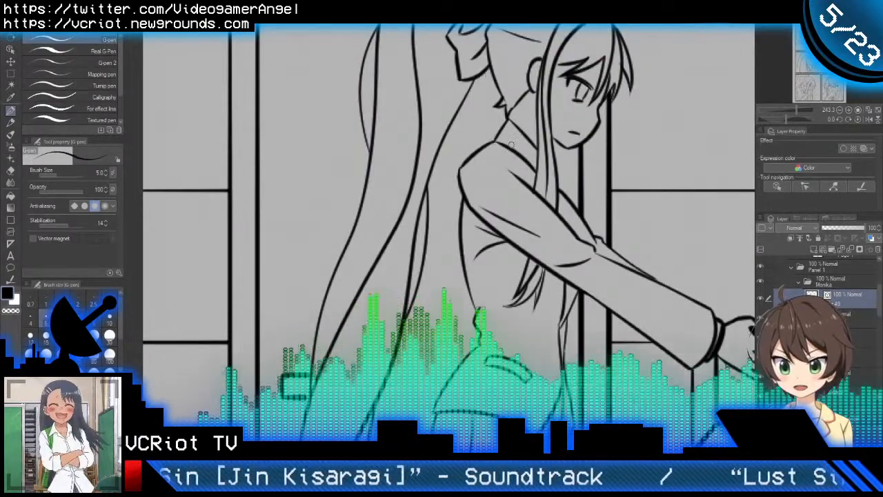
drag(481, 74, 429, 269)
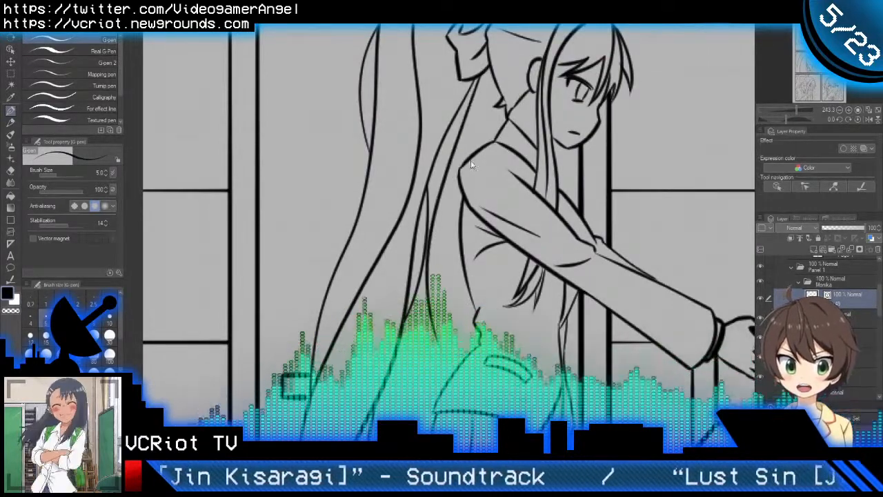
key(ctrl+z)
drag(482, 69, 429, 269)
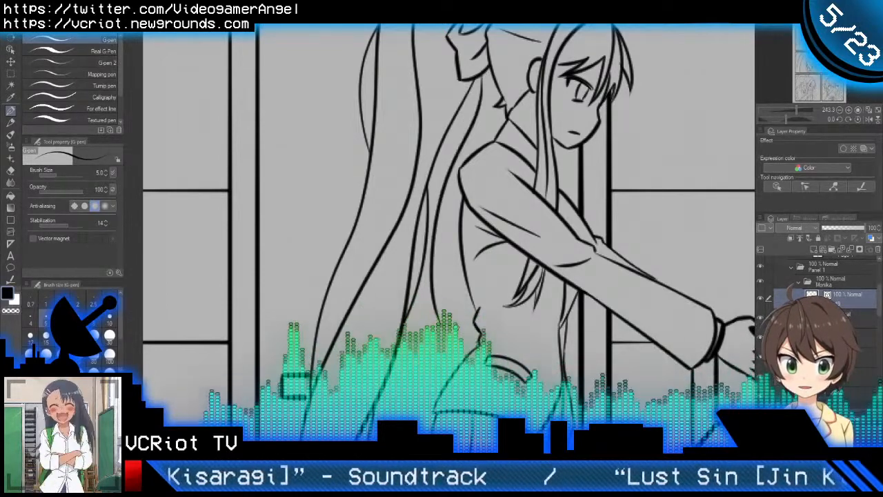
Step: Ink more hair strands beside the girl's back with a joined tip, and trim the overshooting line end with the Vector eraser
mouse_move(449, 171)
mouse_down()
mouse_move(445, 246)
mouse_move(465, 323)
mouse_up()
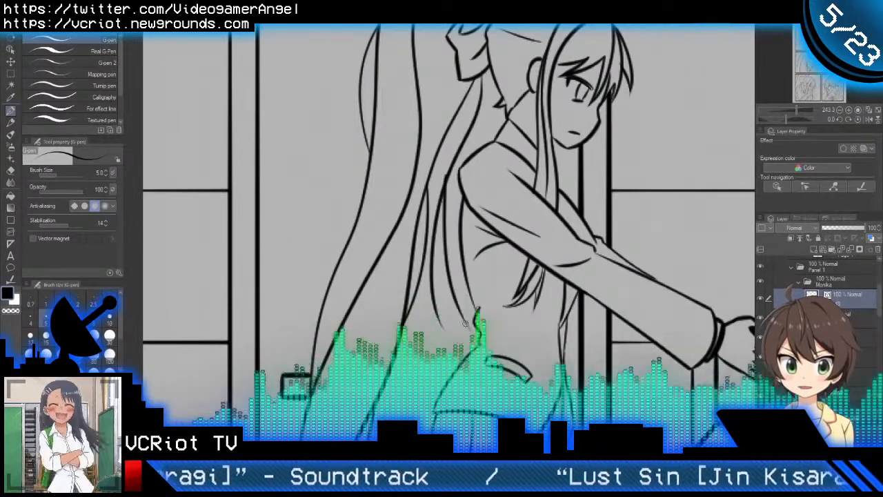
scroll(450, 245, up, 2)
drag(449, 142, 442, 265)
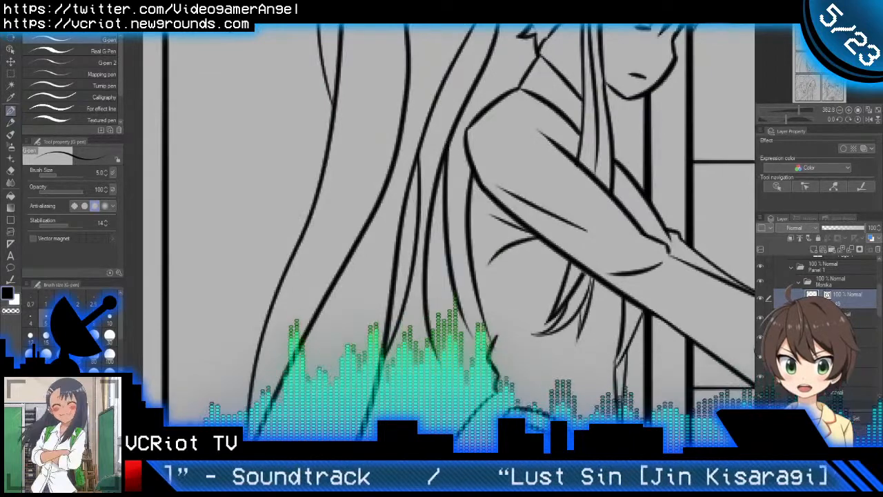
scroll(476, 331, up, 2)
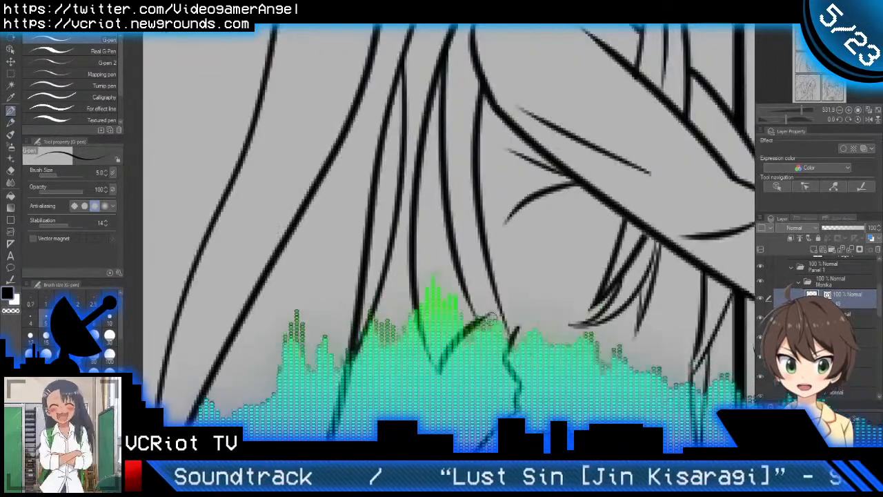
key(e)
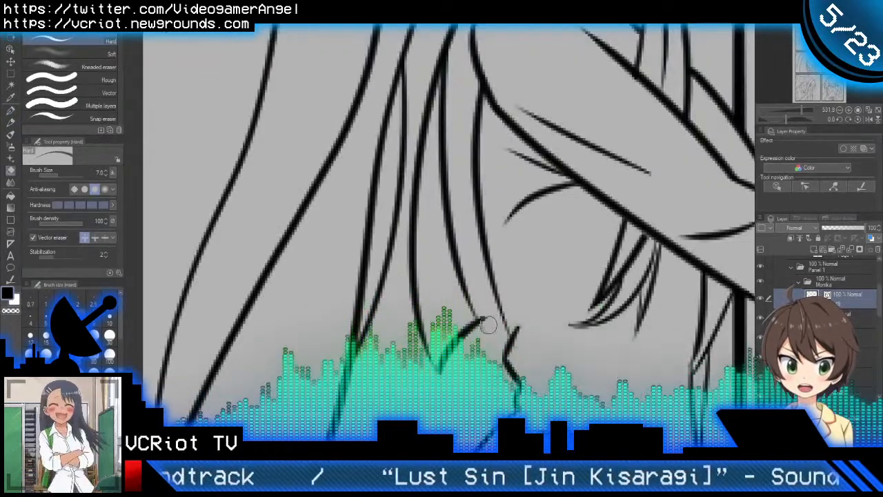
click(99, 93)
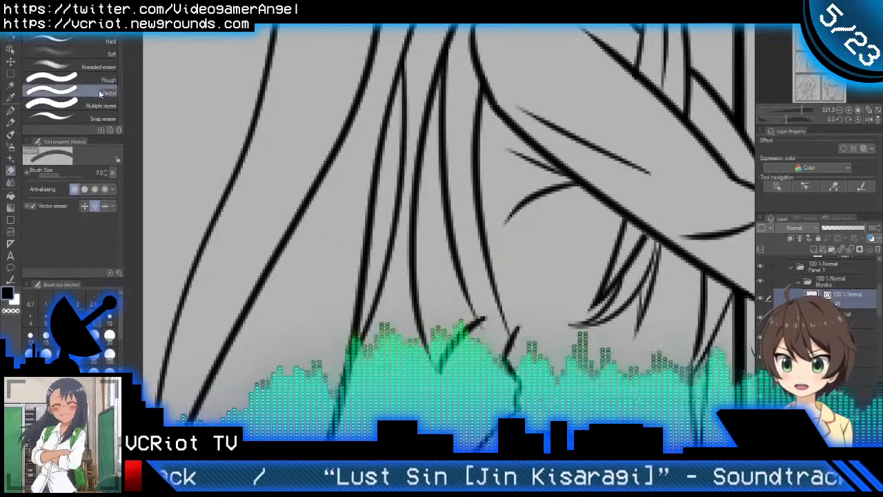
key(p)
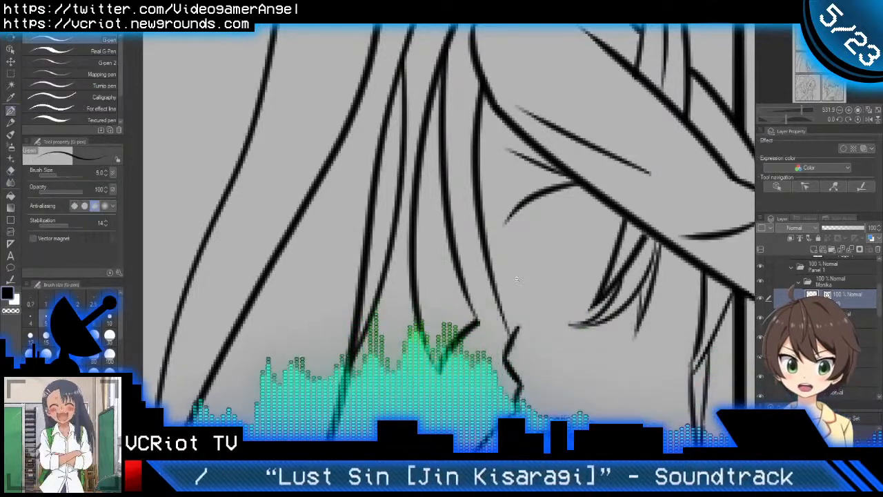
Step: Ink an inner strand line between the loose hair lines from shoulder height up toward the ribbon
scroll(492, 328, down, 4)
scroll(503, 168, up, 2)
scroll(471, 219, up, 2)
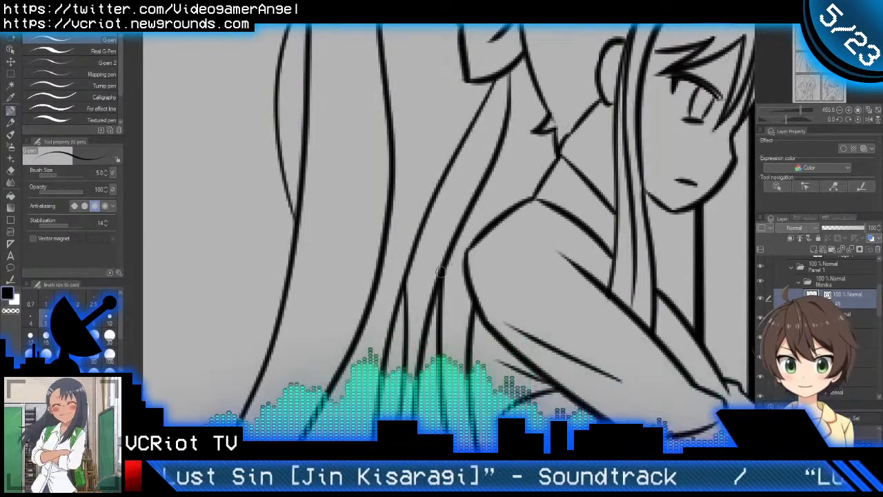
drag(438, 263, 488, 102)
key(ctrl+z)
mouse_move(439, 281)
mouse_down()
mouse_move(457, 179)
mouse_move(488, 84)
mouse_up()
key(e)
click(488, 62)
key(p)
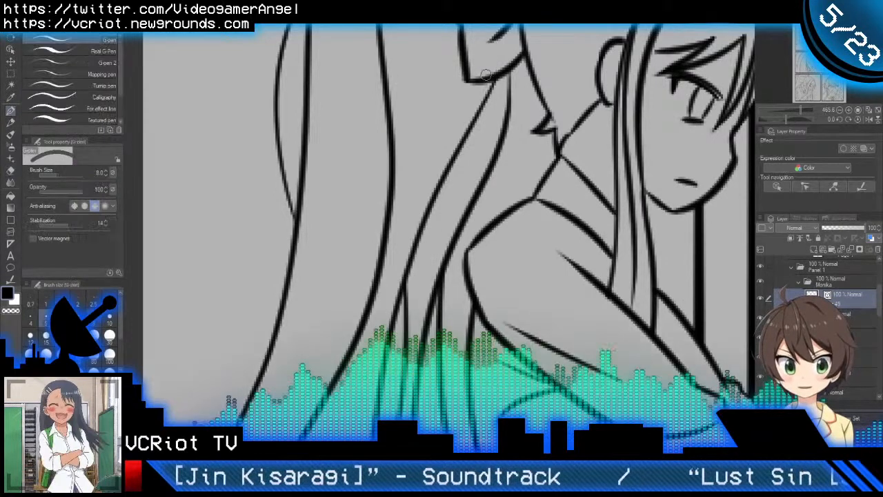
key(ctrl+z)
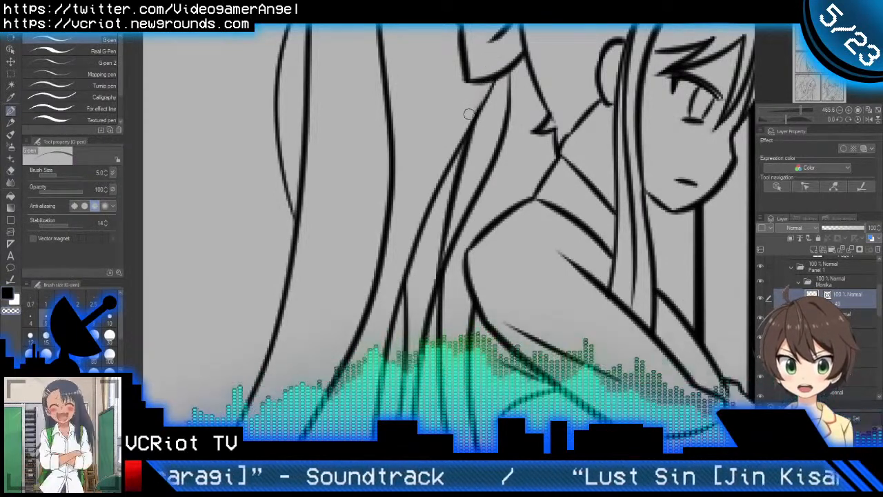
Step: Ink two short hair strands between the ribbon and the girl's shoulder, one just behind her neck
scroll(475, 104, down, 4)
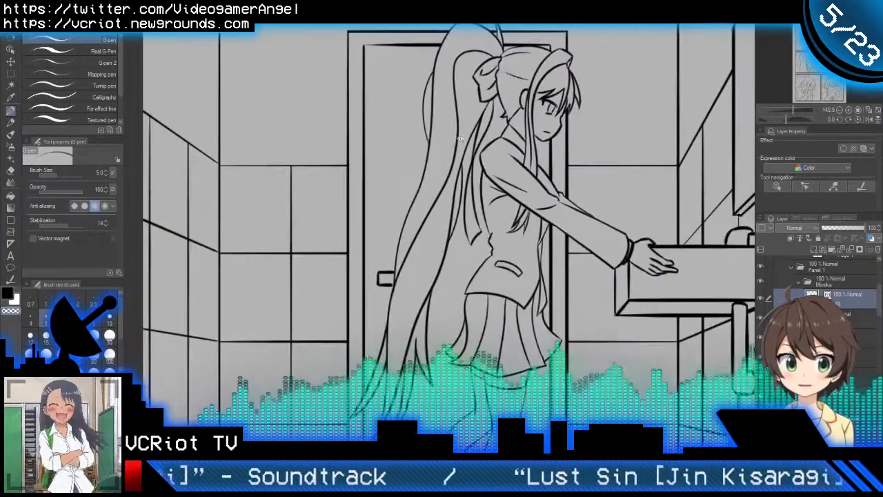
scroll(495, 103, up, 4)
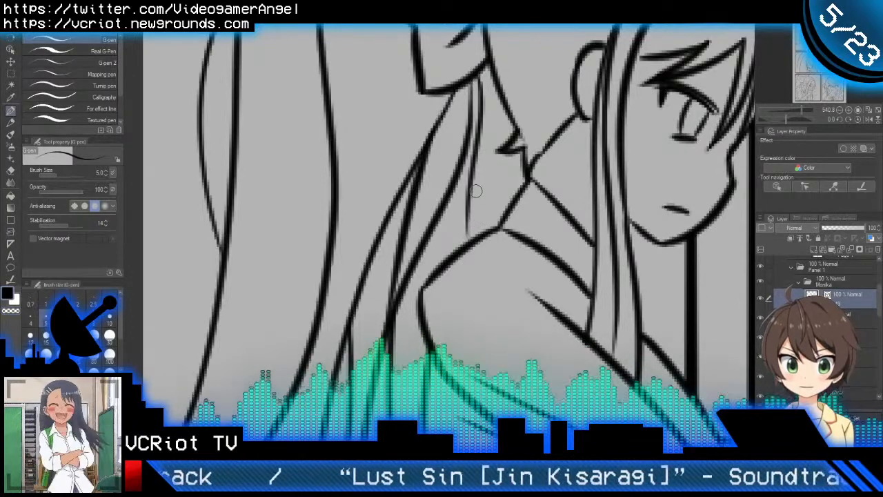
drag(471, 81, 483, 246)
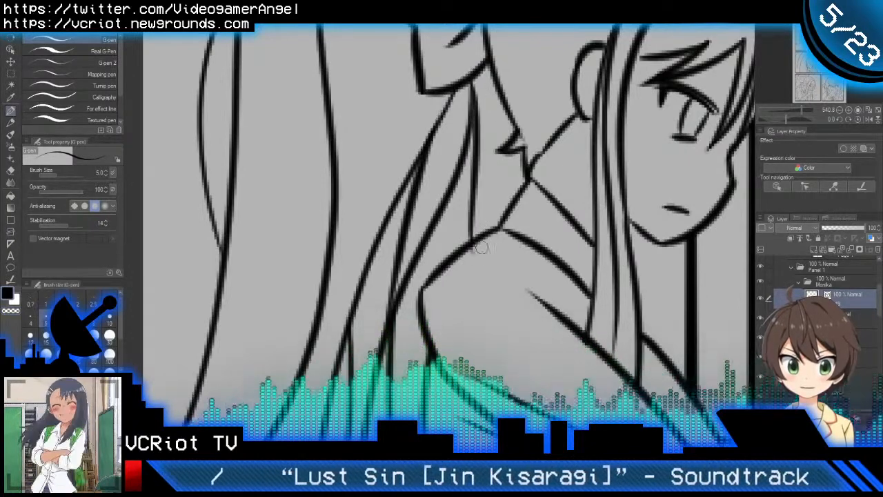
mouse_move(502, 97)
mouse_down()
mouse_move(500, 201)
mouse_move(502, 183)
mouse_move(492, 198)
mouse_move(491, 184)
mouse_move(509, 221)
mouse_up()
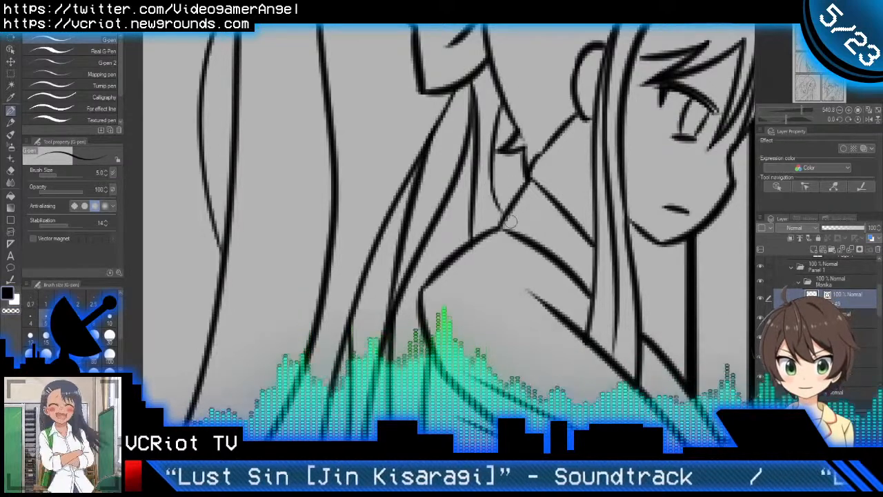
Step: Collapse the Panel 1 line-art folder and bring the Monika folder of the Color group into view
scroll(509, 210, down, 5)
scroll(500, 230, down, 2)
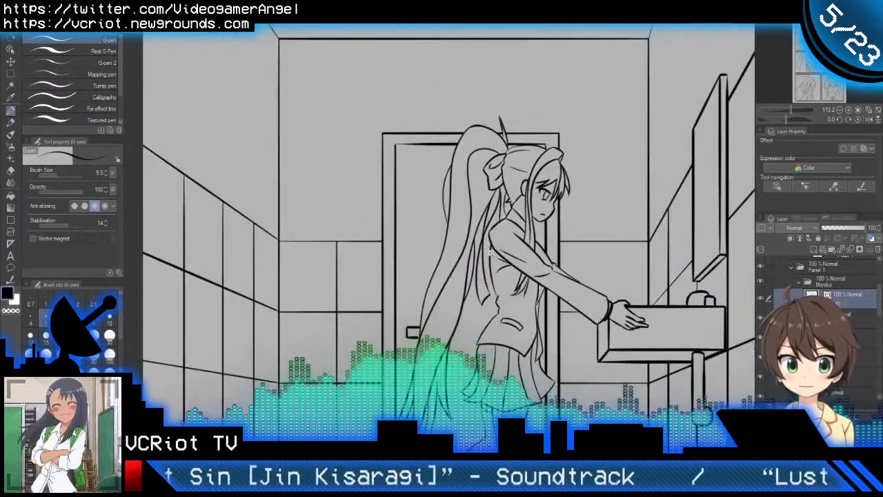
scroll(487, 257, down, 3)
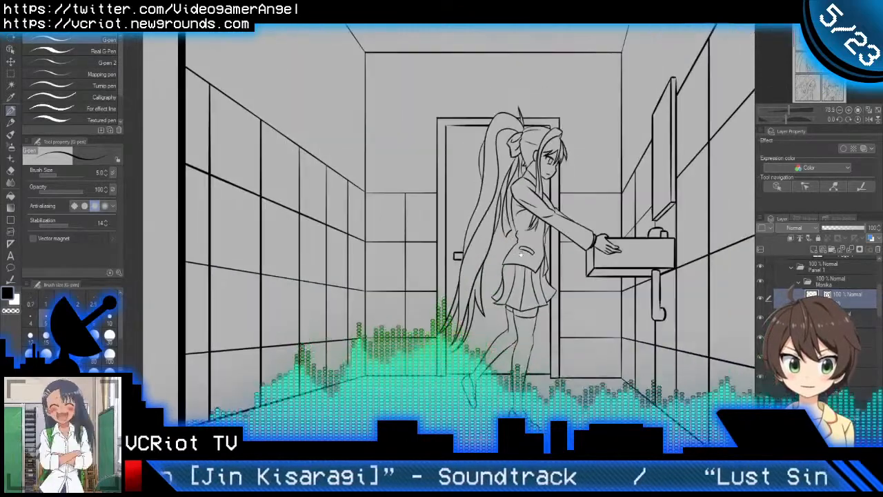
scroll(508, 244, down, 2)
mouse_move(511, 235)
mouse_down()
mouse_move(500, 261)
mouse_move(498, 220)
mouse_move(512, 219)
mouse_up()
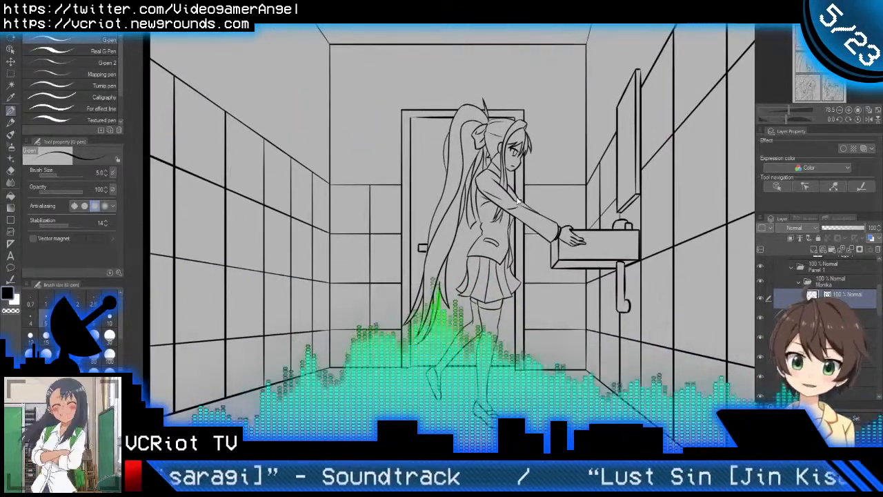
click(791, 269)
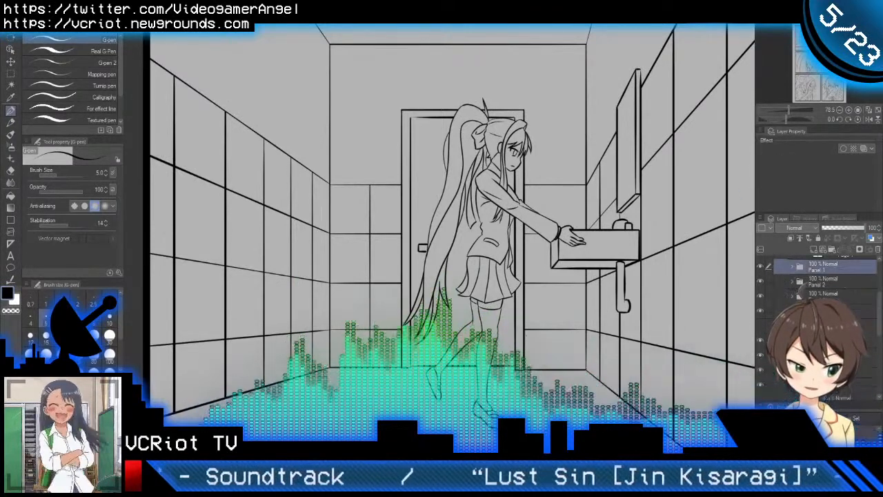
scroll(793, 276, down, 3)
scroll(814, 283, down, 1)
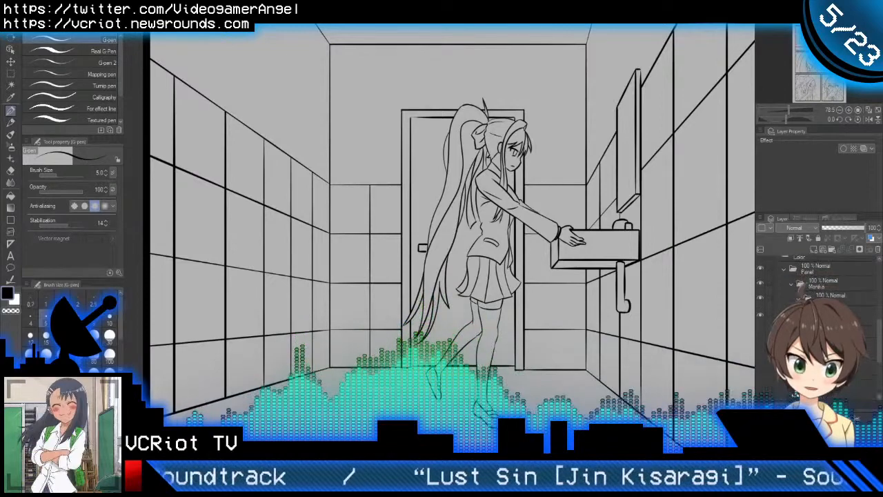
Step: Select and show the girl's green base layer and sample its dark green as the drawing colour
scroll(820, 311, down, 2)
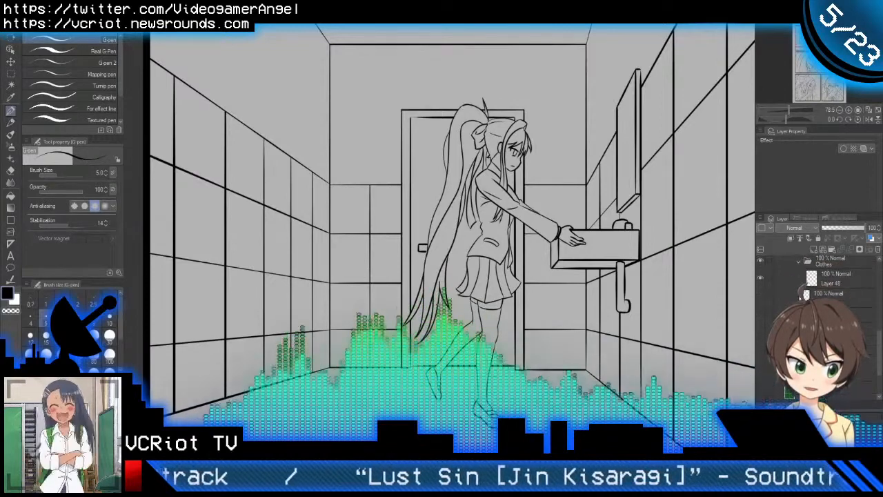
click(828, 351)
click(762, 352)
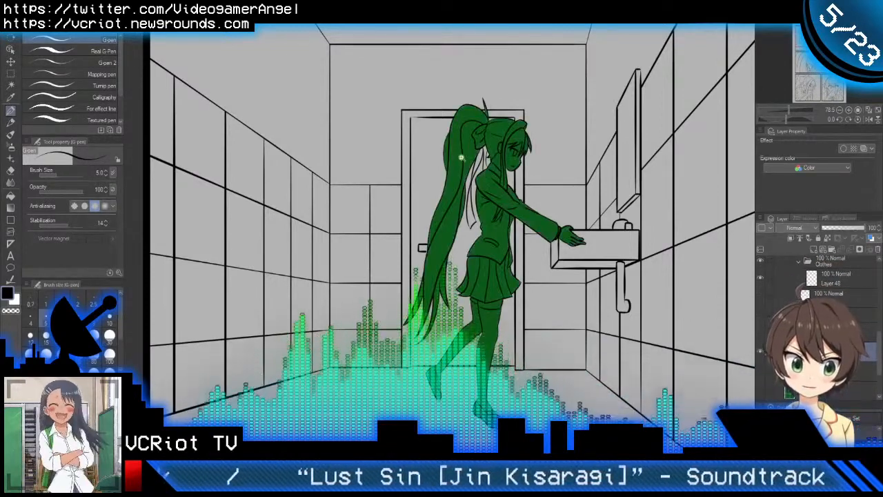
scroll(461, 158, up, 6)
alt+click(510, 137)
Step: Fill the unpainted ribbon tails behind the girl's neck and back with dark green, touching up the gap at their crossing with Oil paint
drag(515, 260, 497, 207)
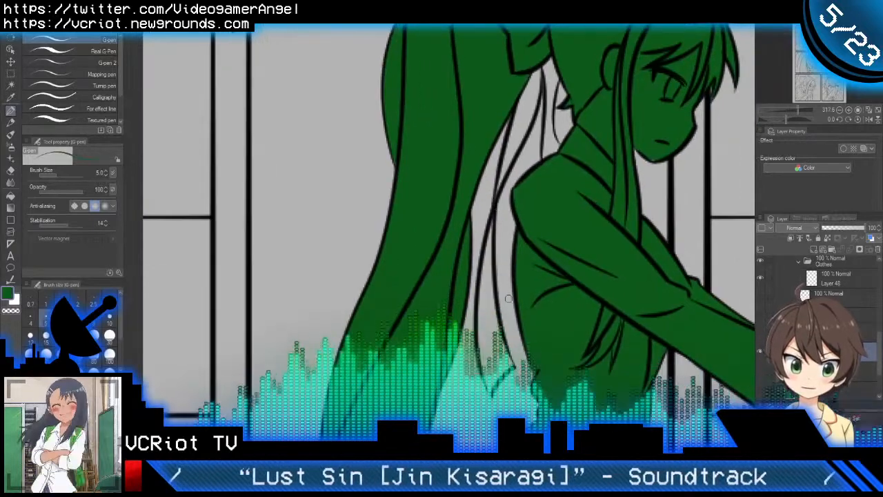
key(g)
key(g)
click(519, 140)
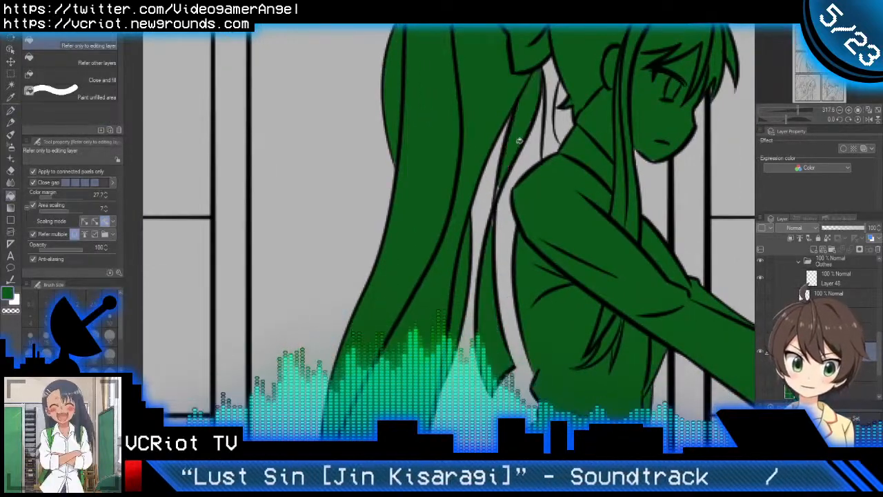
click(557, 135)
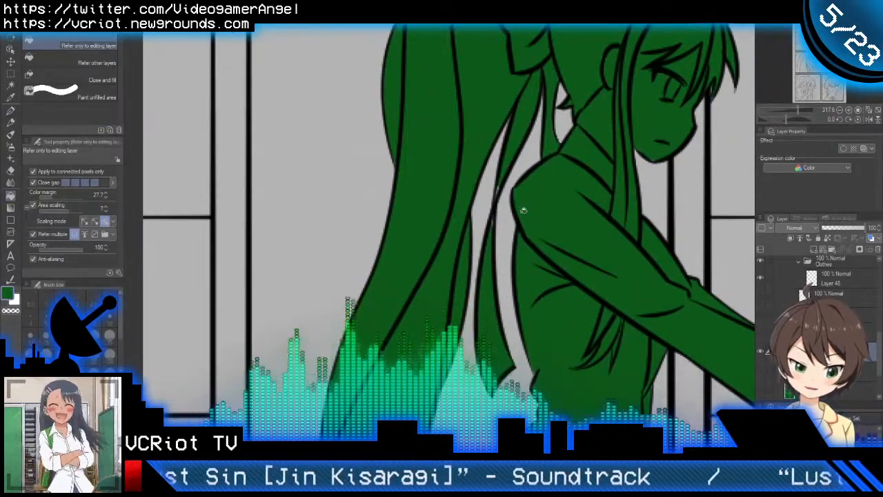
key(b)
scroll(498, 197, up, 2)
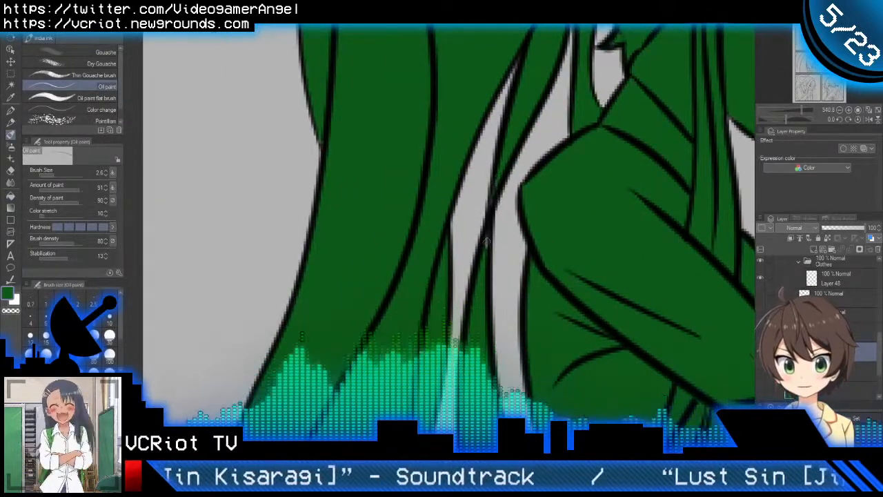
scroll(487, 250, down, 5)
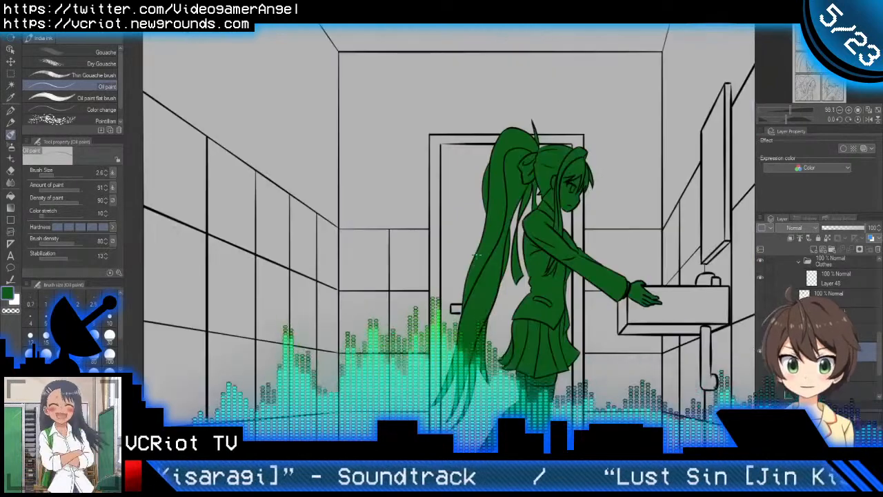
scroll(476, 255, down, 3)
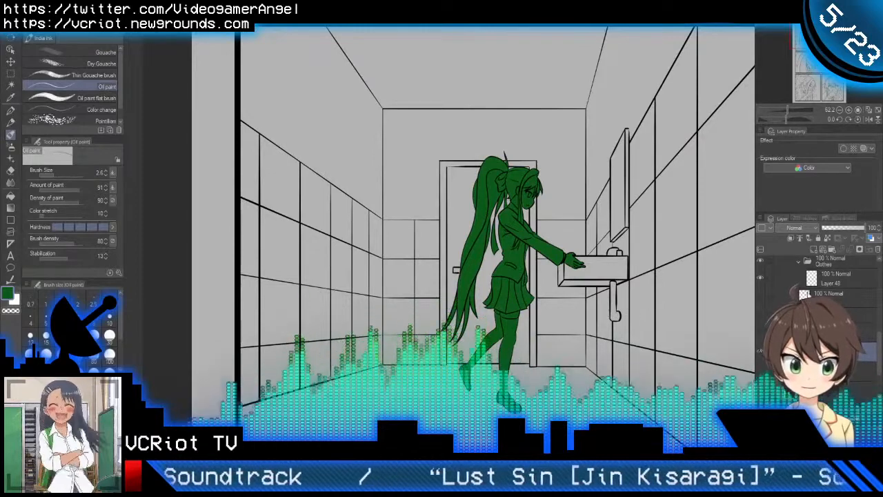
Step: Fill the girl's hair bow and its hanging tails with white on the layer in the Clothes folder
scroll(814, 317, up, 2)
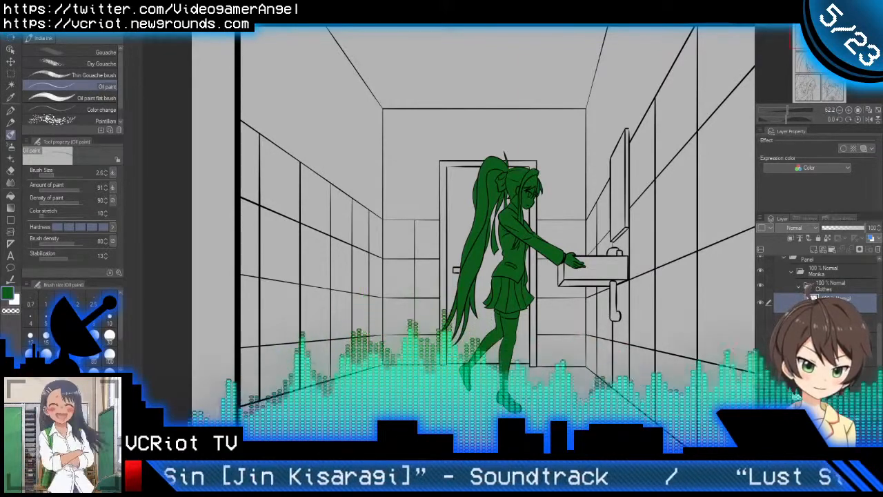
key(ctrl+space)
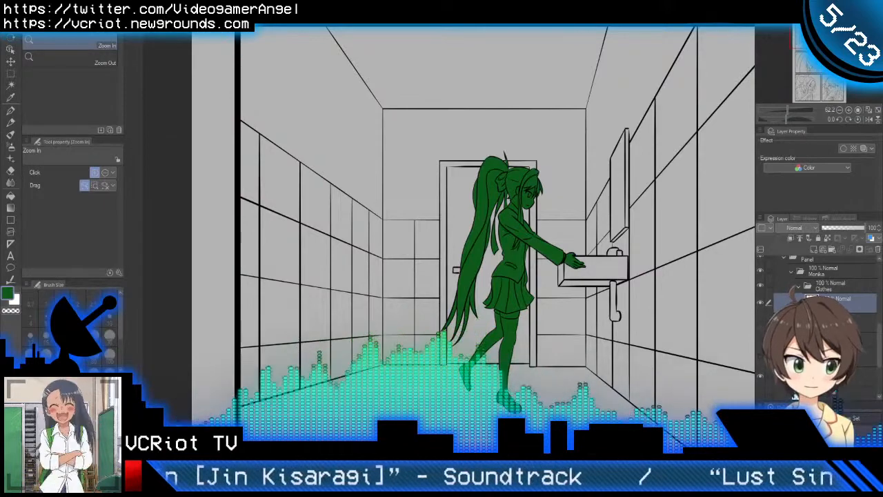
drag(604, 258, 535, 279)
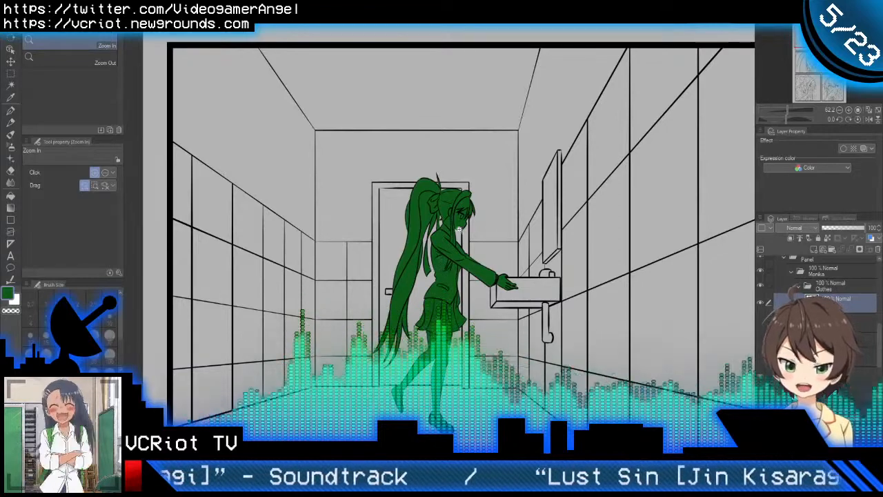
drag(460, 228, 438, 276)
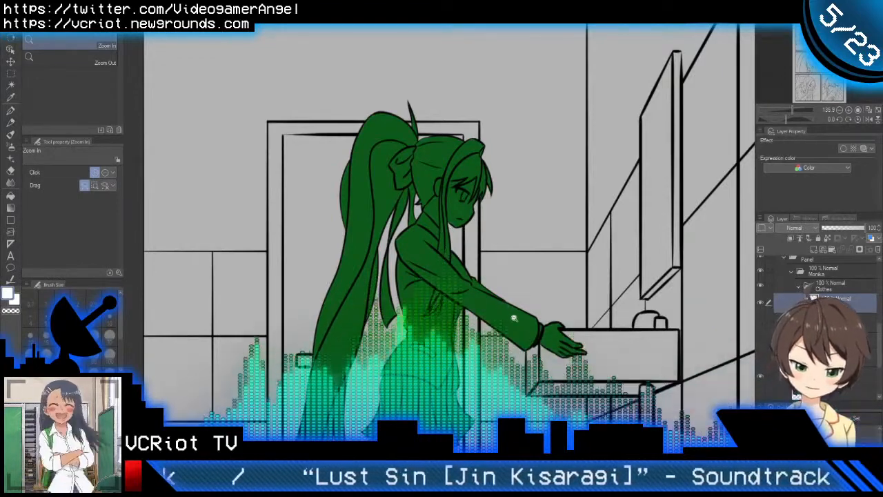
key(g)
key(g)
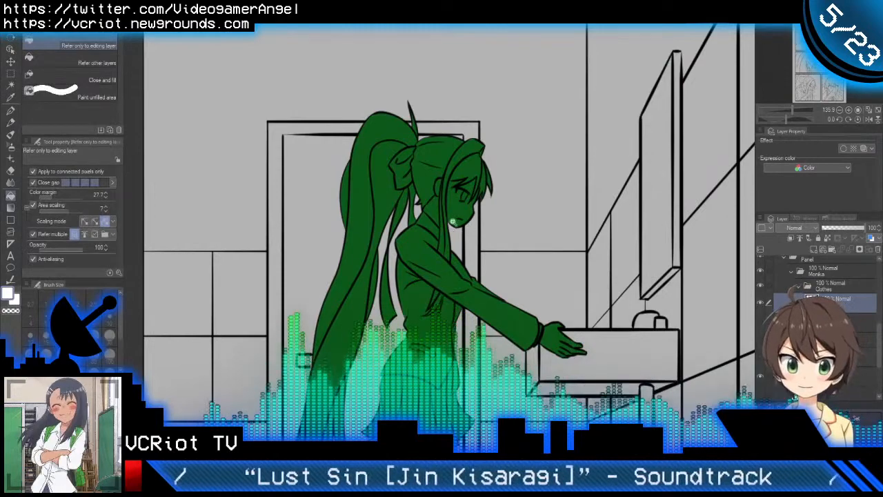
scroll(452, 221, up, 3)
click(413, 169)
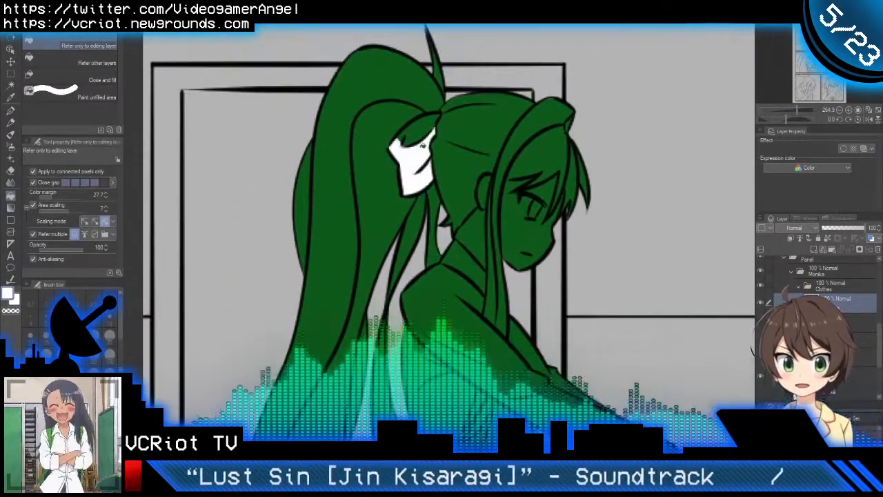
click(421, 134)
scroll(426, 165, down, 3)
click(428, 183)
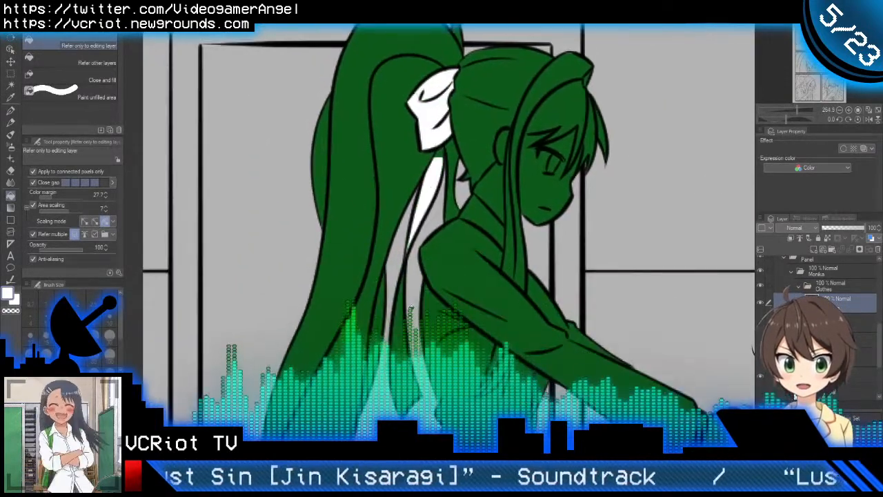
Step: Erase the white spill under the bow's knot using the Oil paint brush with transparent colour
scroll(452, 197, up, 3)
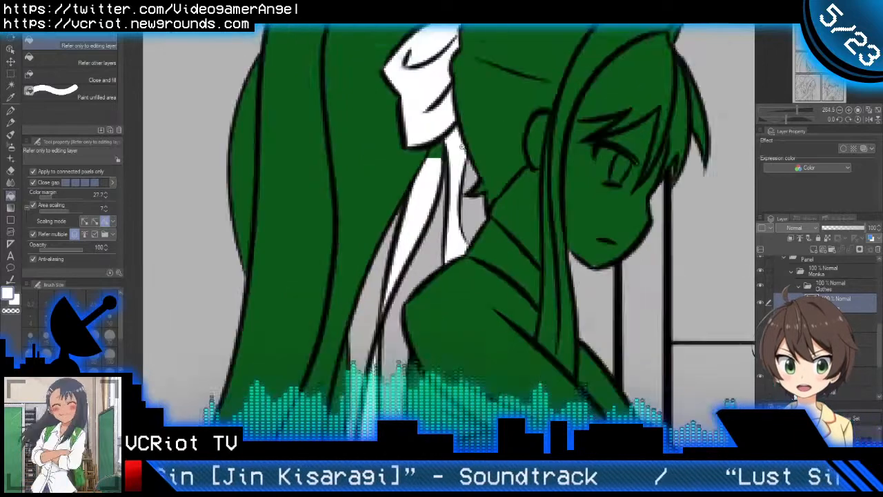
scroll(435, 166, up, 2)
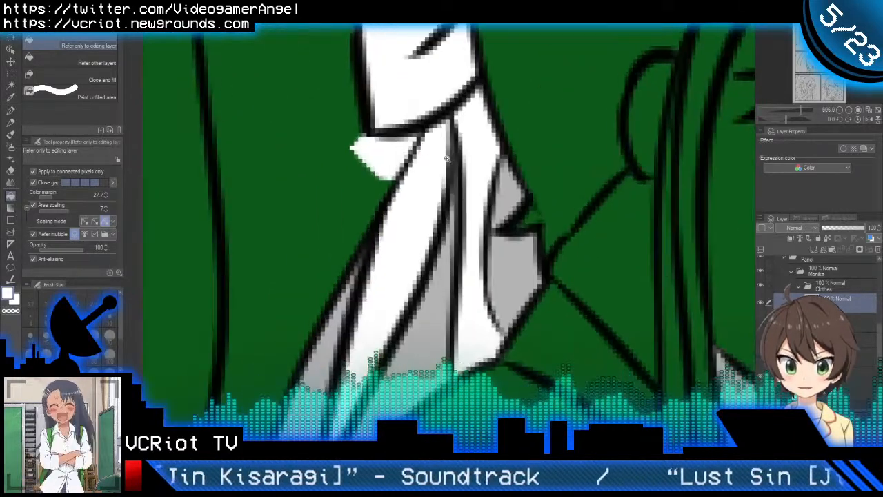
key(b)
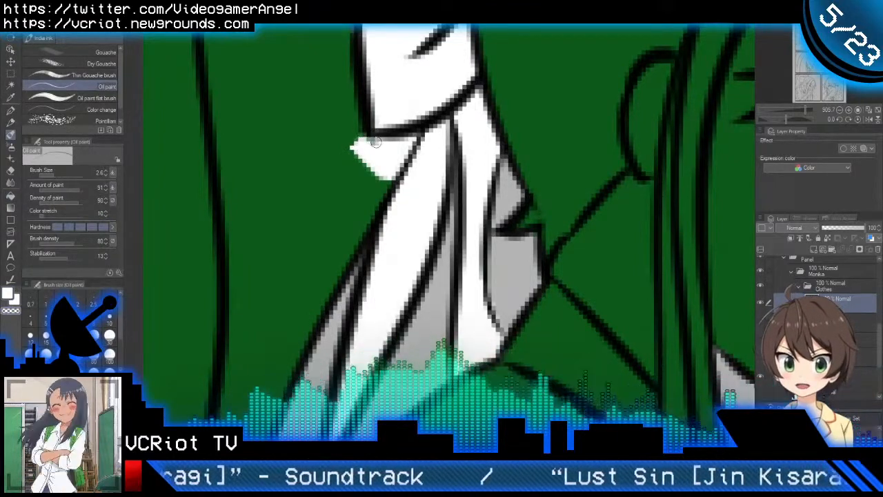
mouse_move(358, 168)
mouse_down()
mouse_move(358, 163)
mouse_move(379, 167)
mouse_move(380, 181)
mouse_move(370, 180)
mouse_move(379, 166)
mouse_move(384, 176)
mouse_move(413, 135)
mouse_move(373, 142)
mouse_move(398, 148)
mouse_move(384, 177)
mouse_move(408, 143)
mouse_up()
scroll(396, 172, down, 5)
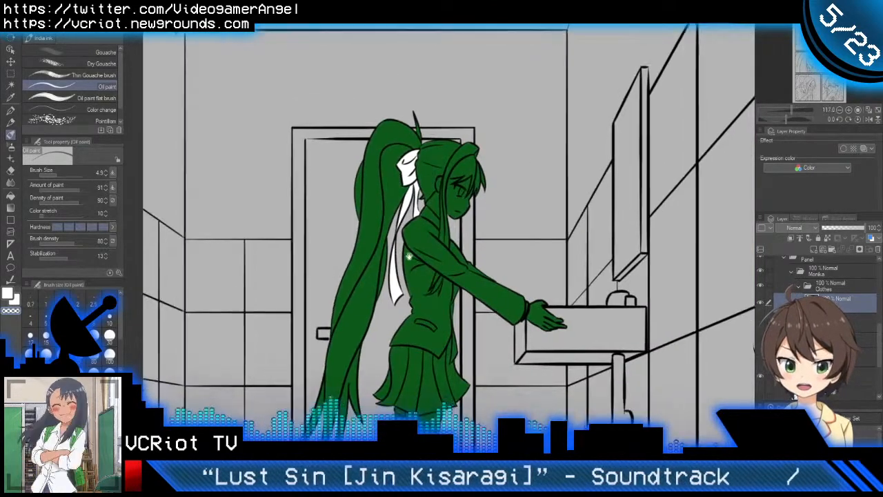
Step: Fill the girl's shirt collar with white and check its edge along the shoulder
scroll(422, 244, up, 2)
scroll(428, 247, up, 5)
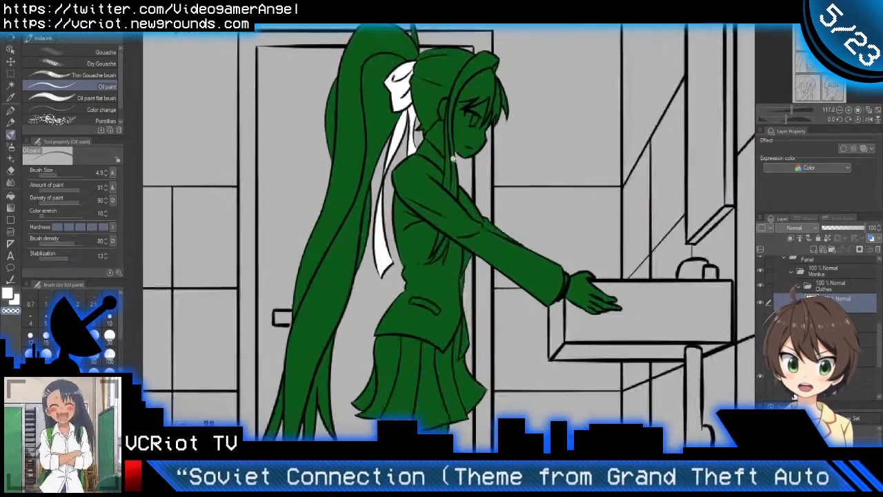
key(g)
key(g)
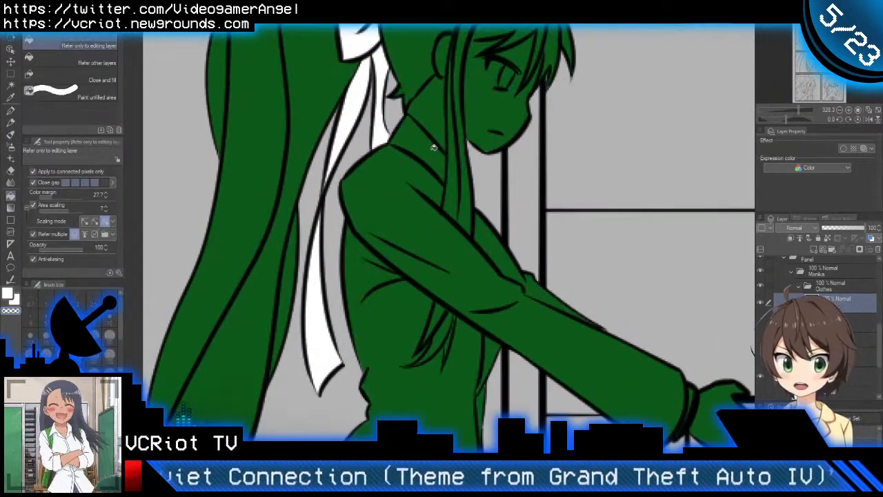
click(434, 154)
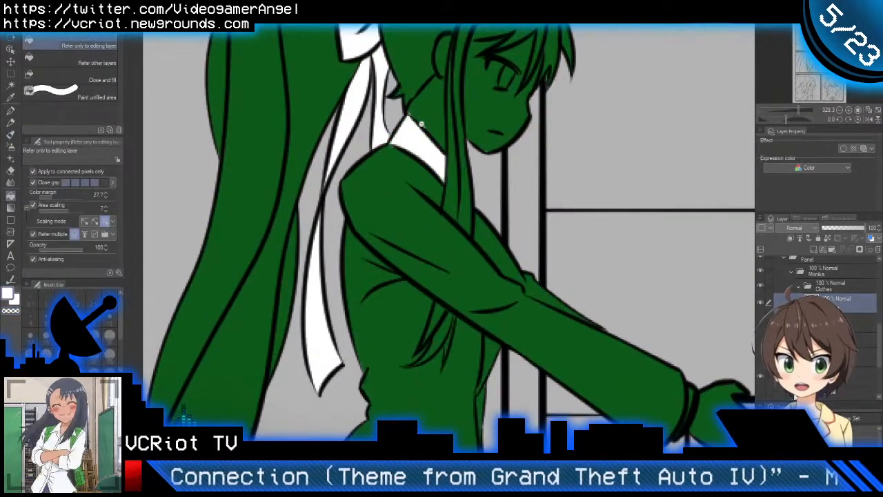
scroll(422, 125, up, 3)
key(b)
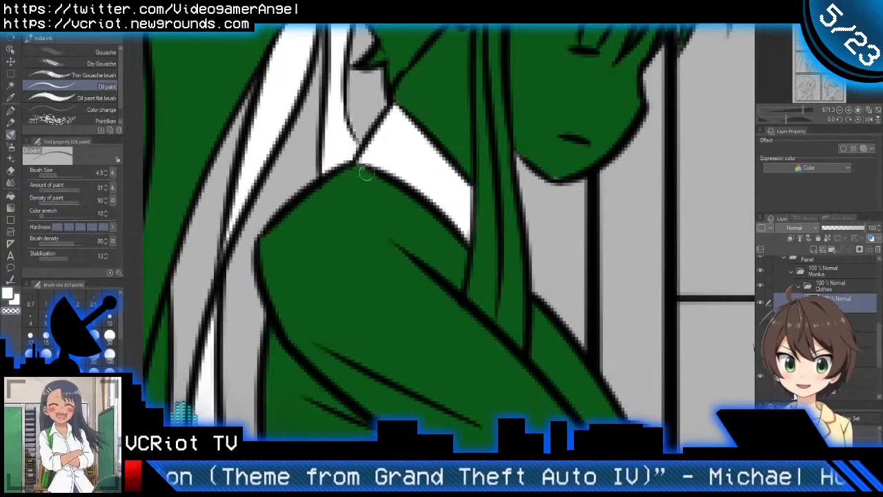
scroll(378, 181, down, 10)
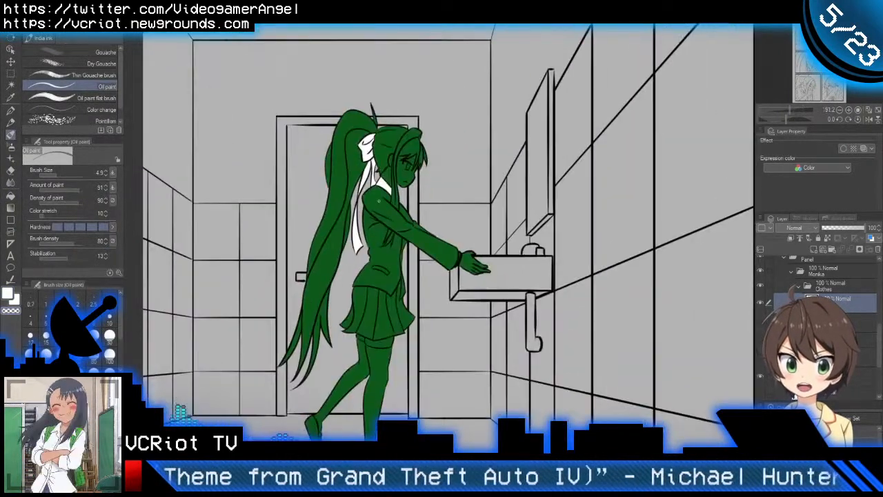
Step: Paint the narrow shirt cuff between the sleeve and the hand white with the Oil paint brush
drag(410, 204, 418, 194)
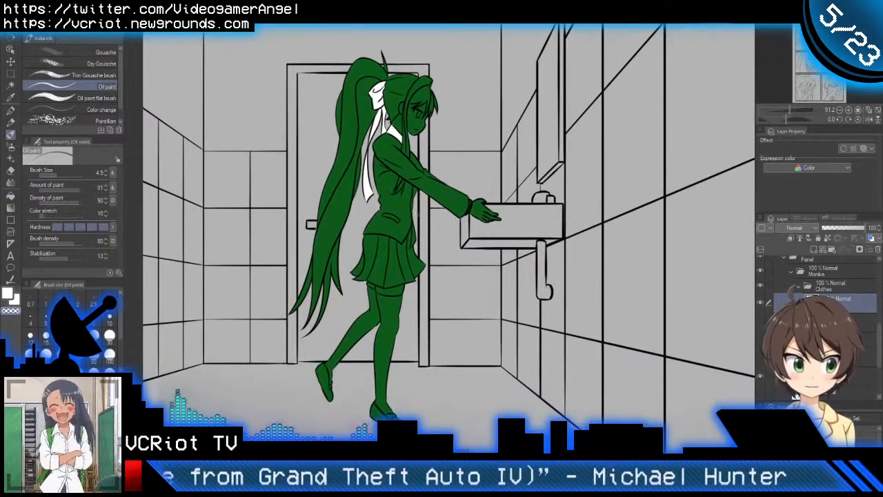
scroll(483, 210, up, 10)
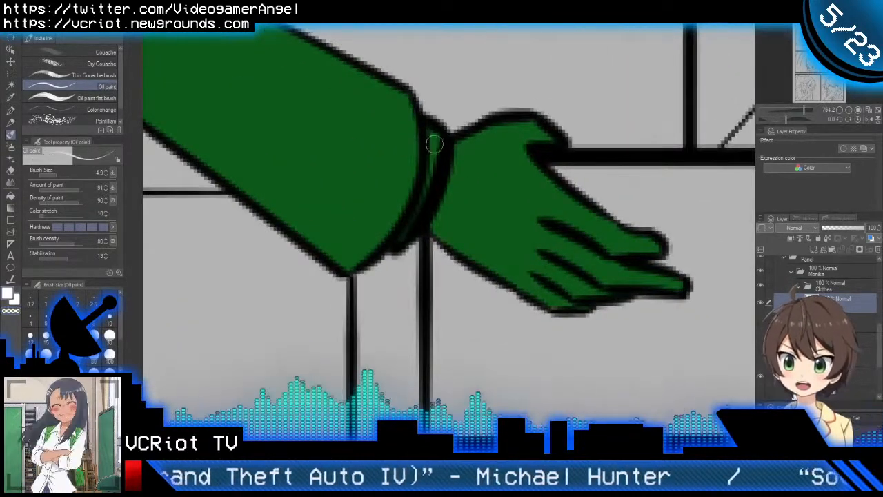
drag(433, 142, 399, 237)
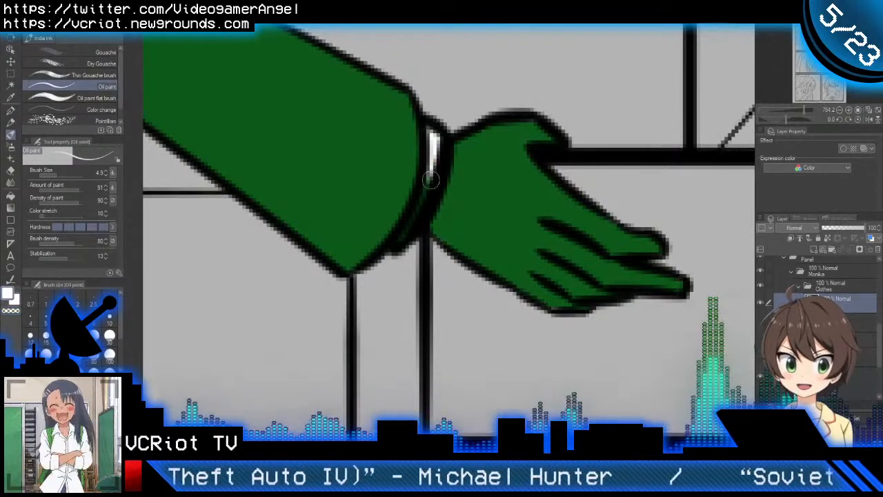
scroll(399, 237, down, 5)
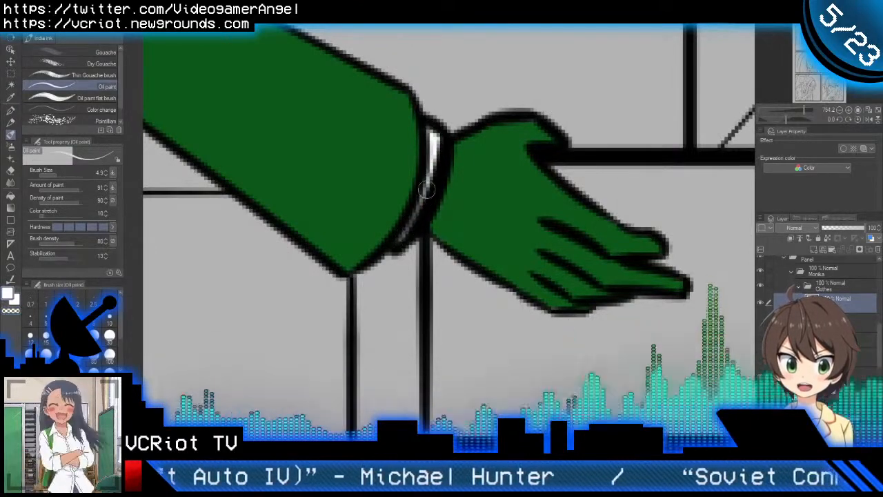
scroll(407, 267, down, 5)
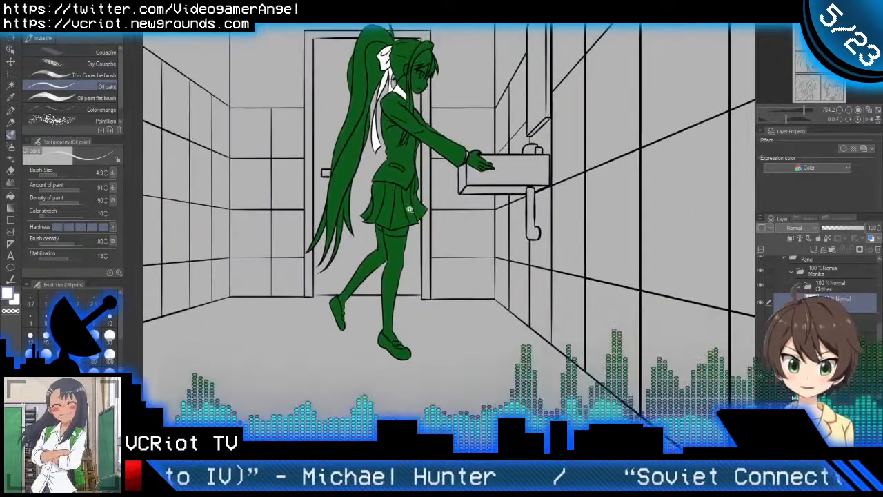
Step: Fill both of the girl's shoes, including their straps, with white
scroll(407, 269, up, 2)
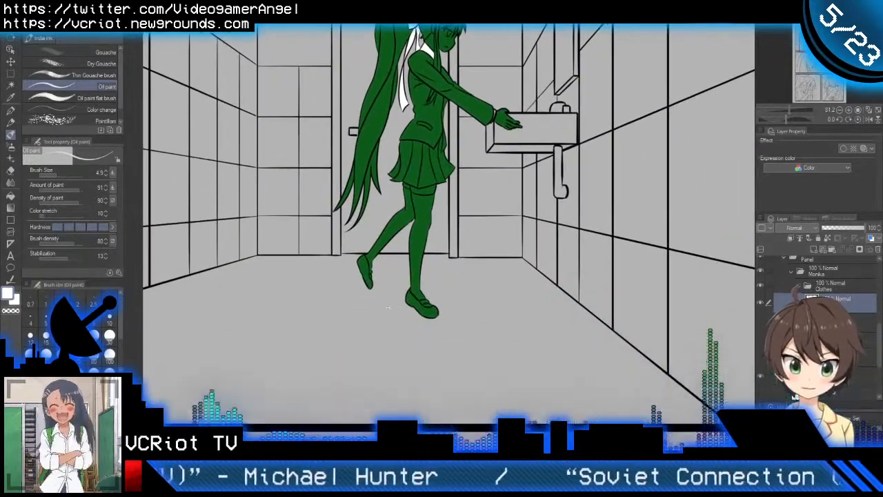
scroll(396, 271, up, 4)
key(g)
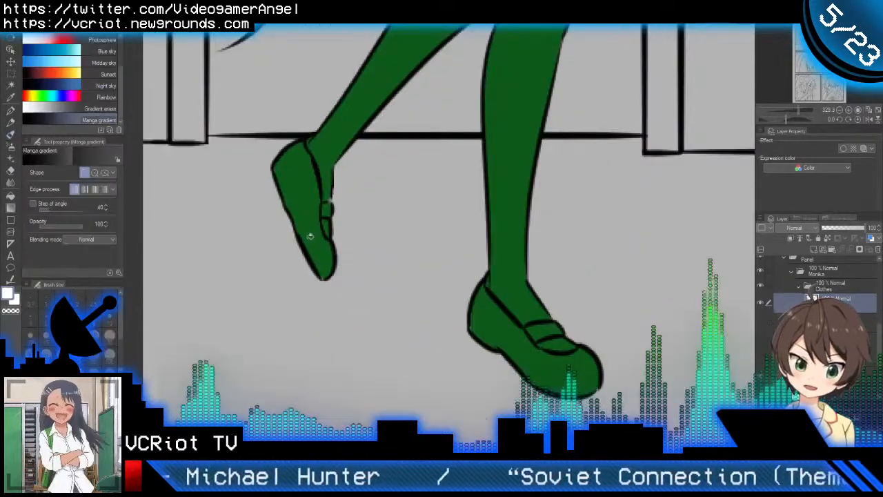
key(g)
click(311, 236)
click(326, 187)
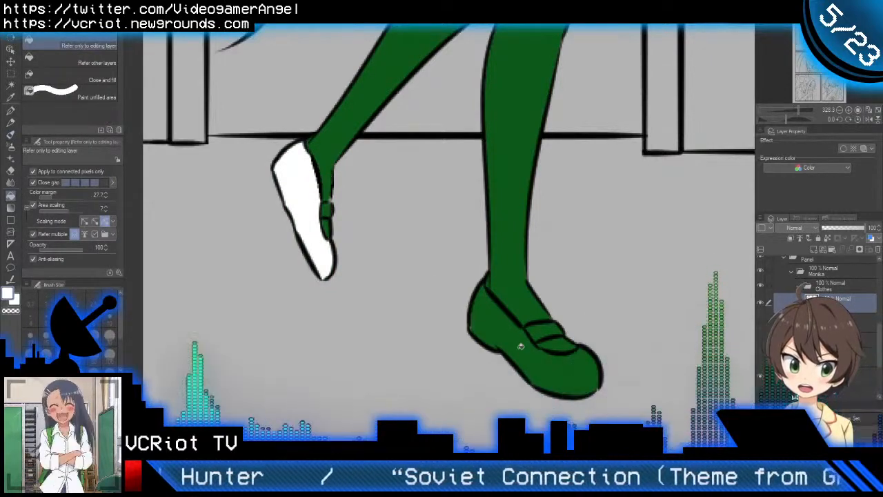
click(543, 329)
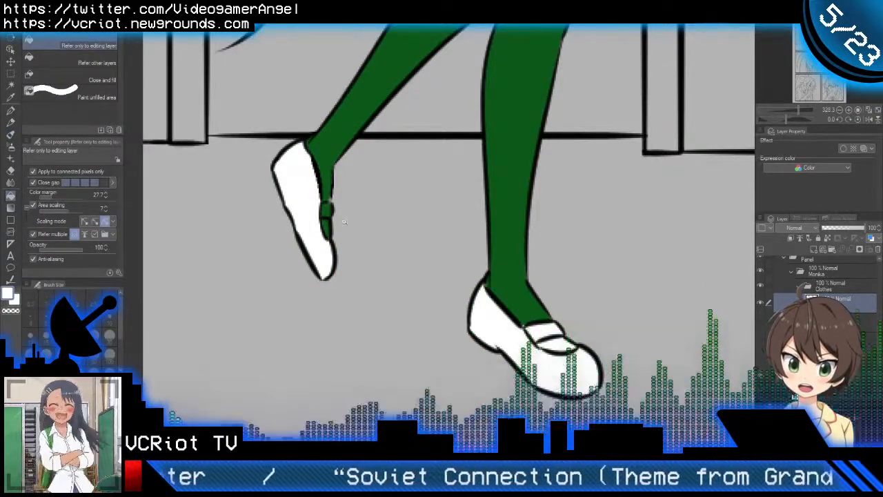
click(326, 200)
Step: Fill the raised shoe's strap with white and erase the spill above it using the Oil paint brush with transparent colour
scroll(333, 214, up, 2)
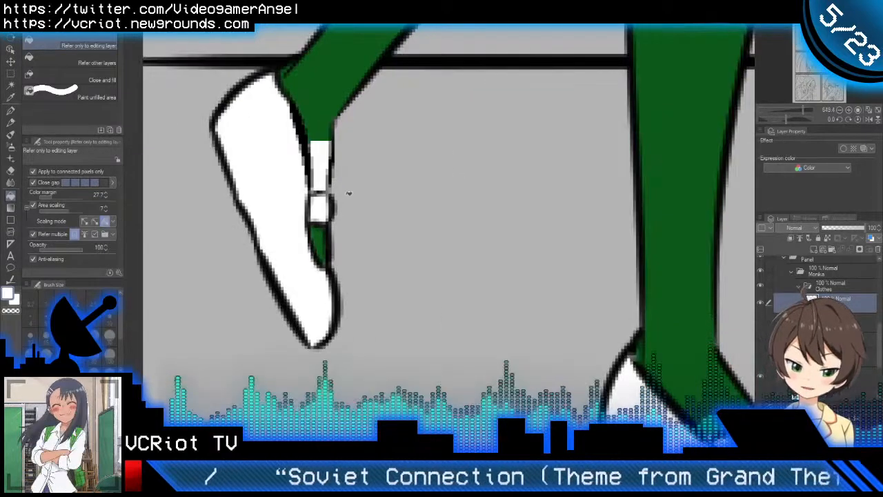
key(b)
scroll(332, 158, up, 2)
scroll(332, 146, up, 2)
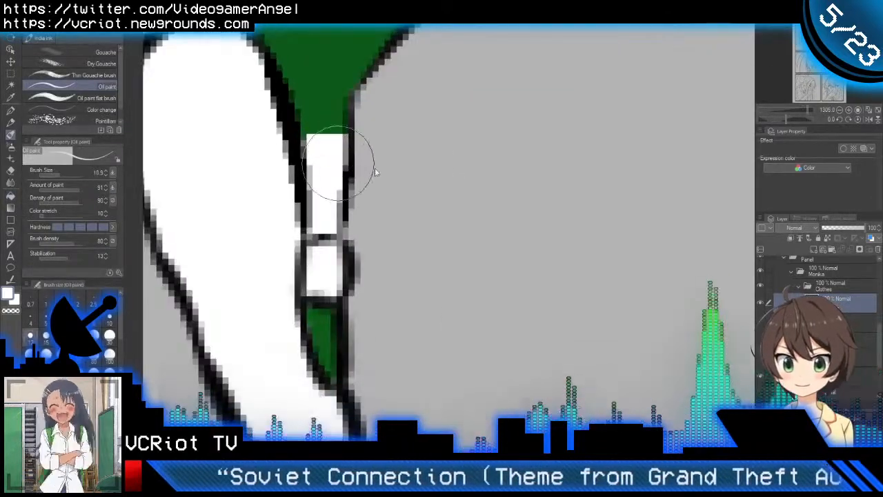
mouse_move(340, 124)
mouse_down()
mouse_move(339, 203)
mouse_move(343, 195)
mouse_up()
key(bracketleft)
key(bracketleft)
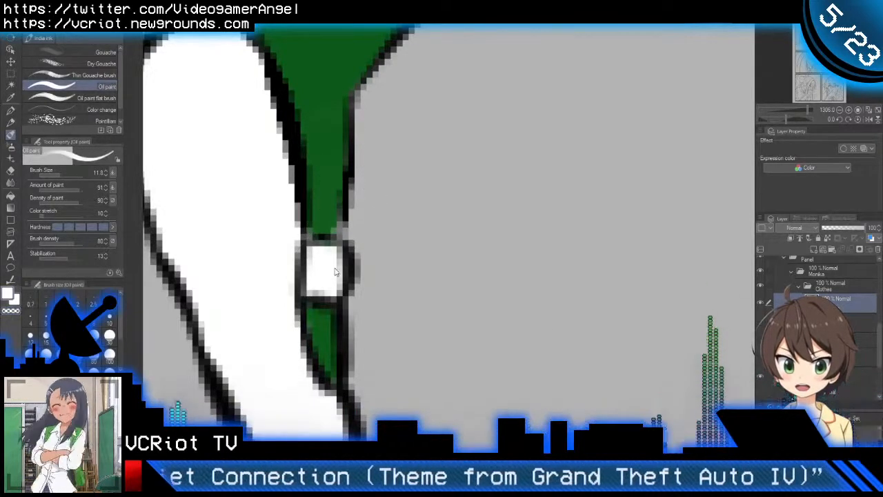
Step: Erase the white from the front shoe's opening between strap and toe, and clean the strap's inner corner by the ankle
scroll(323, 261, down, 5)
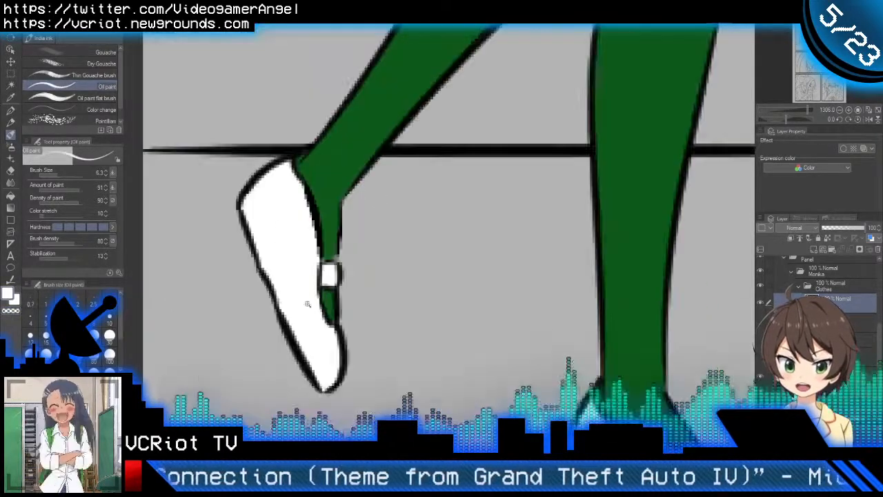
scroll(497, 310, up, 4)
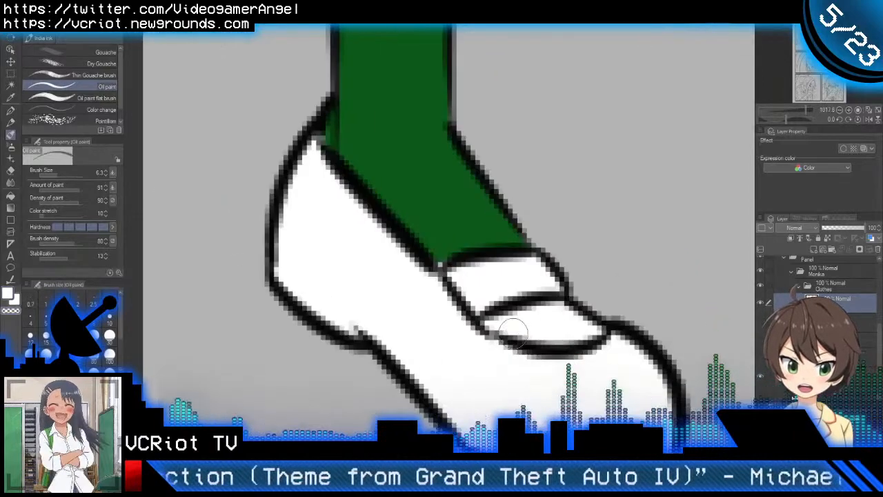
mouse_move(486, 323)
mouse_down()
mouse_move(557, 315)
mouse_move(490, 320)
mouse_move(568, 337)
mouse_move(585, 335)
mouse_move(600, 313)
mouse_move(568, 309)
mouse_move(568, 320)
mouse_move(581, 320)
mouse_move(587, 330)
mouse_move(533, 328)
mouse_move(535, 320)
mouse_move(574, 312)
mouse_move(535, 324)
mouse_move(560, 332)
mouse_up()
scroll(437, 252, down, 2)
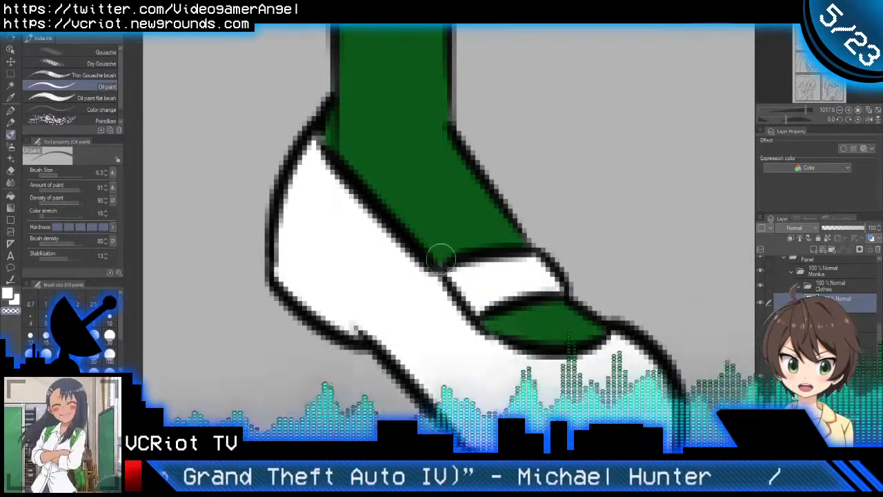
scroll(459, 264, down, 4)
scroll(459, 265, down, 2)
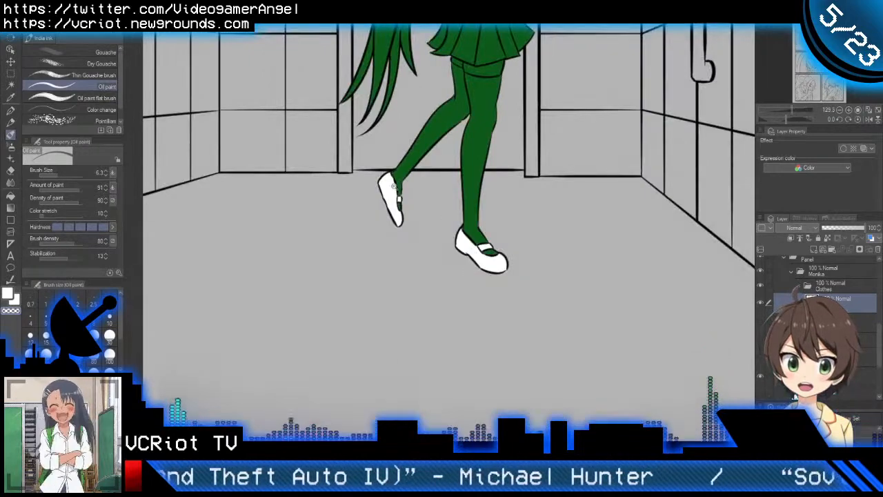
Step: Paint the toe cap of the raised shoe pink on the clipped layer with the Oil paint brush, undoing a stray stroke
scroll(394, 186, up, 8)
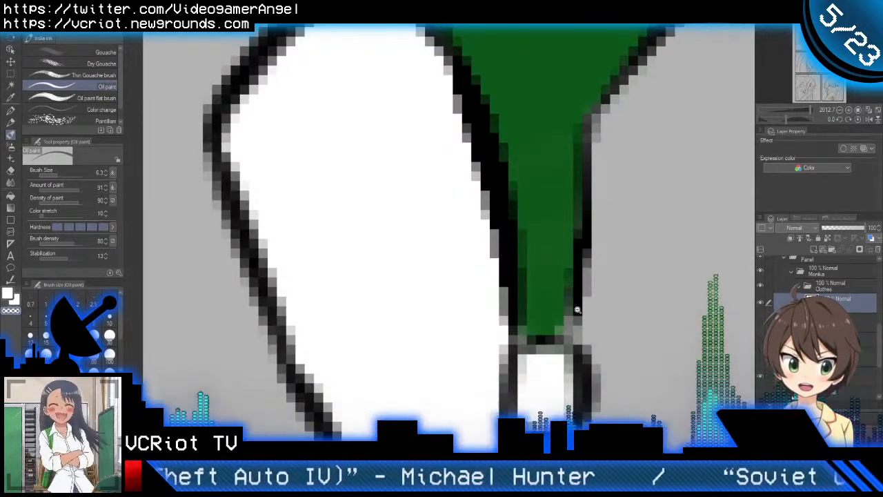
scroll(578, 310, down, 7)
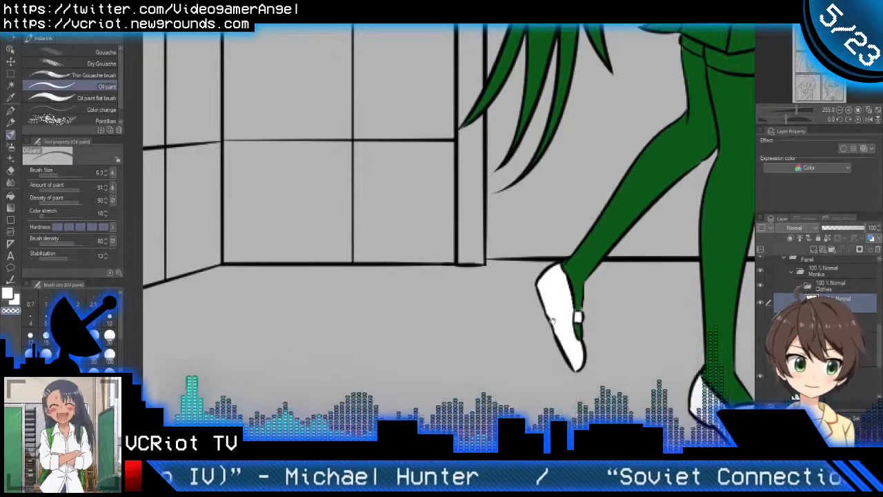
drag(552, 320, 387, 278)
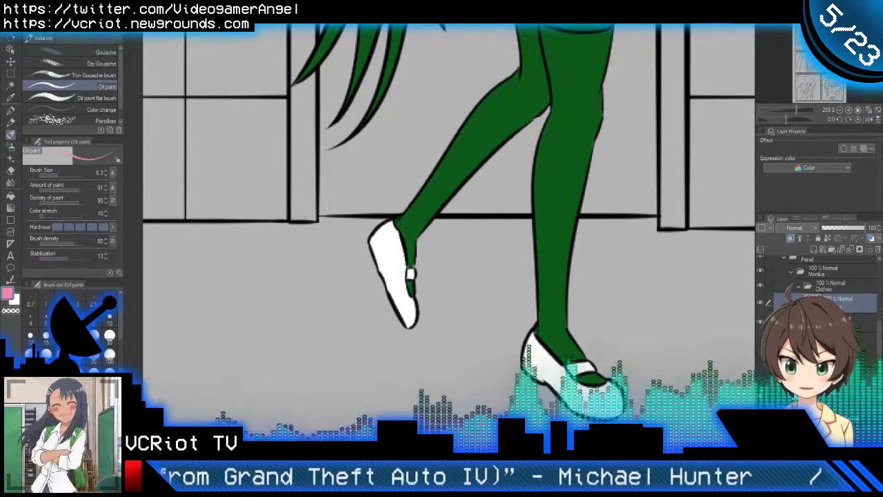
scroll(416, 308, up, 4)
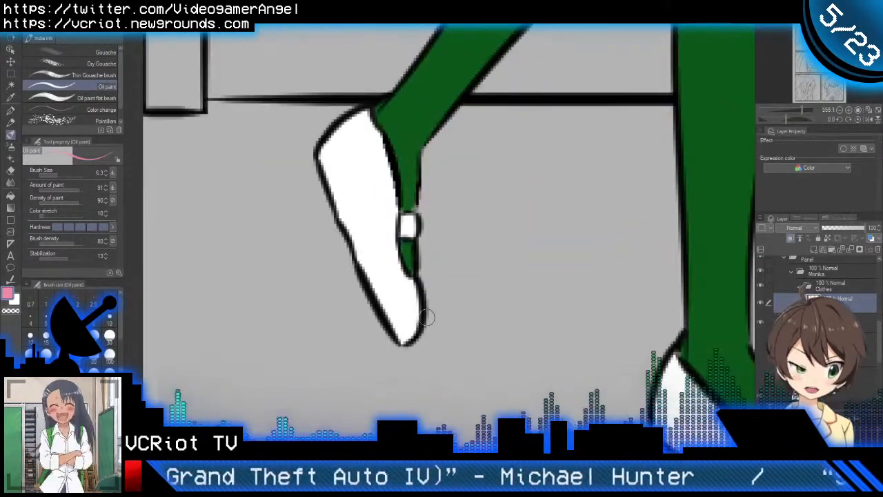
mouse_move(405, 311)
mouse_down()
mouse_move(404, 344)
mouse_move(412, 310)
mouse_move(436, 318)
mouse_move(417, 302)
mouse_move(391, 315)
mouse_move(391, 328)
mouse_move(423, 331)
mouse_up()
key(ctrl+z)
Step: Paint the front shoe's toe cap pink with the Oil paint brush, leaving its heel and strap white
drag(536, 392, 416, 303)
drag(610, 394, 483, 310)
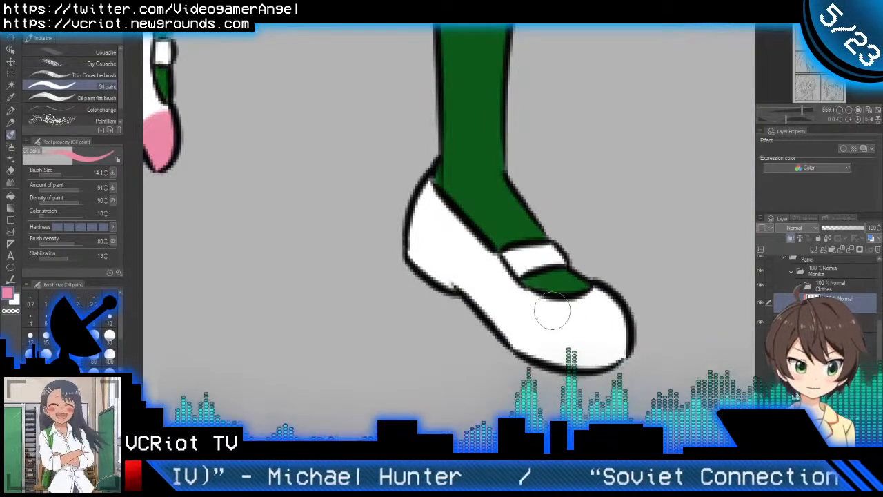
drag(552, 304, 542, 366)
mouse_move(545, 330)
mouse_down()
mouse_move(579, 310)
mouse_move(587, 322)
mouse_move(599, 295)
mouse_move(611, 337)
mouse_move(604, 360)
mouse_up()
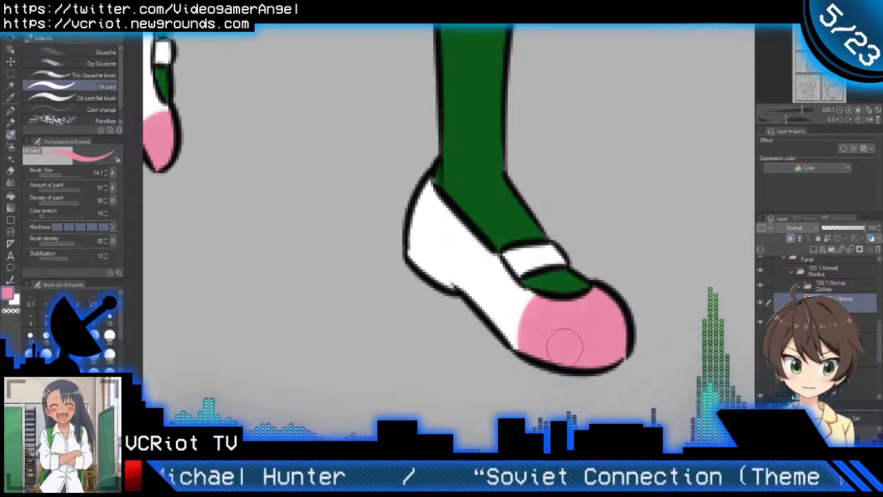
scroll(623, 349, down, 10)
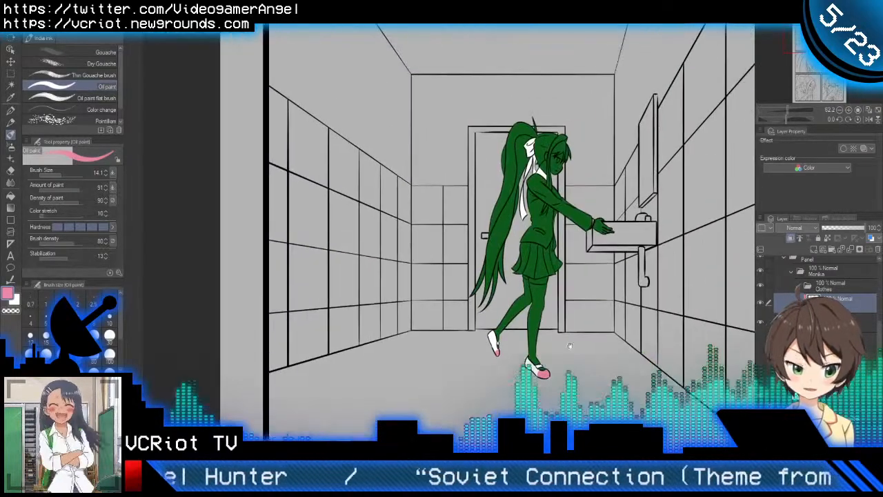
scroll(553, 297, up, 4)
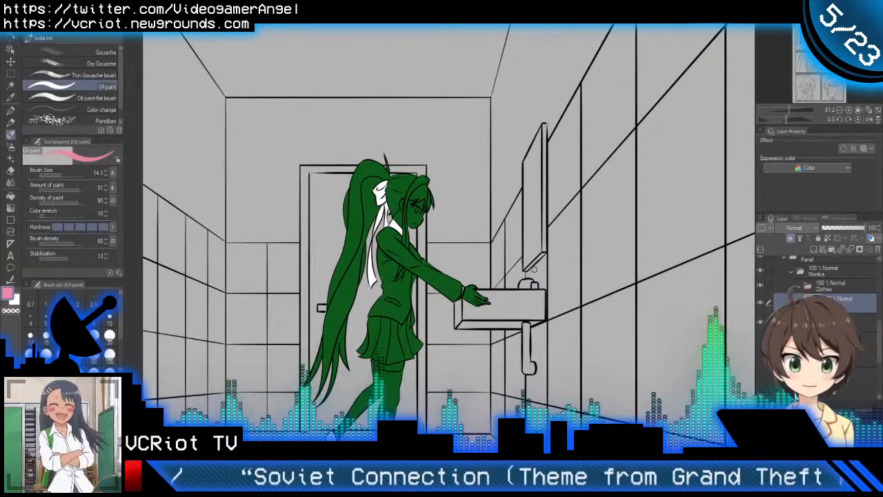
key(ctrl+space)
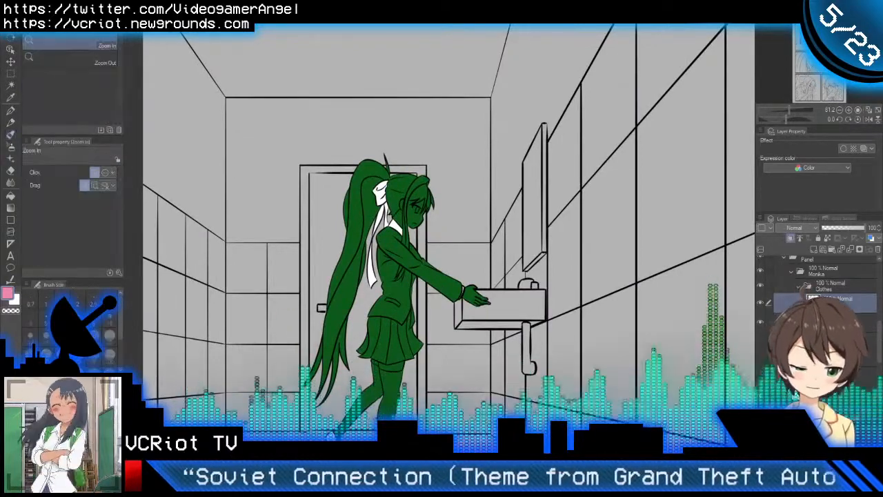
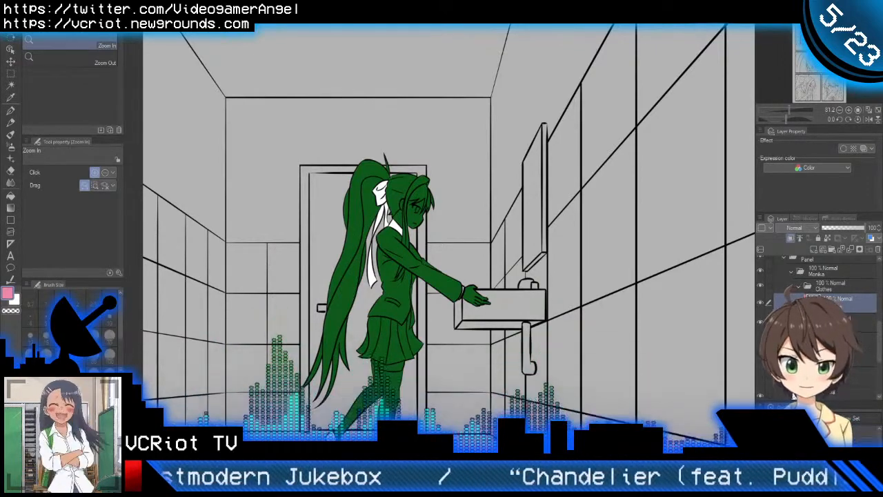
Step: Sample the mauve-grey jacket colour from the finished reference page and return to the first panel of the comic page
drag(418, 356, 468, 290)
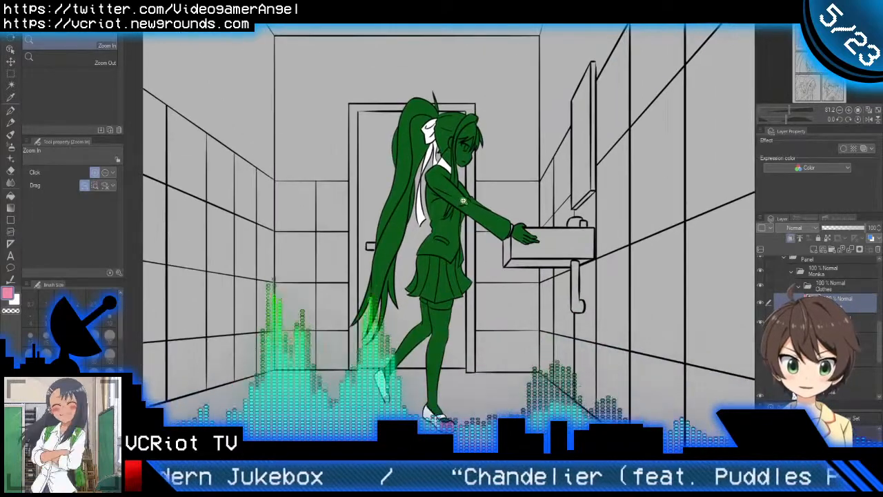
drag(464, 193, 486, 192)
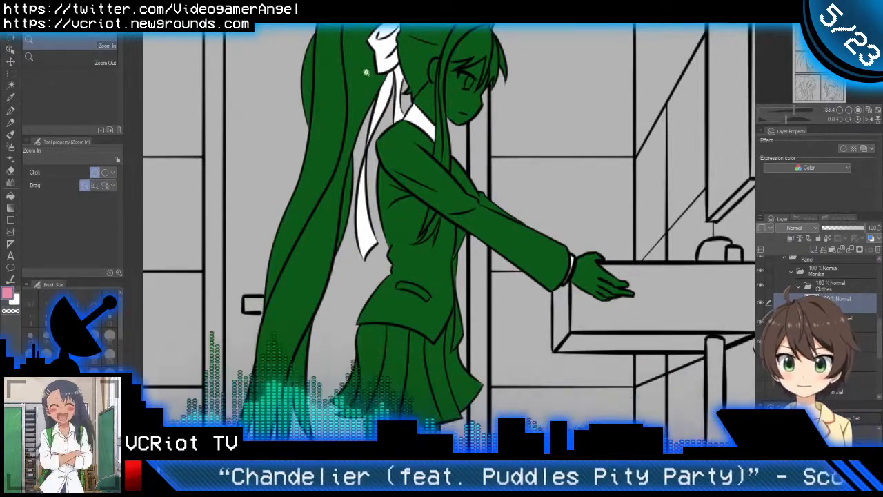
key(ctrl+Tab)
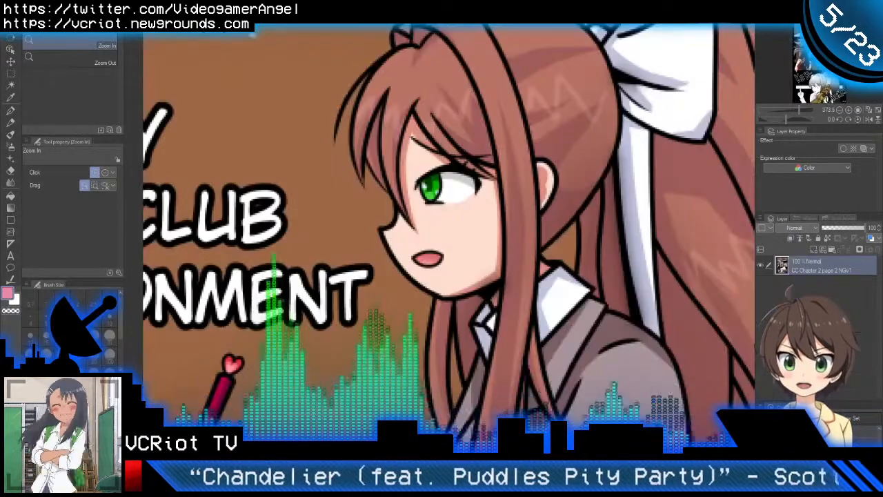
alt+click(616, 398)
drag(616, 398, 579, 235)
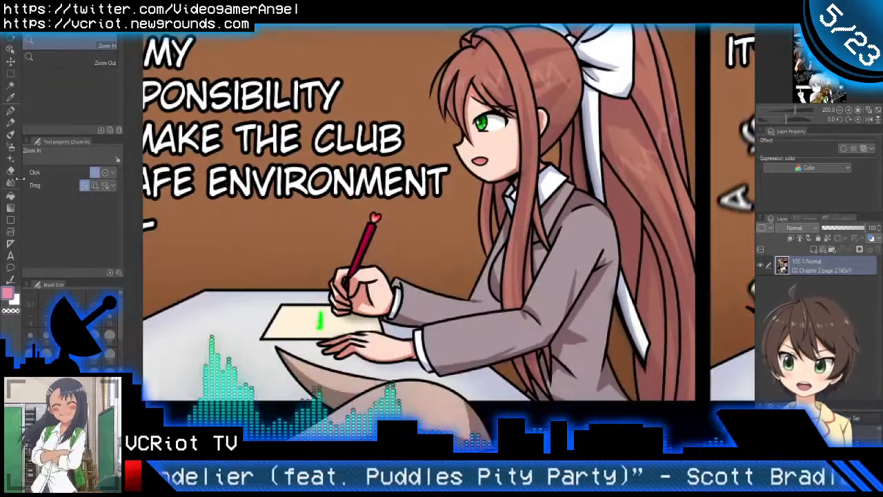
click(11, 122)
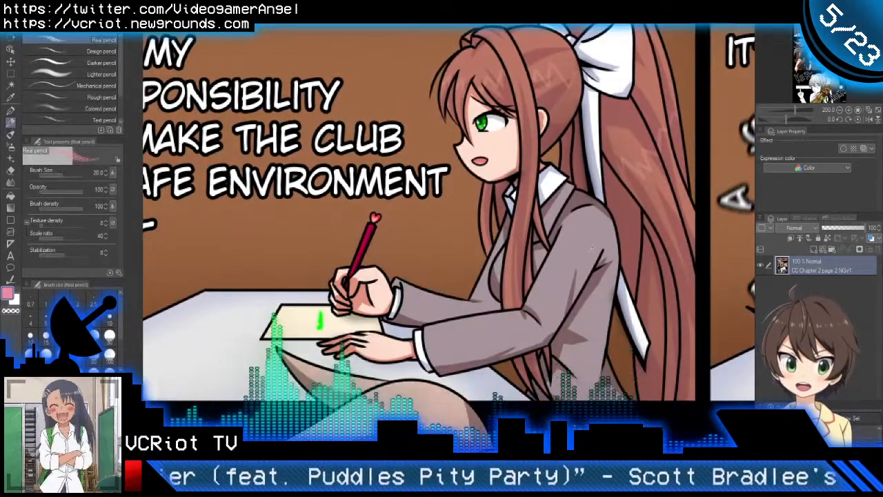
key(ctrl+Tab)
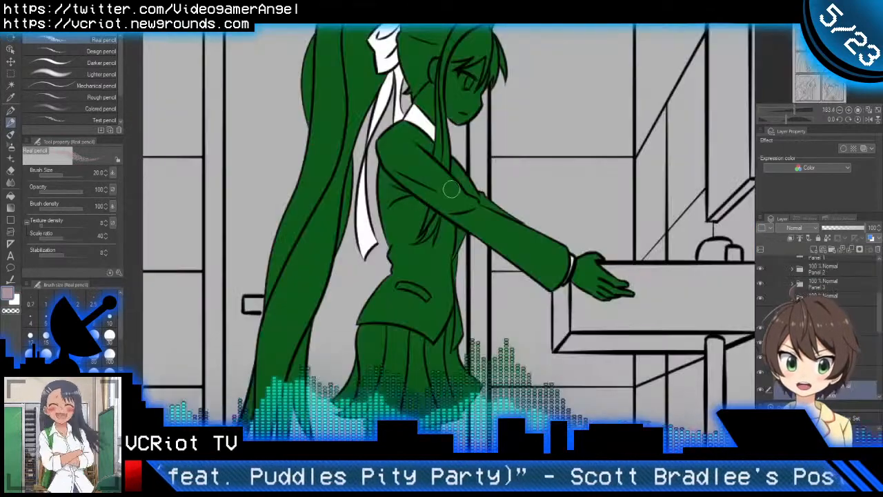
Step: Fill the girl's upper and lower sleeve with the mauve-grey jacket colour using the Fill tool
key(g)
key(g)
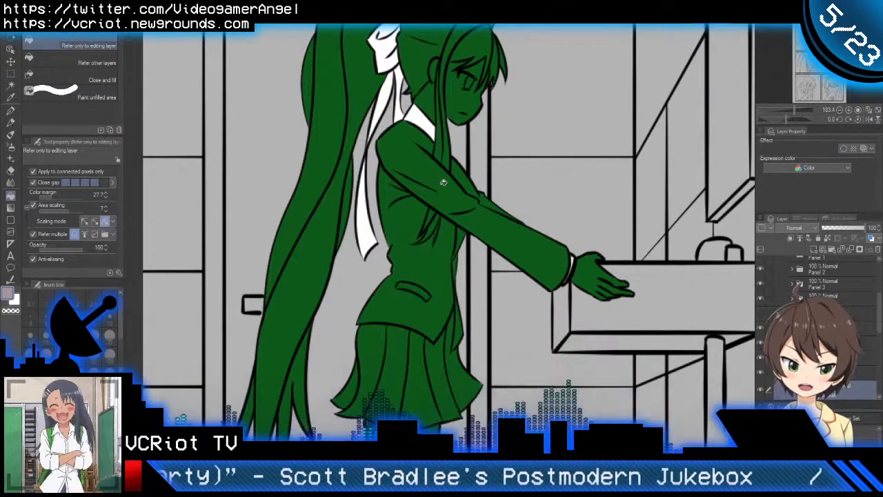
click(443, 182)
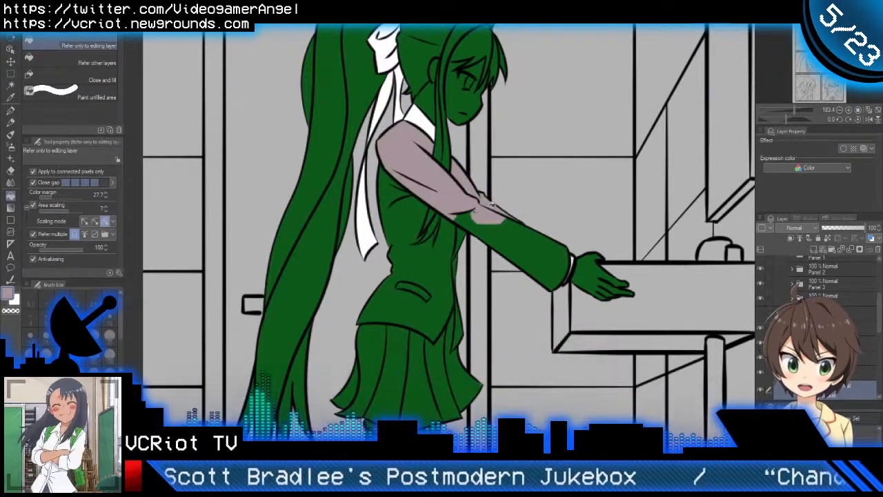
click(470, 217)
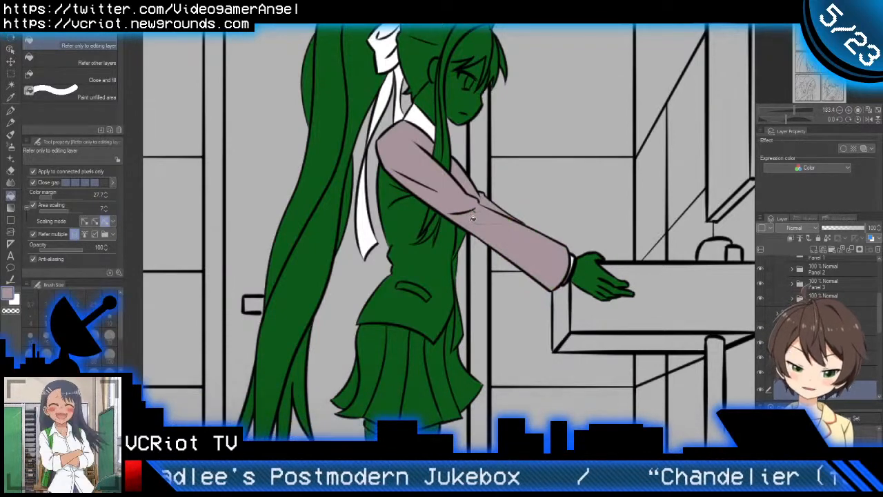
Step: Cover the whole jacket roughly in mauve-grey with the Oil paint brush at size 97.1, from collar to hem
key(b)
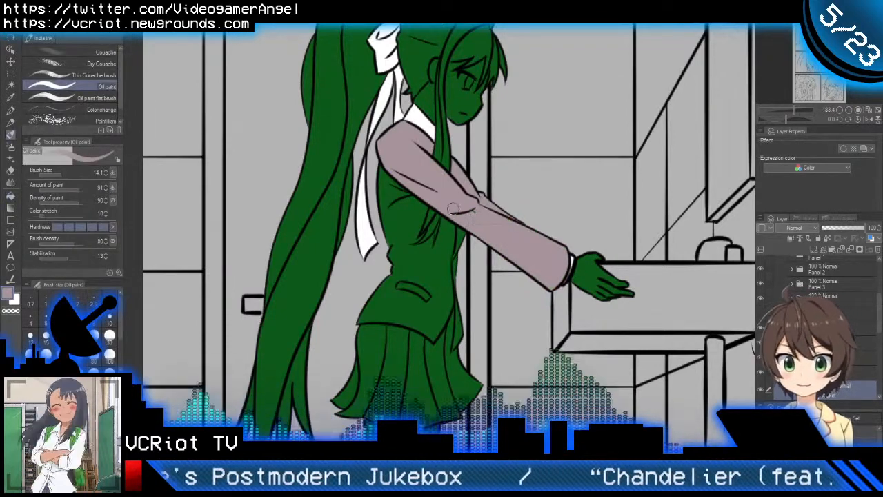
mouse_move(451, 253)
mouse_down()
mouse_move(504, 256)
mouse_move(480, 207)
mouse_move(532, 221)
mouse_move(552, 267)
mouse_move(411, 173)
mouse_move(438, 252)
mouse_move(464, 291)
mouse_move(375, 279)
mouse_move(381, 288)
mouse_move(465, 282)
mouse_up()
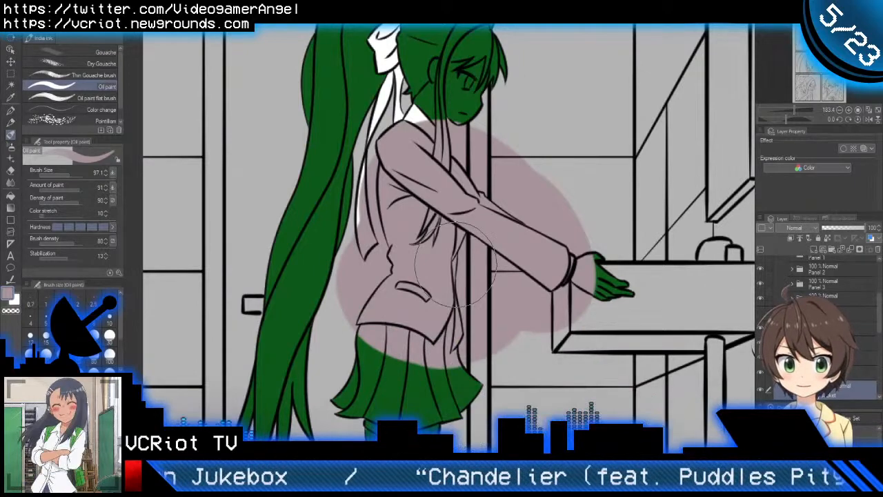
drag(376, 160, 448, 114)
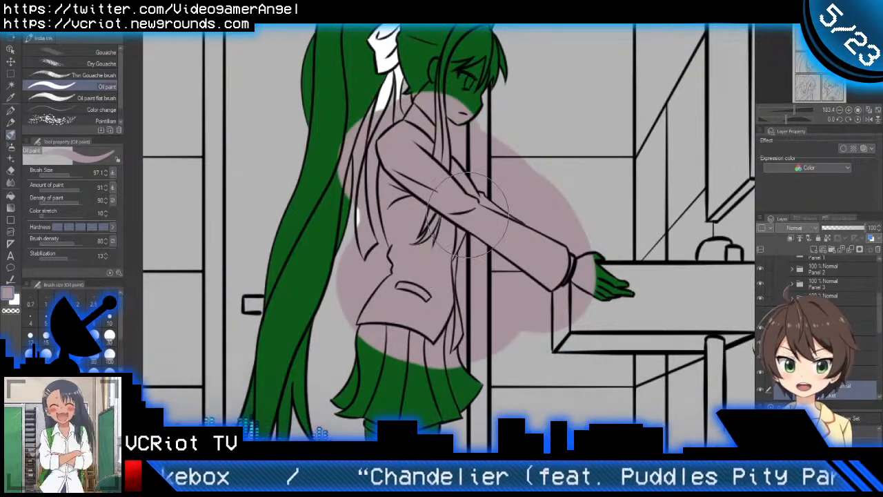
Step: Select the girl's base silhouette from its layer and clear the jacket paint outside it on the Jacket layer
drag(879, 347, 879, 383)
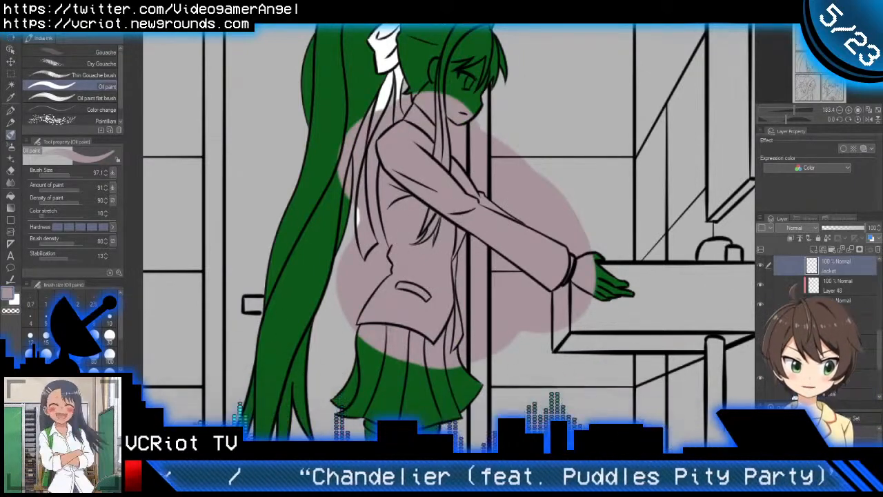
ctrl+click(812, 303)
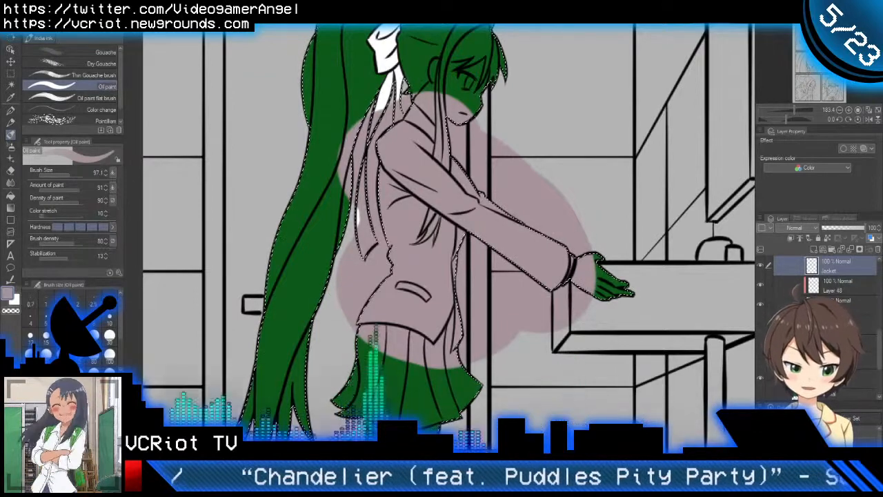
key(shift+Delete)
key(ctrl+d)
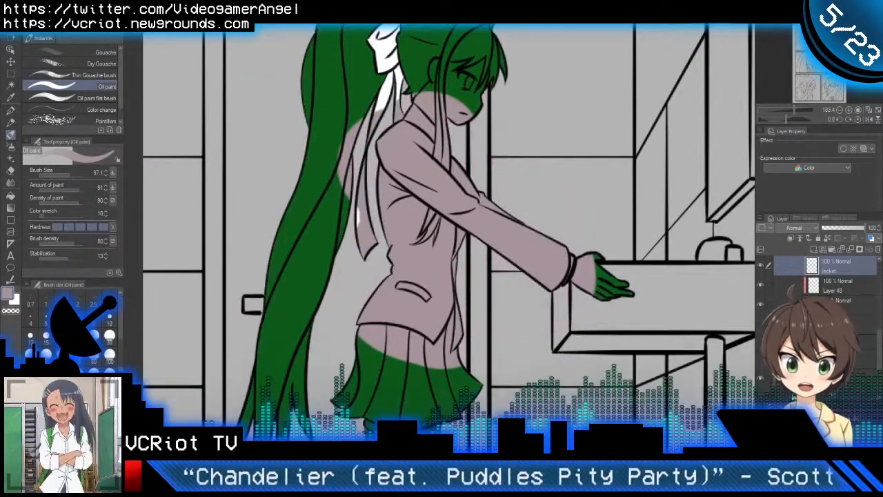
Step: Clear the jacket paint from the hair and from the white ribbon, collar and cuff using those layers' selections
ctrl+click(812, 304)
key(Delete)
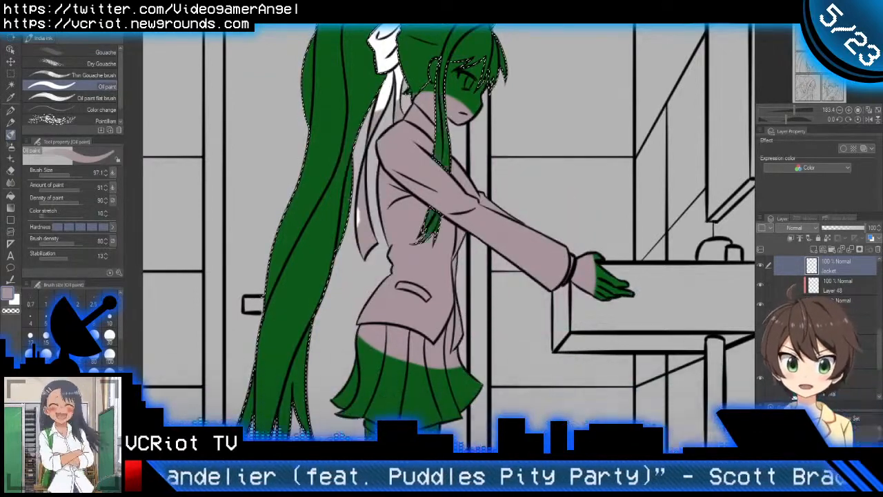
key(ctrl+d)
ctrl+click(812, 323)
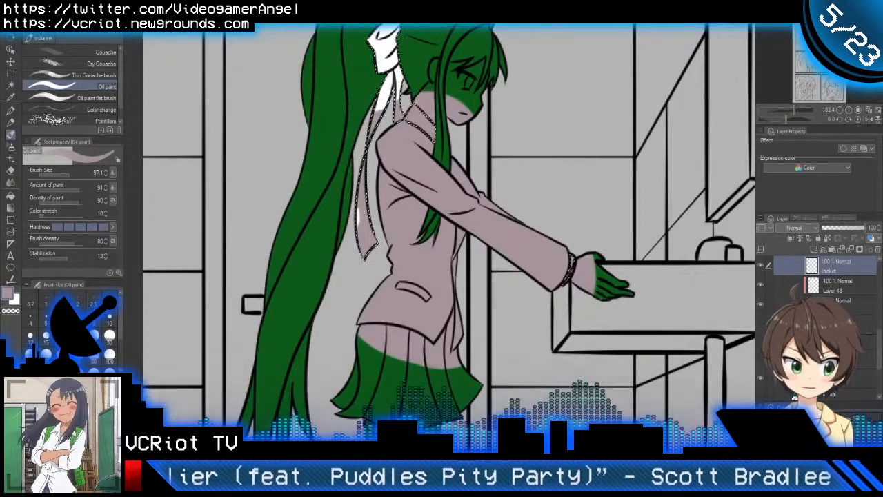
key(Delete)
key(ctrl+d)
Step: Clear the jacket paint from the face, neck and hand using the skin layer's selection
drag(621, 344, 592, 365)
ctrl+click(812, 343)
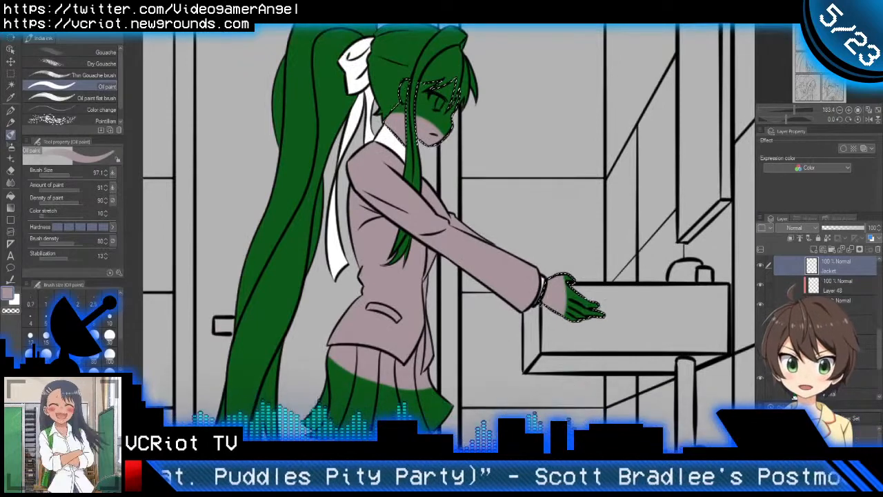
key(Delete)
key(ctrl+d)
Step: Select the skirt's pleats with the Jacket layer hidden, and clear the jacket paint from the skirt with the layer shown again
mouse_move(520, 394)
mouse_down()
mouse_move(530, 404)
mouse_move(551, 308)
mouse_up()
scroll(486, 269, up, 2)
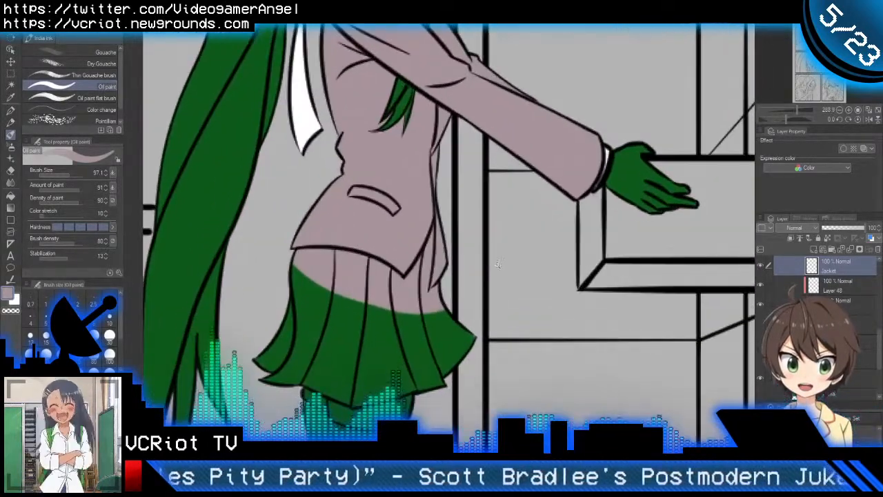
scroll(388, 292, up, 2)
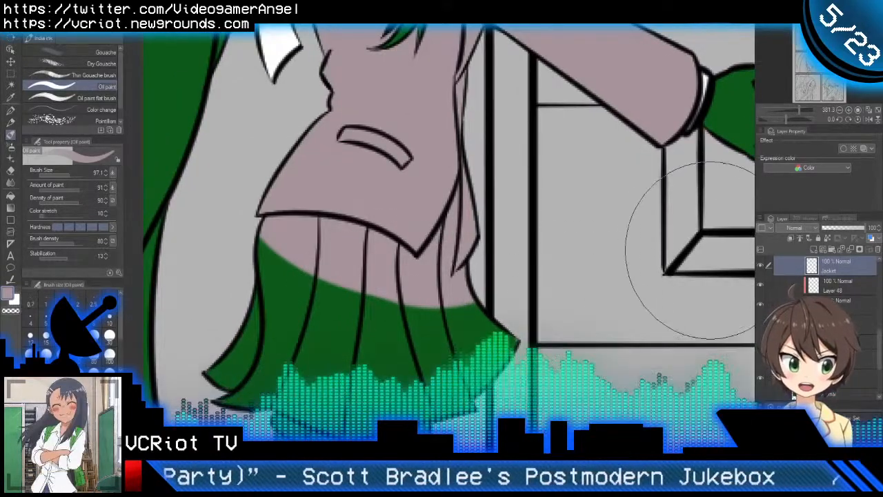
click(760, 266)
key(w)
click(280, 261)
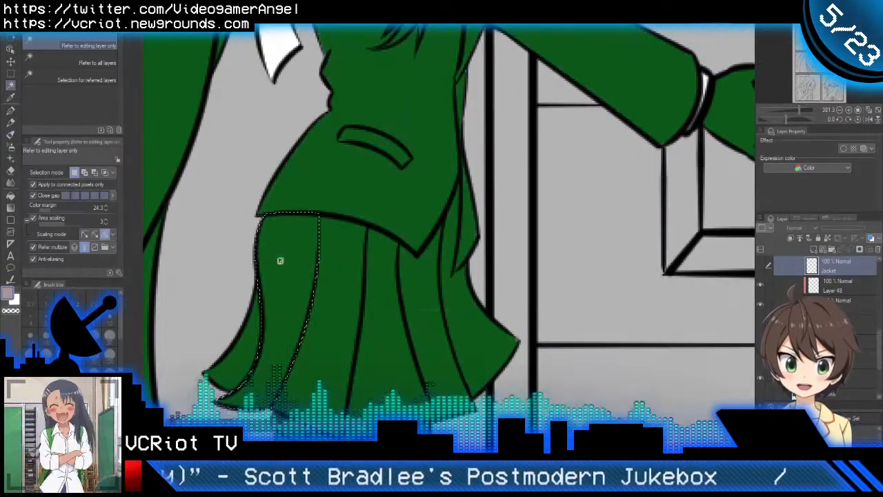
shift+click(338, 274)
shift+click(380, 287)
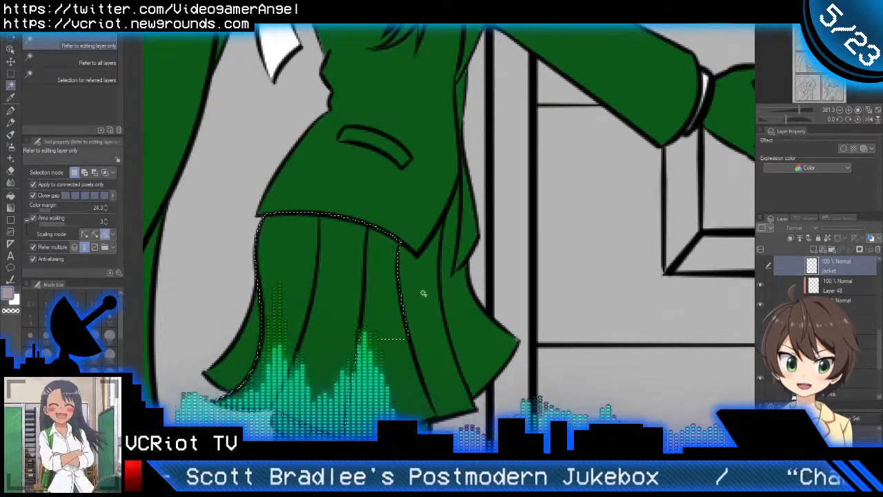
shift+click(421, 293)
shift+click(469, 327)
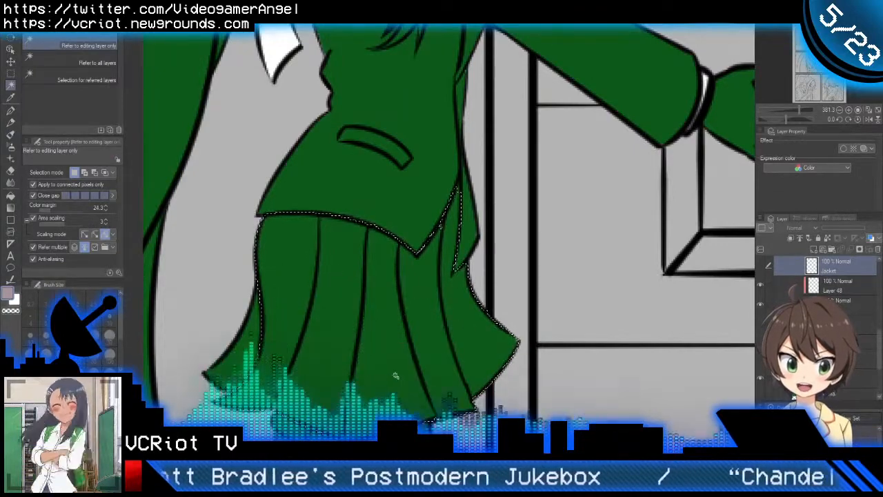
key(b)
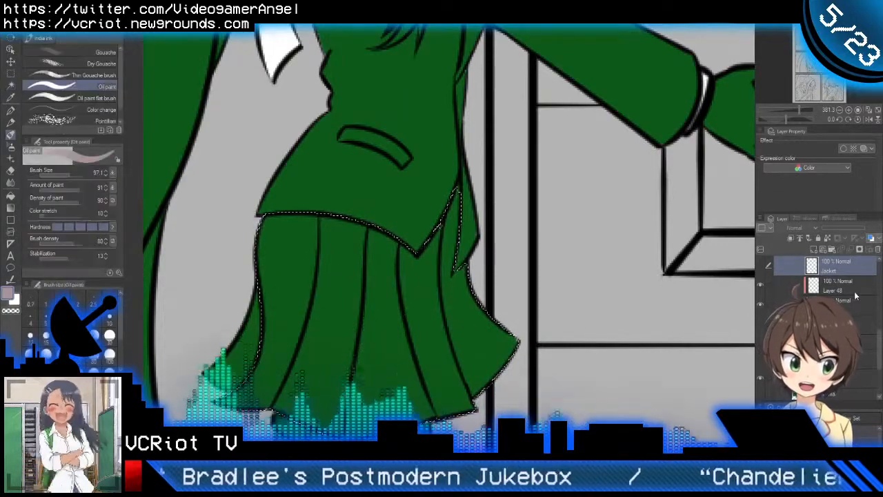
click(760, 267)
key(Delete)
key(ctrl+d)
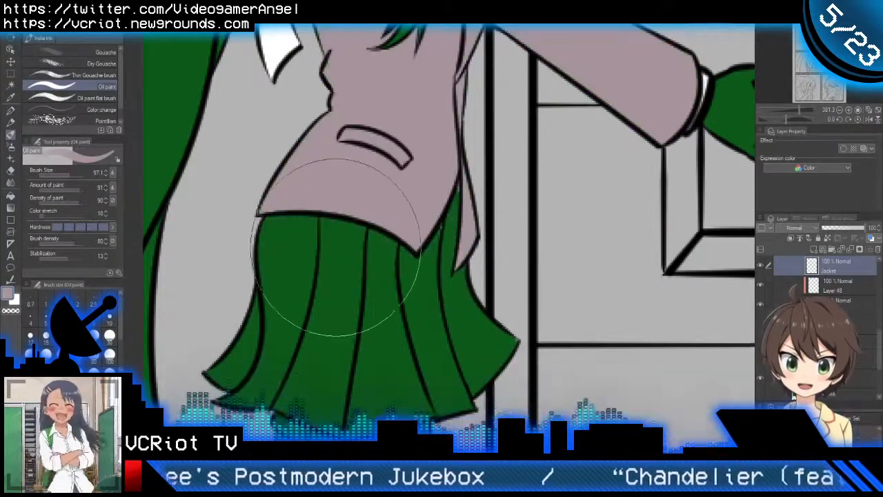
Step: Clean up the jacket's colour edge beside the front flap above the skirt with the Oil paint brush at size 4.3
scroll(415, 242, up, 3)
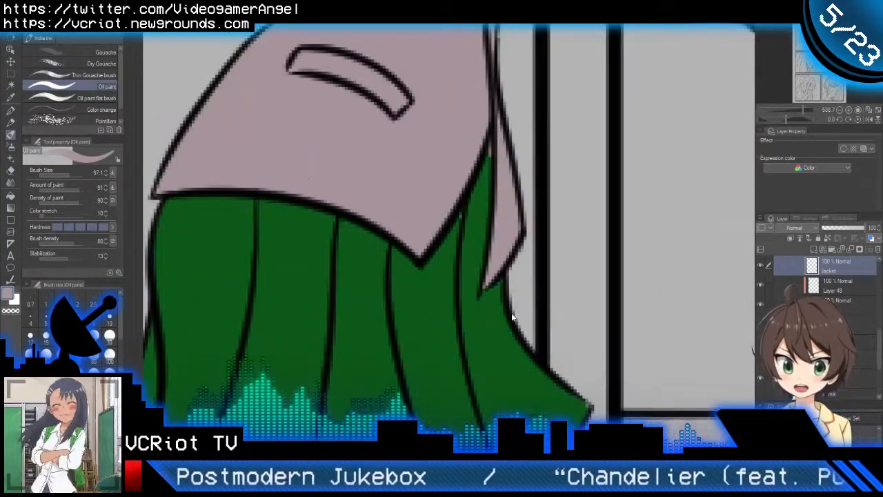
mouse_move(513, 315)
mouse_down()
mouse_move(430, 289)
mouse_move(402, 318)
mouse_up()
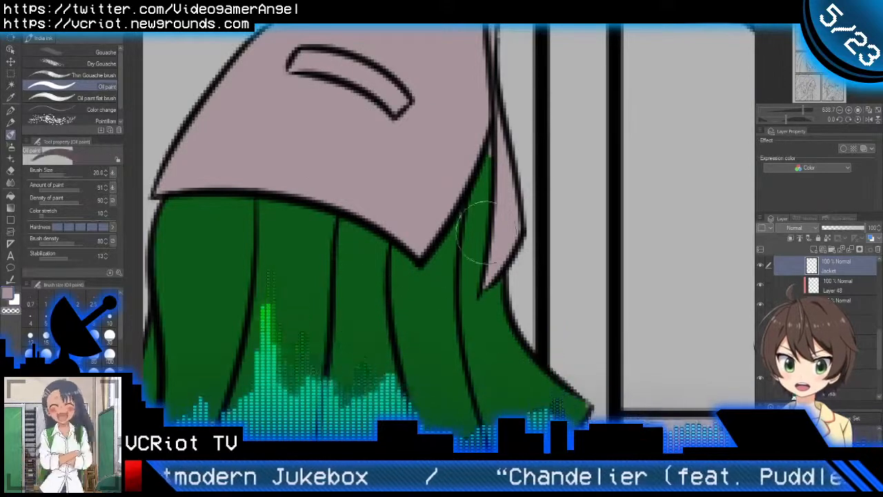
scroll(486, 222, up, 2)
drag(499, 229, 460, 224)
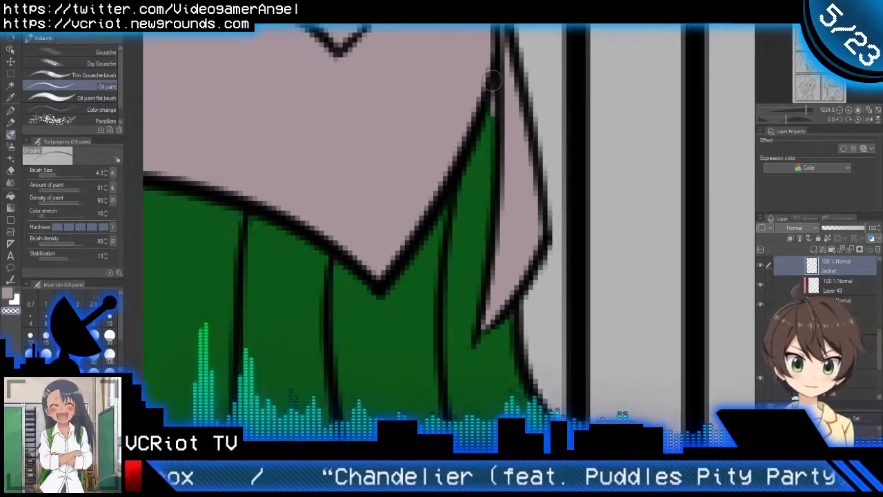
scroll(489, 154, down, 8)
scroll(476, 196, down, 2)
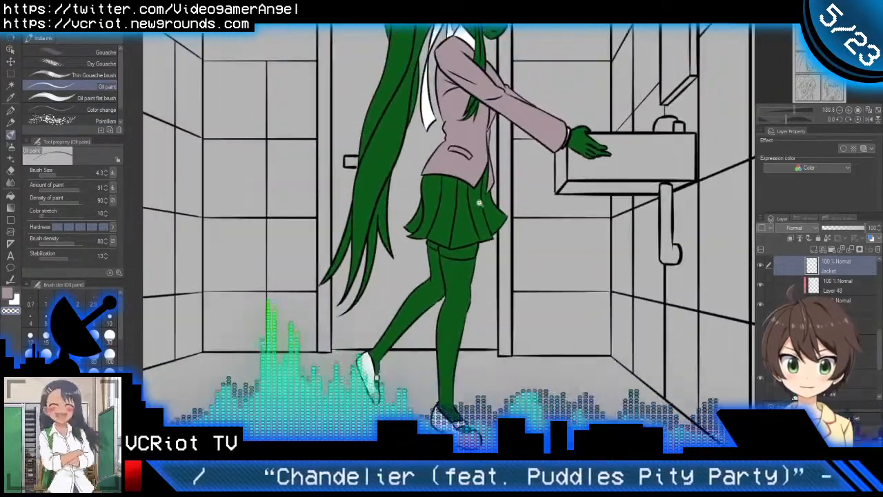
Step: Hide the Jacket layer and sample the skirt's blue from the character reference picture for the skirt in the first panel
drag(489, 189, 490, 236)
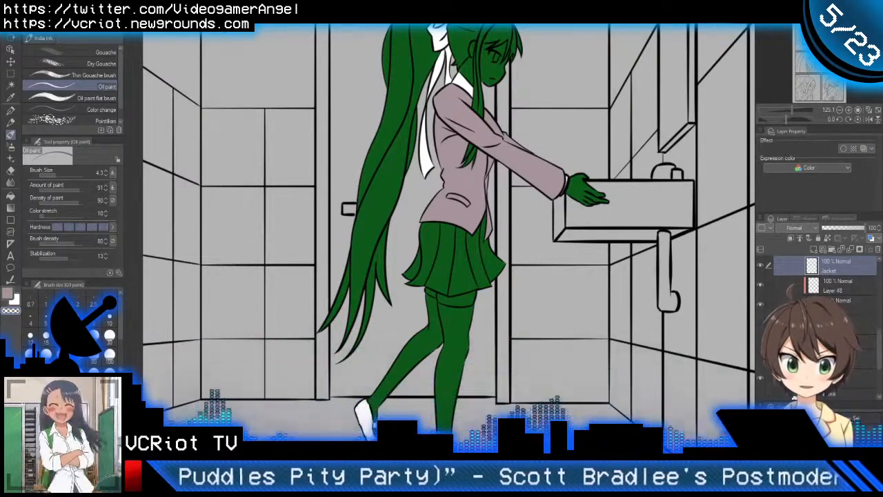
scroll(466, 211, up, 2)
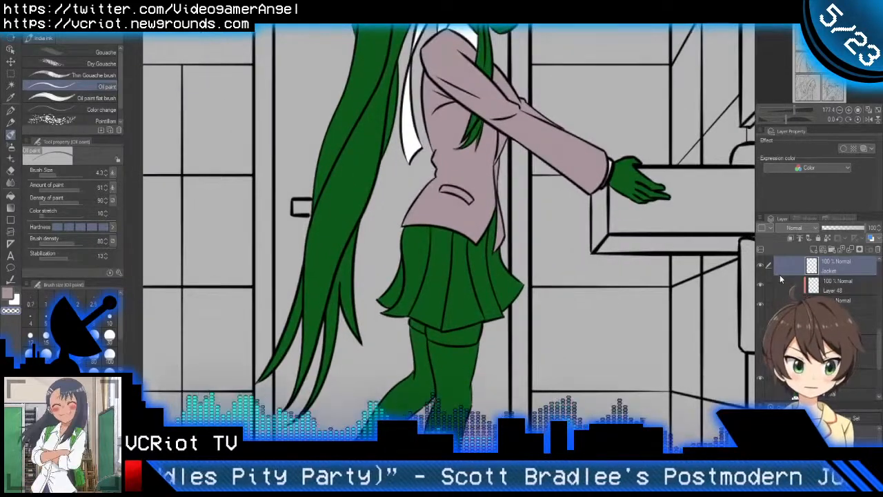
click(761, 269)
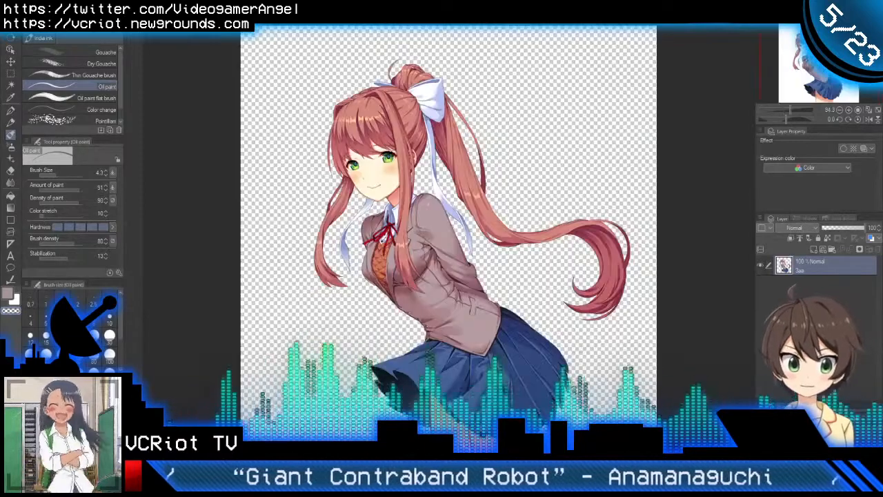
alt+click(525, 359)
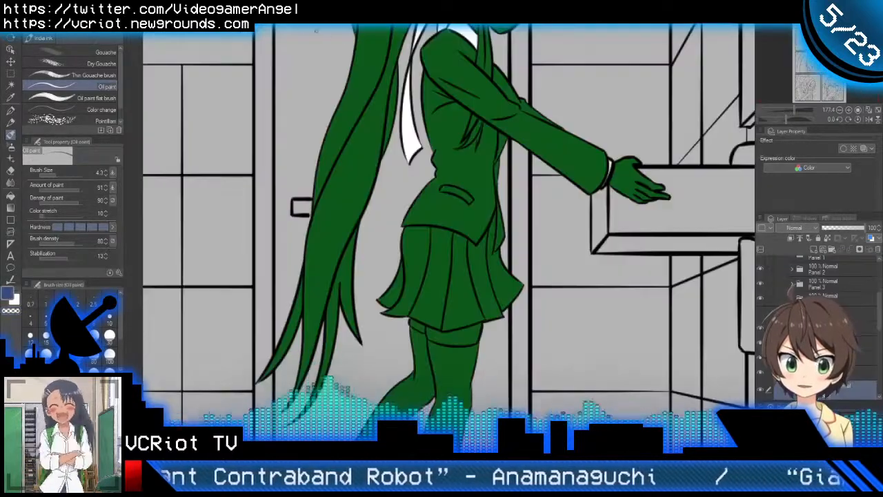
scroll(476, 287, up, 2)
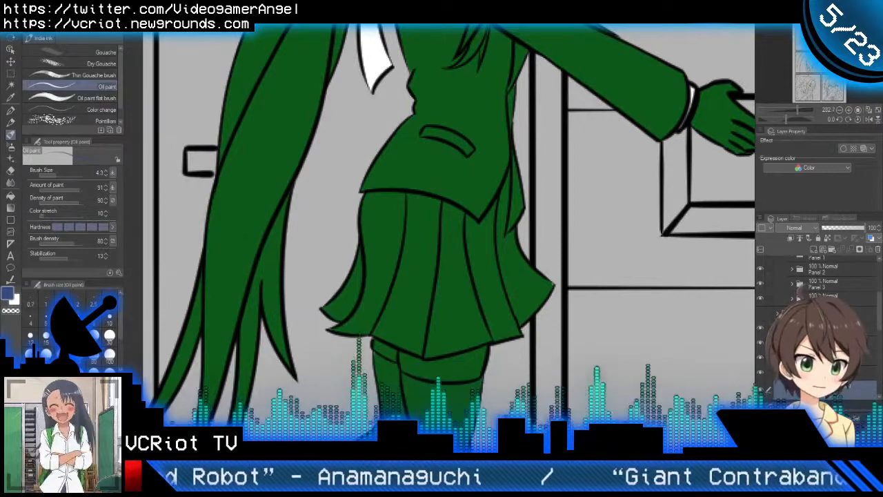
drag(435, 301, 414, 278)
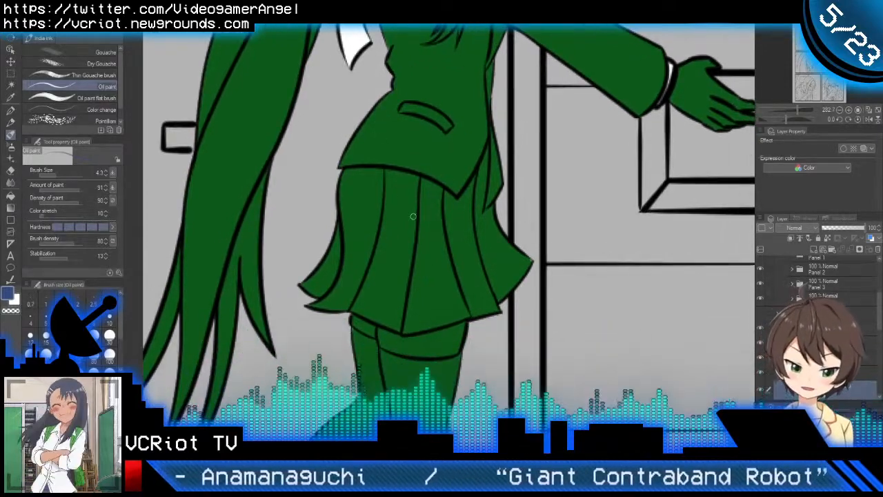
Step: Paint blue over the whole skirt in the first panel with the Oil paint brush at size 60.8
key(g)
key(b)
key(g)
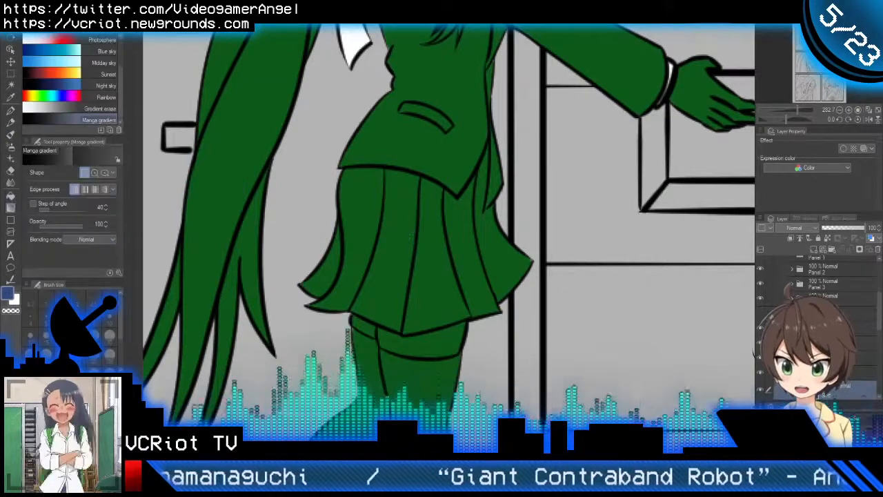
key(b)
drag(425, 264, 463, 277)
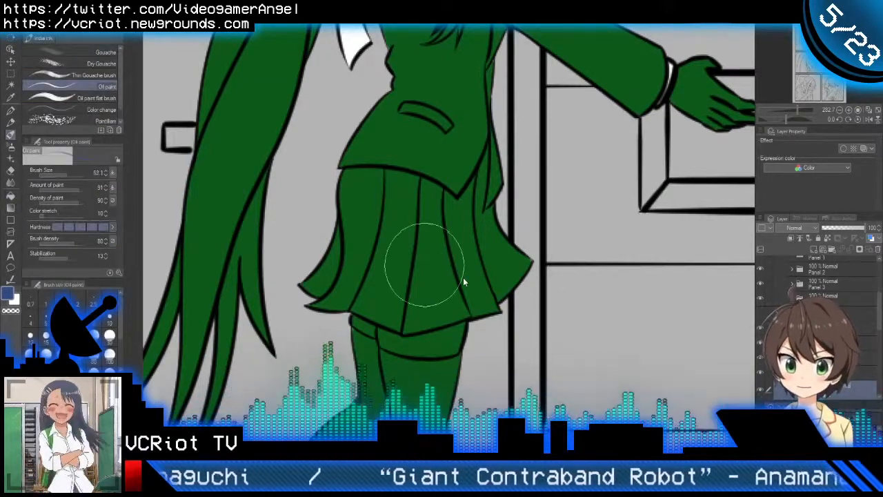
mouse_move(374, 179)
mouse_down()
mouse_move(380, 242)
mouse_move(347, 265)
mouse_move(449, 191)
mouse_move(510, 221)
mouse_move(463, 269)
mouse_up()
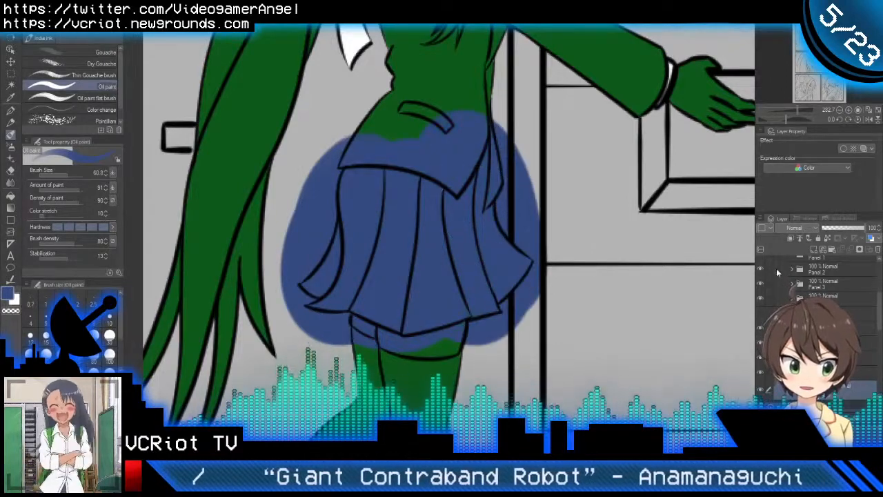
Step: Clear the blue skirt paint from the jacket and the bare thighs using the Jacket and skin layers' selections
scroll(828, 310, down, 2)
ctrl+click(811, 294)
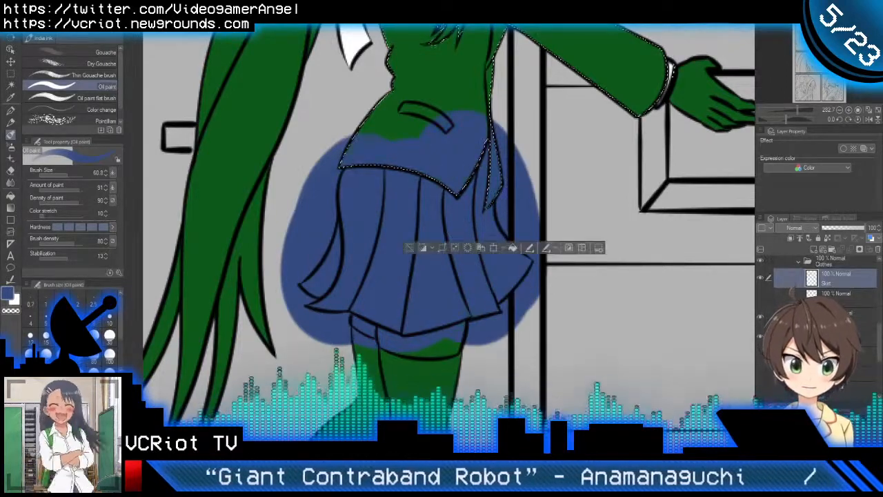
key(Delete)
key(ctrl+d)
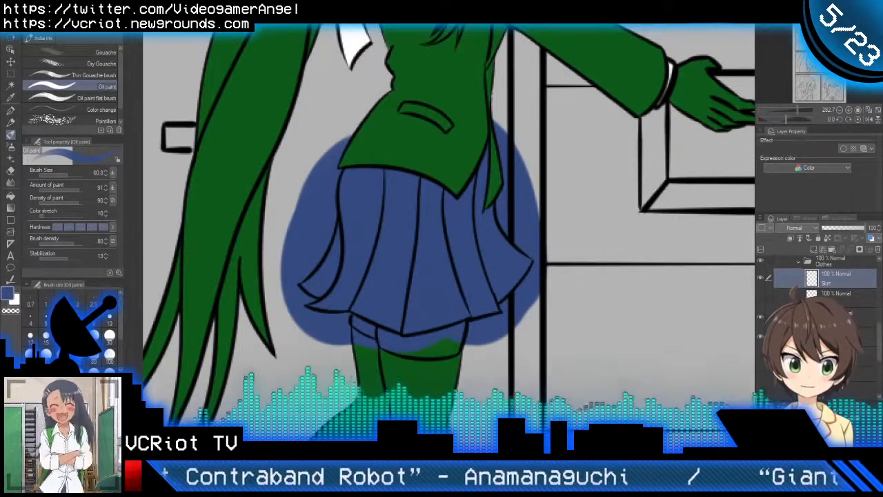
scroll(811, 294, down, 1)
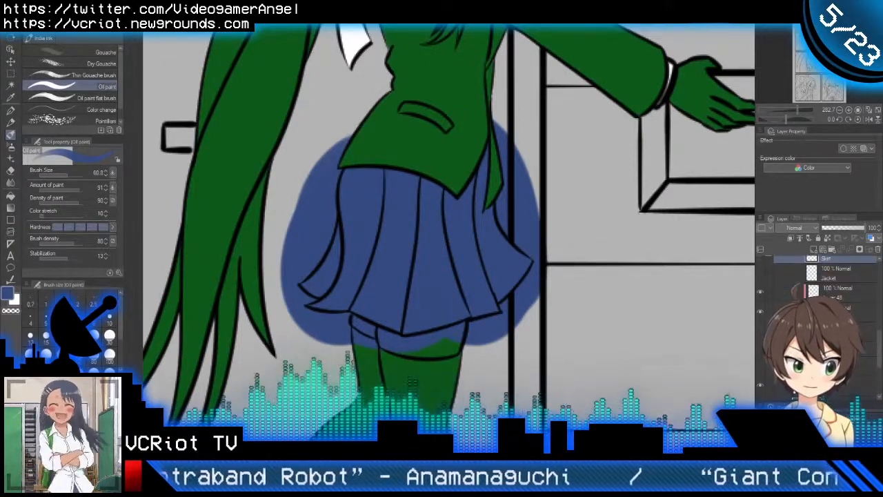
ctrl+click(811, 312)
key(Delete)
key(ctrl+d)
Step: Clear the blue skirt paint outside the girl's silhouette using the green base shape's selection
scroll(811, 294, down, 2)
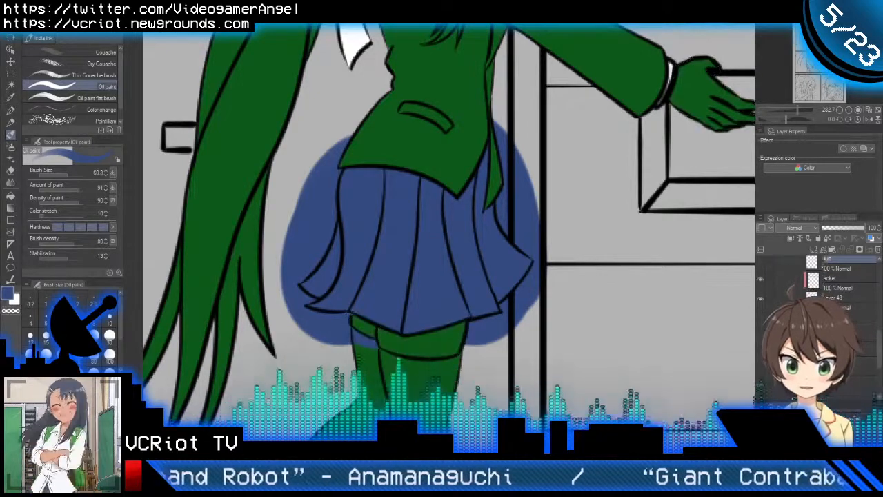
ctrl+click(804, 292)
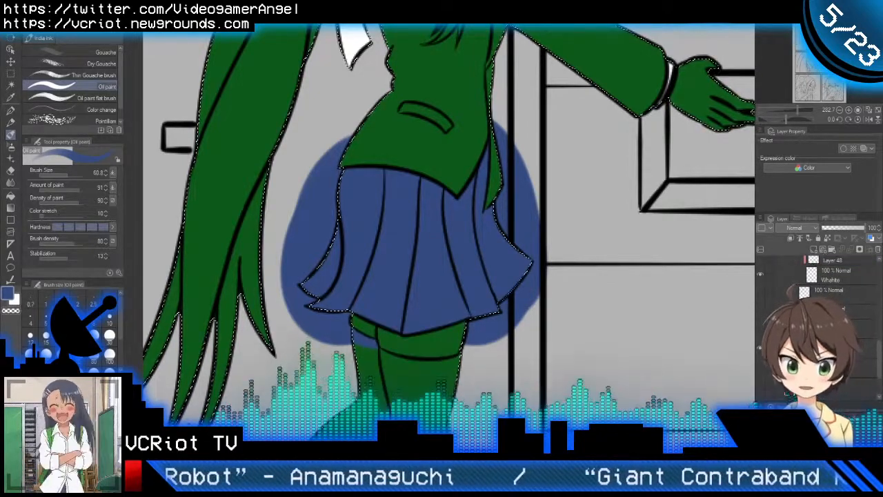
key(shift+Delete)
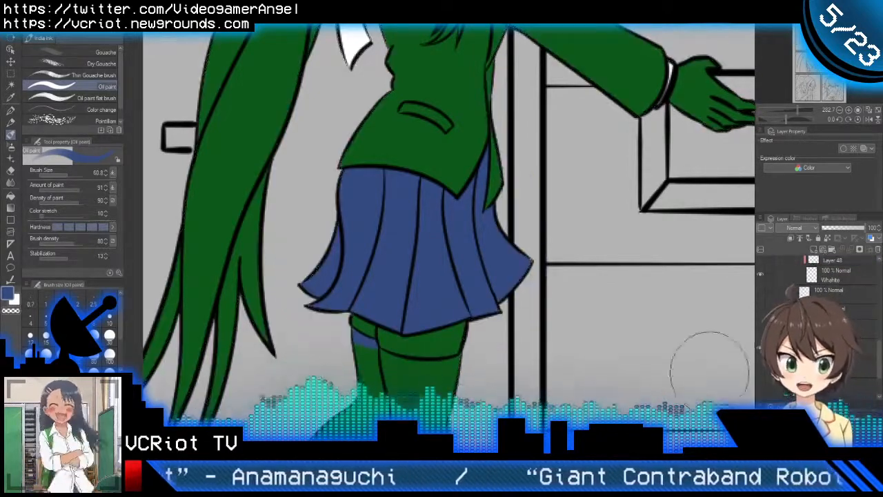
scroll(850, 319, up, 3)
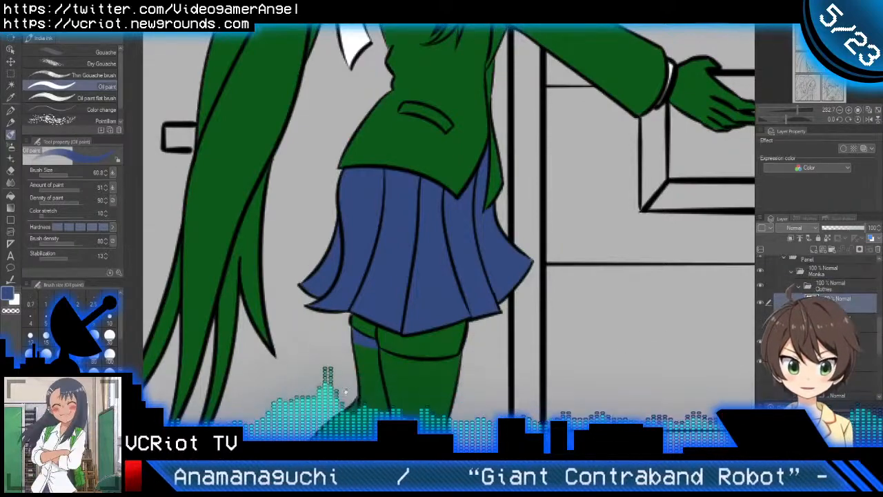
Step: Erase the leftover blue from the rear leg's stocking below the skirt with the Oil paint brush at size 27
drag(348, 389, 388, 322)
drag(424, 290, 469, 290)
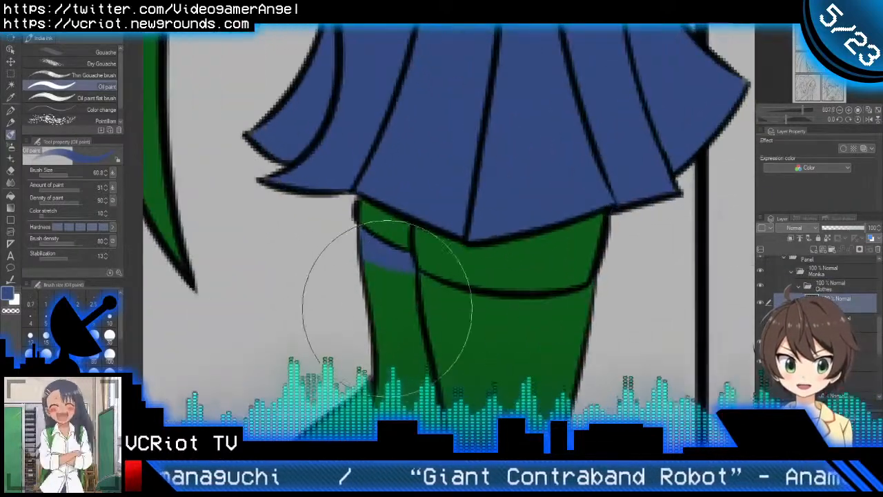
drag(388, 326, 344, 291)
mouse_move(411, 291)
mouse_down()
mouse_move(378, 265)
mouse_move(389, 312)
mouse_up()
scroll(389, 312, down, 5)
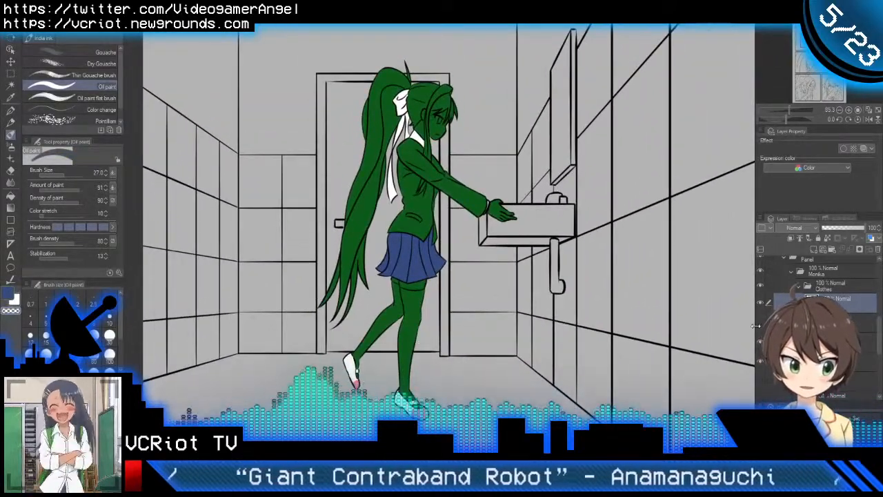
Step: Add a Thigh highs layer with the Skirt layer hidden, and sample the stockings' dark brown from the group reference picture
click(759, 303)
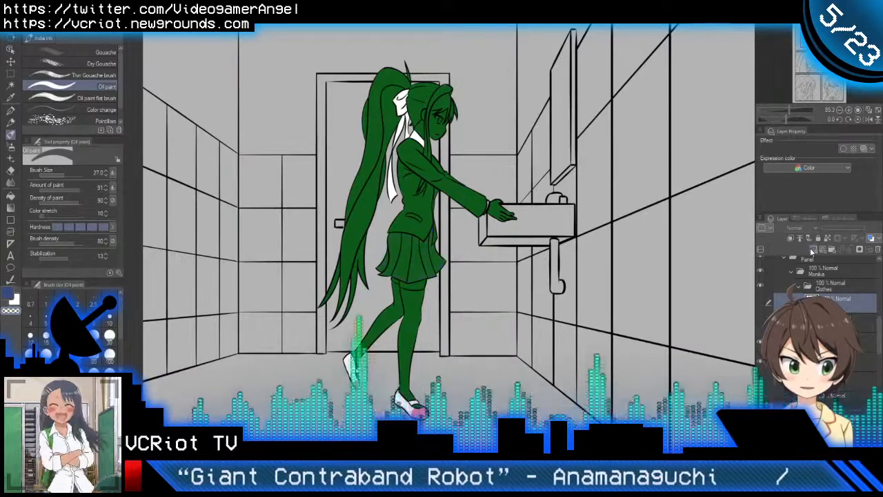
click(813, 249)
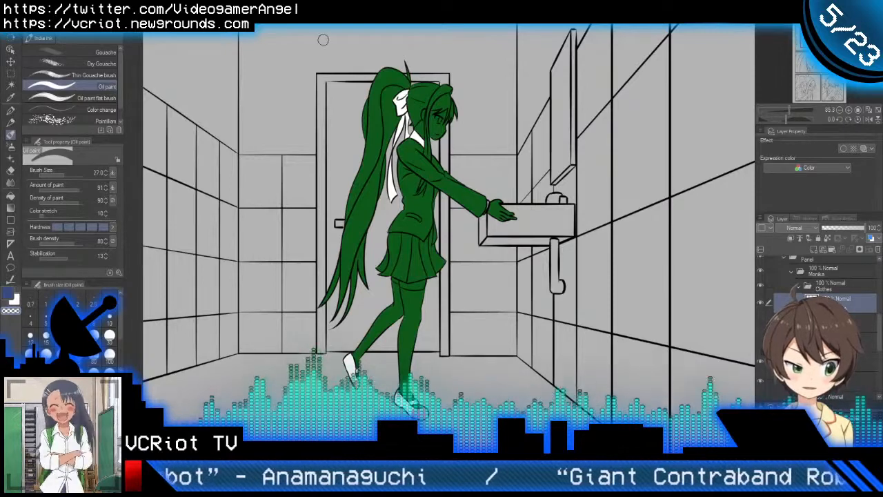
click(321, 21)
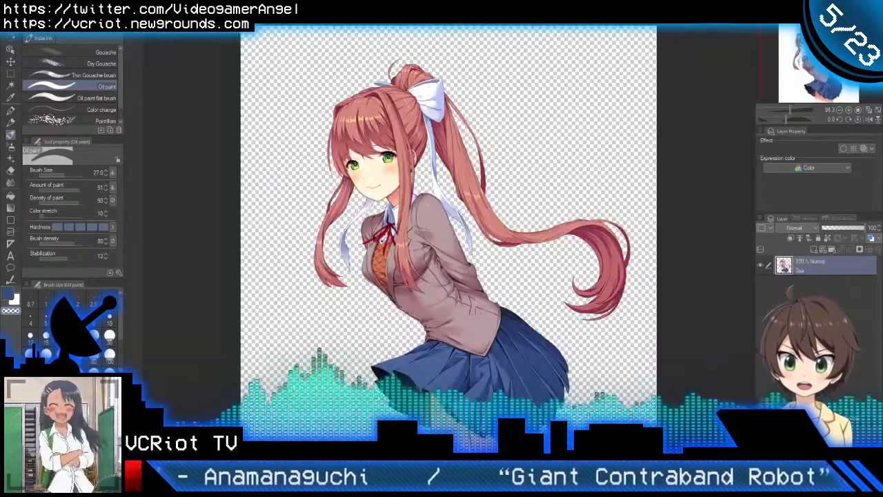
key(ctrl+Tab)
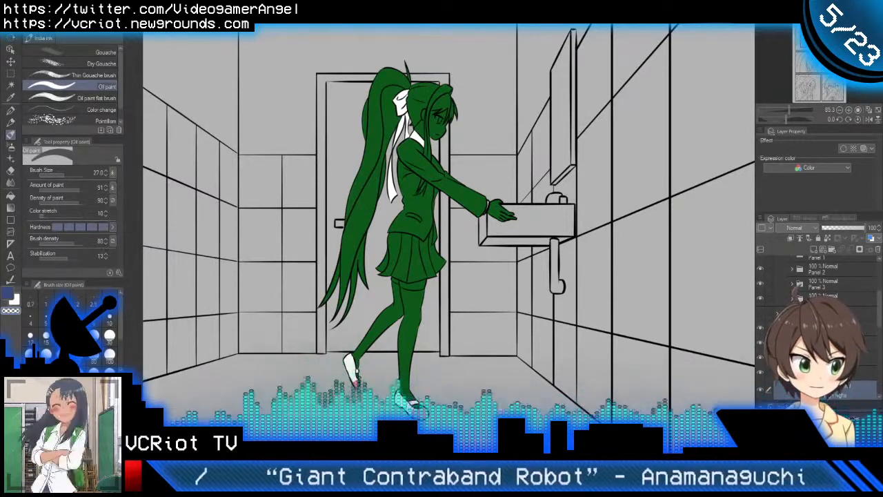
key(ctrl+Tab)
scroll(509, 297, up, 4)
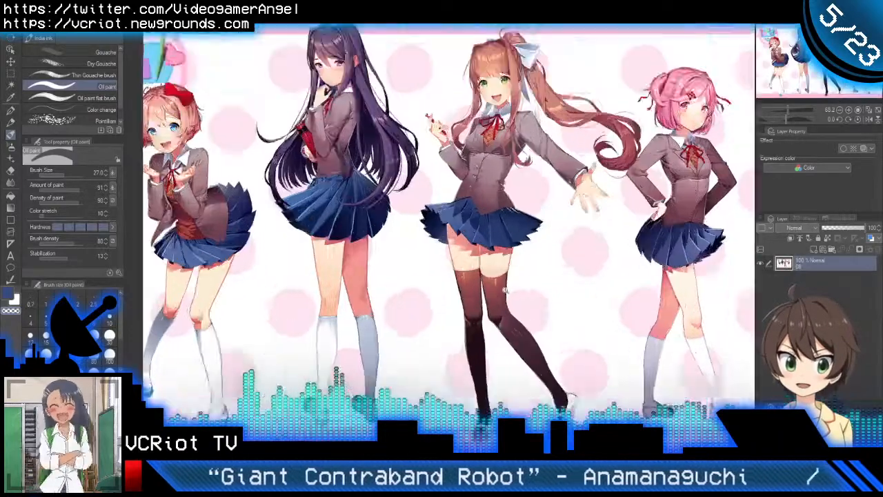
alt+click(563, 407)
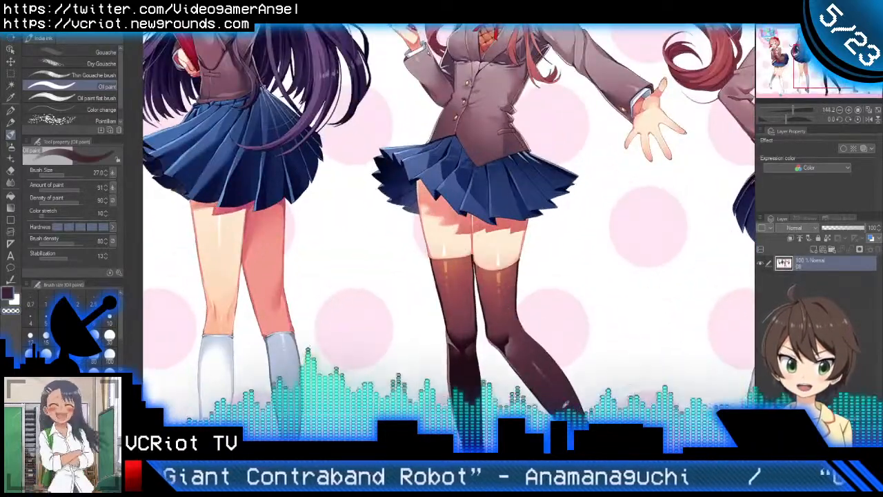
key(ctrl+Tab)
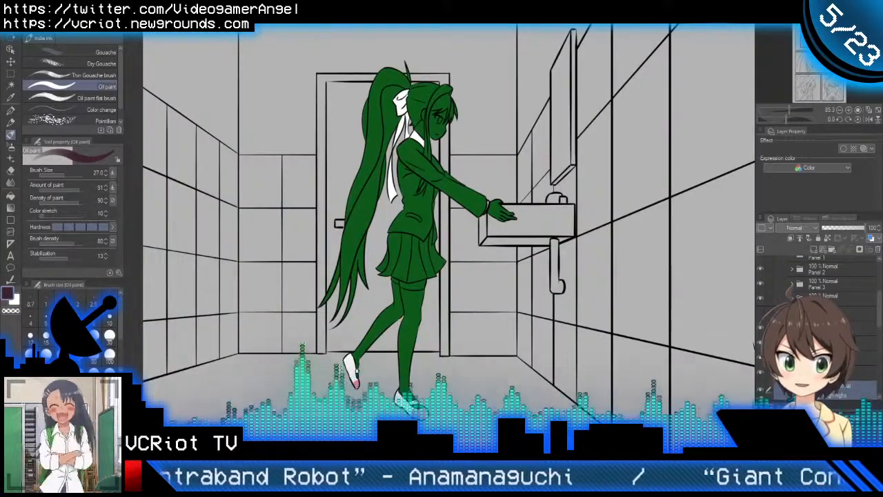
Step: Try filling both stockings with the sampled dark brown using the Fill tool, and undo the fills
scroll(479, 305, up, 2)
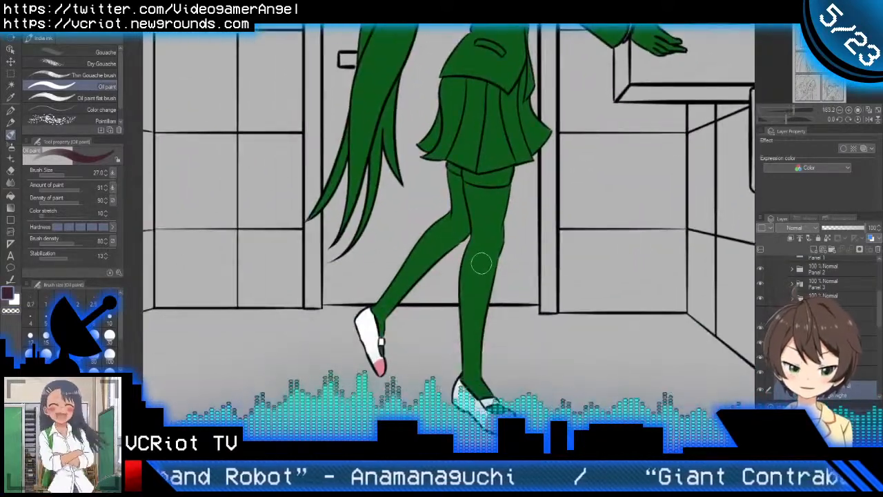
key(g)
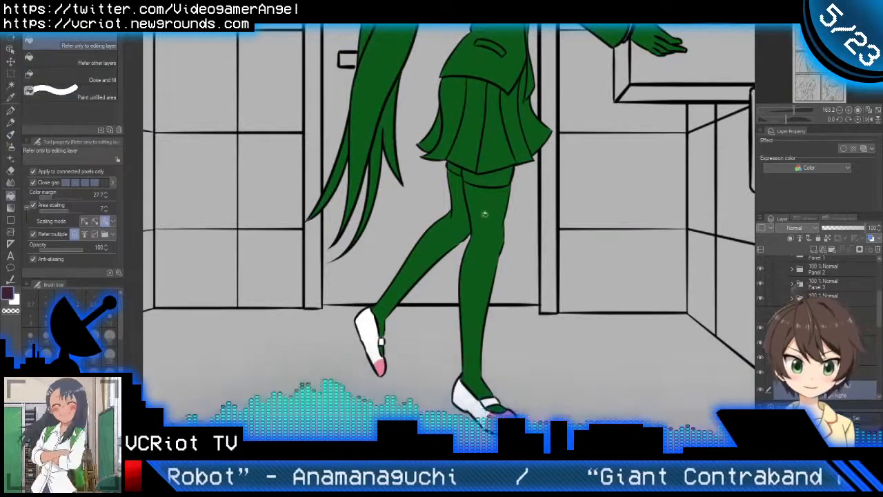
click(485, 215)
click(439, 253)
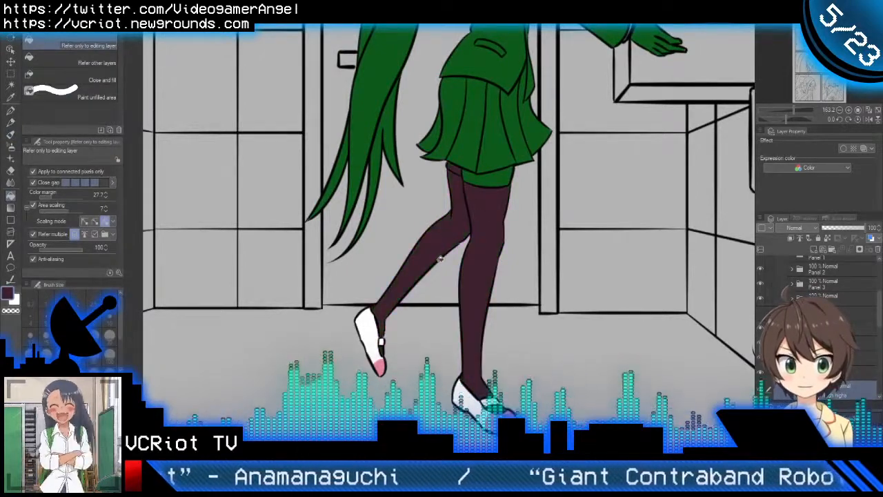
key(ctrl+z)
key(ctrl+z)
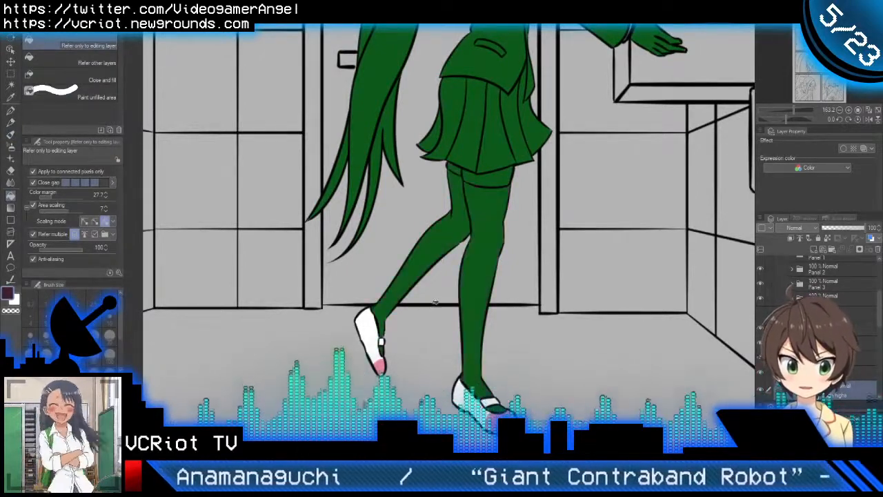
Step: Paint dark brown over both legs and feet with the Oil paint brush at size 148.4
key(b)
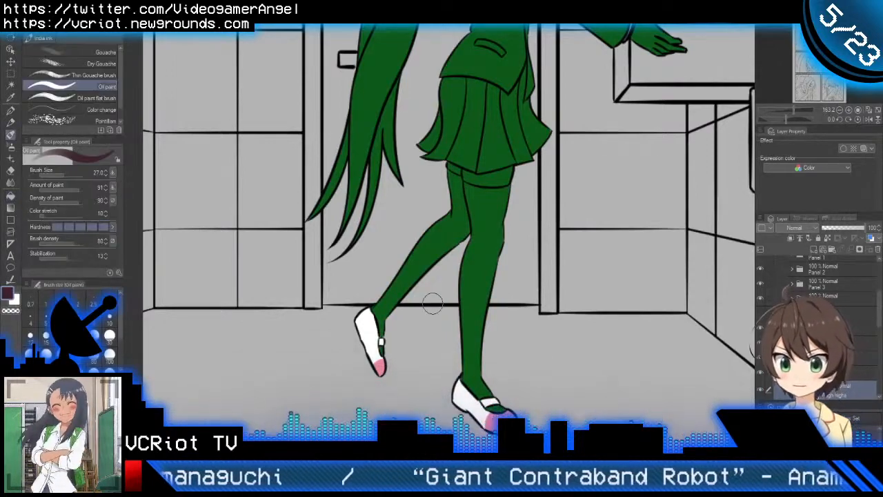
drag(444, 288, 501, 285)
mouse_move(489, 216)
mouse_down()
mouse_move(481, 267)
mouse_move(411, 345)
mouse_move(411, 335)
mouse_move(488, 315)
mouse_move(517, 338)
mouse_move(476, 337)
mouse_up()
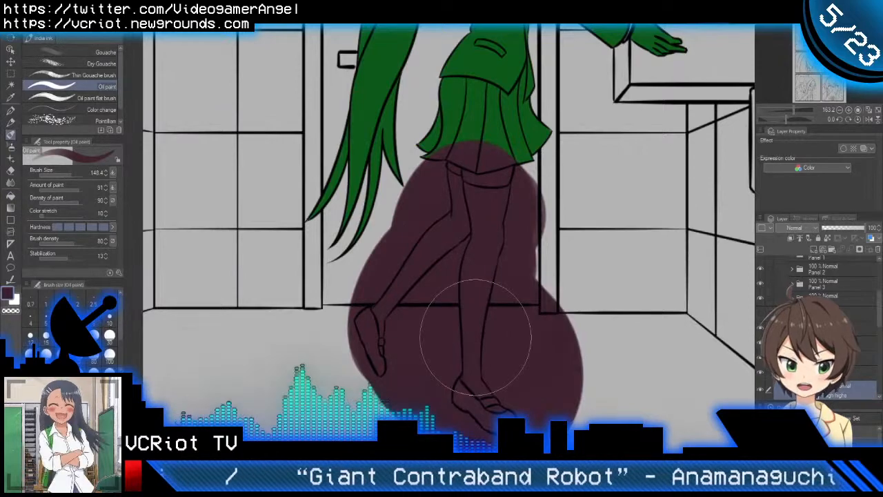
Step: Clear the dark brown paint from the skirt and the bare thighs using the Skirt and skin layers' selections
scroll(817, 328, down, 5)
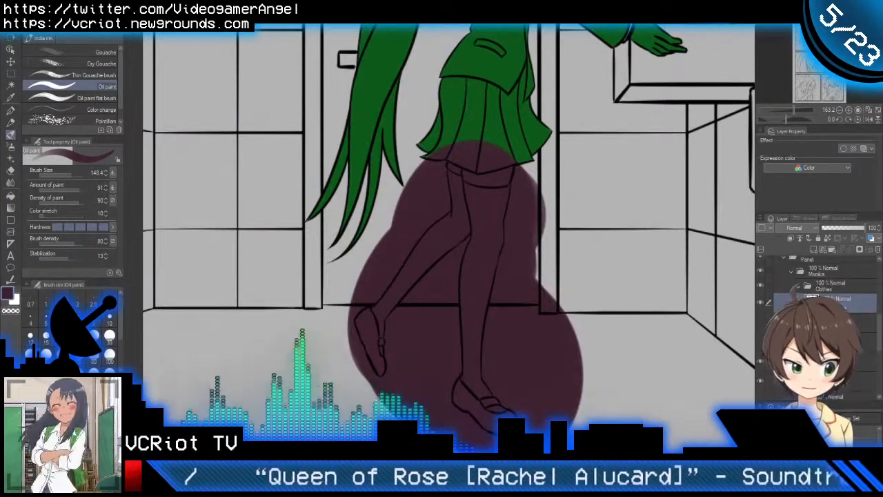
ctrl+click(811, 295)
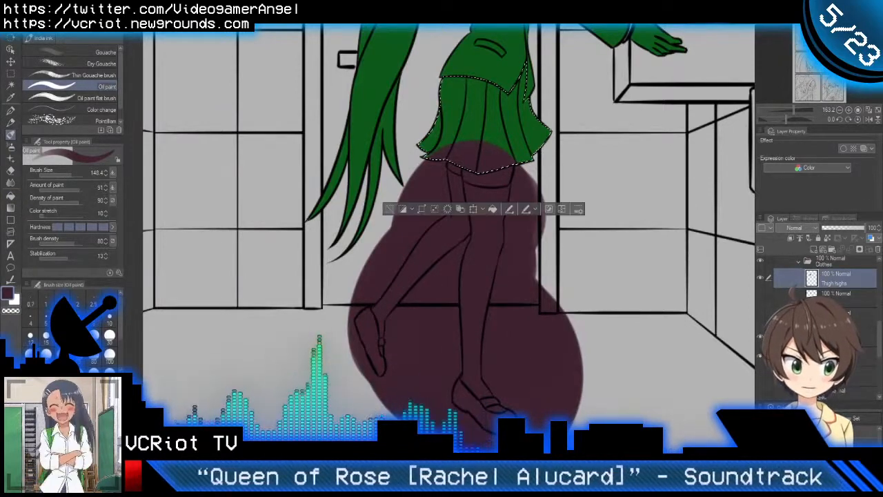
key(Delete)
scroll(813, 295, down, 1)
scroll(813, 296, down, 2)
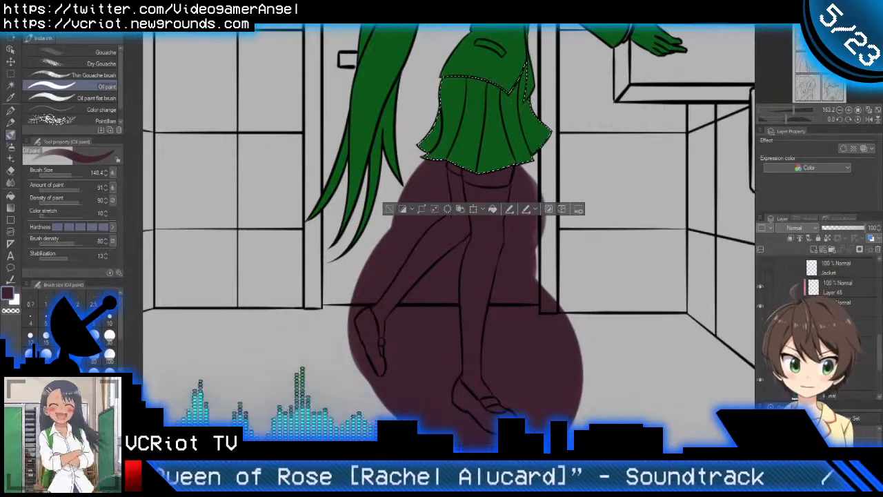
scroll(813, 295, down, 1)
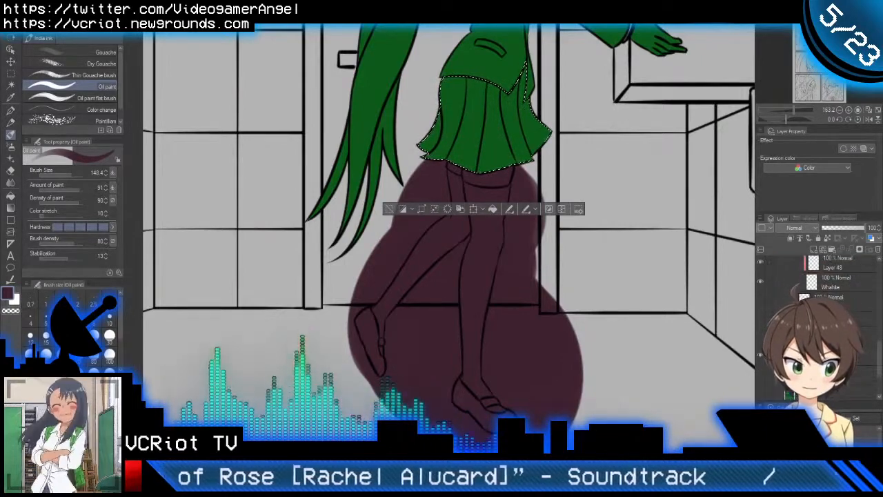
ctrl+click(812, 282)
key(Delete)
key(ctrl+d)
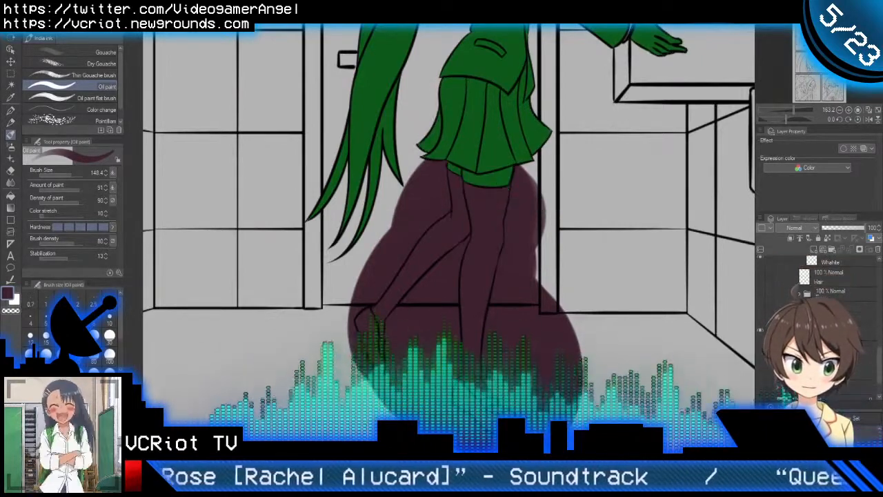
Step: Clear the dark brown paint outside the girl's silhouette using the inverted selection of the green base shape
scroll(812, 295, down, 1)
ctrl+click(807, 330)
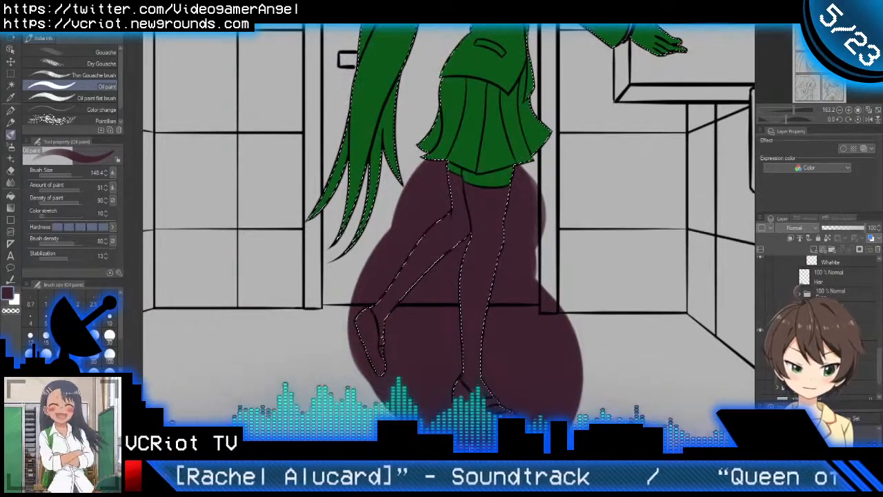
key(ctrl+shift+i)
key(Delete)
key(ctrl+d)
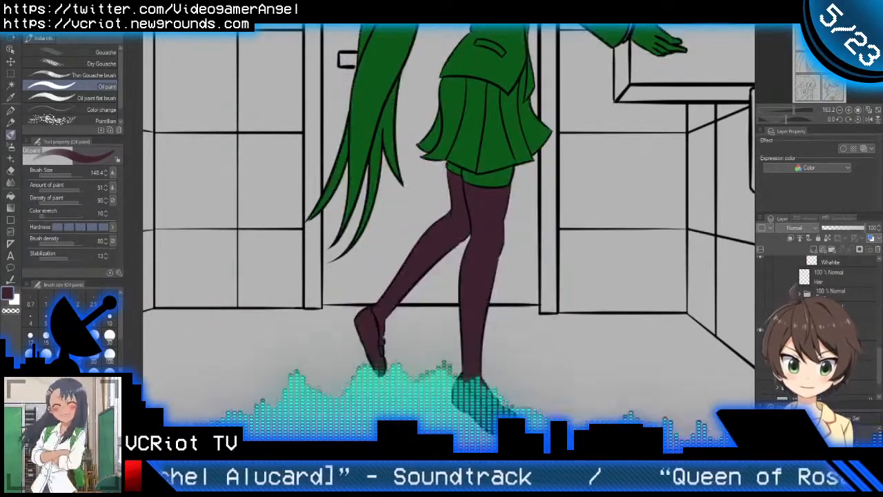
Step: Clear the dark brown paint from the shoes using the white layer's selection, and show the Skirt layer again
scroll(812, 295, up, 2)
click(760, 399)
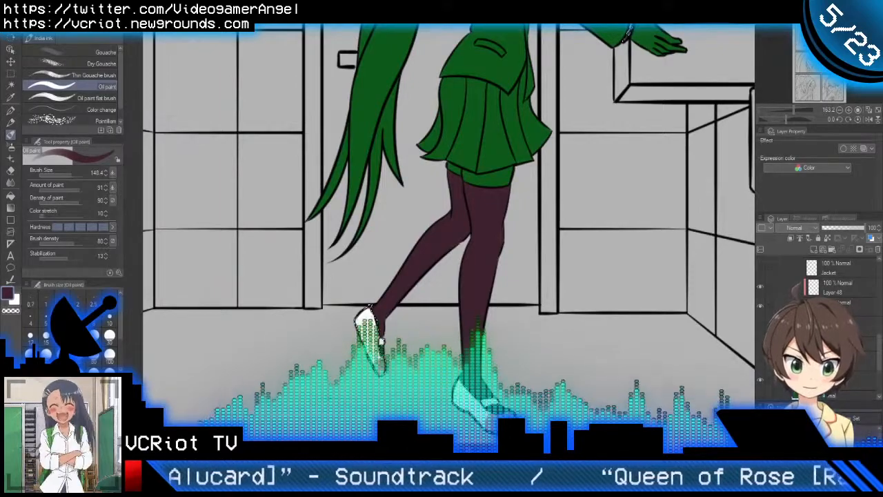
scroll(632, 301, down, 1)
scroll(632, 301, down, 1)
drag(624, 280, 572, 344)
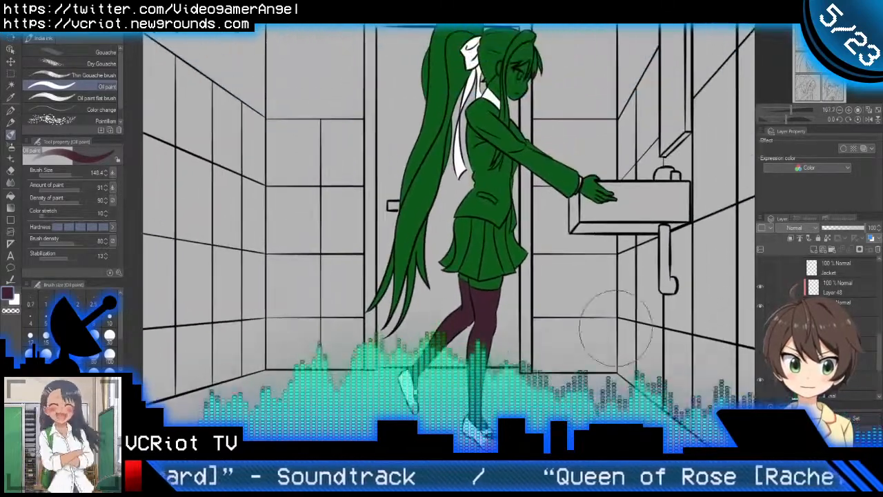
scroll(813, 297, up, 2)
click(760, 285)
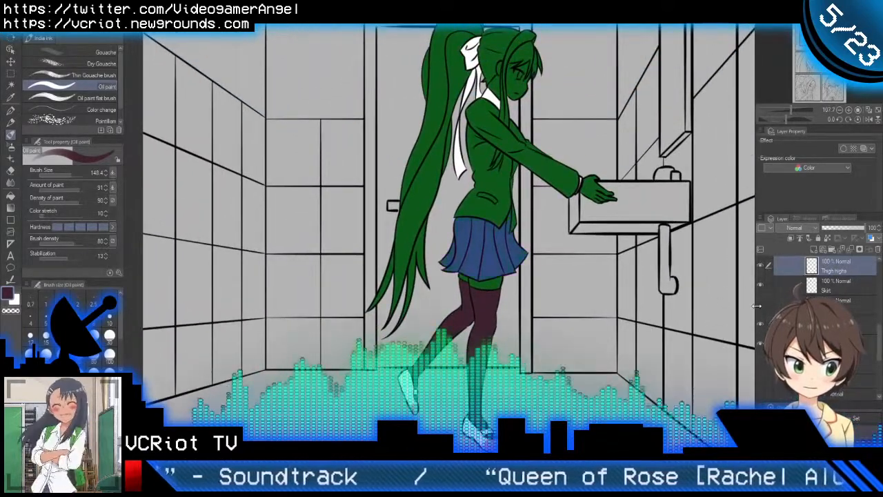
Step: Show the girl's hidden jacket, hair, eye and skin colour layers again
click(759, 305)
scroll(763, 319, down, 2)
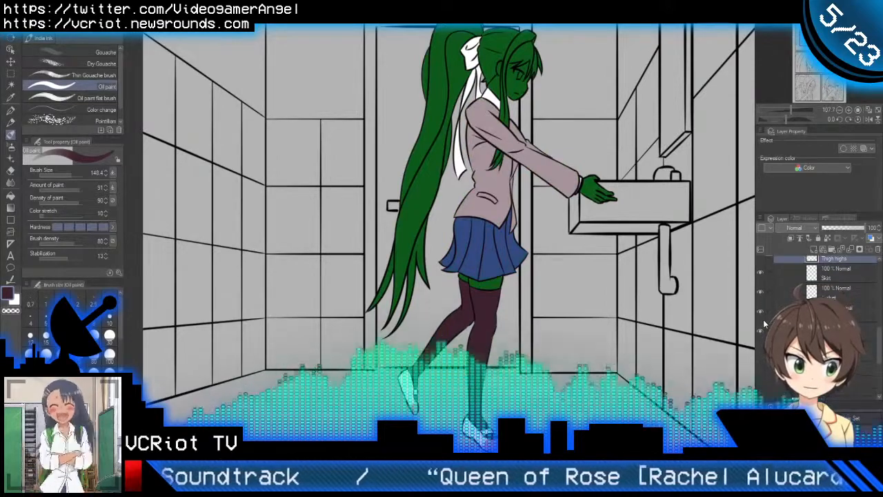
click(761, 324)
click(760, 342)
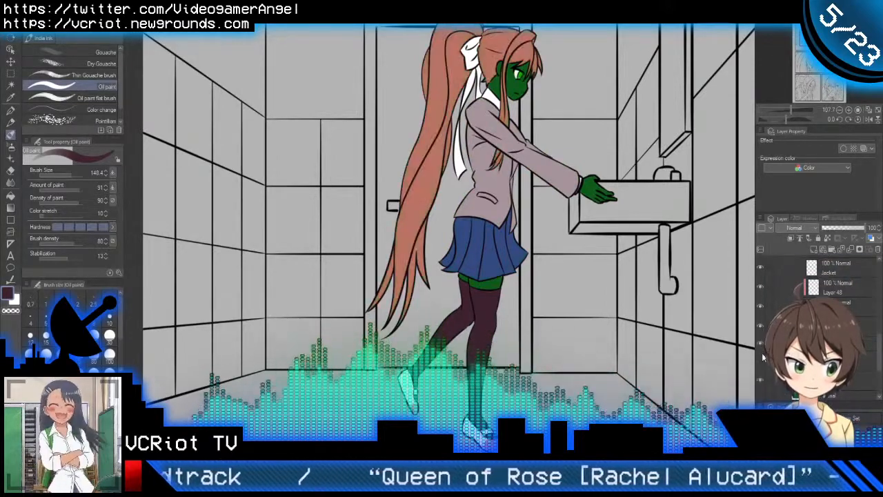
click(760, 360)
scroll(723, 316, down, 3)
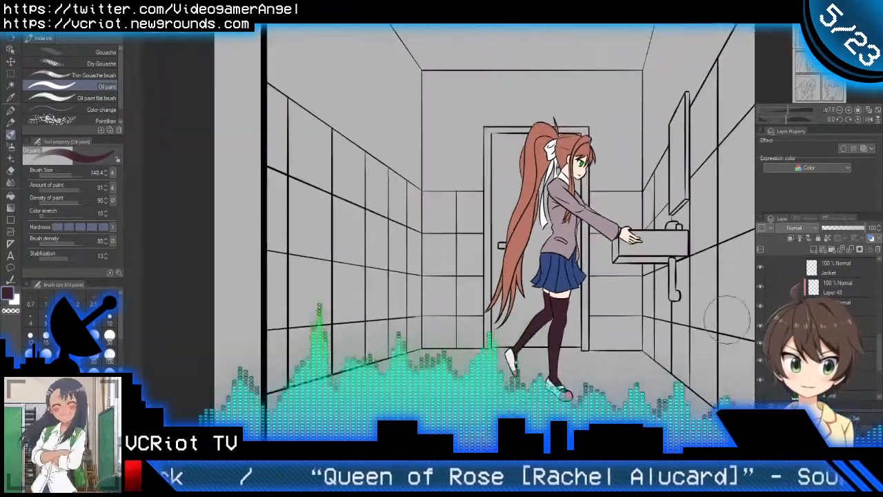
Step: Collapse the Clothes folder and the Monika folder that contains it
scroll(794, 310, up, 3)
scroll(800, 286, up, 4)
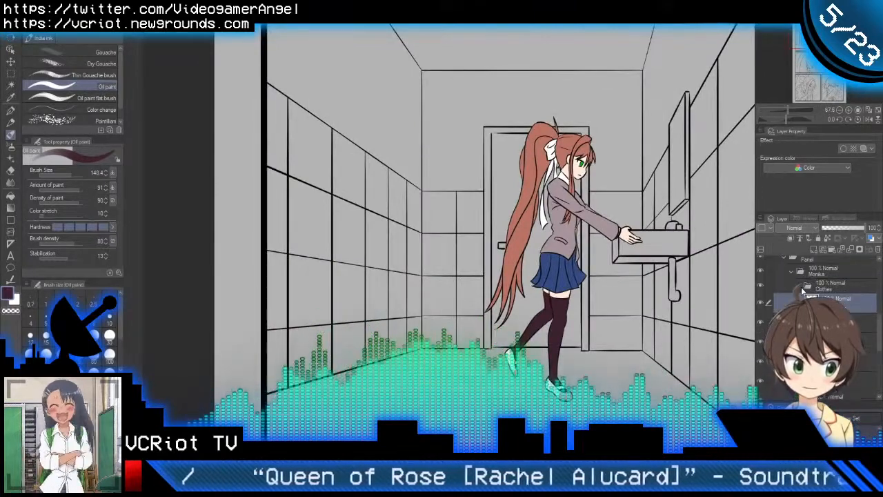
click(800, 288)
drag(616, 299, 544, 298)
scroll(538, 295, down, 3)
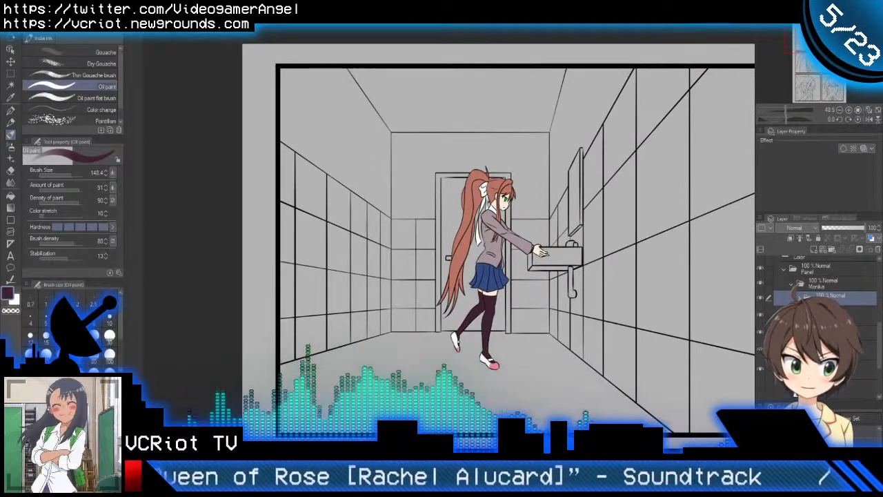
click(792, 284)
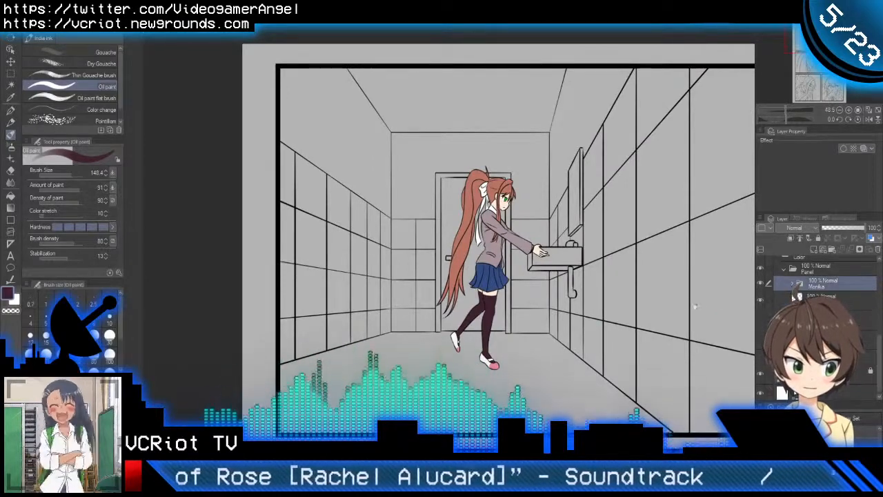
drag(691, 306, 602, 309)
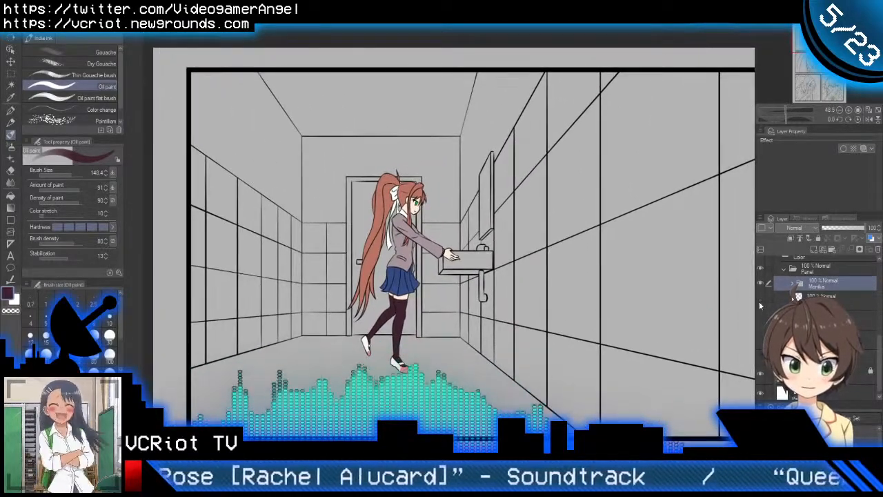
Step: Show the first panel's green base and create a folder with a new raster layer inside it, beneath the Monika folder
scroll(435, 299, down, 2)
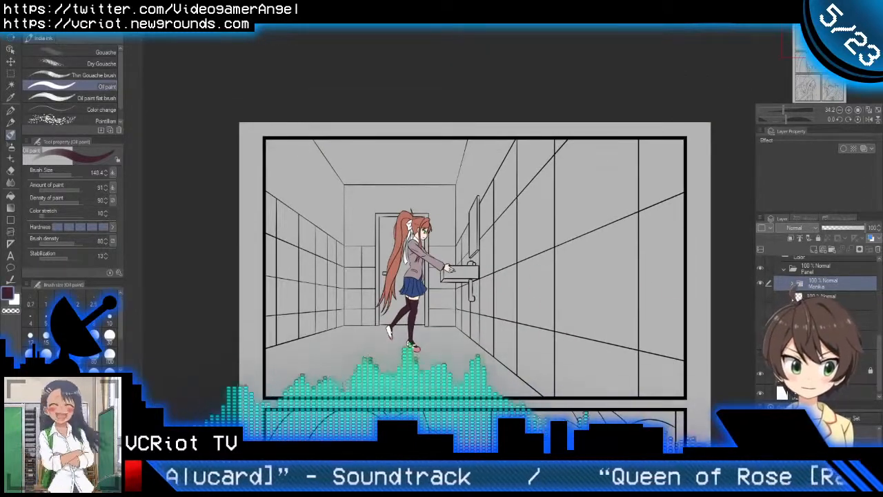
click(822, 297)
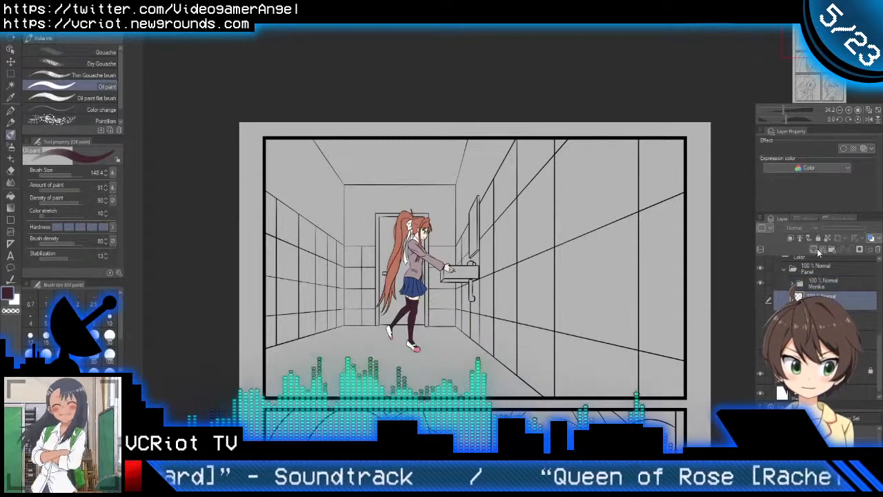
click(758, 319)
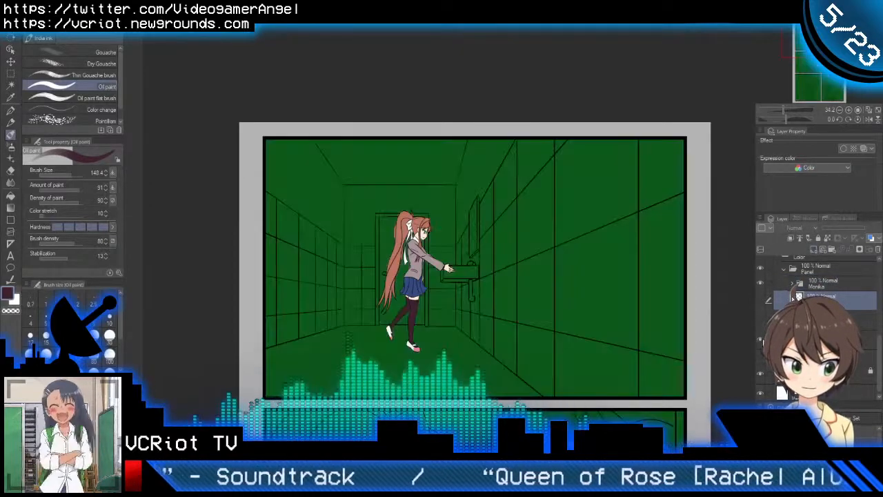
click(759, 319)
click(759, 320)
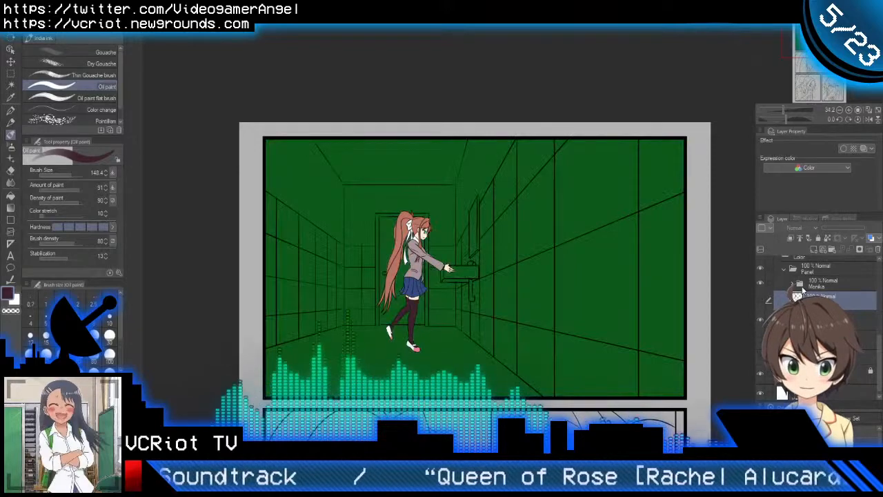
click(832, 250)
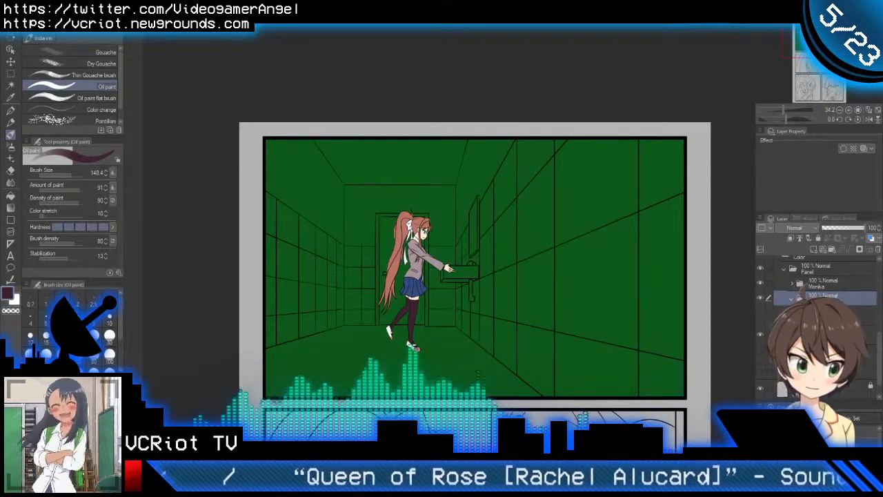
click(814, 249)
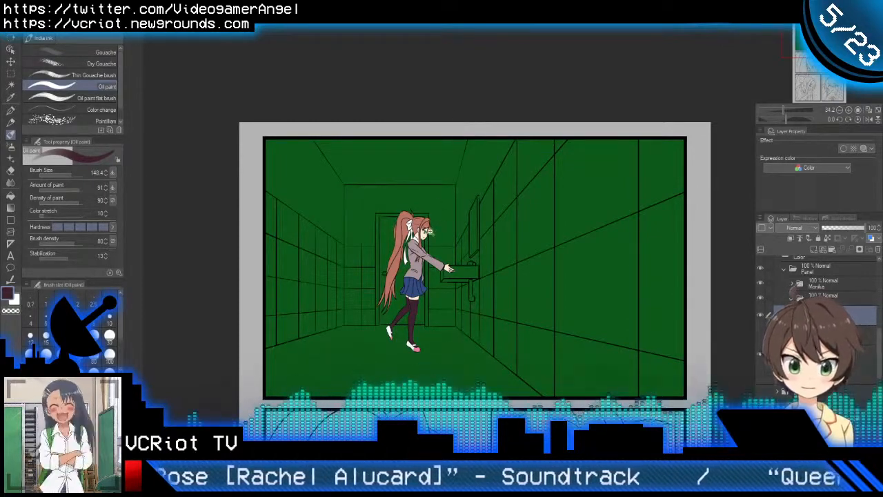
Step: Choose a muted blue-grey and fill the tiles of the first panel's left wall with the Fill tool
scroll(429, 231, up, 4)
scroll(416, 217, down, 4)
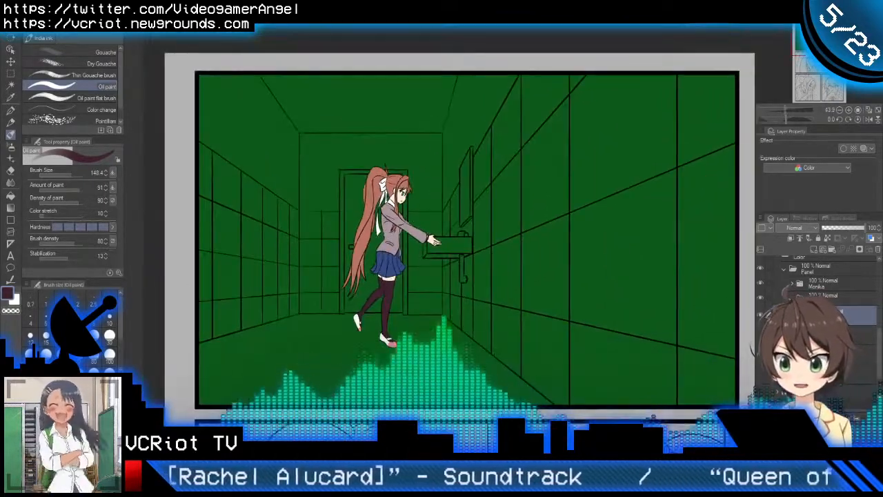
drag(63, 429, 59, 450)
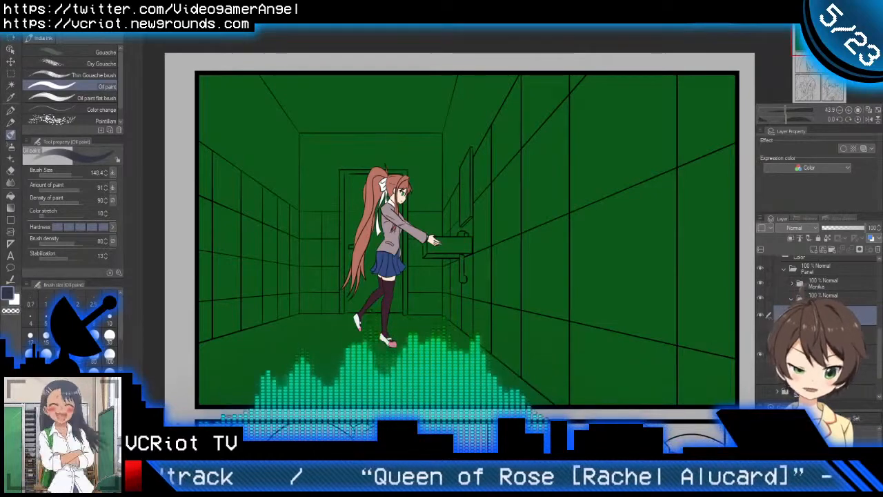
key(ctrl+space)
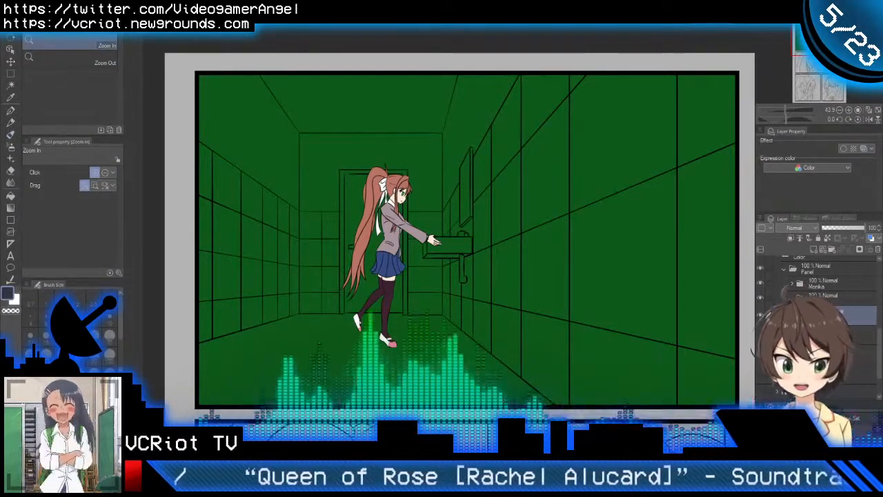
key(h)
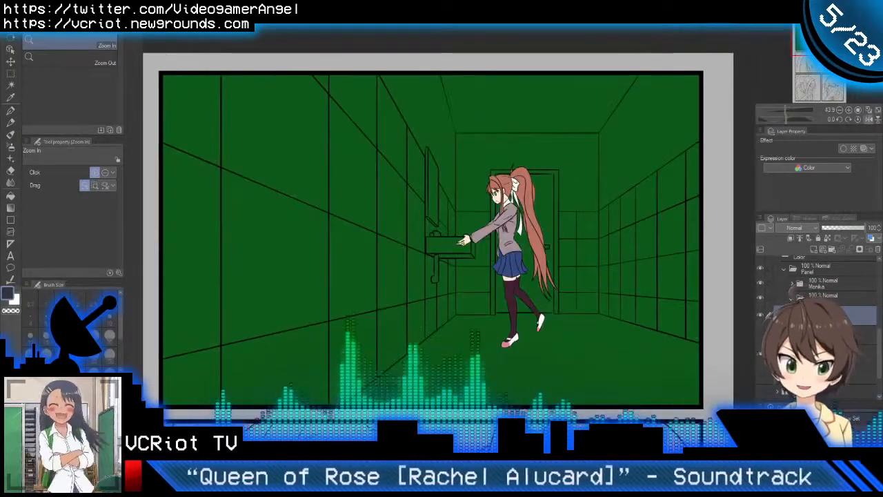
key(h)
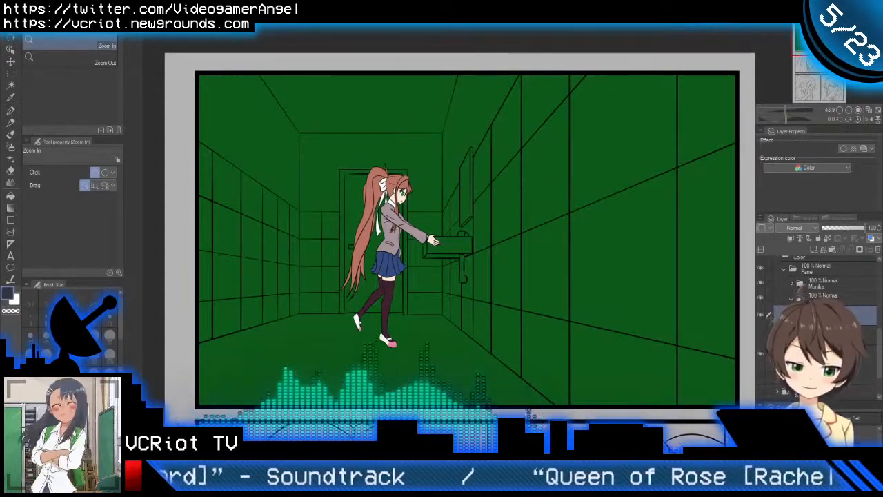
key(g)
key(g)
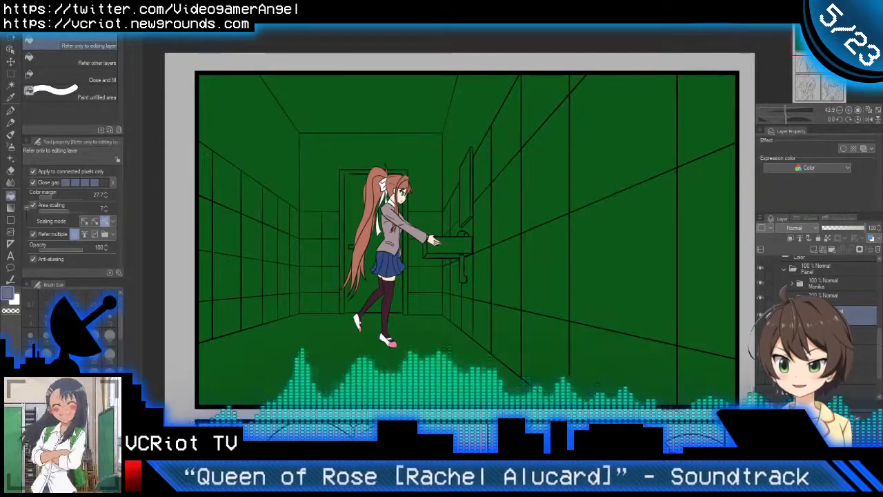
mouse_move(197, 193)
mouse_down()
mouse_move(209, 314)
mouse_move(227, 311)
mouse_move(232, 290)
mouse_move(230, 186)
mouse_move(261, 176)
mouse_move(276, 189)
mouse_move(255, 199)
mouse_move(268, 203)
mouse_move(258, 232)
mouse_move(282, 250)
mouse_move(261, 273)
mouse_move(271, 276)
mouse_move(258, 306)
mouse_move(286, 302)
mouse_move(299, 255)
mouse_up()
scroll(299, 255, up, 2)
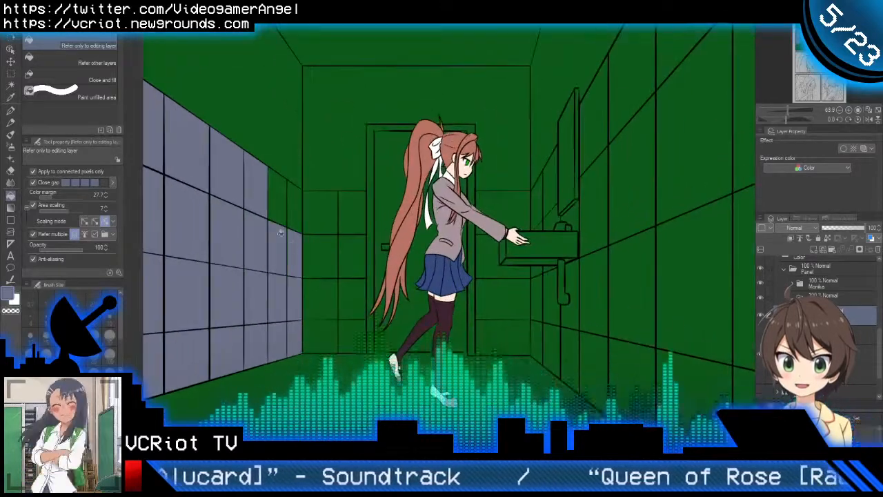
Step: Try to fill the back wall's tiles with blue-grey, lowering the fill's colour margin to 19.1
click(321, 214)
key(ctrl+z)
key(ctrl+z)
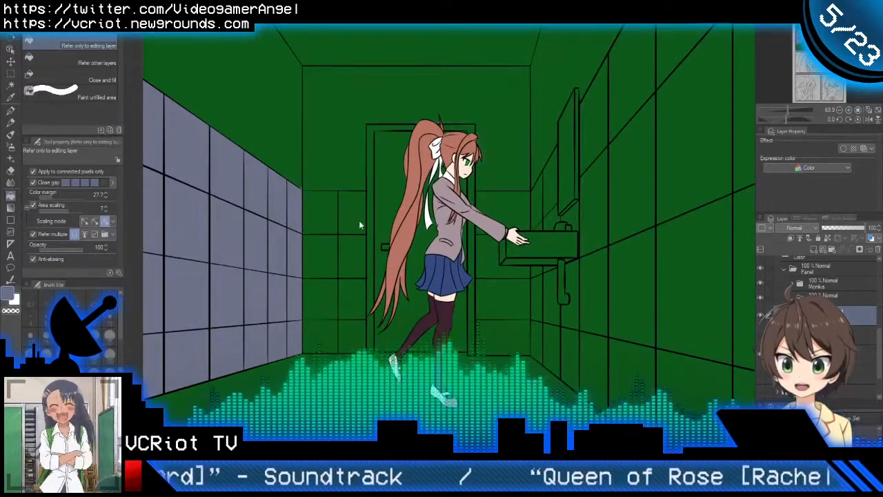
click(49, 196)
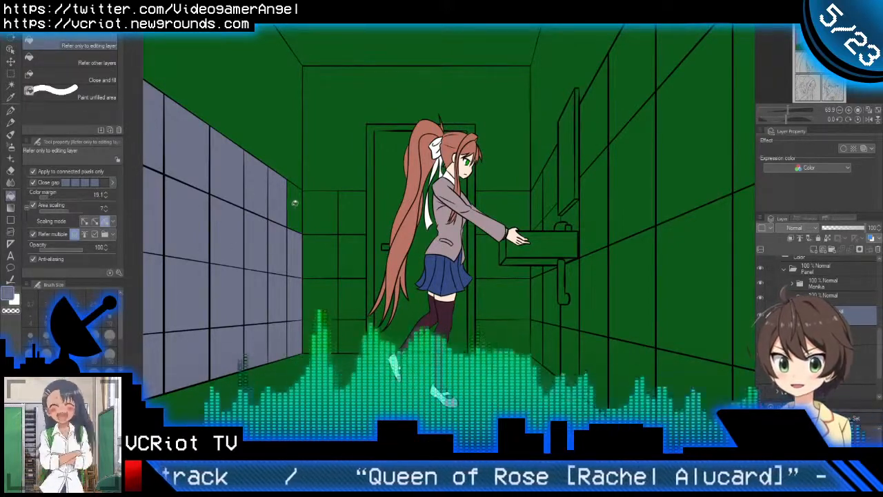
click(342, 218)
key(ctrl+z)
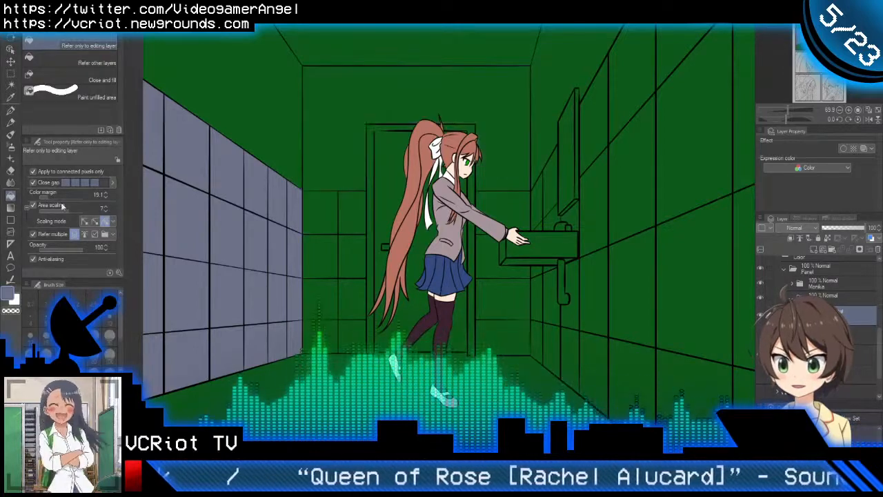
Step: Set the fill's colour margin to 11.7 and fill the back wall's tiles left of the door with blue-grey
click(45, 195)
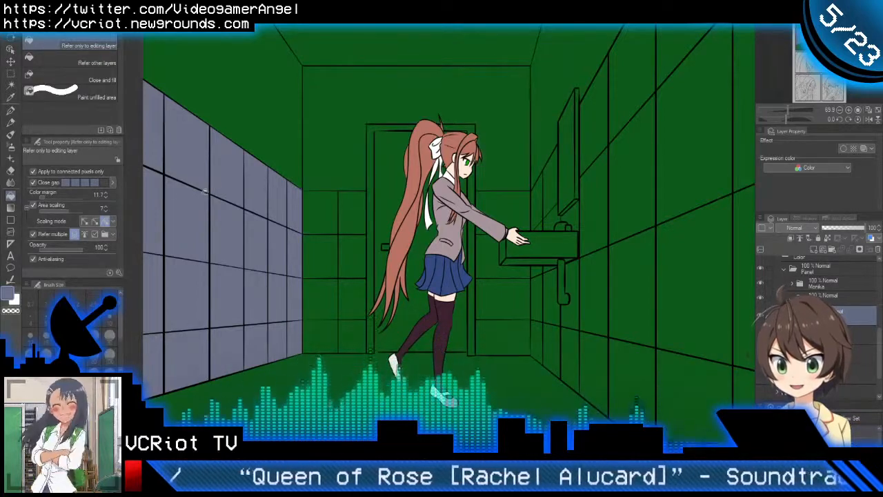
click(317, 211)
click(348, 212)
click(353, 246)
click(320, 264)
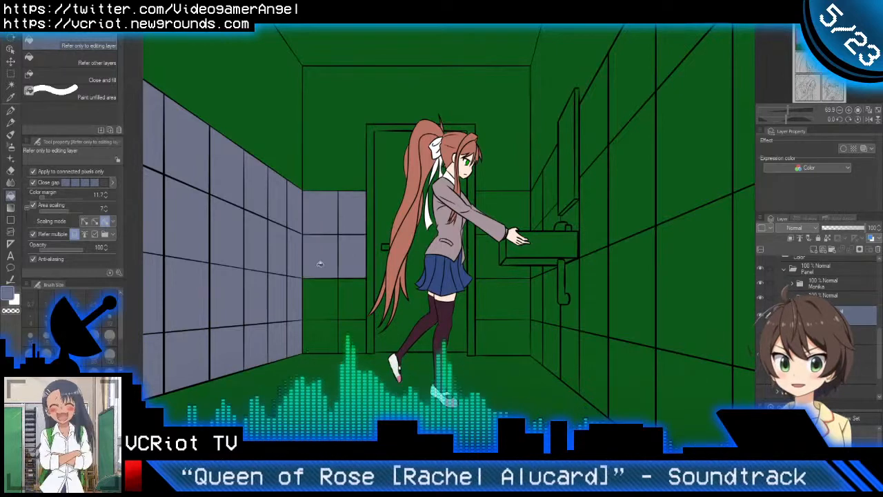
click(326, 294)
click(352, 292)
click(341, 324)
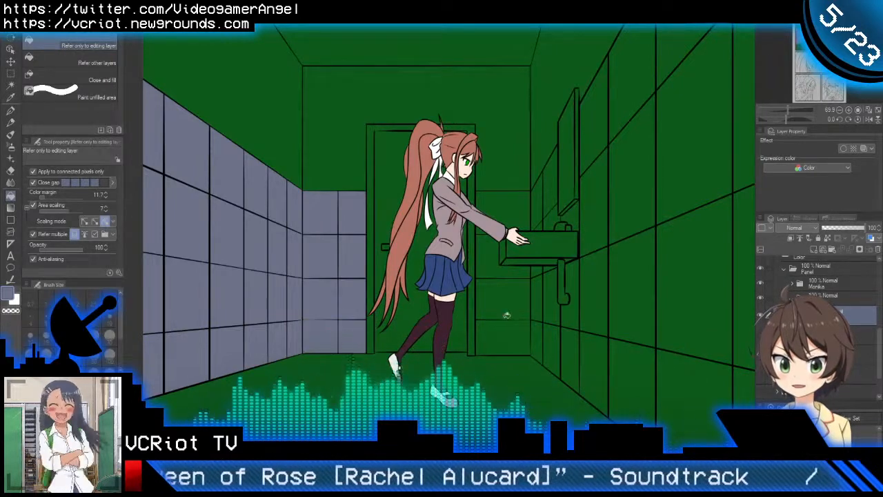
Step: Fill the back wall's tiles between the door and the right wall with blue-grey
click(504, 333)
click(498, 302)
click(498, 264)
click(515, 220)
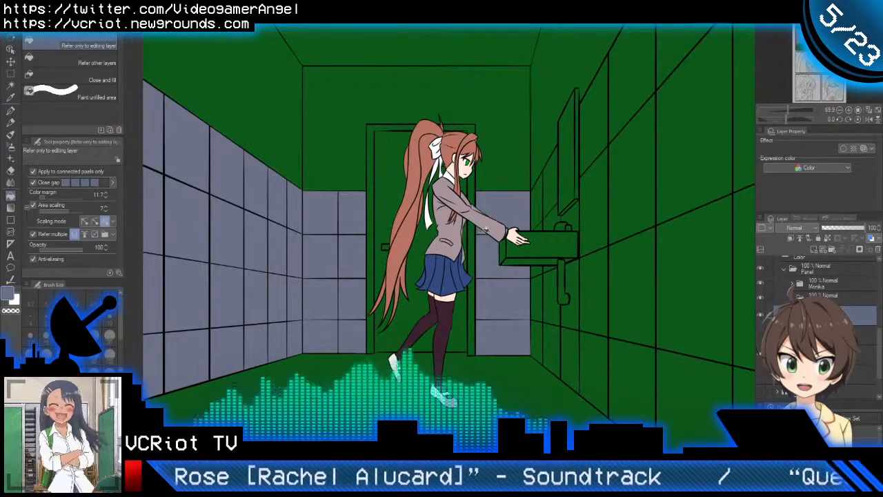
Step: Fill the right wall's narrow far tiles behind and beneath the sink with blue-grey
click(540, 207)
click(554, 223)
click(554, 202)
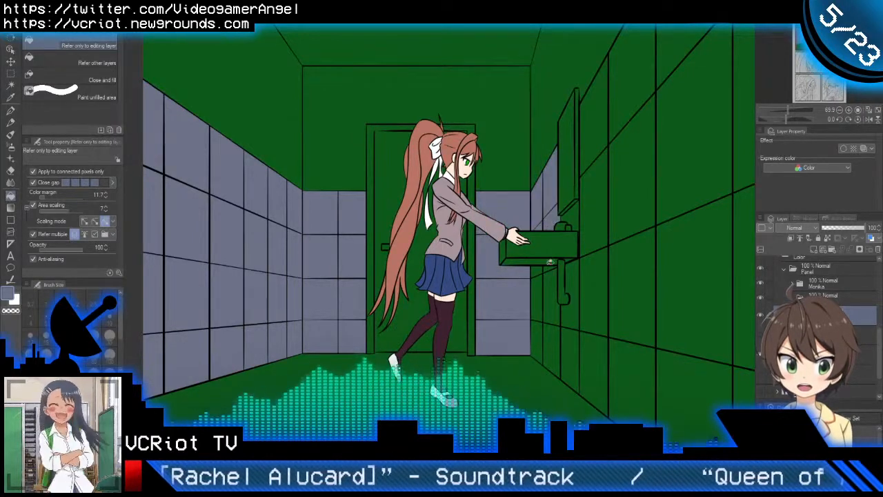
click(538, 269)
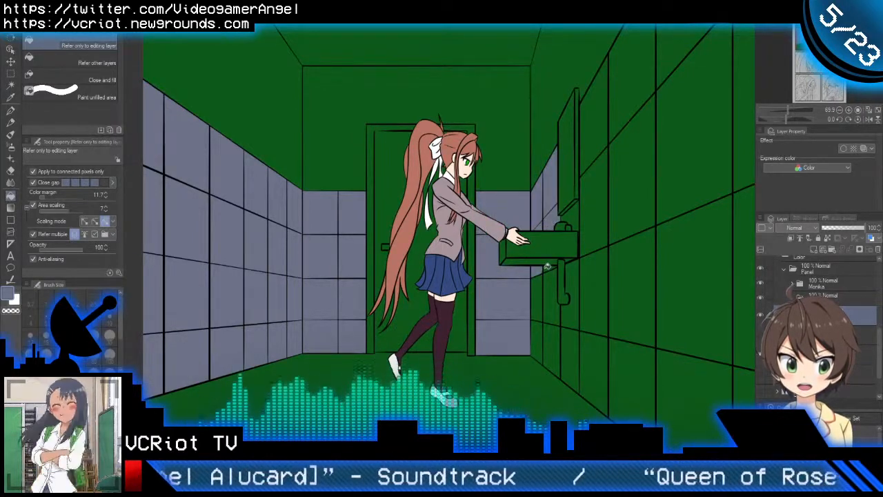
click(542, 285)
click(542, 326)
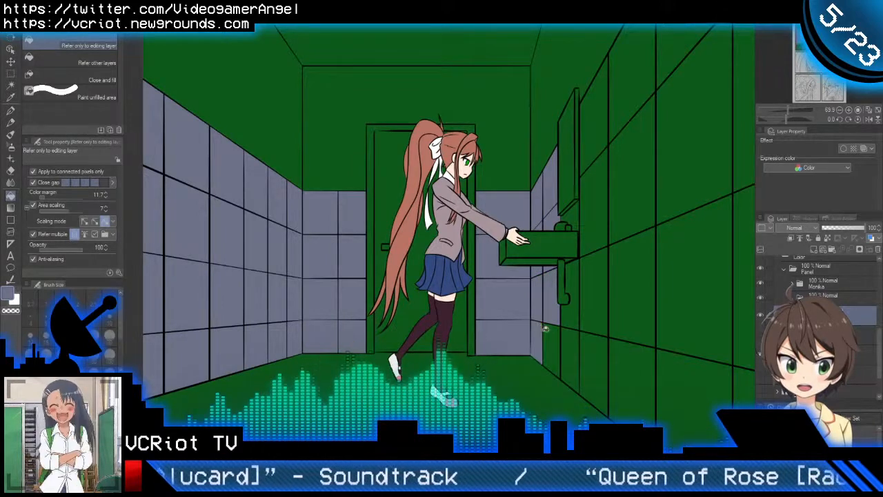
Step: Fill the right wall's tiles around the drain pipe and on the near side of the mirror with blue-grey
click(552, 338)
click(577, 344)
click(578, 314)
click(595, 303)
click(601, 214)
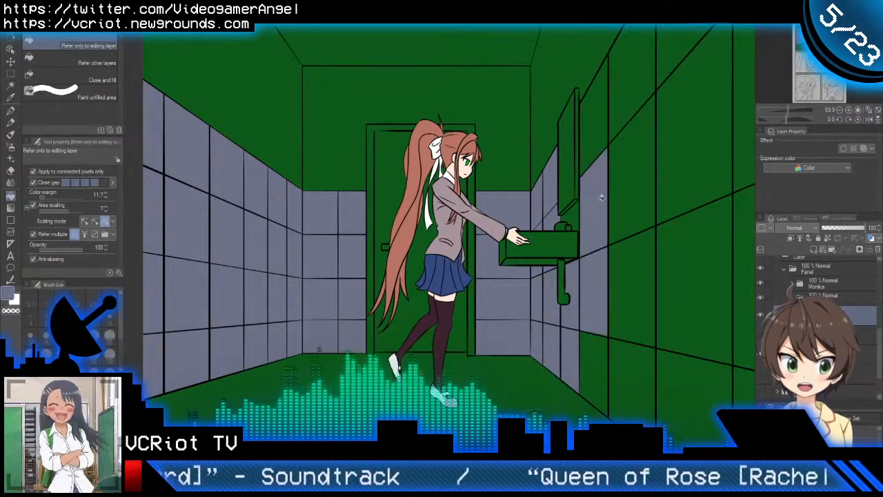
click(579, 211)
click(591, 150)
click(631, 90)
click(651, 129)
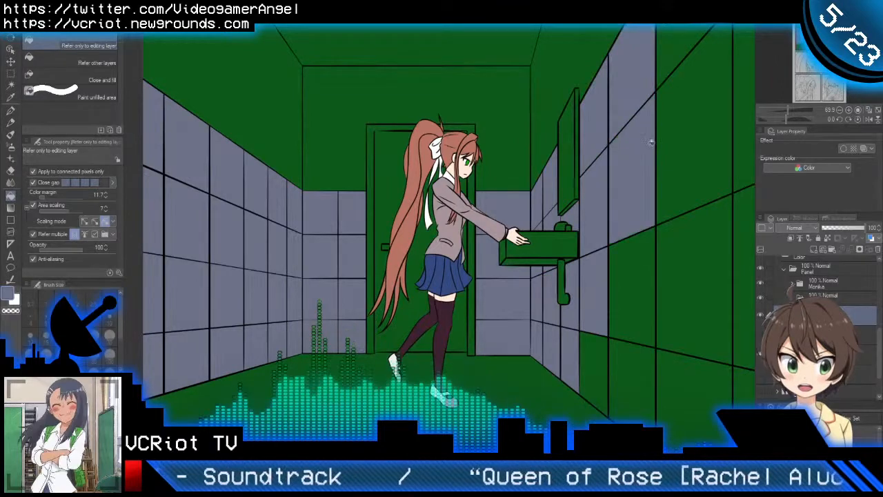
Step: Fill the right wall's larger tiles in front of the sink with blue-grey, down to the floor
click(683, 55)
click(688, 195)
click(680, 250)
click(635, 304)
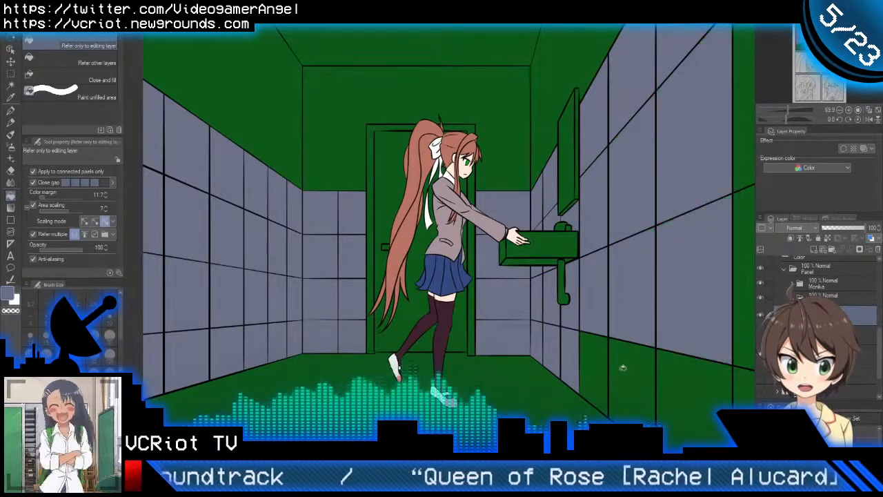
click(623, 368)
click(612, 360)
click(682, 372)
Step: Fill the right wall's nearest large tiles with blue-grey, out to the panel's edge and down to the floor
scroll(679, 368, down, 4)
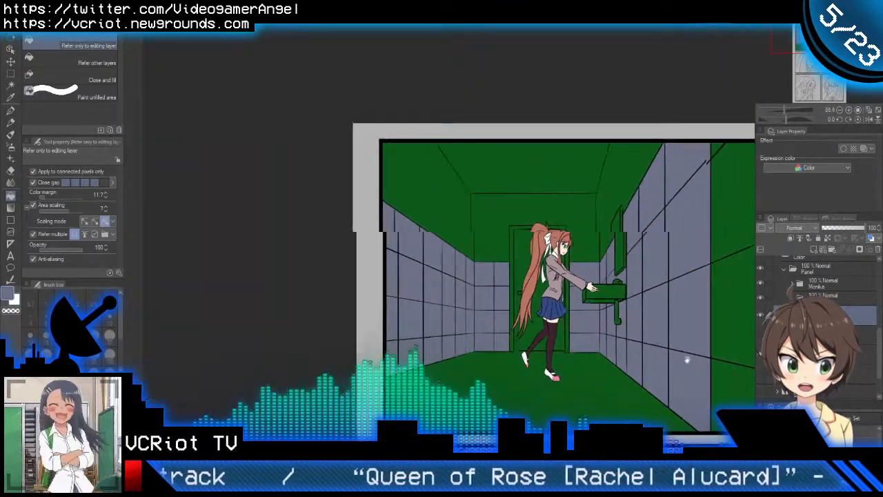
drag(685, 361, 558, 311)
click(614, 347)
click(617, 246)
click(614, 142)
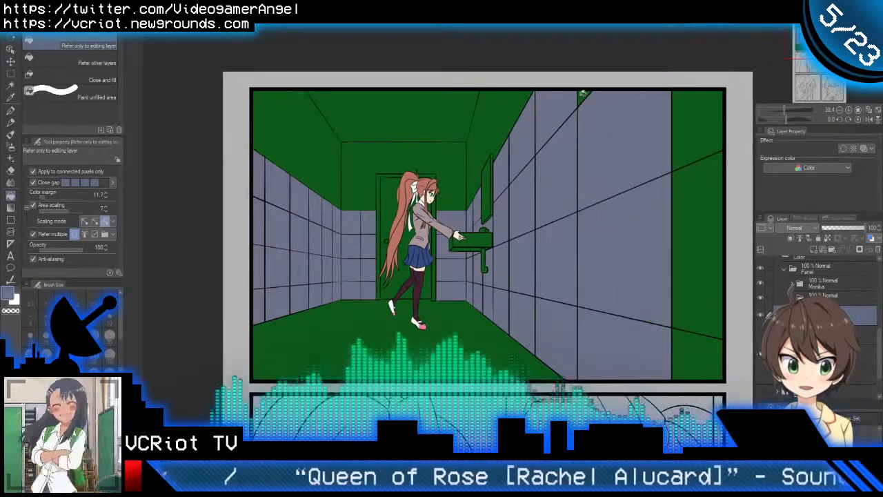
click(692, 131)
click(700, 278)
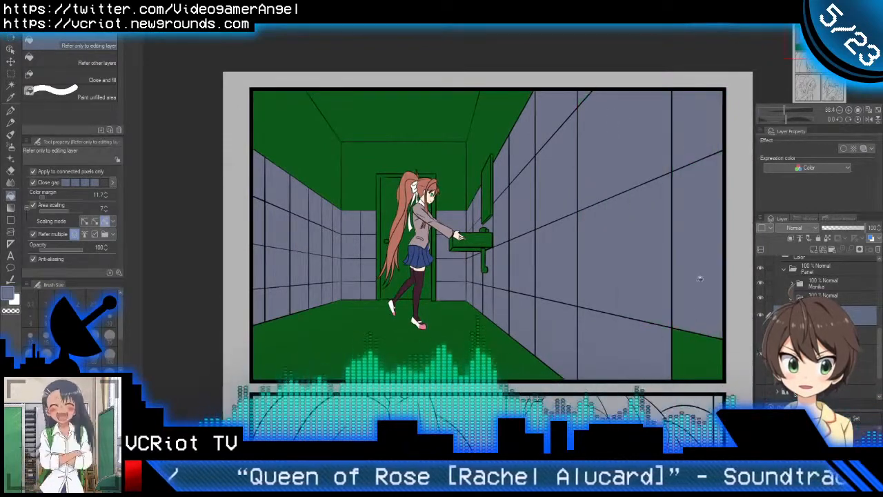
click(691, 349)
Step: Hide the tile colours and fill the bathroom floor with light grey on a separate layer
scroll(643, 294, down, 1)
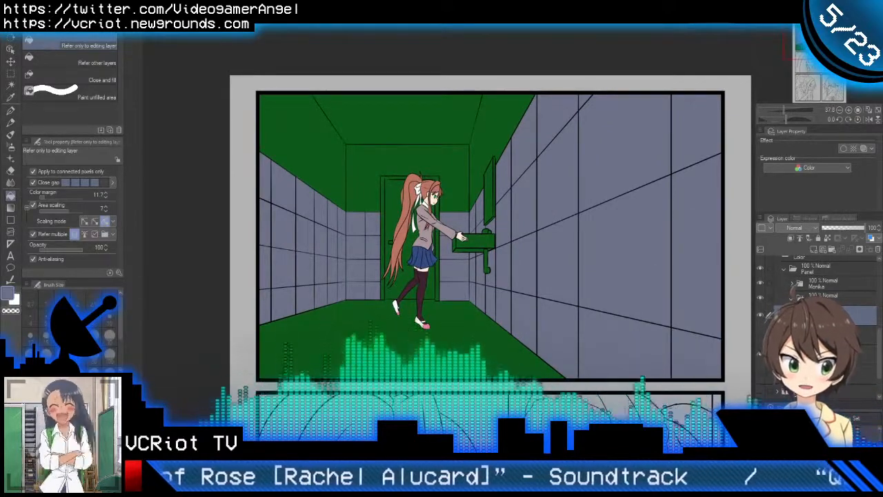
click(761, 317)
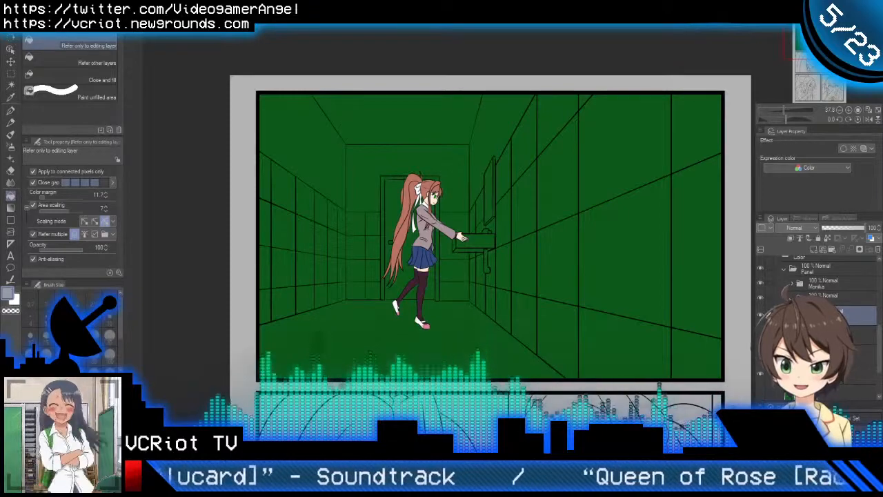
click(330, 337)
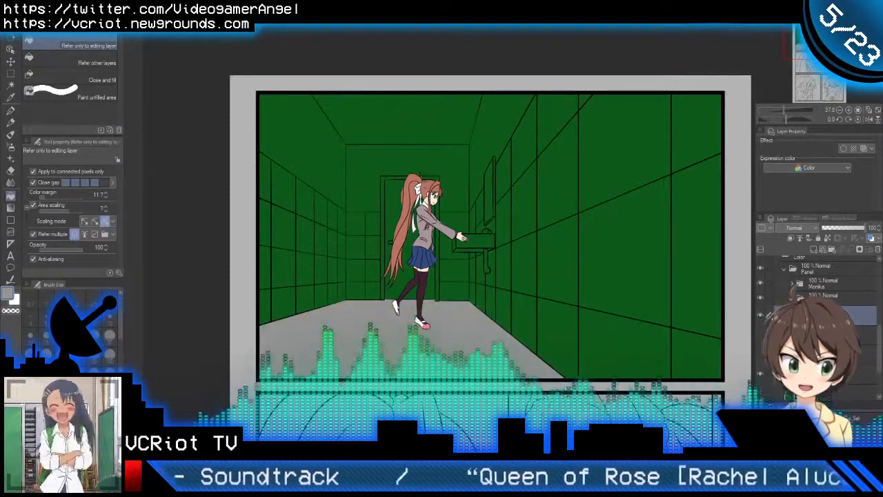
Step: Show the tile layer again, lock its transparent pixels and recolour all the wall tiles a darker grey
click(761, 335)
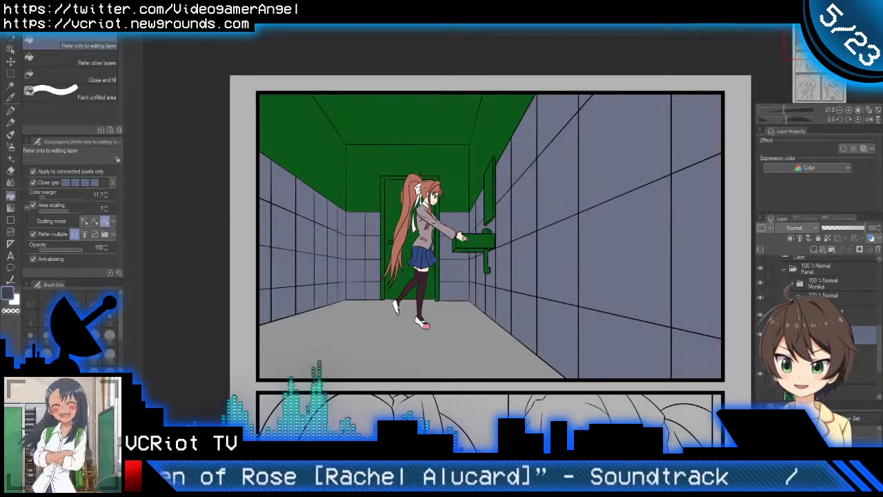
click(828, 239)
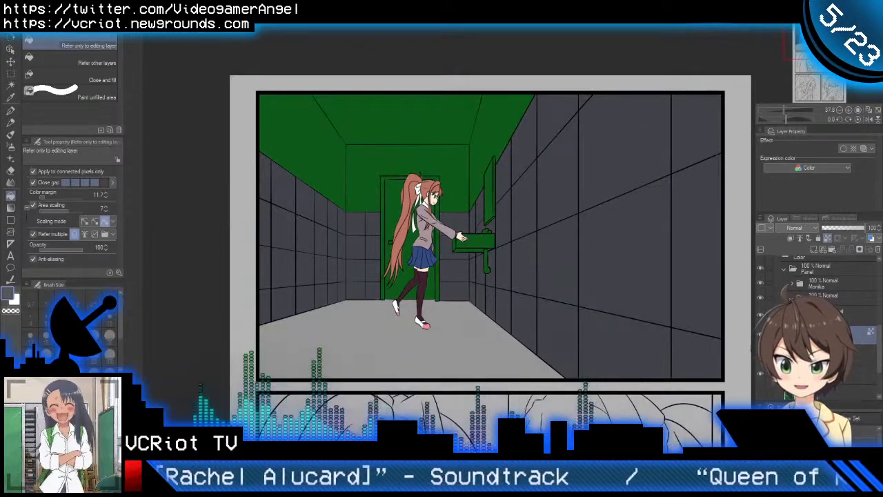
key(alt+Delete)
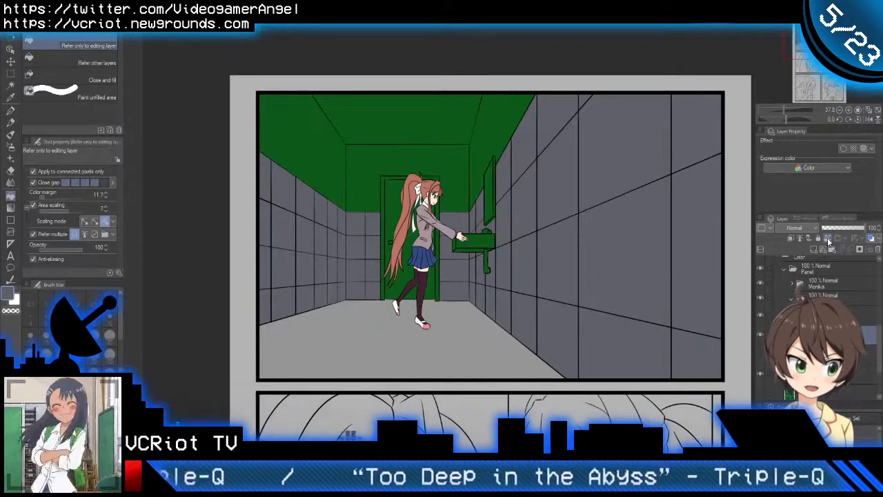
Step: Fill the upper parts of the back, left and right walls and the ceiling with light grey on the floor's layer
click(834, 316)
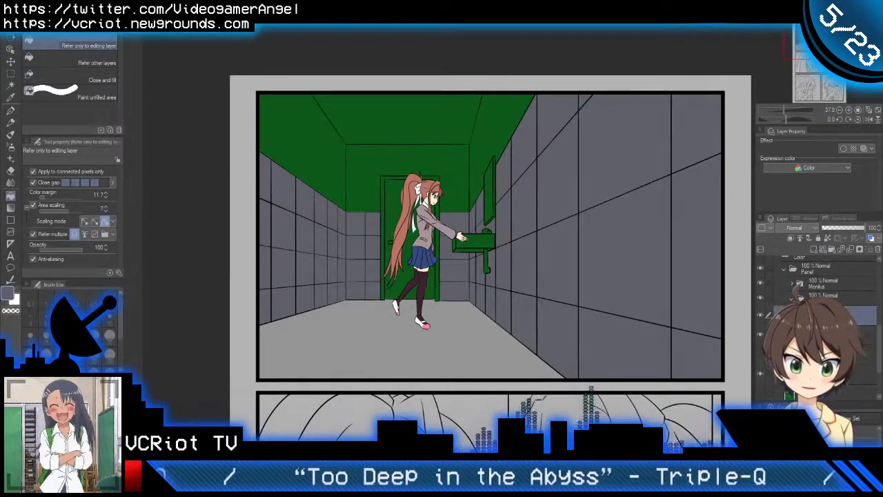
click(369, 180)
click(321, 160)
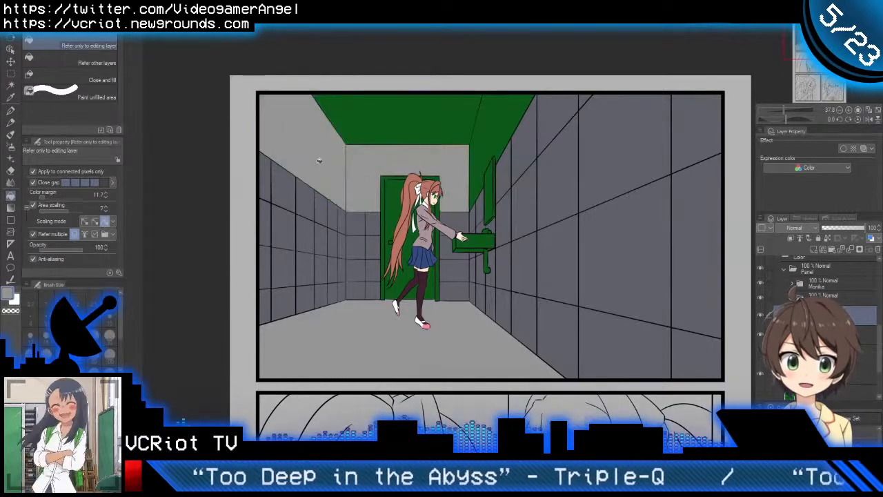
click(491, 147)
click(442, 121)
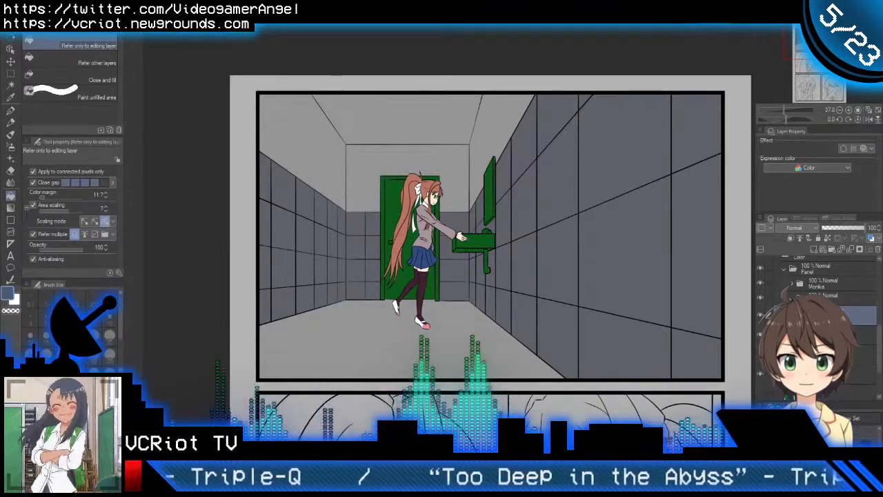
Step: Fill all parts of the door frame behind the girl with blue-grey
scroll(437, 239, up, 2)
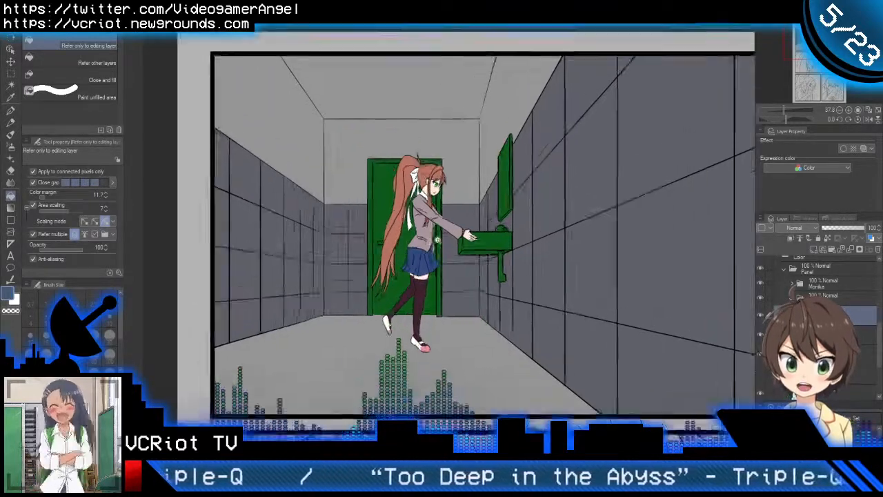
scroll(436, 240, up, 2)
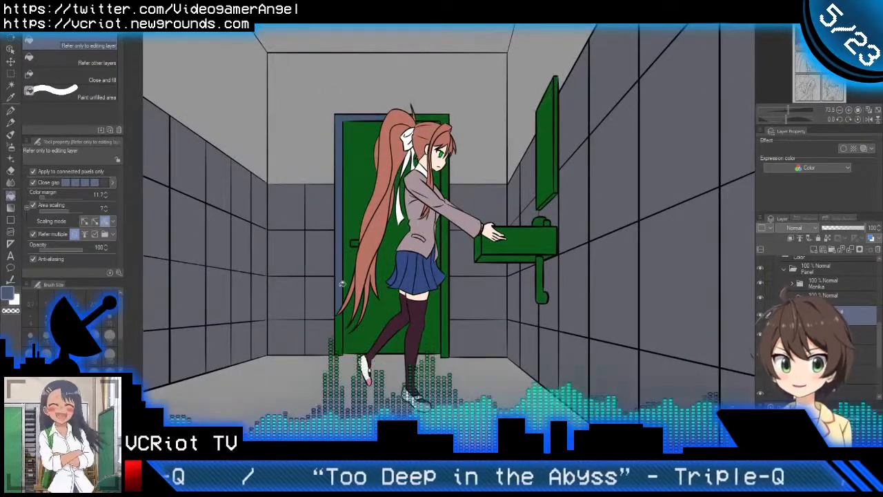
click(341, 283)
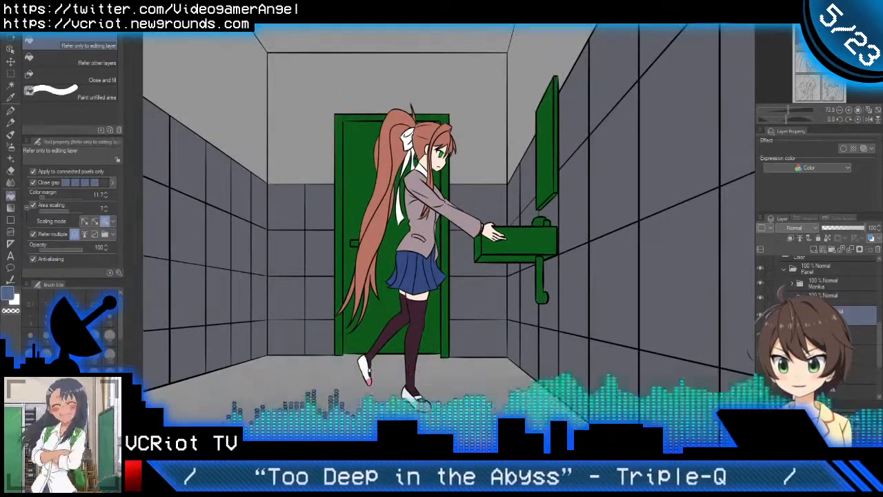
click(340, 196)
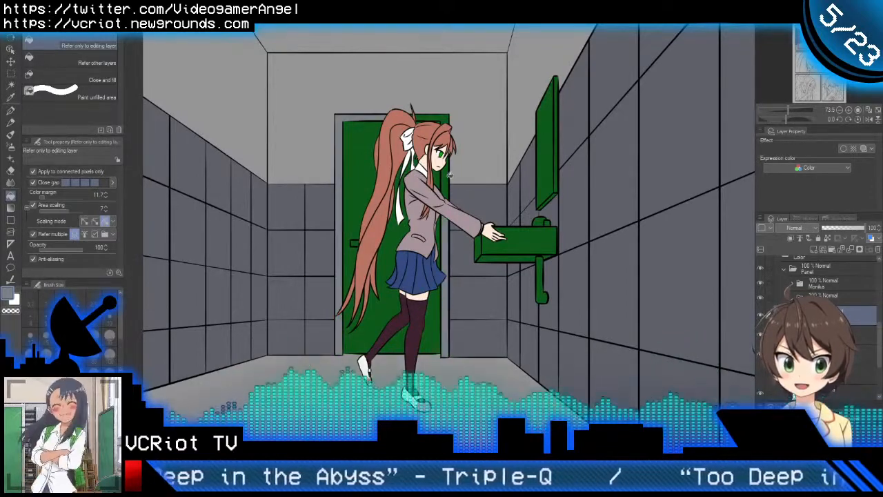
click(446, 116)
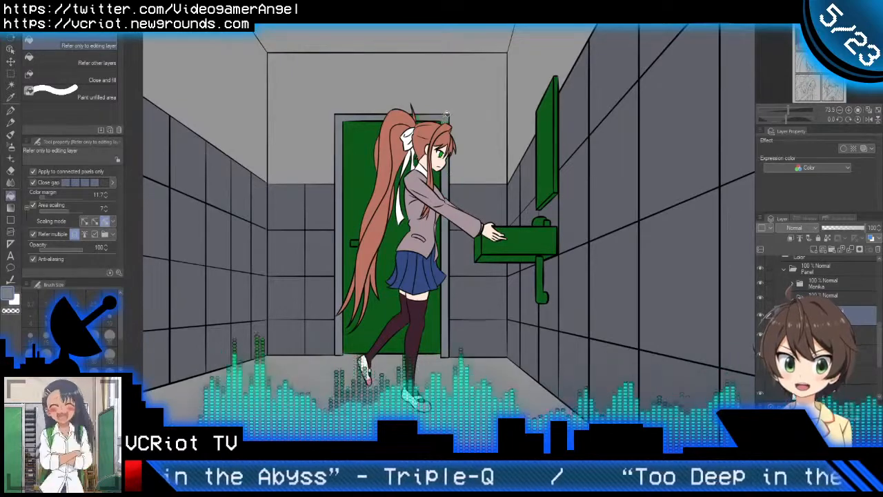
Step: Fill the door areas around the girl's ponytail with light blue
drag(447, 199, 472, 193)
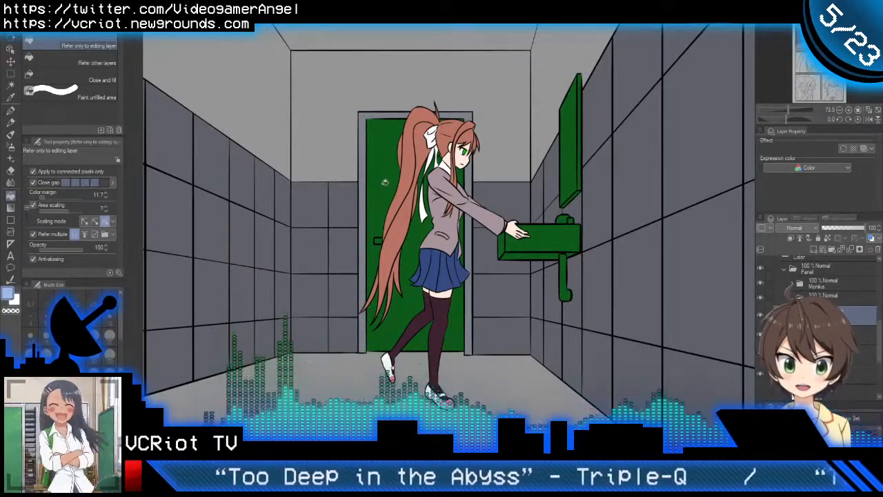
click(411, 240)
click(411, 243)
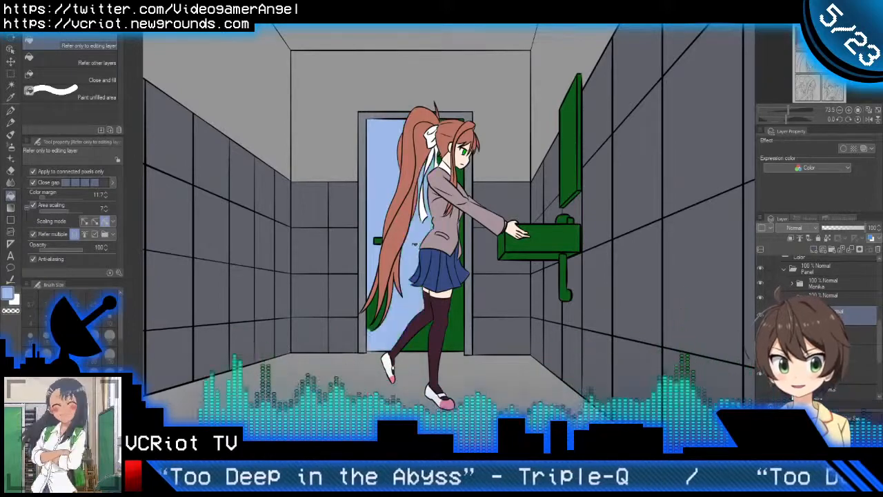
click(374, 307)
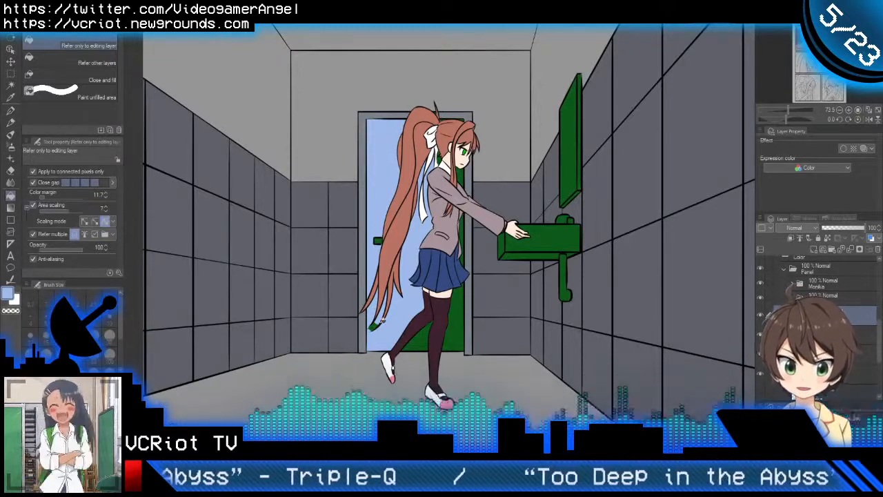
Step: Paint the remaining unfilled door areas light blue with the Oil paint brush and clear the overspill from the door frame
key(b)
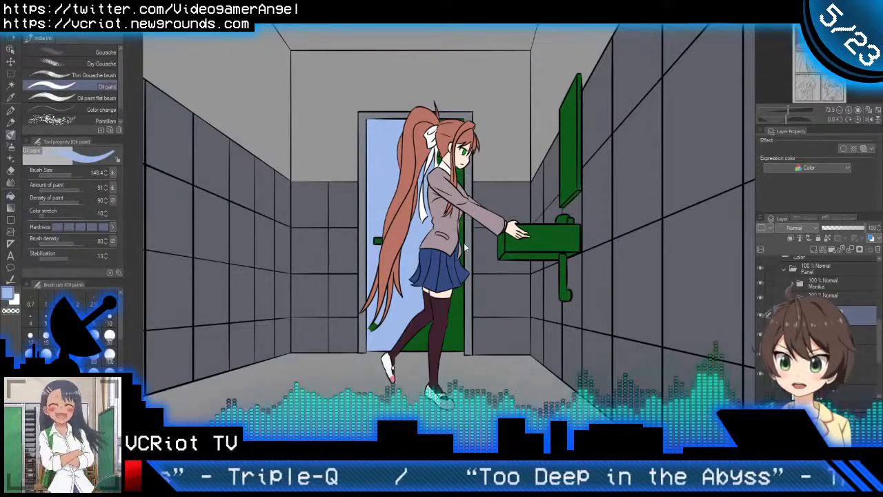
mouse_move(398, 141)
mouse_down()
mouse_move(421, 369)
mouse_move(411, 200)
mouse_move(459, 245)
mouse_move(410, 290)
mouse_move(418, 110)
mouse_move(397, 157)
mouse_up()
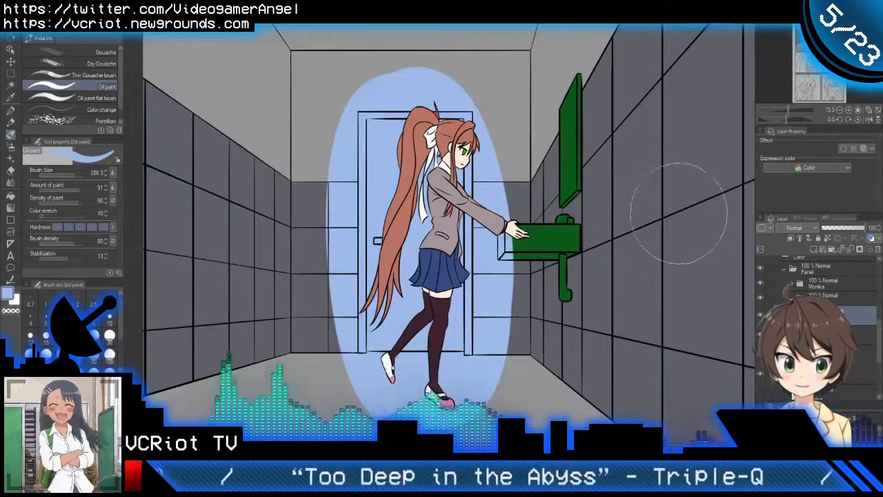
ctrl+click(800, 353)
key(Delete)
key(ctrl+d)
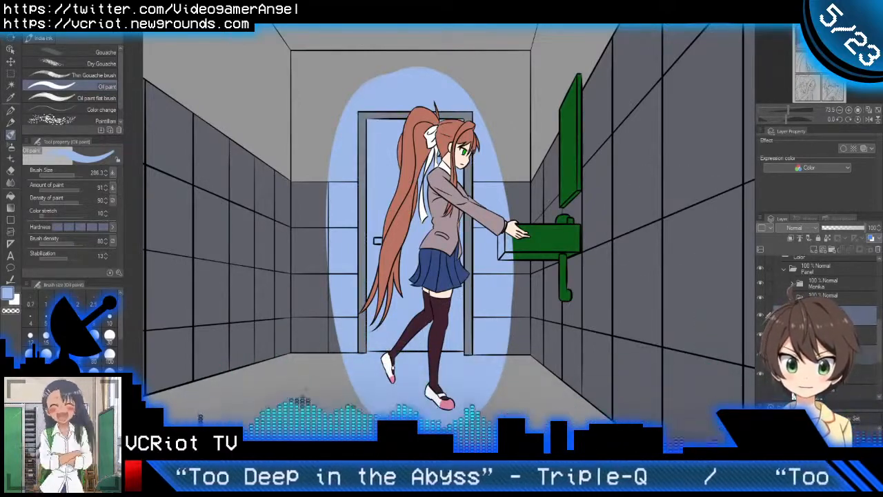
Step: Clear the light-blue overspill from the floor, ceiling and upper walls, using their colour layer as the selection
ctrl+click(800, 374)
key(Delete)
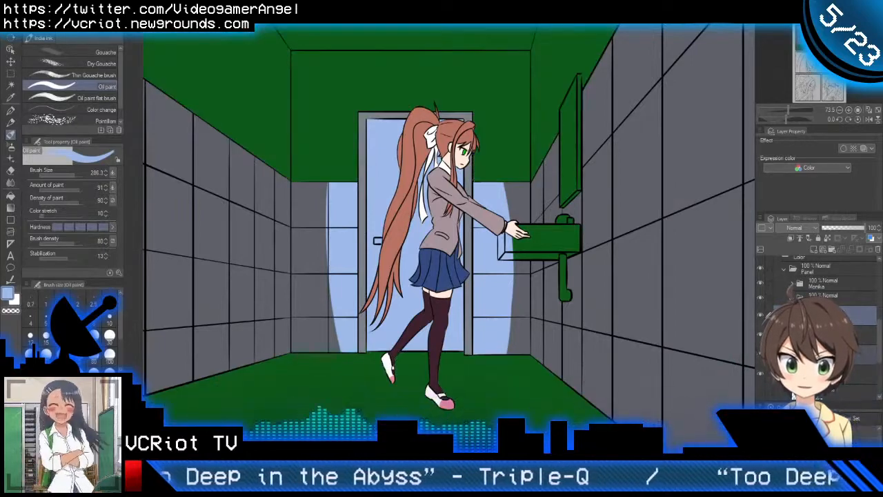
key(ctrl+z)
click(760, 318)
click(760, 318)
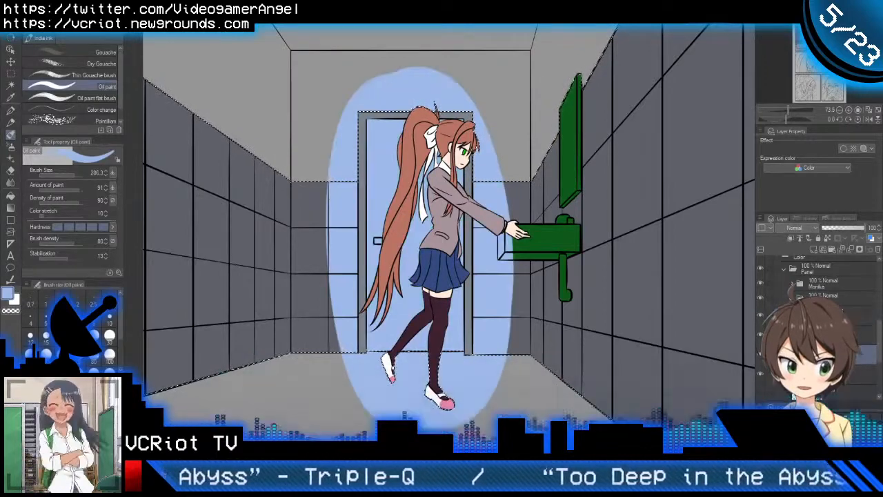
click(828, 315)
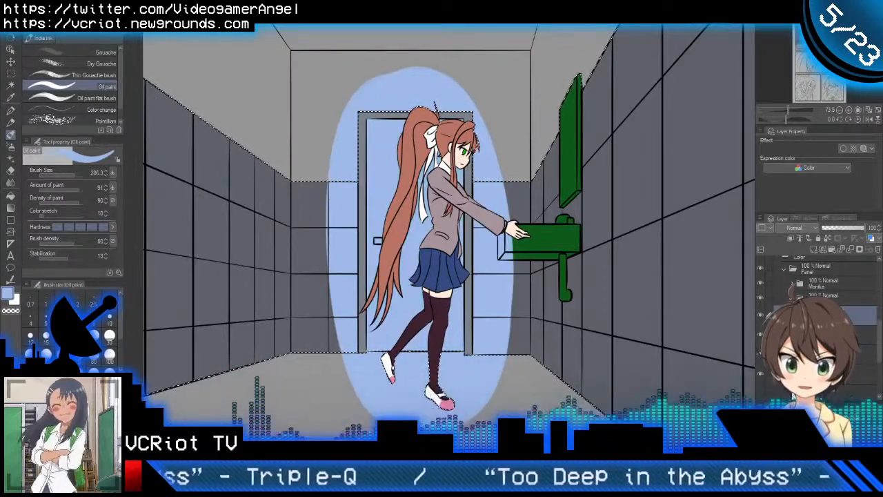
key(Delete)
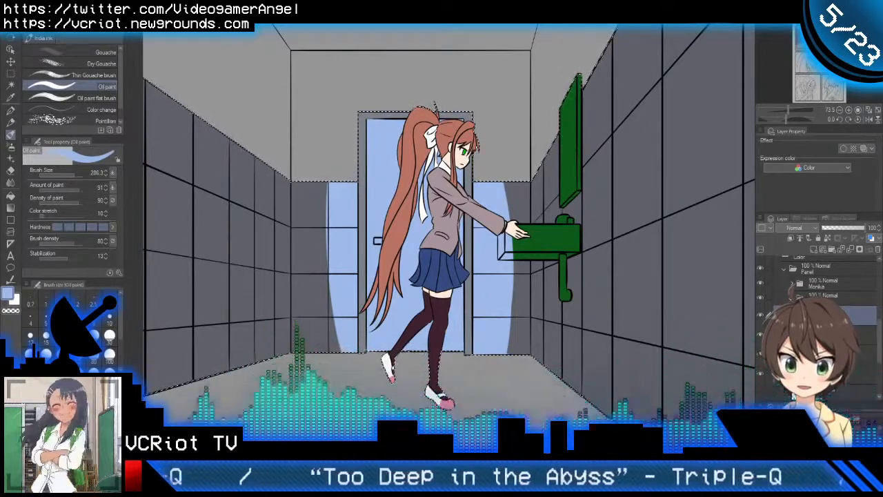
Step: Clear the light-blue overspill from the wall tiles beside the door, using the tile layer as the selection, and deselect
ctrl+click(800, 353)
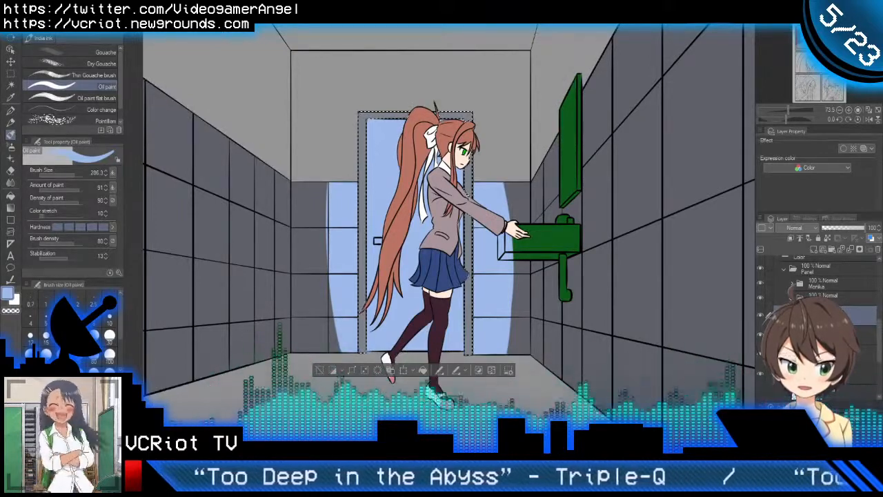
click(760, 356)
click(760, 356)
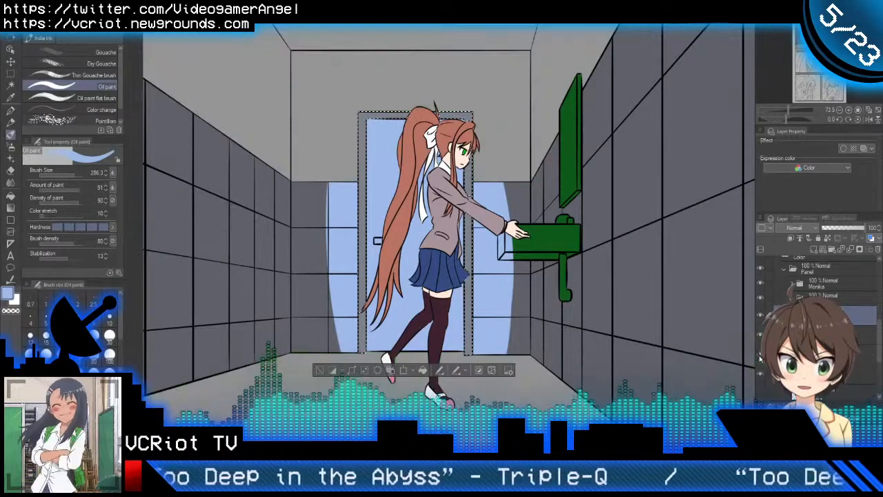
click(760, 356)
click(760, 355)
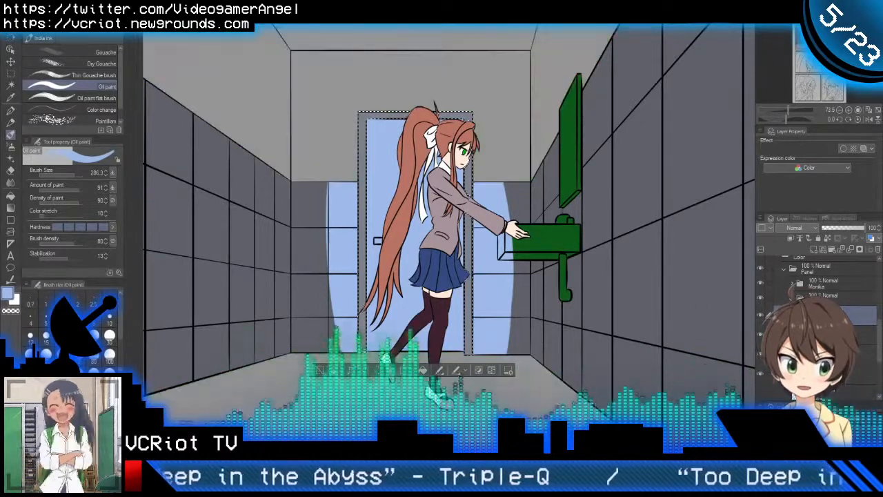
ctrl+click(800, 374)
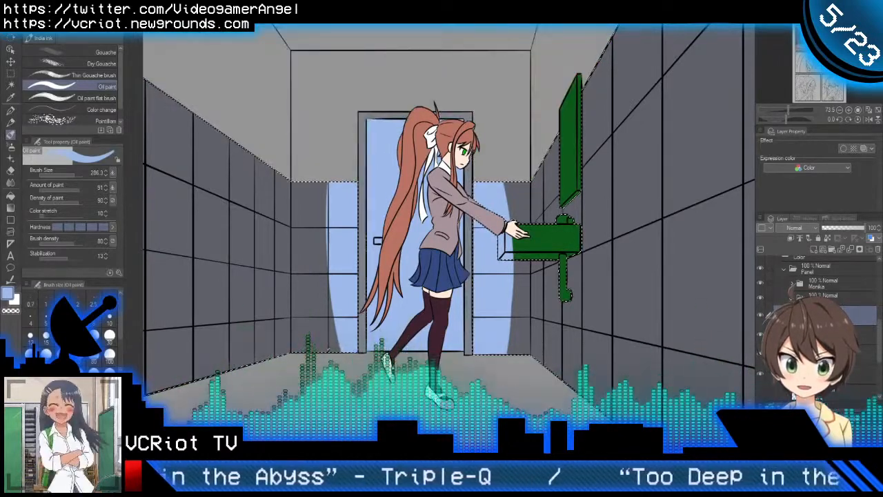
key(Delete)
key(ctrl+d)
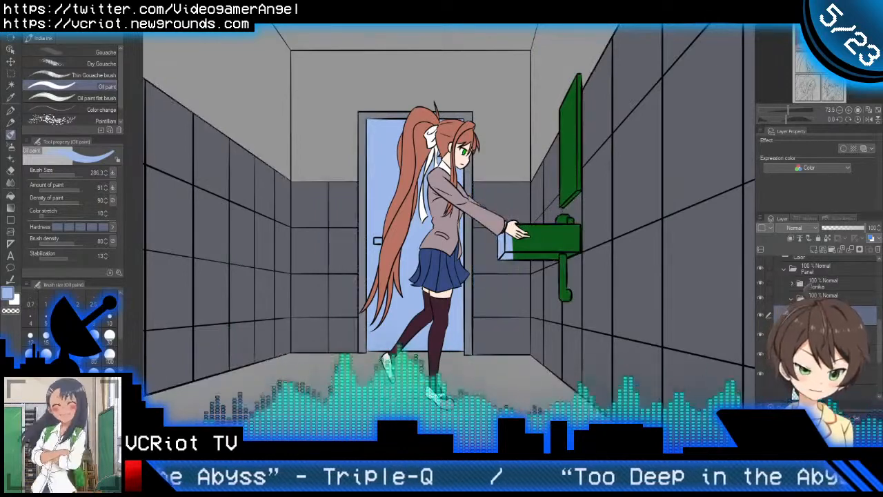
drag(522, 269, 512, 273)
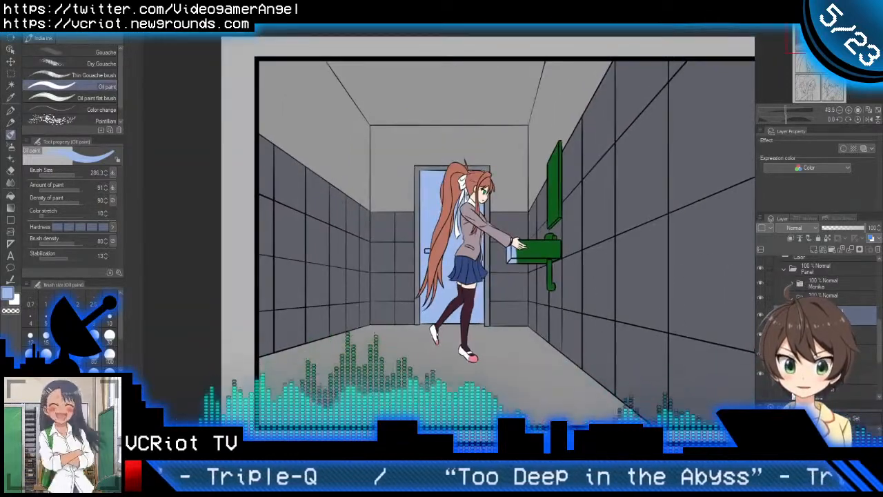
mouse_move(638, 268)
mouse_down()
mouse_move(536, 267)
mouse_move(540, 277)
mouse_up()
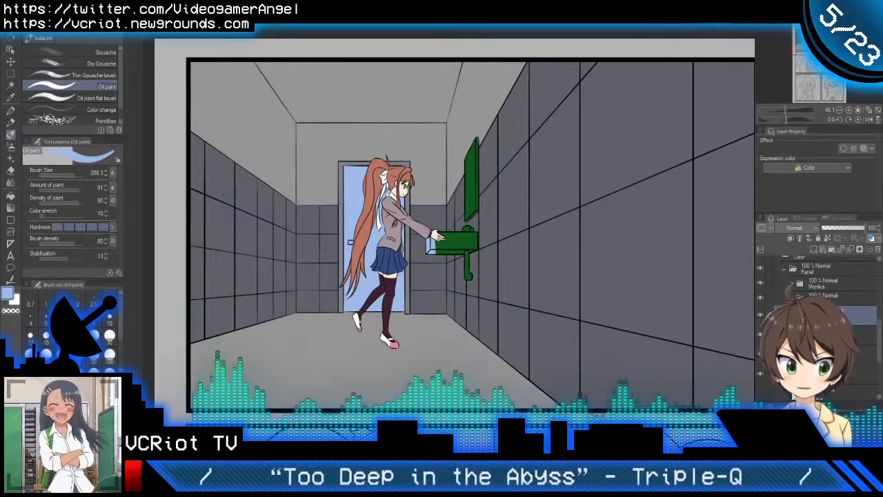
click(759, 317)
click(759, 317)
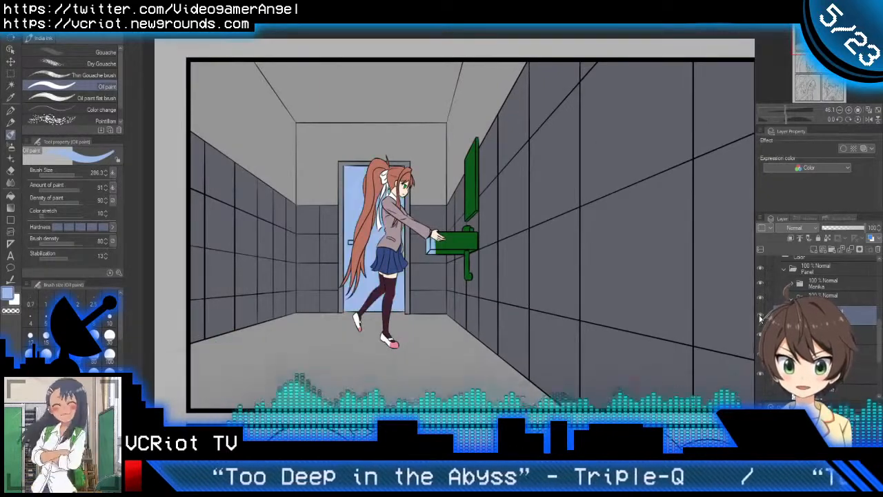
Step: Clear the light-blue overspill from the near end of the sink
scroll(431, 252, up, 3)
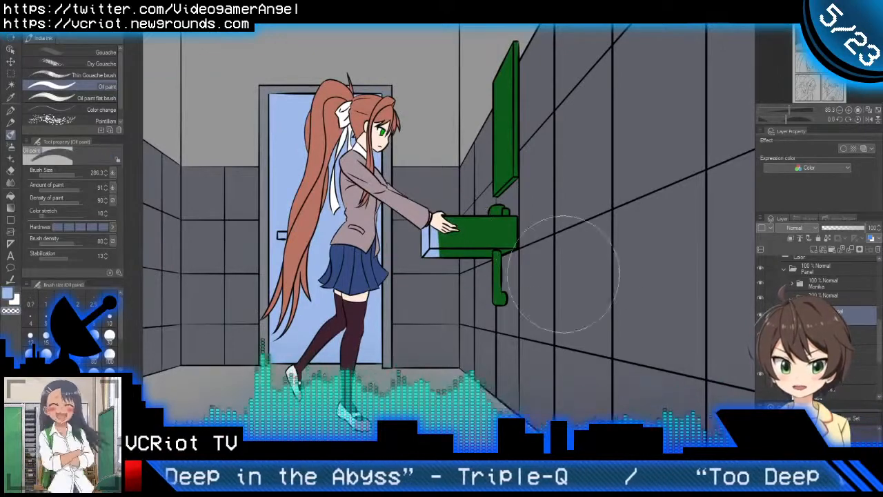
click(460, 252)
scroll(461, 251, down, 3)
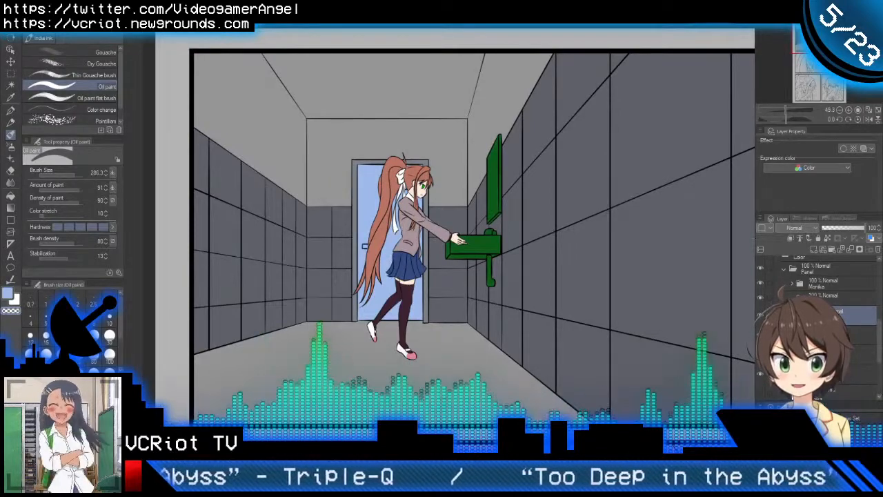
Step: Recolour the door with a dark brown derived from the girl's hair colour
alt+click(380, 242)
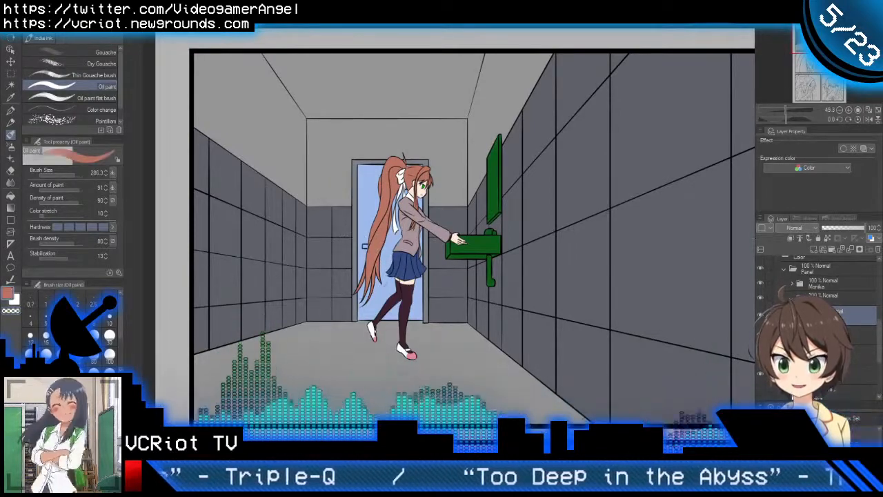
click(72, 436)
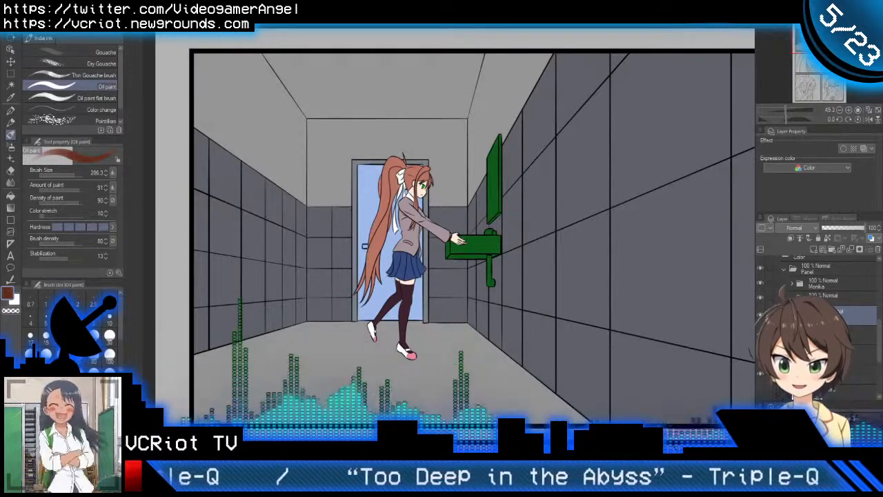
click(827, 238)
key(alt+Delete)
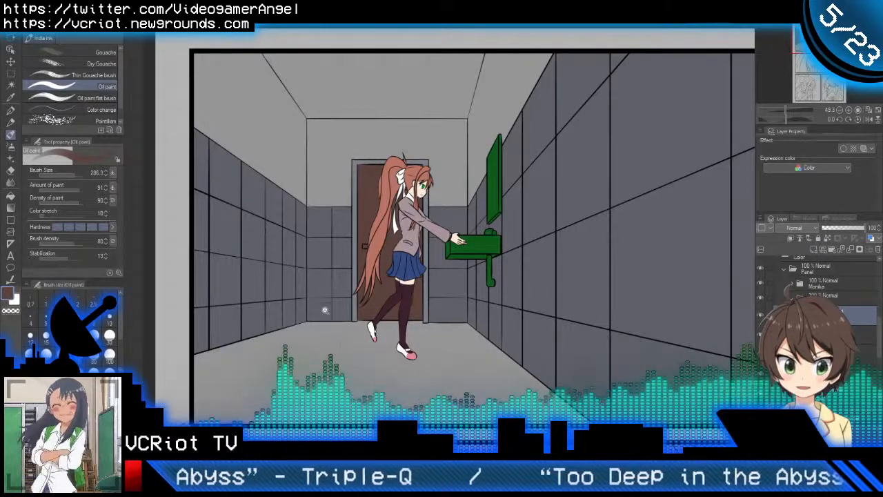
Step: Fill the doorknob beside the girl's ponytail with blue-grey
scroll(325, 303, up, 4)
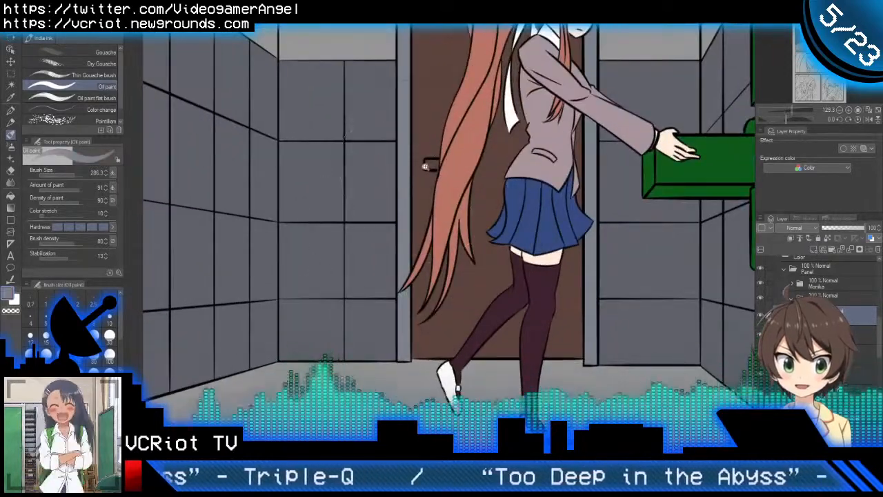
scroll(427, 173, up, 4)
key(g)
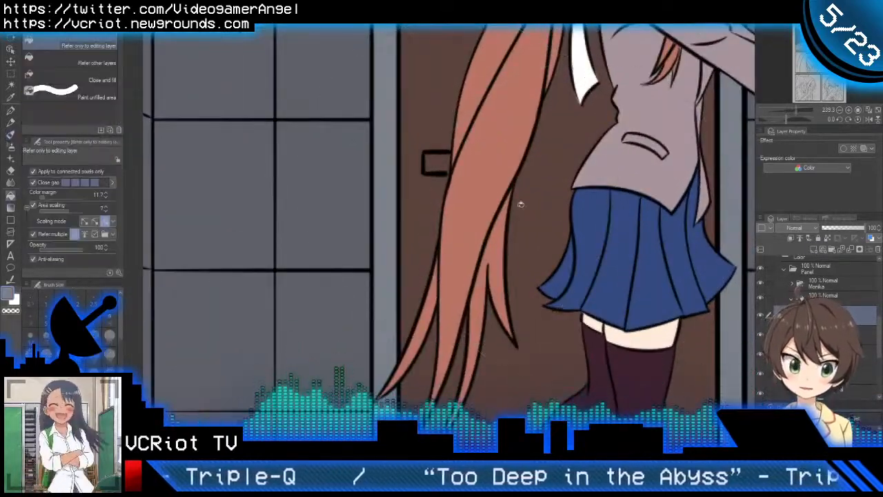
click(441, 162)
scroll(443, 163, down, 7)
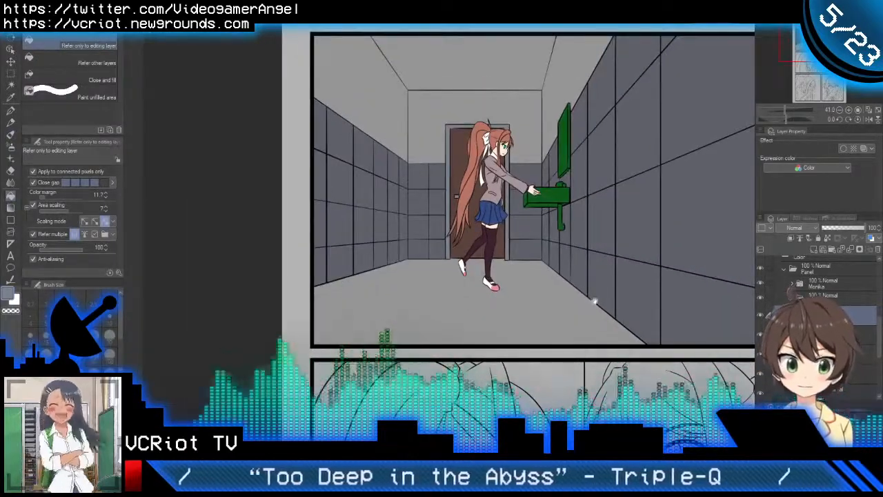
Step: Move the door-frame colour layer above the Doorknob layer, merge the two, and name the merged layer "Doorknob and frame"
drag(596, 281, 531, 310)
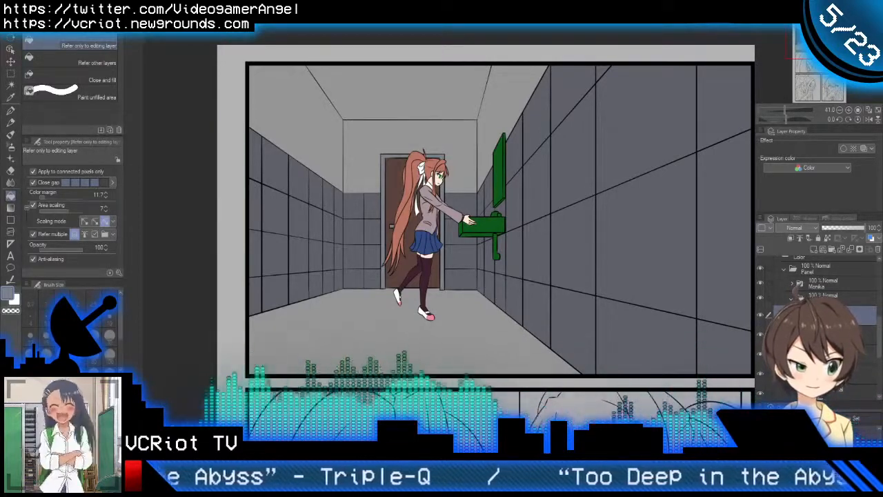
scroll(821, 324, down, 1)
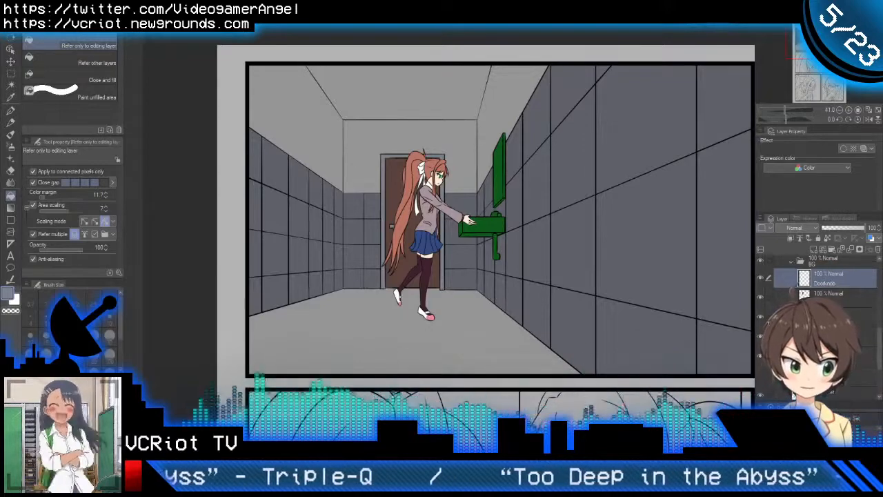
click(760, 317)
click(760, 318)
click(828, 317)
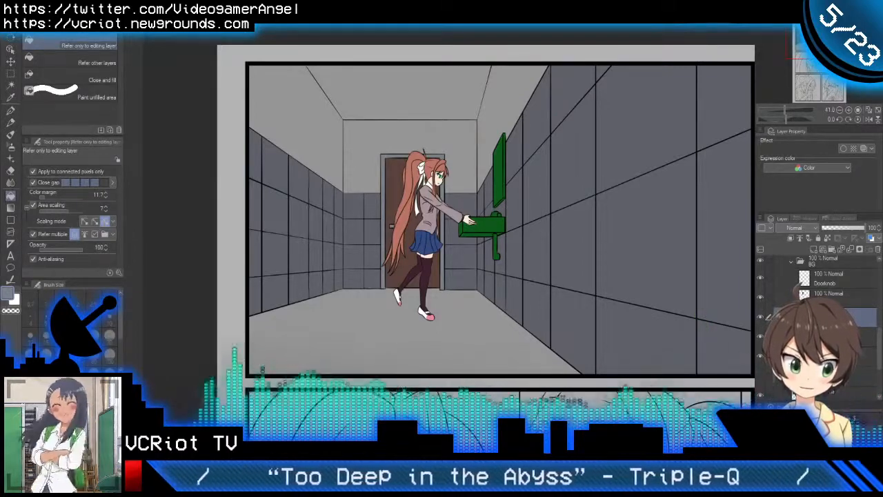
drag(834, 284, 835, 279)
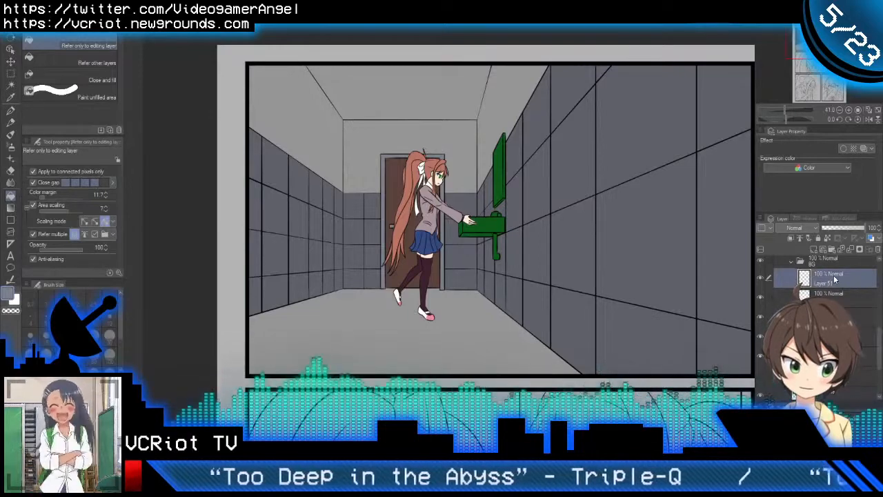
key(ctrl+e)
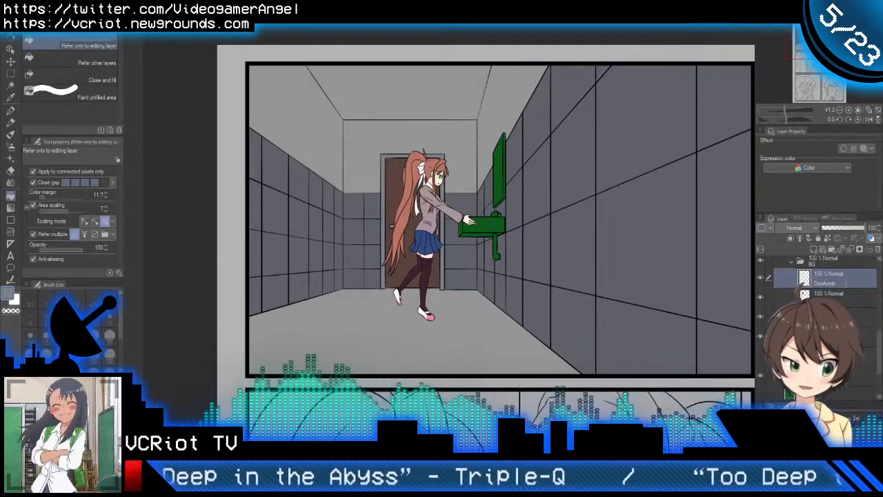
text(and frame)
key(Return)
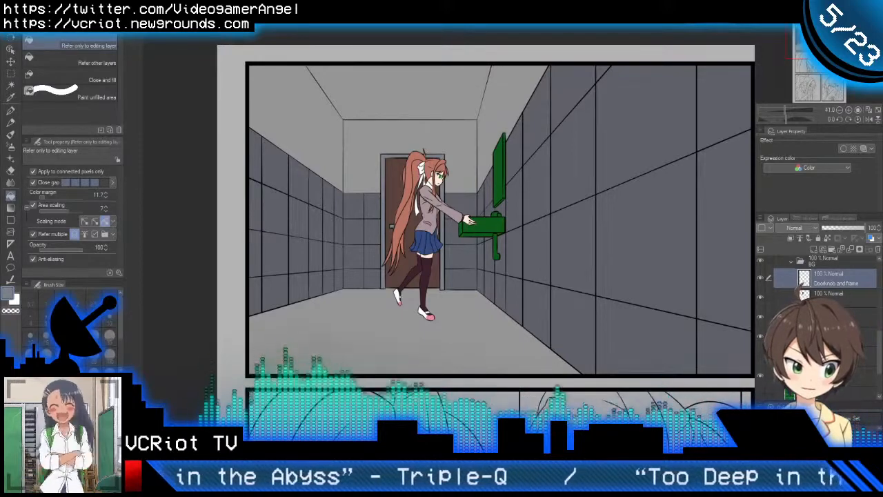
Step: Fill the front, side and underside of the sink with light grey on the sink's colour layer
click(760, 317)
click(760, 316)
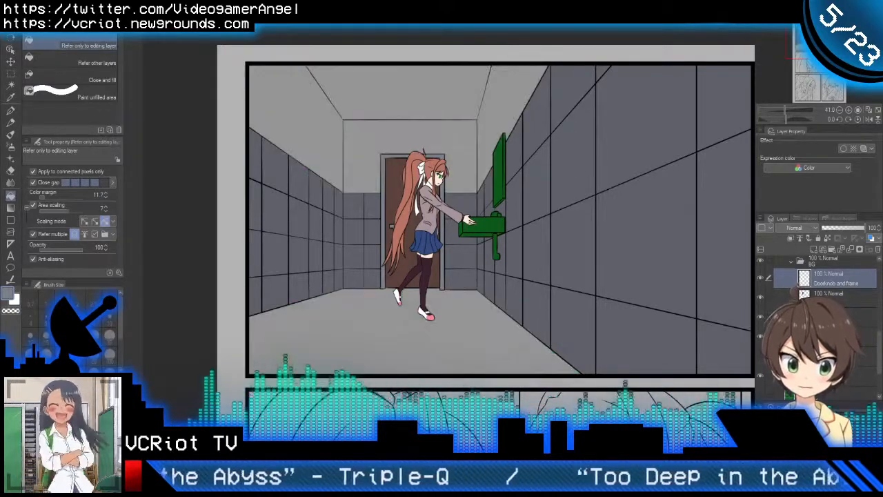
click(834, 316)
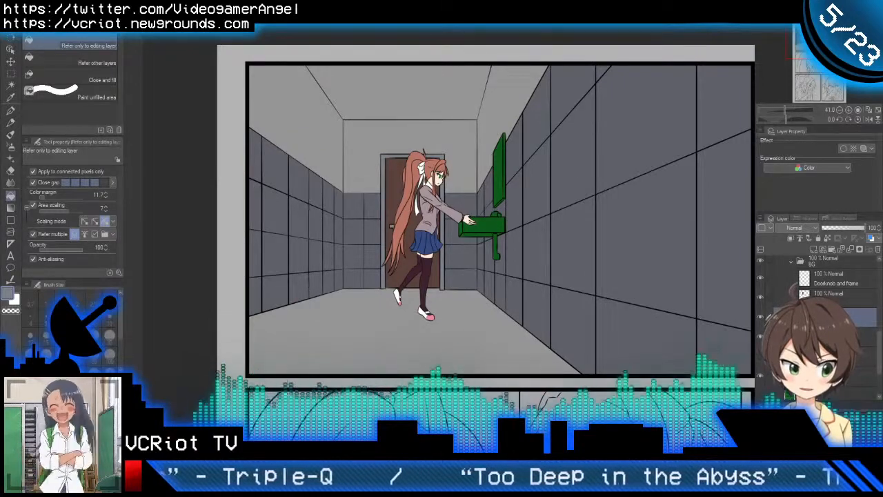
scroll(831, 314, up, 2)
click(832, 316)
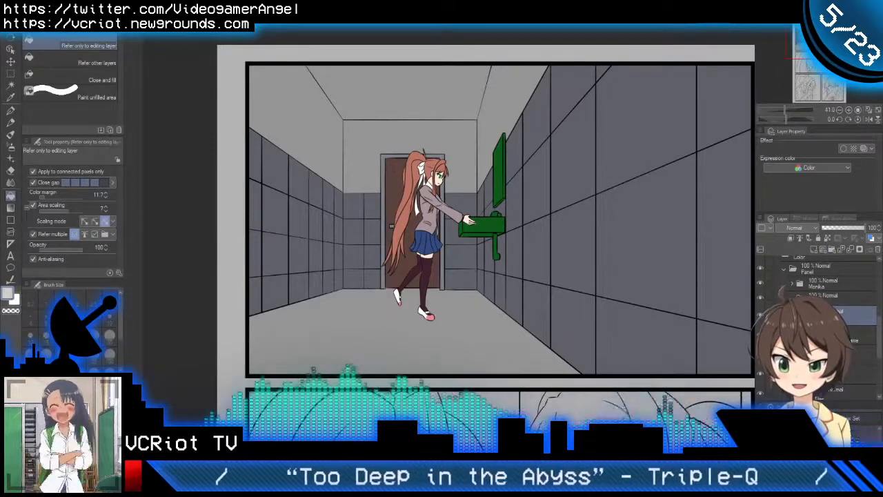
scroll(490, 216, up, 5)
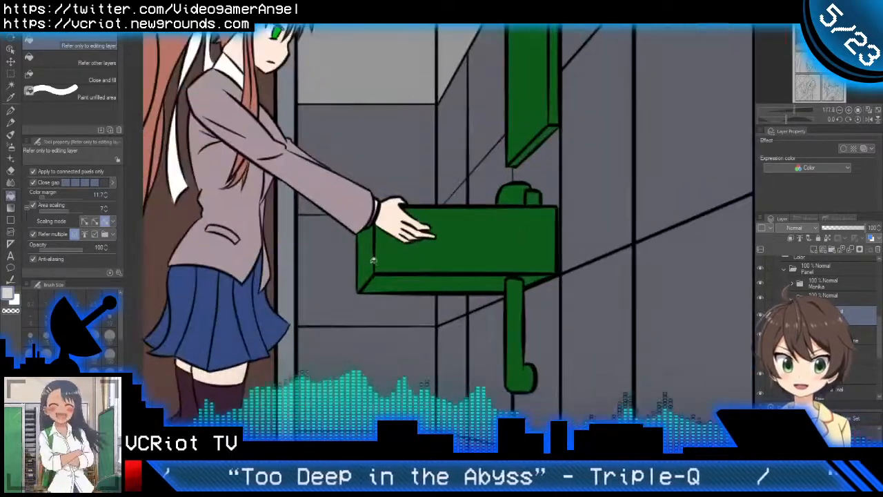
click(405, 255)
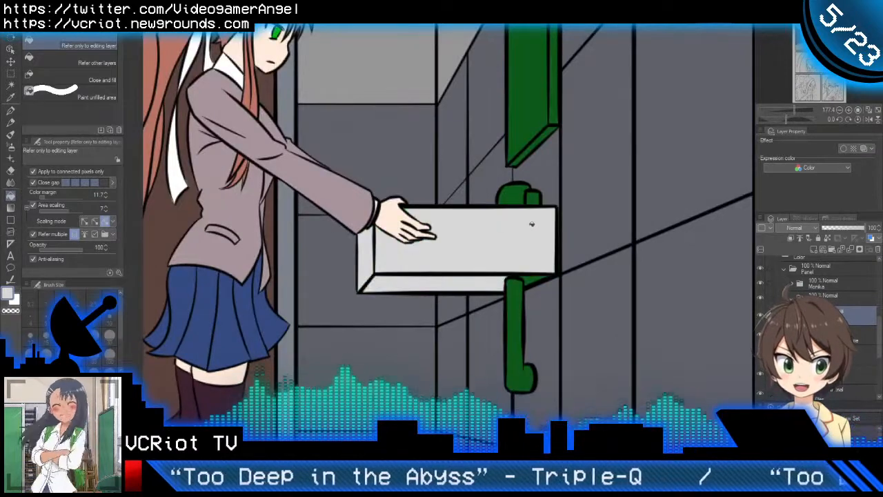
Step: Fill the small sink area beside the drainpipe light grey and set the Oil paint brush size to 20
scroll(529, 278, up, 4)
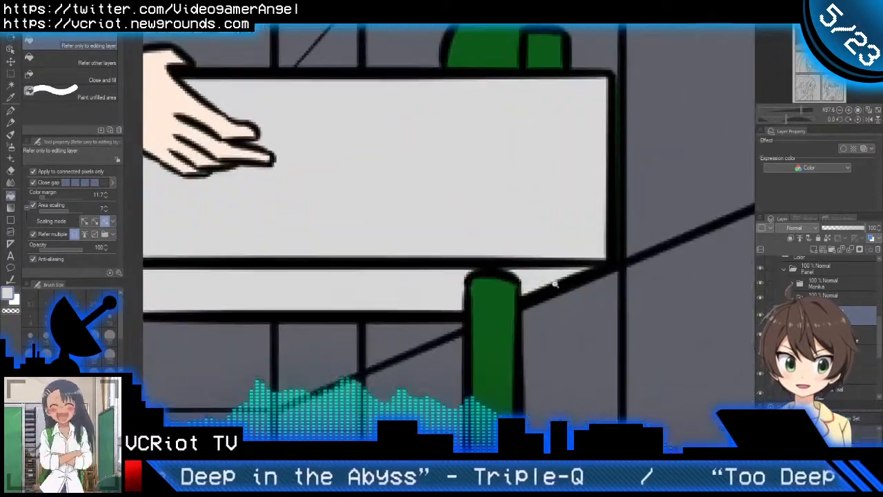
key(b)
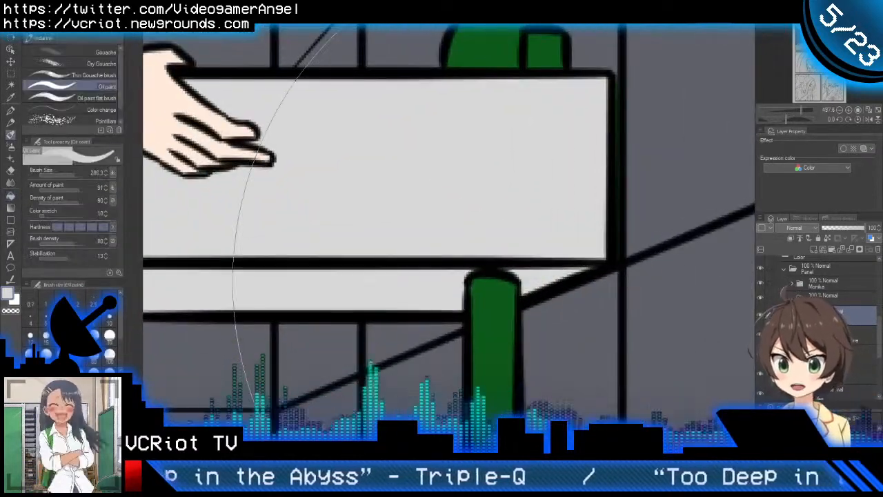
click(78, 334)
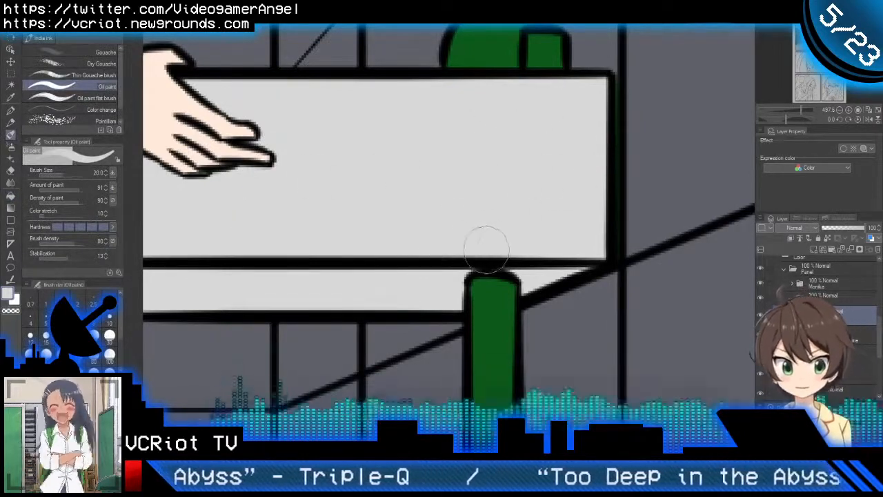
scroll(545, 198, down, 3)
scroll(550, 200, down, 5)
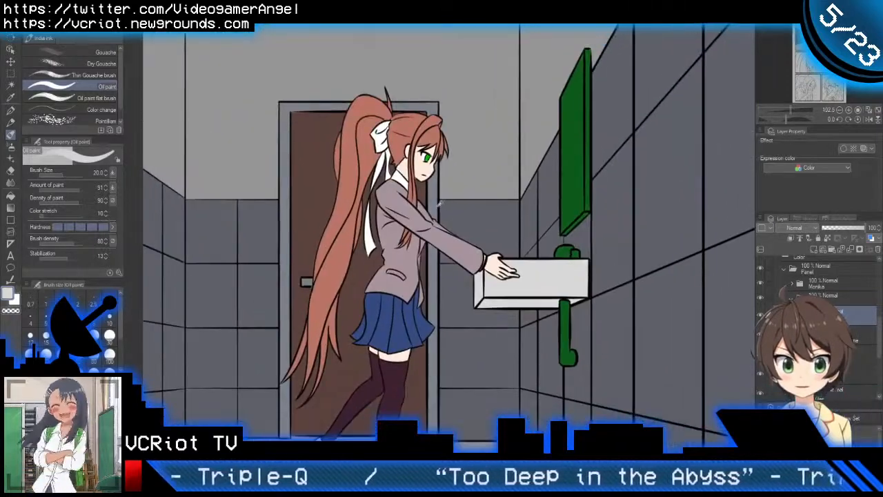
Step: Fill the faucet and the drainpipe of the sink with the door frame's blue-grey
alt+click(434, 200)
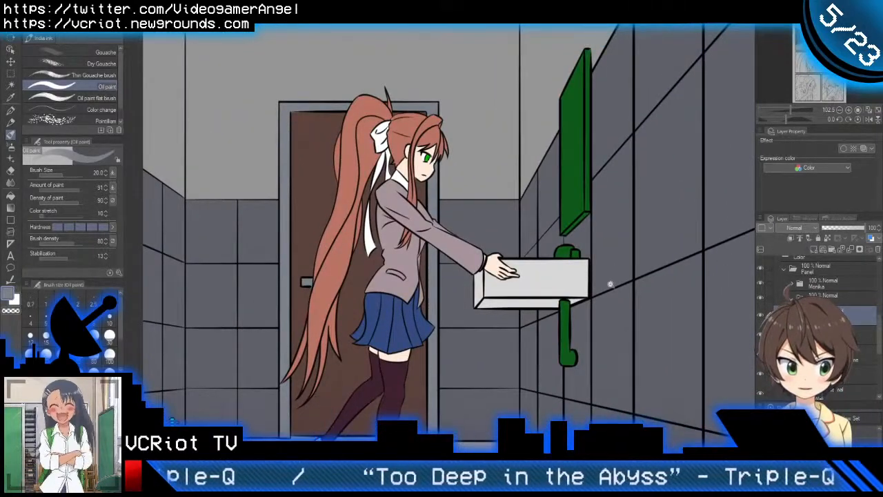
scroll(559, 241, up, 2)
key(g)
click(559, 242)
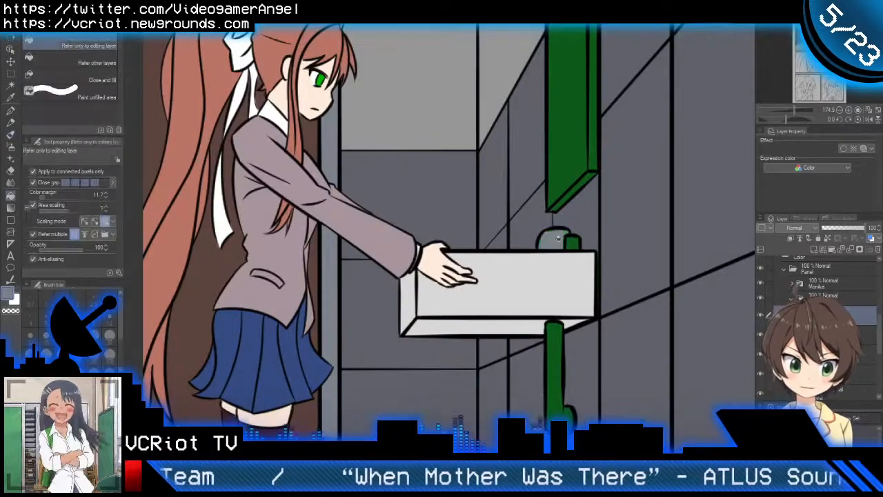
click(571, 242)
click(561, 356)
scroll(561, 357, down, 3)
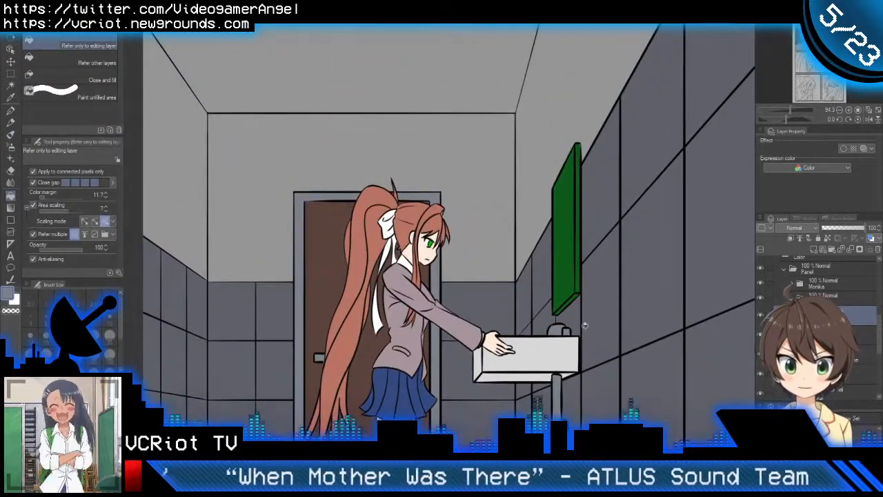
Step: Try filling the mirror's edges blue-grey and its glass light blue on the current colour layer
scroll(595, 276, up, 2)
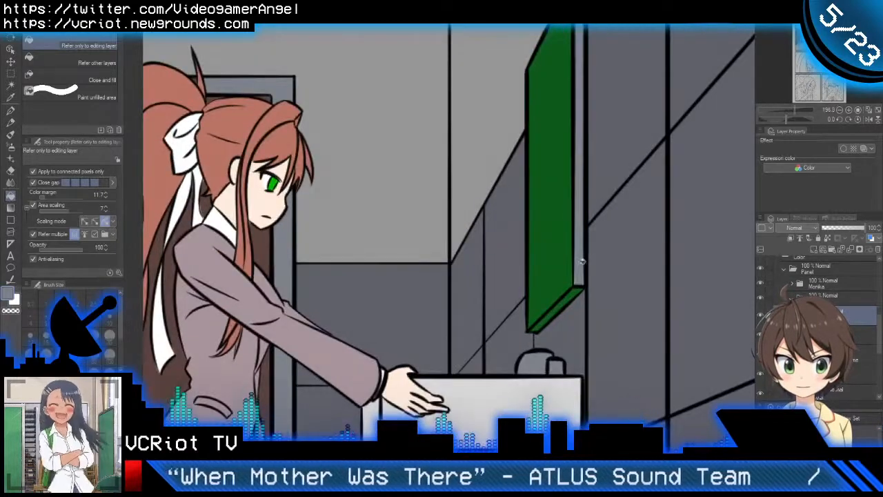
scroll(562, 324, down, 2)
scroll(561, 324, down, 4)
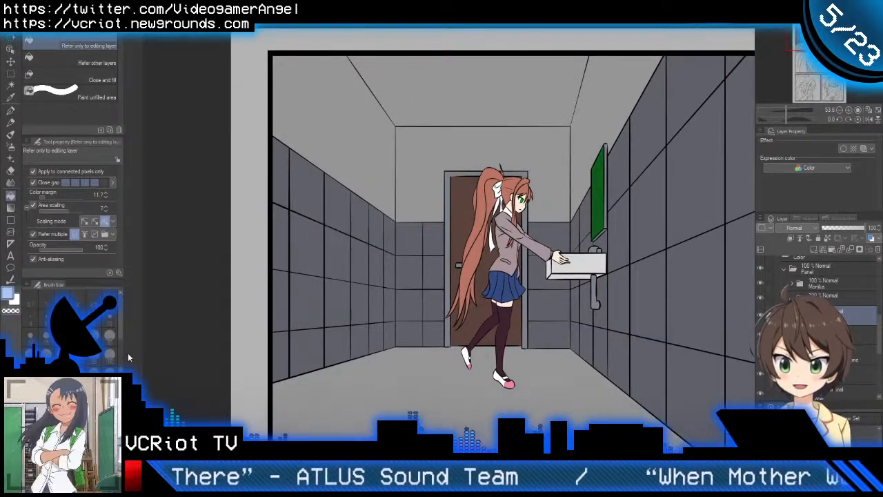
scroll(607, 202, up, 2)
click(616, 231)
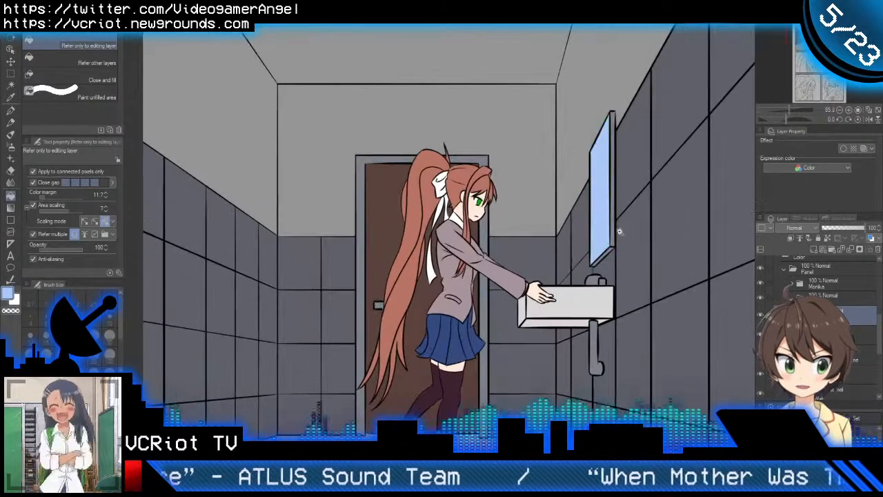
scroll(619, 231, down, 3)
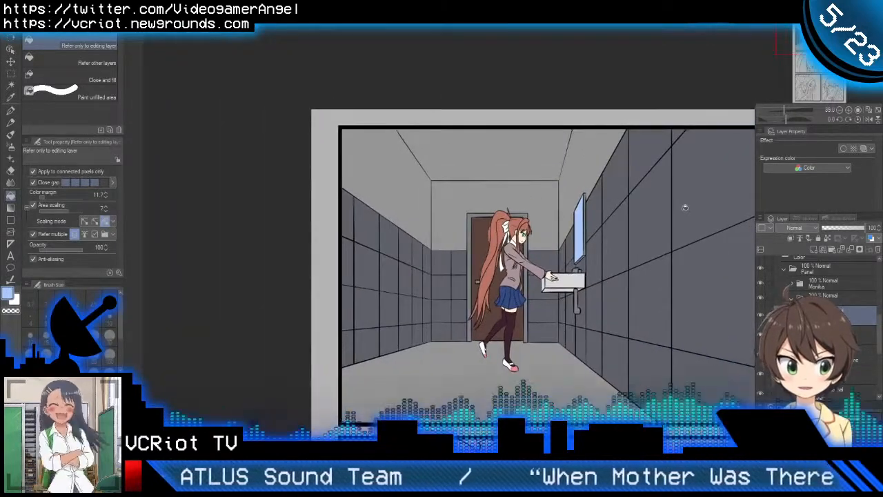
click(760, 320)
click(760, 320)
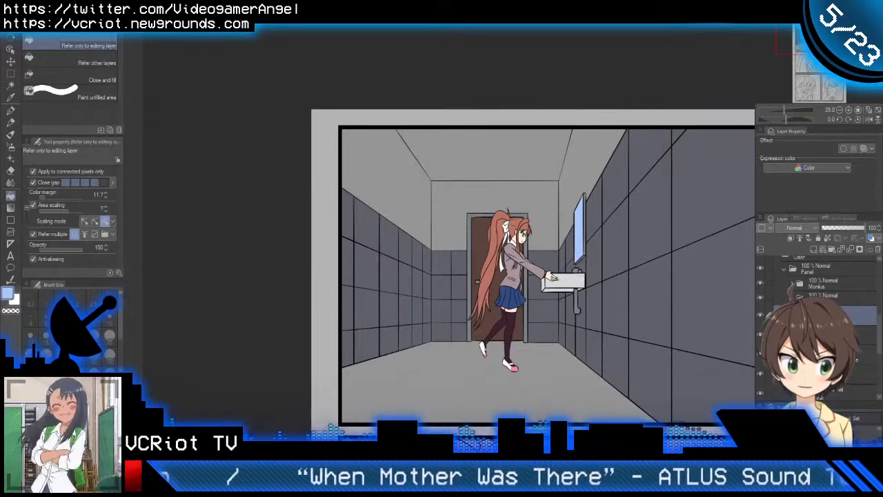
Step: Undo the blue-grey and light-blue fills on the mirror
scroll(661, 268, up, 3)
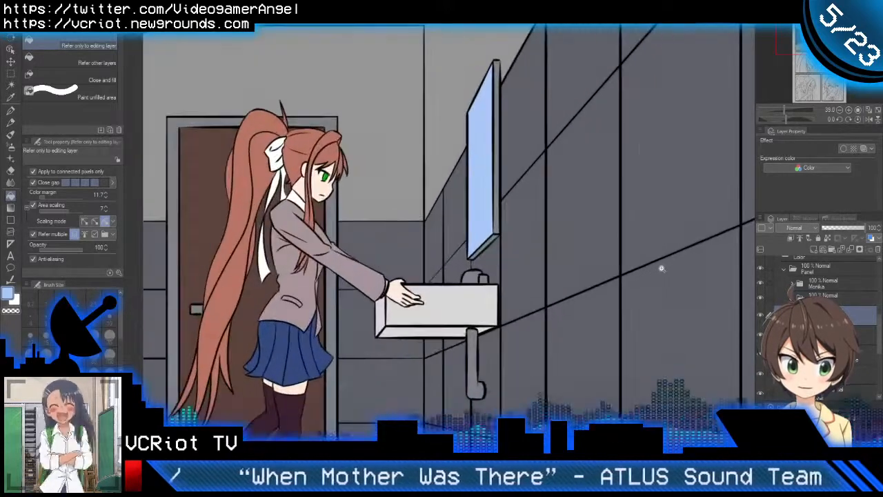
drag(575, 232, 585, 278)
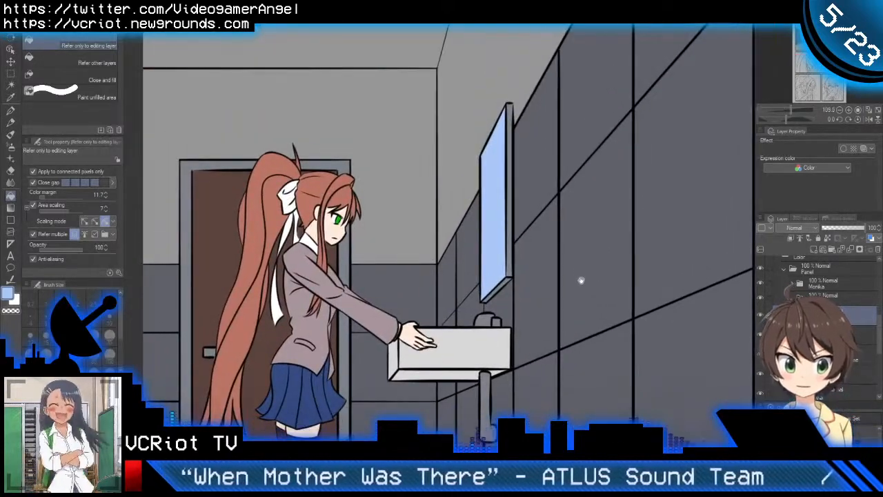
click(509, 174)
click(509, 174)
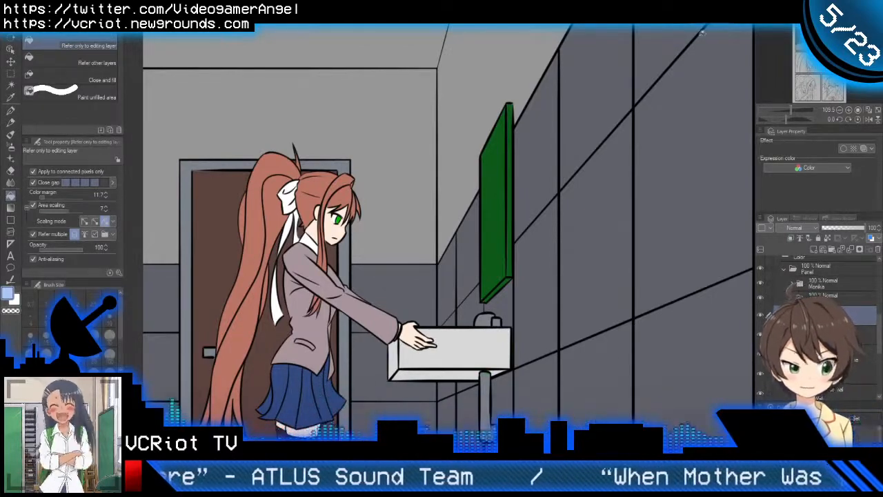
key(ctrl+space)
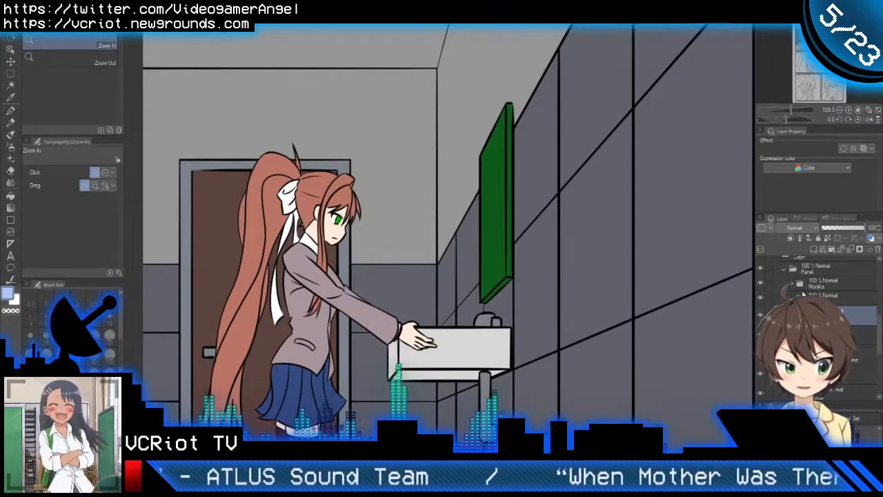
Step: Select the mirror's own colour layer and fill the mirror glass light blue
key(ctrl+z)
key(ctrl+y)
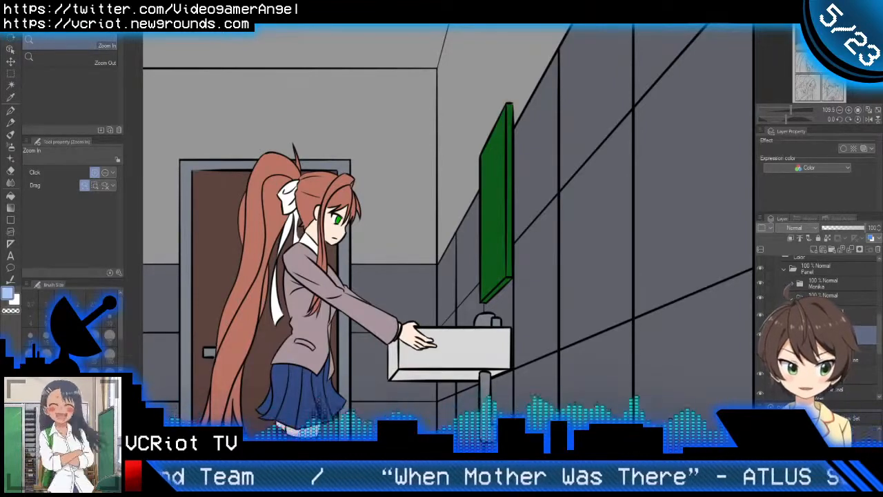
click(833, 315)
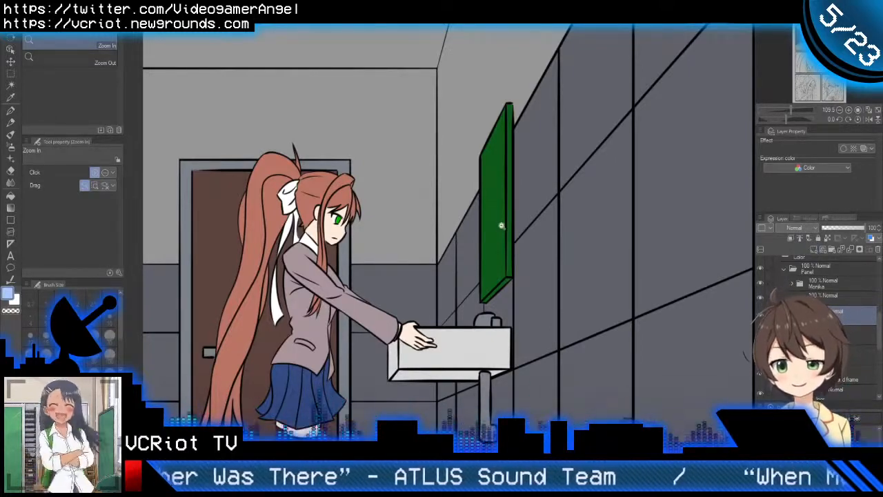
drag(502, 226, 521, 218)
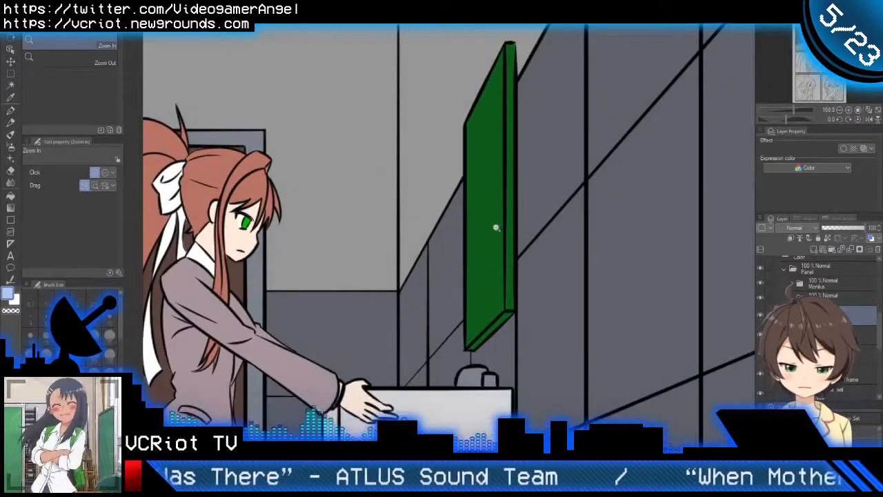
key(g)
click(492, 228)
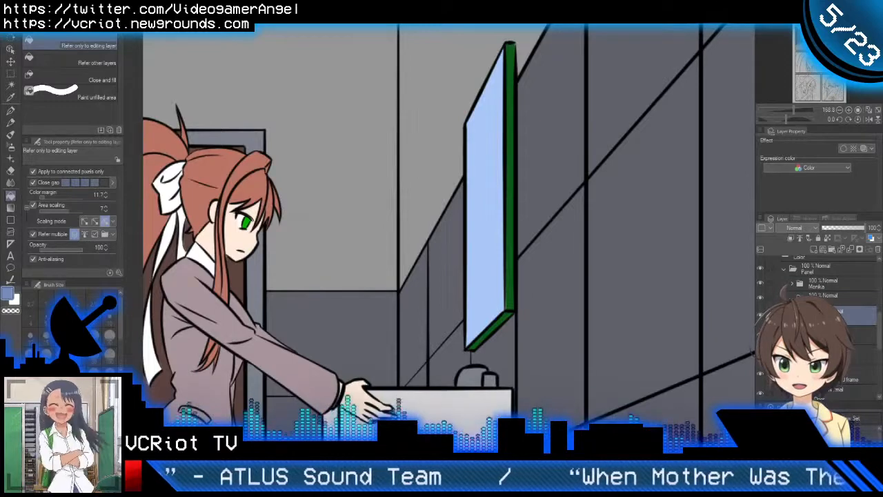
Step: Fill the mirror's side and lower edges with a darker blue than the glass
scroll(506, 222, up, 1)
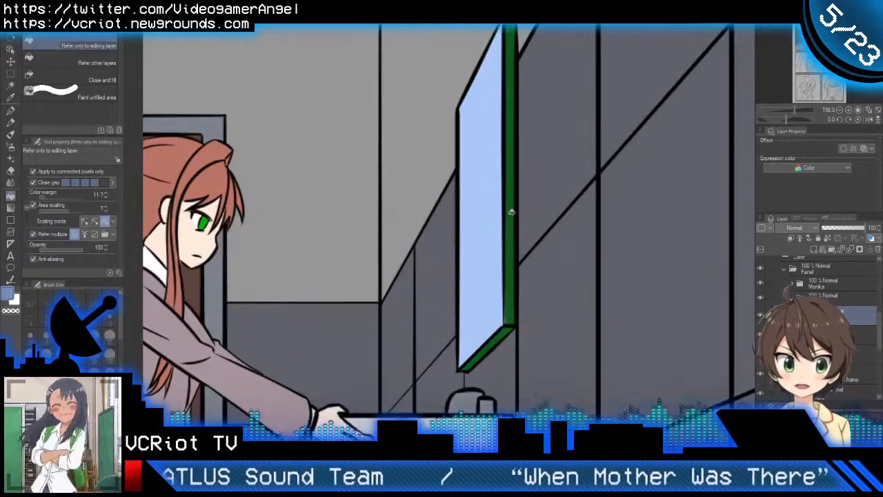
click(508, 243)
click(503, 334)
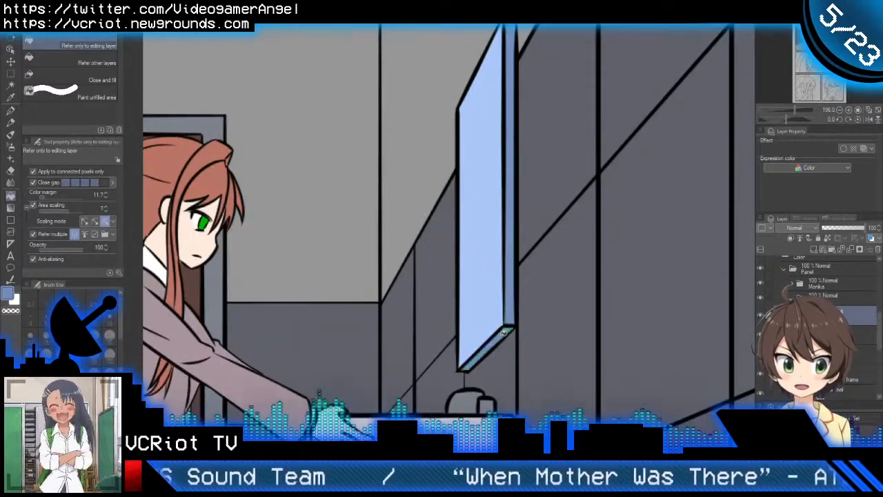
scroll(527, 321, down, 5)
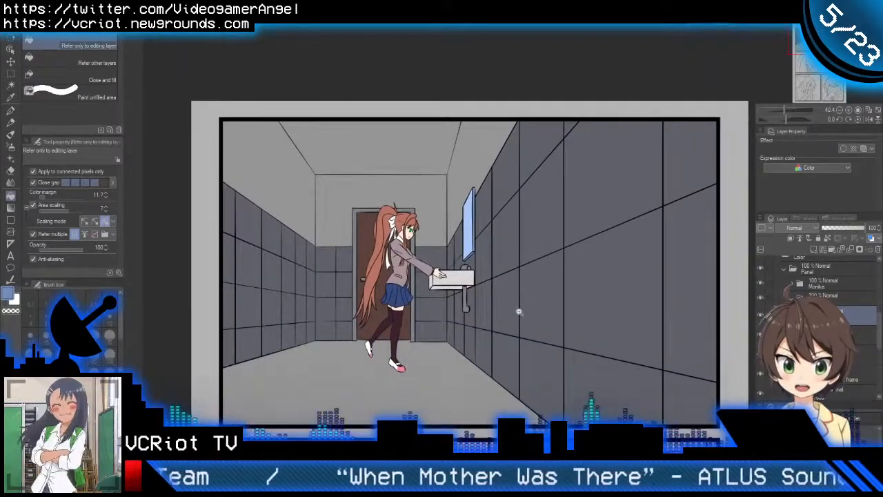
Step: Add a Hue/Saturation/Luminosity correction layer over the first panel's background, shifting the blue-grey wall tiles to grey-green
scroll(519, 312, up, 2)
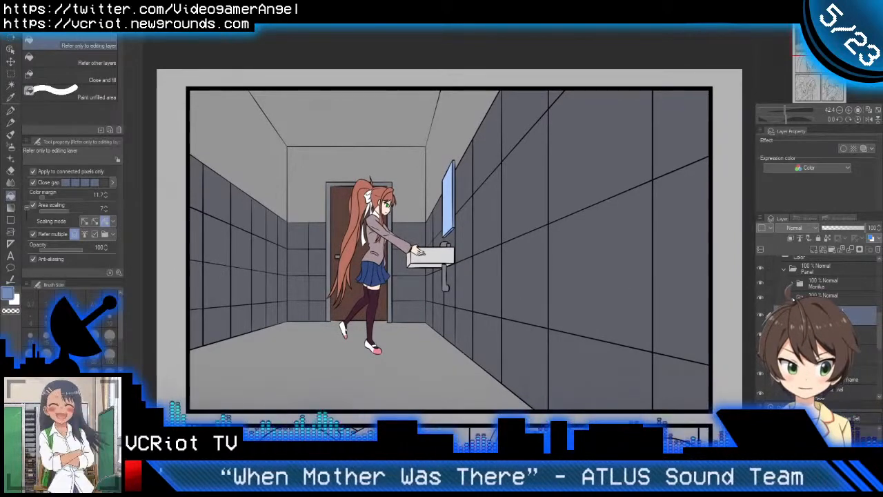
click(792, 297)
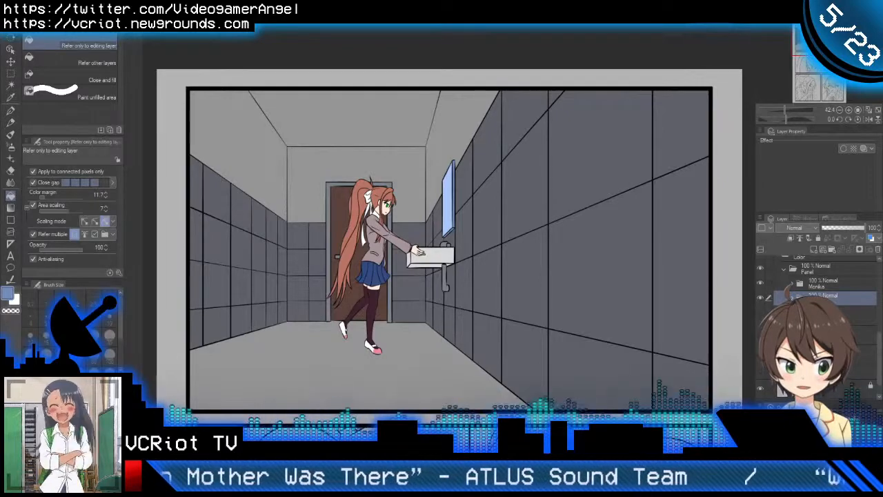
ctrl+click(800, 297)
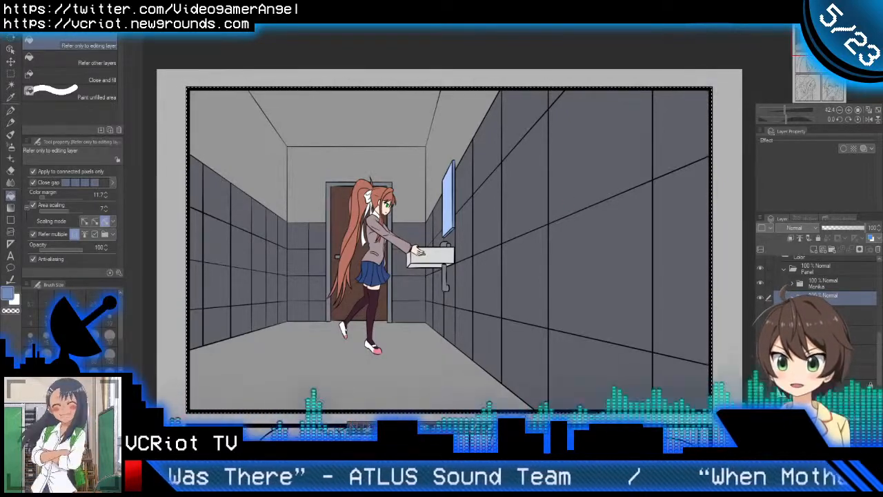
click(234, 38)
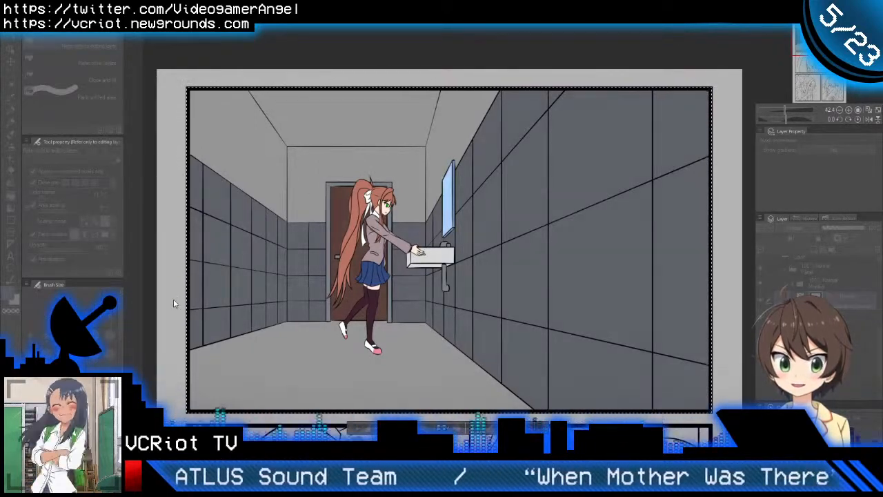
drag(174, 299, 155, 295)
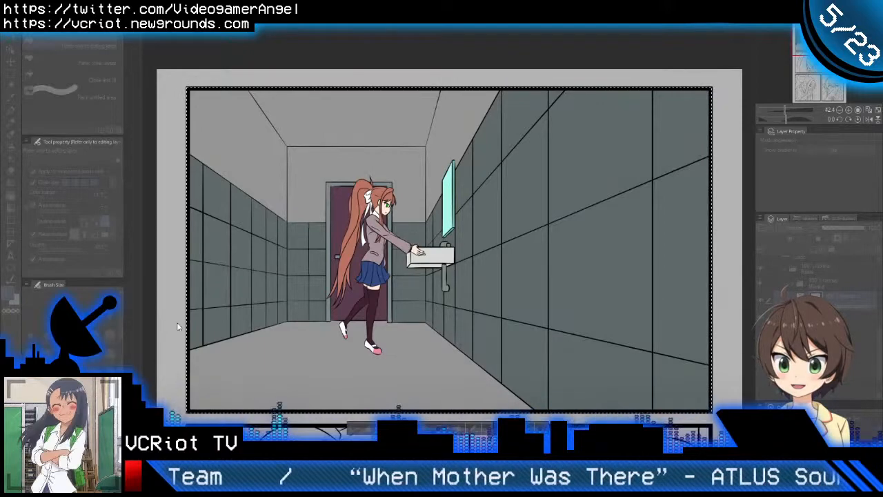
mouse_move(178, 322)
mouse_down()
mouse_move(192, 325)
mouse_move(167, 322)
mouse_up()
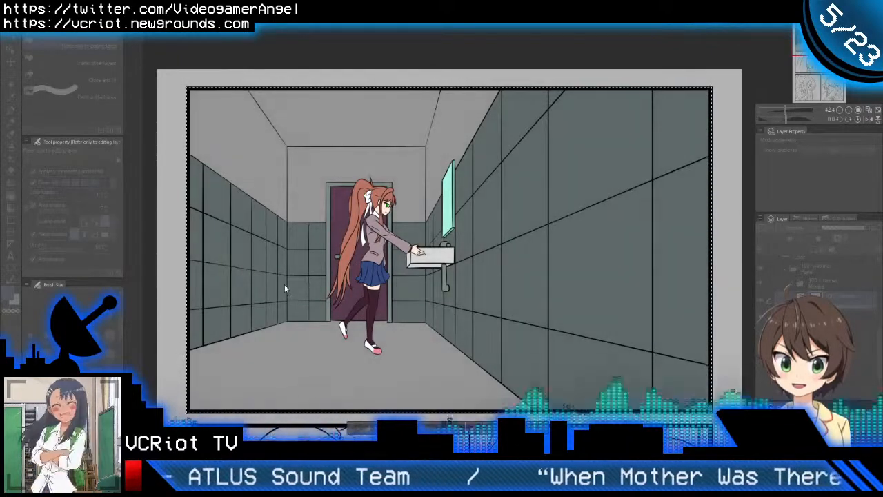
click(352, 274)
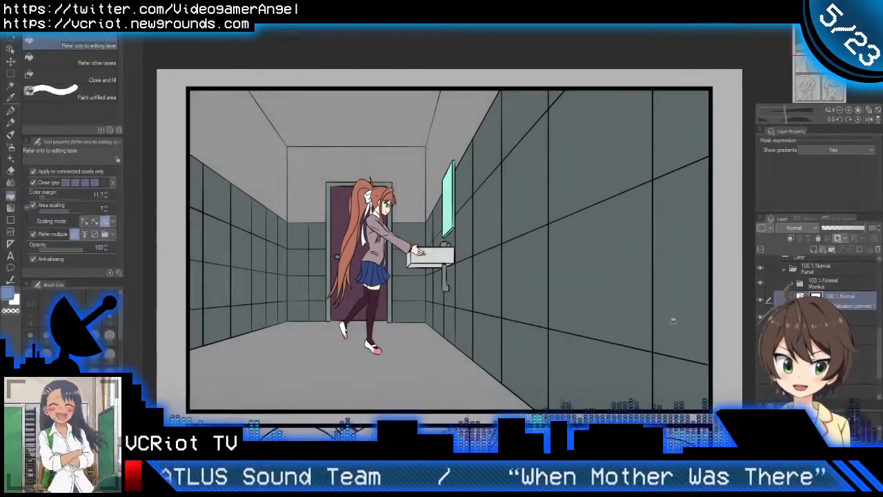
Step: Compare the background with and without the Hue/Saturation/Luminosity correction layer and leave that layer hidden
click(761, 301)
click(762, 301)
click(762, 302)
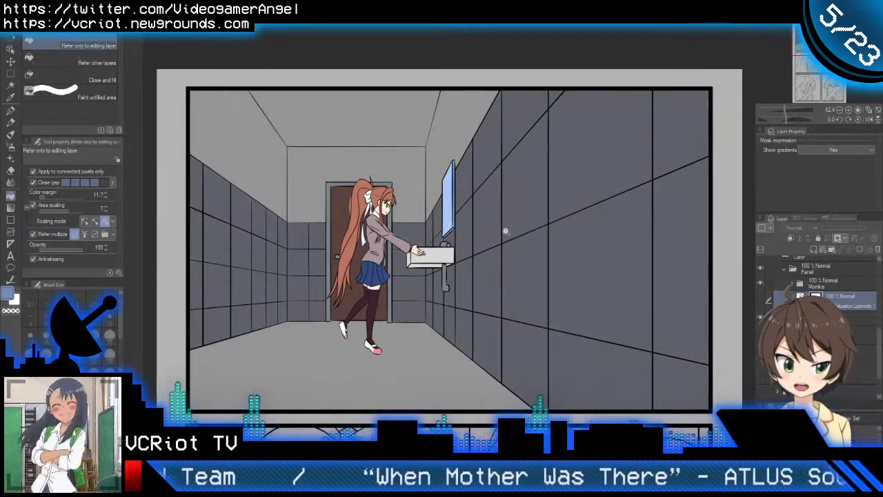
scroll(510, 232, up, 1)
scroll(545, 282, up, 1)
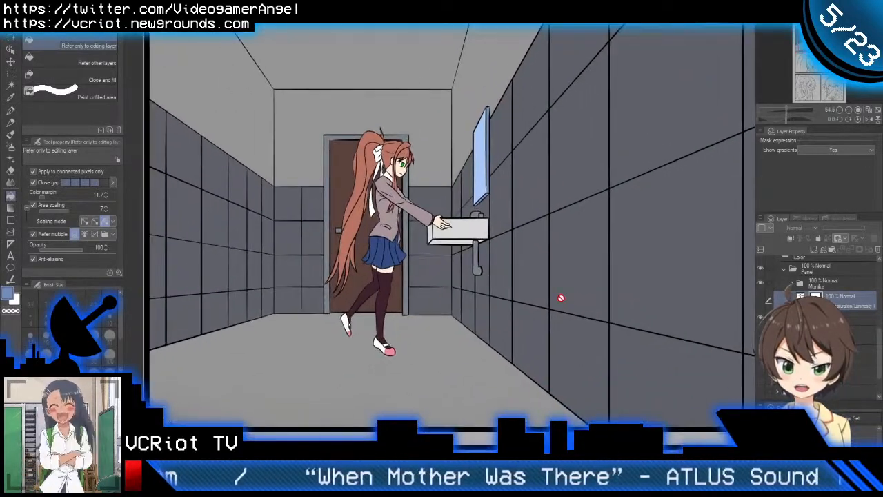
scroll(548, 293, down, 1)
scroll(541, 292, down, 1)
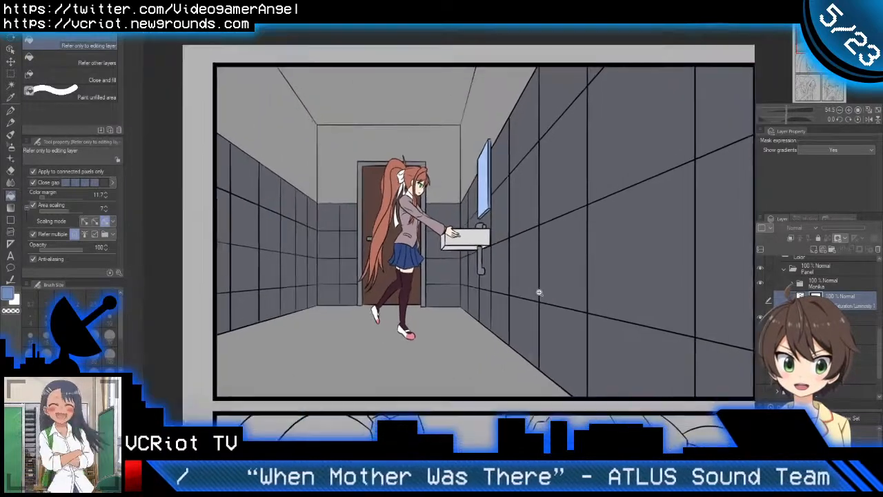
Step: Select the areas of all comic panels and invert the selection to cover the page margins and gutters
drag(538, 293, 503, 181)
drag(529, 232, 495, 236)
drag(557, 272, 532, 180)
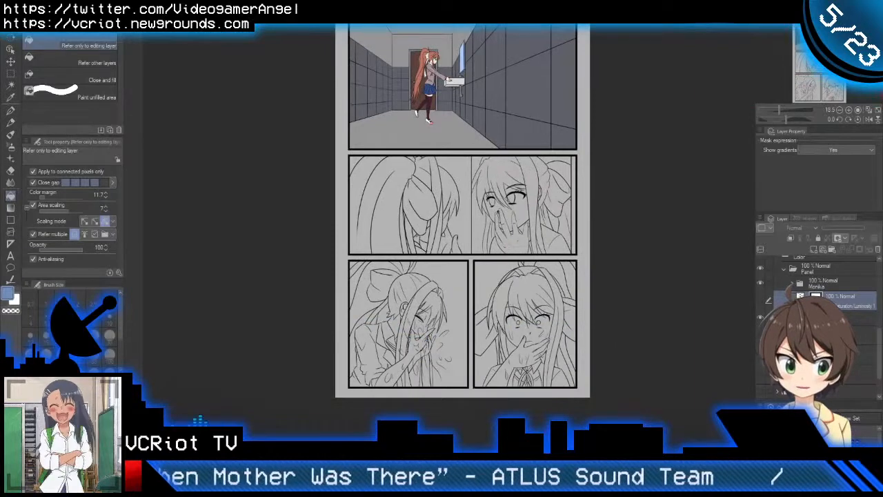
ctrl+click(802, 316)
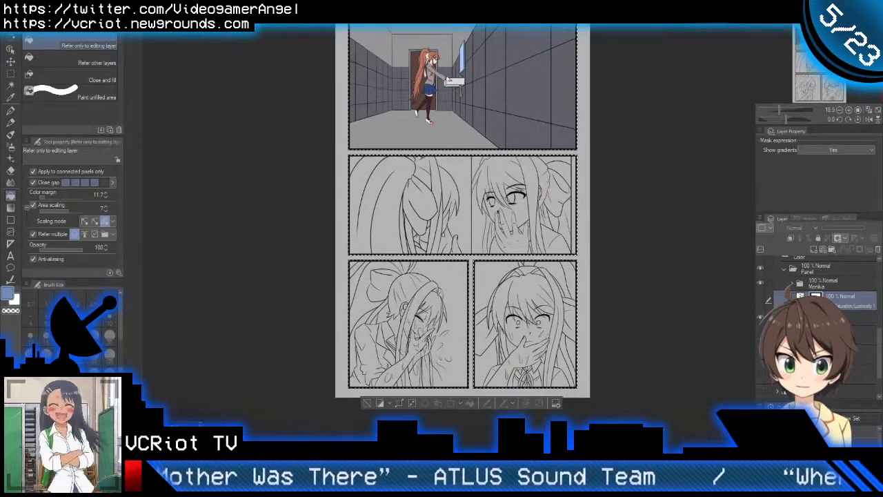
click(380, 402)
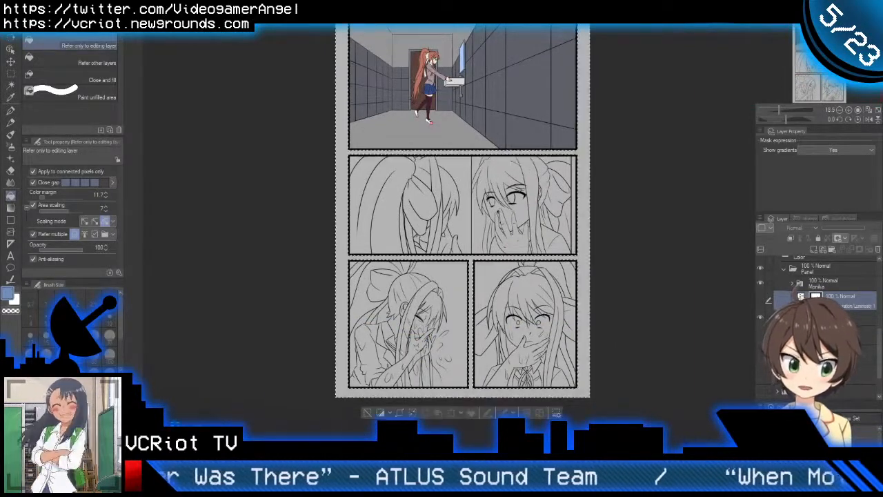
Step: Add a new layer, fill the selected margins and gutters with black, and deselect
scroll(825, 325, down, 1)
click(835, 348)
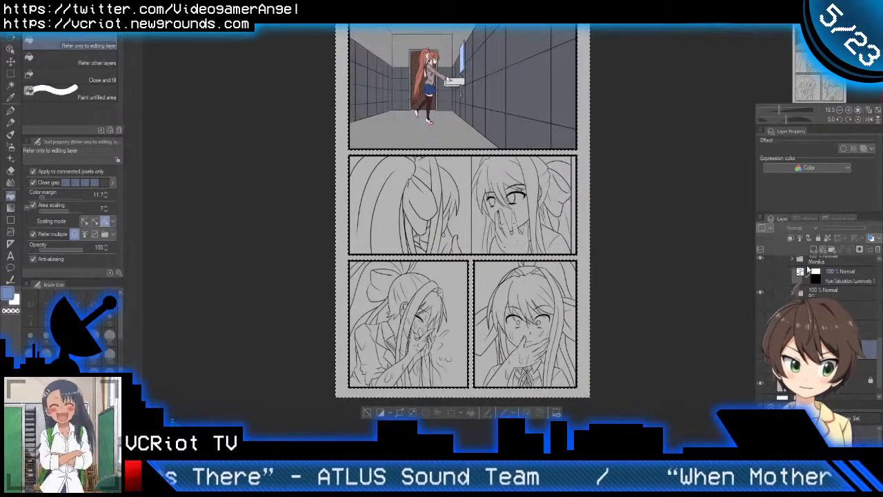
click(814, 250)
click(767, 431)
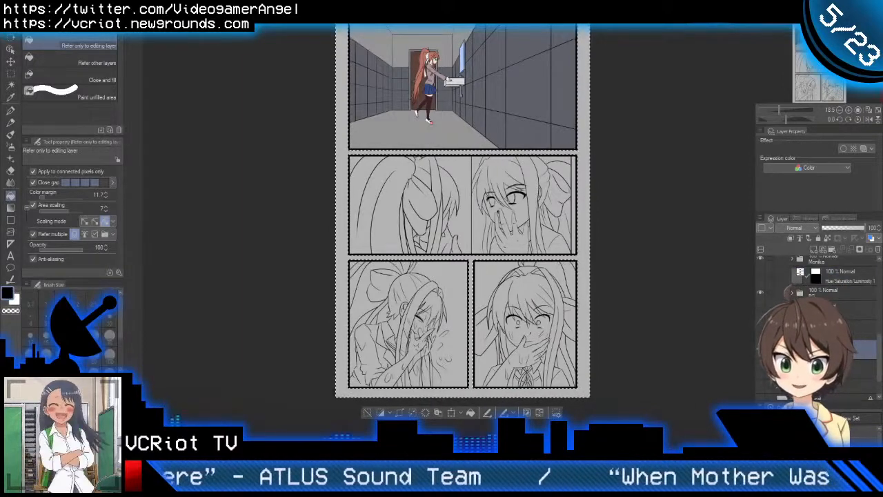
click(351, 394)
key(ctrl+d)
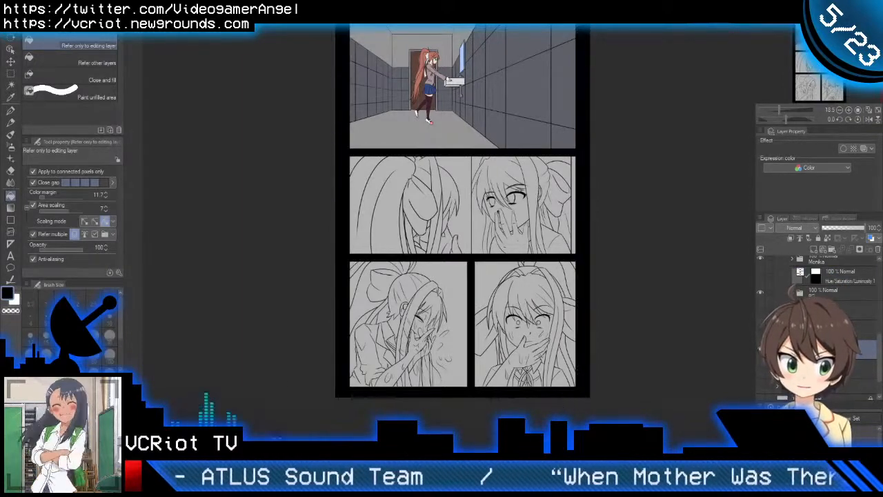
Step: Add a new layer in the first panel's Monika folder and clip it to the layer below
click(838, 367)
scroll(821, 324, up, 3)
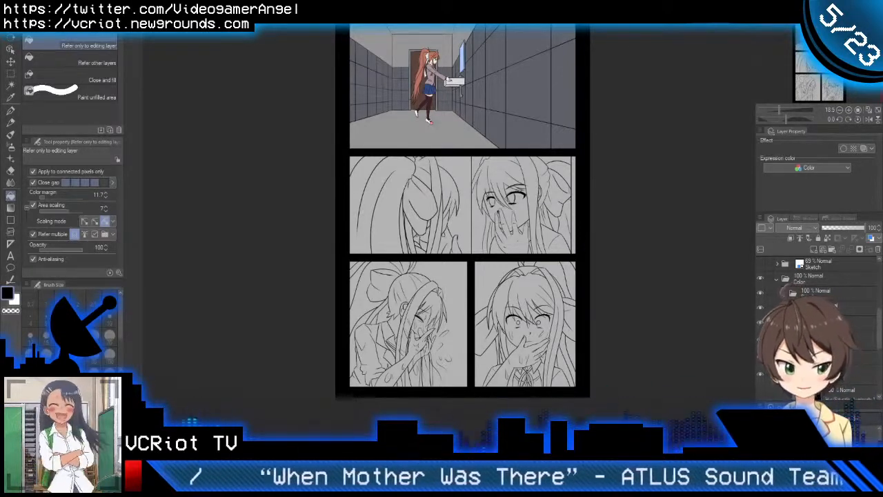
drag(479, 54, 471, 152)
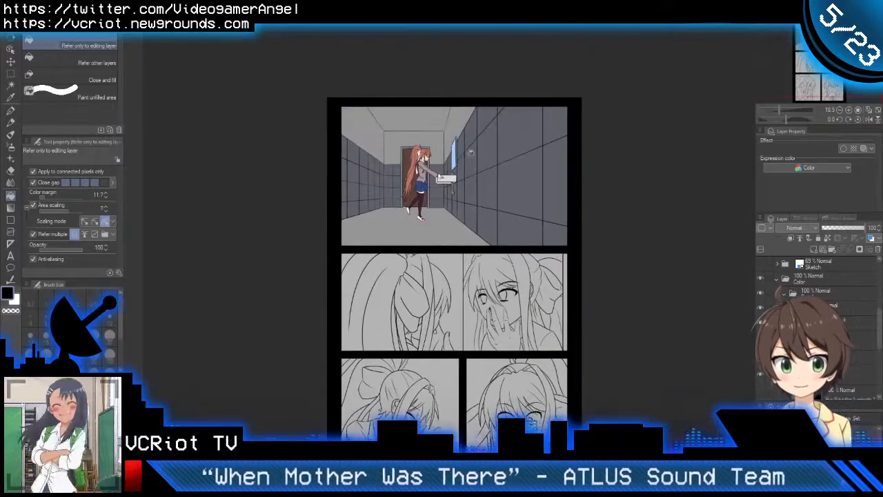
scroll(469, 150, up, 3)
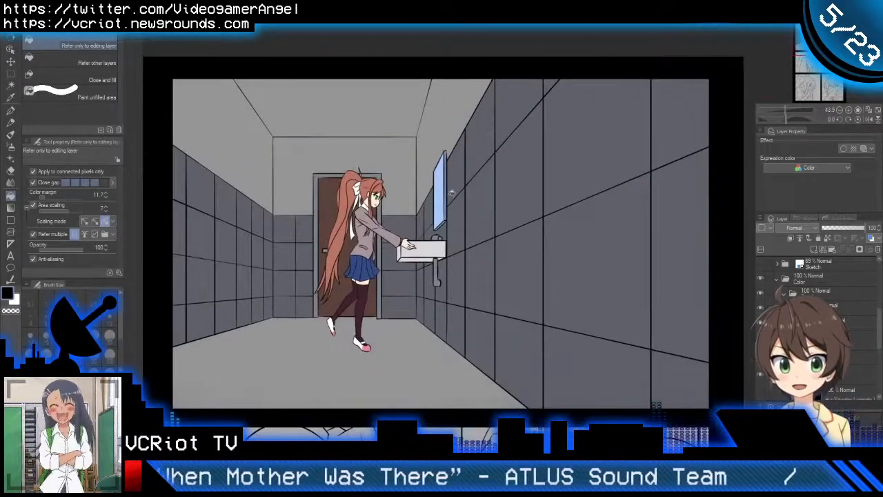
drag(373, 273, 473, 247)
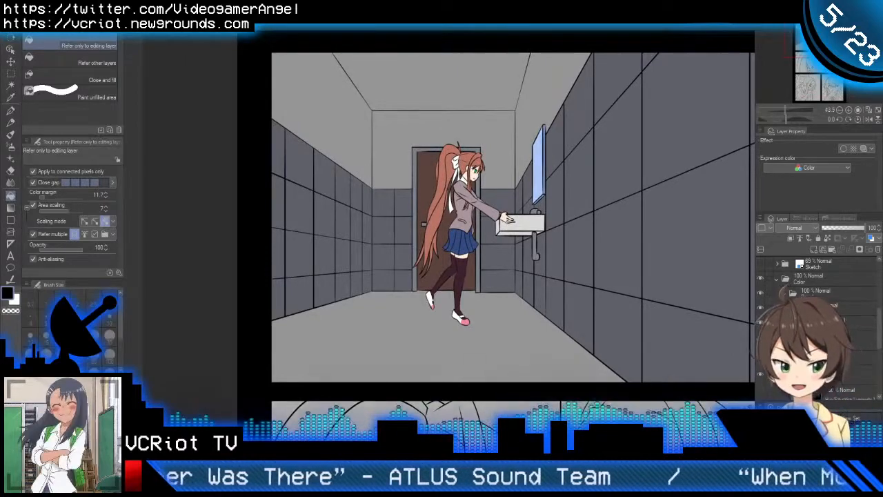
scroll(817, 324, down, 1)
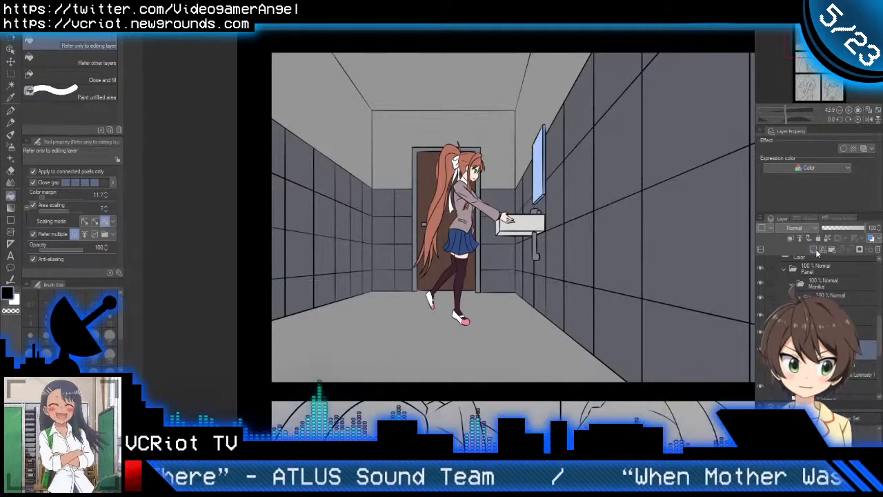
click(794, 239)
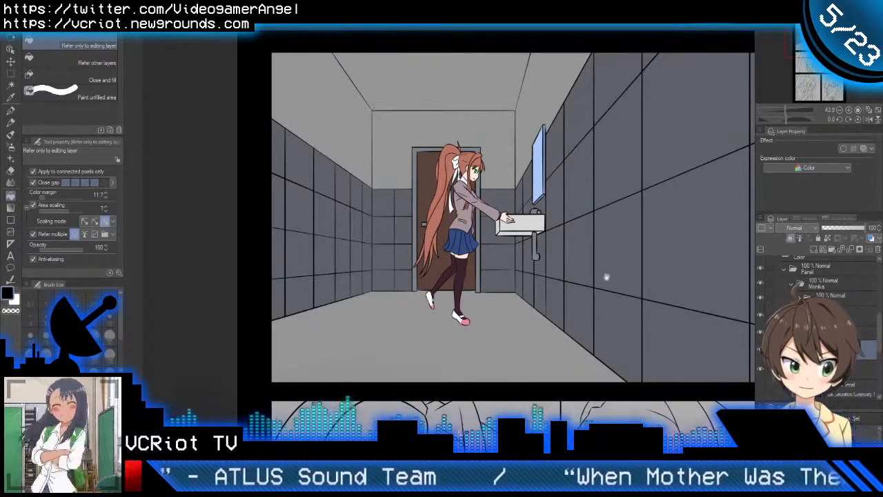
drag(606, 278, 493, 280)
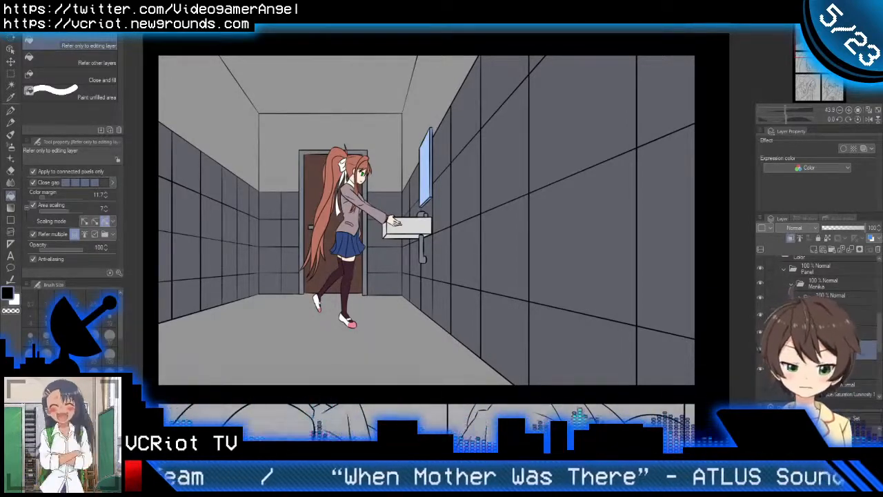
Step: Choose the Oil paint brush and examine the character's shading in the first panel of the finished Chapter 2 page 2
key(p)
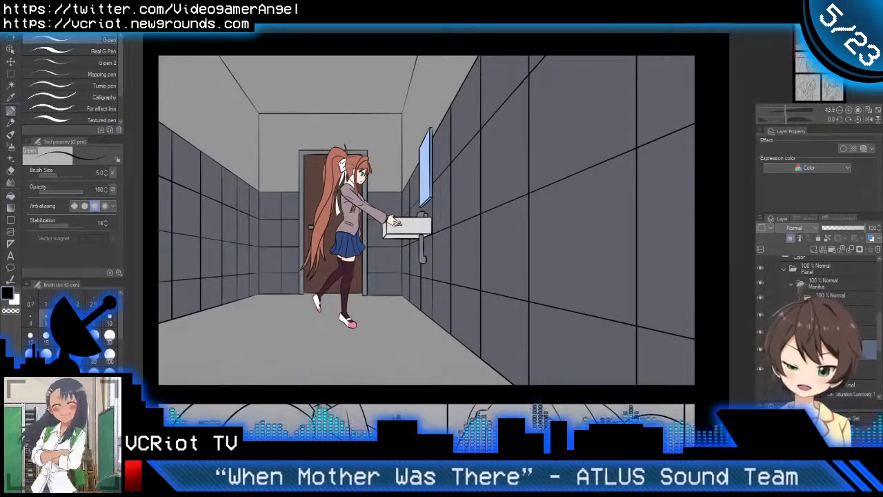
key(b)
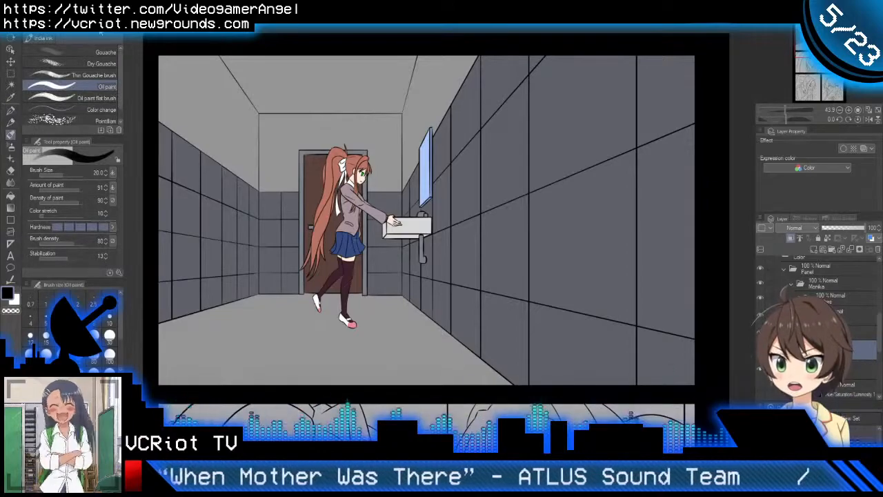
key(ctrl+Tab)
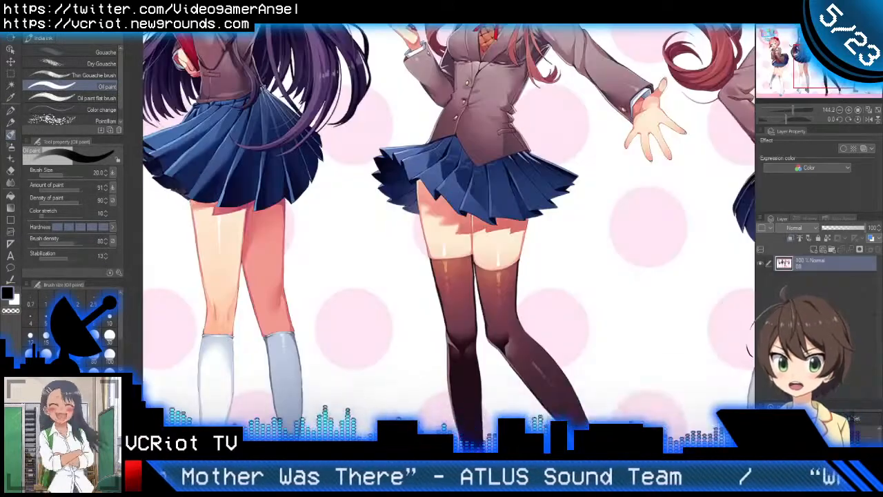
key(ctrl+Tab)
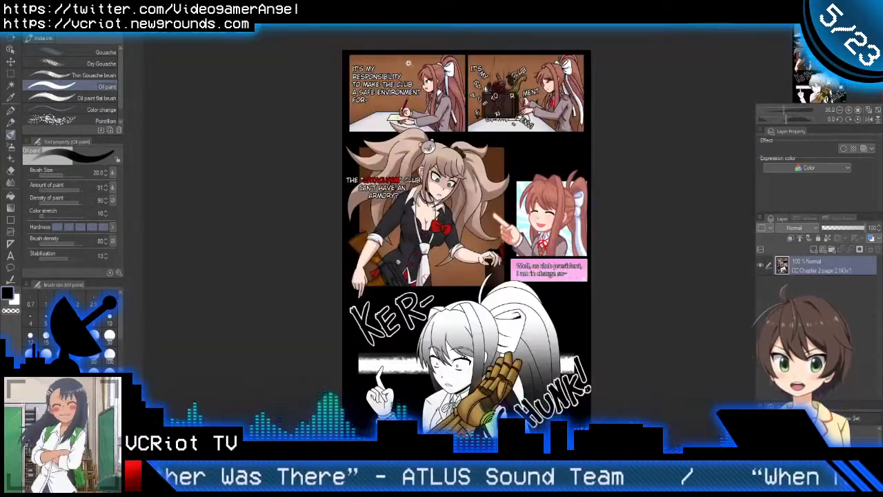
drag(411, 66, 472, 71)
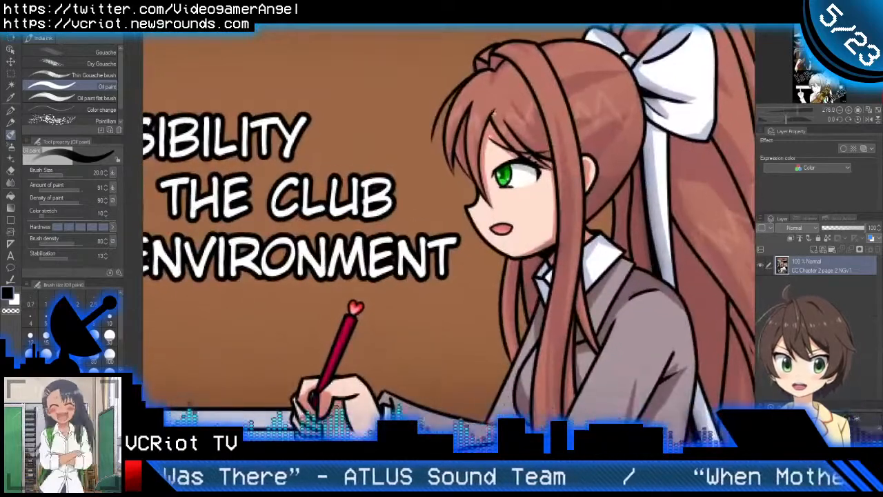
Step: Sample the skin shadow colour from the reference page, return to the comic page, and shade the inner ear with a smaller brush
alt+click(494, 126)
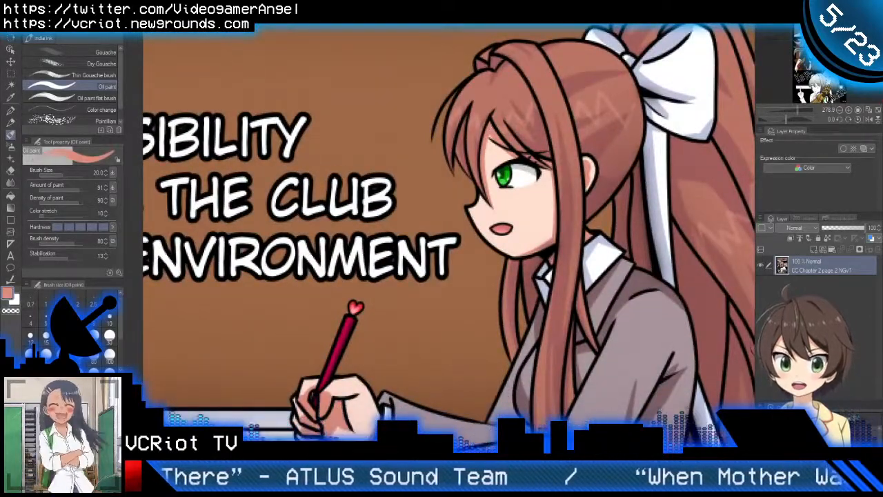
key(ctrl+Tab)
drag(362, 170, 396, 178)
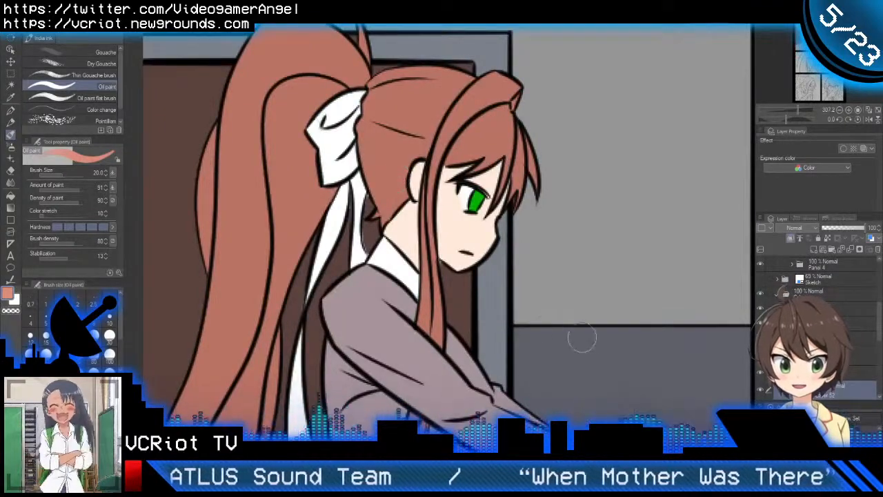
drag(454, 256, 472, 255)
drag(406, 171, 398, 170)
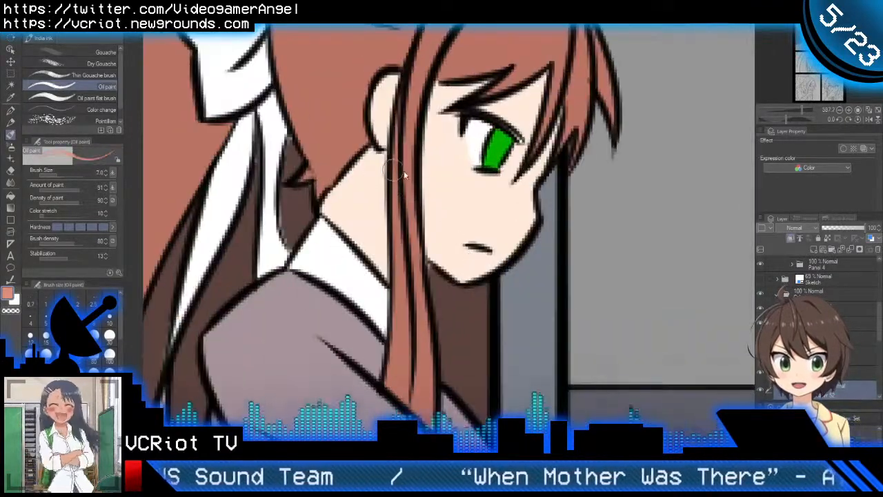
drag(396, 81, 403, 85)
drag(387, 103, 387, 146)
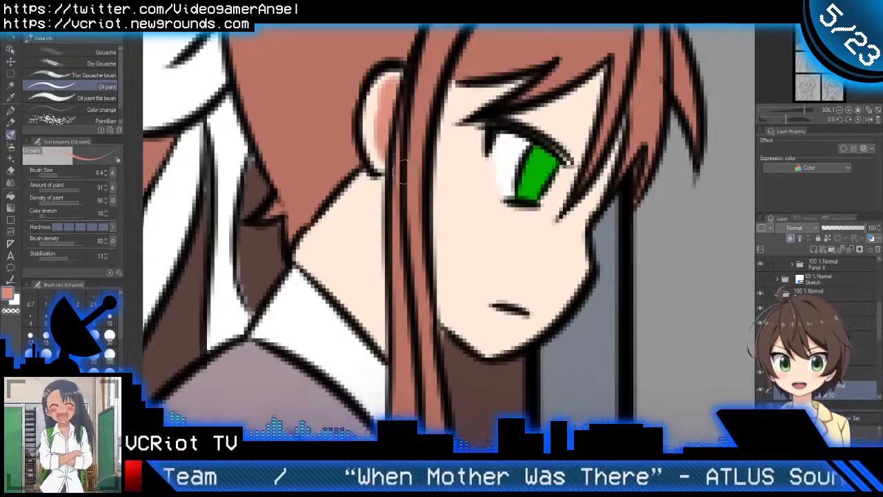
Step: Shade the neck with a 6.4 brush below the ear, along the front hair strand and down to the collar
drag(396, 223, 401, 181)
drag(388, 138, 388, 310)
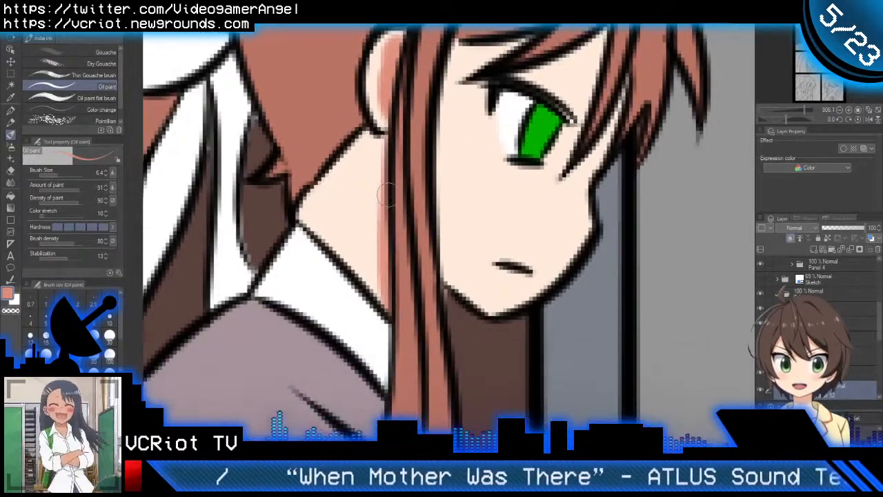
drag(368, 140, 382, 209)
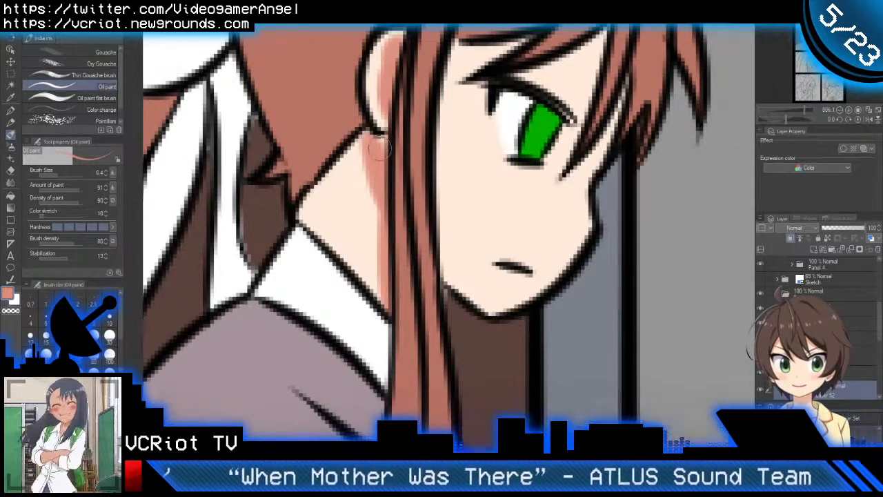
scroll(371, 143, down, 5)
scroll(381, 195, up, 5)
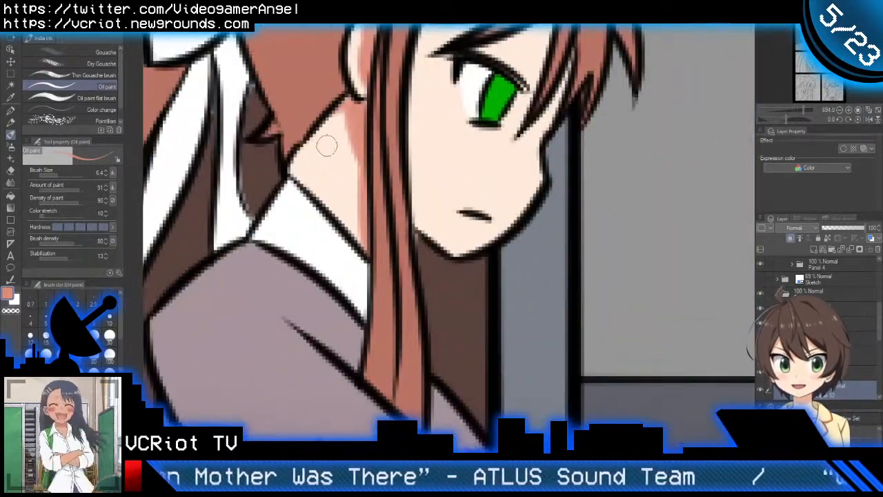
drag(358, 183, 334, 224)
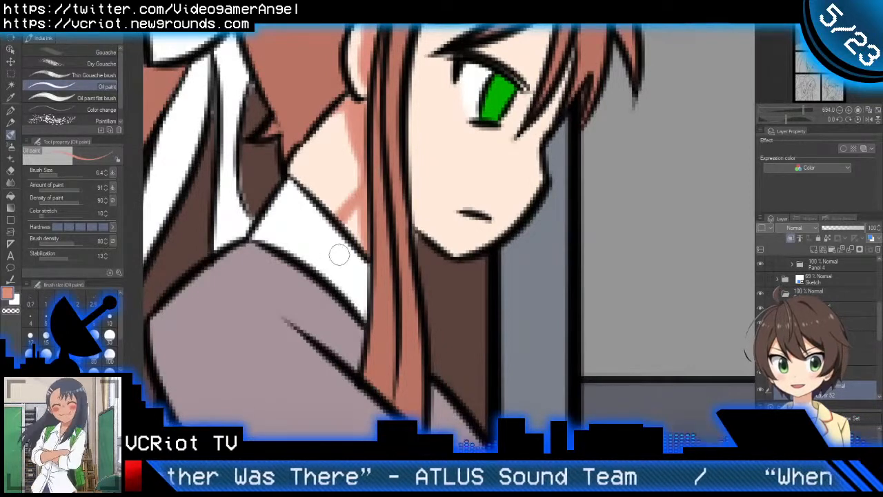
key(ctrl+z)
drag(362, 166, 364, 278)
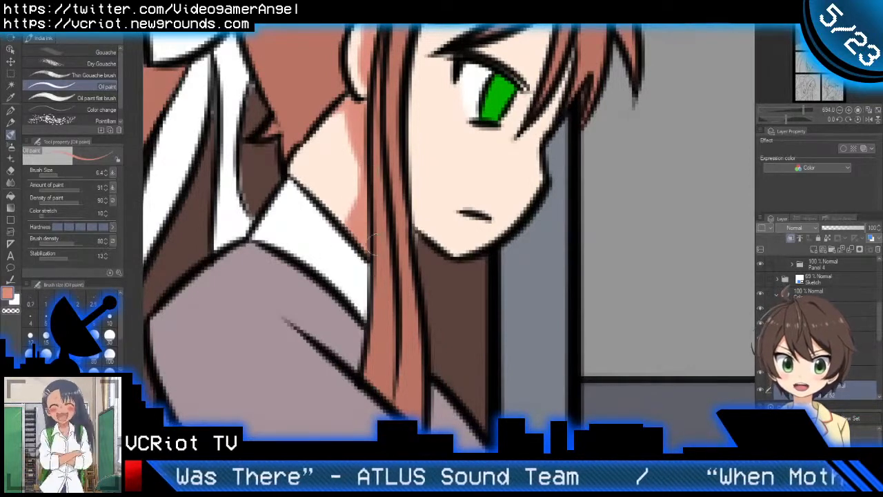
mouse_move(373, 238)
mouse_down()
mouse_move(375, 179)
mouse_move(344, 235)
mouse_up()
Step: Shade the side of the face along the hair strand from the temple to the jaw, including the skin under the eyebrow
drag(418, 222, 410, 253)
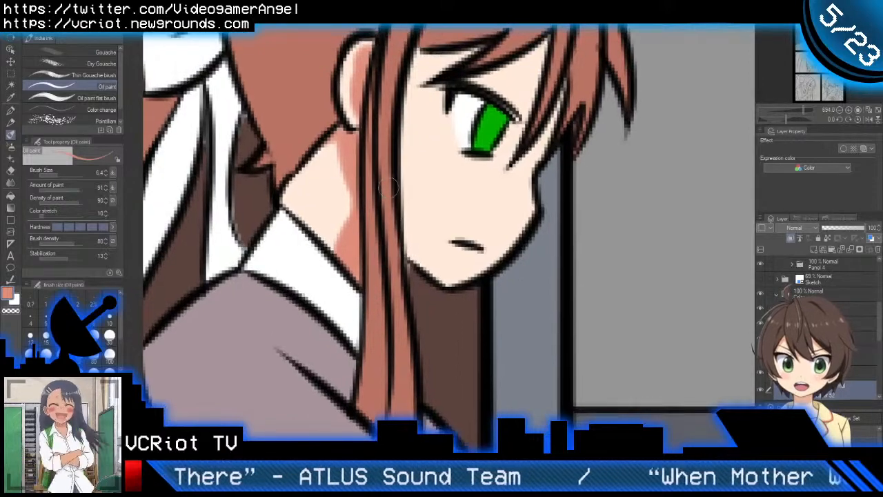
drag(403, 207, 484, 289)
key(ctrl+z)
drag(400, 195, 463, 305)
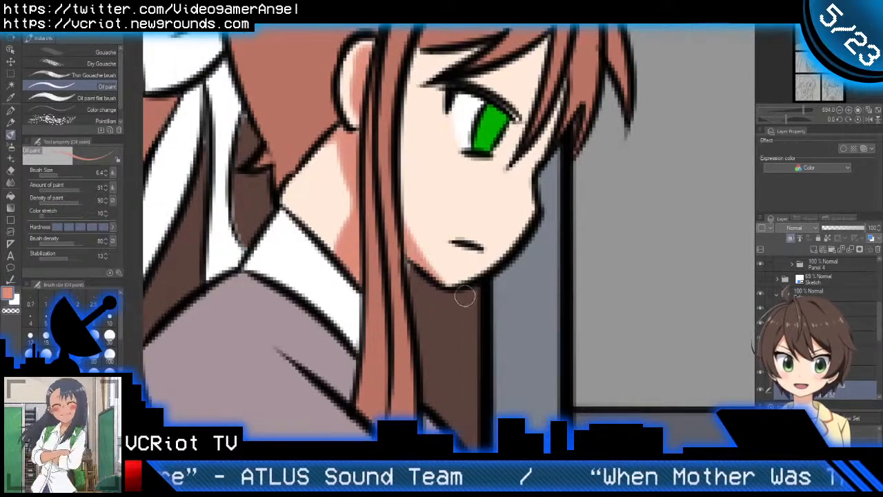
drag(409, 187, 413, 248)
mouse_move(428, 122)
mouse_down()
mouse_move(406, 236)
mouse_move(414, 330)
mouse_up()
drag(429, 118, 413, 241)
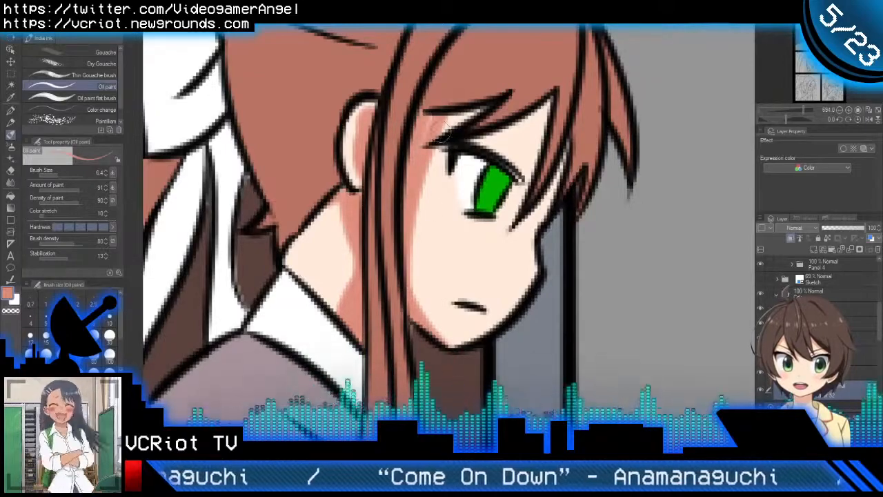
drag(433, 125, 484, 109)
Step: Reshape the neck shadow into a curve running above the collar
scroll(488, 102, down, 5)
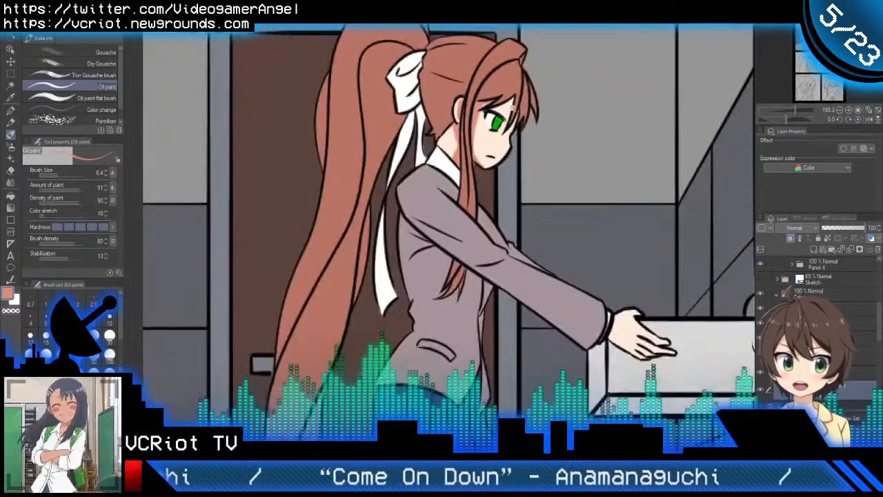
scroll(492, 127, down, 3)
scroll(494, 145, up, 7)
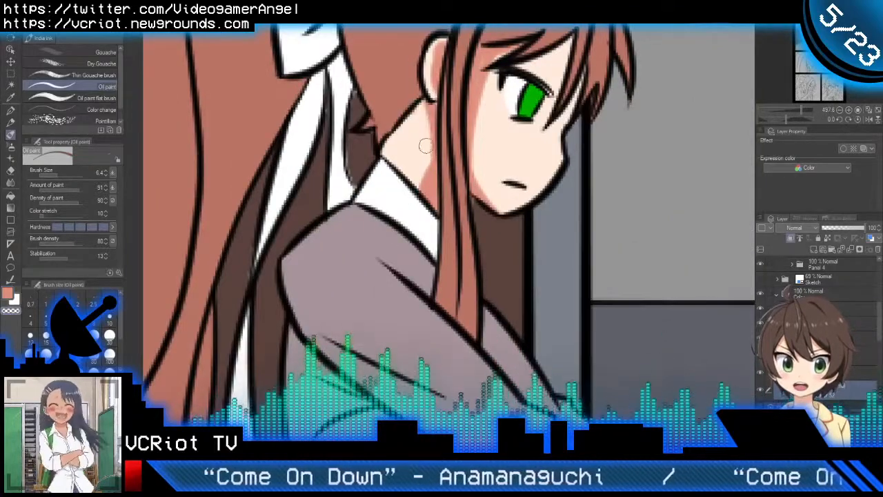
scroll(422, 157, down, 6)
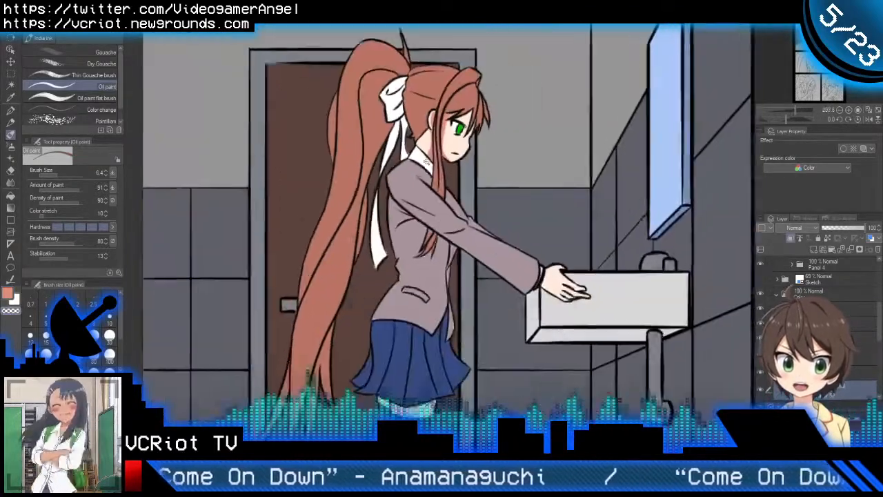
scroll(414, 169, up, 4)
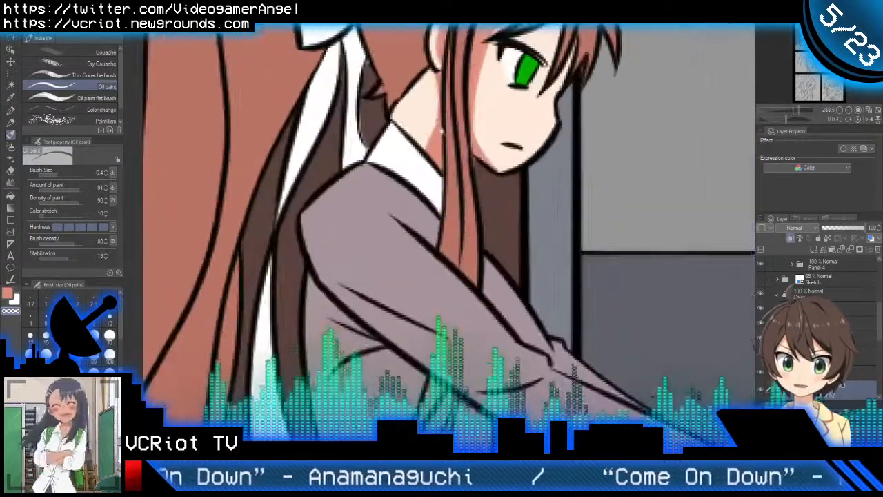
mouse_move(441, 131)
mouse_down()
mouse_move(426, 134)
mouse_move(442, 125)
mouse_up()
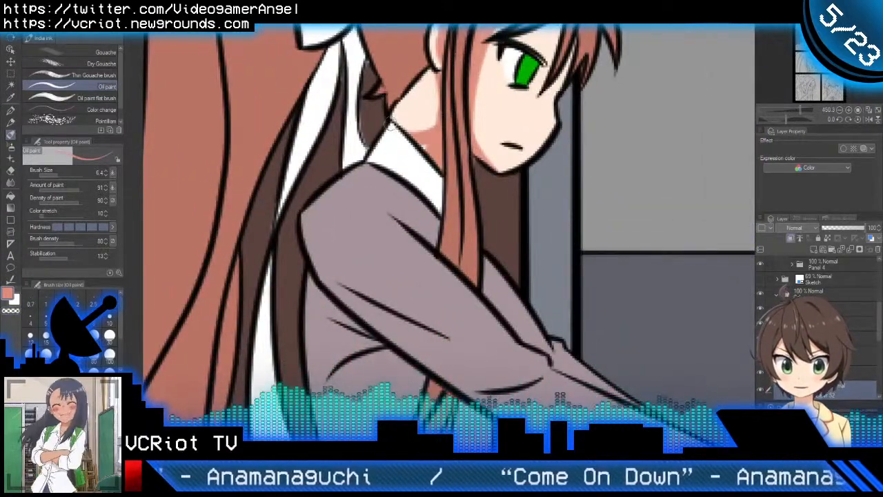
scroll(442, 148, down, 3)
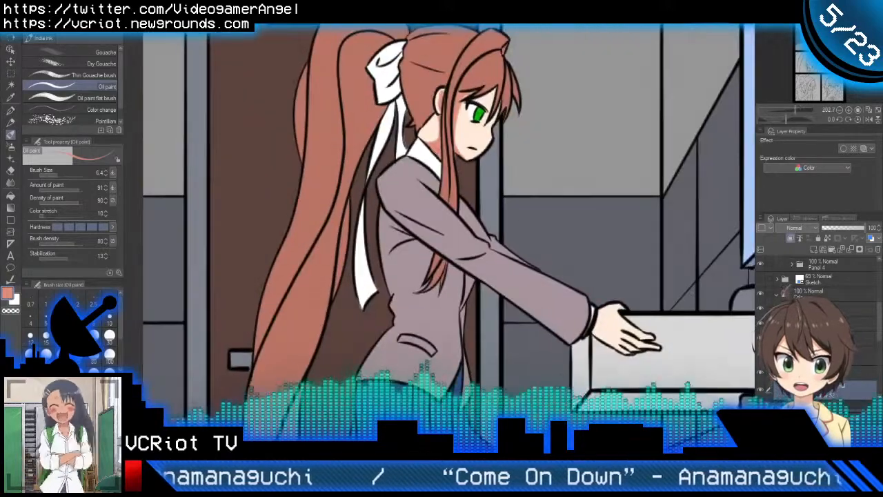
Step: Shade the forehead skin beneath the bangs and between the hair tips beside the eye
scroll(473, 143, up, 5)
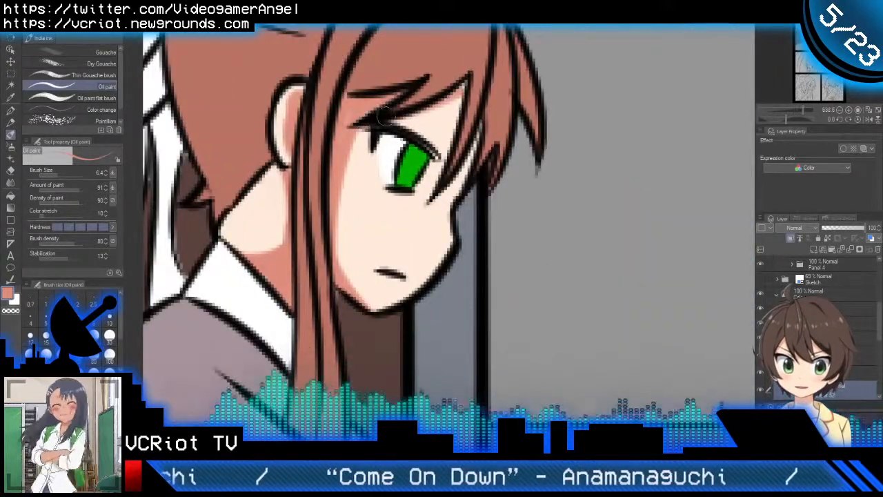
drag(464, 82, 435, 165)
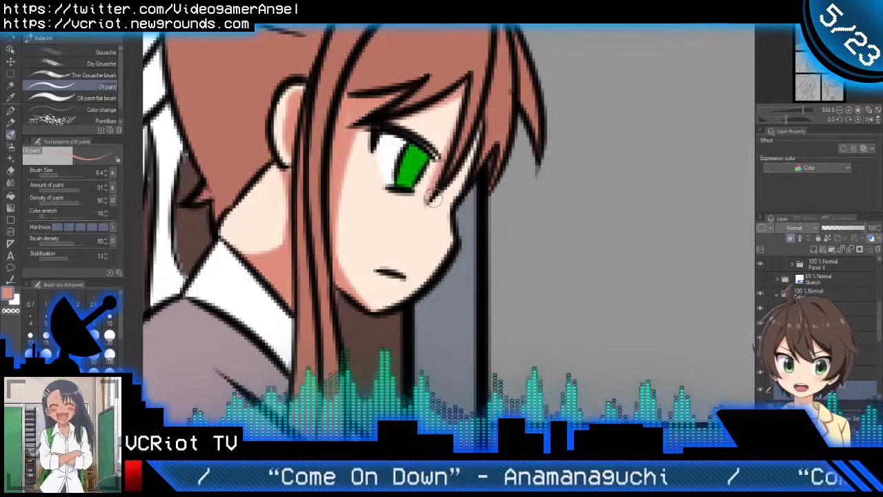
drag(432, 198, 482, 110)
drag(447, 202, 483, 121)
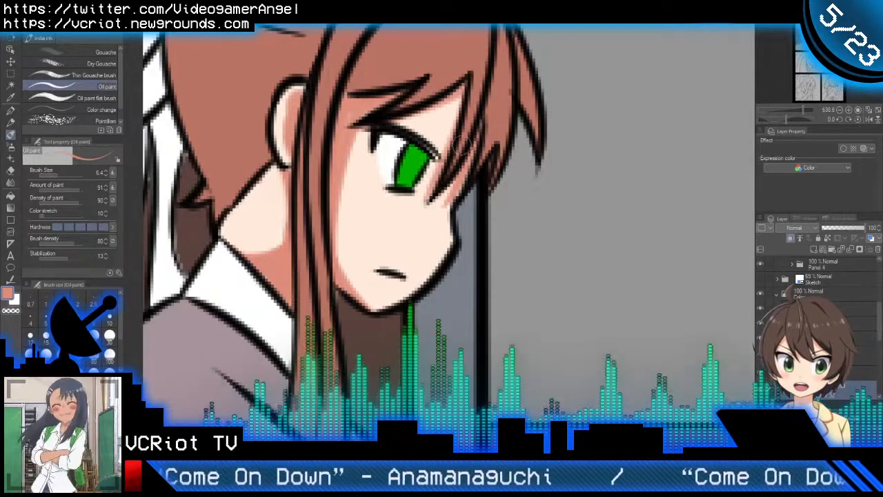
mouse_move(388, 117)
mouse_down()
mouse_move(437, 133)
mouse_move(424, 141)
mouse_move(432, 153)
mouse_move(411, 106)
mouse_move(447, 157)
mouse_move(457, 117)
mouse_move(486, 67)
mouse_up()
Step: Enlarge the brush to 18 and block in a shadow over the upper face around the eye
key(])
key(])
key(])
key(])
key(])
scroll(473, 119, down, 6)
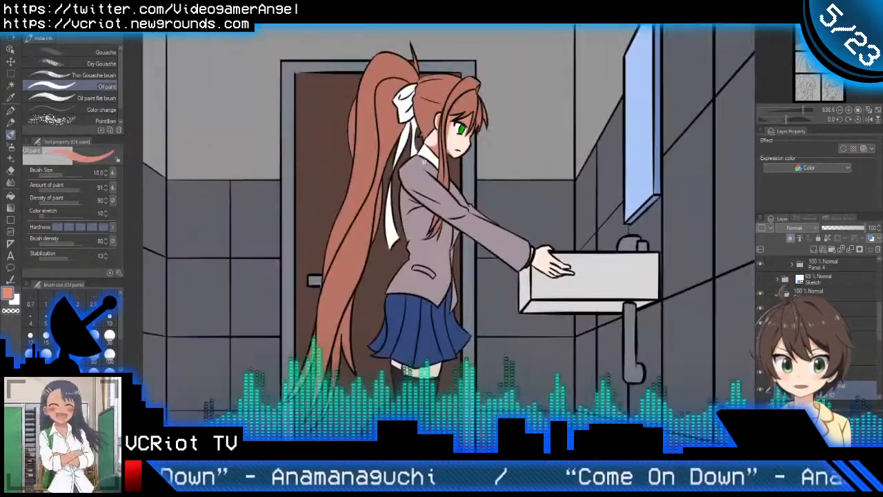
scroll(468, 118, up, 6)
drag(388, 148, 408, 134)
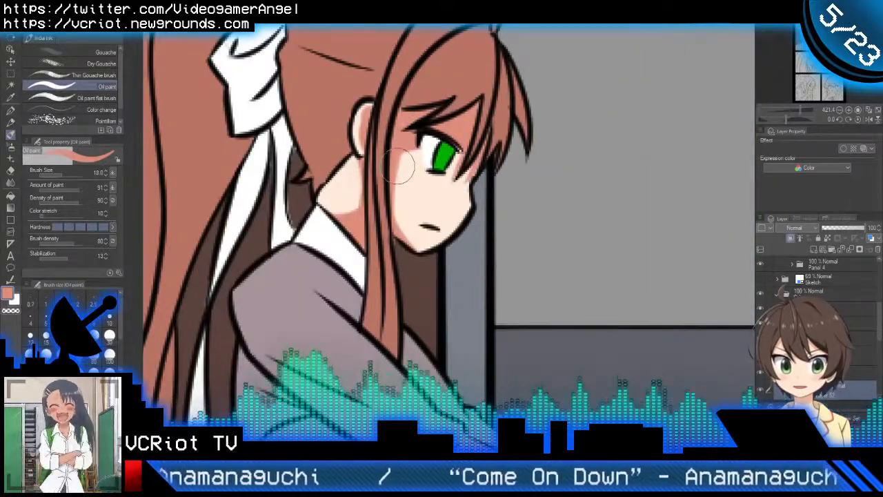
mouse_move(415, 166)
mouse_down()
mouse_move(404, 167)
mouse_move(416, 173)
mouse_move(445, 158)
mouse_up()
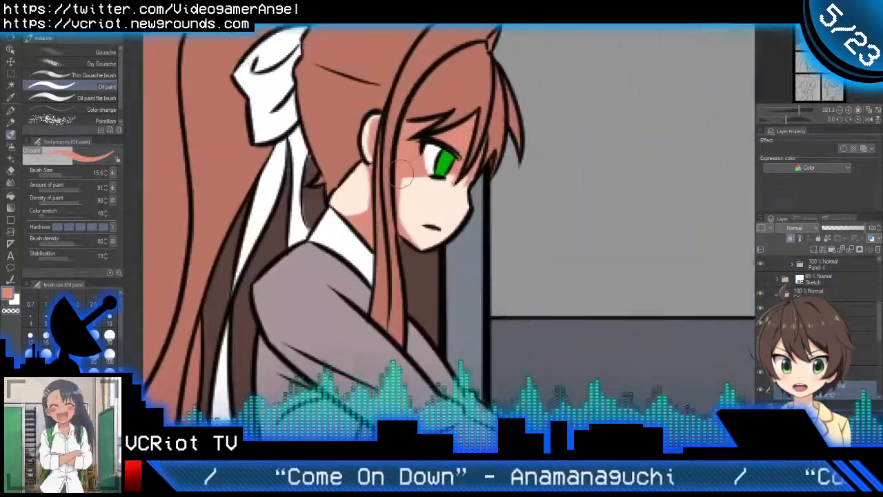
Step: Extend the face shadow across the cheek and nose below the eye with a 15.6 brush and even out its lower edge
mouse_move(404, 174)
mouse_down()
mouse_move(458, 183)
mouse_move(484, 215)
mouse_up()
mouse_move(394, 146)
mouse_down()
mouse_move(347, 180)
mouse_move(395, 181)
mouse_move(369, 173)
mouse_move(337, 213)
mouse_move(373, 231)
mouse_move(461, 172)
mouse_move(476, 180)
mouse_up()
alt+click(390, 182)
alt+click(397, 146)
drag(423, 158, 395, 194)
drag(442, 153, 448, 146)
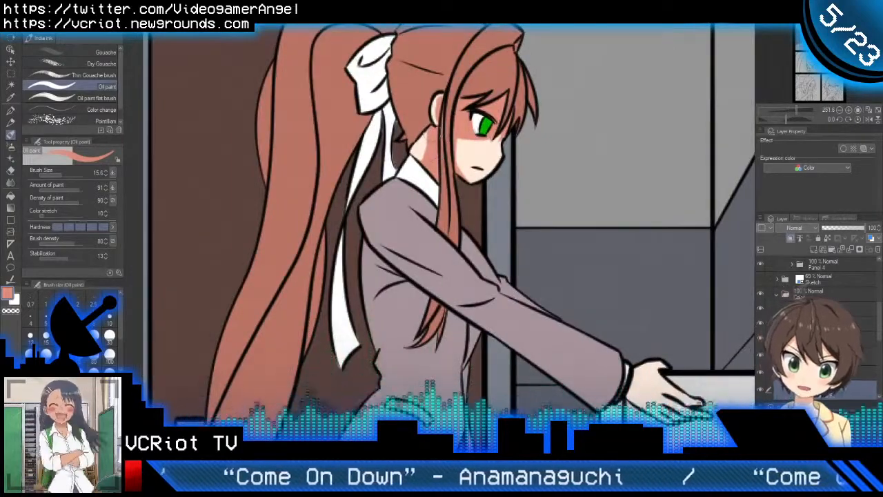
Step: Trim the neck shadow back toward the hair strand by painting with transparent colour, then restore the skin shadow colour
mouse_move(440, 198)
mouse_down()
mouse_move(429, 199)
mouse_move(437, 198)
mouse_up()
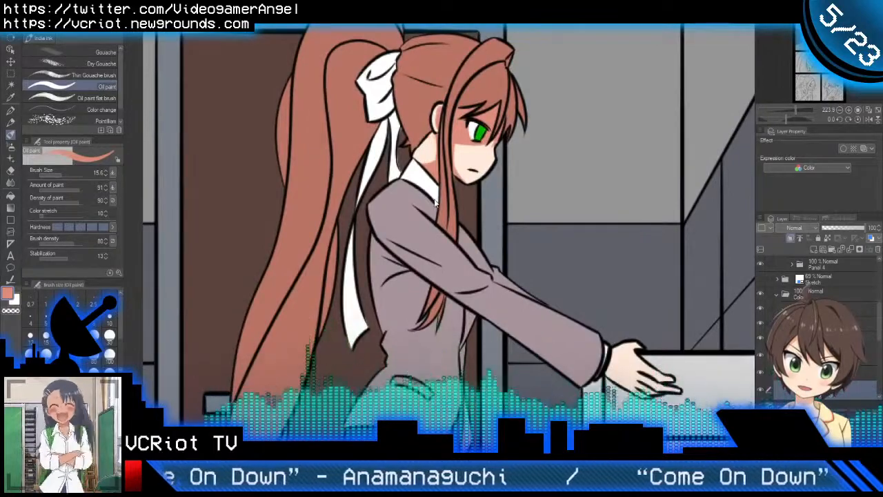
mouse_move(431, 173)
mouse_down()
mouse_move(439, 167)
mouse_move(427, 156)
mouse_move(430, 135)
mouse_move(433, 142)
mouse_up()
key(c)
key(c)
key(c)
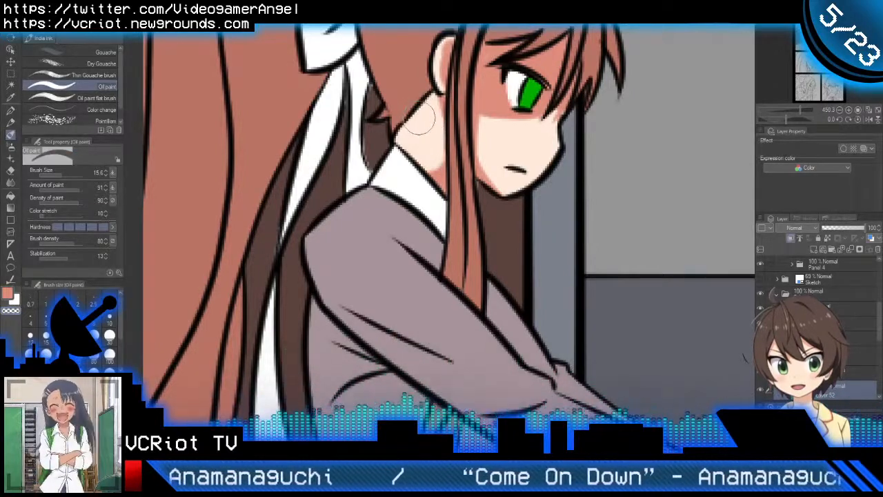
key(c)
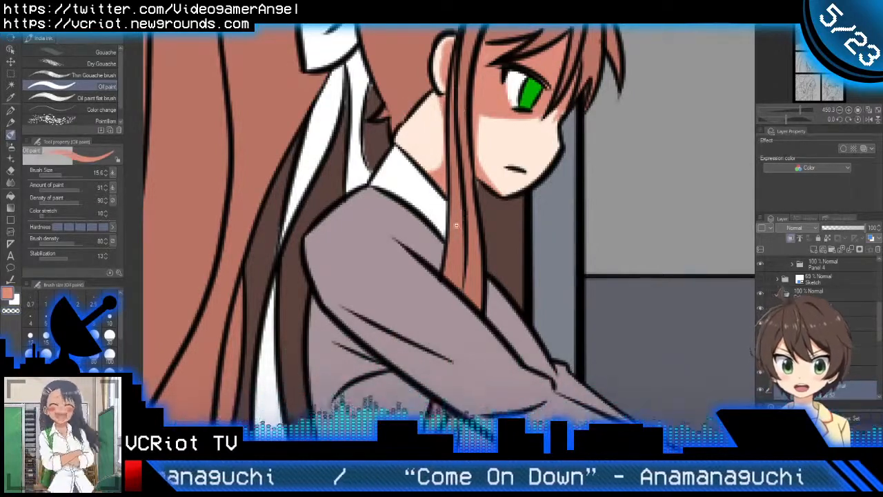
Step: Shade the tip of the thumb on the hand reaching over the sink
scroll(455, 225, down, 2)
drag(453, 227, 425, 224)
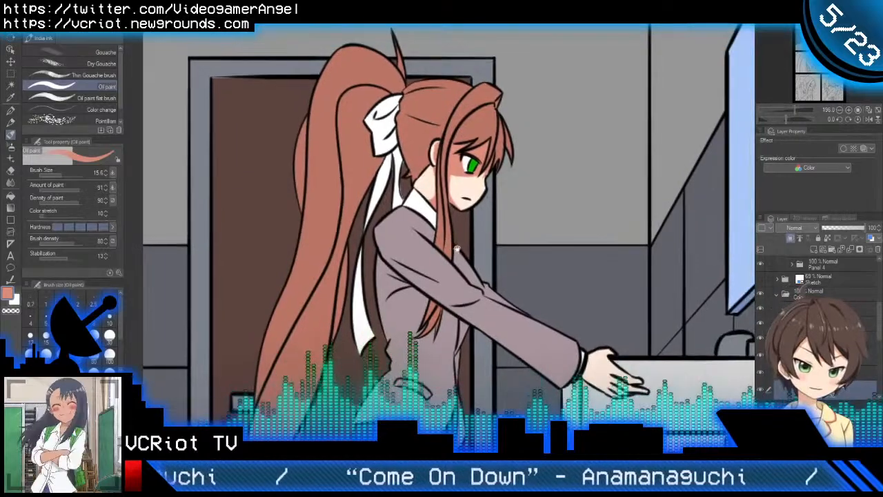
drag(456, 248, 429, 189)
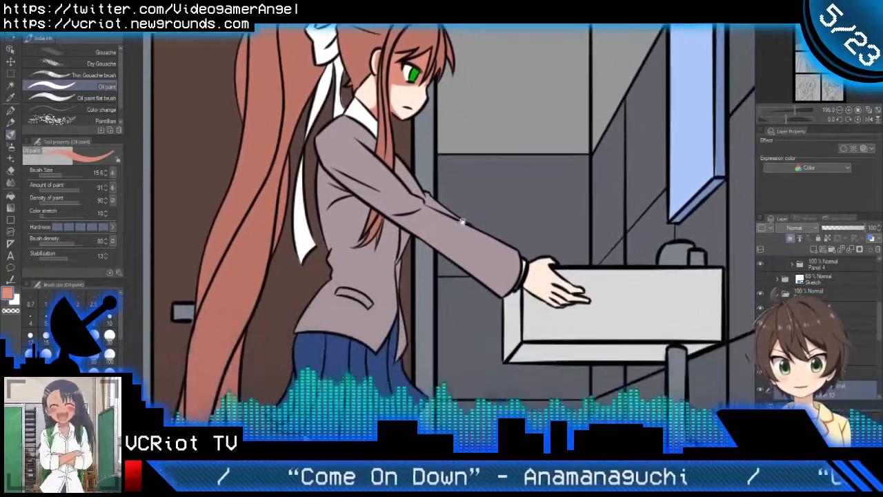
drag(464, 222, 445, 226)
scroll(467, 233, up, 5)
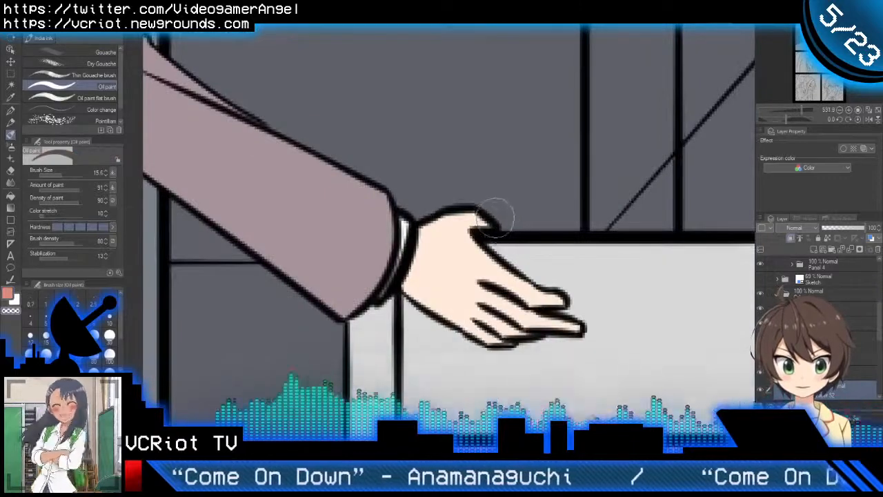
drag(492, 217, 480, 222)
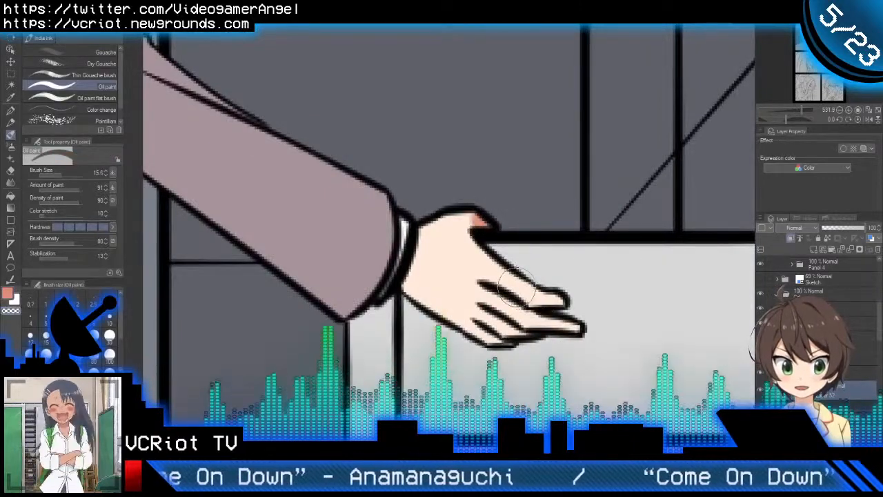
Step: Shade the base of the fingers on the outstretched hand with a slightly smaller brush, redoing the first stroke
mouse_move(498, 276)
mouse_down()
mouse_move(548, 300)
mouse_move(573, 300)
mouse_up()
key(ctrl+z)
drag(496, 300, 533, 312)
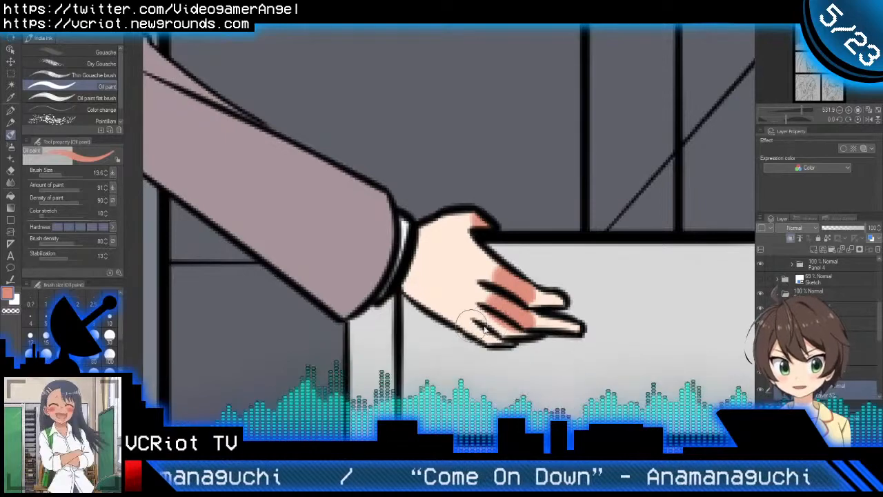
drag(484, 326, 510, 325)
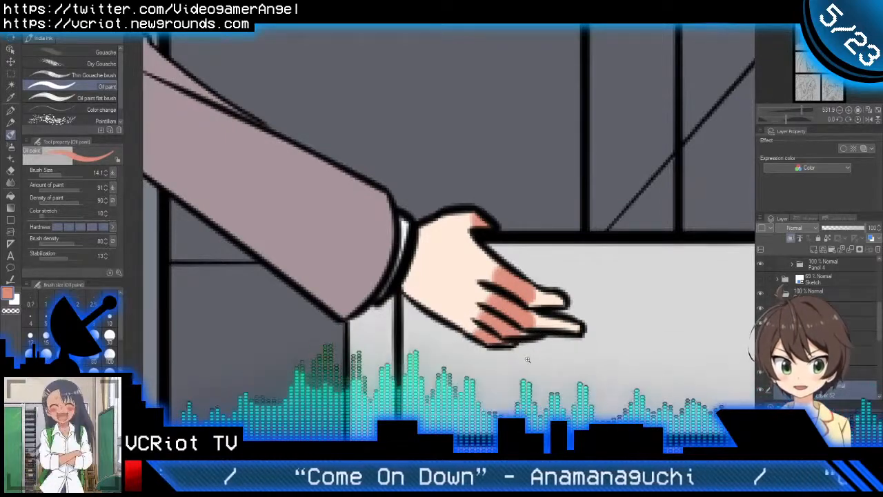
scroll(527, 359, down, 5)
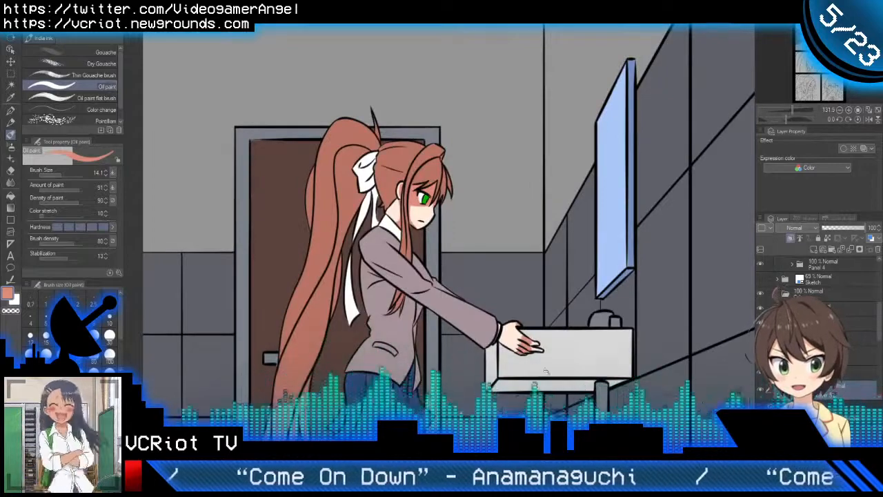
Step: Rework the outstretched hand's shadow toward the fingertips and shade the wrist along the sleeve cuff
scroll(544, 371, up, 5)
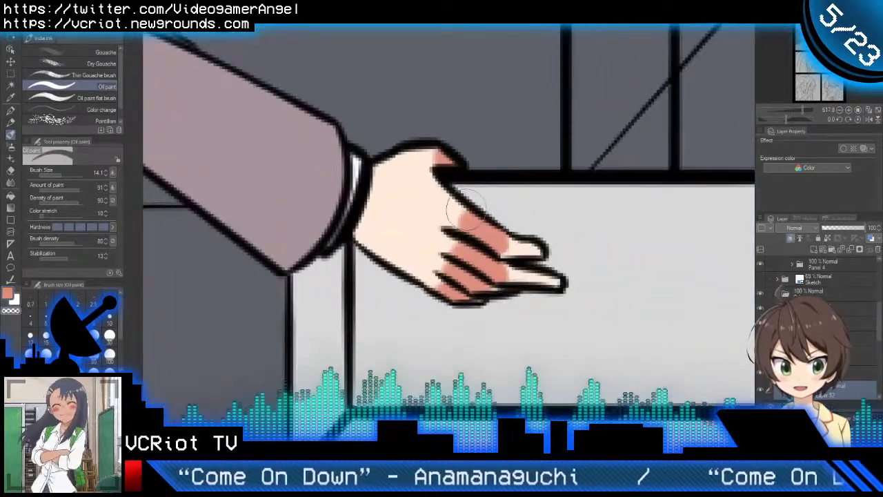
mouse_move(466, 207)
mouse_down()
mouse_move(476, 249)
mouse_move(463, 293)
mouse_move(483, 305)
mouse_move(493, 290)
mouse_move(459, 273)
mouse_move(445, 283)
mouse_move(463, 299)
mouse_up()
drag(504, 278, 567, 284)
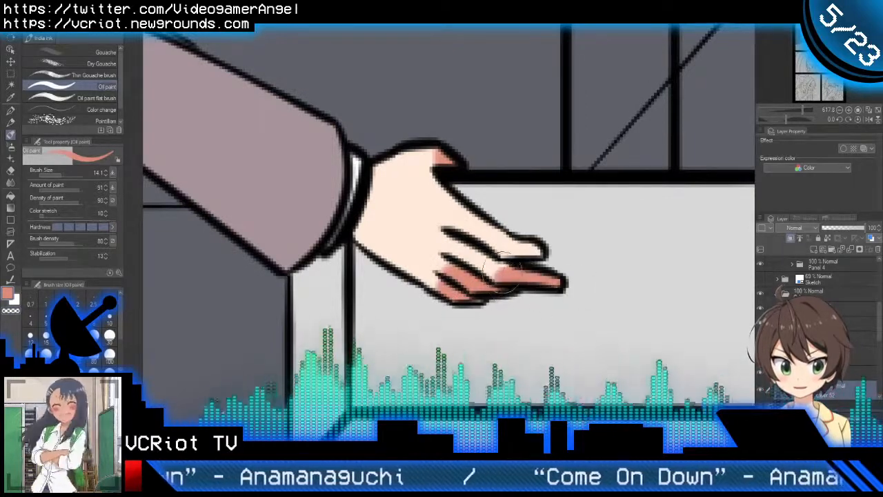
drag(502, 272, 516, 275)
mouse_move(510, 243)
mouse_down()
mouse_move(547, 251)
mouse_move(533, 277)
mouse_up()
scroll(533, 271, up, 3)
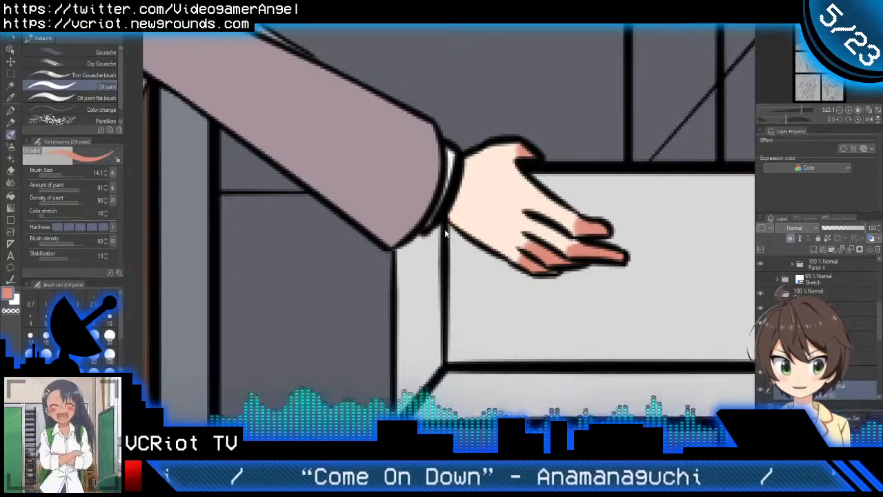
drag(455, 148, 426, 240)
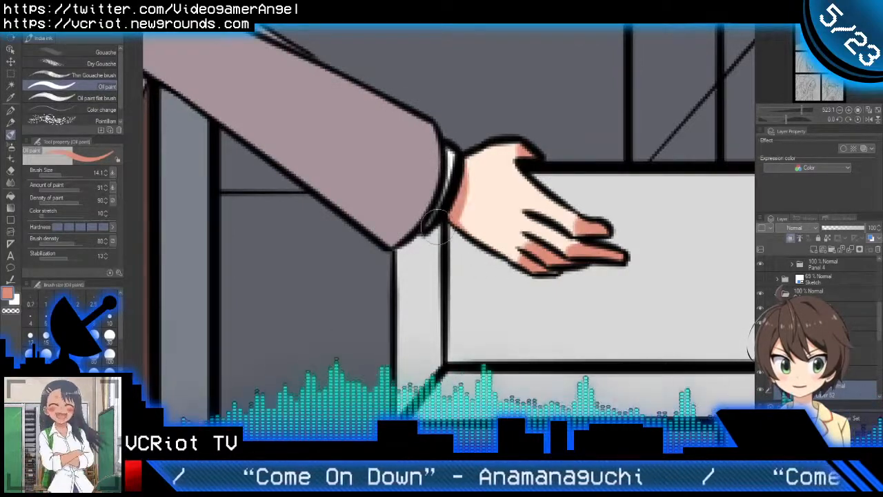
Step: Shade the bare skin of both thighs beneath the skirt hem, extending the front leg's shadow down to the stocking
scroll(435, 227, down, 6)
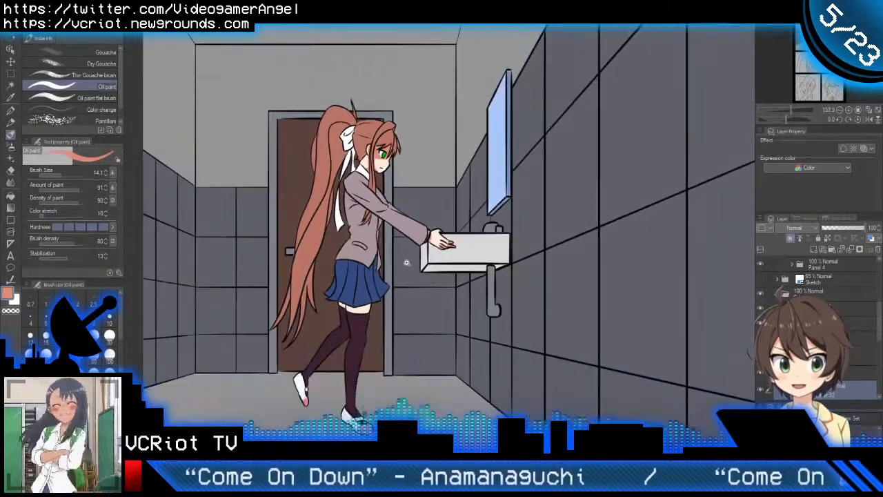
scroll(418, 259, up, 6)
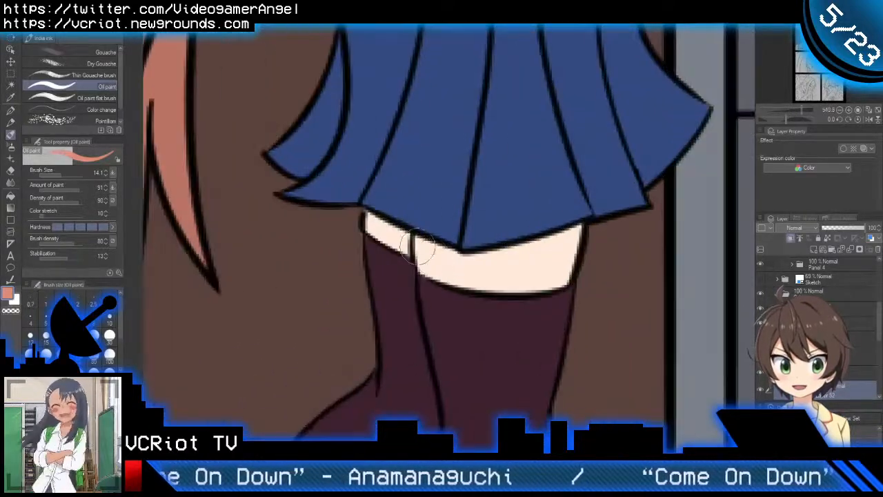
mouse_move(417, 248)
mouse_down()
mouse_move(373, 221)
mouse_move(411, 252)
mouse_move(439, 245)
mouse_move(456, 266)
mouse_move(590, 222)
mouse_up()
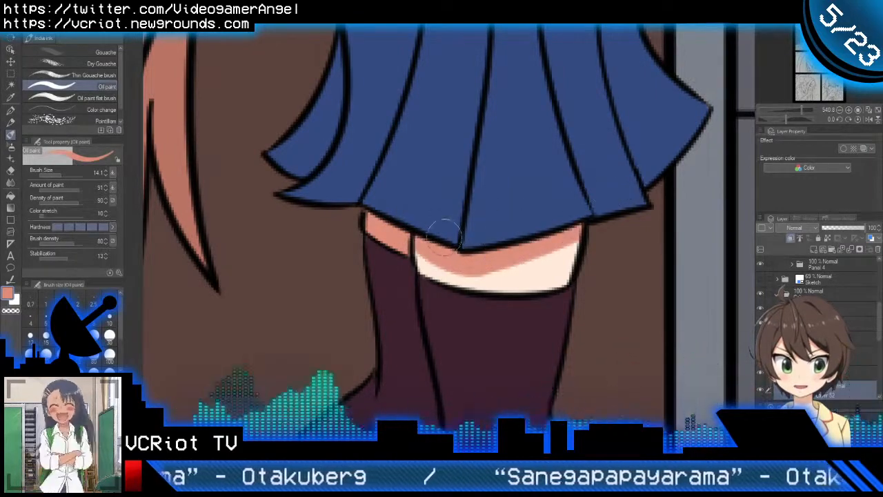
drag(419, 242, 439, 287)
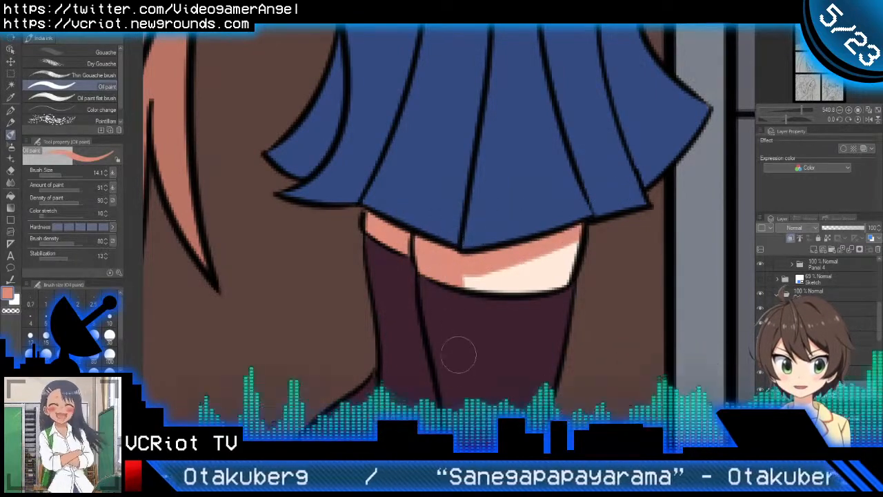
Step: Load the green iris area as a selection and set up a clipped shading layer in the Eyes folder
scroll(441, 290, down, 4)
scroll(433, 314, down, 3)
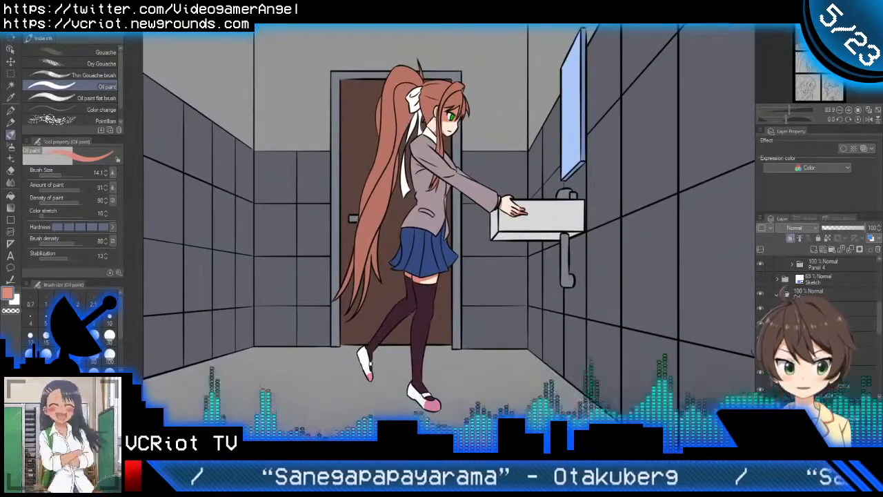
scroll(817, 310, down, 3)
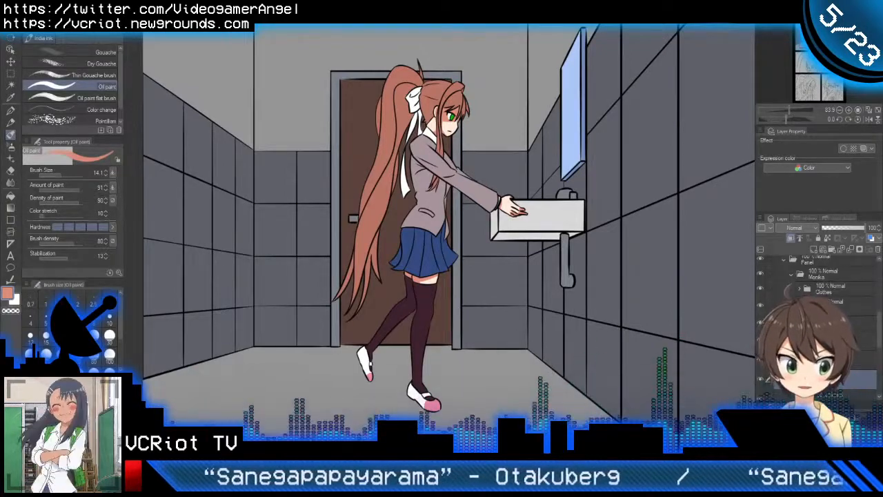
ctrl+click(807, 320)
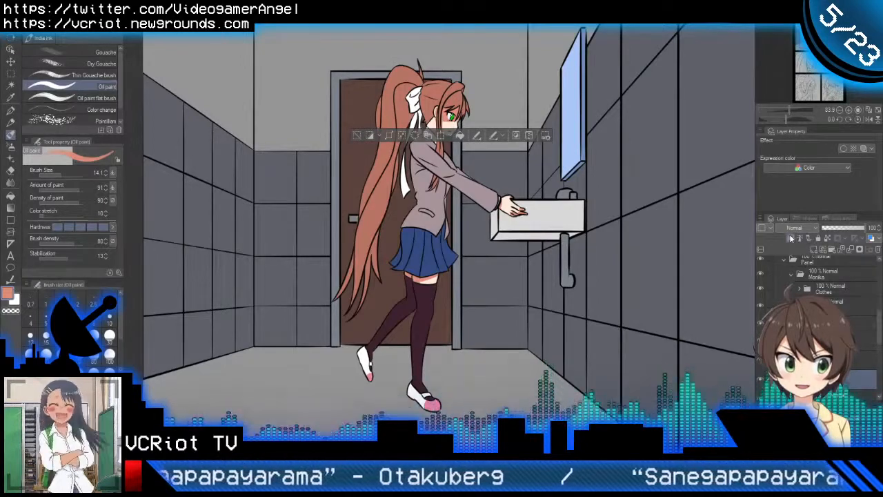
scroll(817, 290, down, 2)
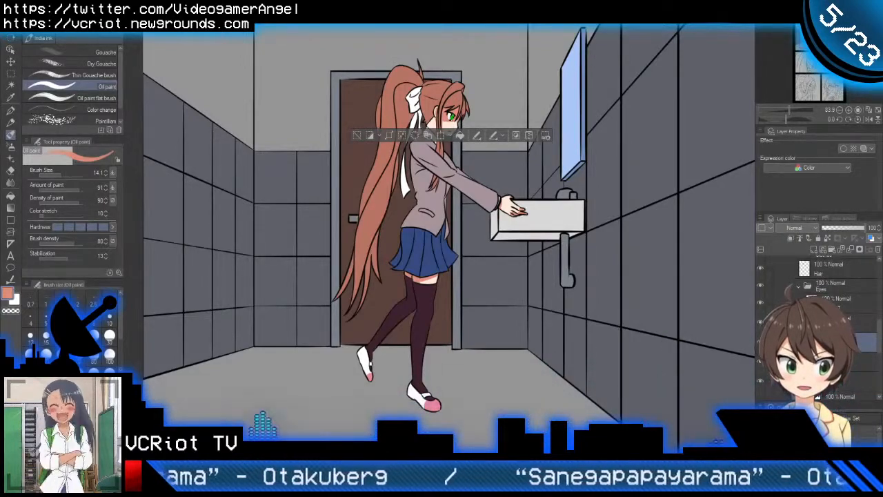
drag(838, 299, 838, 300)
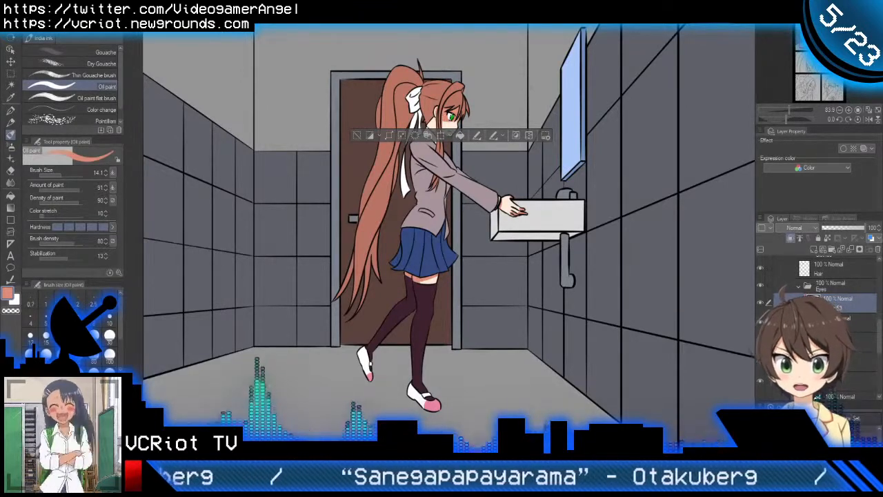
Step: Sample the dark green iris shadow from the eye on the finished page 2 reference, then return to the current page
click(364, 20)
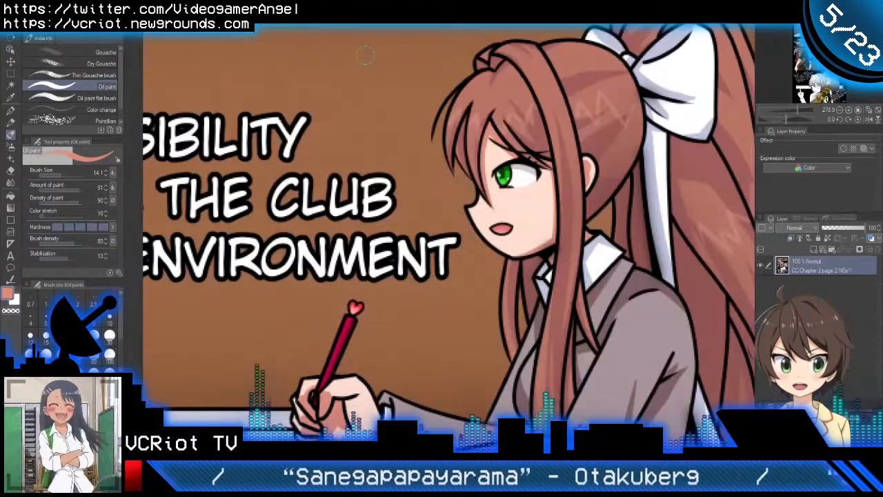
scroll(507, 174, up, 5)
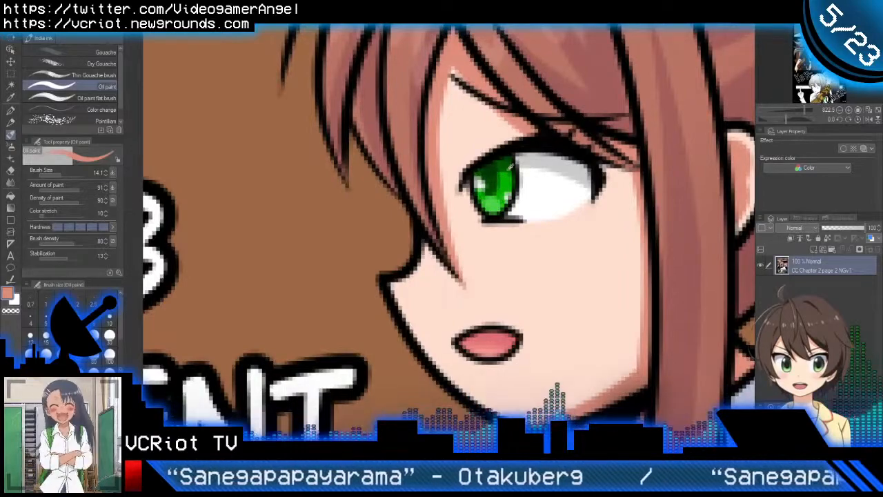
scroll(510, 164, down, 3)
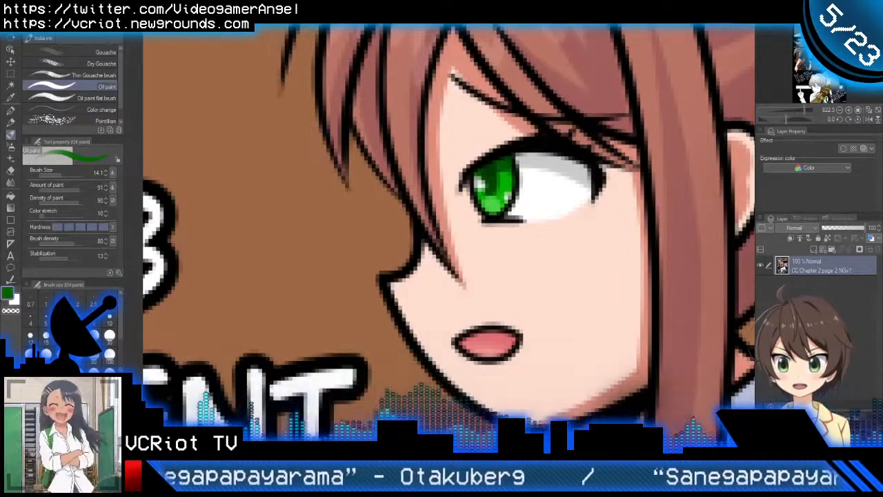
key(ctrl+Tab)
Step: Paint a dark green shadow across the upper half of the character's iris and clear the selection
scroll(461, 117, up, 6)
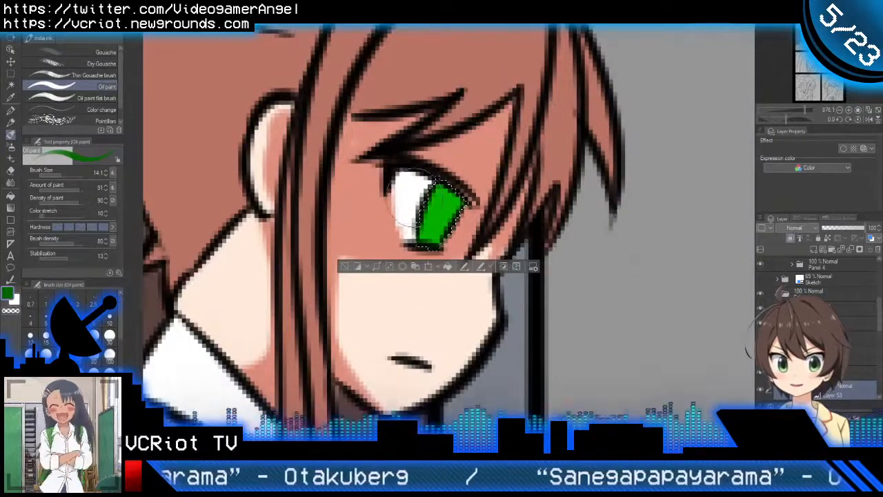
mouse_move(428, 187)
mouse_down()
mouse_move(424, 196)
mouse_move(483, 201)
mouse_up()
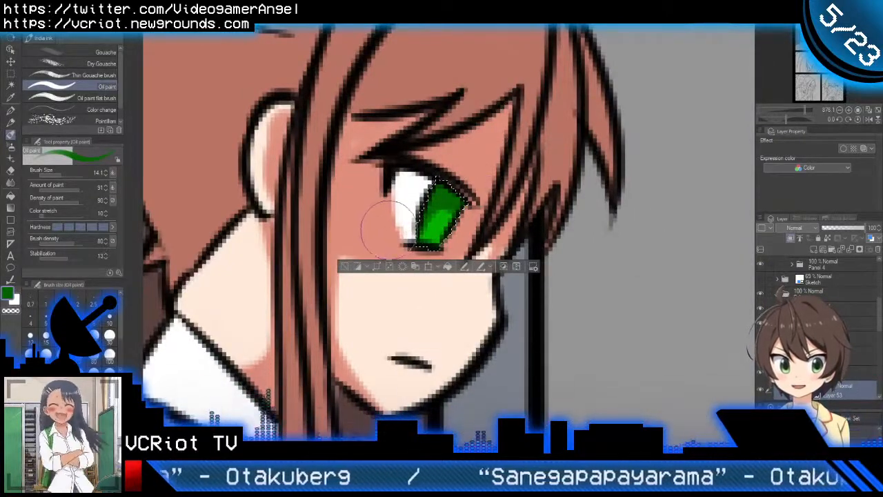
scroll(477, 226, down, 5)
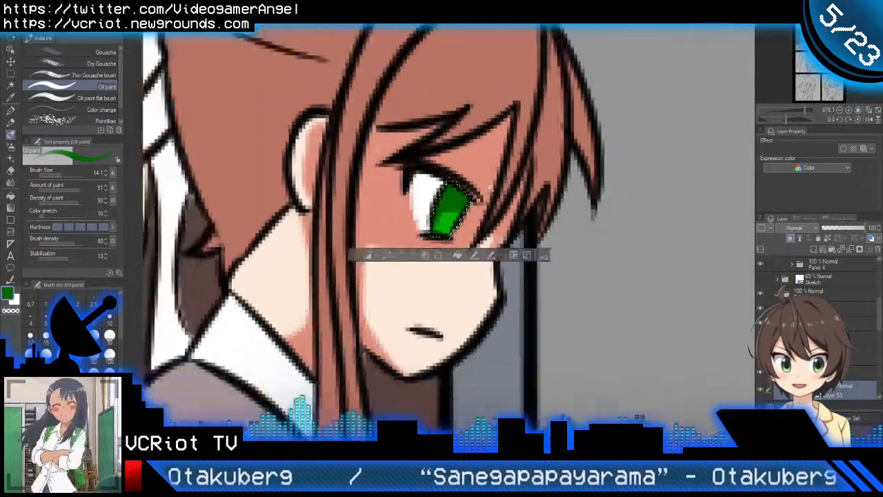
scroll(477, 226, down, 2)
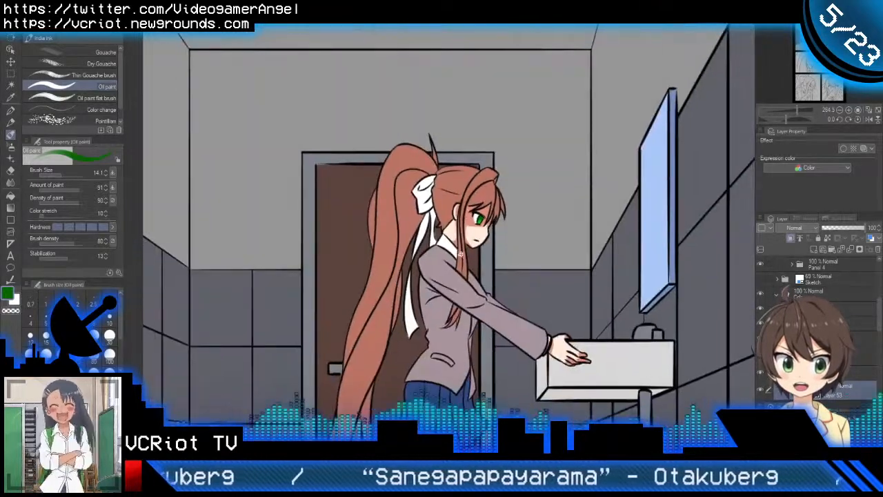
Step: Load the next eye layer's area as a selection, add a new layer for it and sample black from the eye
scroll(818, 328, down, 2)
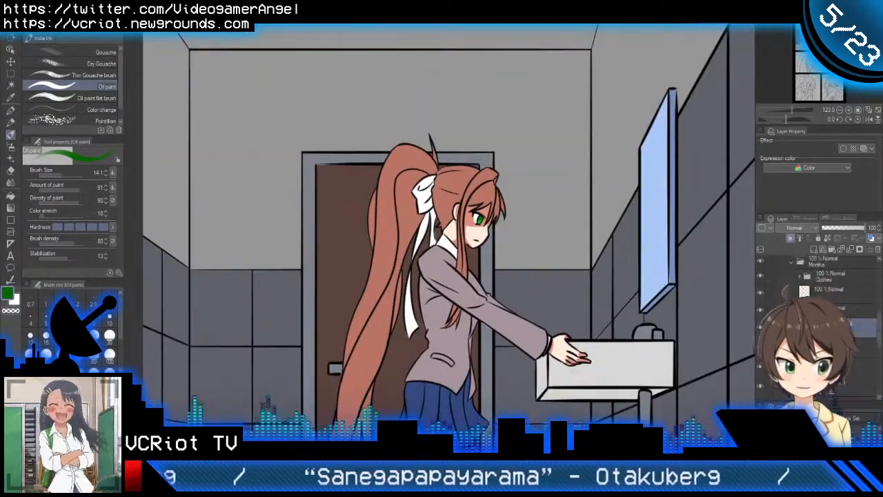
ctrl+click(806, 327)
click(813, 249)
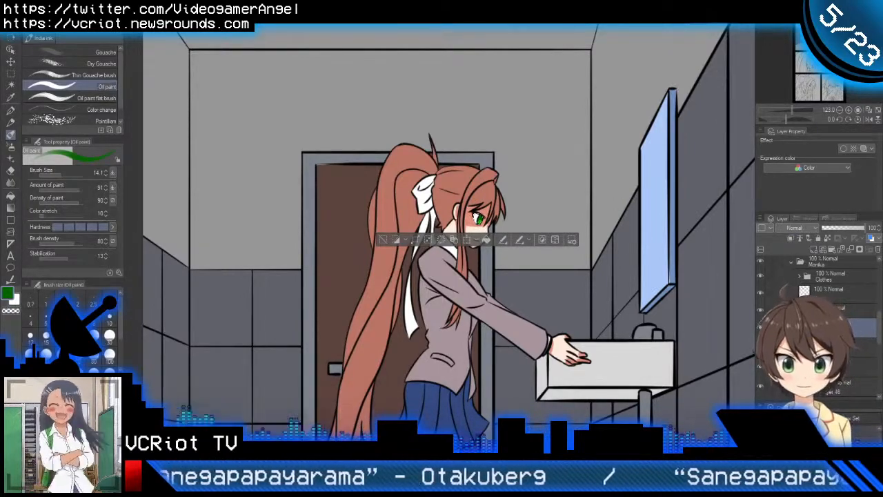
alt+click(477, 216)
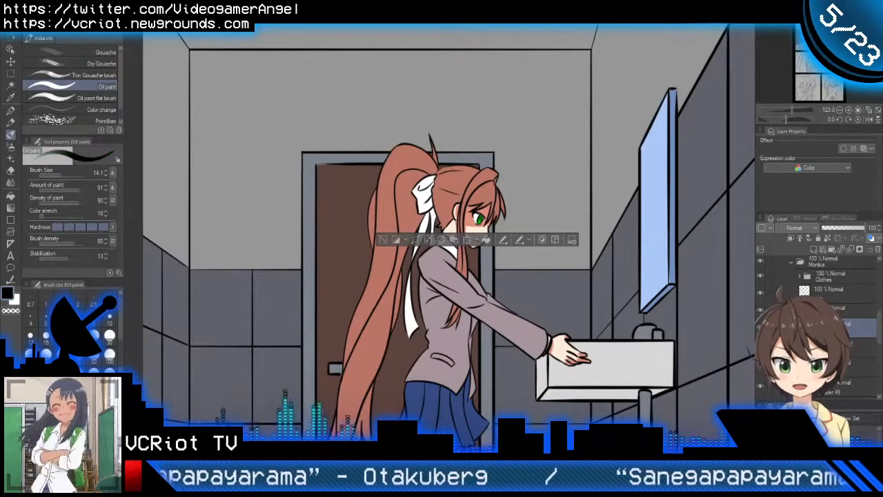